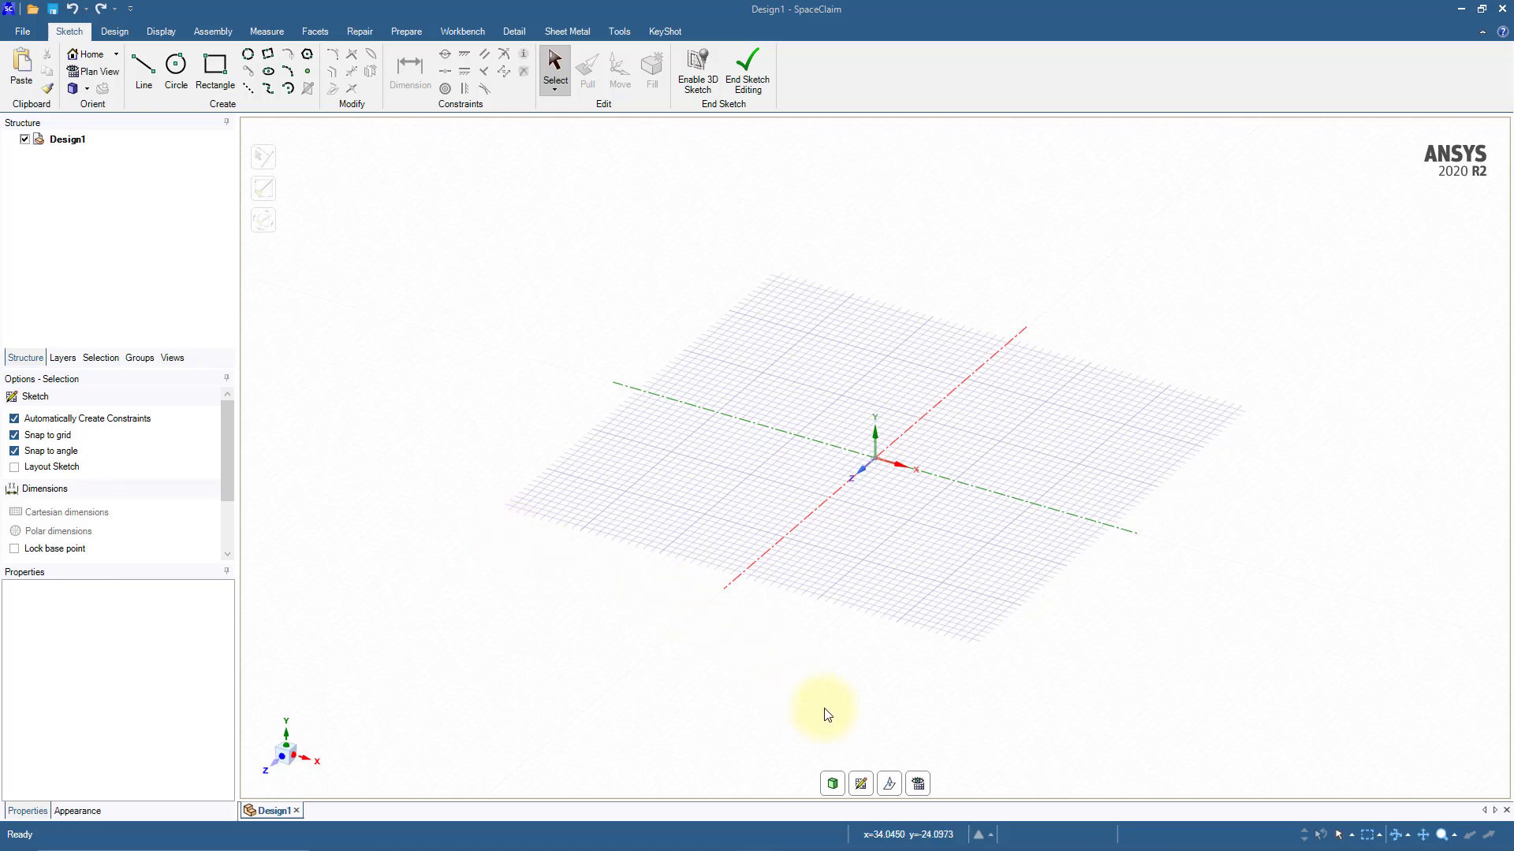
Step: Sketch an 800 by 200 mm rectangle in plan view with its long lower edge centred on the origin
left_click(918, 784)
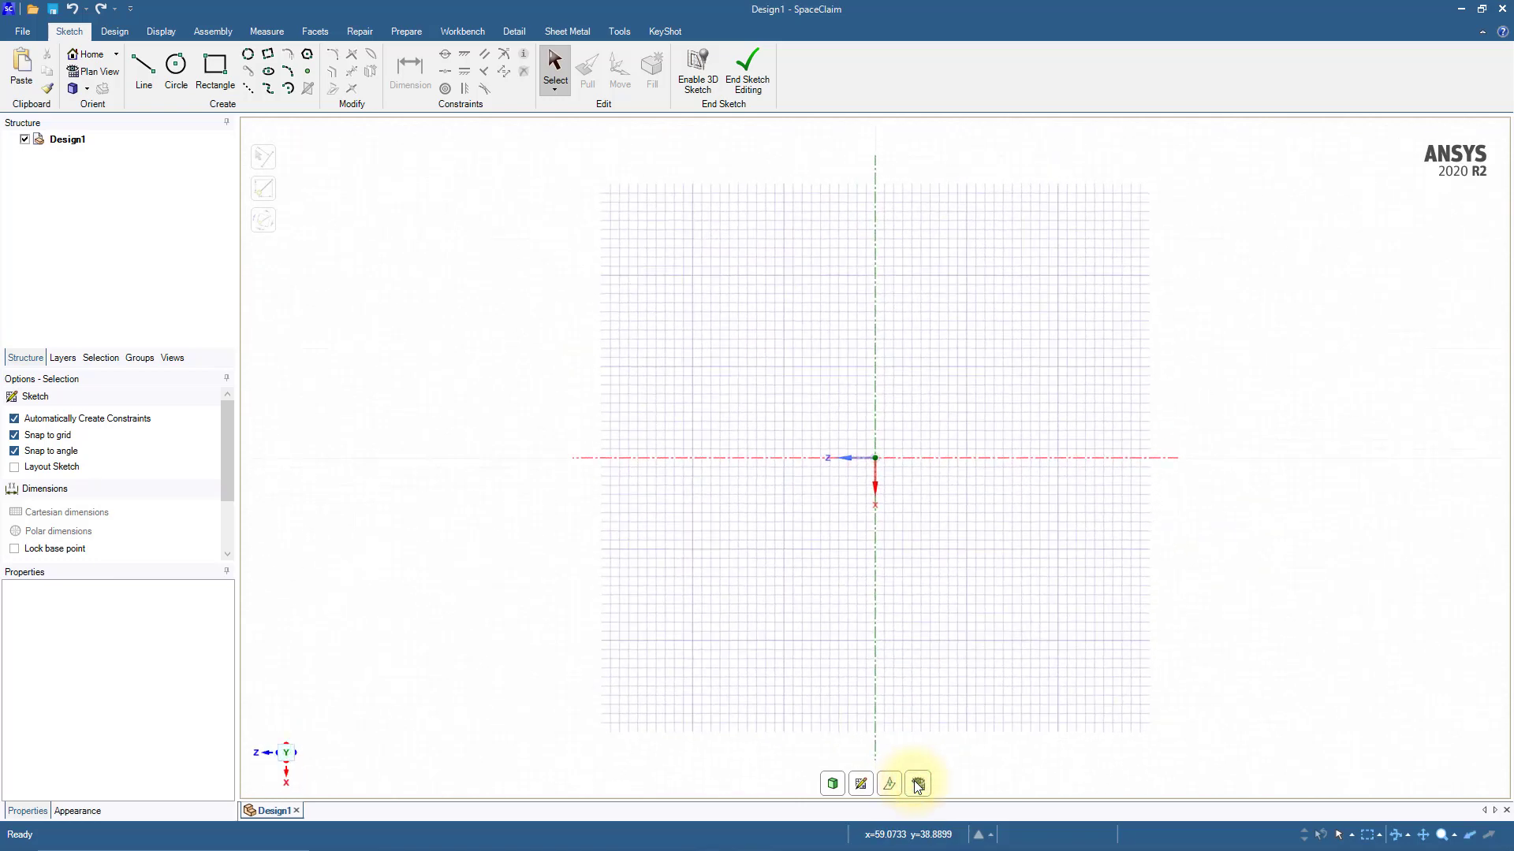
left_click(215, 67)
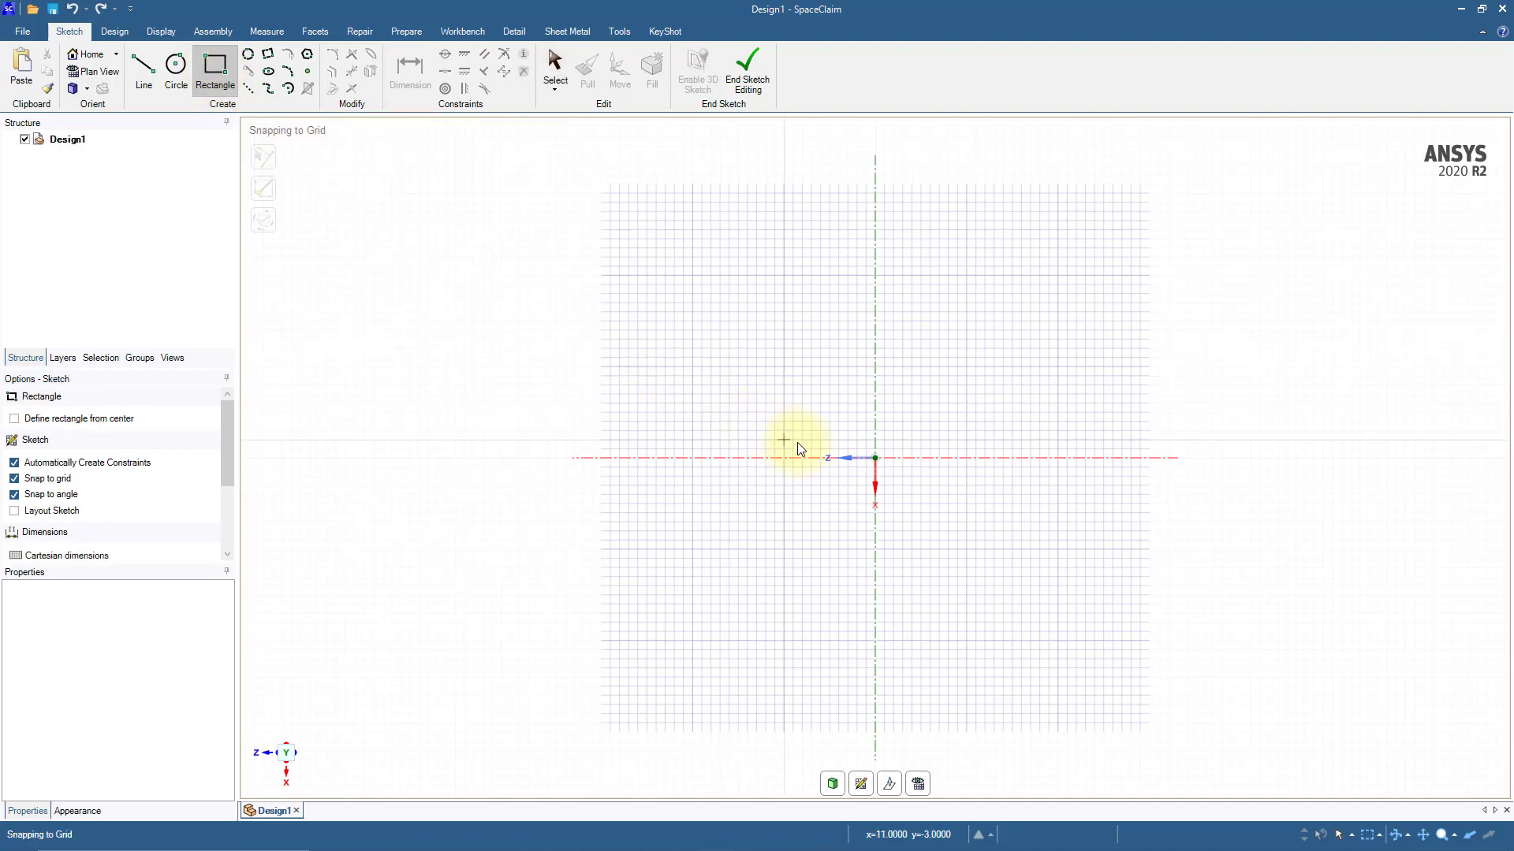
key("shift")
left_click(873, 457)
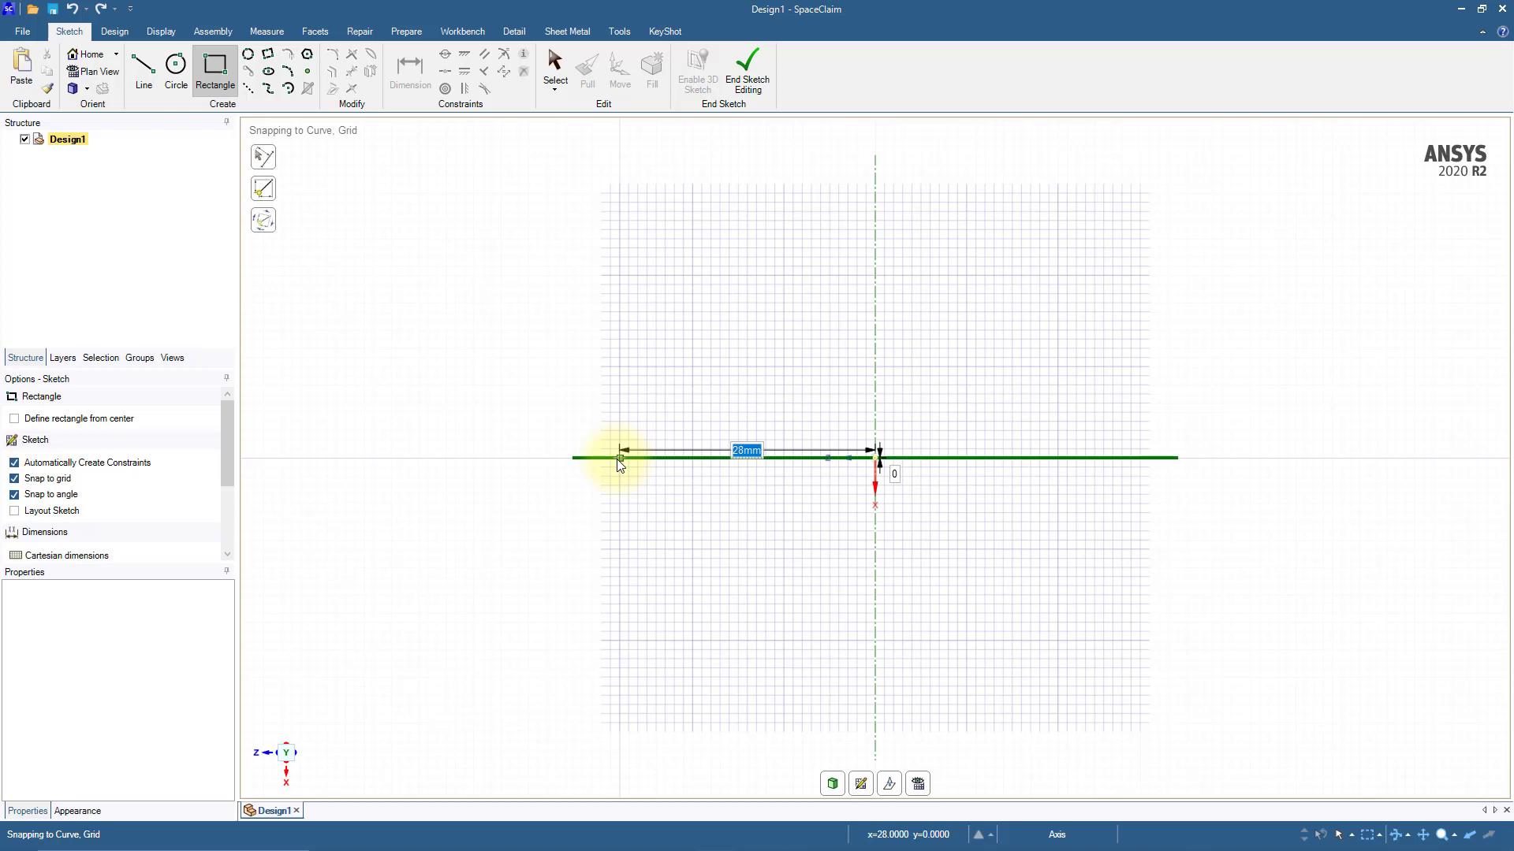
scroll(618, 465, "down", 5)
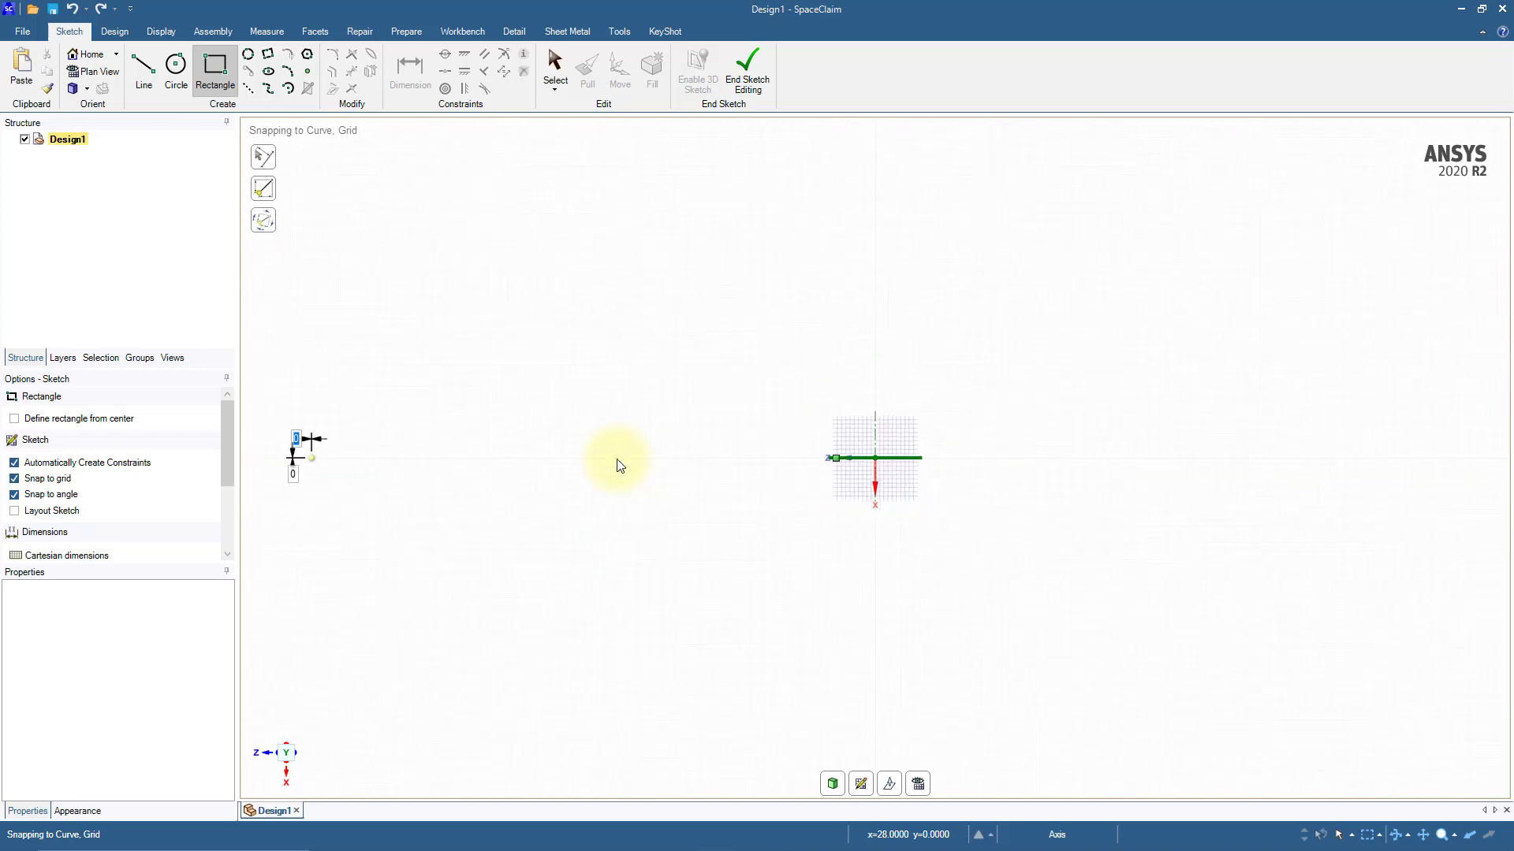
scroll(618, 465, "down", 2)
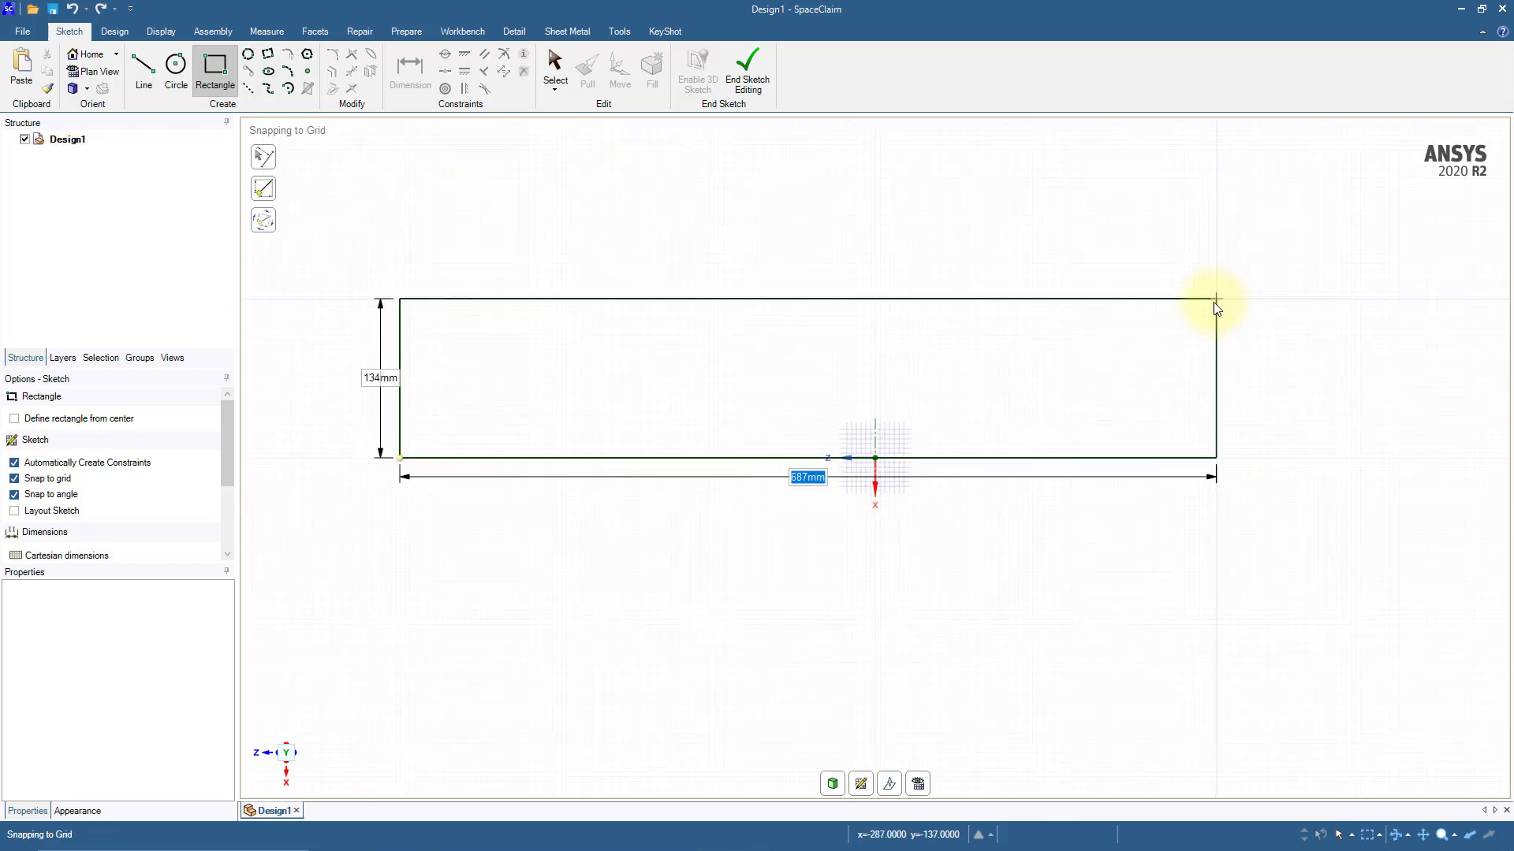
type("800")
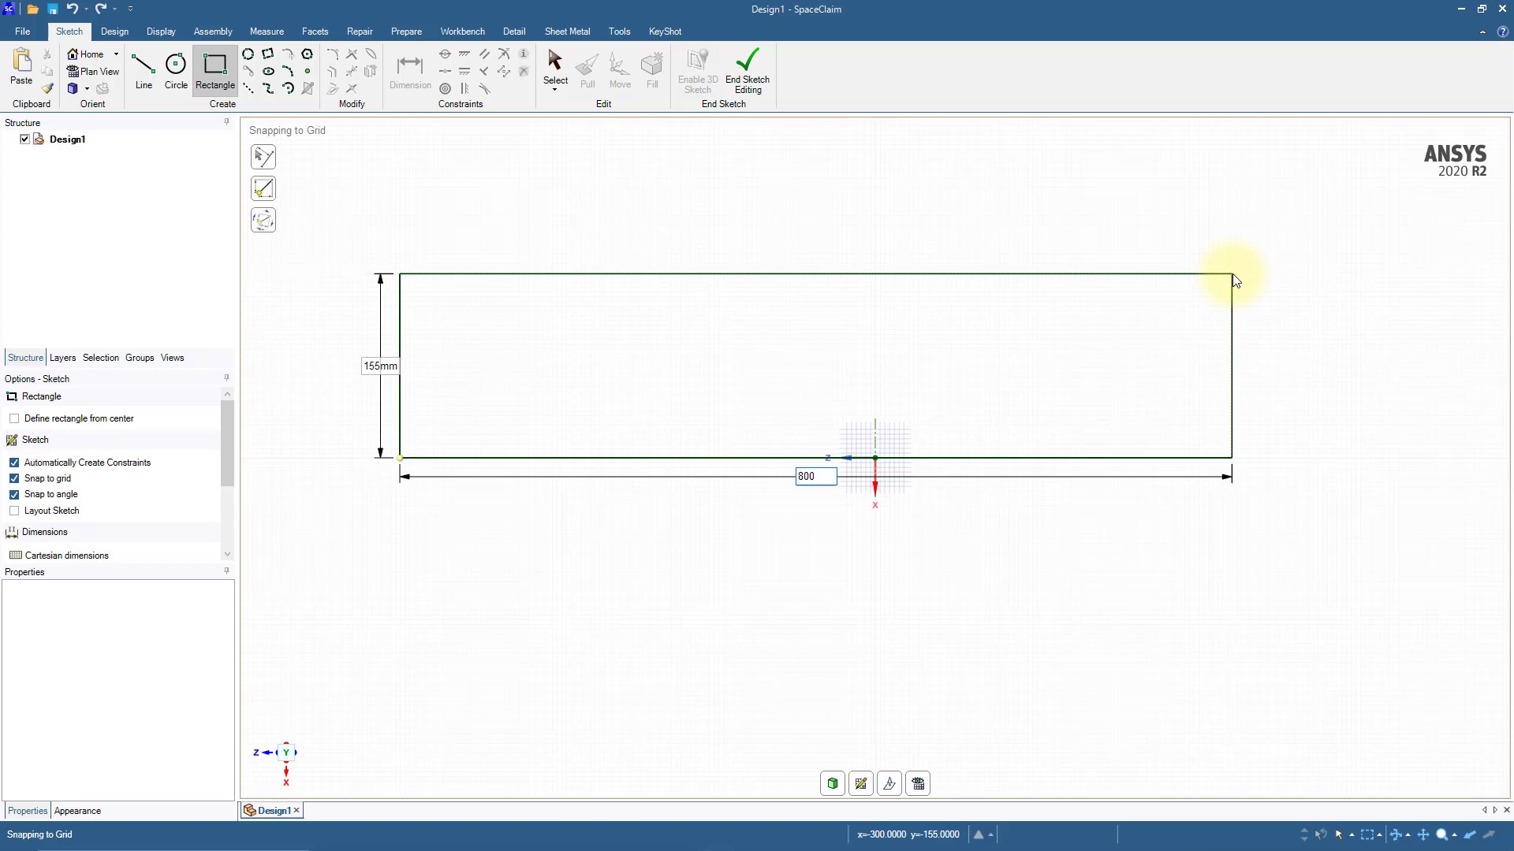
key("Tab")
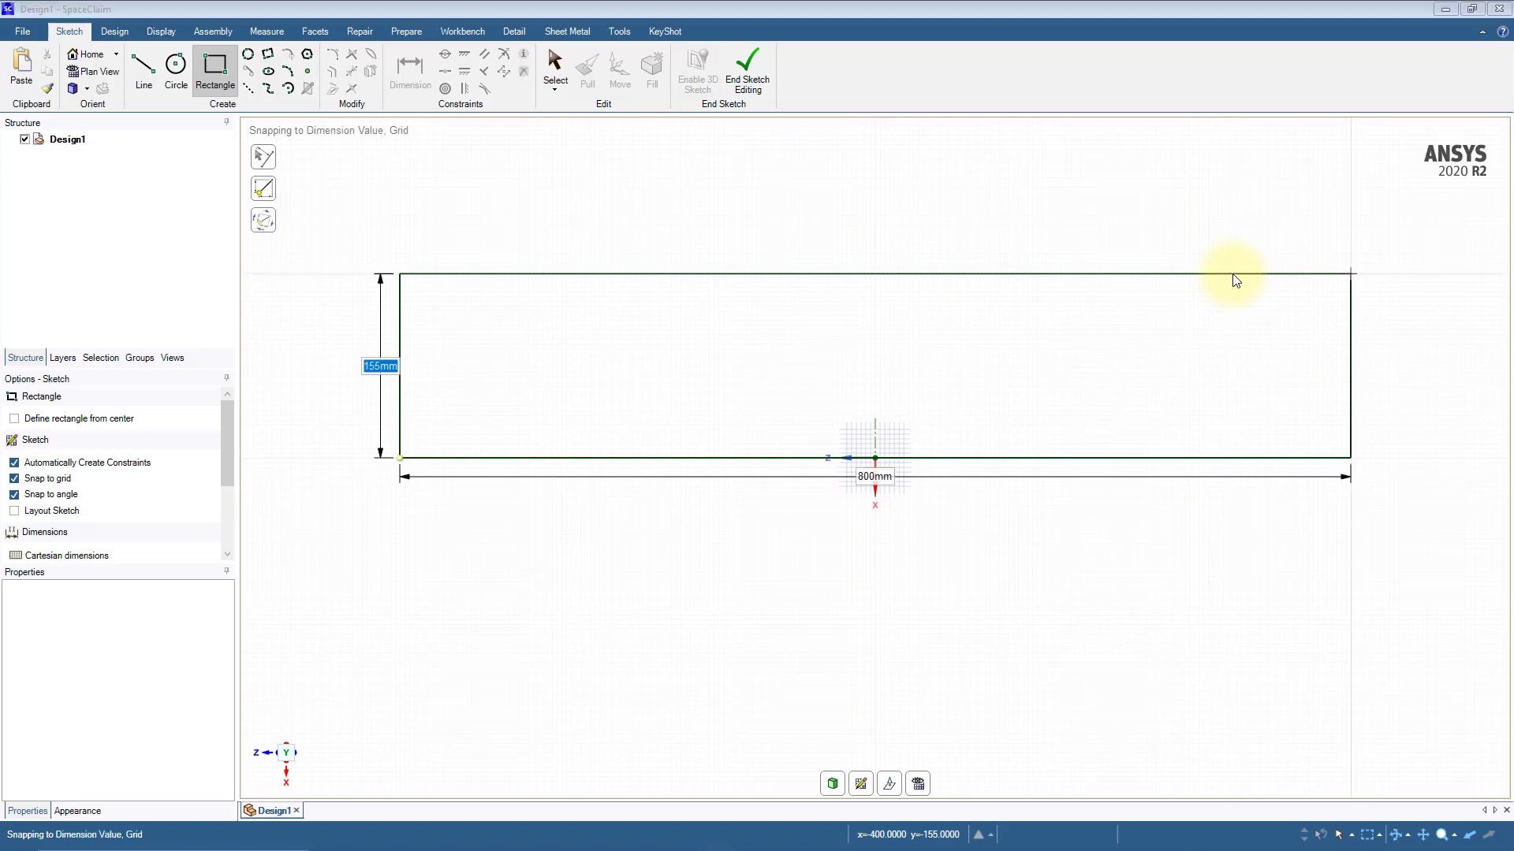
type("200")
key("Return")
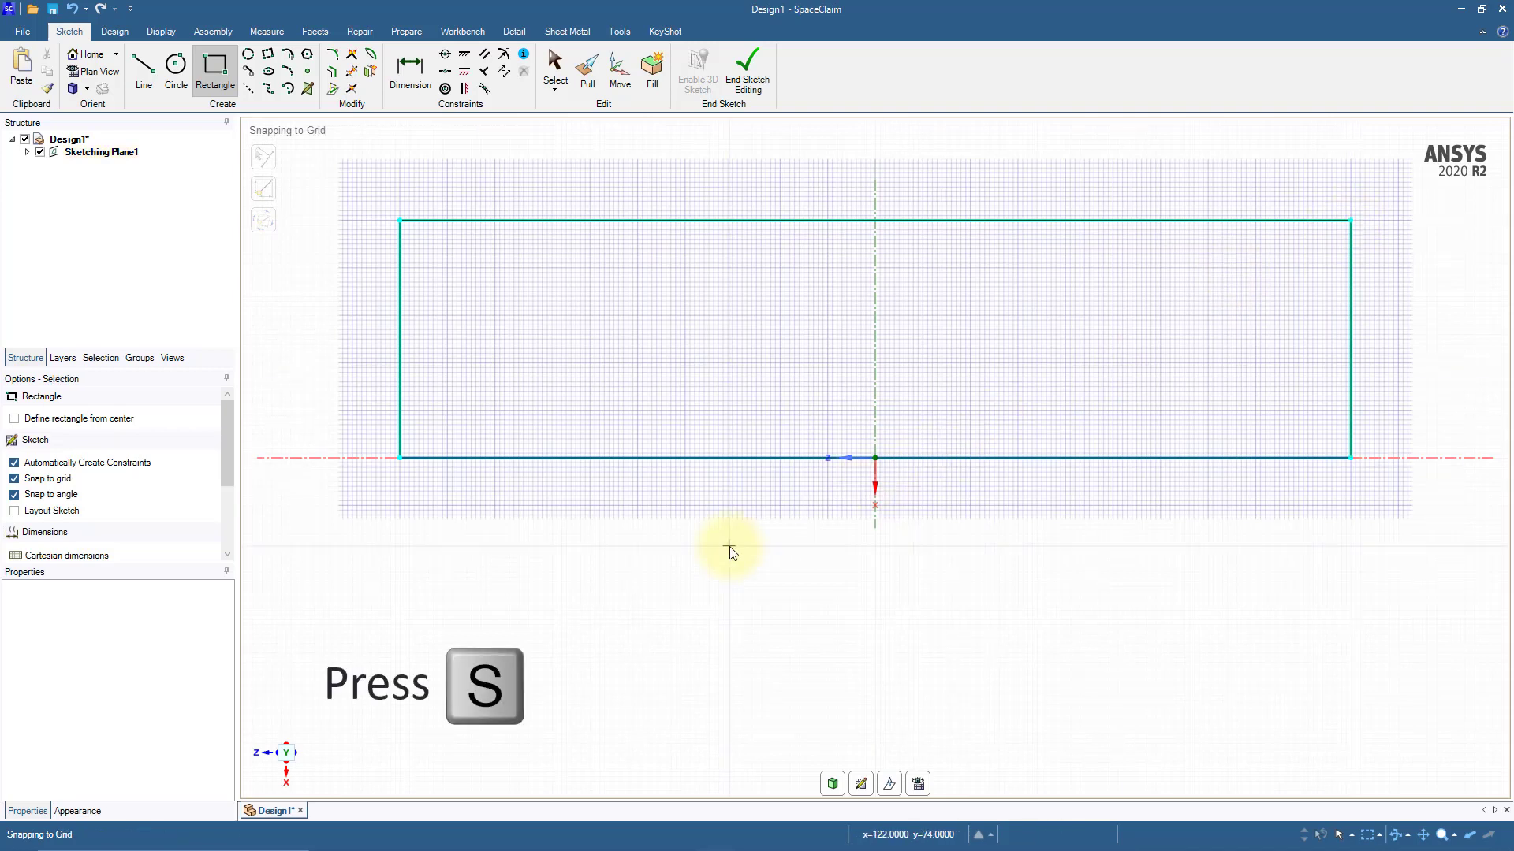
key("s")
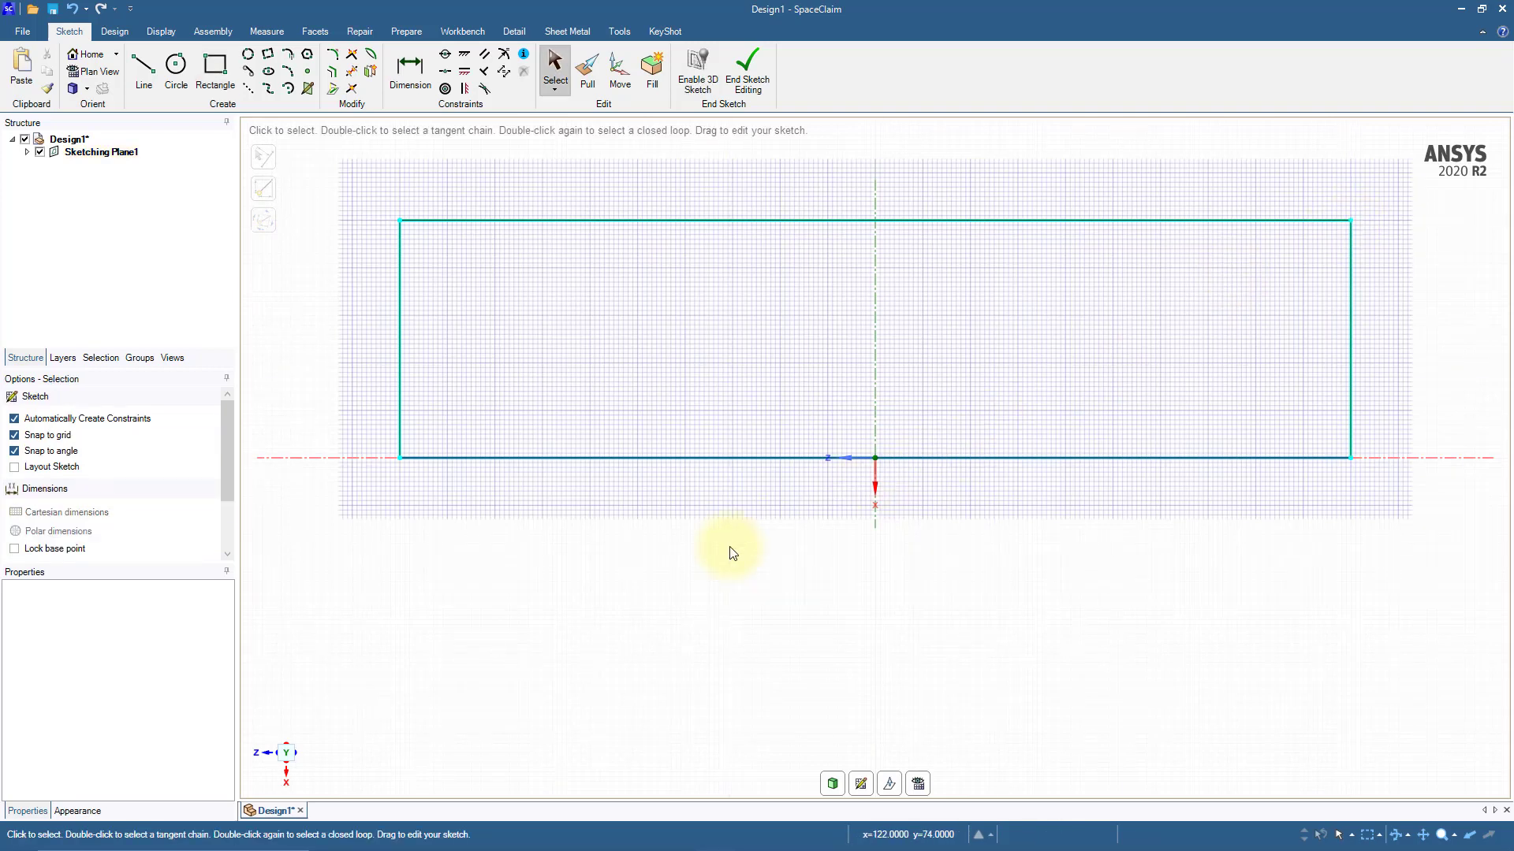
Step: Insert the image file Skateboard Views.PNG onto the sketching plane over the rectangle
left_click(221, 32)
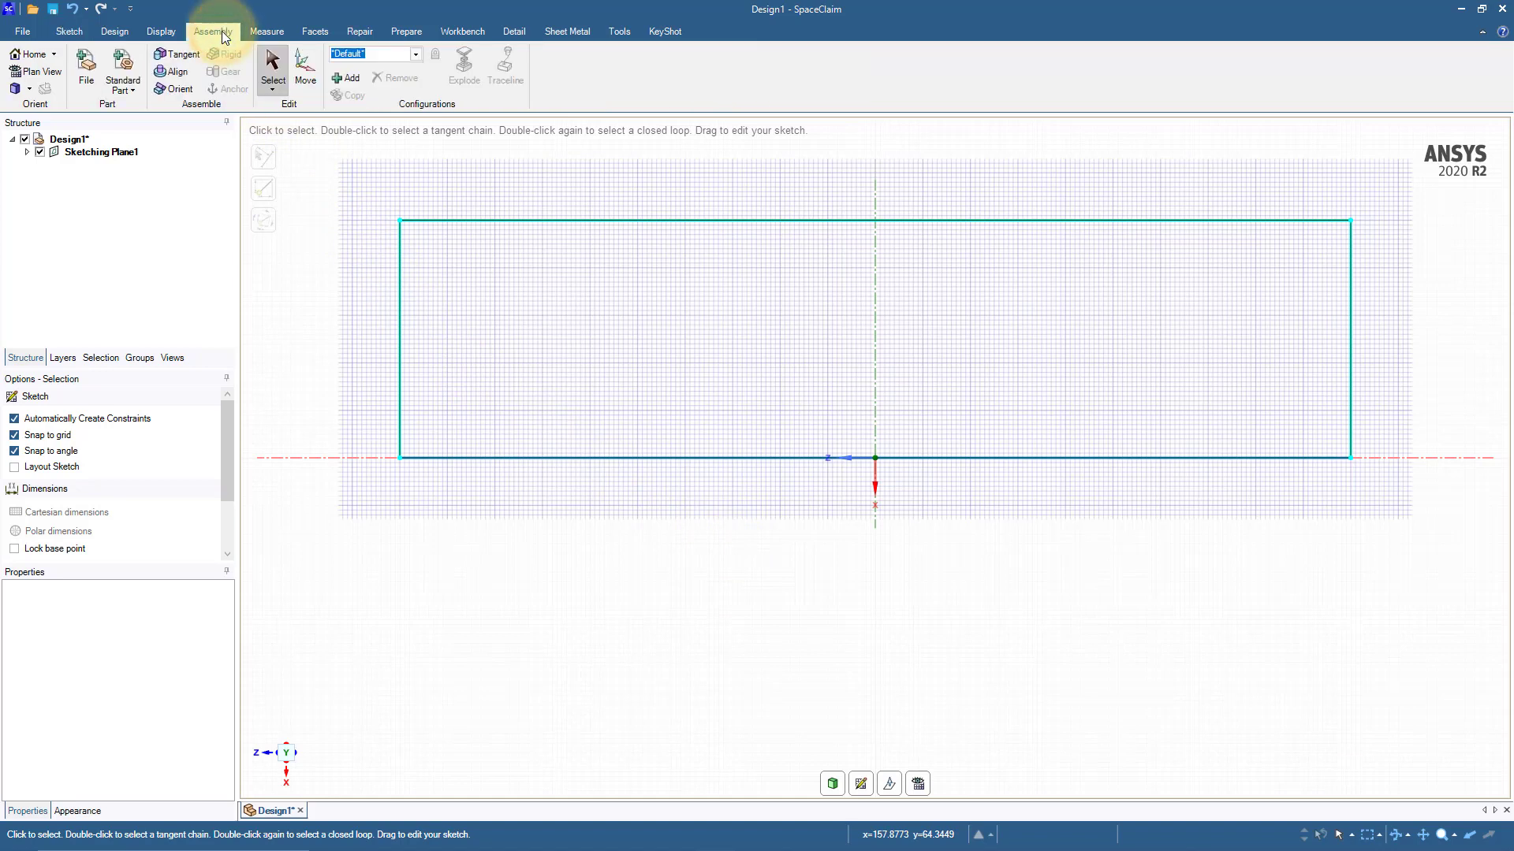
left_click(92, 73)
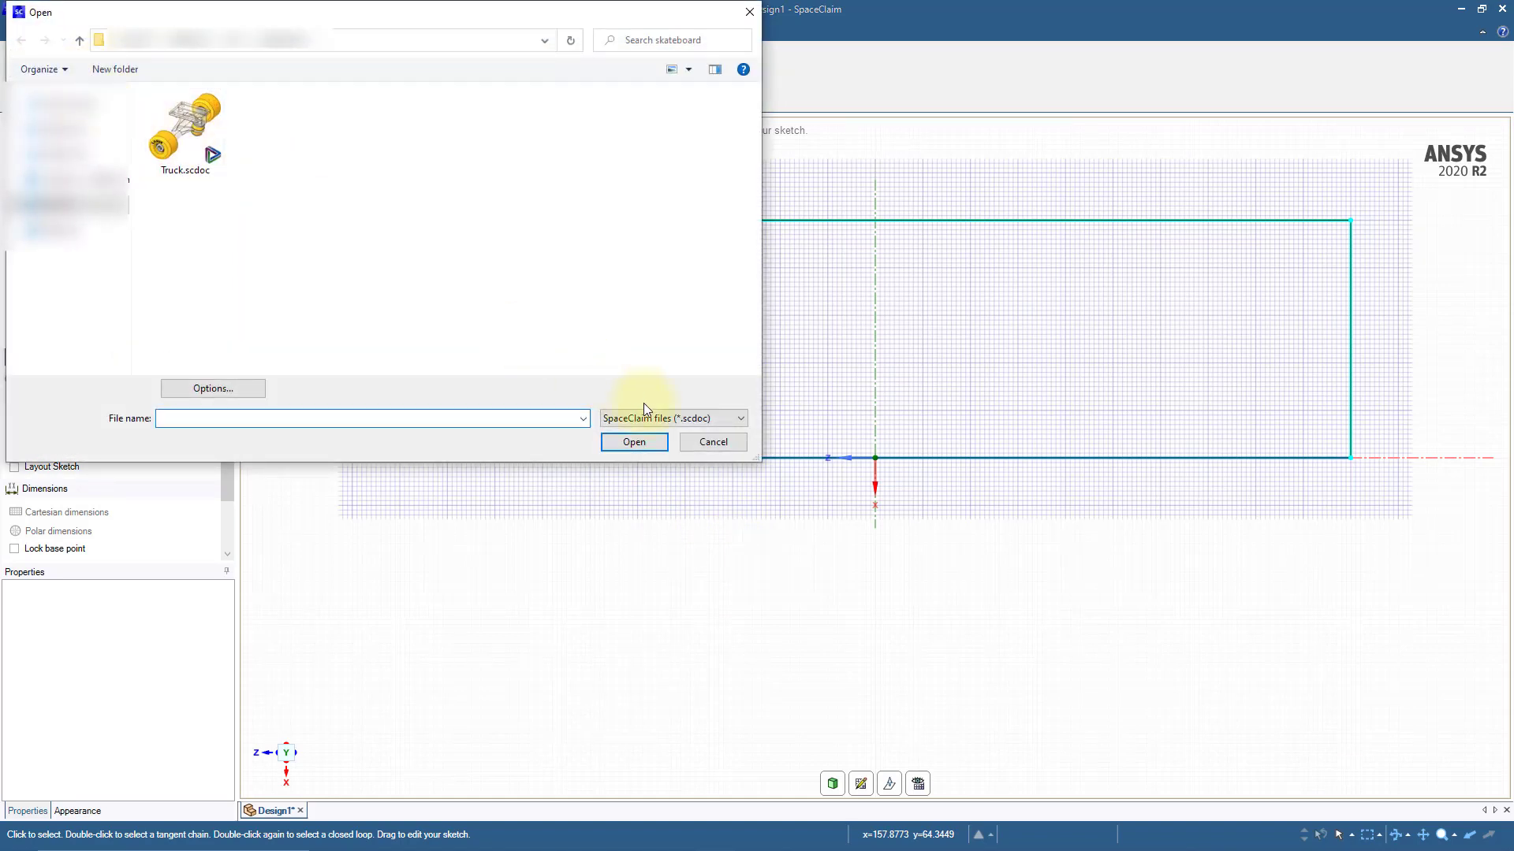
left_click(658, 418)
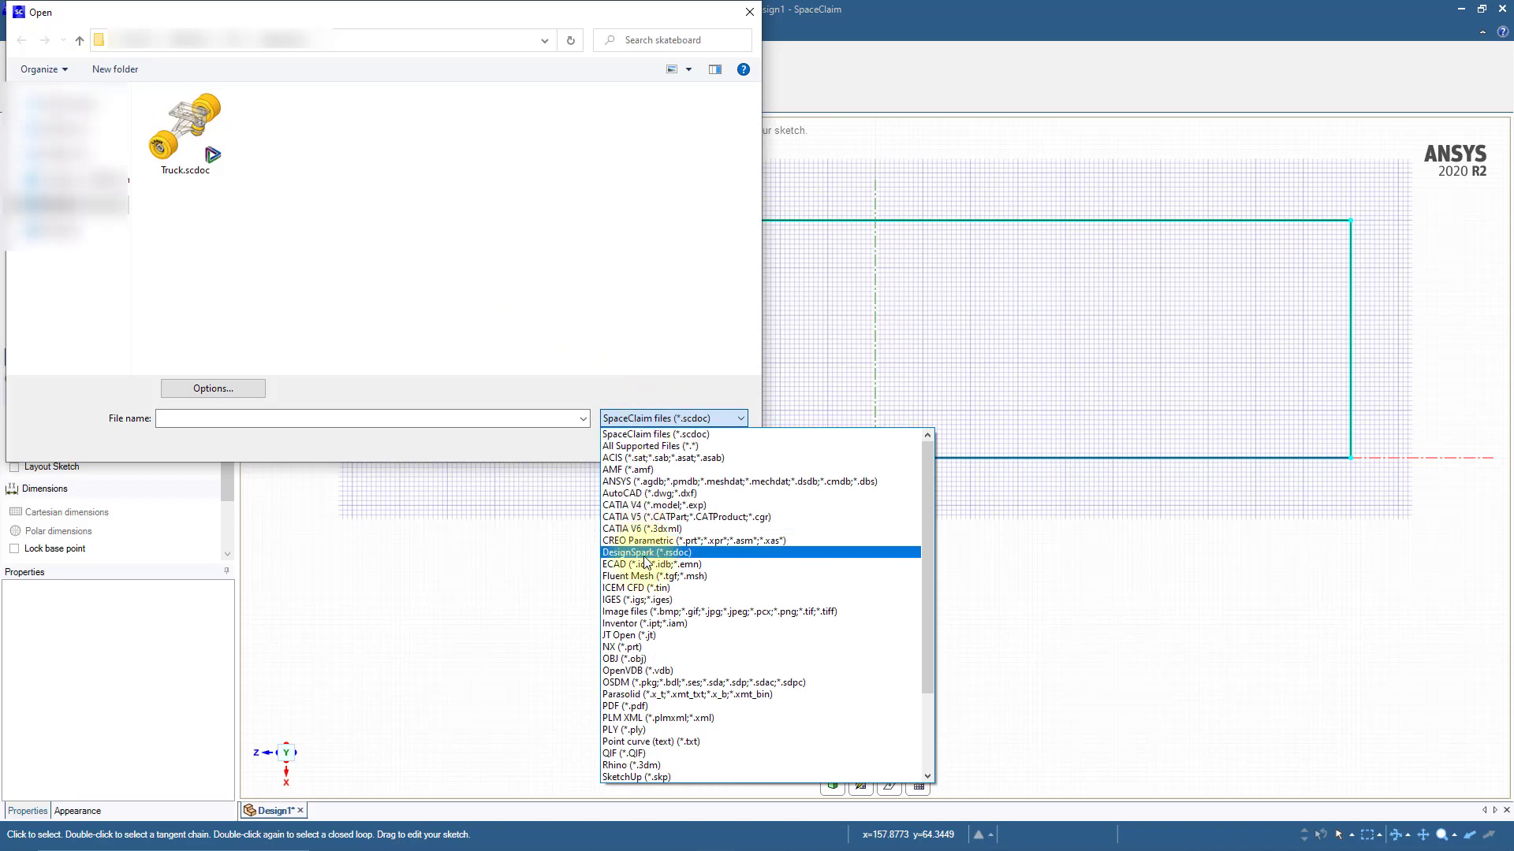
left_click(642, 612)
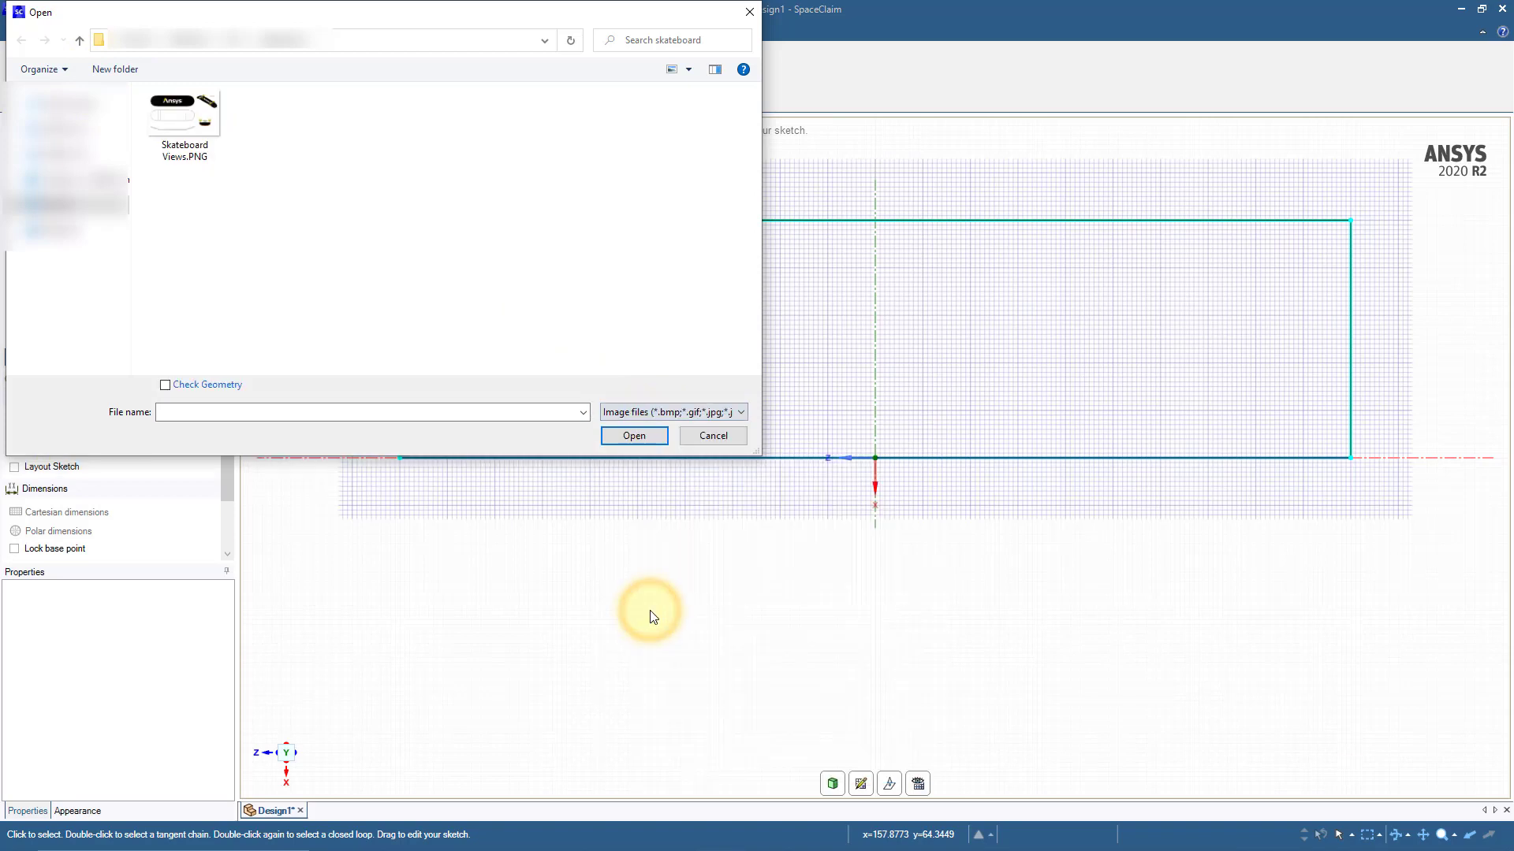
left_click(191, 135)
left_click(629, 434)
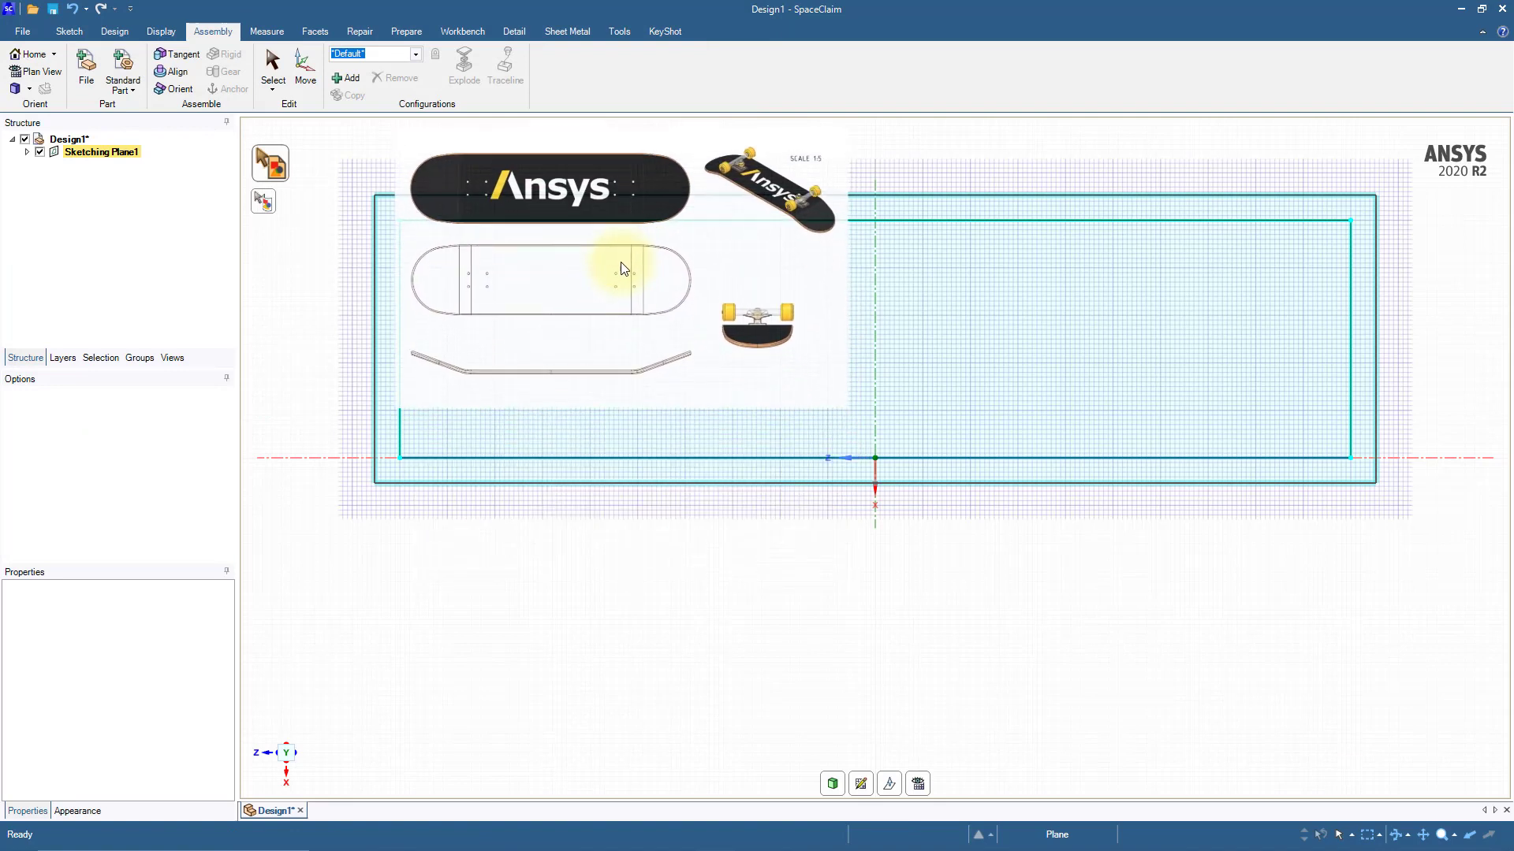
left_click(616, 248)
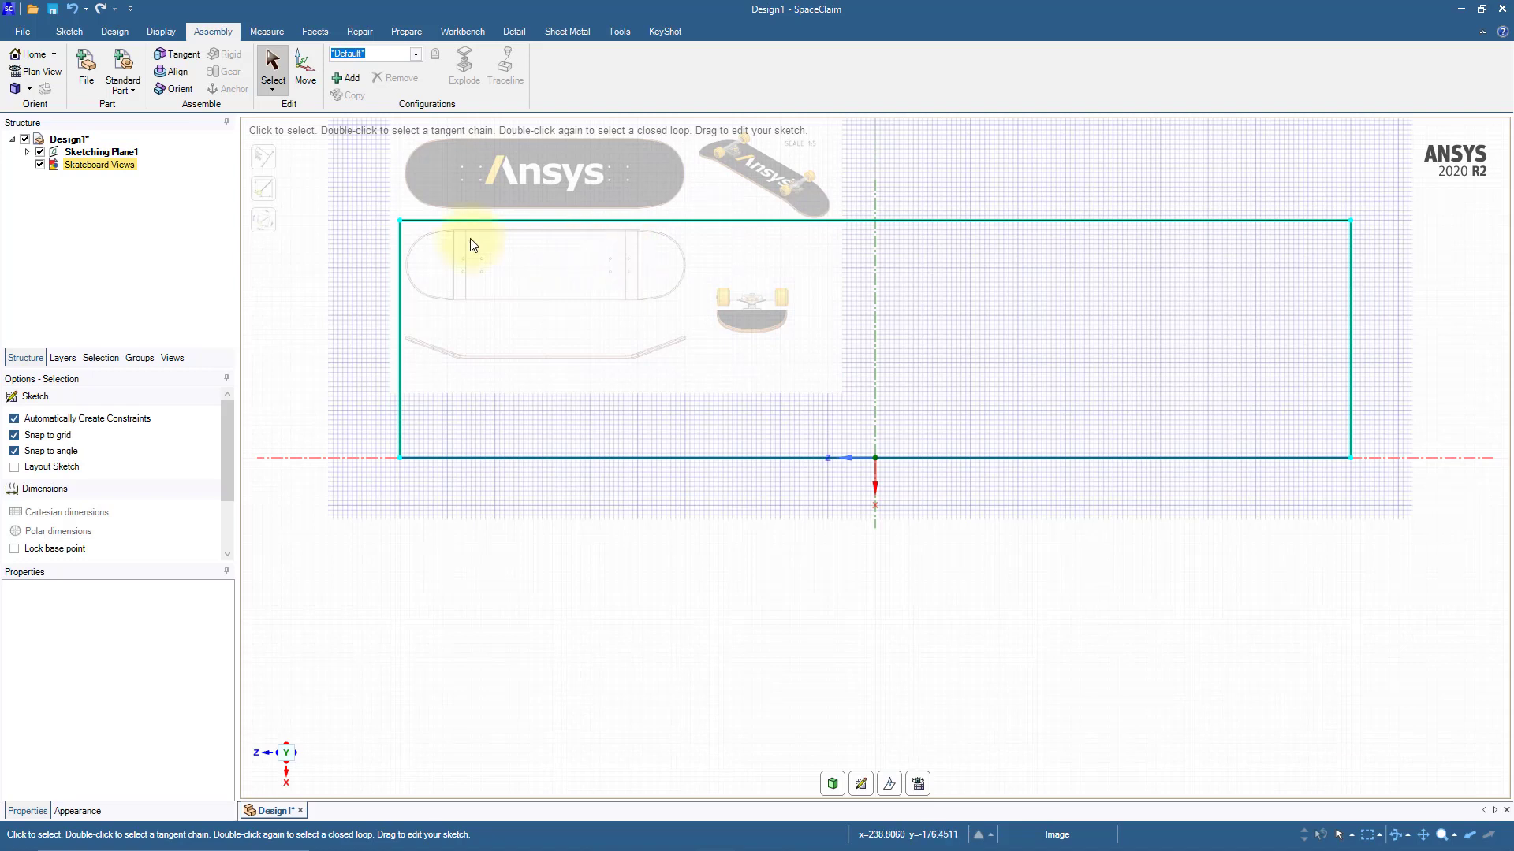
Step: Set Keep Aspect Ratio to Yes for the Skateboard Views image
left_click(119, 166)
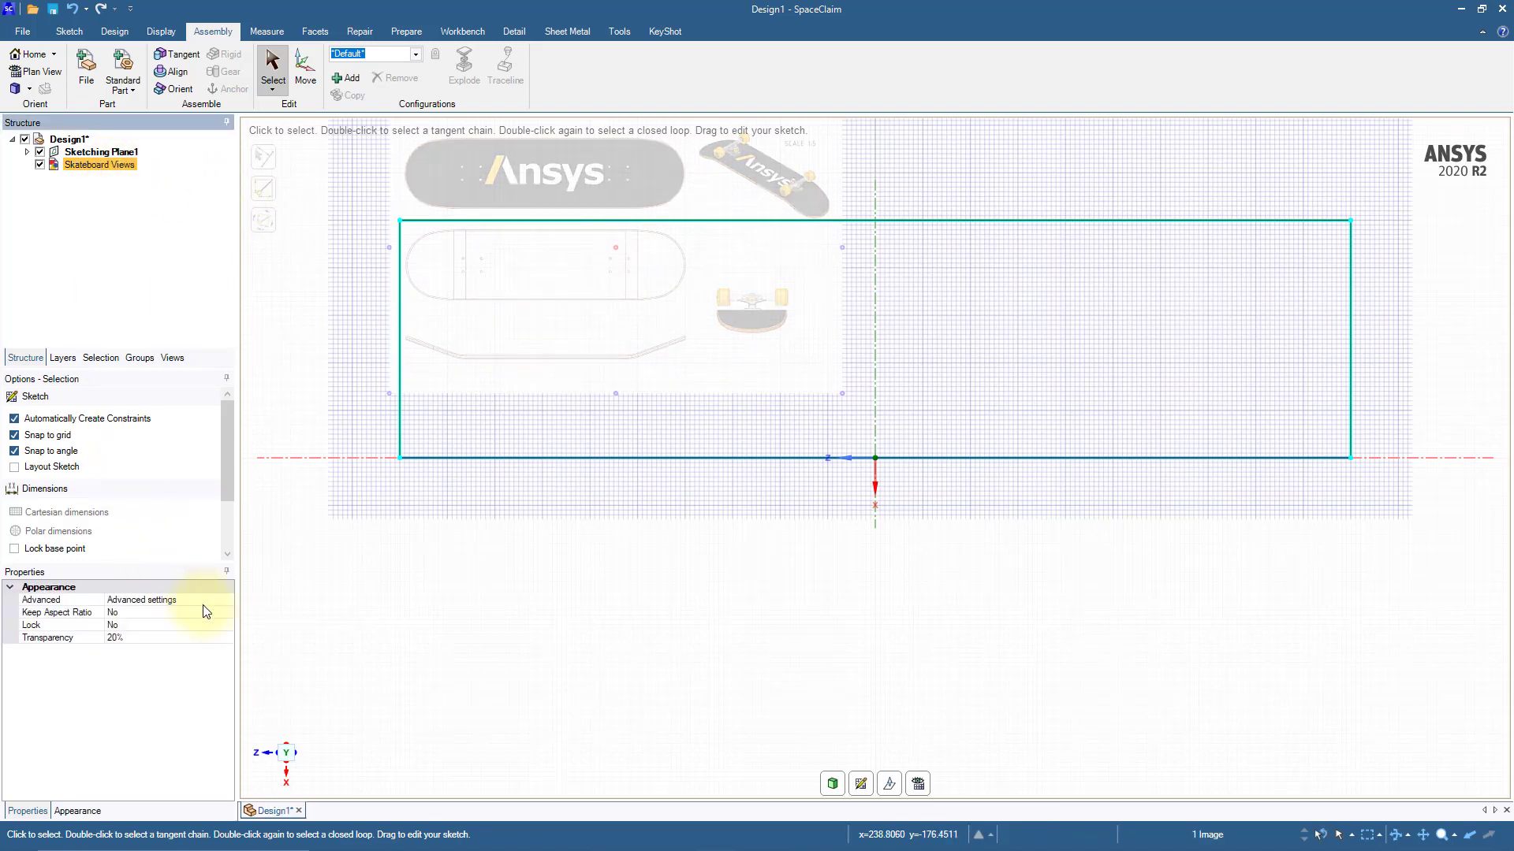
left_click(227, 614)
left_click(229, 613)
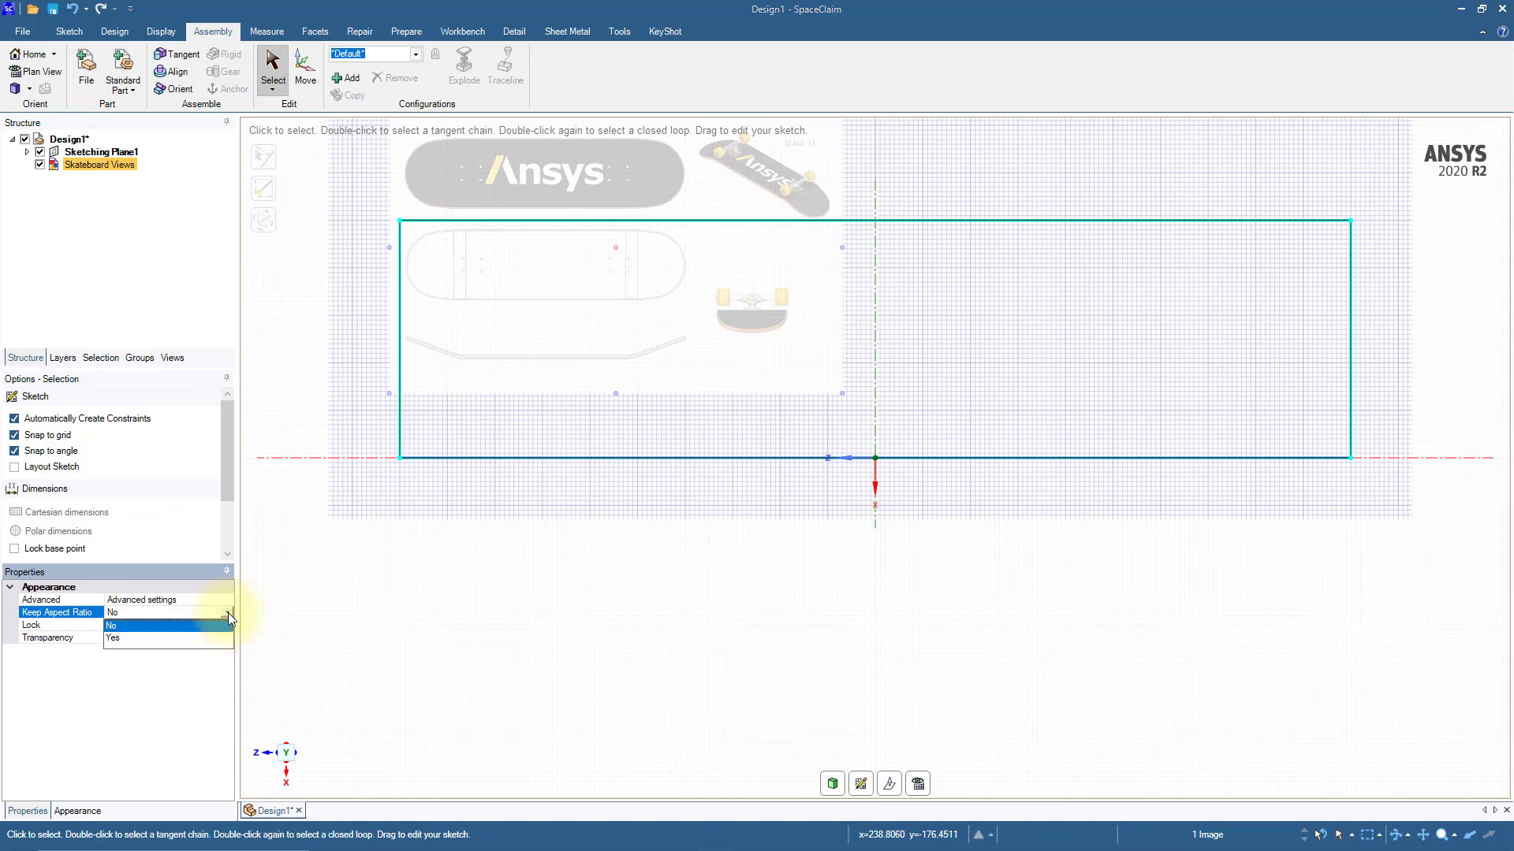
left_click(128, 637)
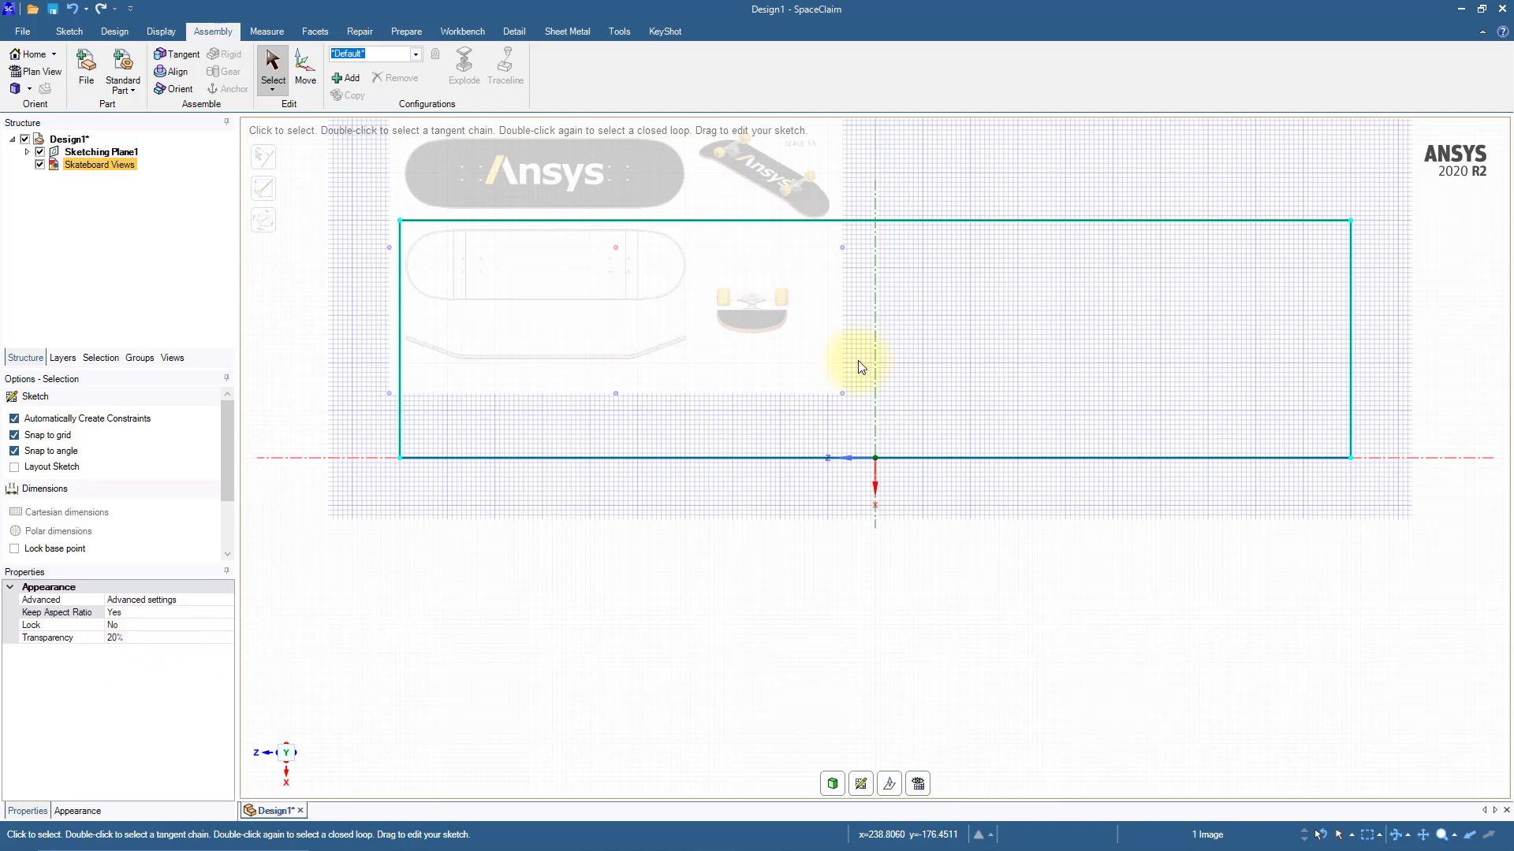
Step: Scale the skateboard image until the deck outline matches the rectangle's length, and move it so the side profile lies inside the rectangle
left_click_drag(842, 246, 1454, 358)
scroll(1344, 352, "down", 5)
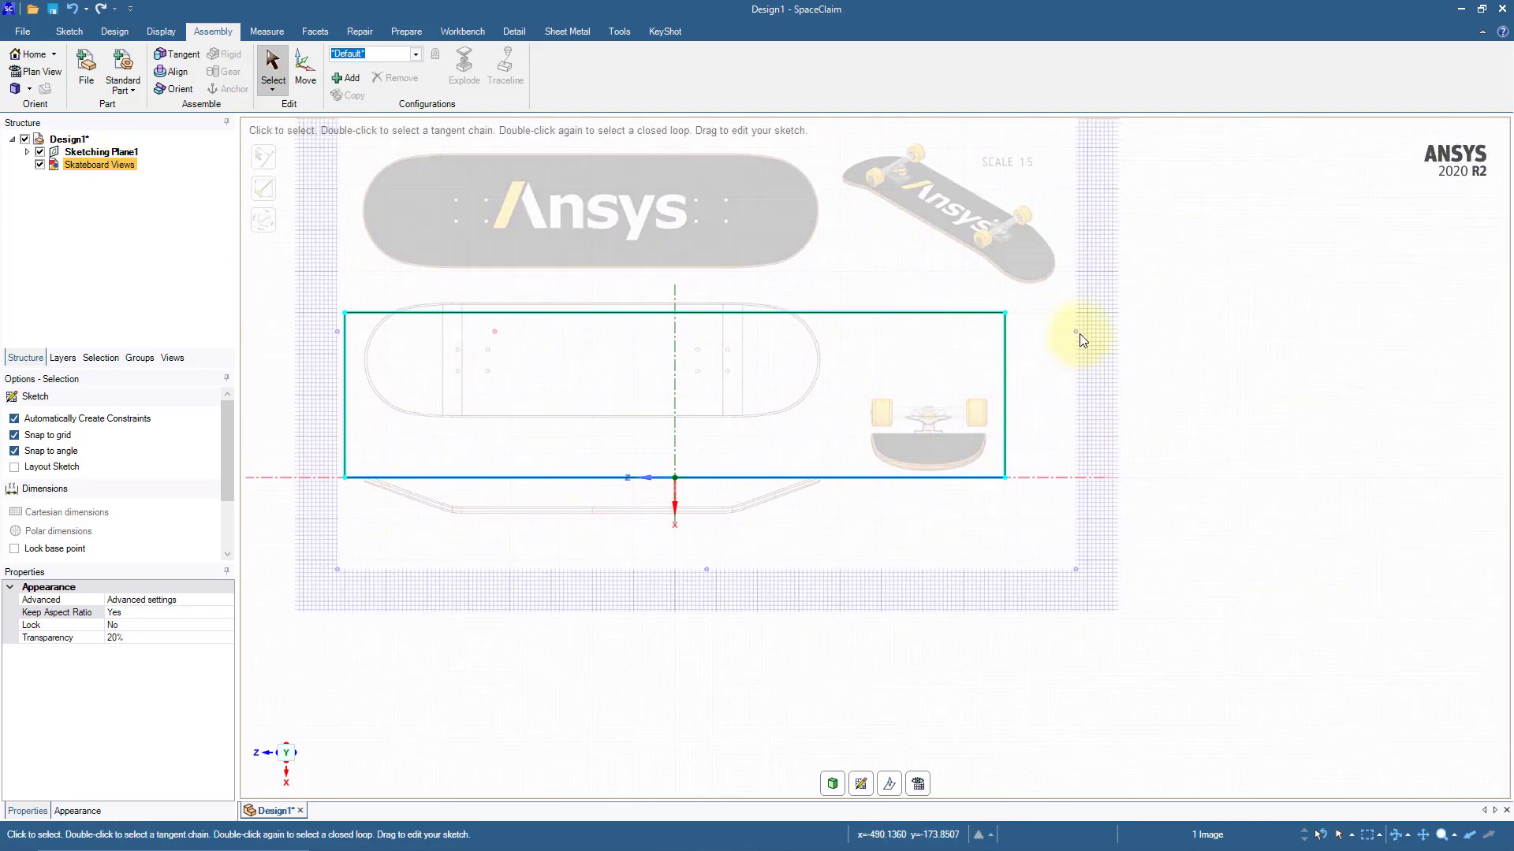
left_click_drag(1075, 332, 1378, 375)
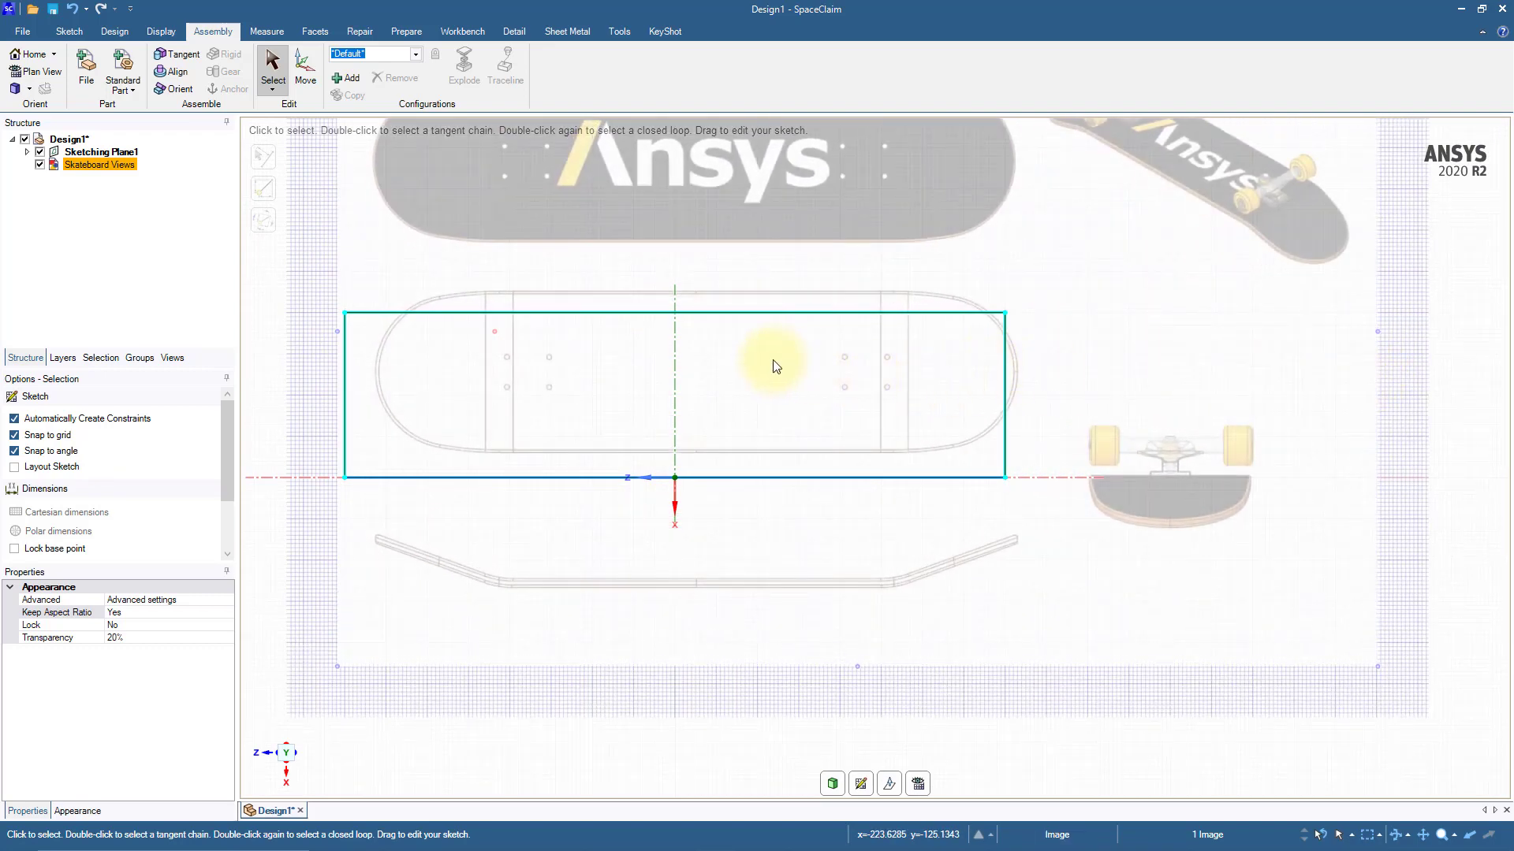
left_click_drag(777, 365, 736, 385)
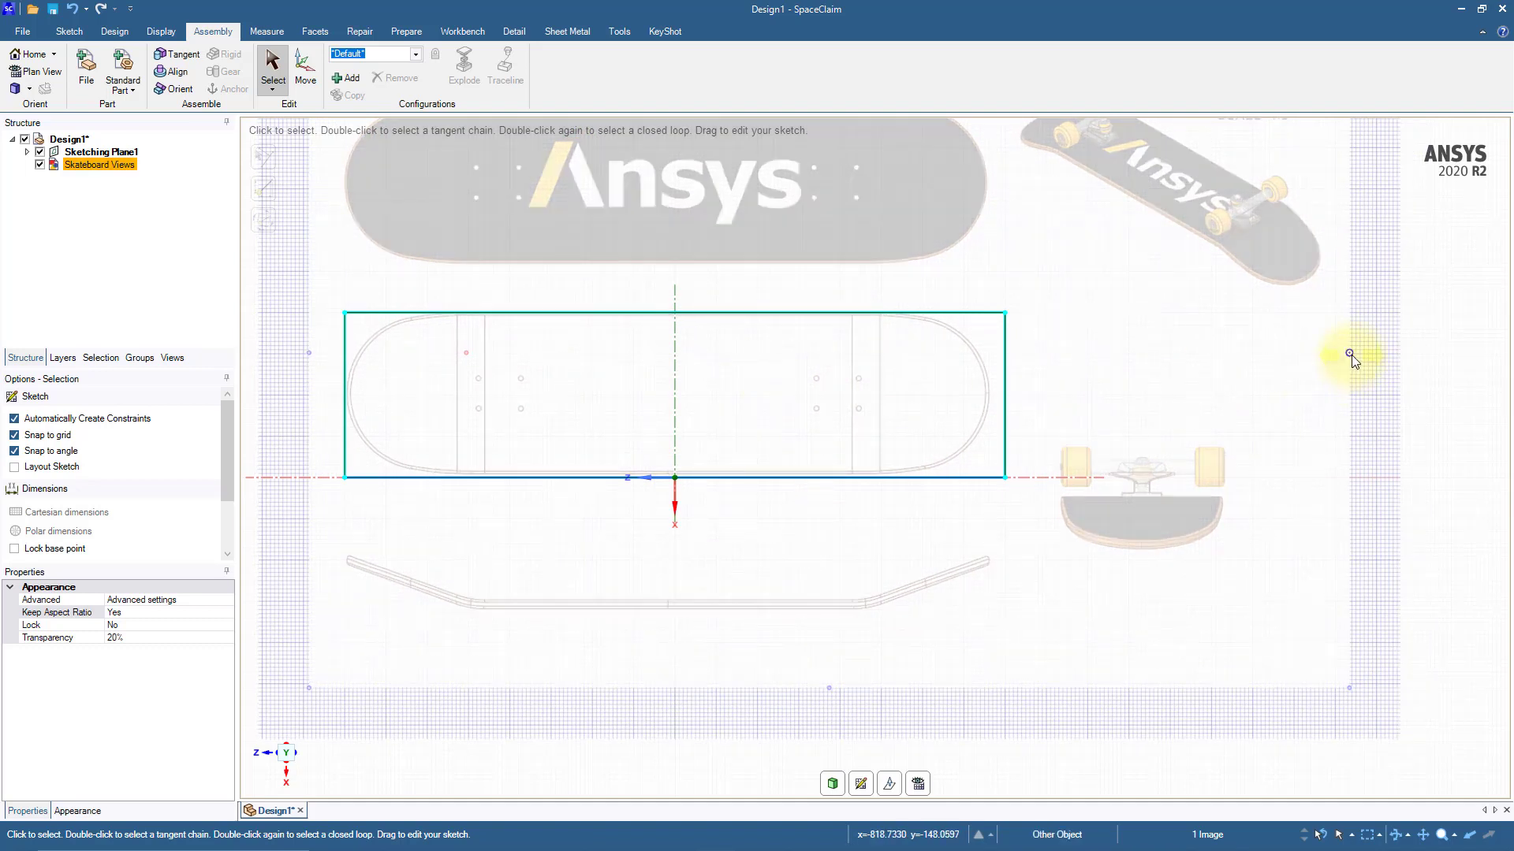
left_click_drag(1351, 354, 1361, 355)
left_click_drag(777, 386, 776, 386)
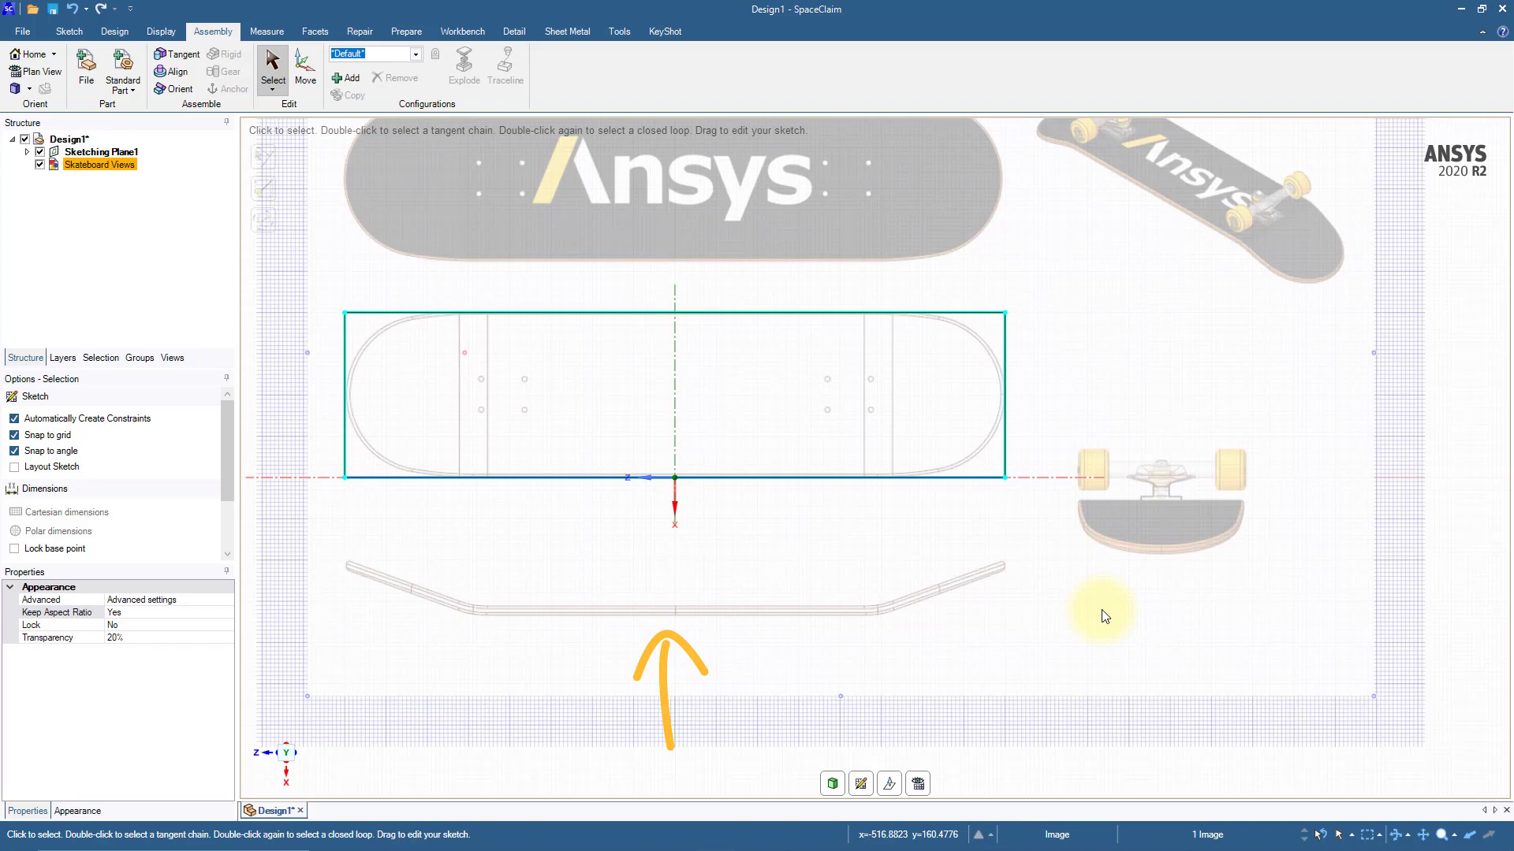
left_click_drag(710, 550, 710, 377)
left_click(737, 624)
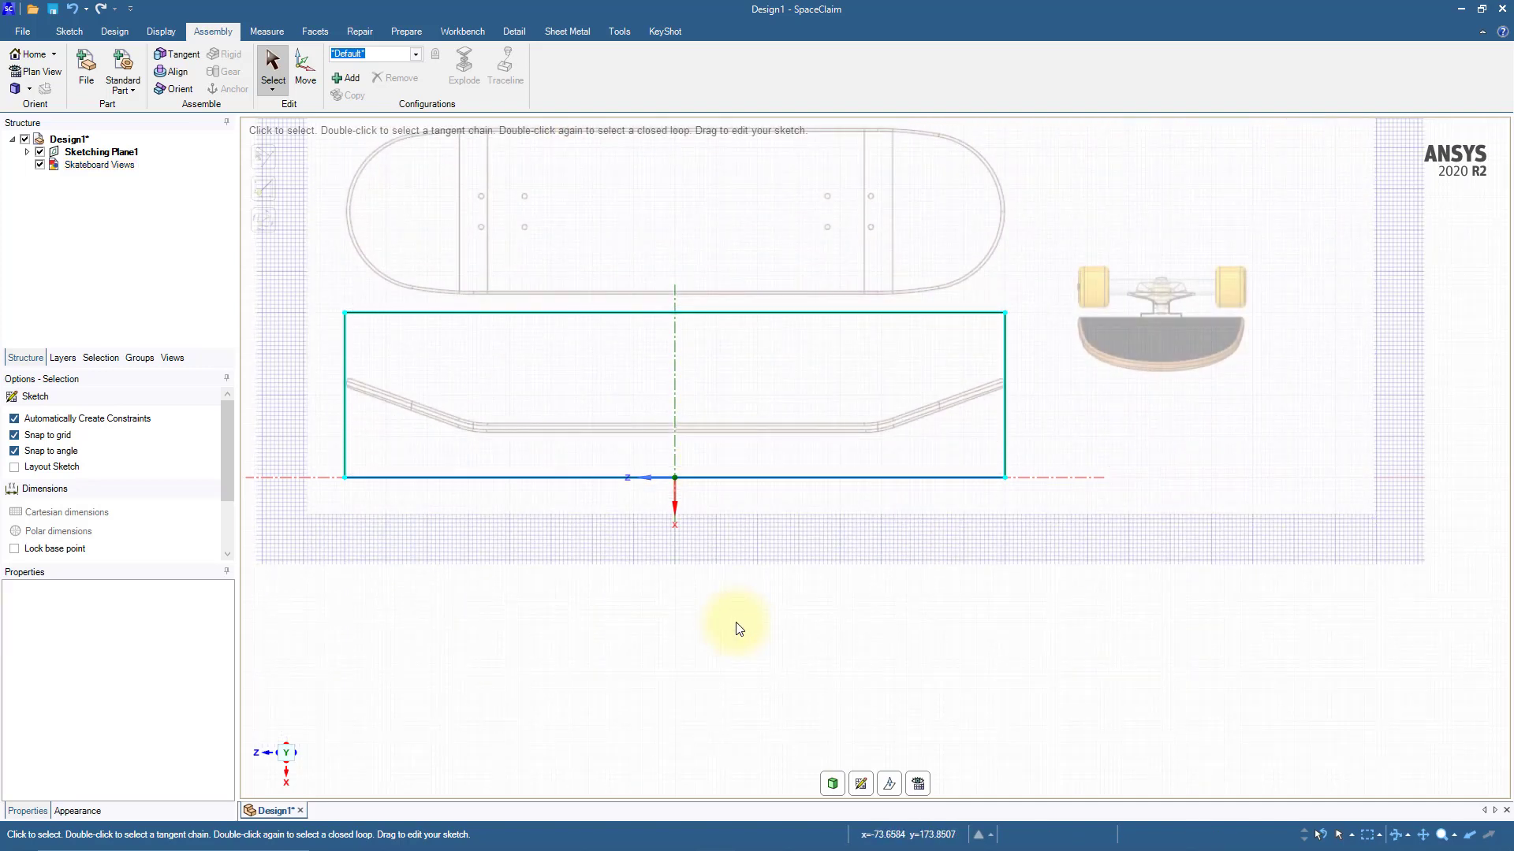
Step: Sketch a line about 32 mm long at 160° along the lower edge of the side profile's left slope
scroll(571, 598, "up", 3)
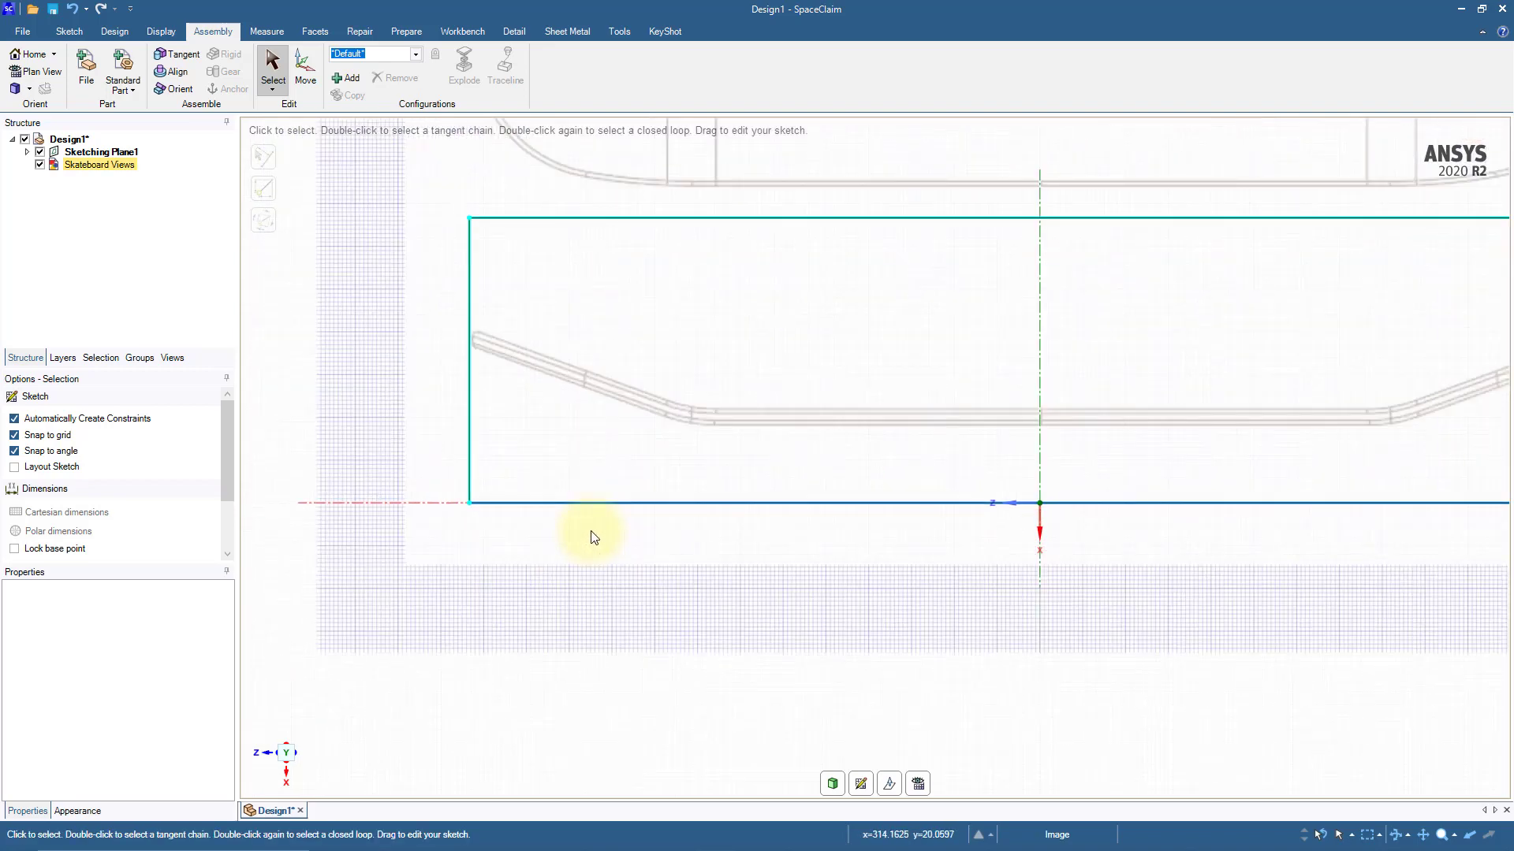
scroll(594, 538, "up", 3)
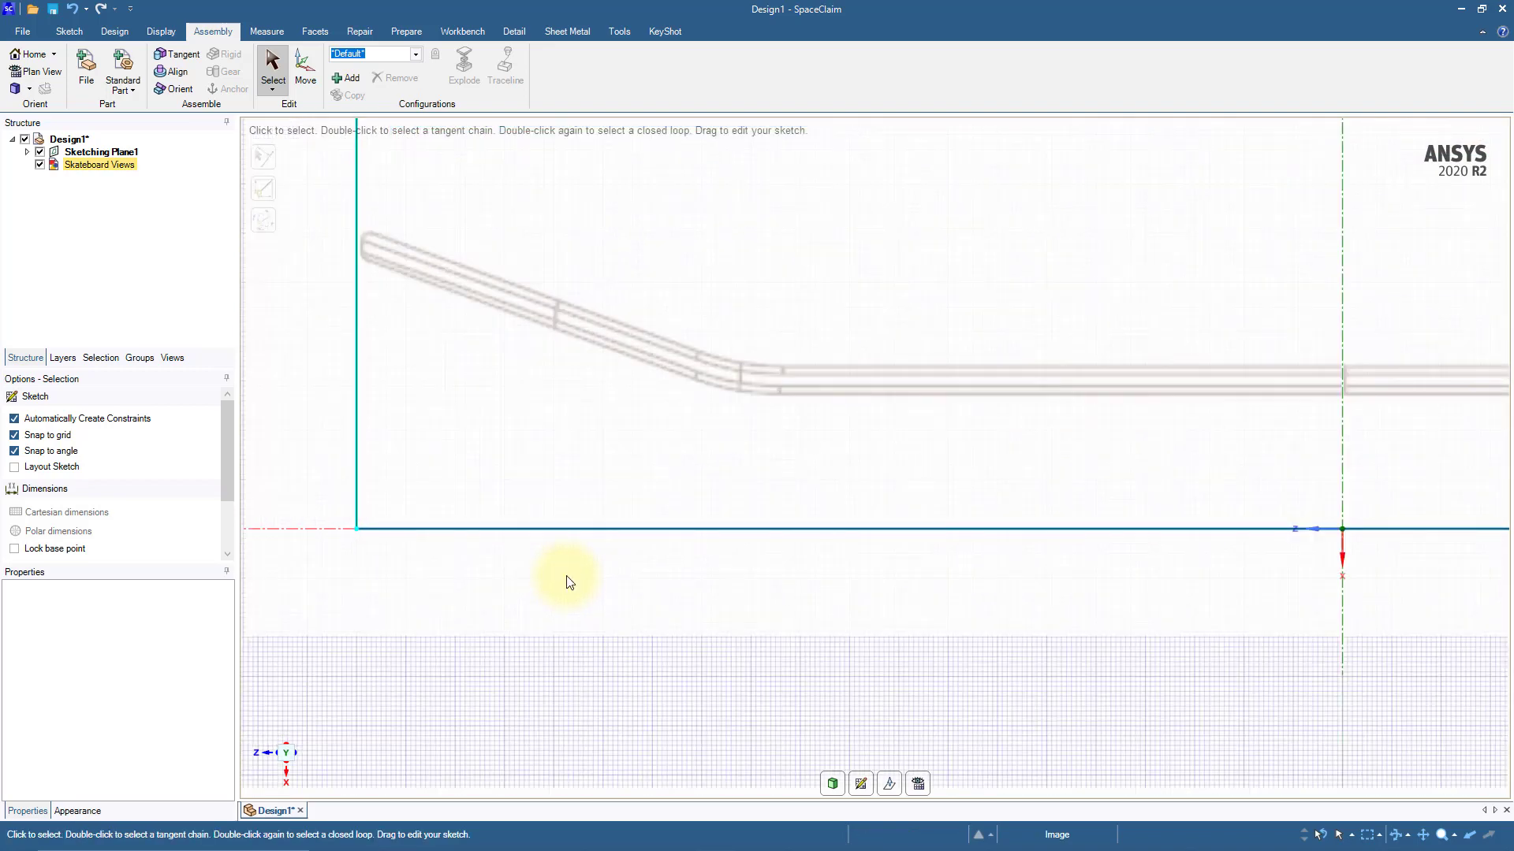
left_click(69, 32)
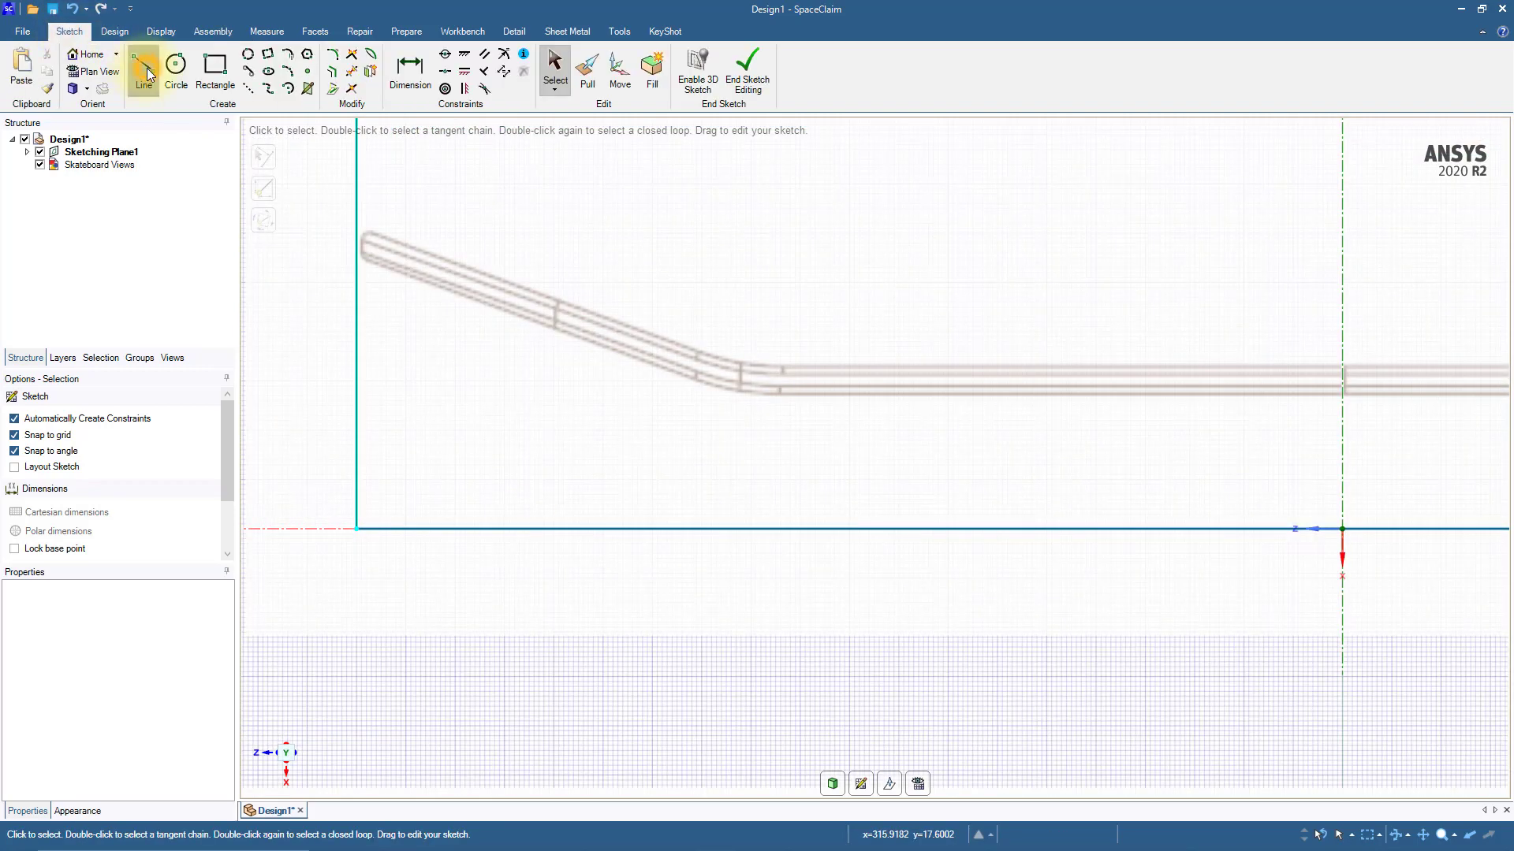
left_click(145, 74)
left_click(488, 305)
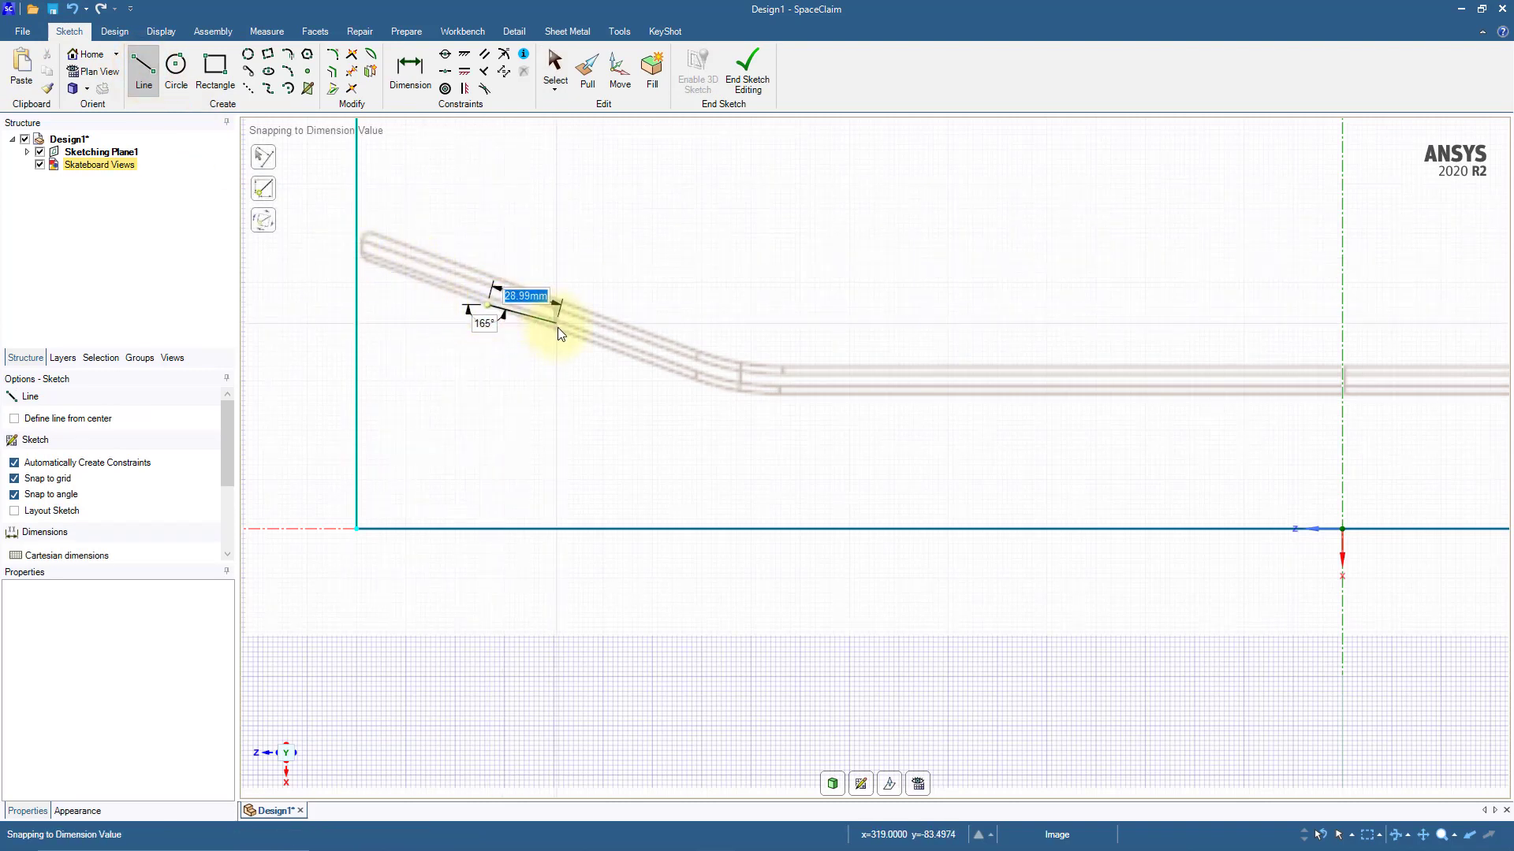
key("Tab")
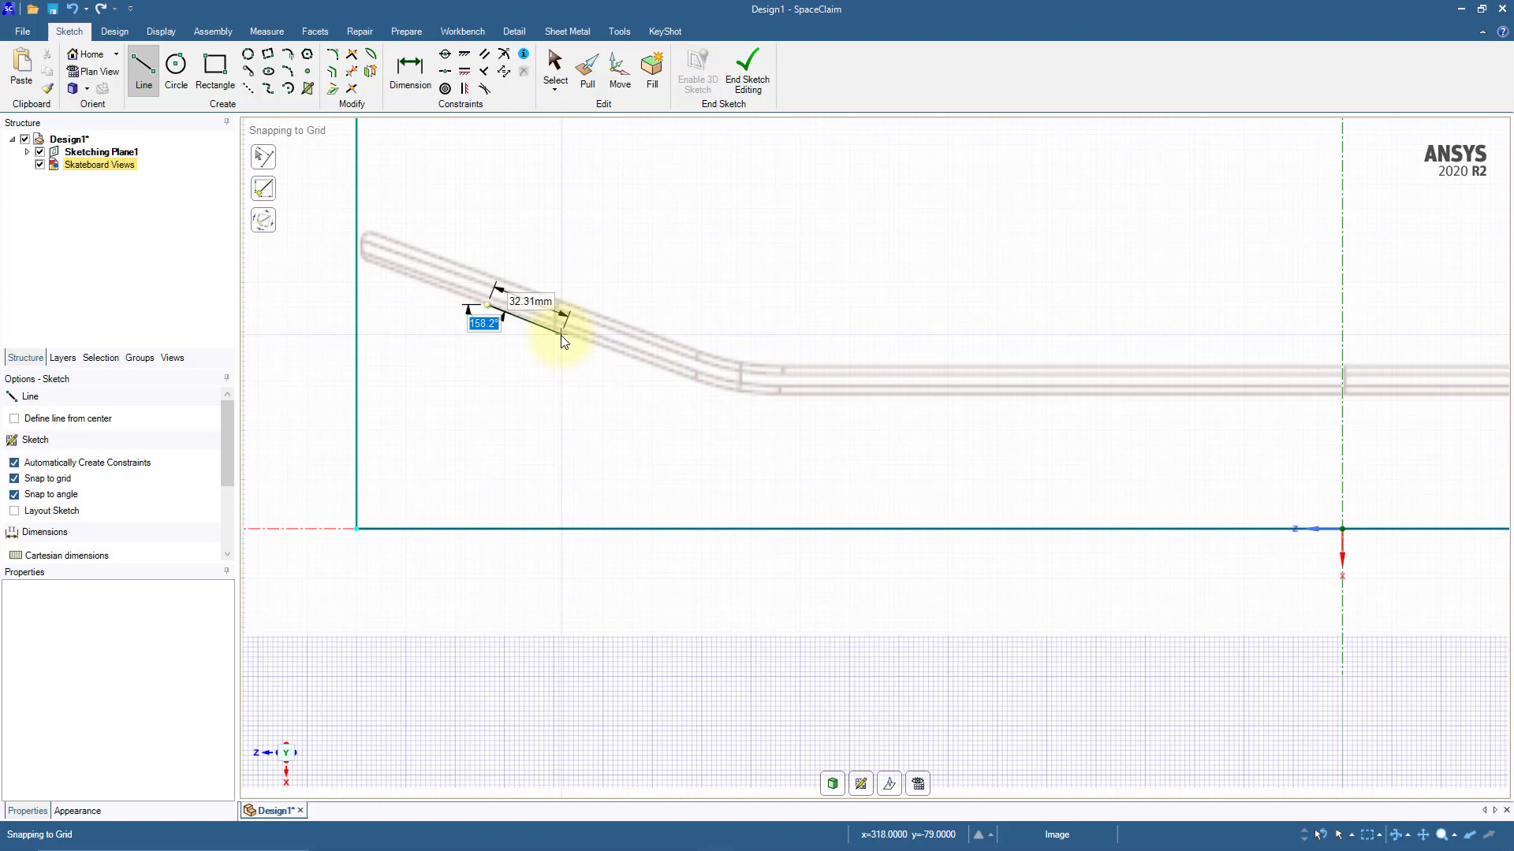
type("160")
key("Return")
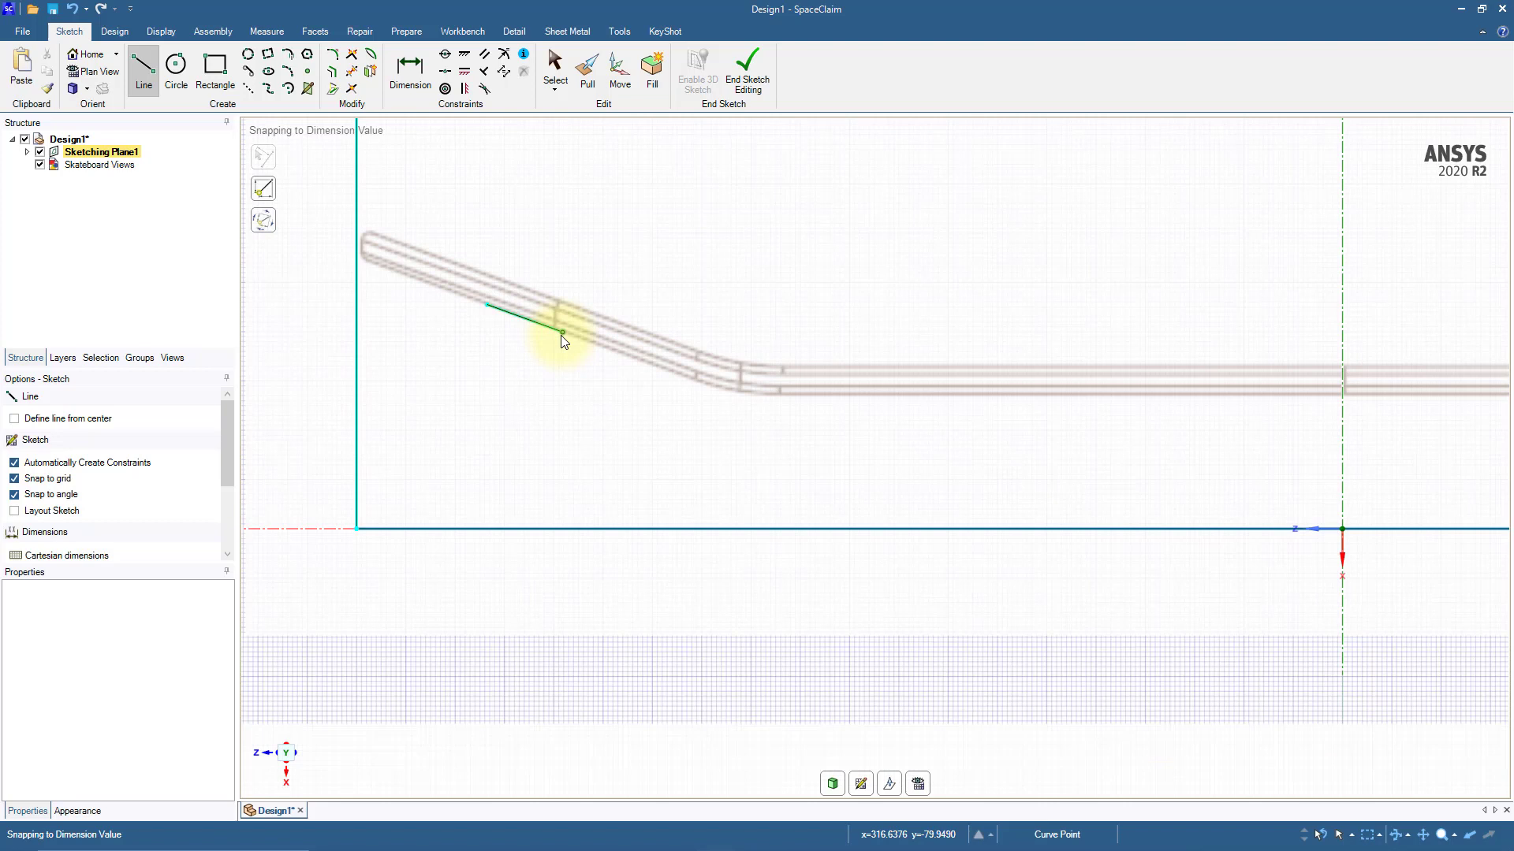
key("Escape")
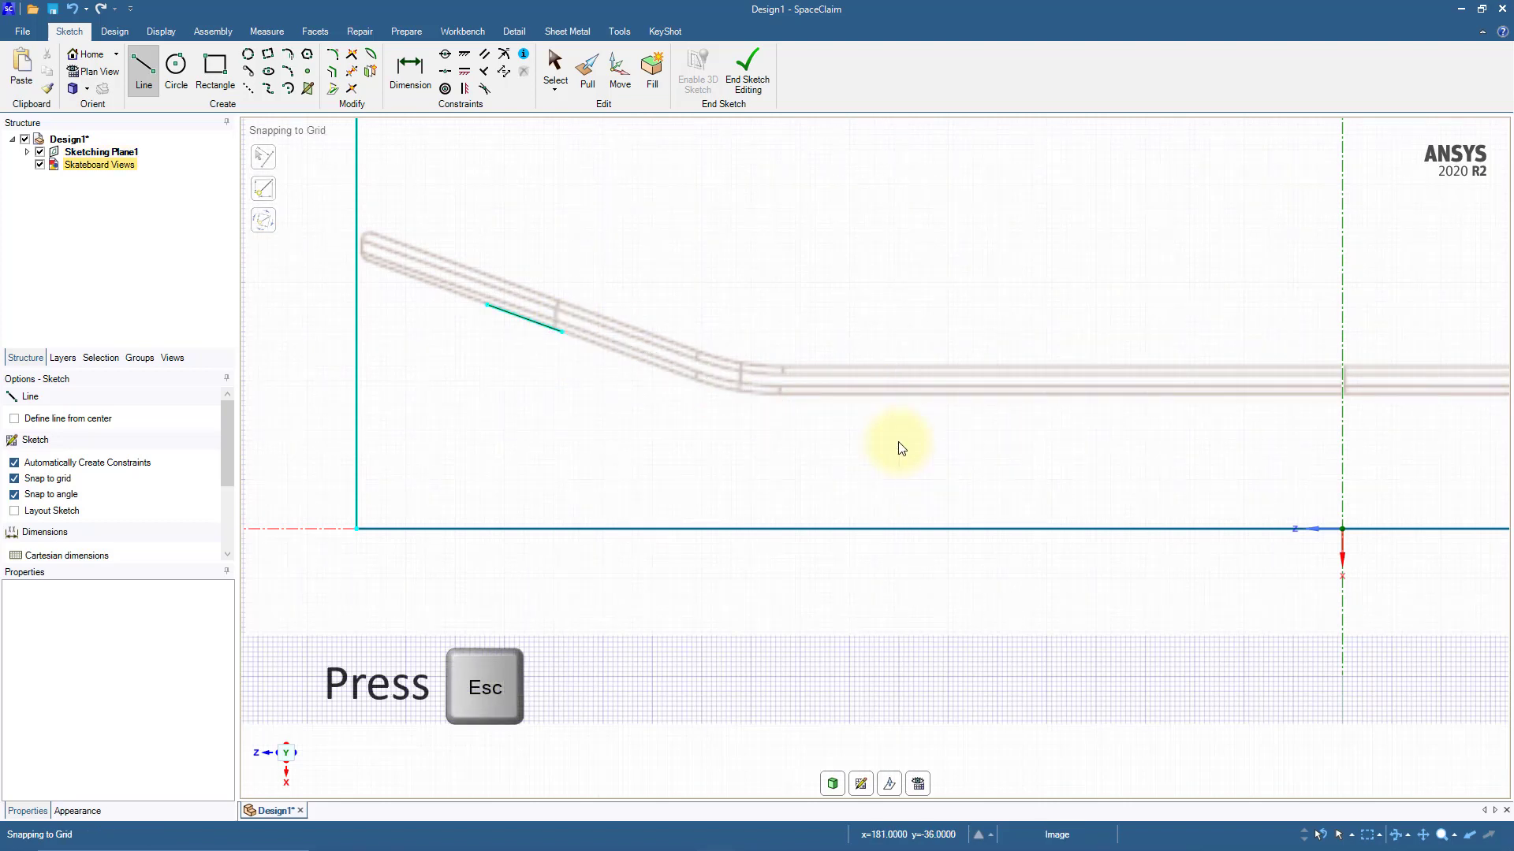
Step: Sketch a separate horizontal line about 48 mm long along the lower edge of the side profile's flat middle section
left_click(1024, 393)
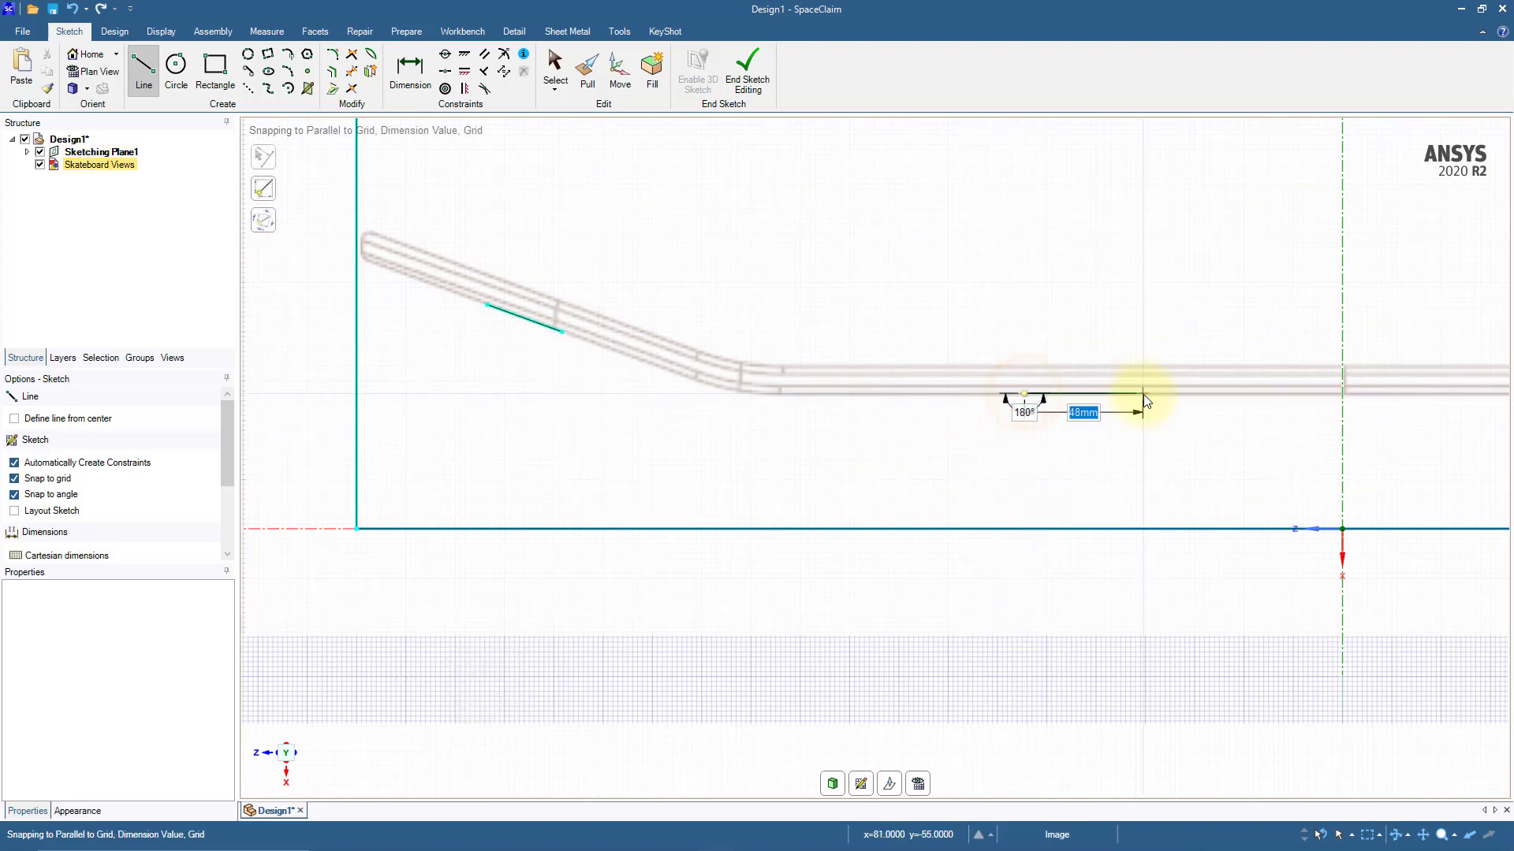
left_click(1143, 394)
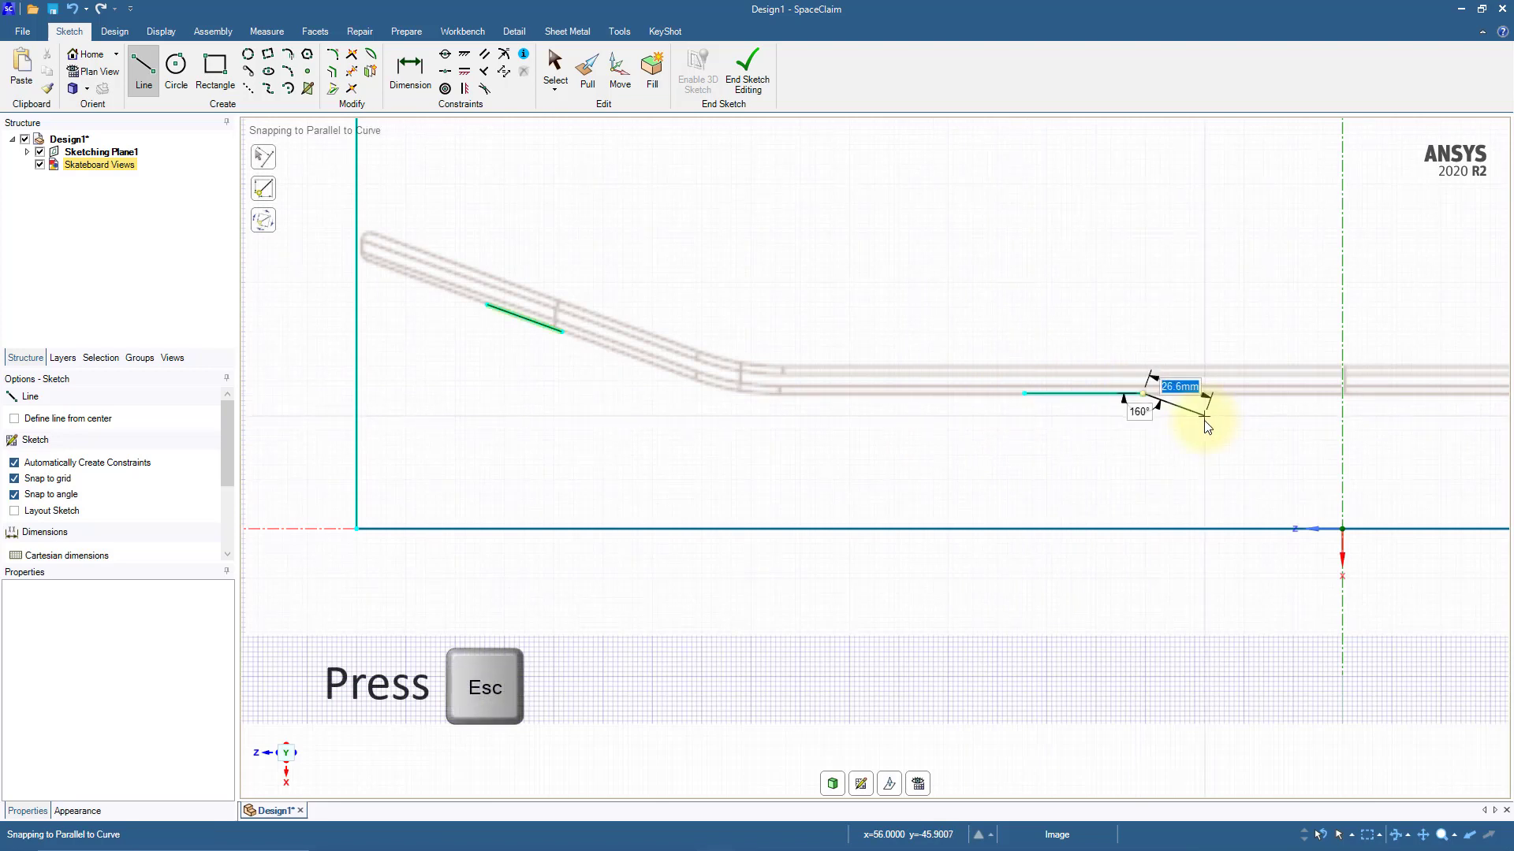
key("Escape")
Step: Sketch a line spanning about 17 mm horizontally and 7 mm vertically along the lower edge of the side profile's right slope, without grid snapping
middle_click_drag(1203, 427, 574, 438, "shift")
middle_click_drag(1183, 443, 654, 485, "shift")
middle_click_drag(1014, 451, 991, 463, "shift")
scroll(991, 463, "up", 8)
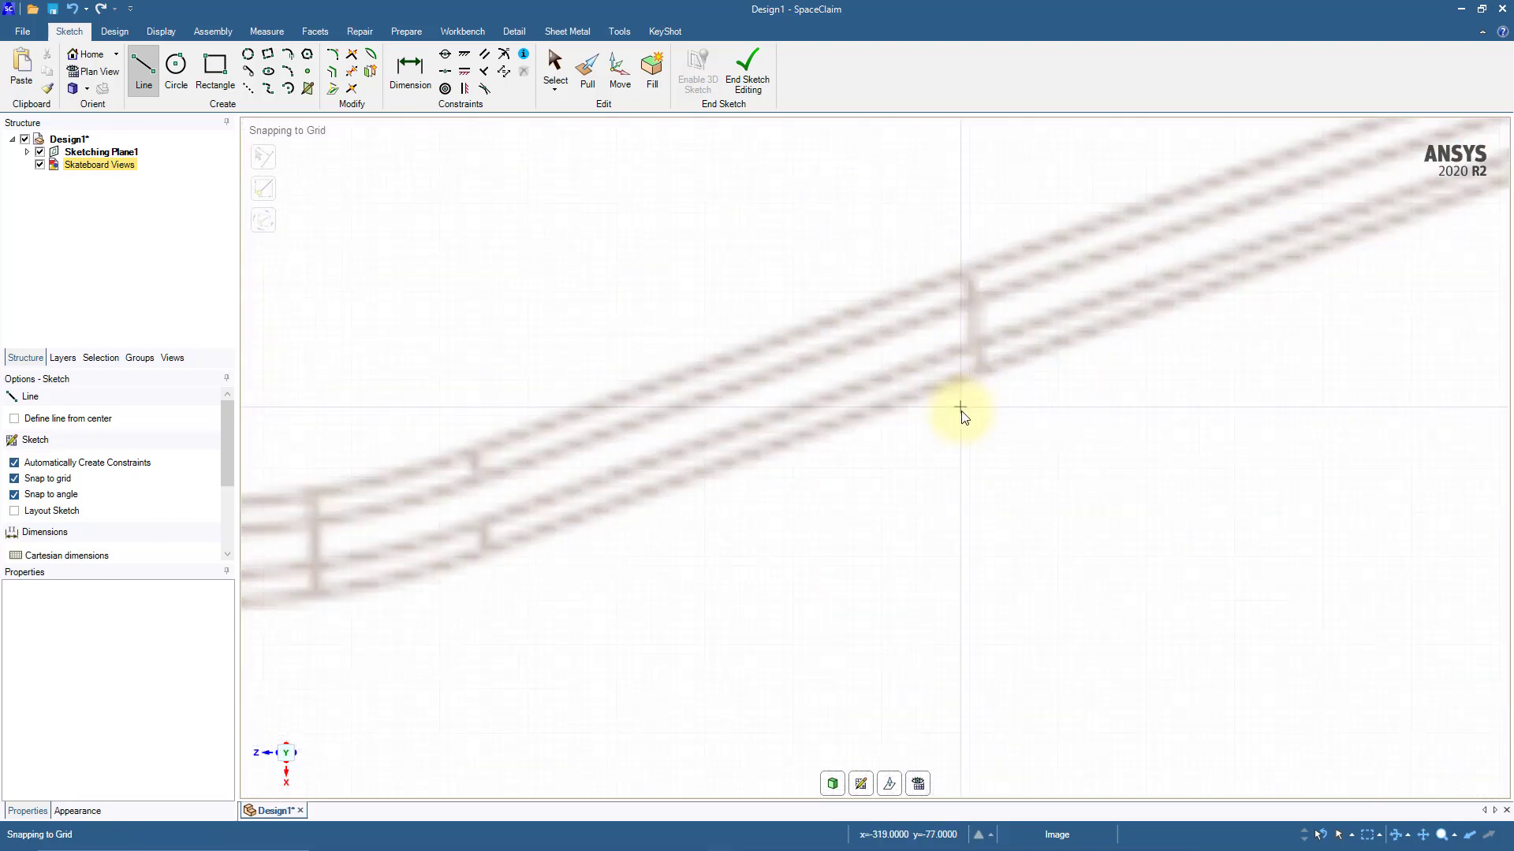
key("shift")
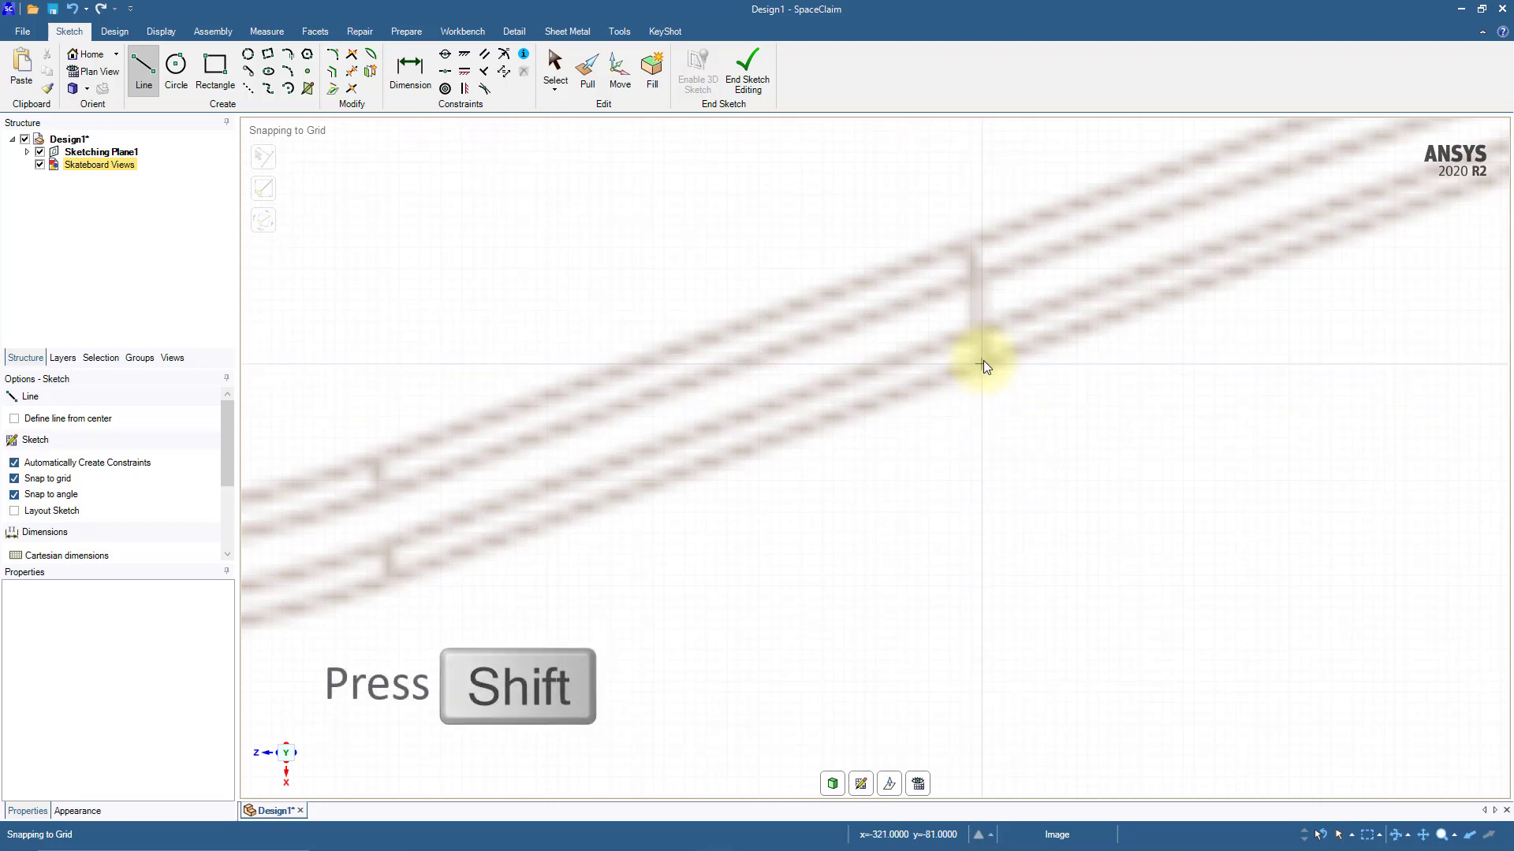
left_click(982, 361)
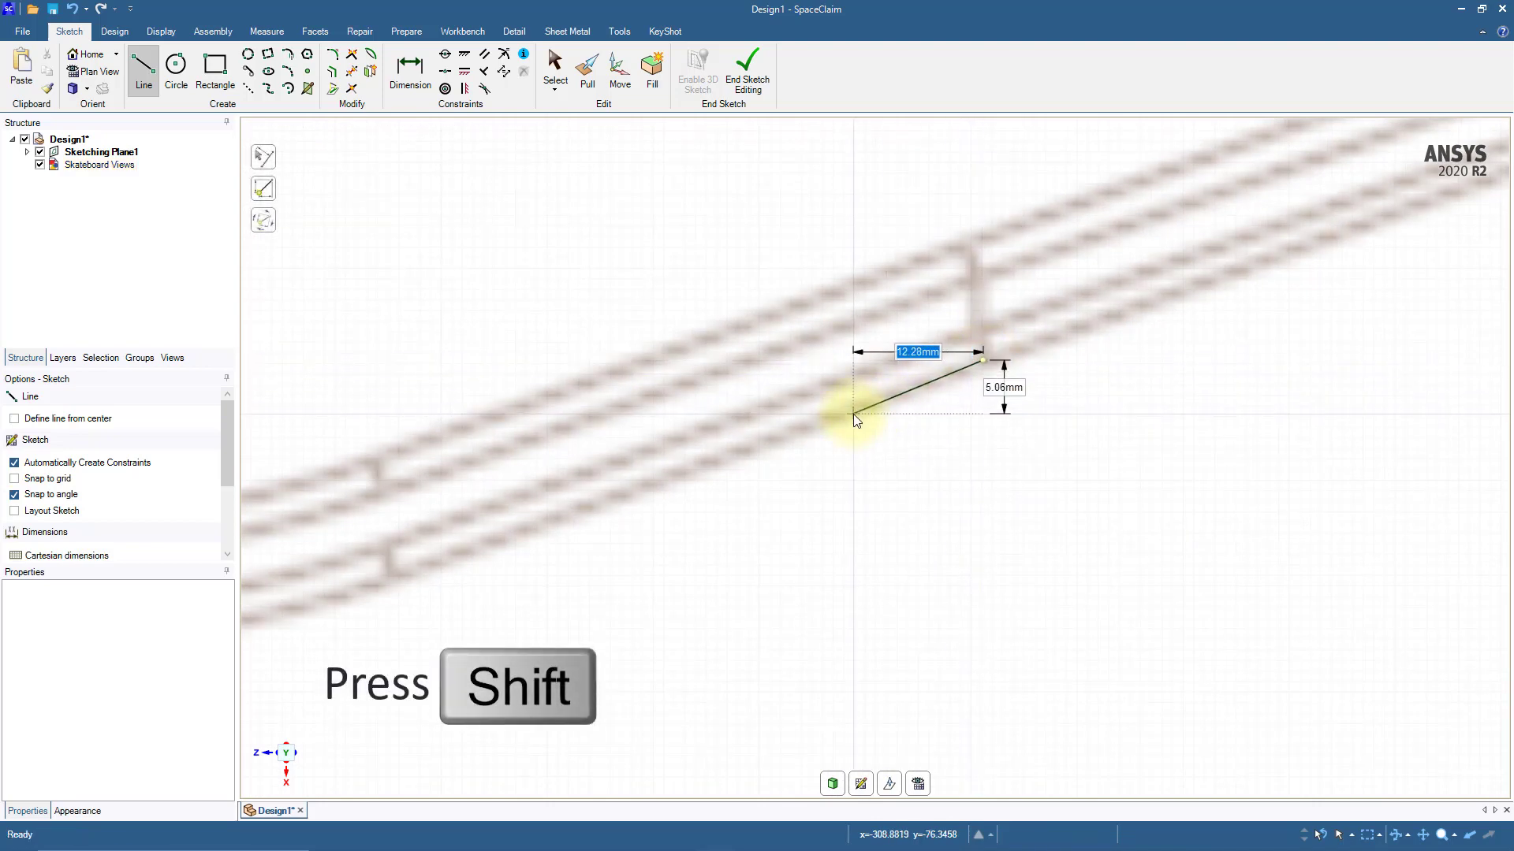
key("shift")
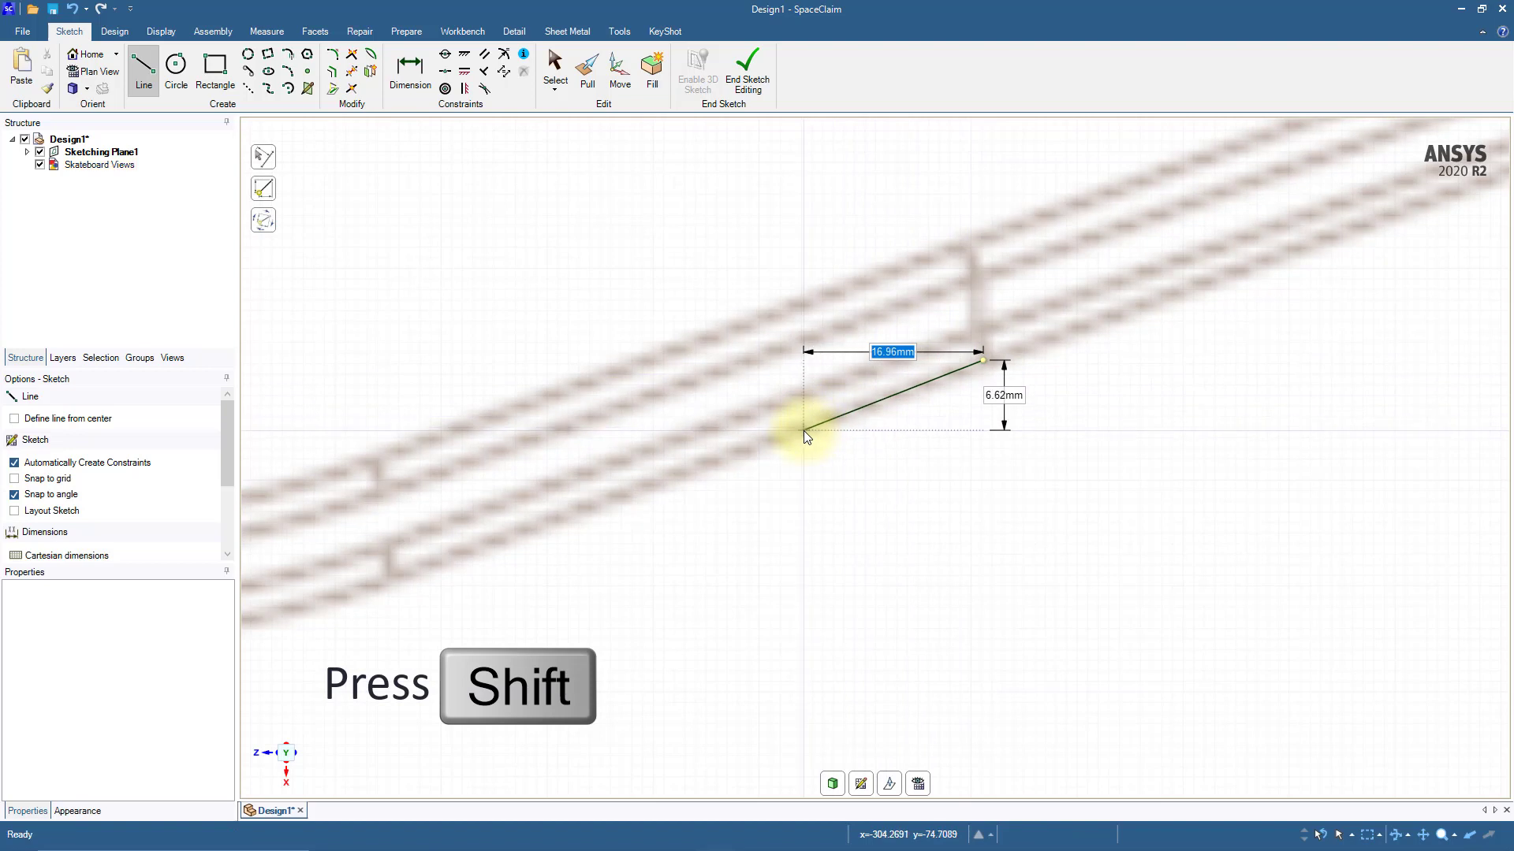
double_click(798, 430)
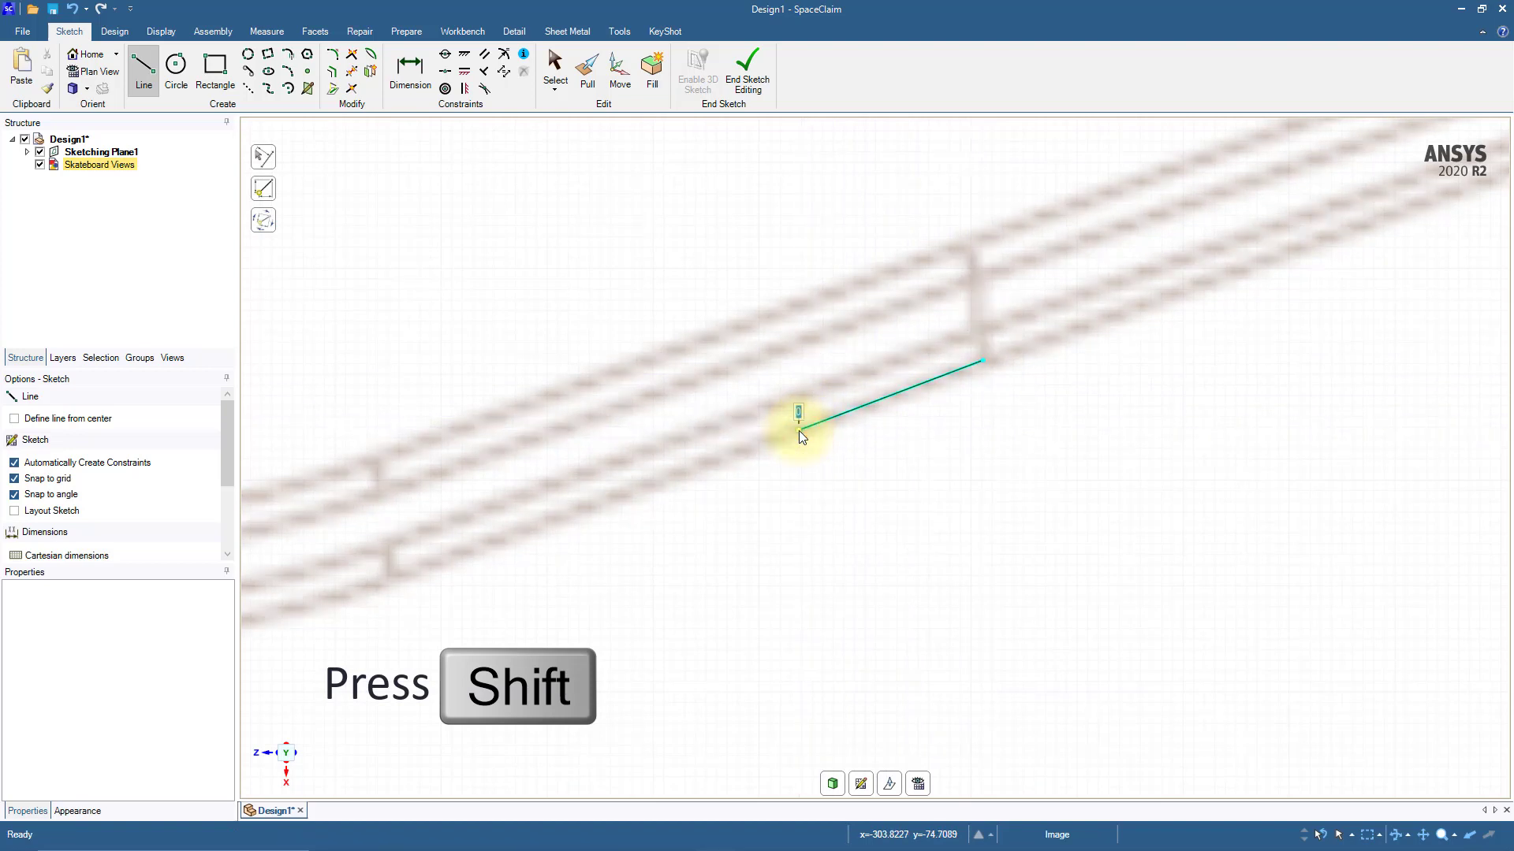
Step: Create corners joining the flat middle line to both slope lines so they form one continuous lower profile
scroll(856, 465, "down", 5)
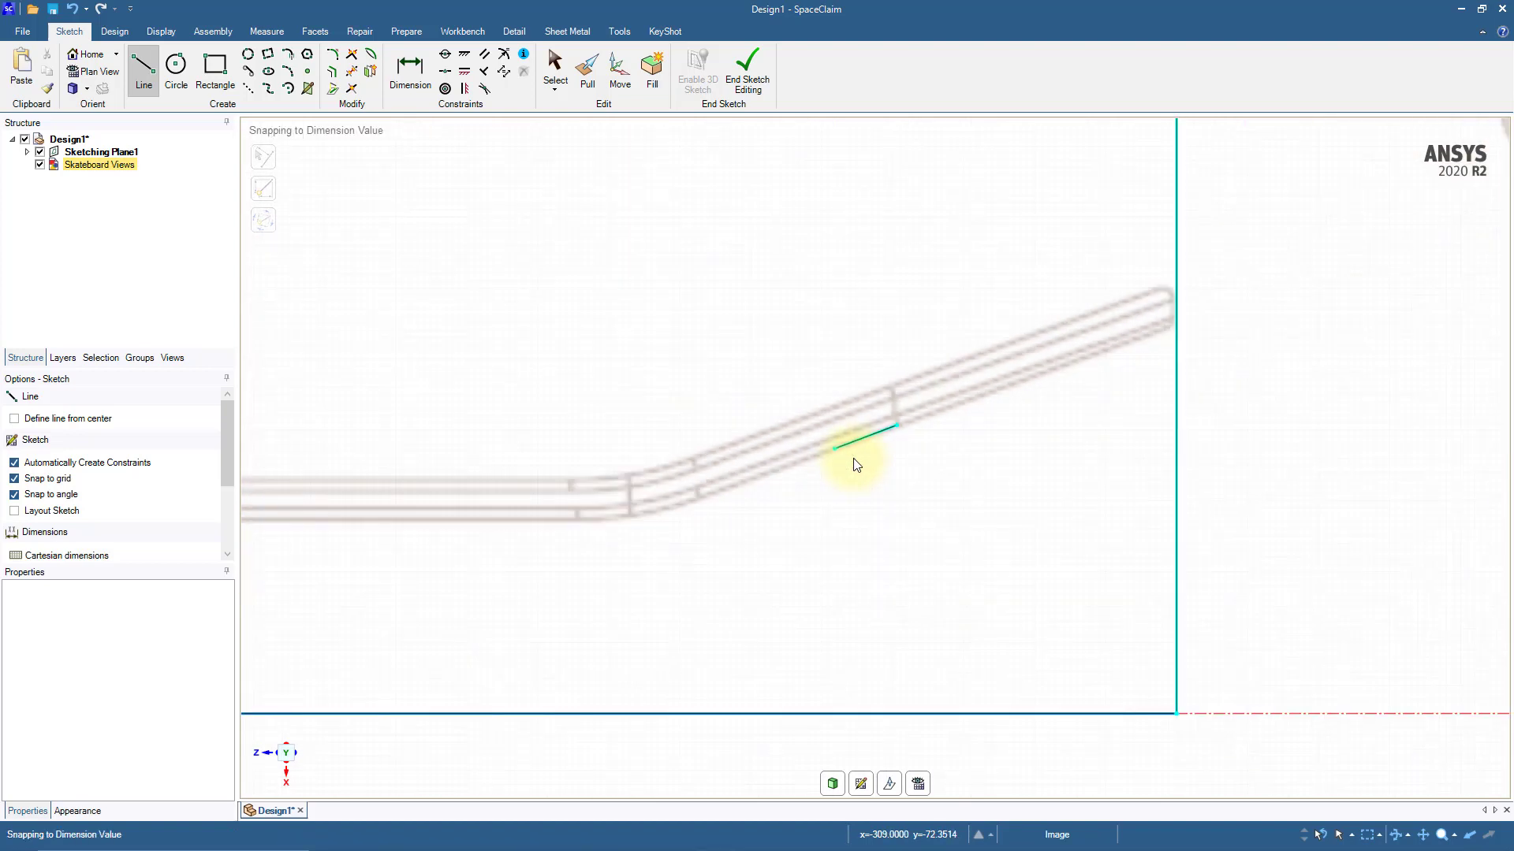
scroll(856, 465, "down", 3)
middle_click_drag(857, 465, 1107, 421, "shift")
scroll(899, 479, "down", 3)
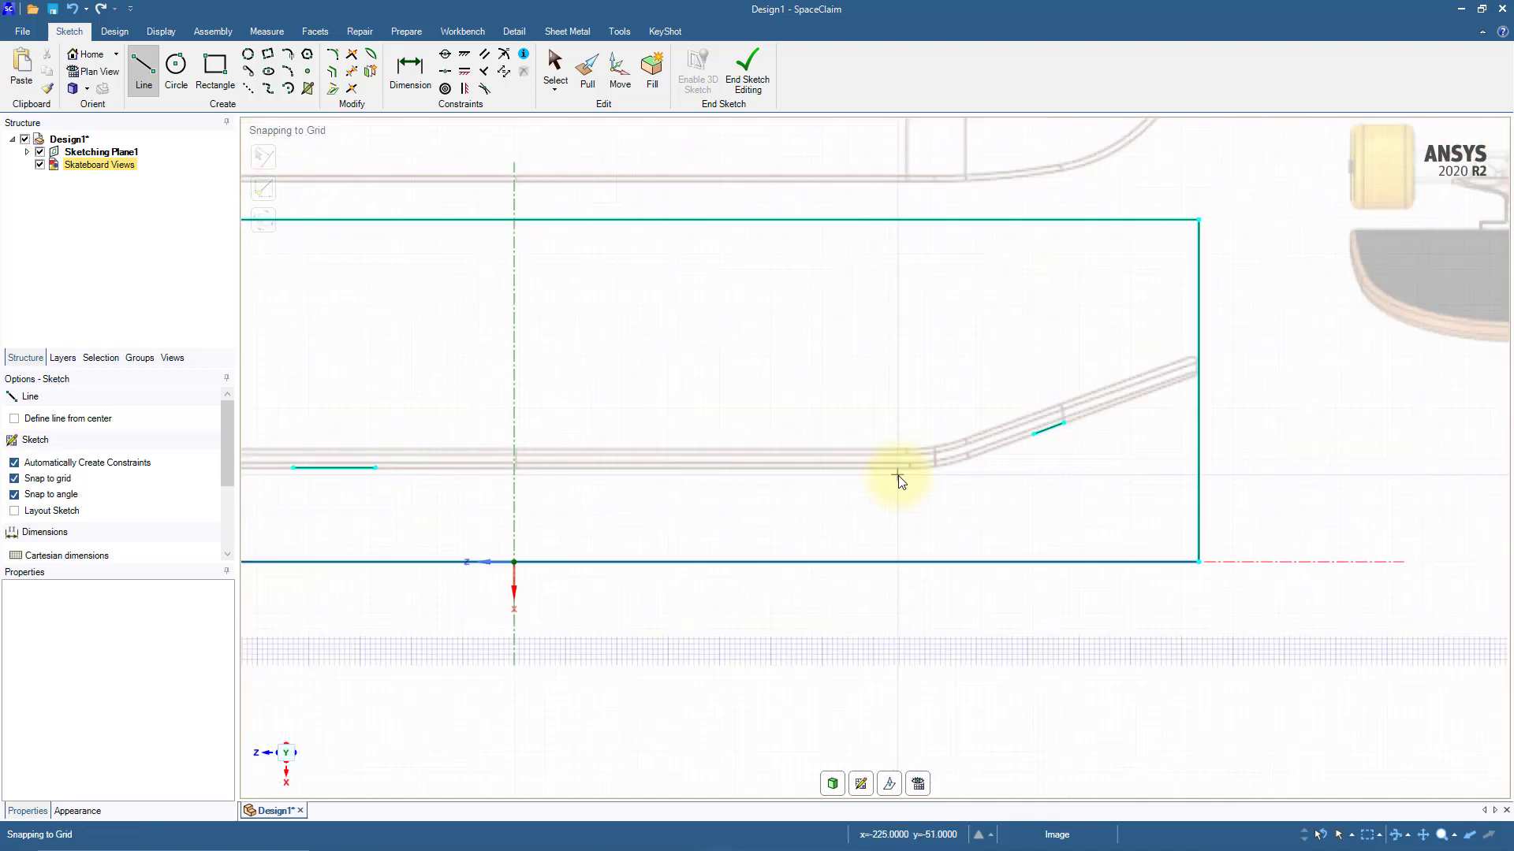
middle_click_drag(797, 520, 1013, 530, "shift")
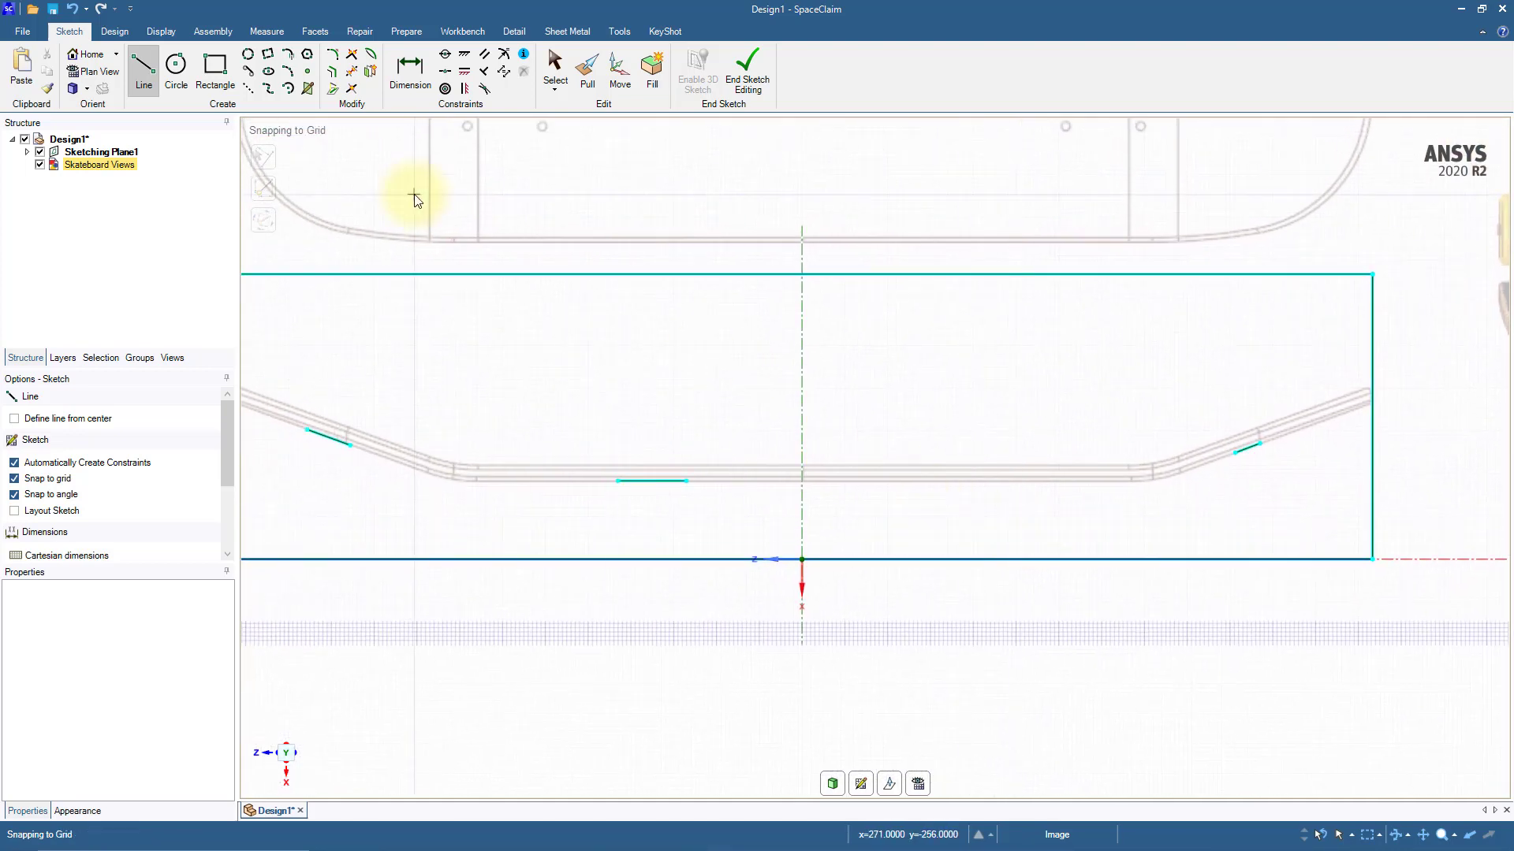
left_click(352, 54)
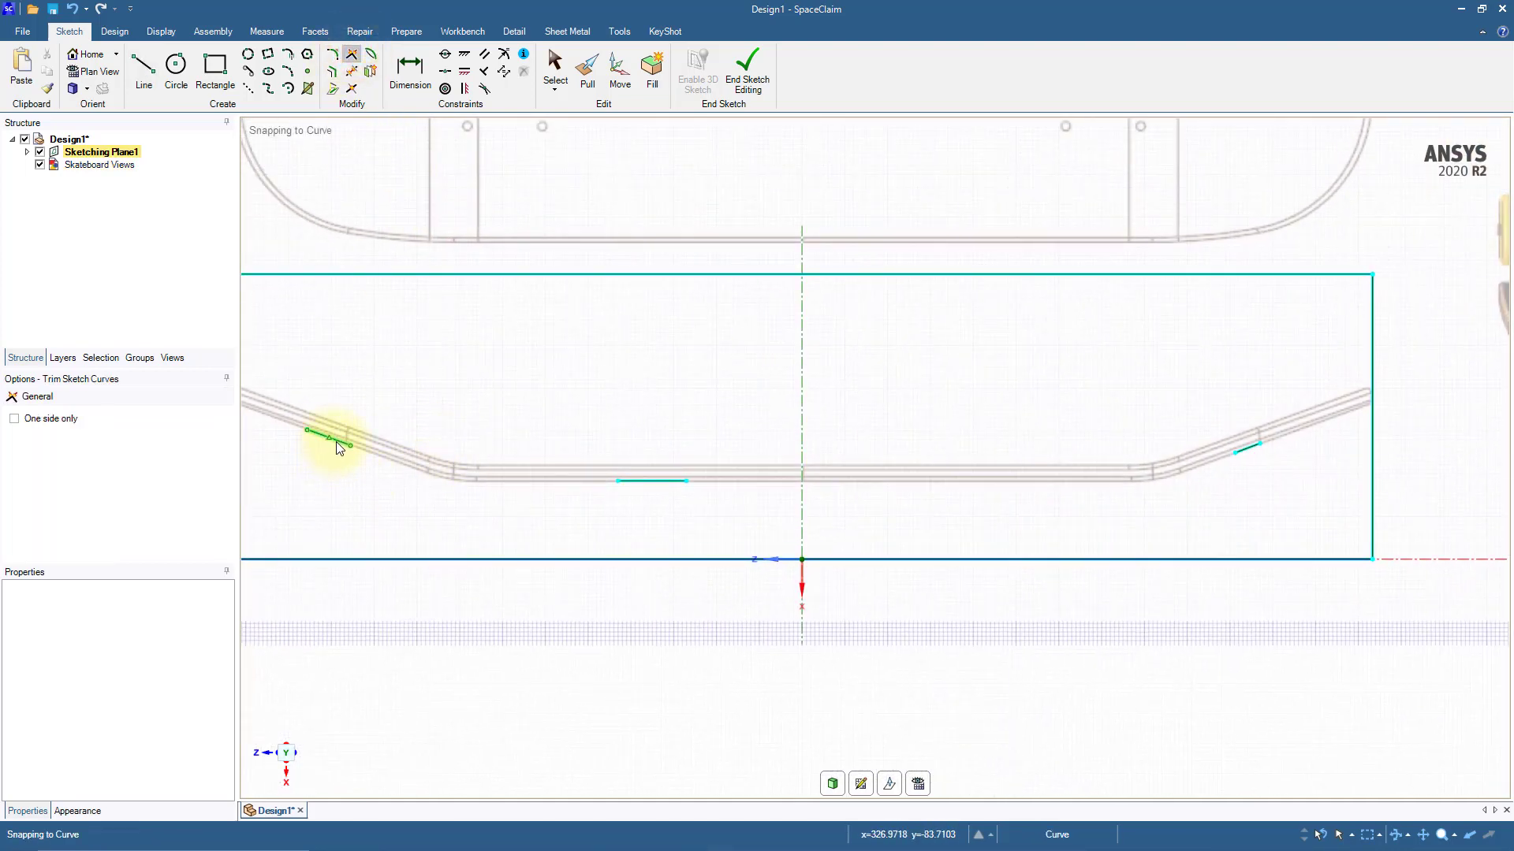
left_click(624, 482)
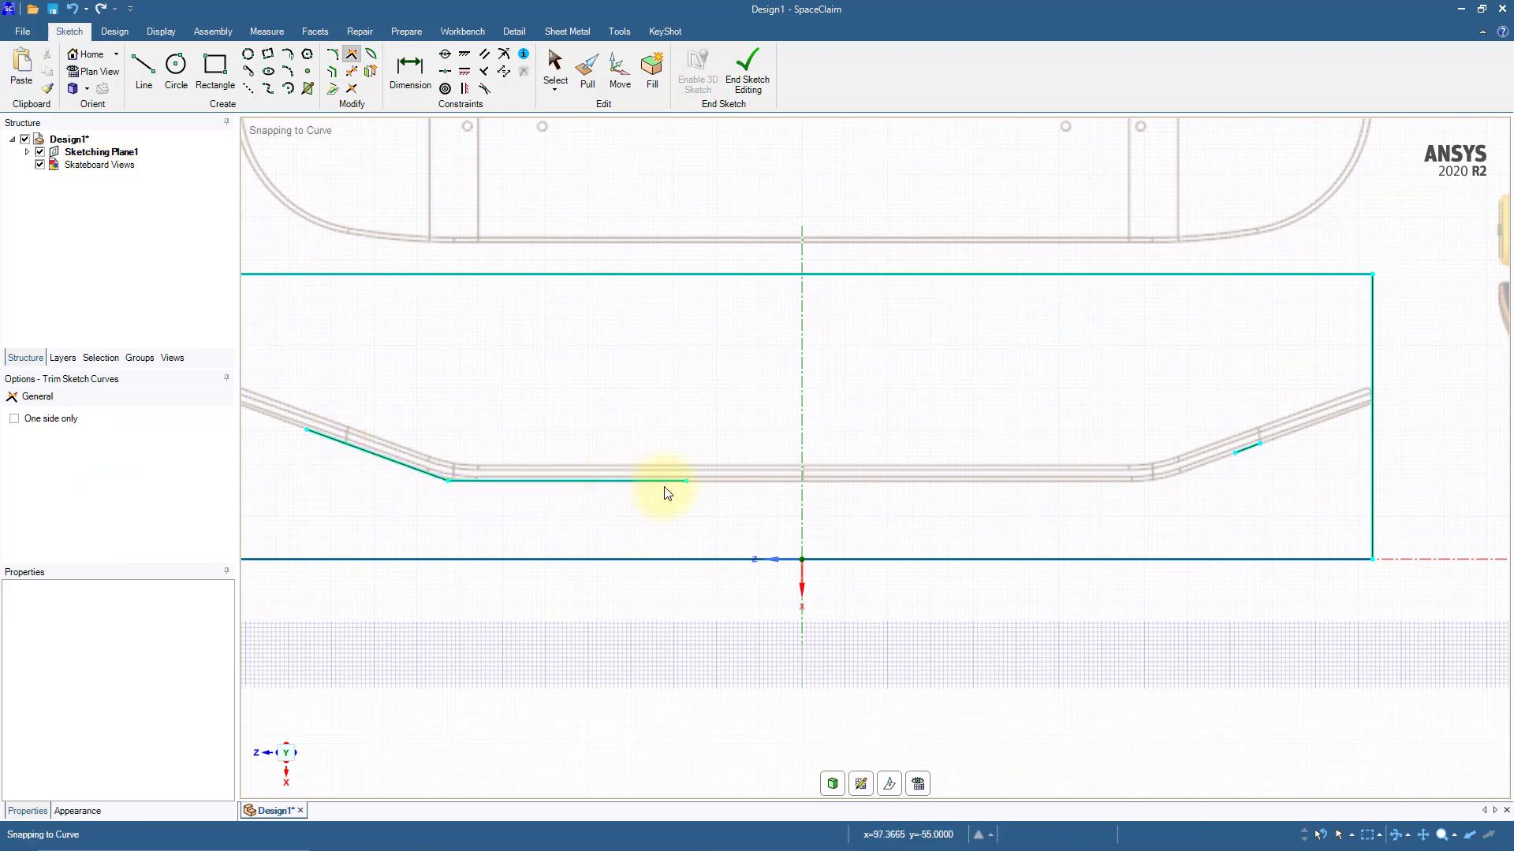
left_click(1242, 457)
Step: Extend the outer ends of both slope lines along the reference profile to just beyond the rectangle's vertical sides
key("s")
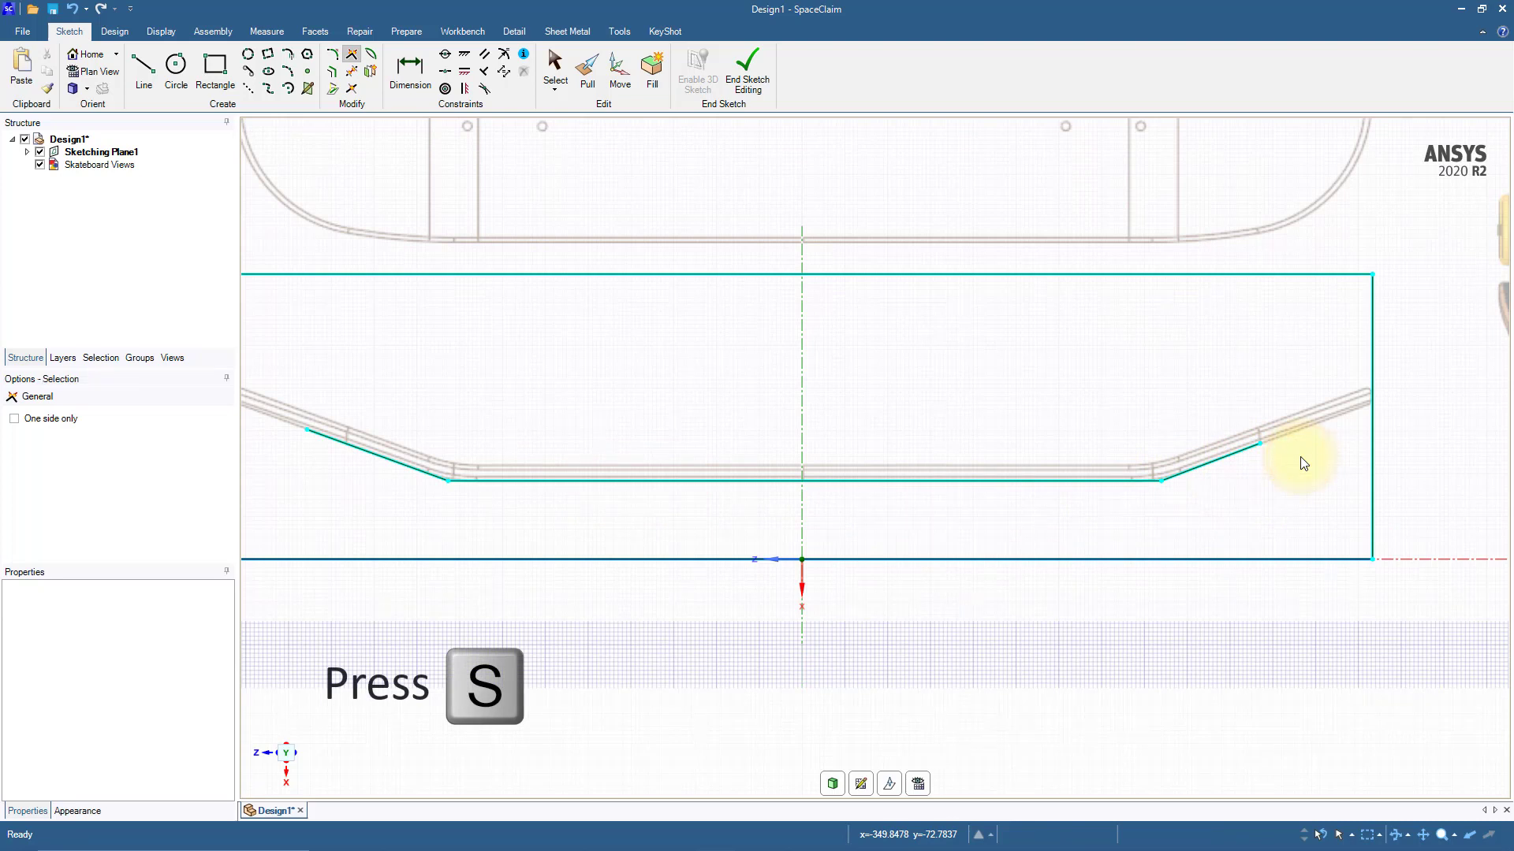
left_click_drag(1259, 444, 1395, 392)
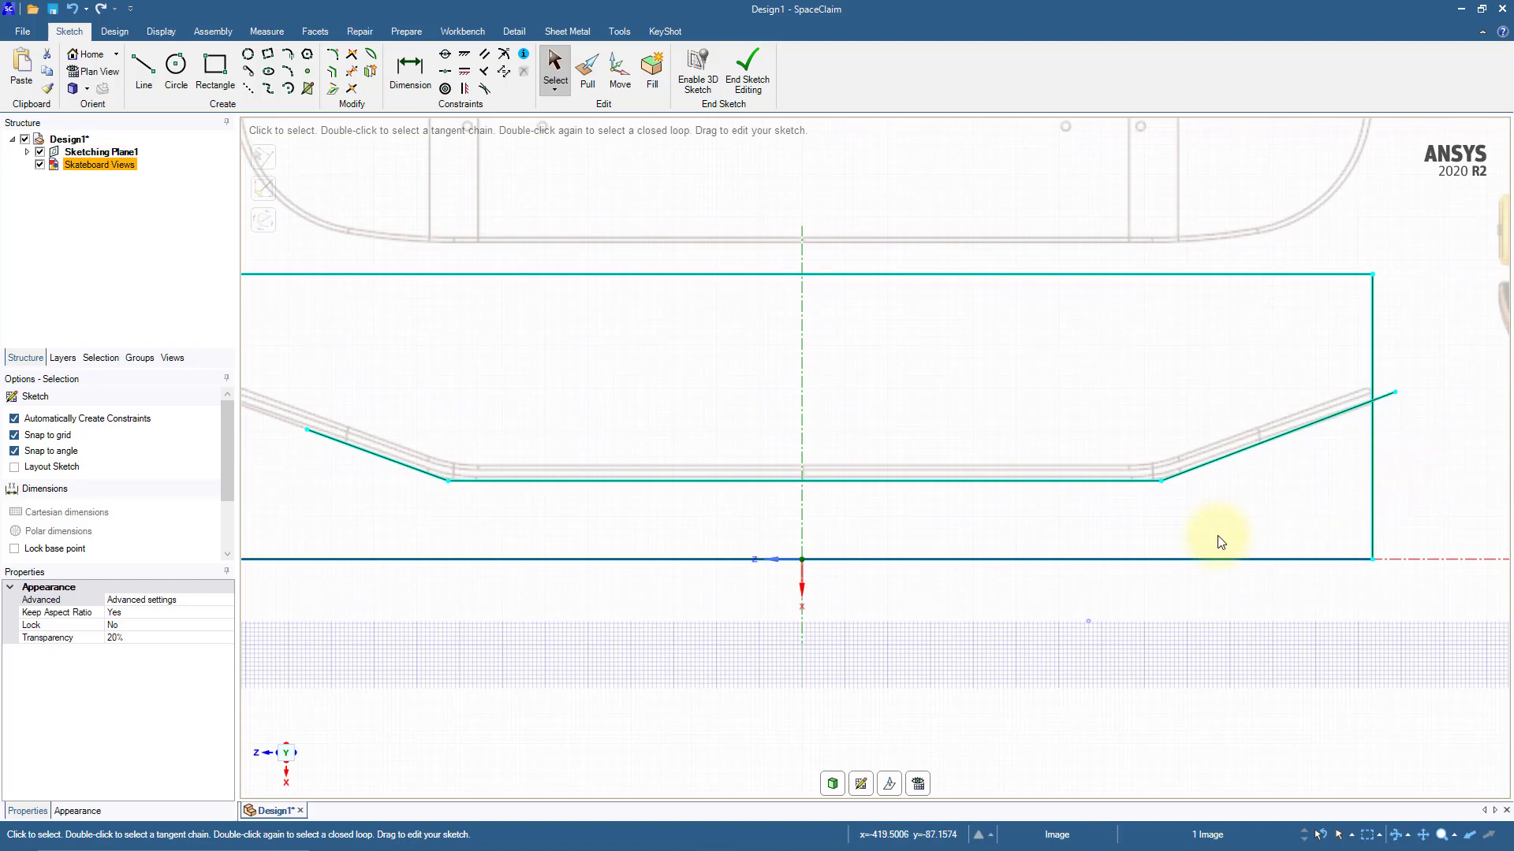
middle_click_drag(399, 504, 530, 499, "ctrl")
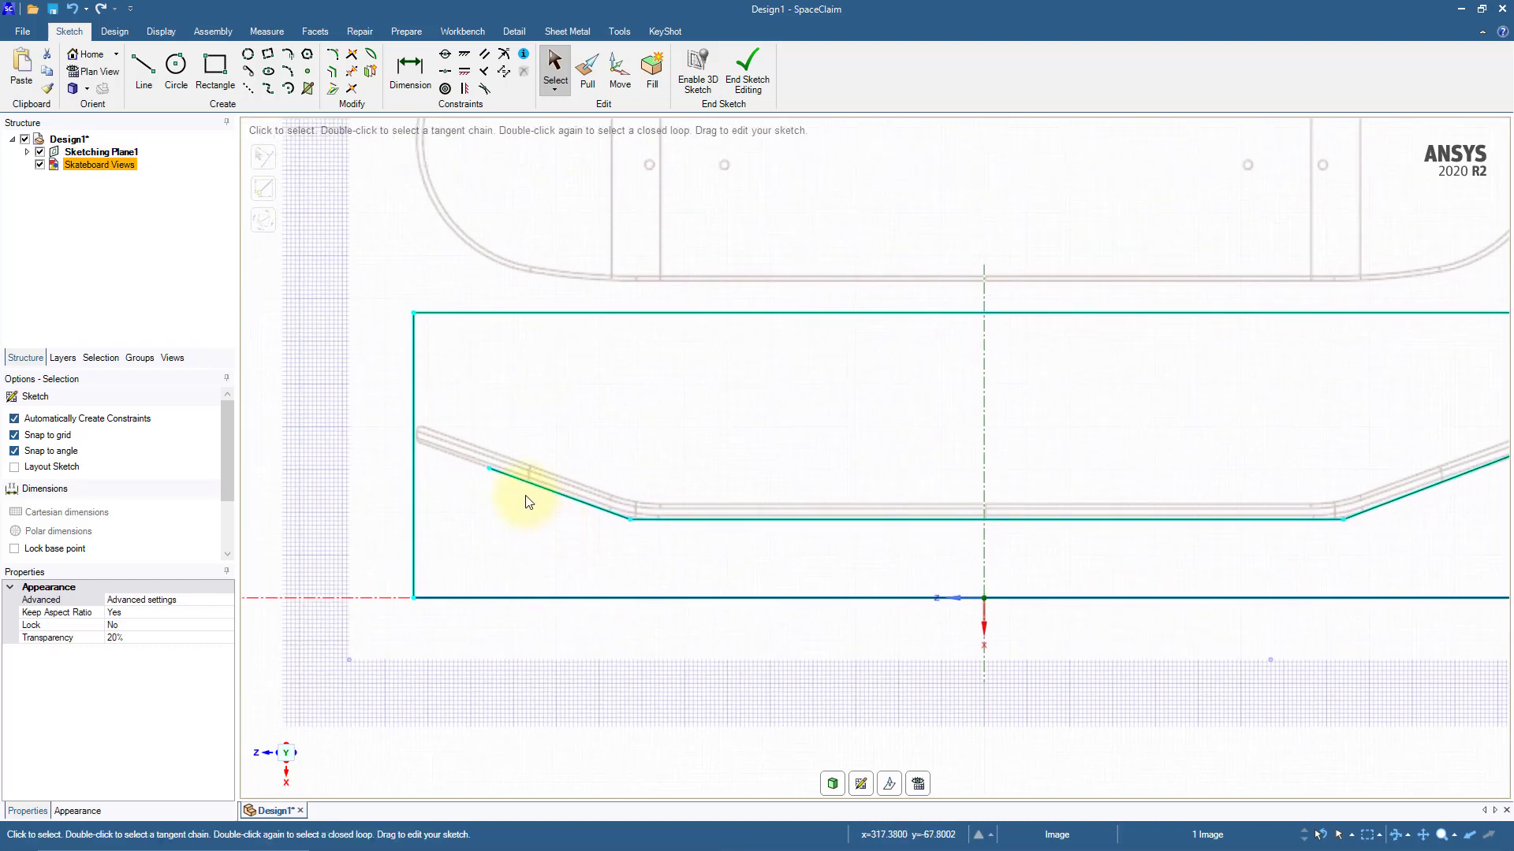
left_click_drag(490, 470, 385, 426)
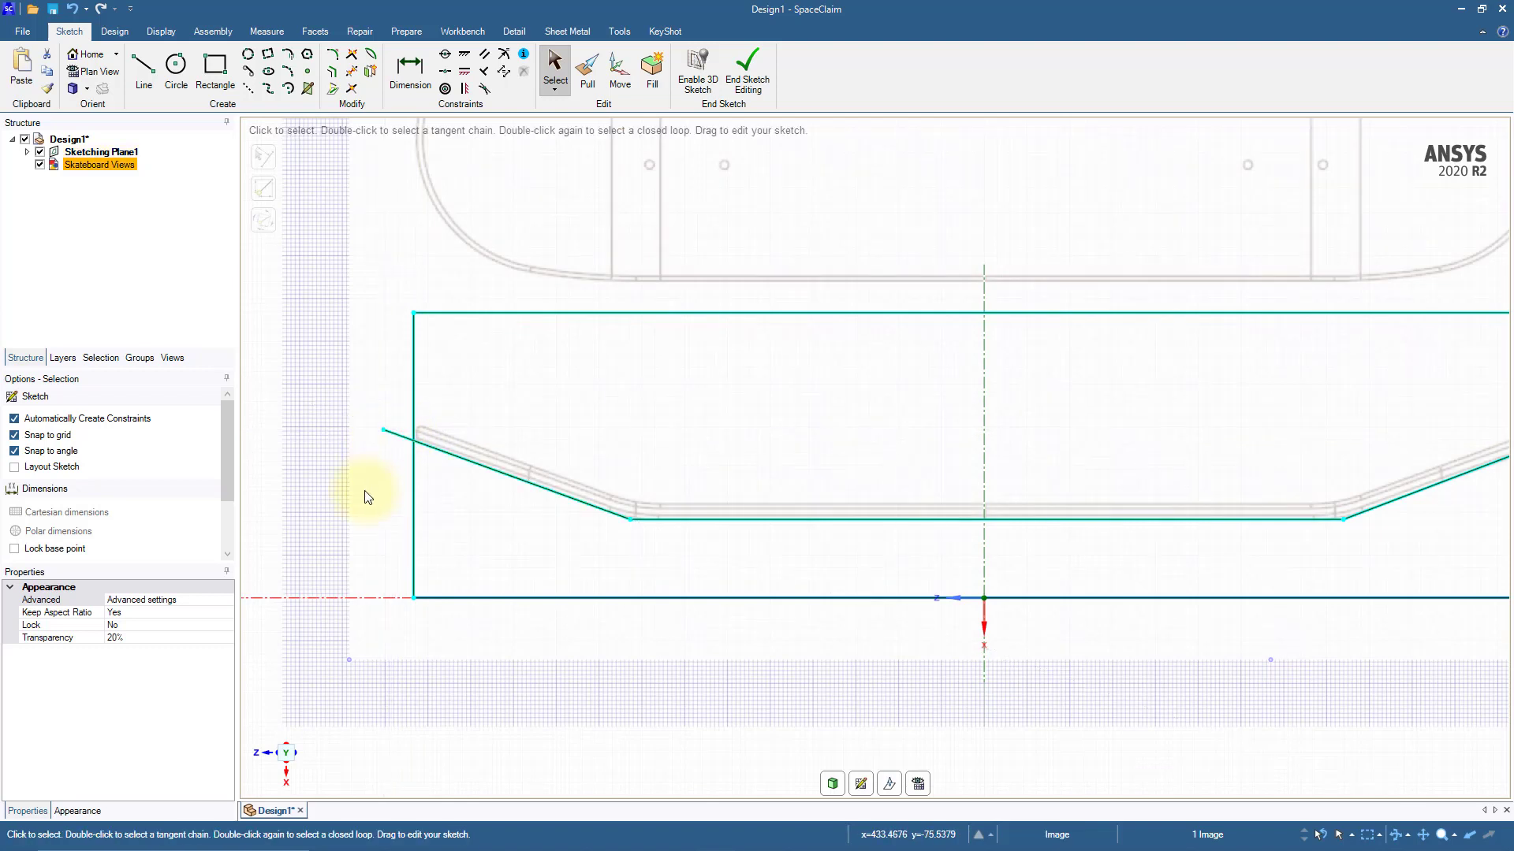
Step: Offset the connected lower profile lines upward by about 12 mm to trace the deck's upper edge
scroll(365, 497, "down", 3)
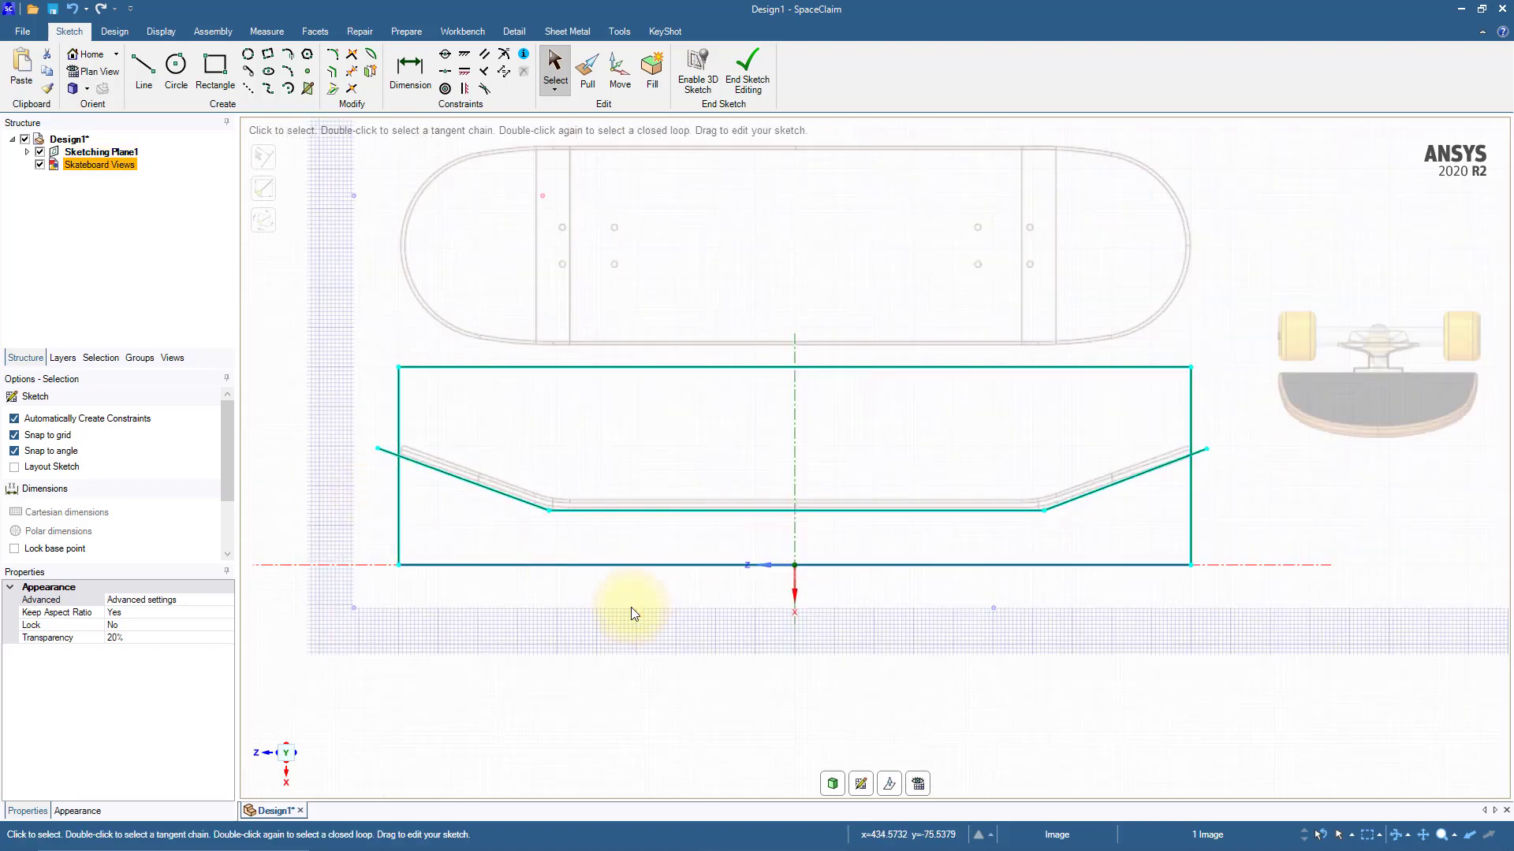
left_click(332, 70)
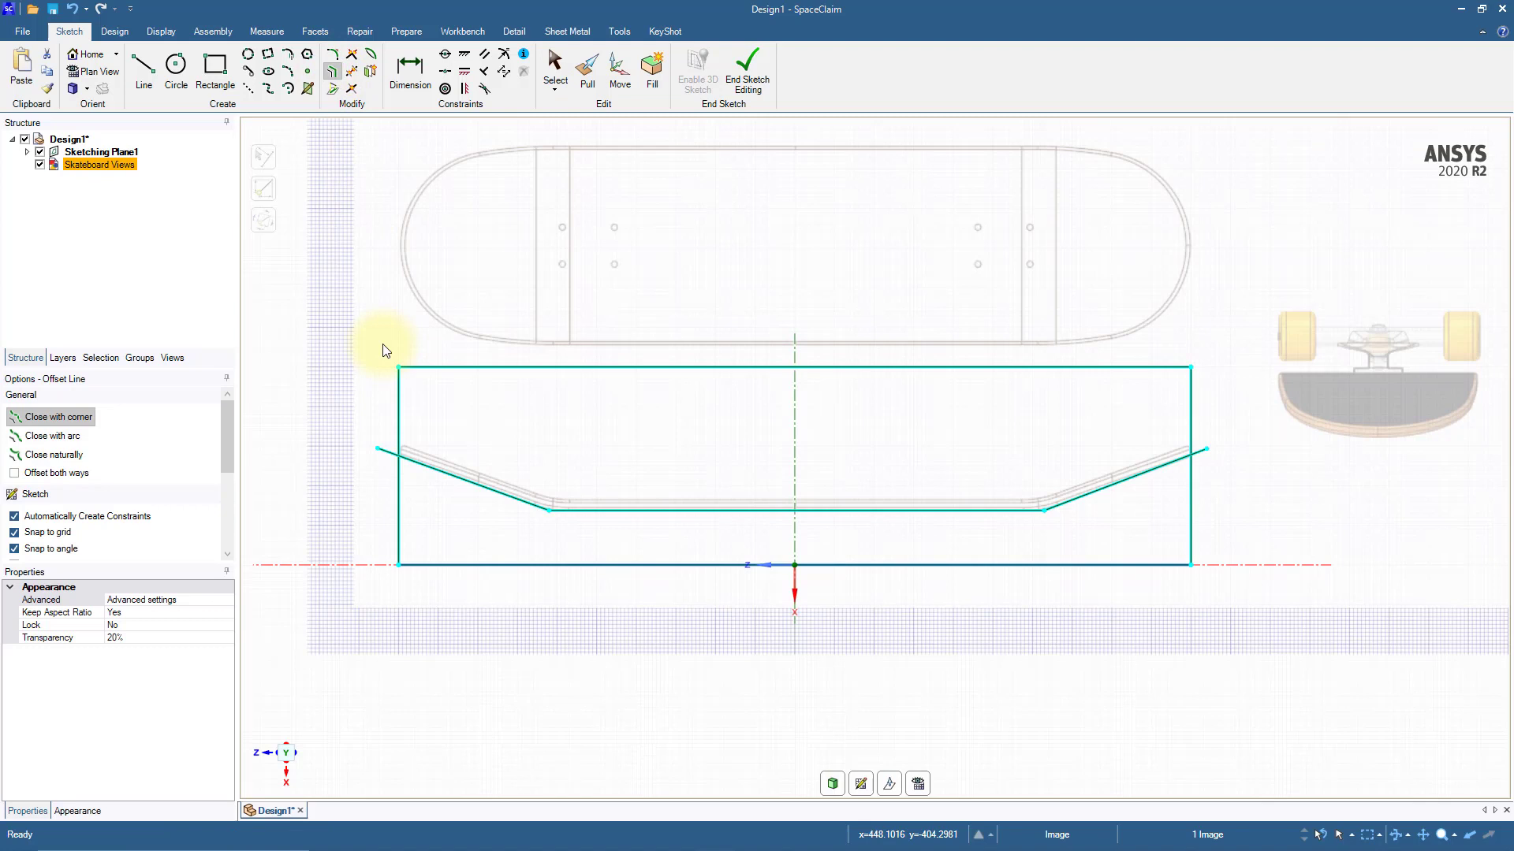
left_click(333, 430)
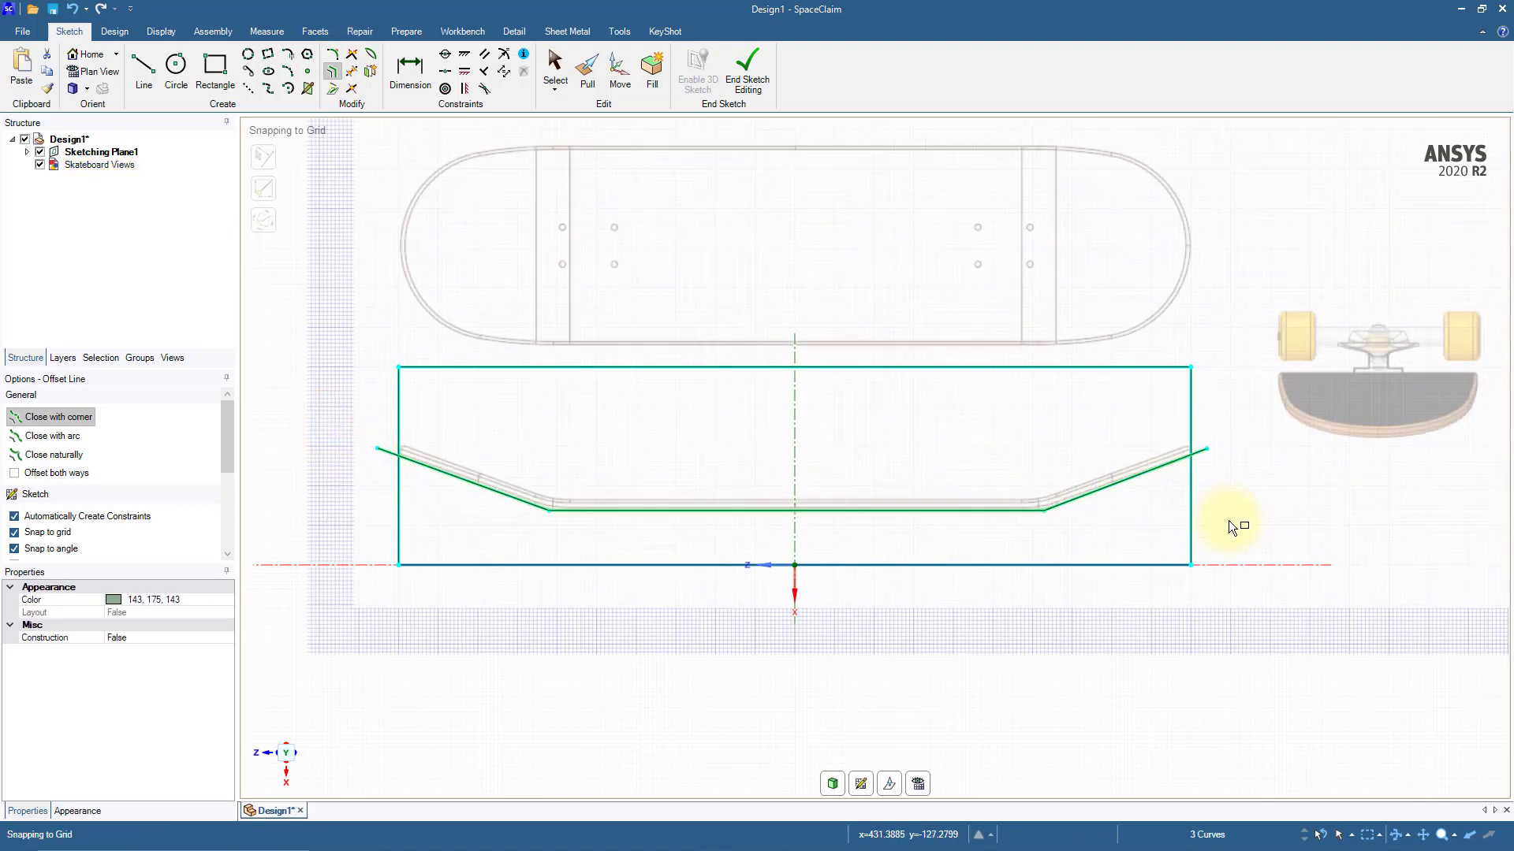
scroll(796, 500, "up", 5)
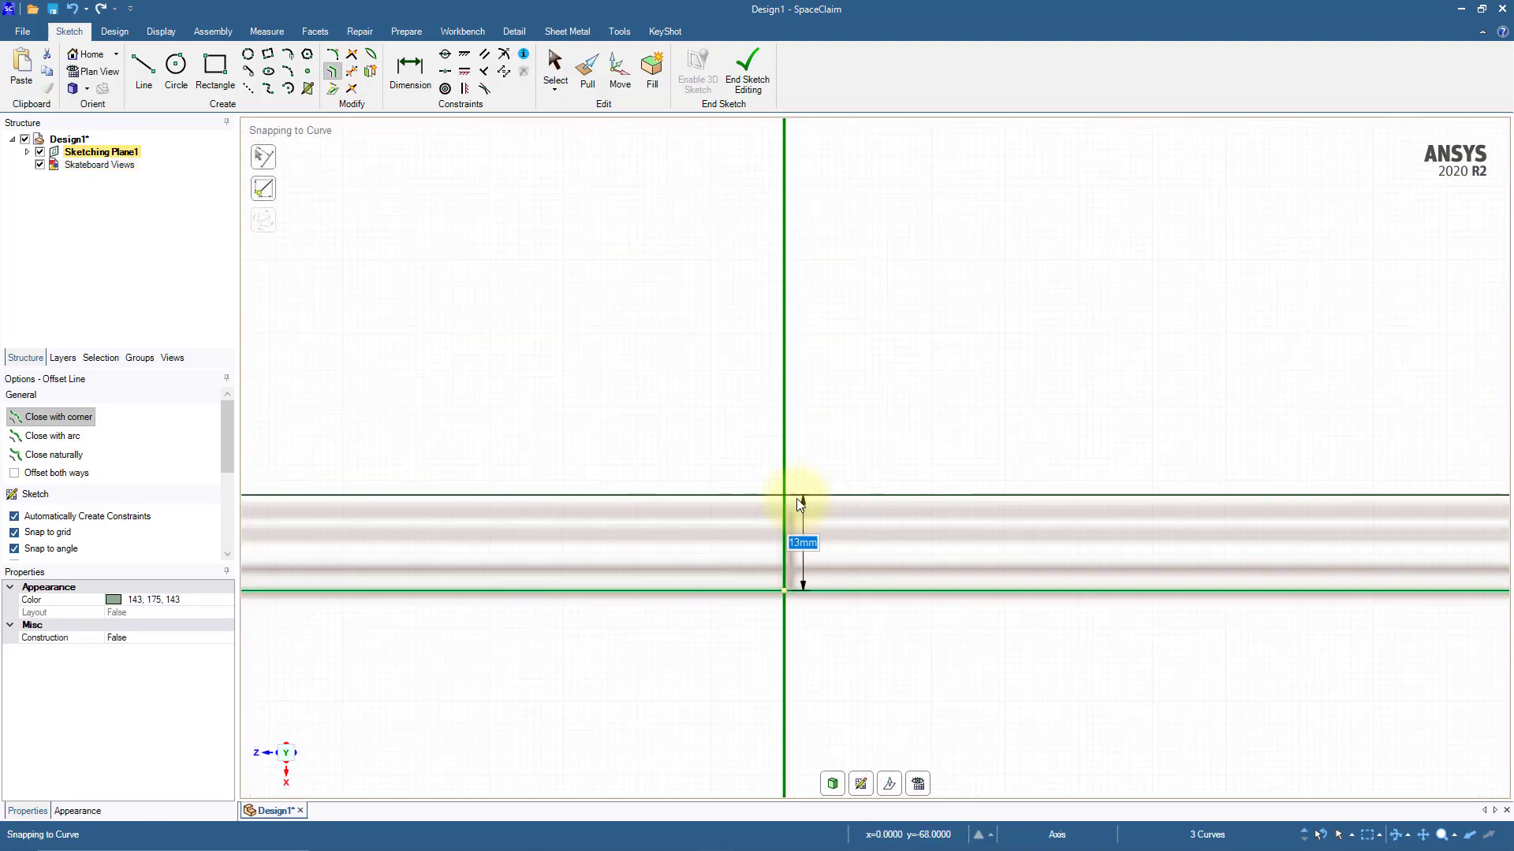
left_click(797, 505)
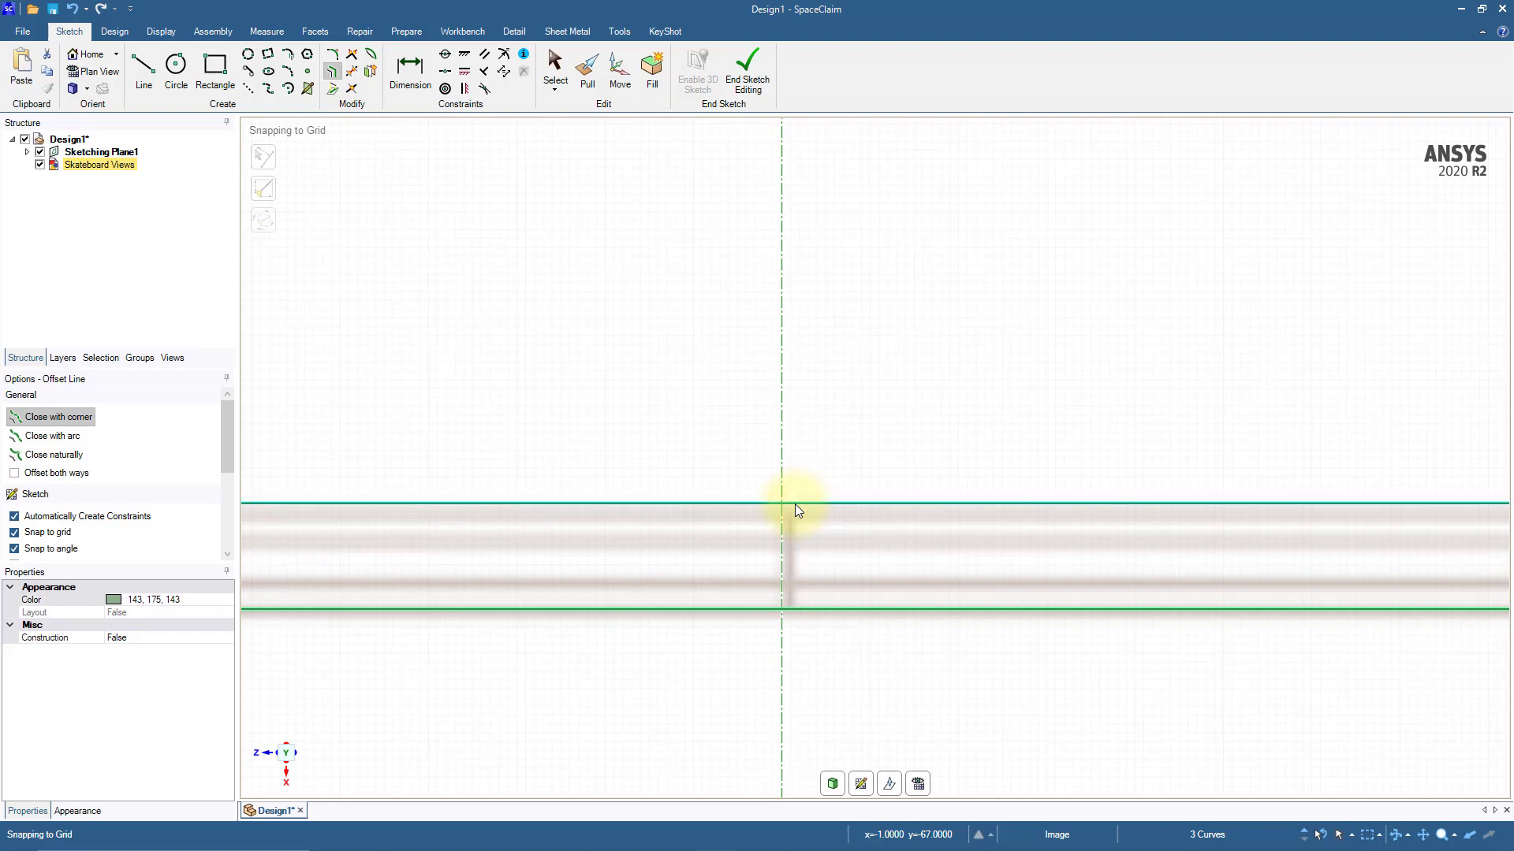
Step: Round the upper and lower corners of the profile's left bend with 100 mm radius fillets
scroll(795, 504, "down", 5)
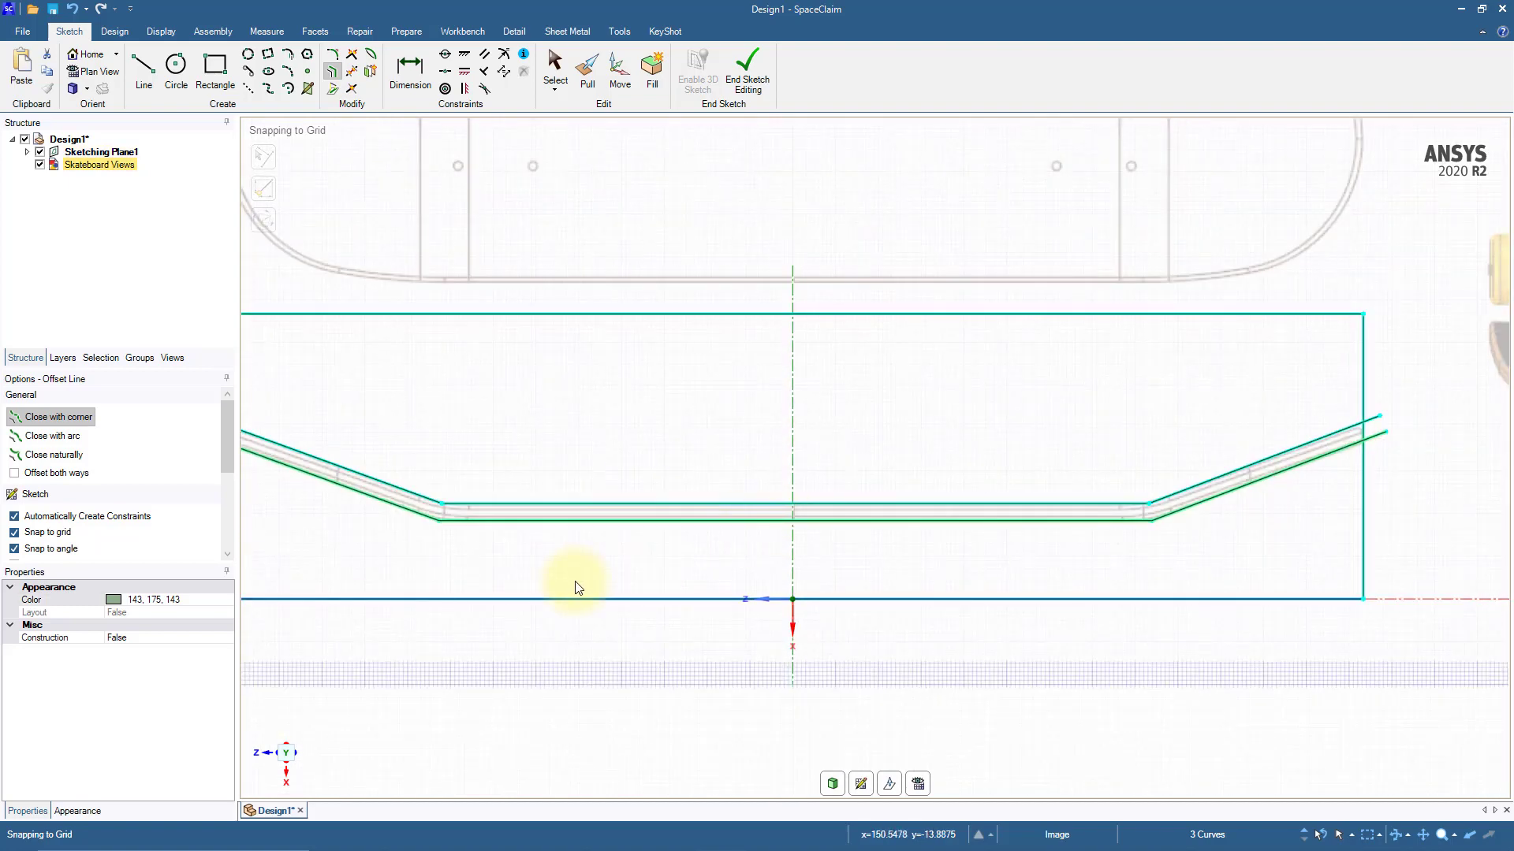
middle_click_drag(582, 587, 800, 588, "ctrl")
scroll(651, 544, "up", 7)
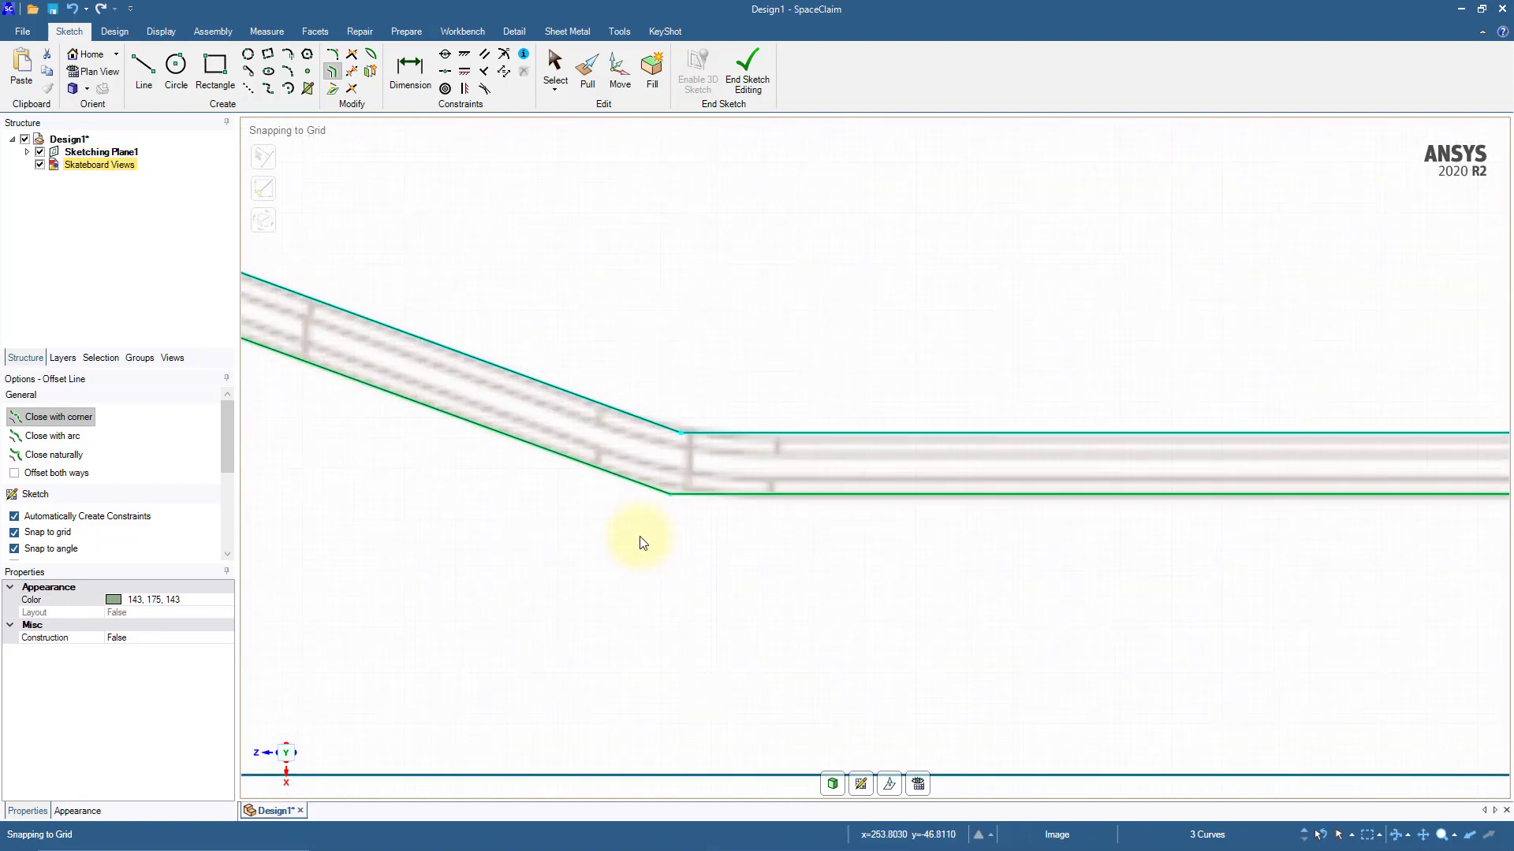
scroll(641, 537, "up", 2)
middle_click_drag(641, 536, 641, 577, "ctrl")
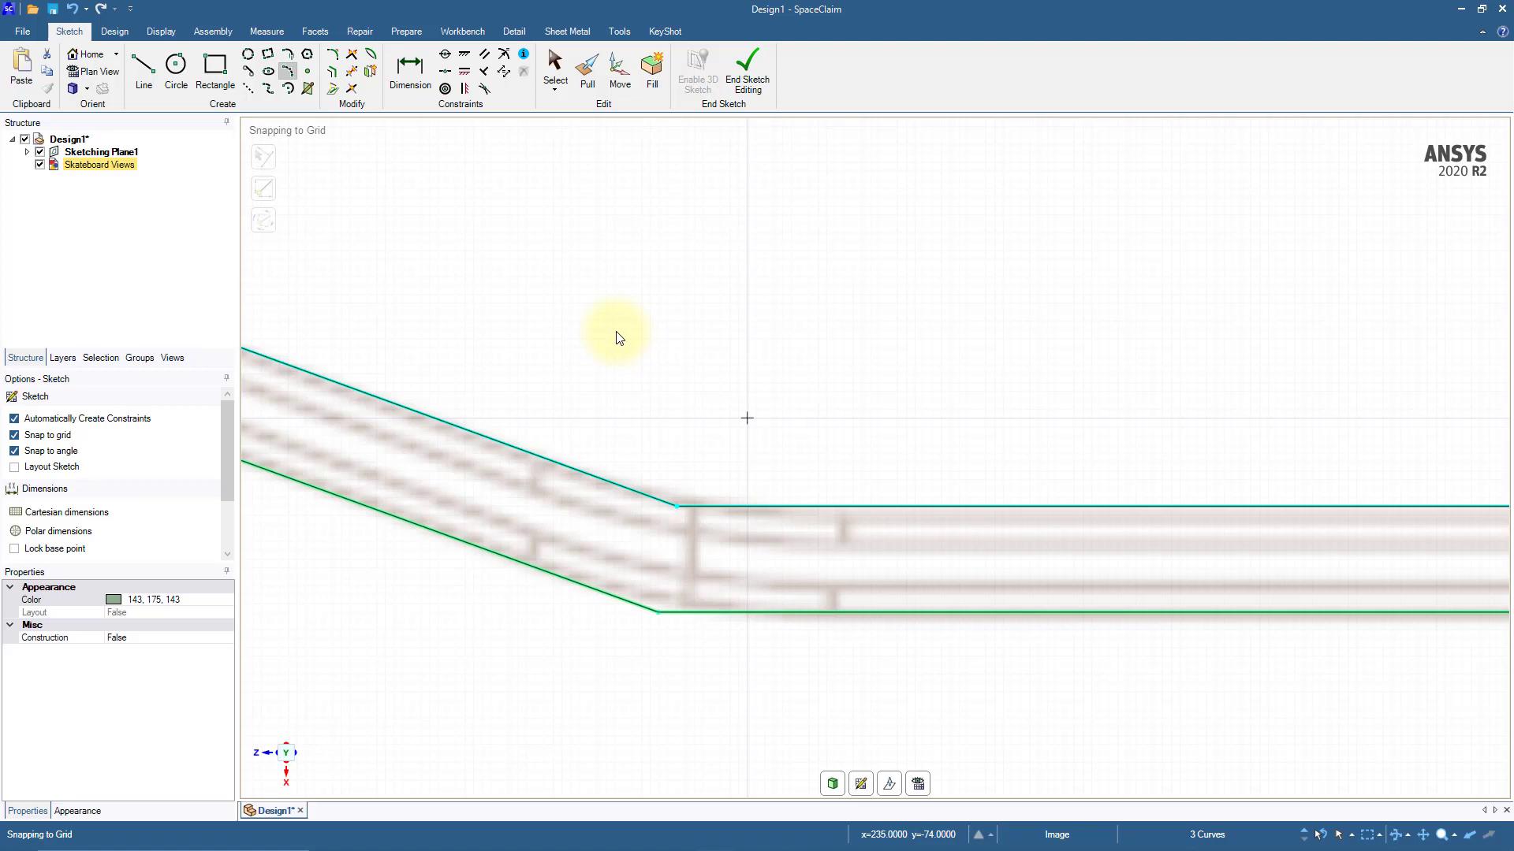
left_click(335, 56)
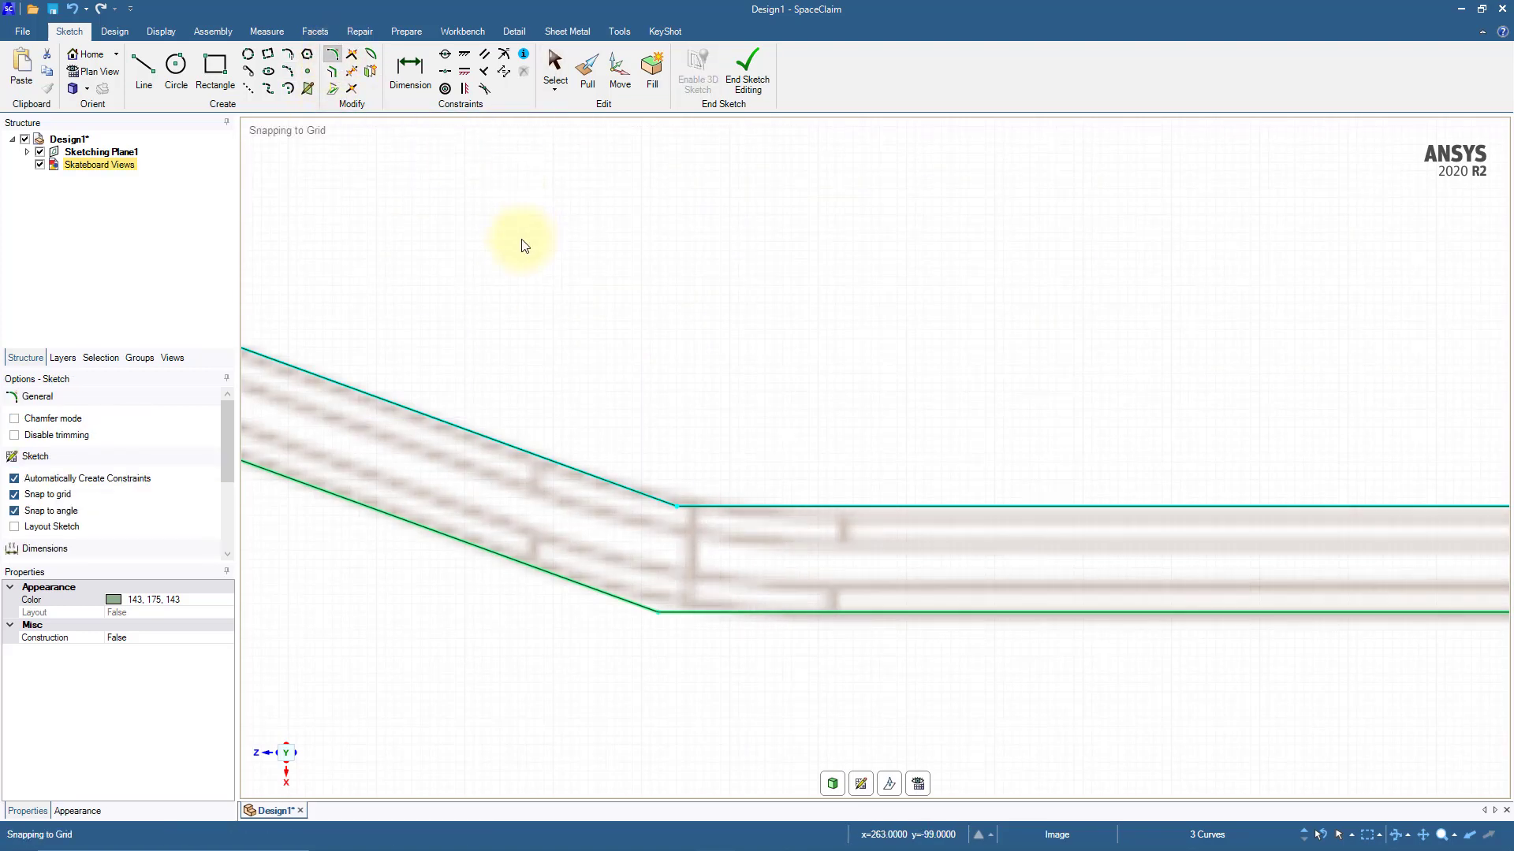
left_click(538, 456)
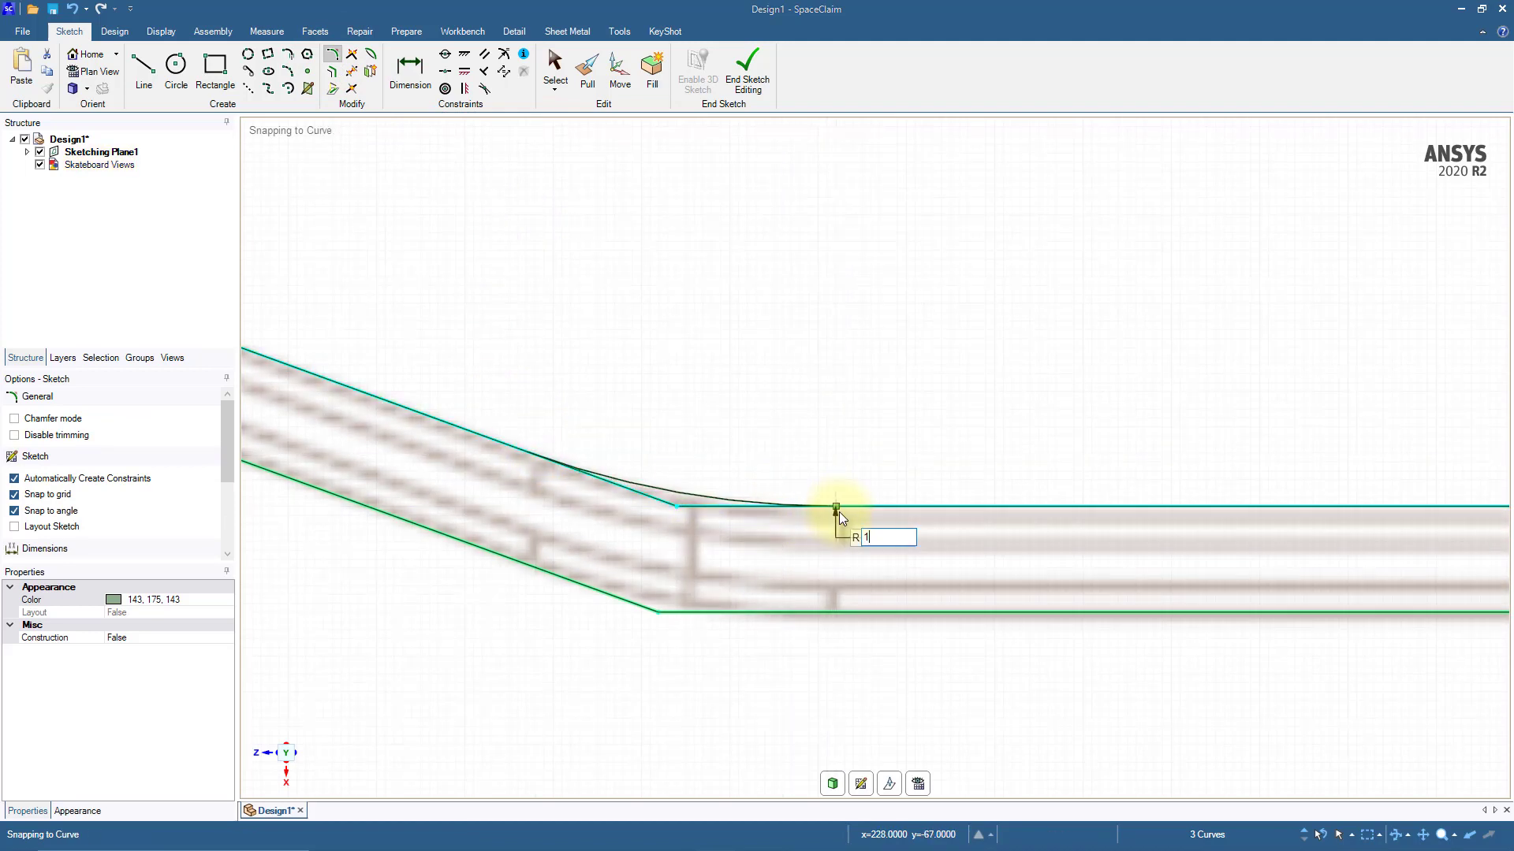
left_click(839, 512)
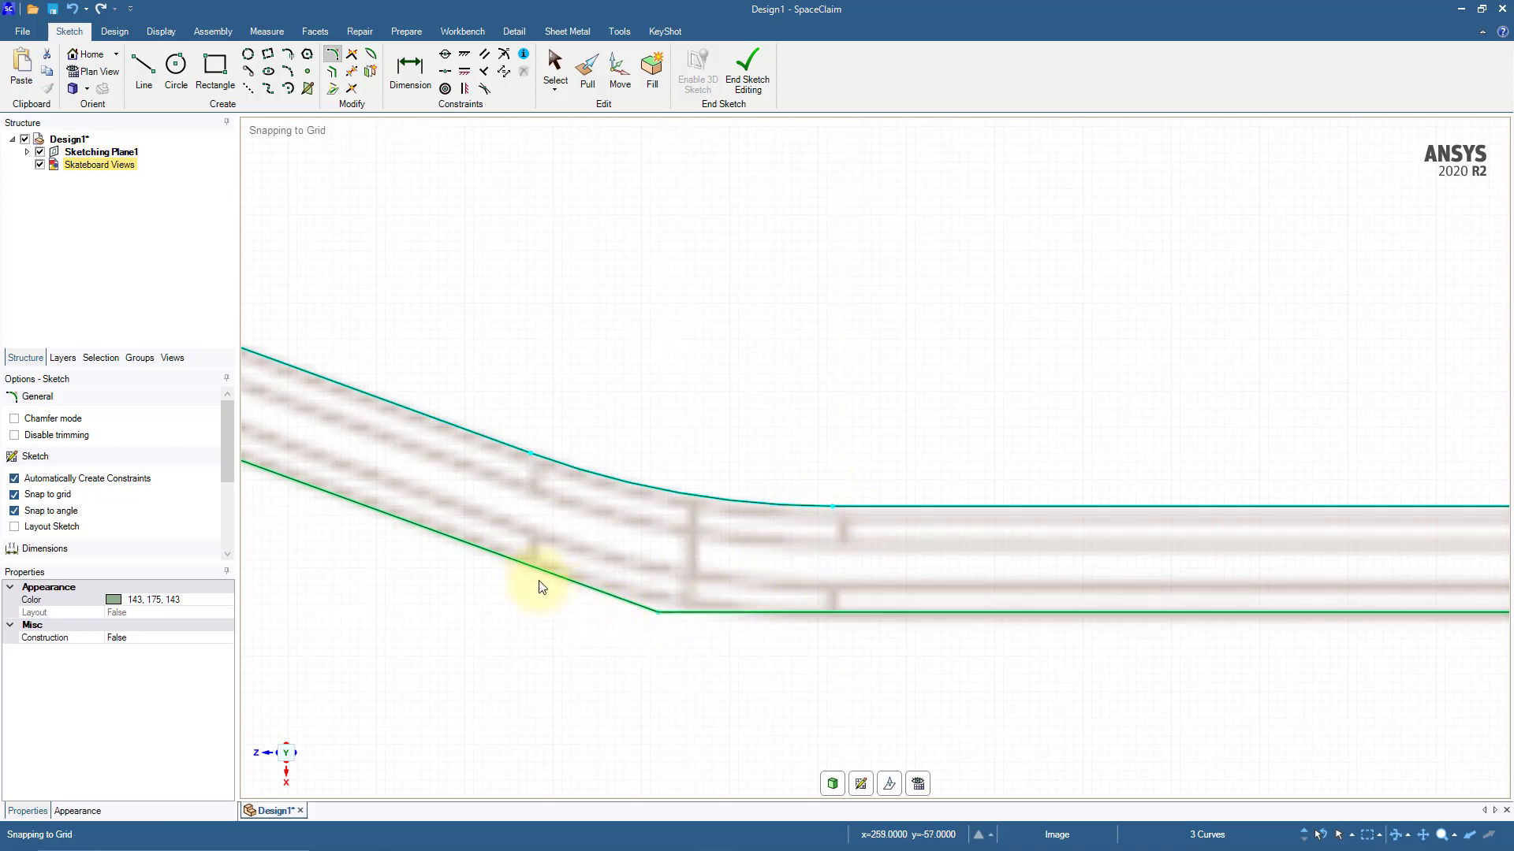
left_click(523, 564)
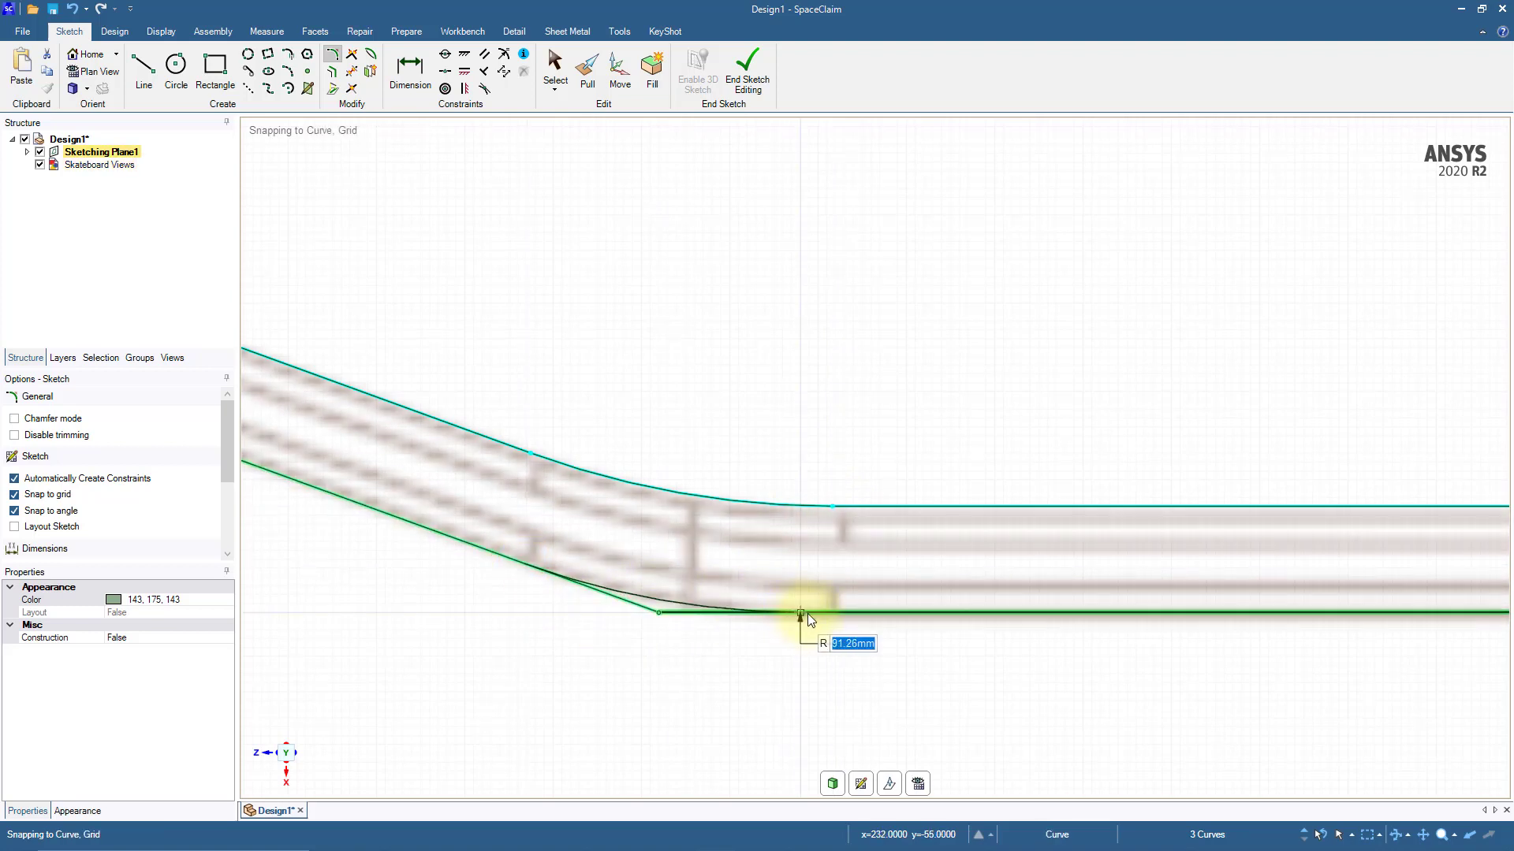
left_click(834, 614)
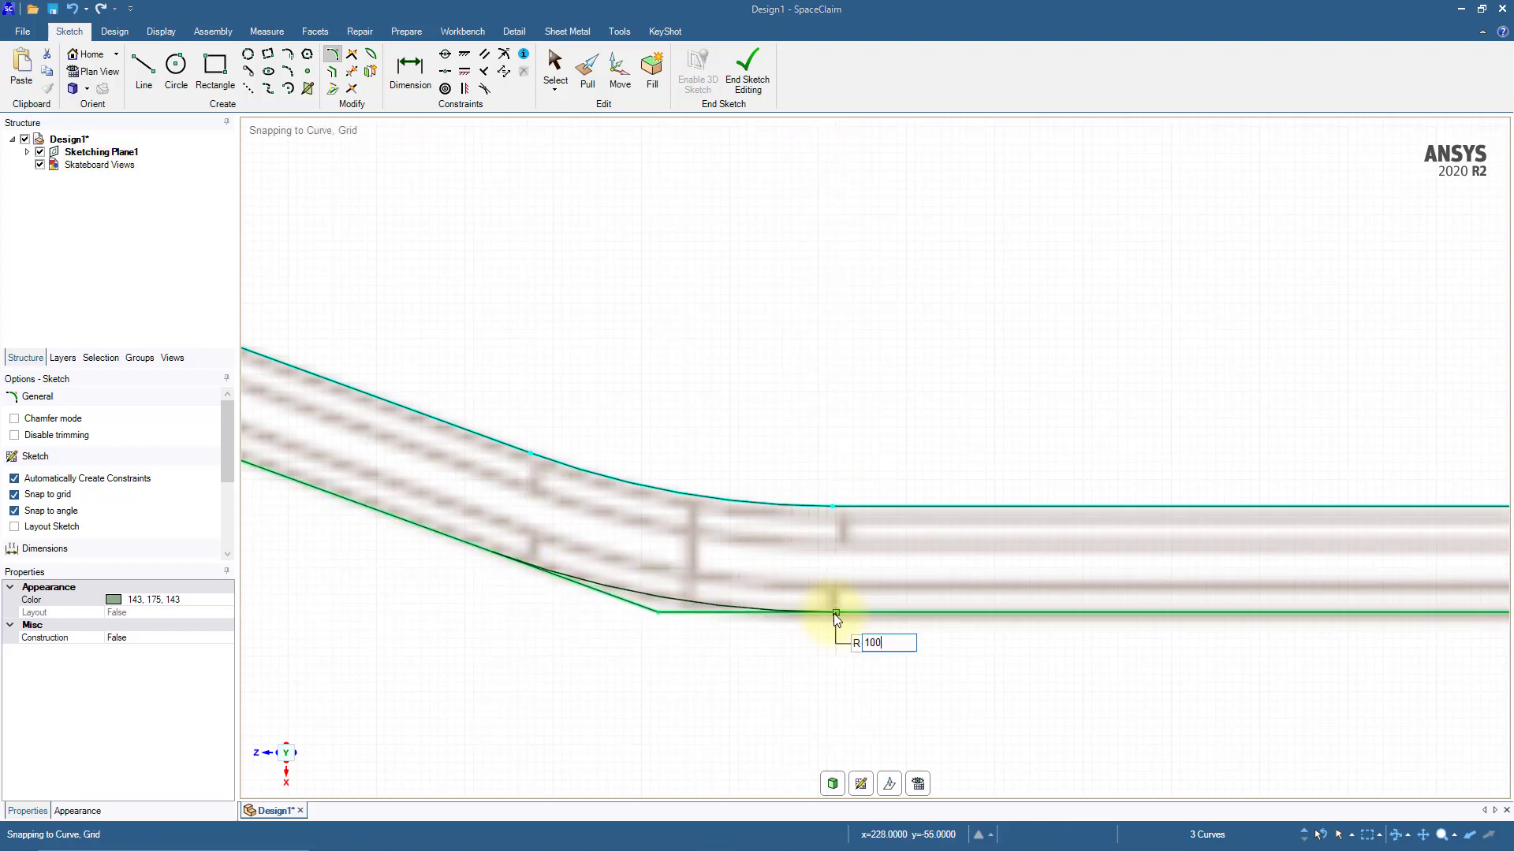
Step: Round the upper and lower corners of the profile's right bend with 100 mm radius fillets
scroll(834, 613, "down", 8)
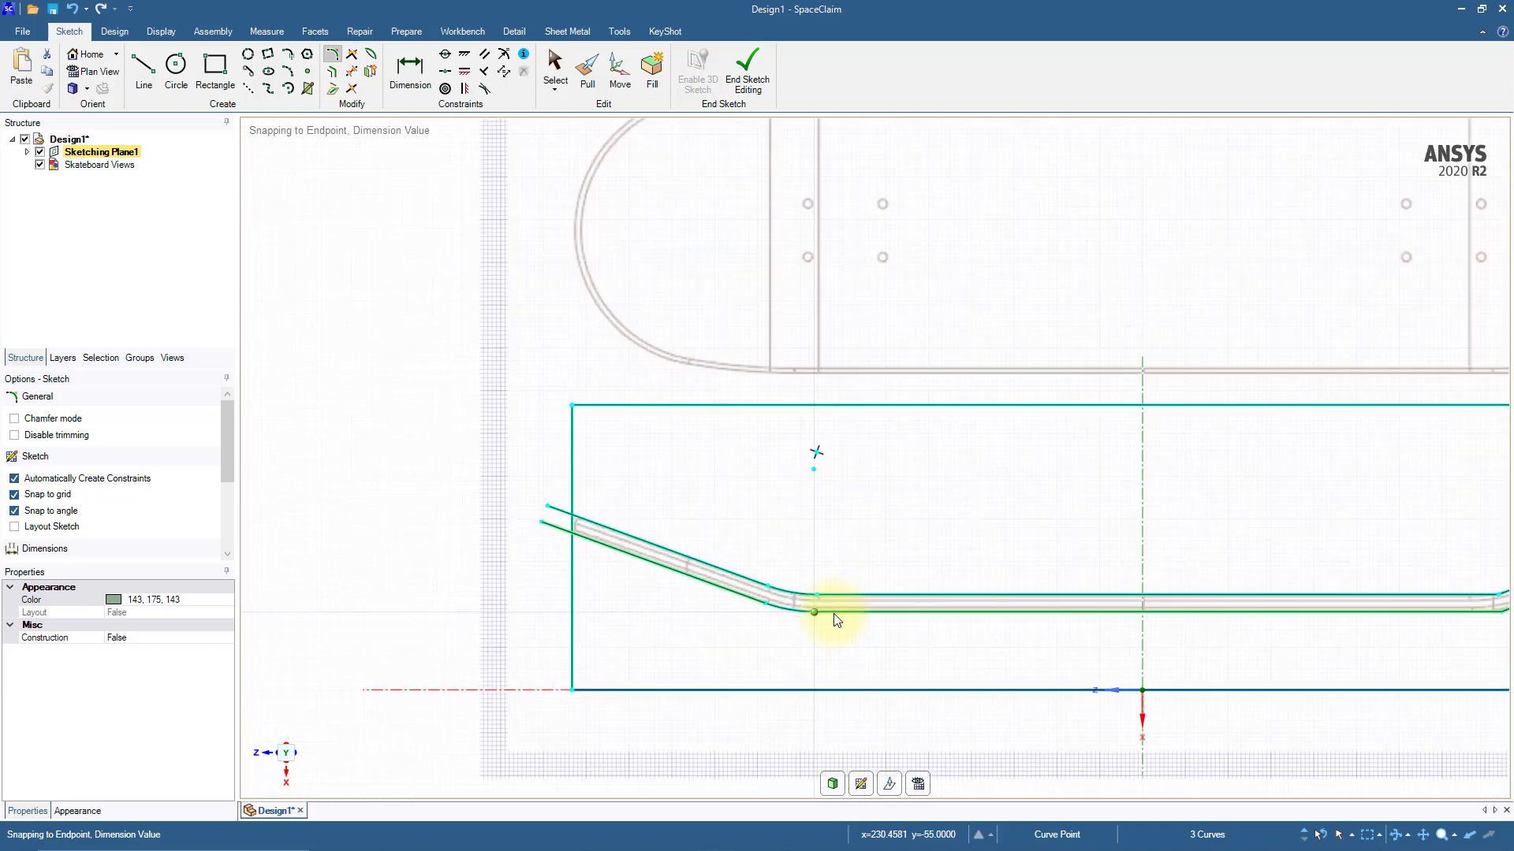
middle_click_drag(1057, 633, 429, 619, "shift")
scroll(796, 611, "up", 8)
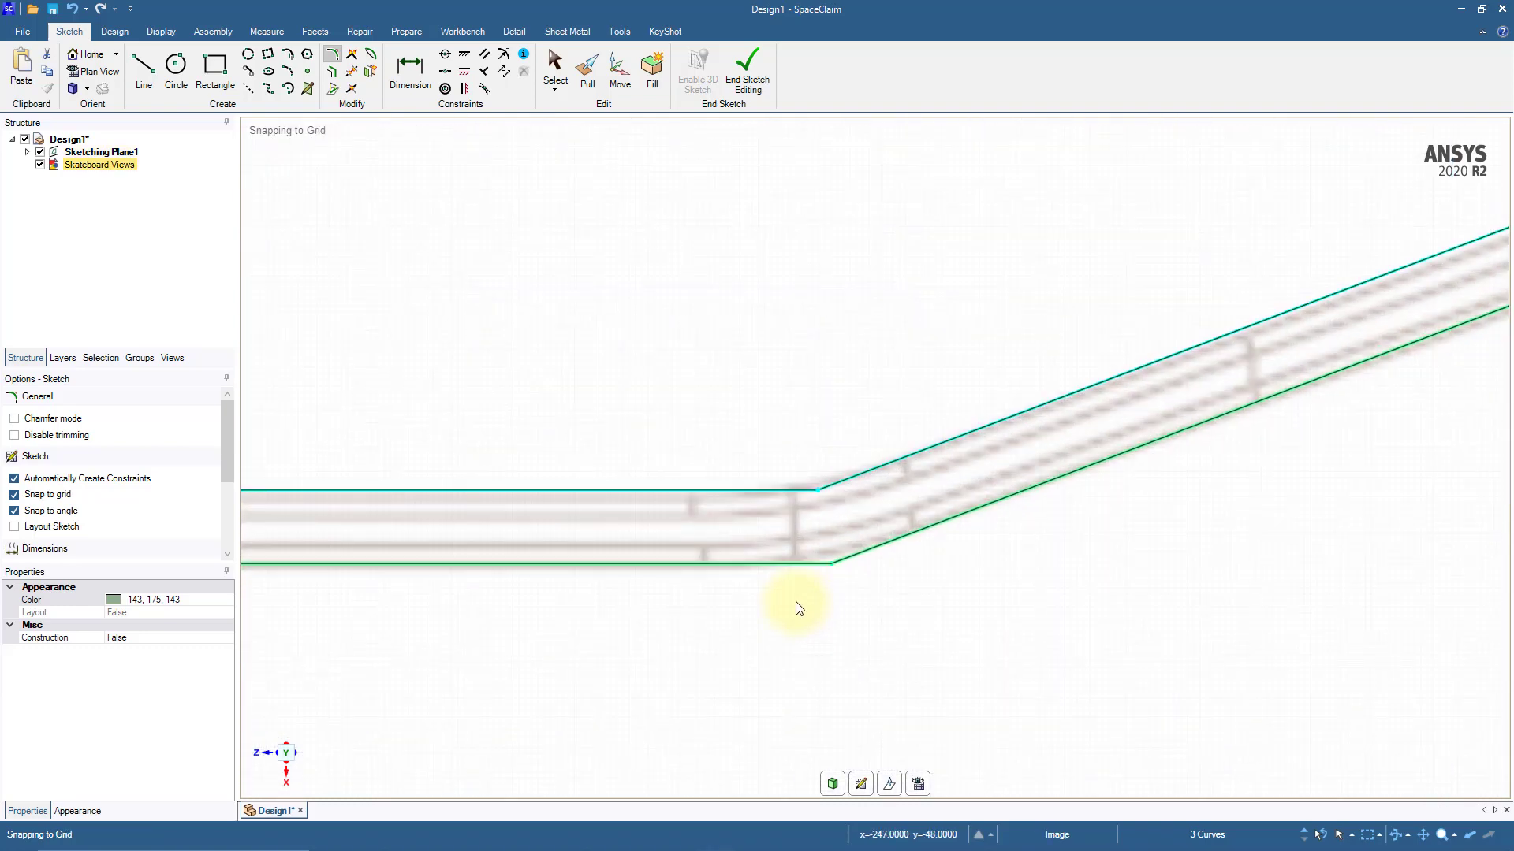
left_click(693, 491)
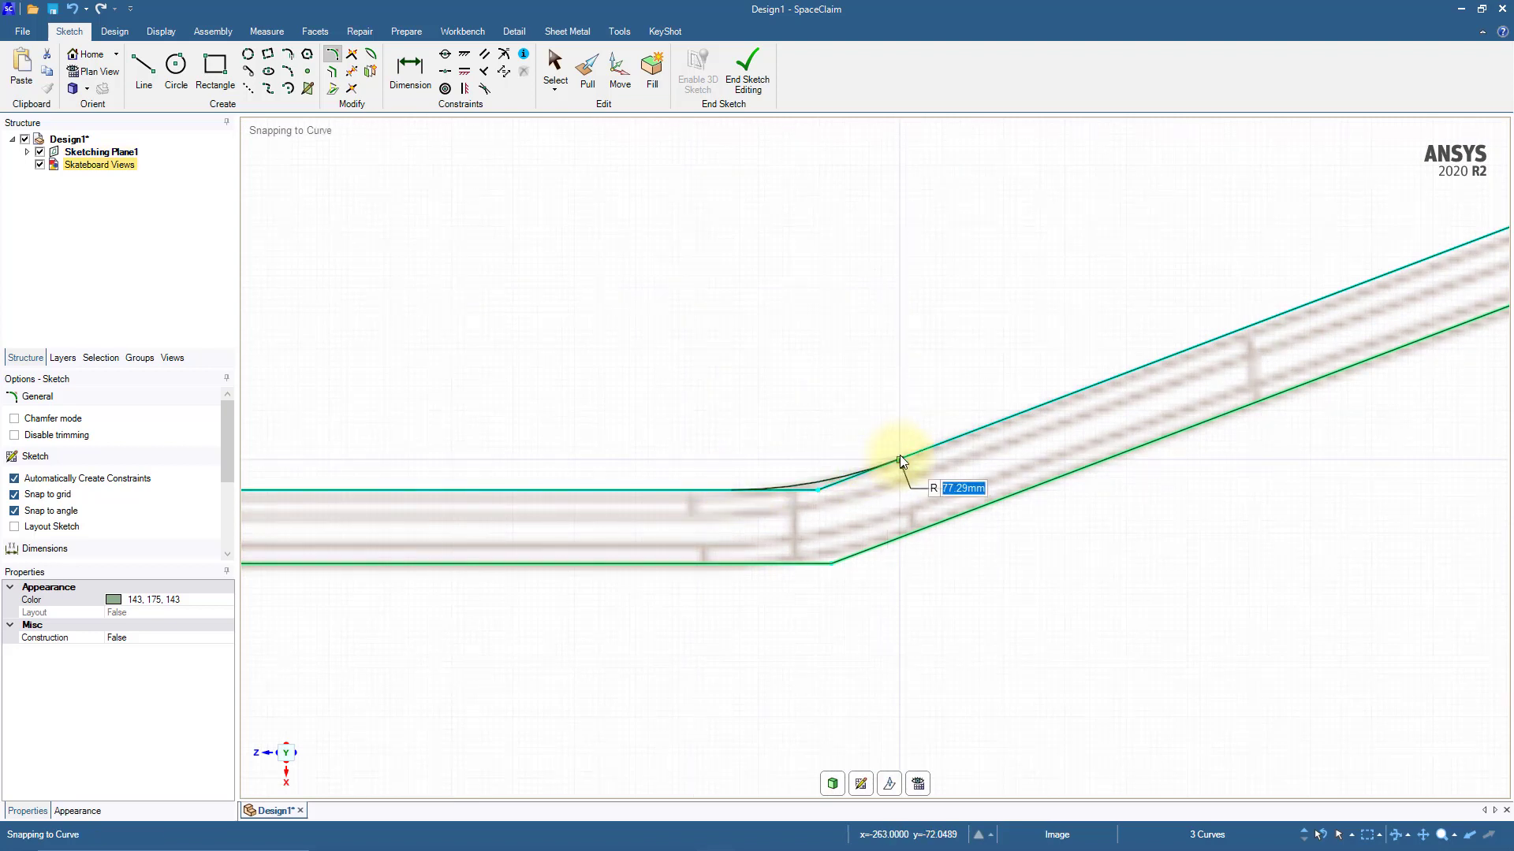
left_click(900, 458)
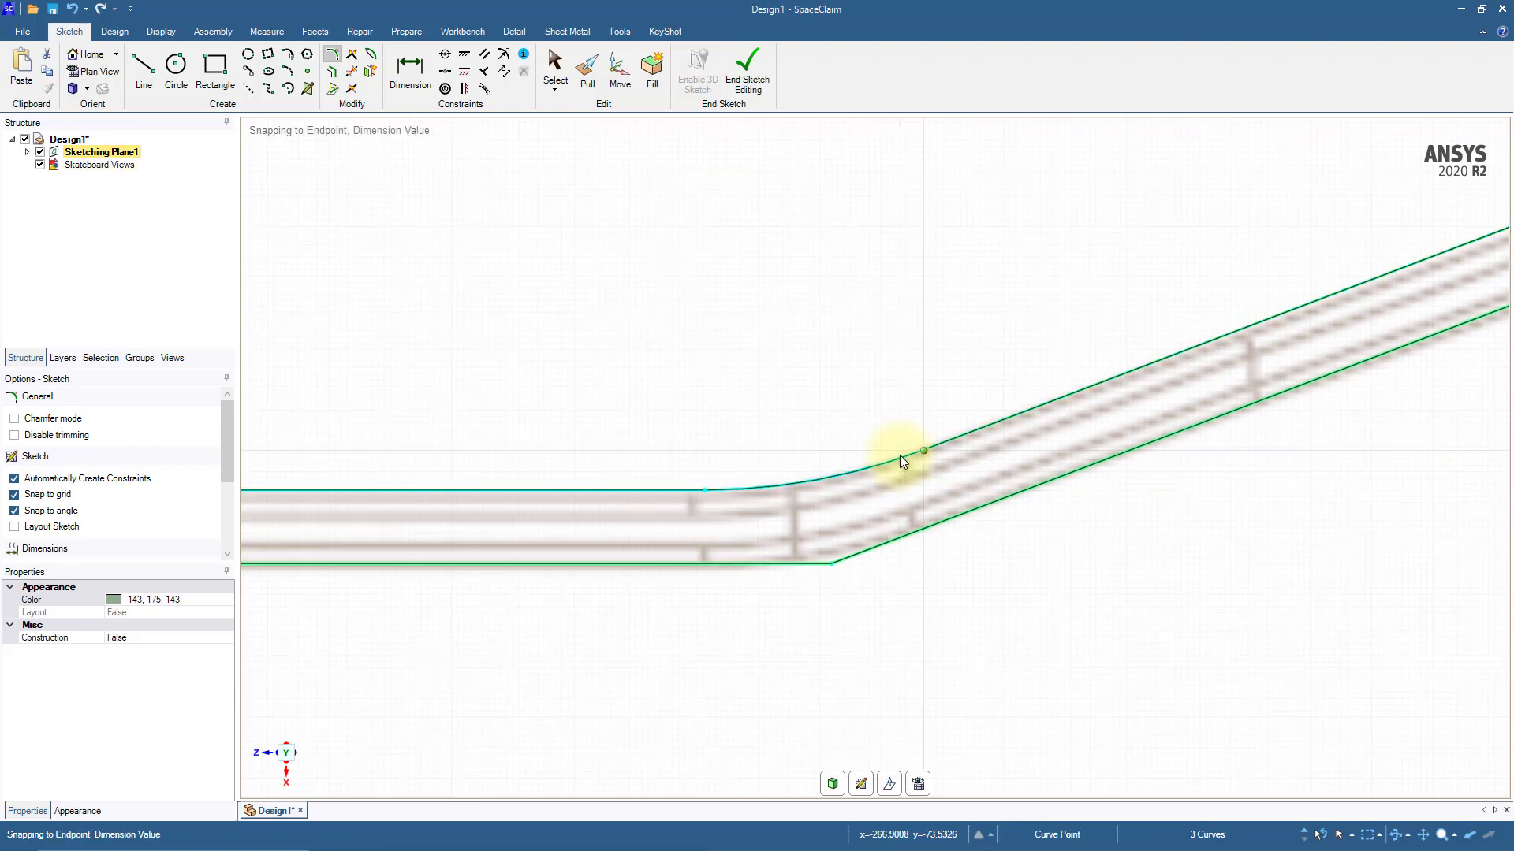
left_click(706, 562)
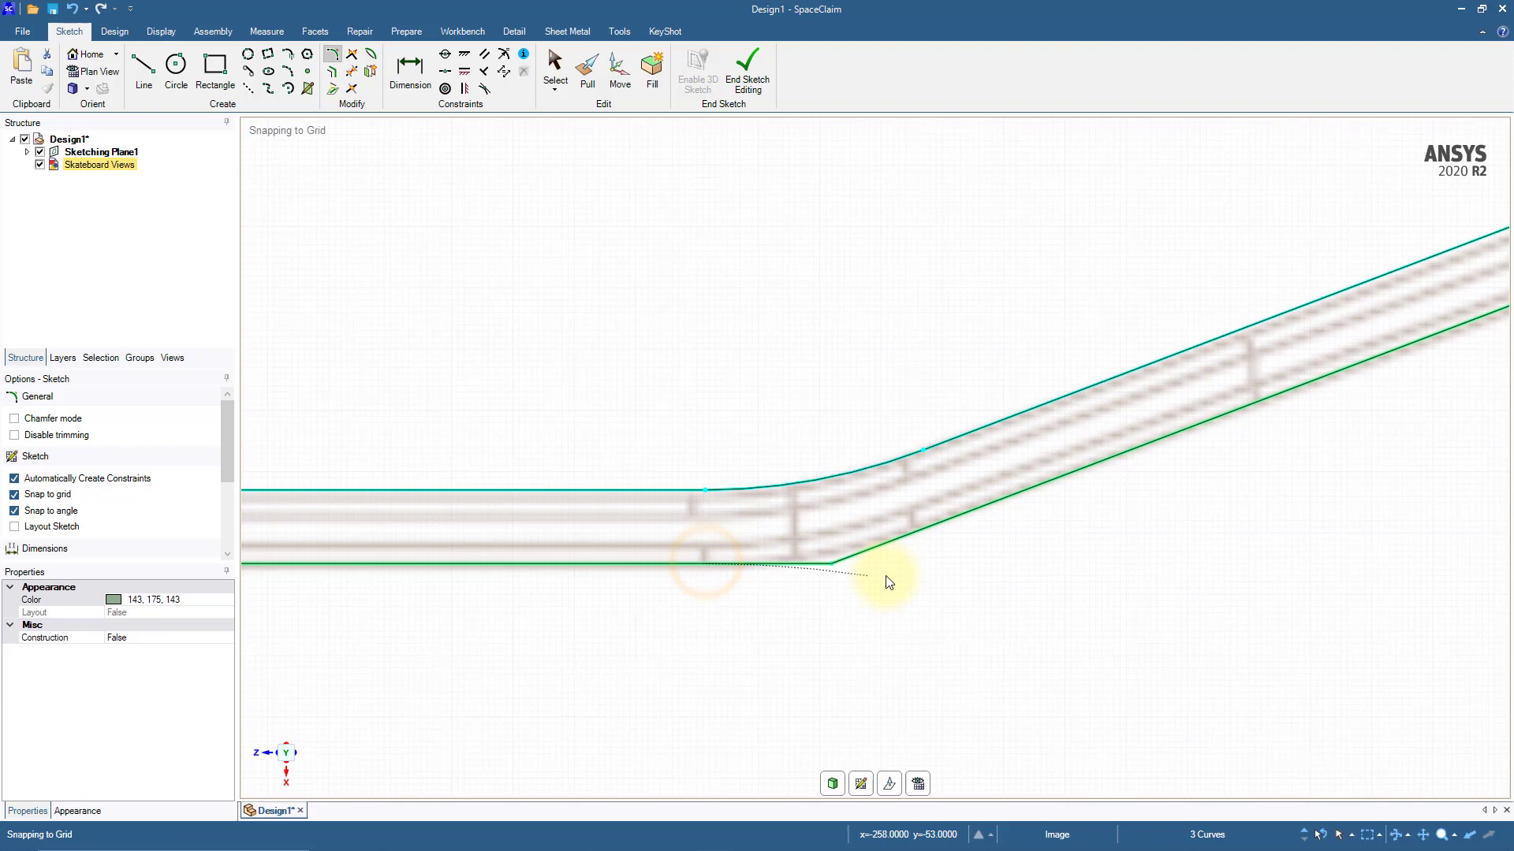
left_click(923, 532)
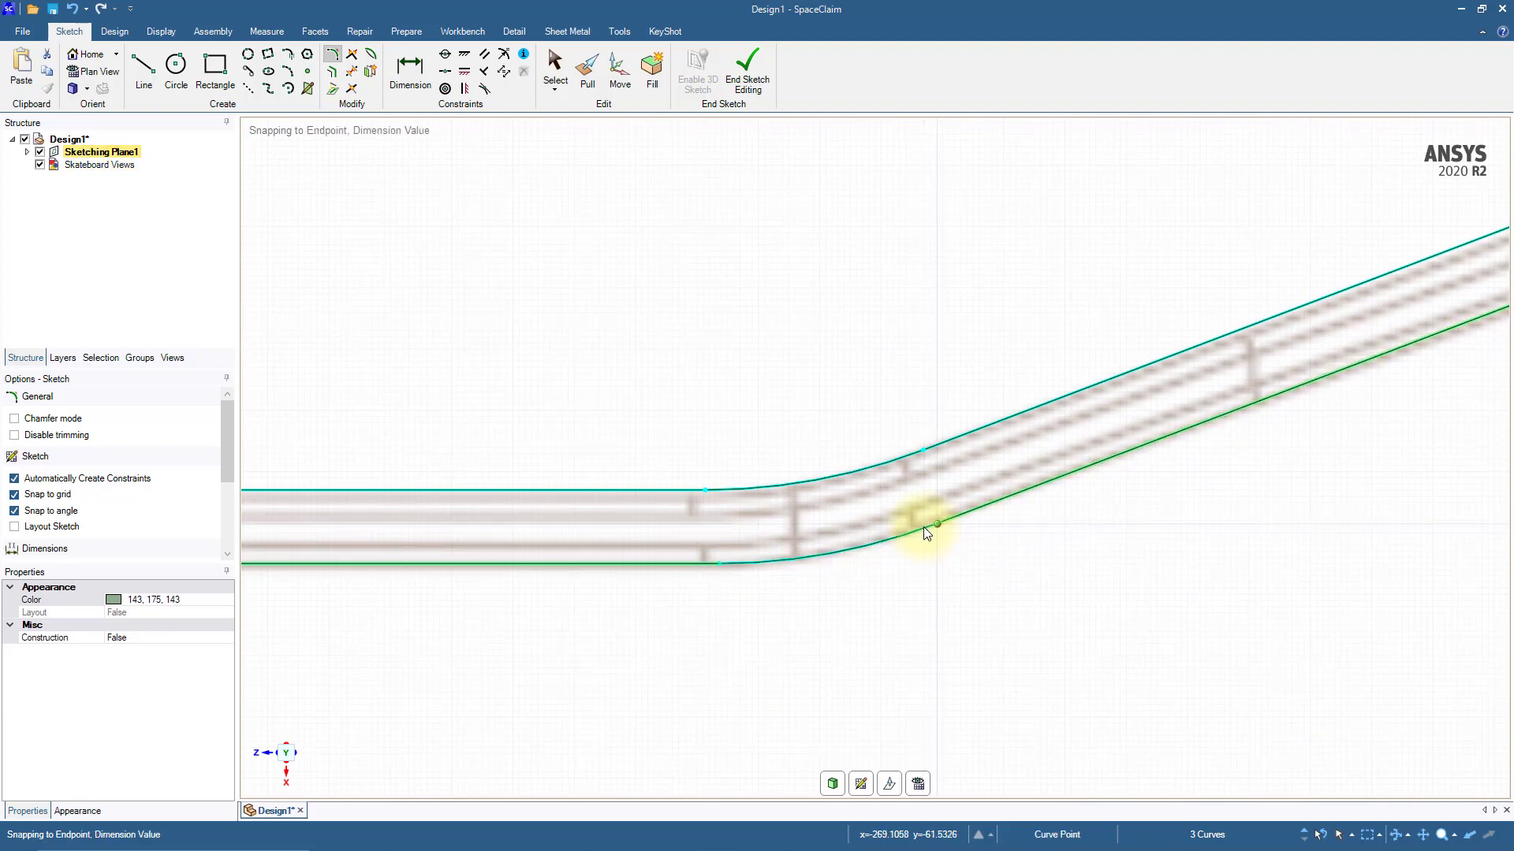
Step: Close both open ends of the deck profile with straight lines joining the upper and lower edge endpoints
scroll(924, 527, "down", 6)
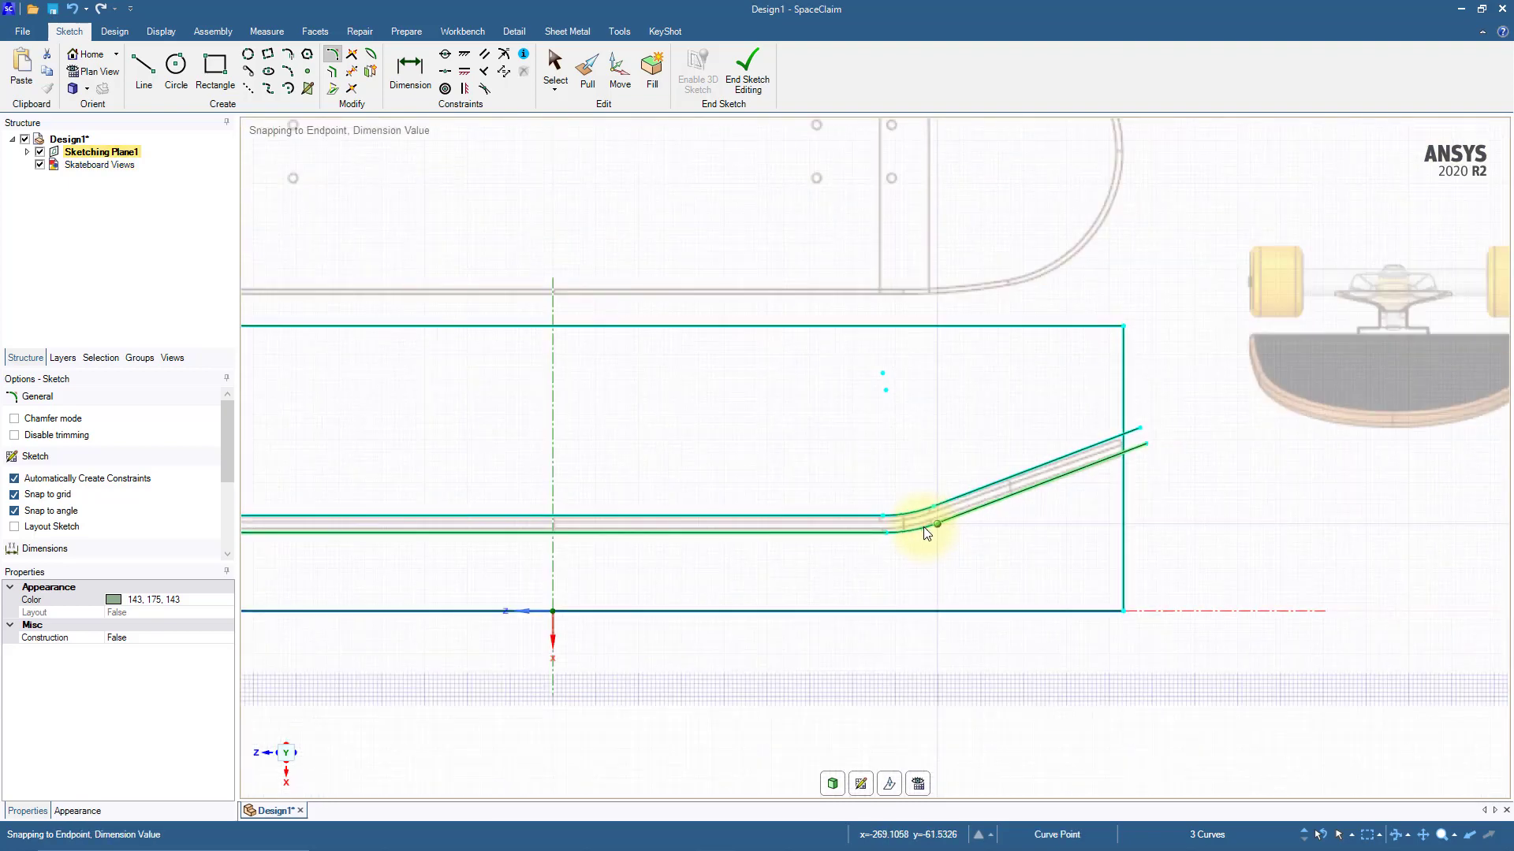
scroll(699, 557, "up", 3)
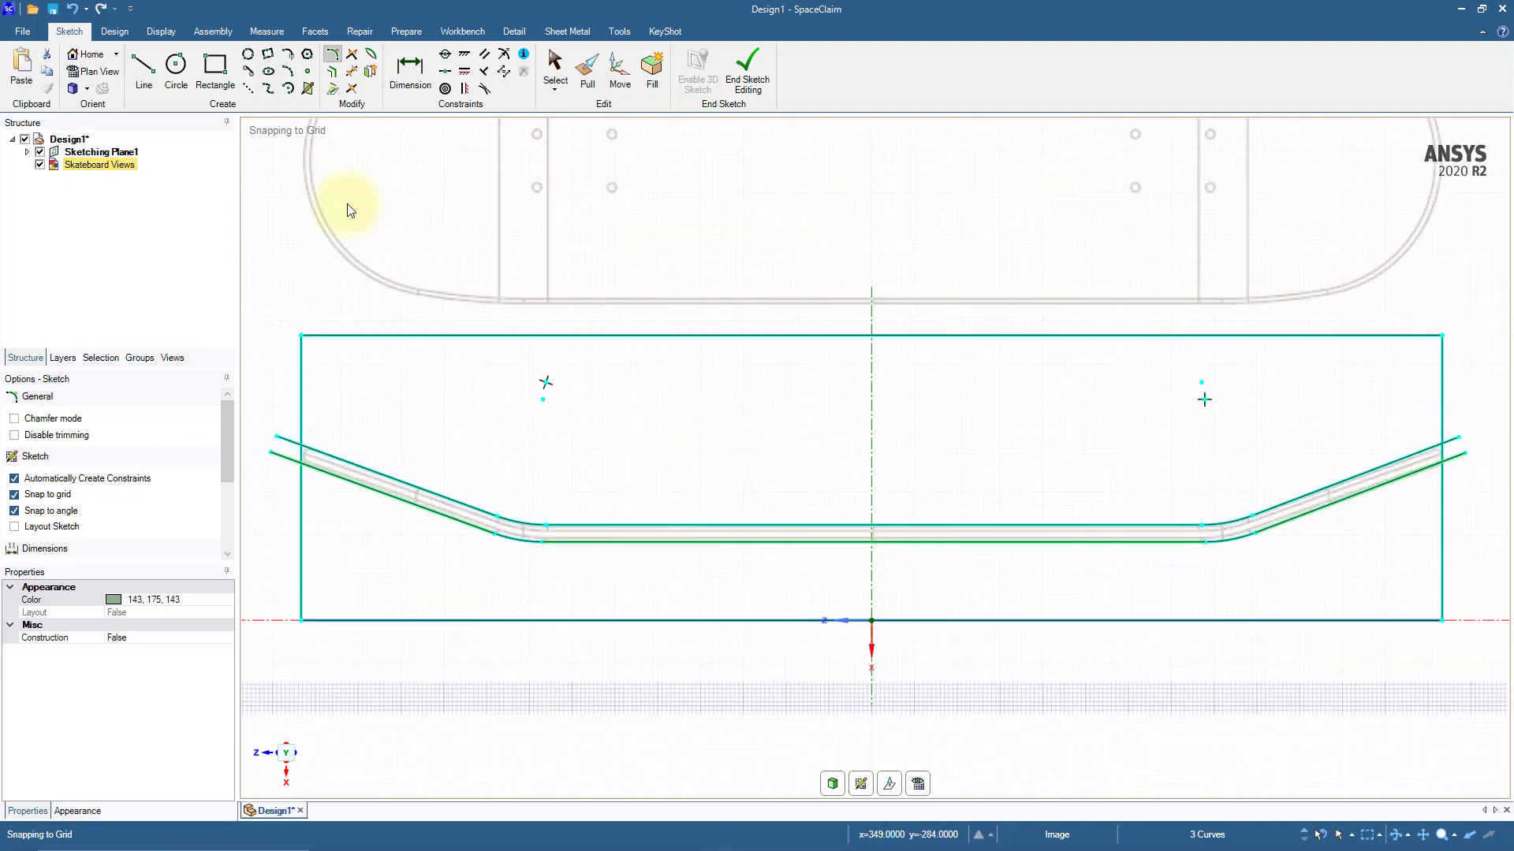
left_click(144, 73)
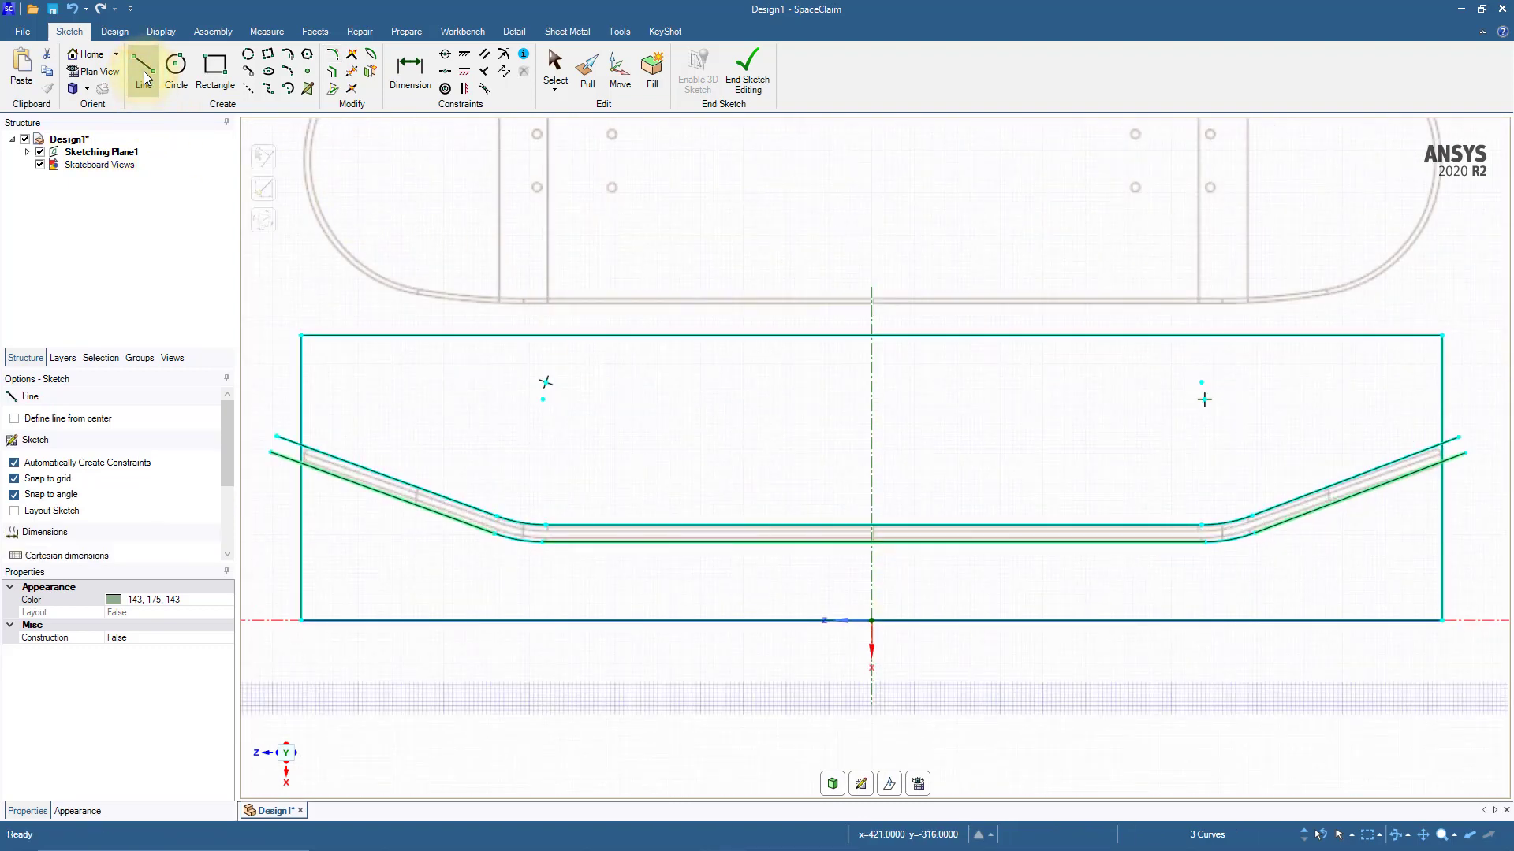
left_click(276, 438)
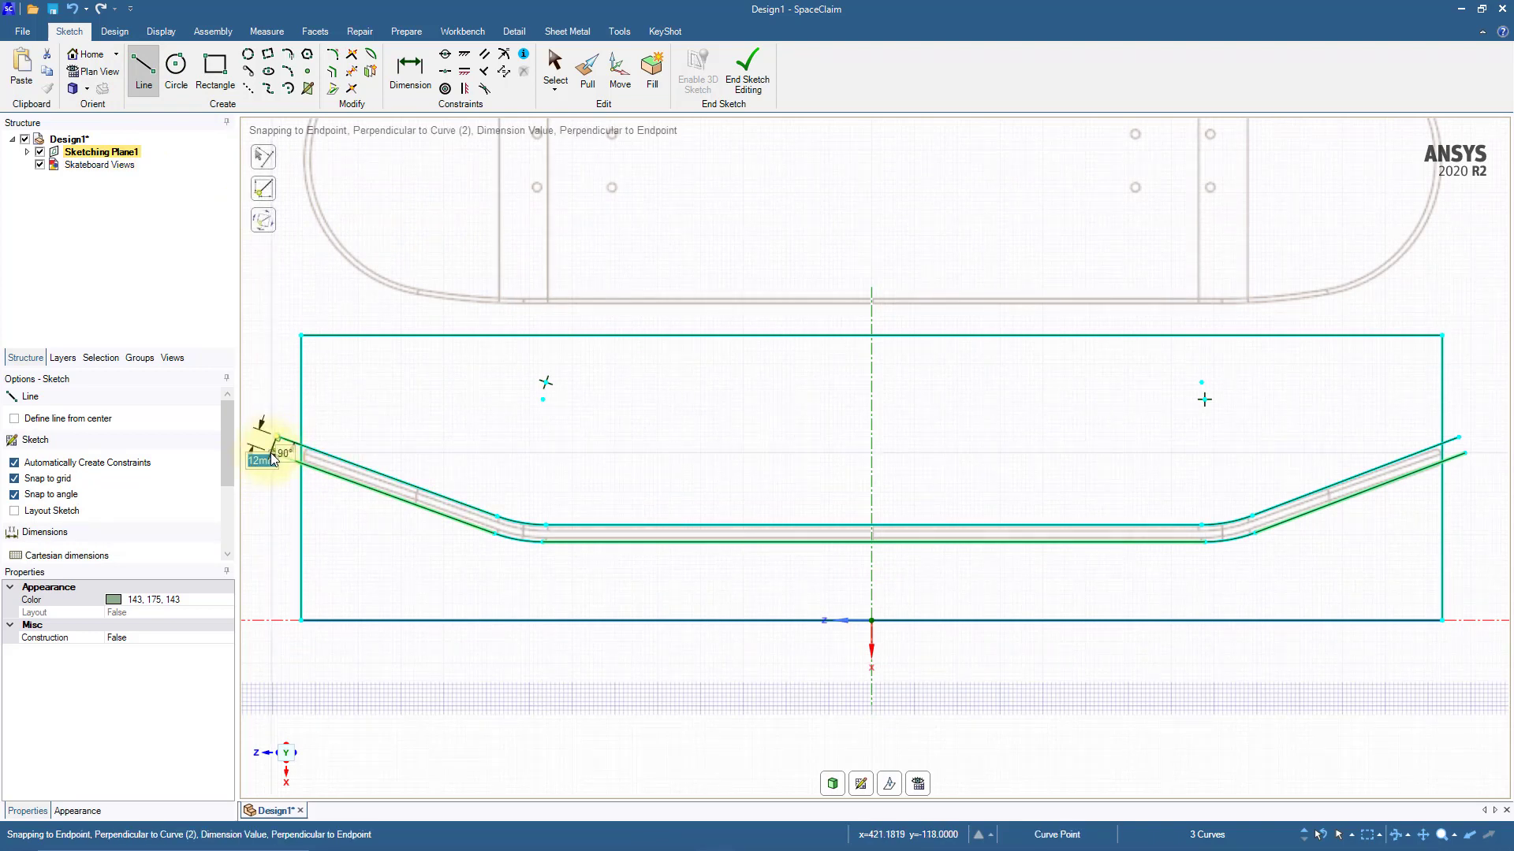
left_click(272, 452)
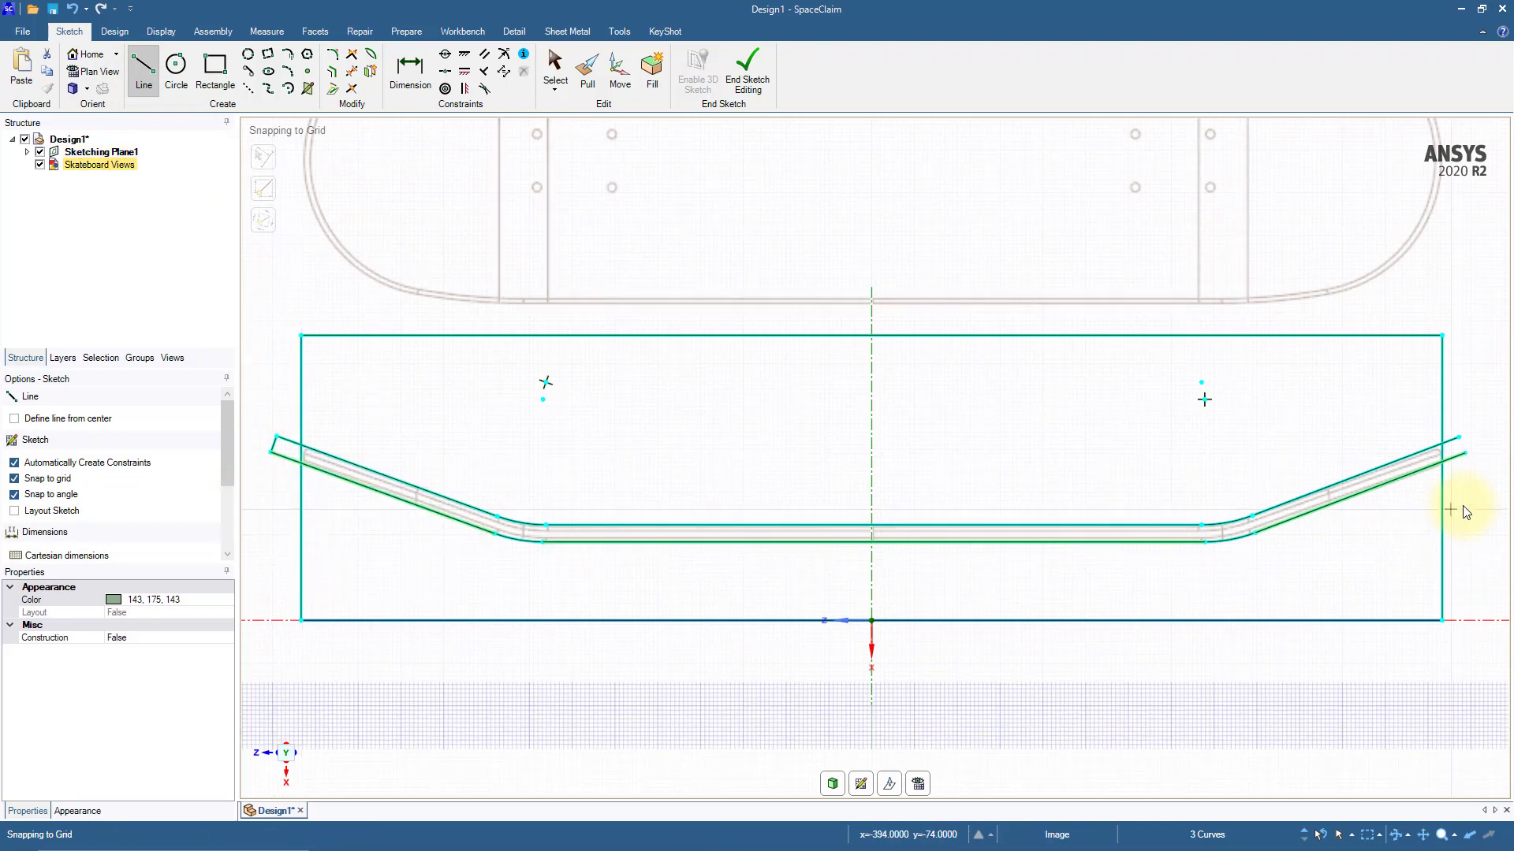
left_click(1460, 438)
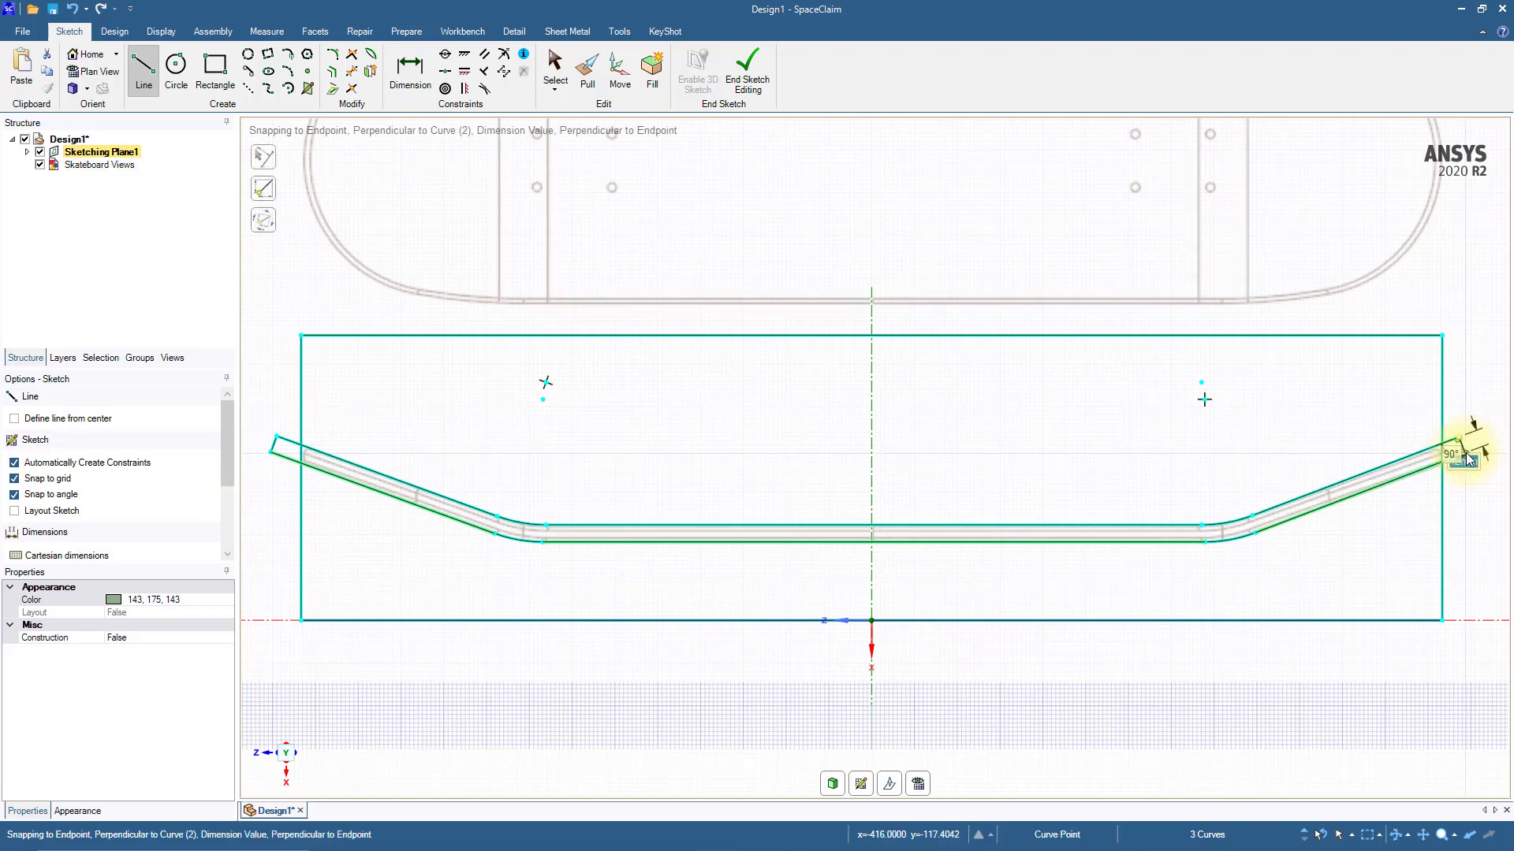
left_click(1465, 452)
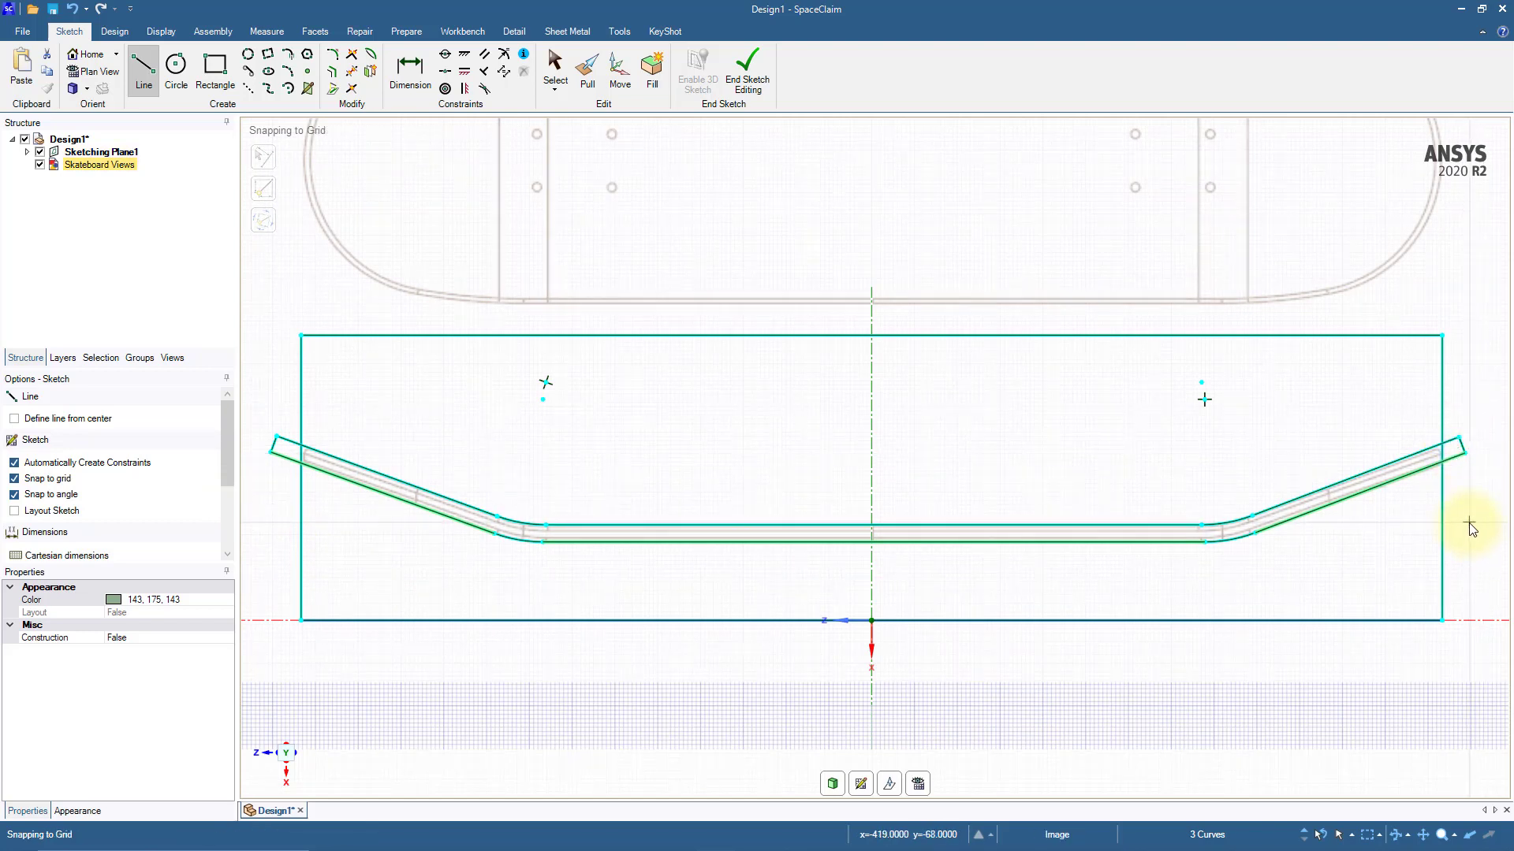
Step: Trim away the whole bounding rectangle, including its short segments crossing the ends of the deck profile
left_click(351, 71)
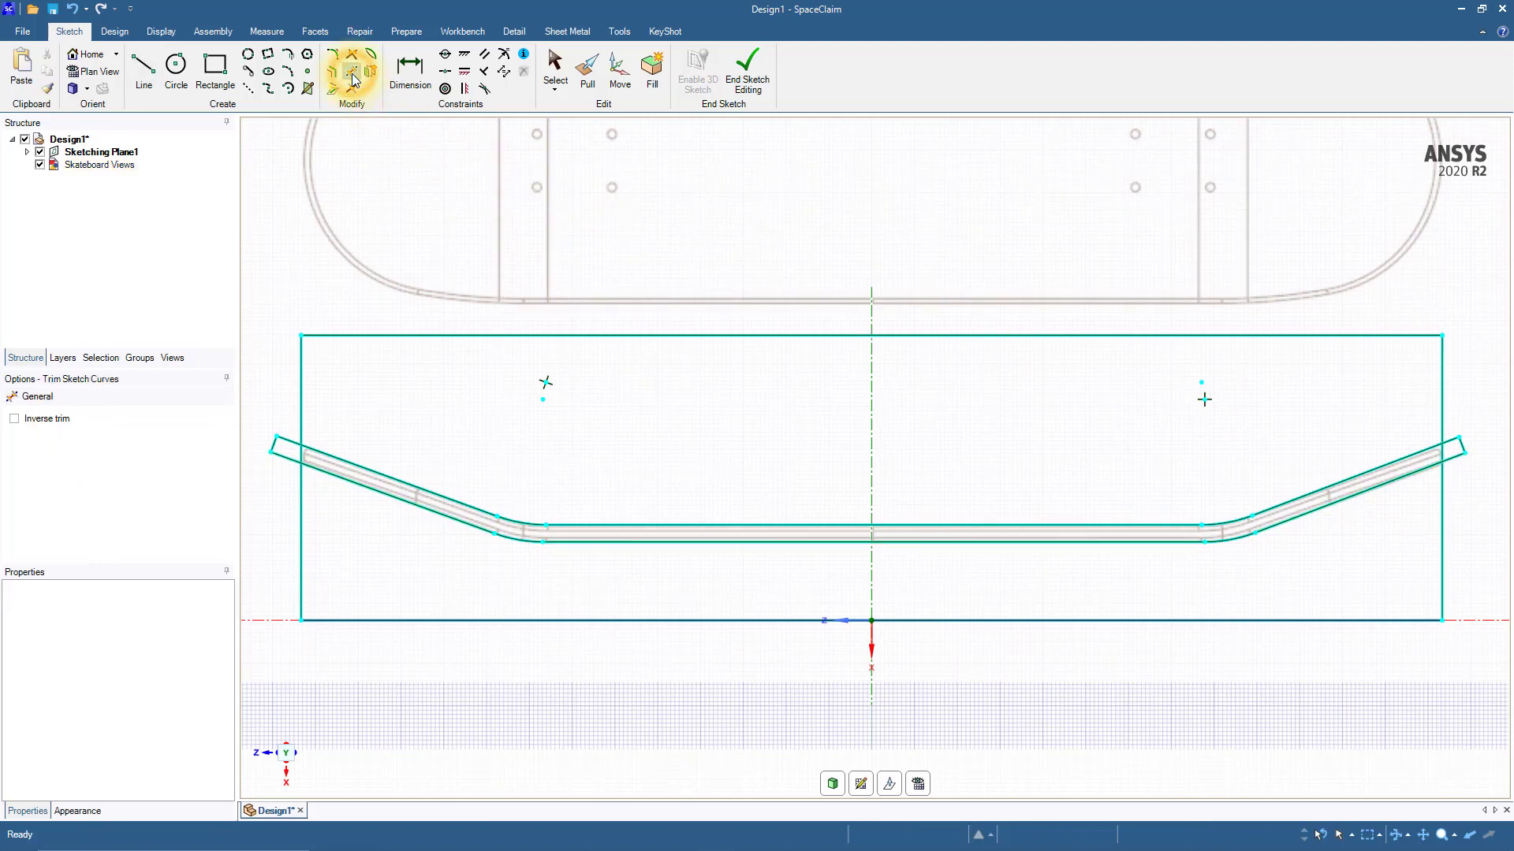
left_click(312, 336)
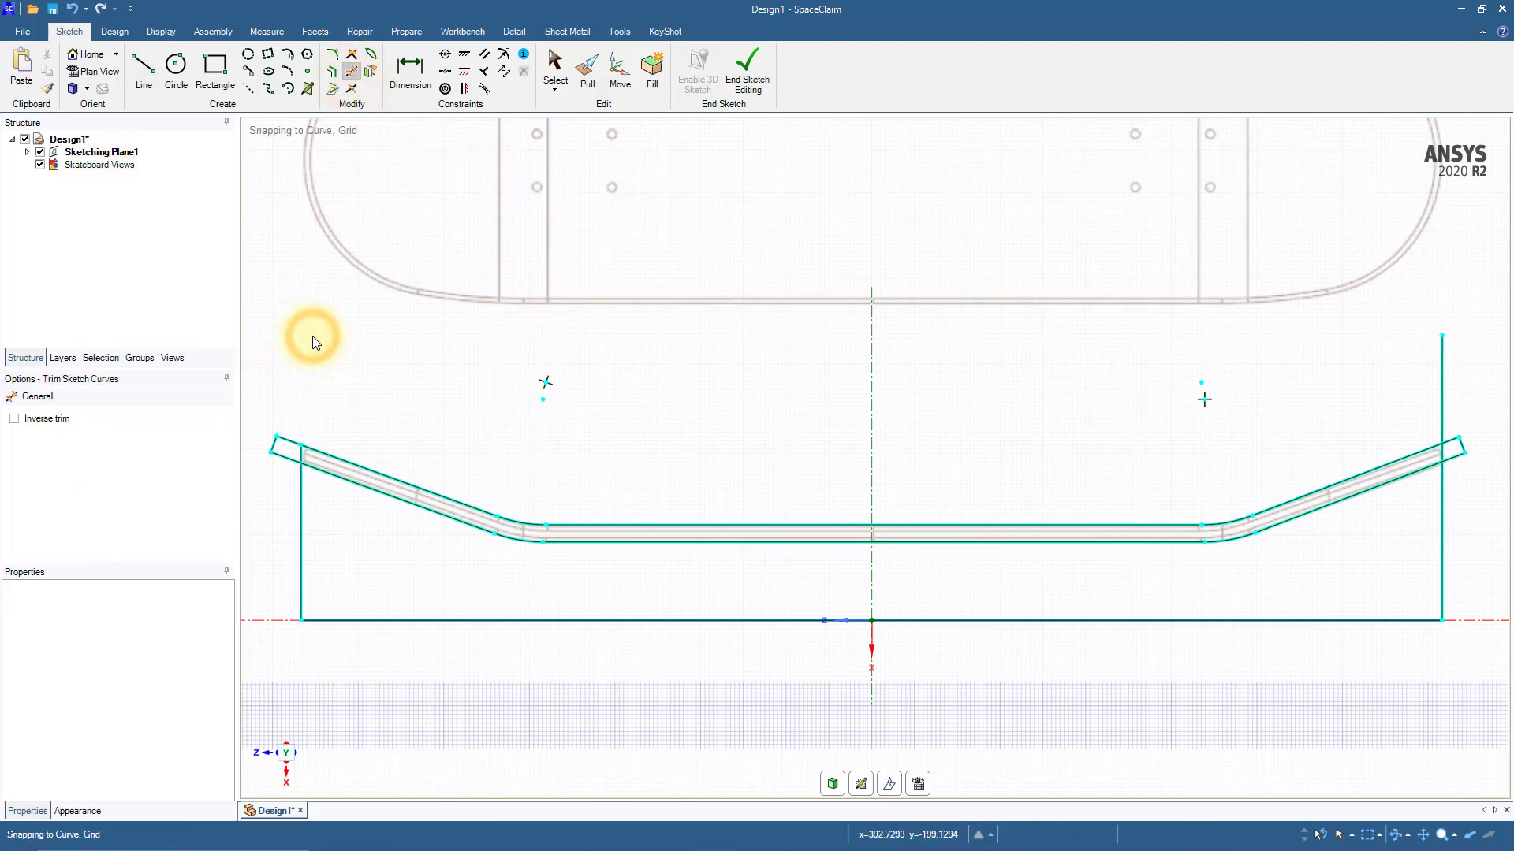
left_click(301, 418)
left_click(300, 503)
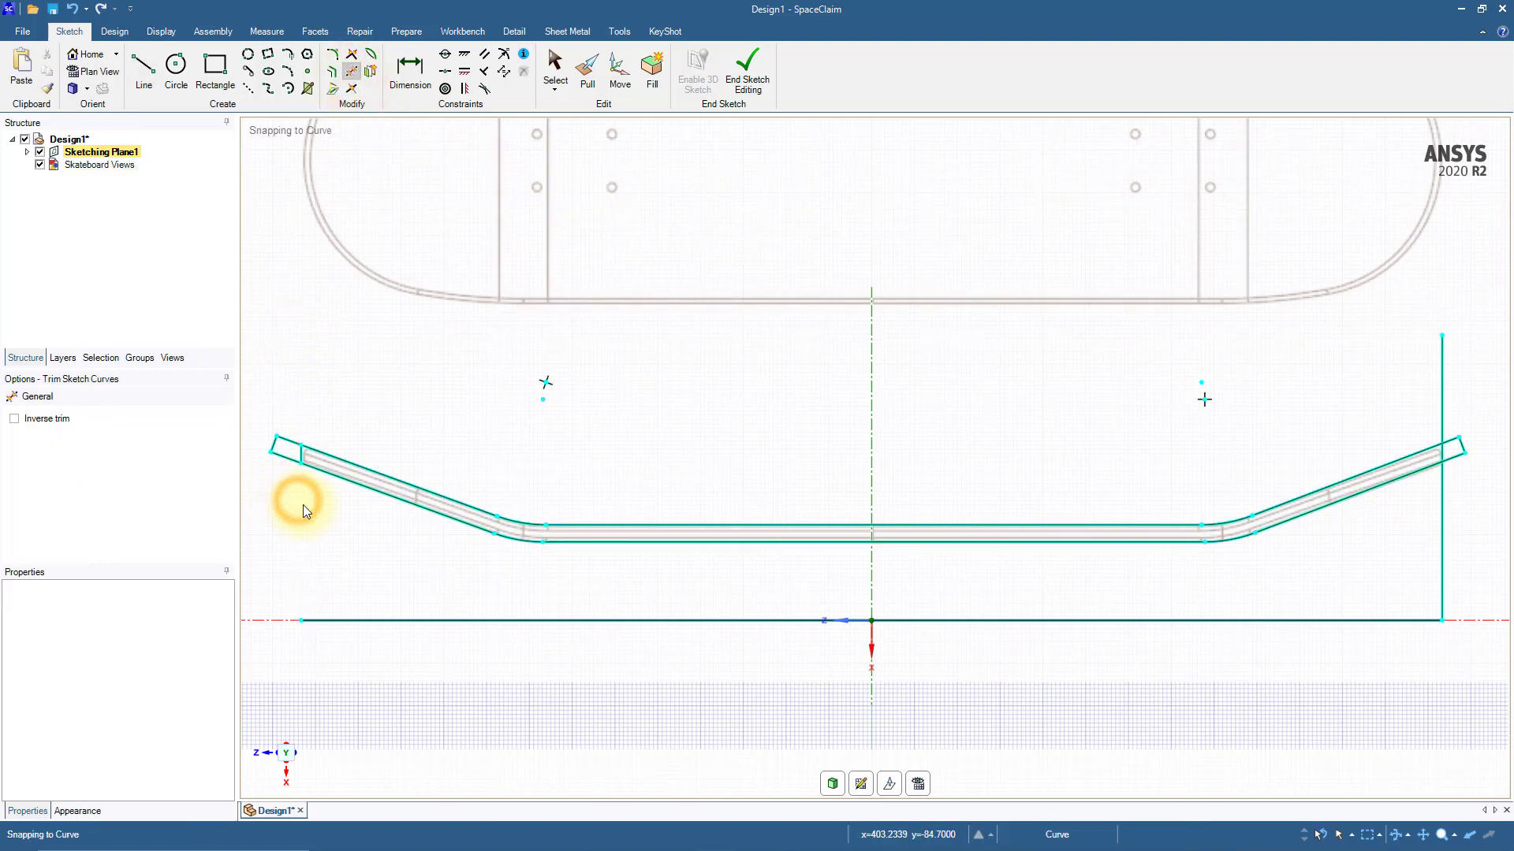
left_click(371, 620)
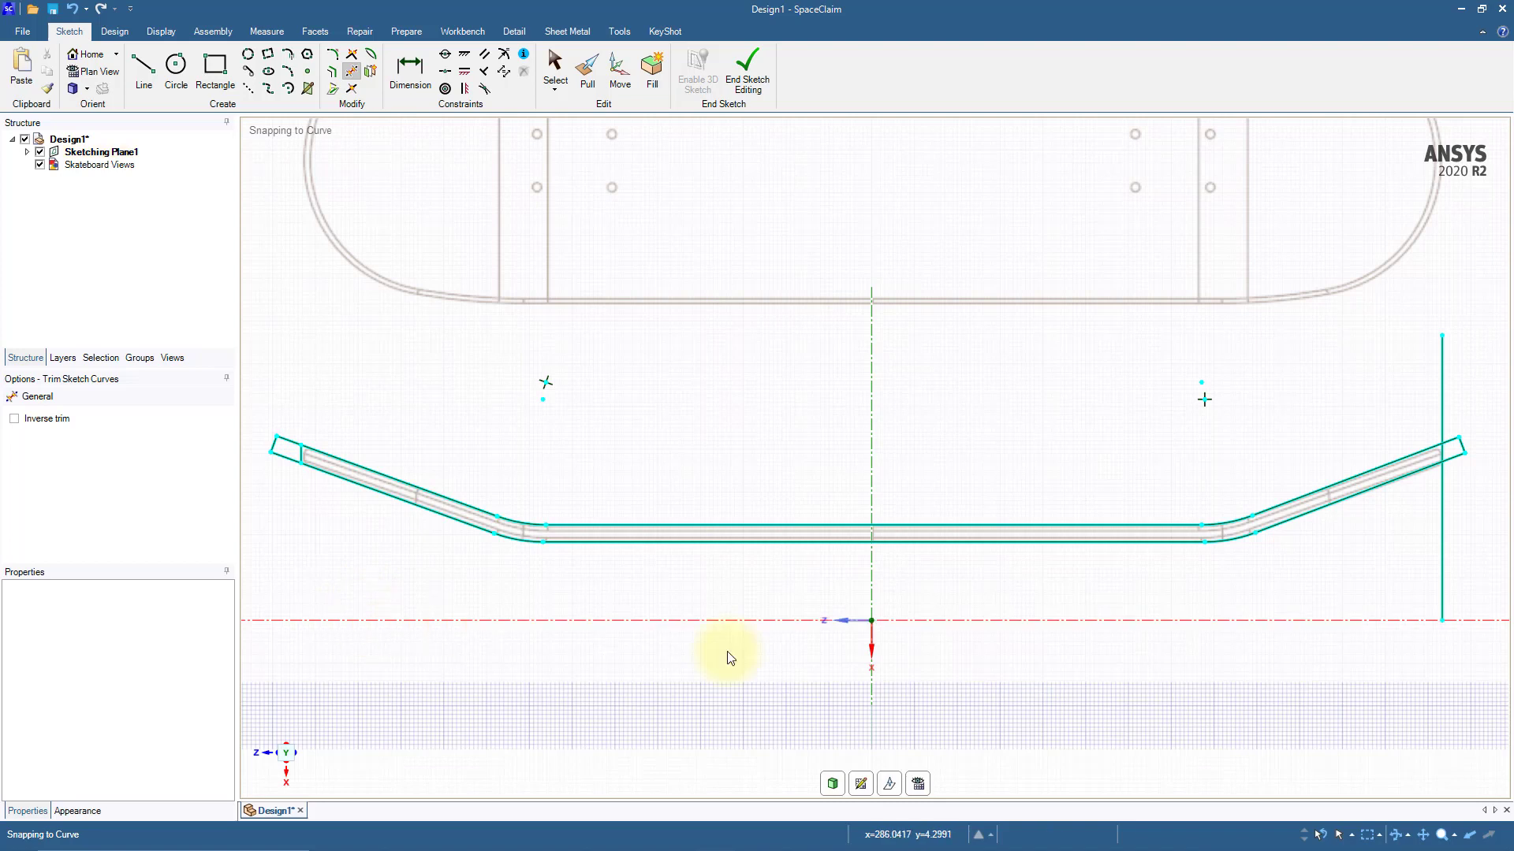
left_click(1447, 485)
left_click(1443, 432)
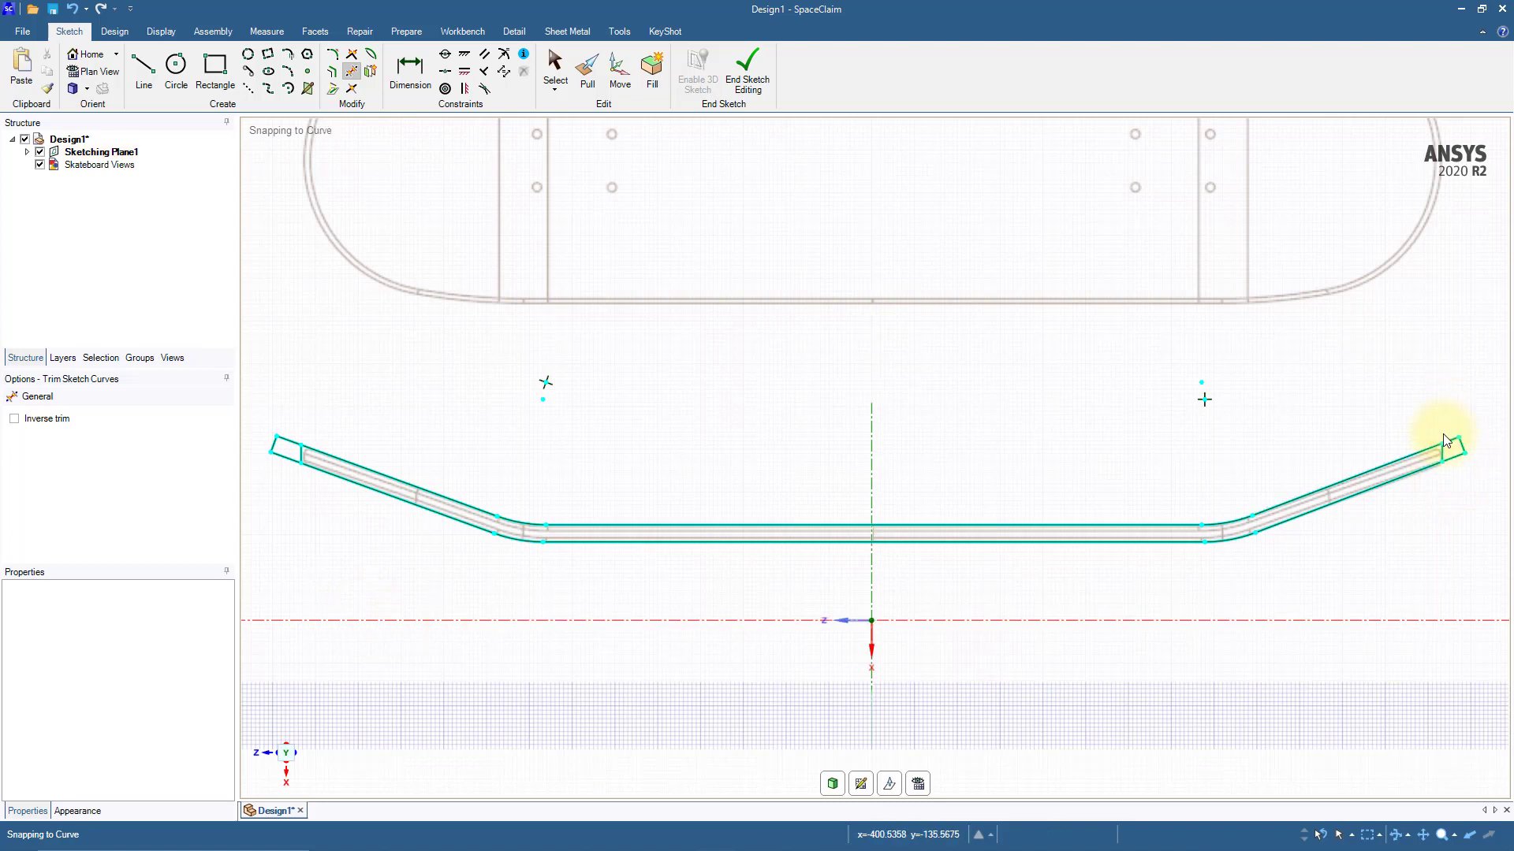
left_click(1444, 455)
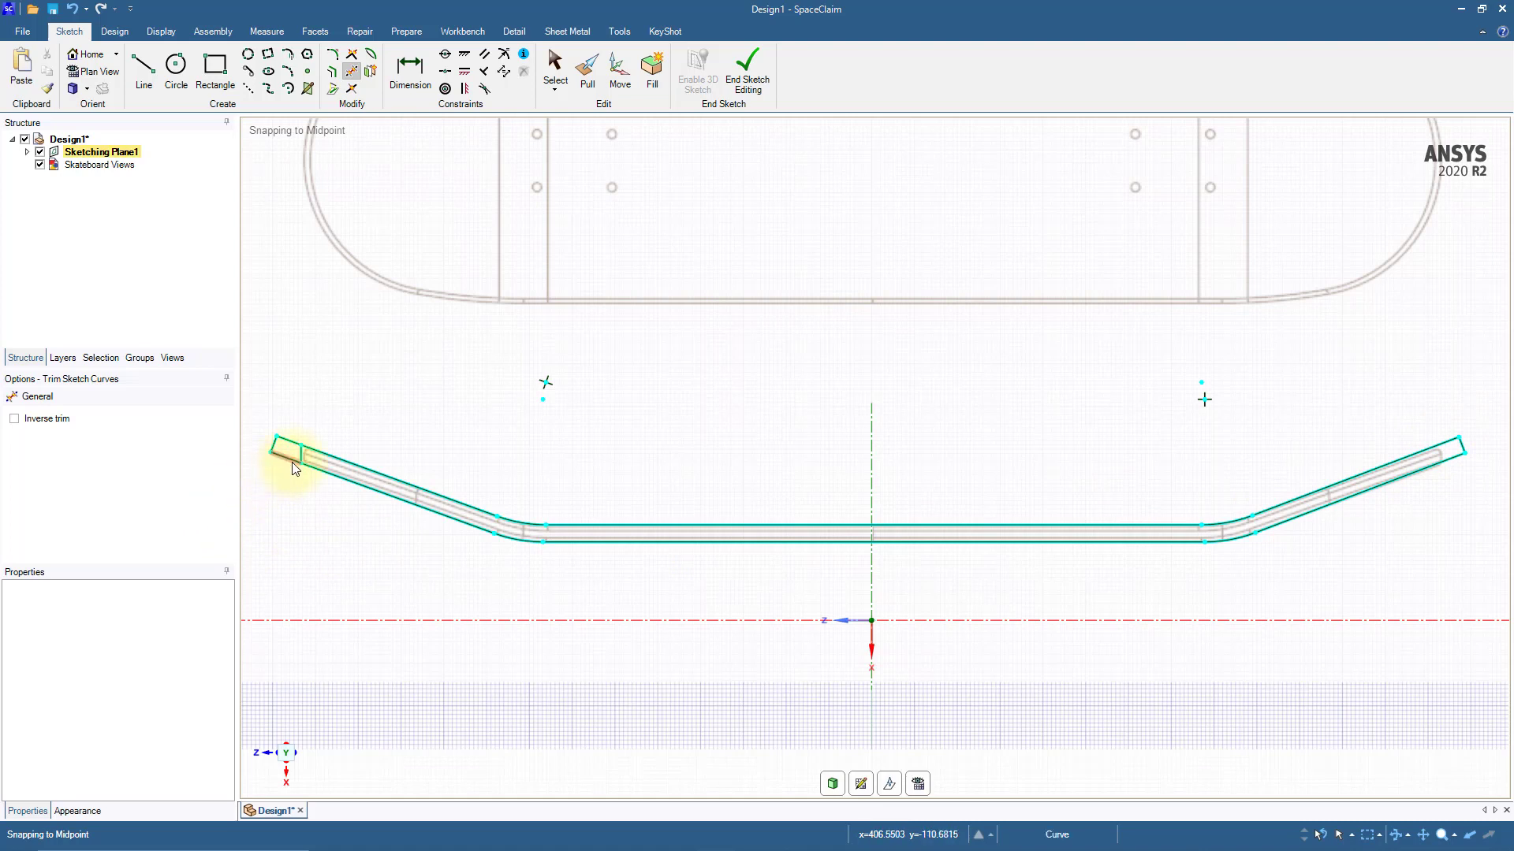
left_click(299, 459)
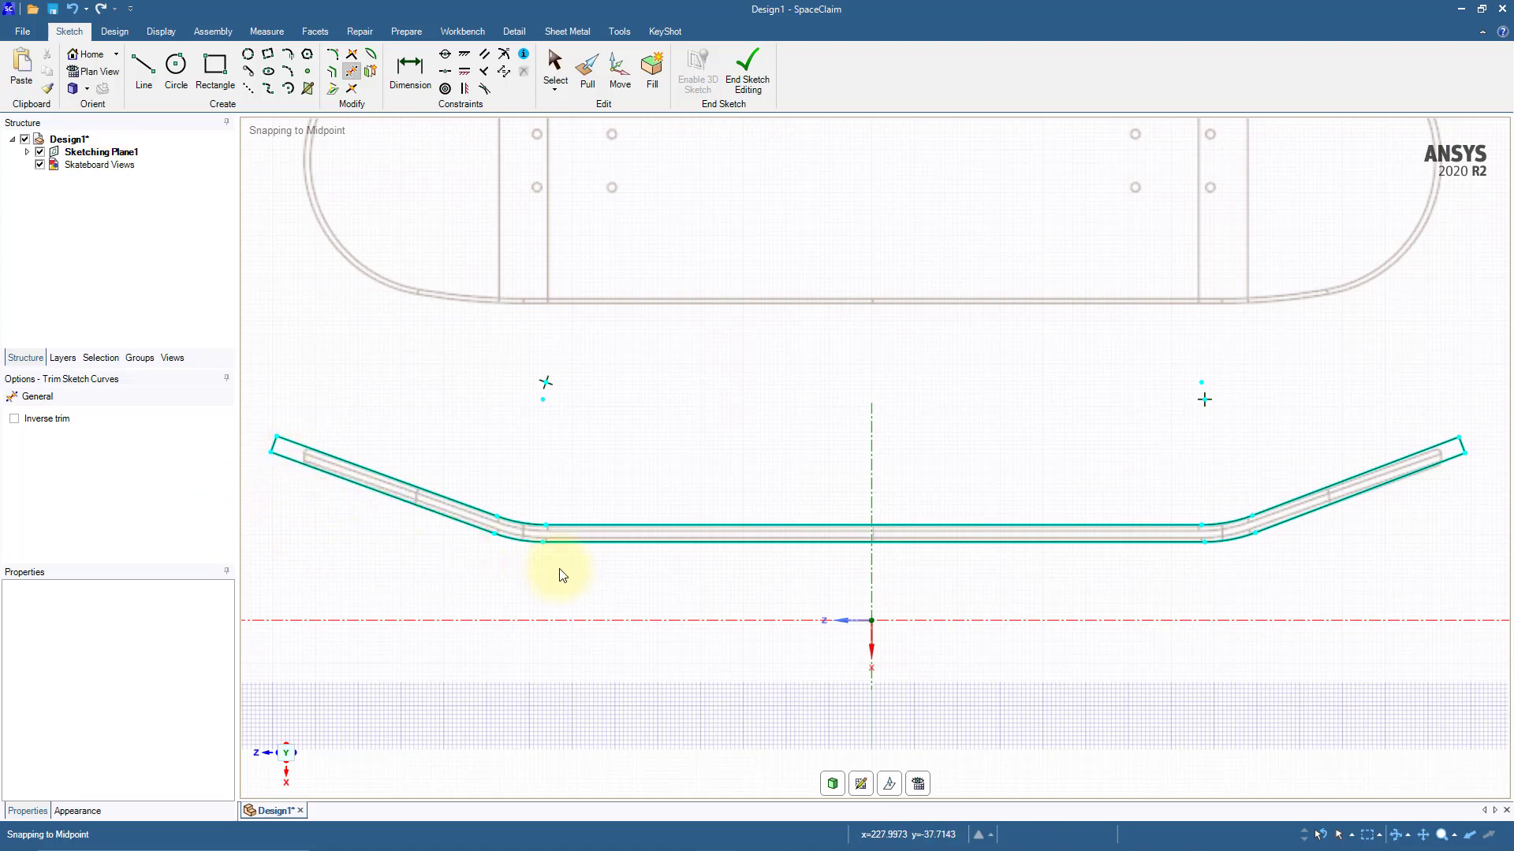
Step: Leave the sketch for 3D mode to turn the closed deck profile into a surface
key("d")
scroll(562, 575, "down", 5)
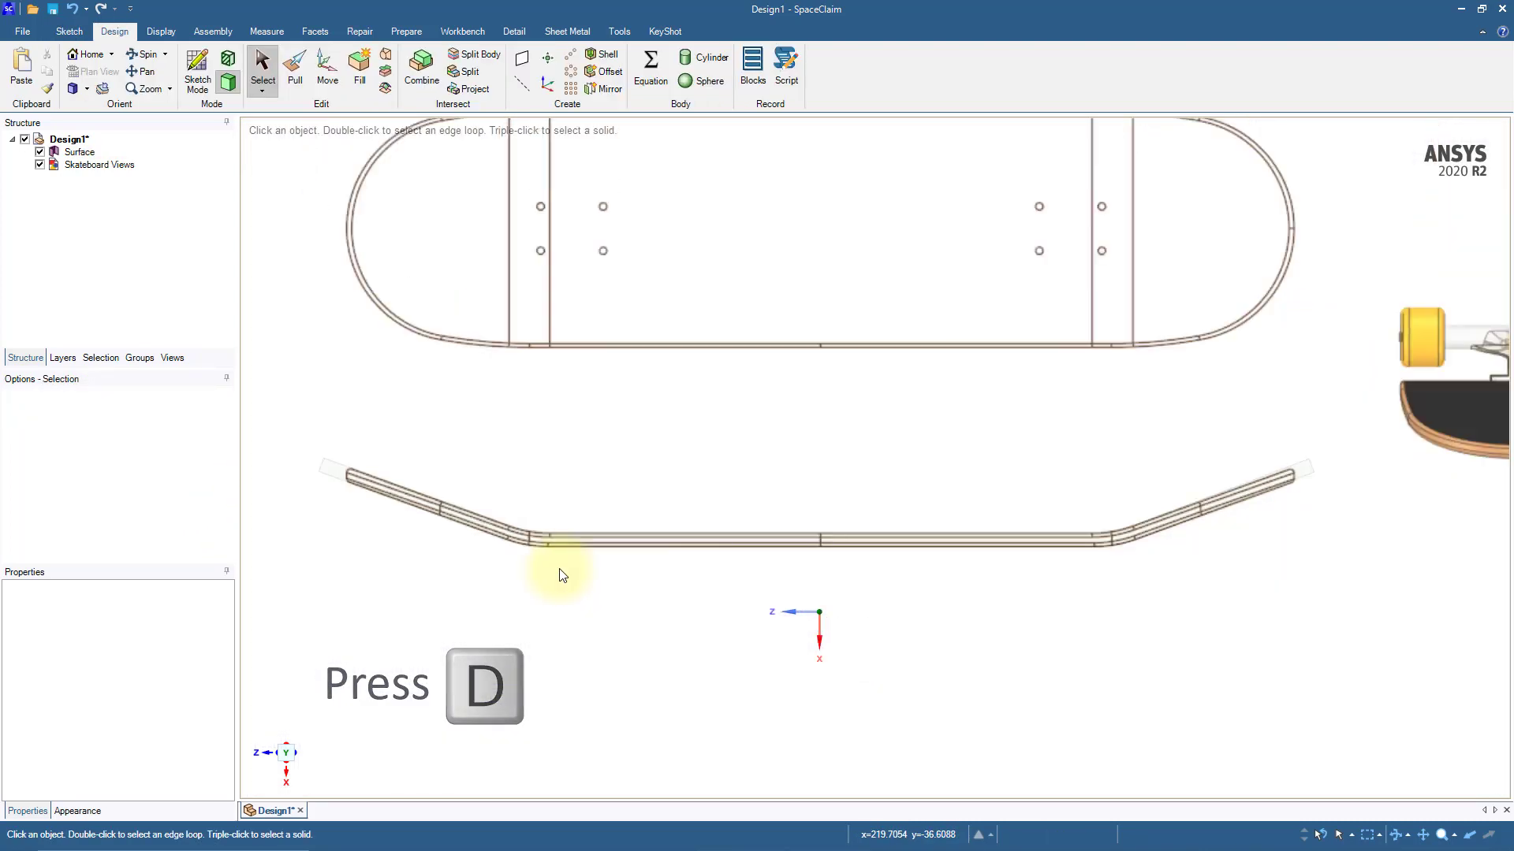
middle_click_drag(565, 589, 521, 631, "ctrl")
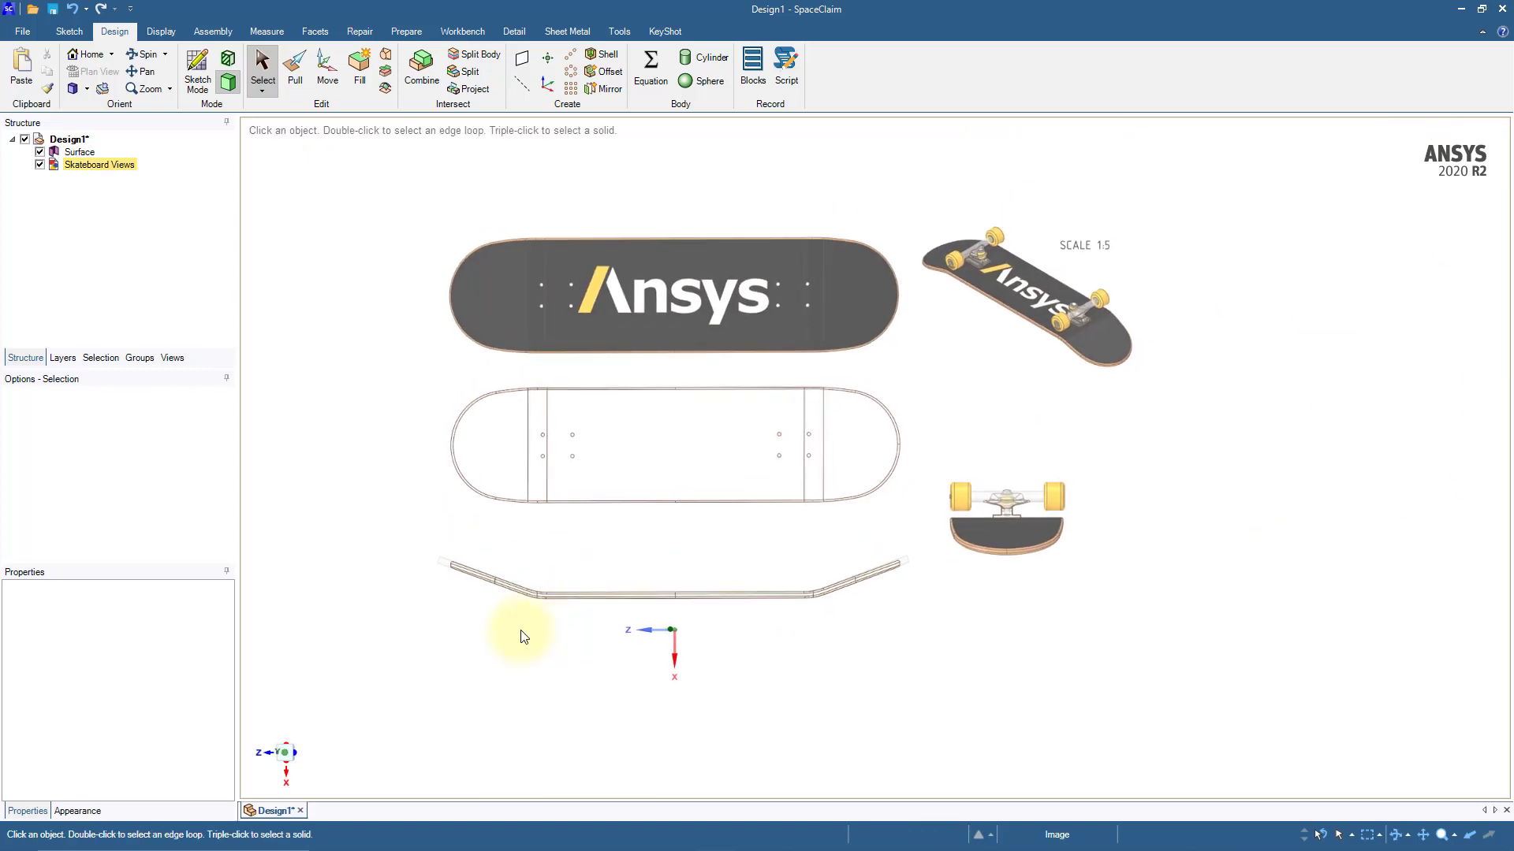
Step: Rotate the Skateboard Views image 90° so it stands perpendicular to the deck profile surface
left_click(327, 69)
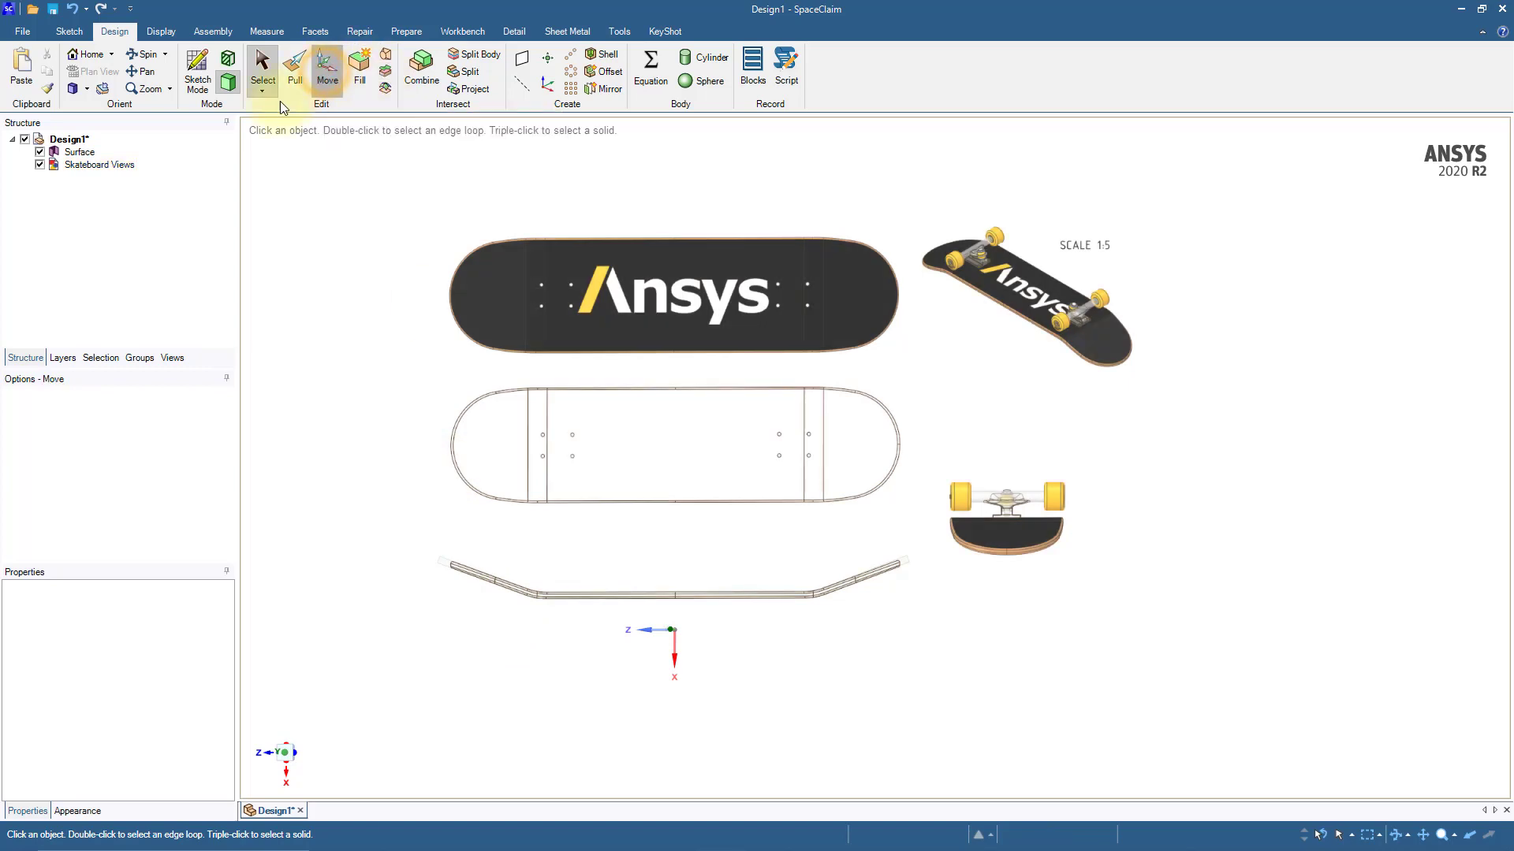
left_click(106, 166)
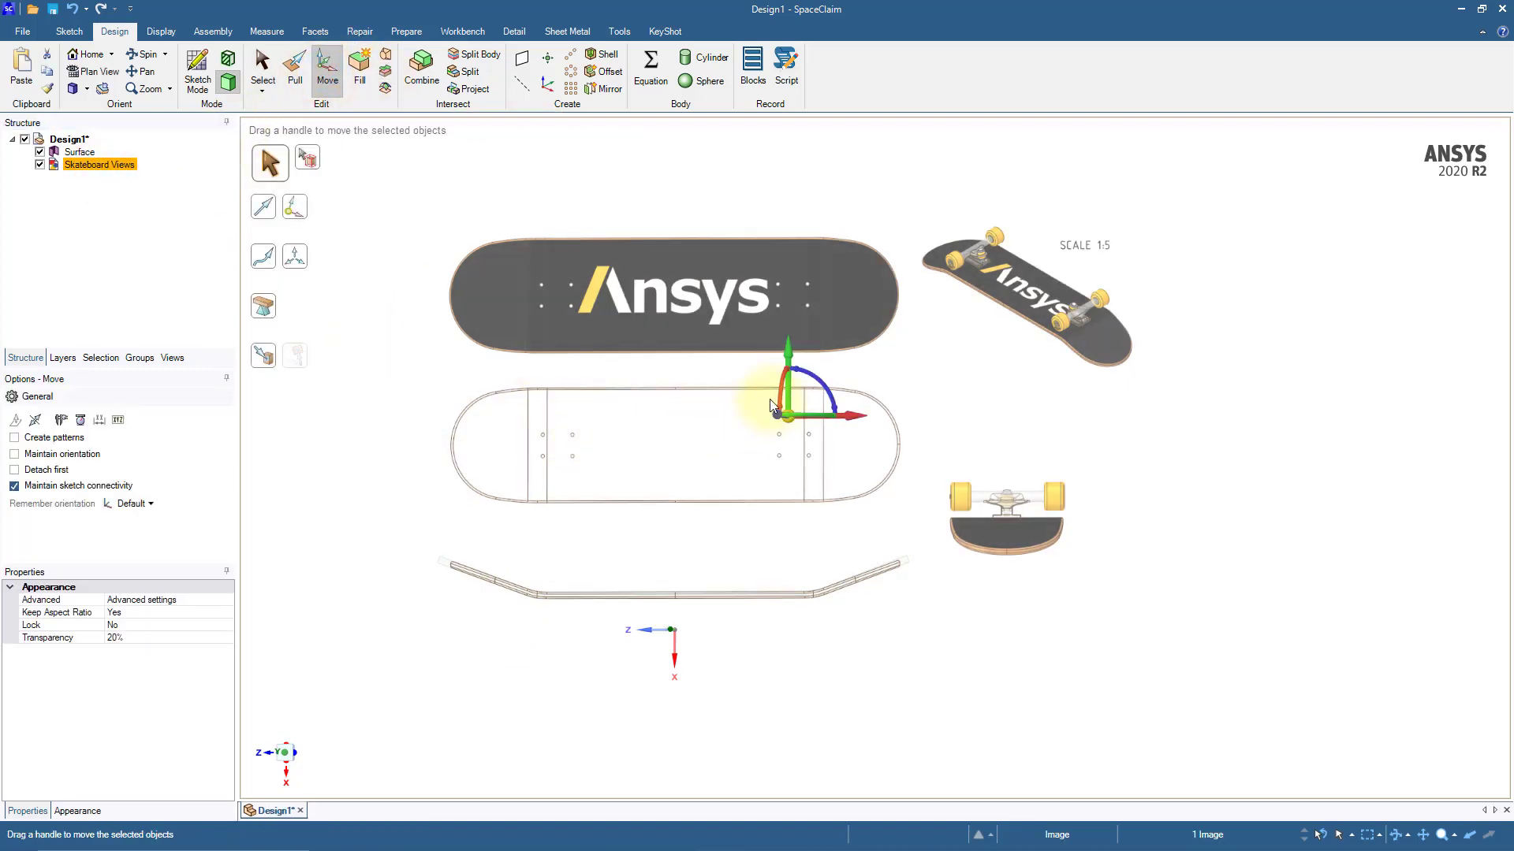
middle_click_drag(772, 390, 738, 389)
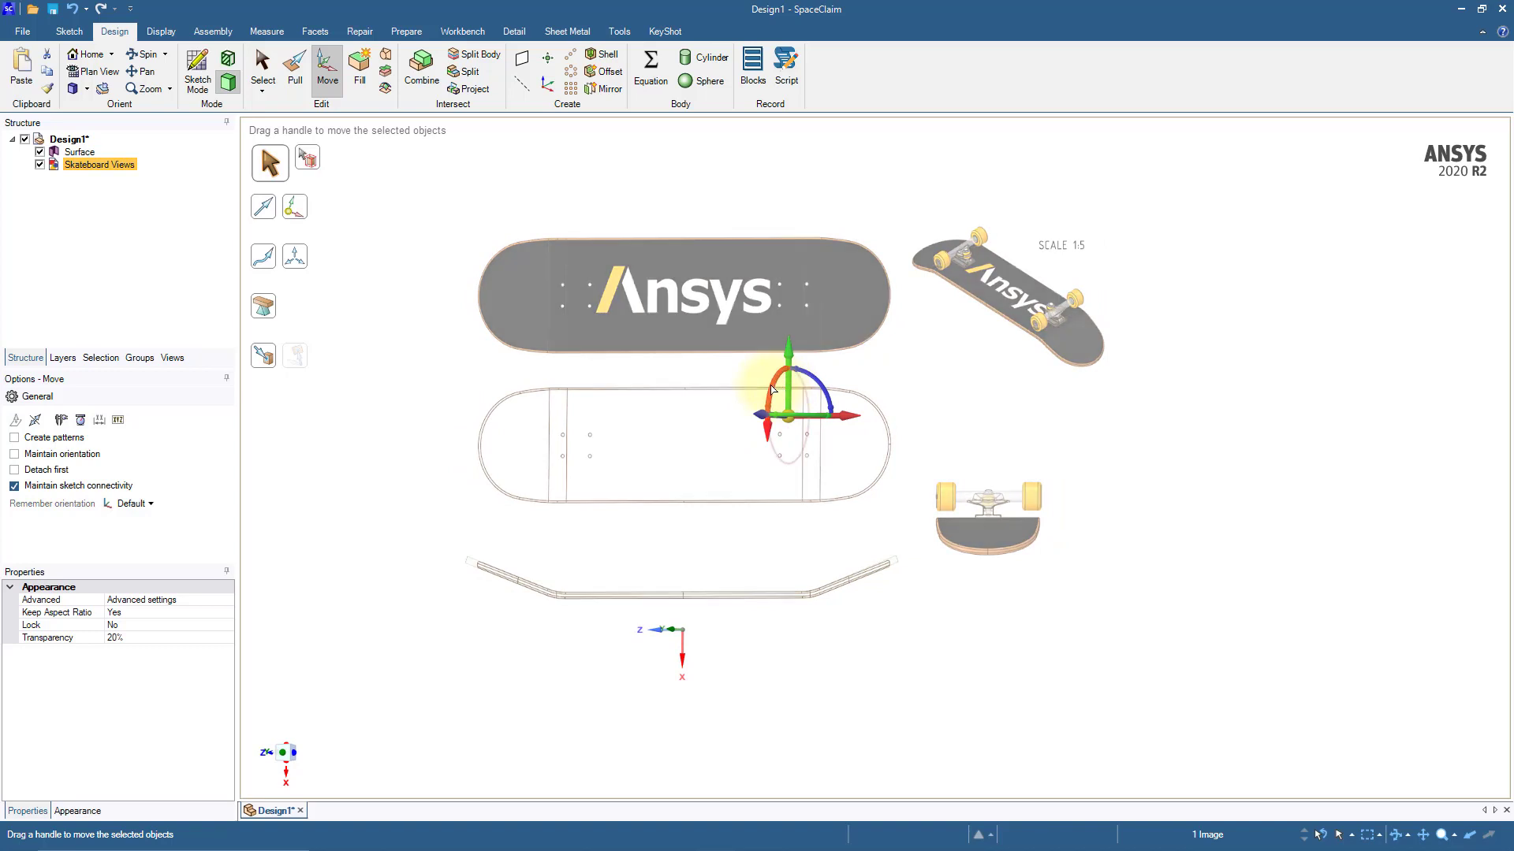
left_click_drag(773, 390, 771, 371)
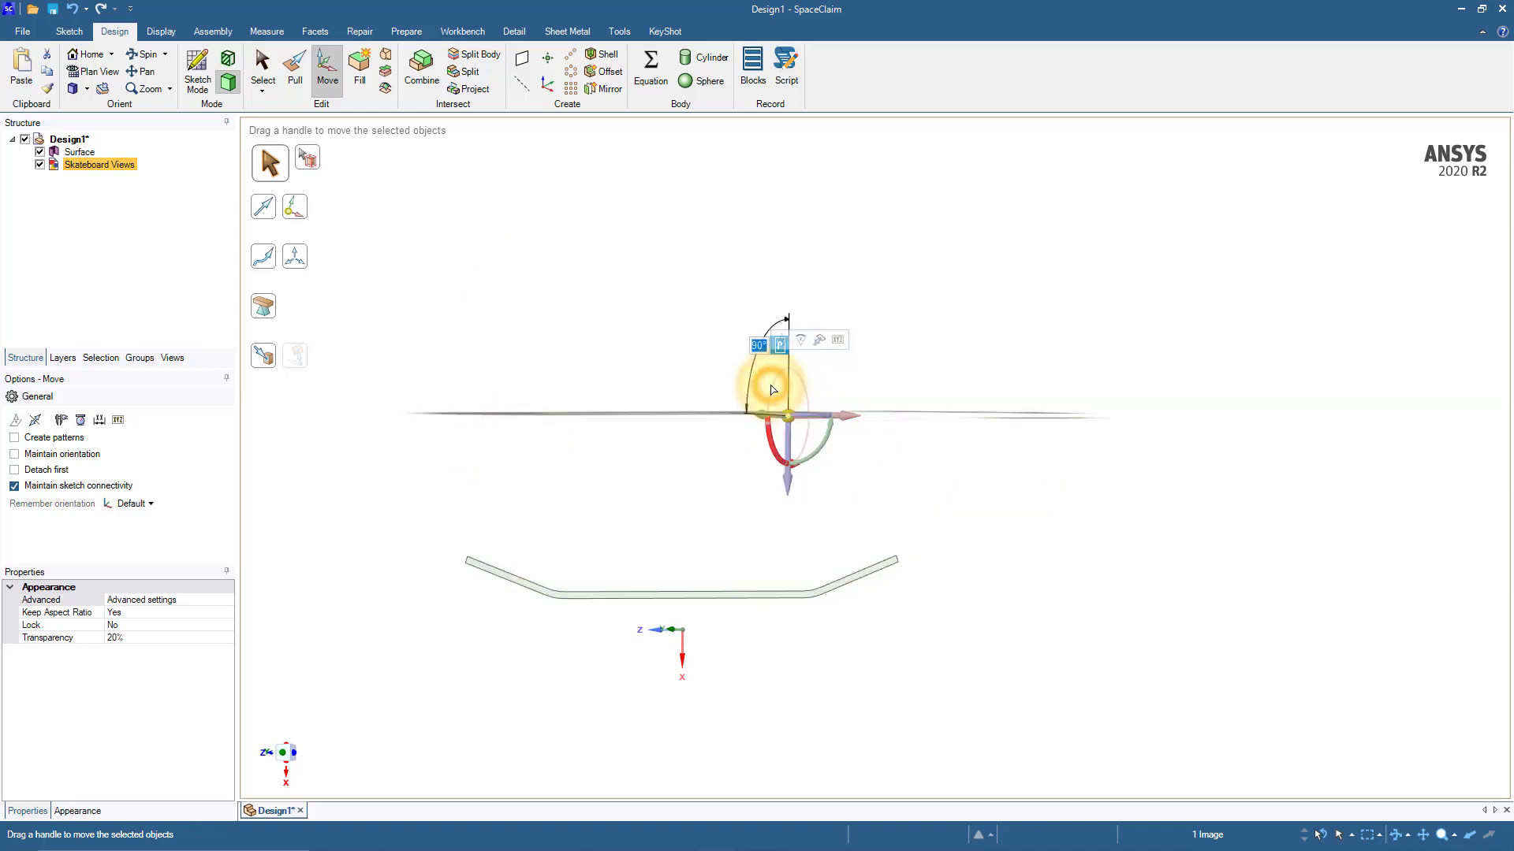
left_click(703, 507)
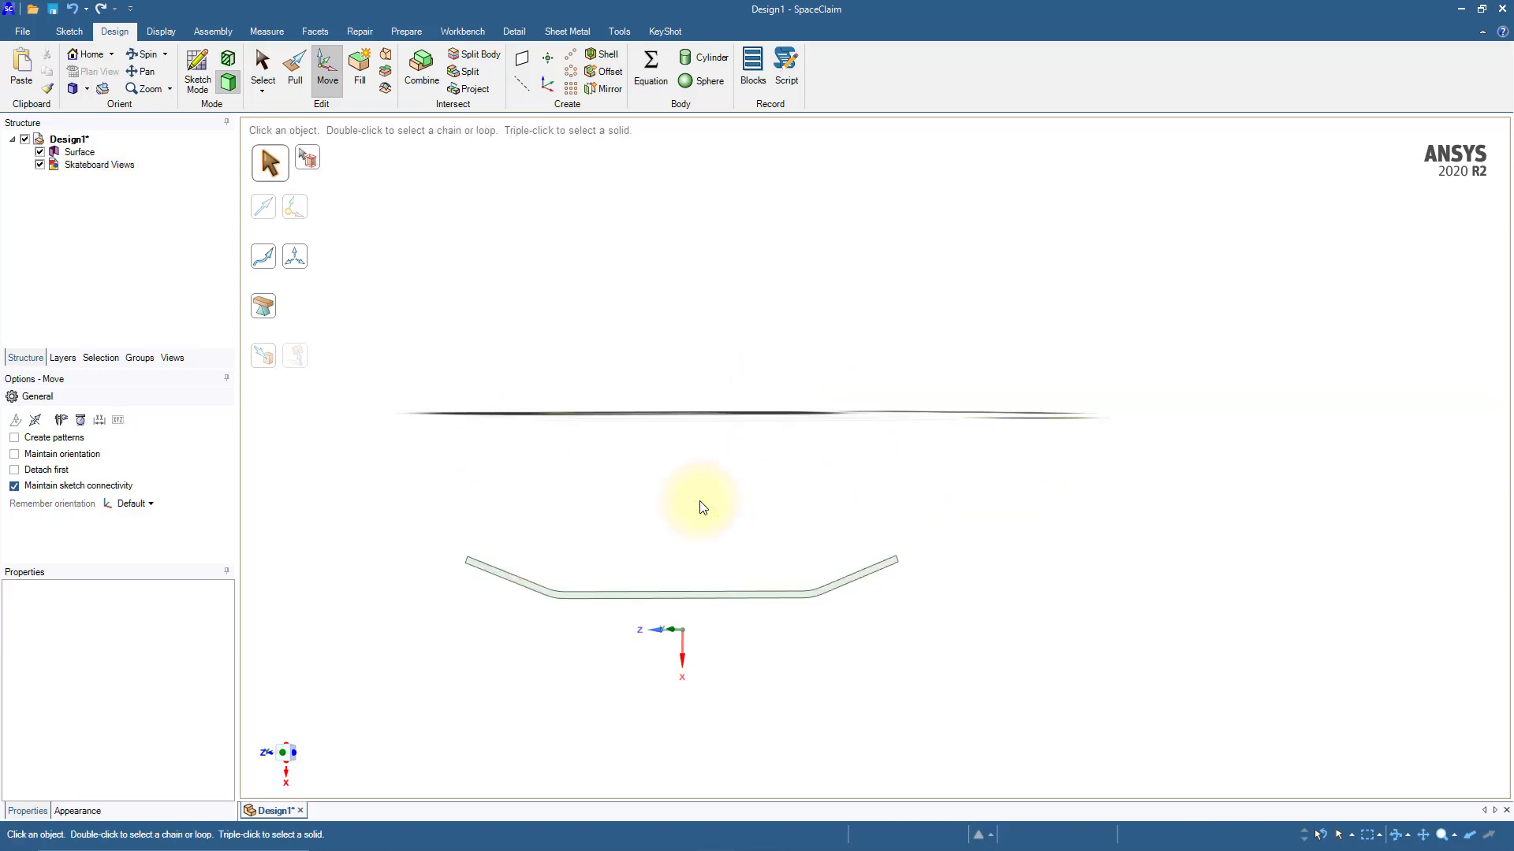
Step: Move the reference image about 50 mm upward along Y to centre its deck outline on the profile surface
left_click(287, 777)
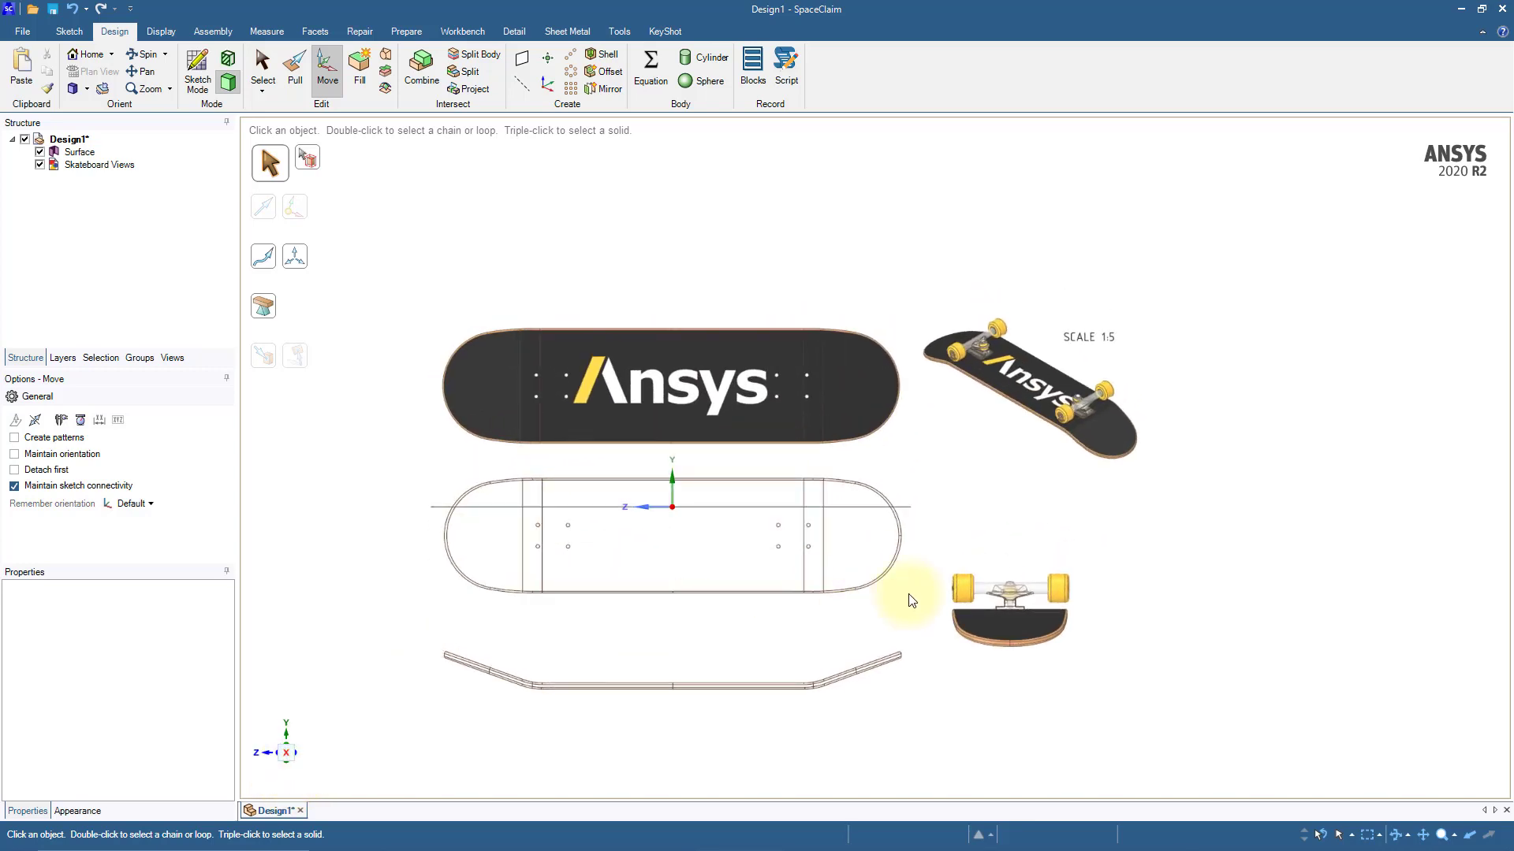
left_click(928, 549)
scroll(934, 505, "up", 5)
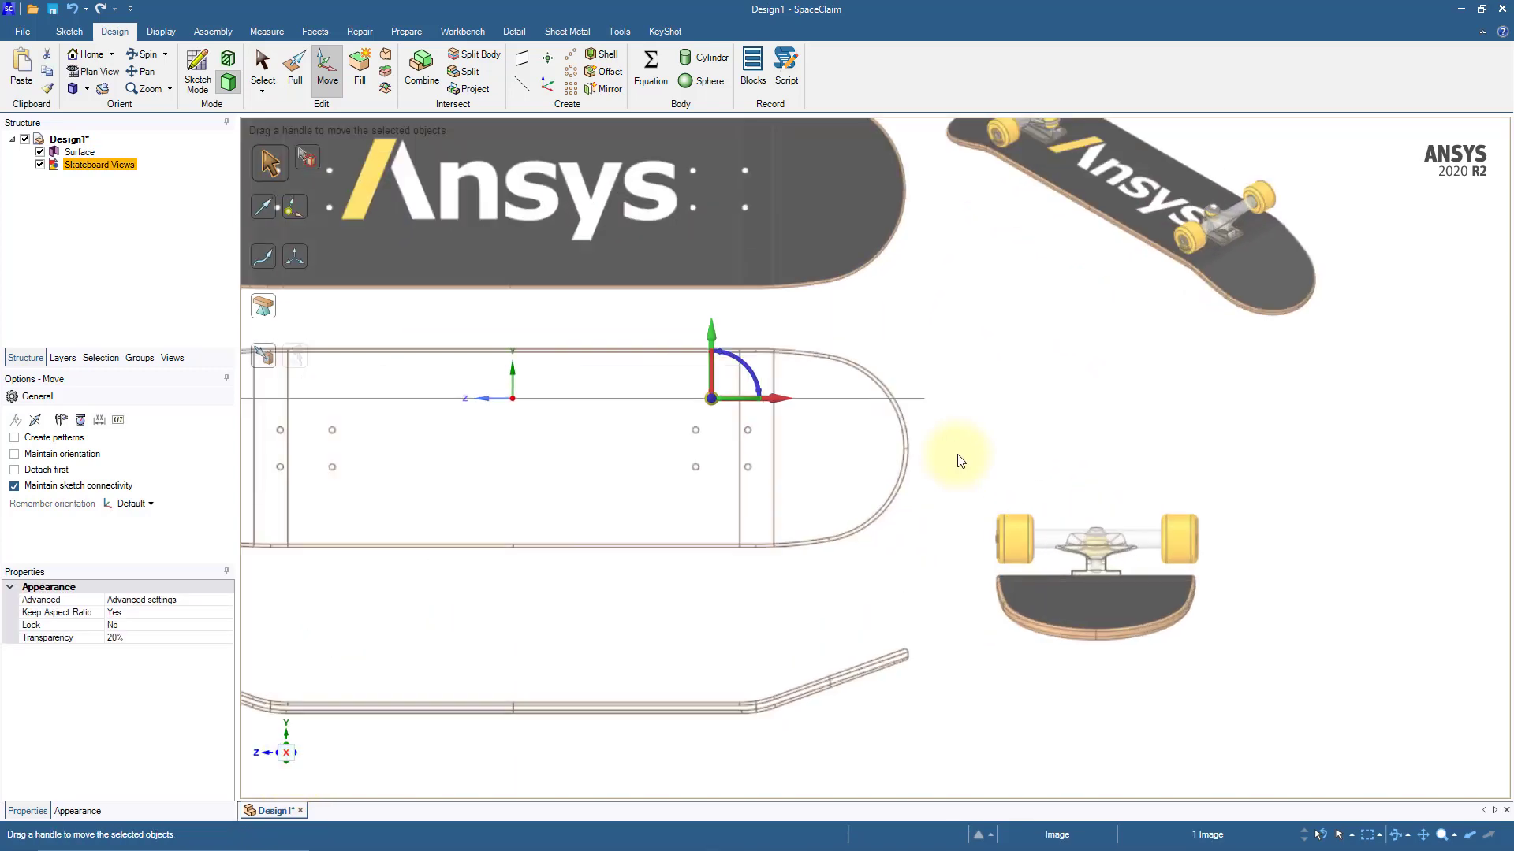
middle_click_drag(944, 447, 1188, 451, "ctrl")
left_click_drag(852, 313, 850, 246)
scroll(1136, 347, "up", 3)
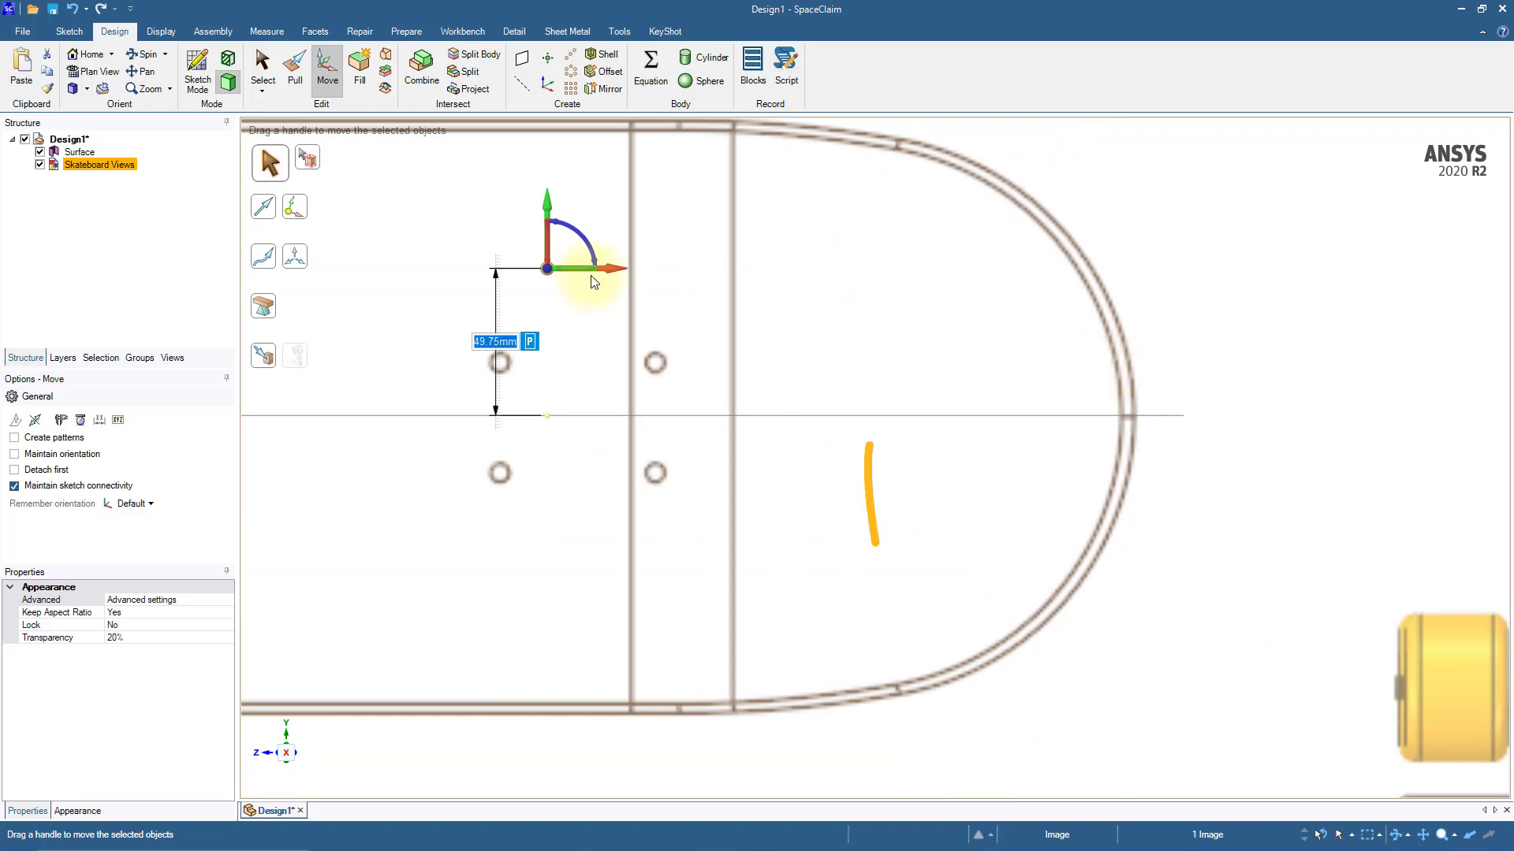
left_click_drag(547, 206, 550, 204)
key("d")
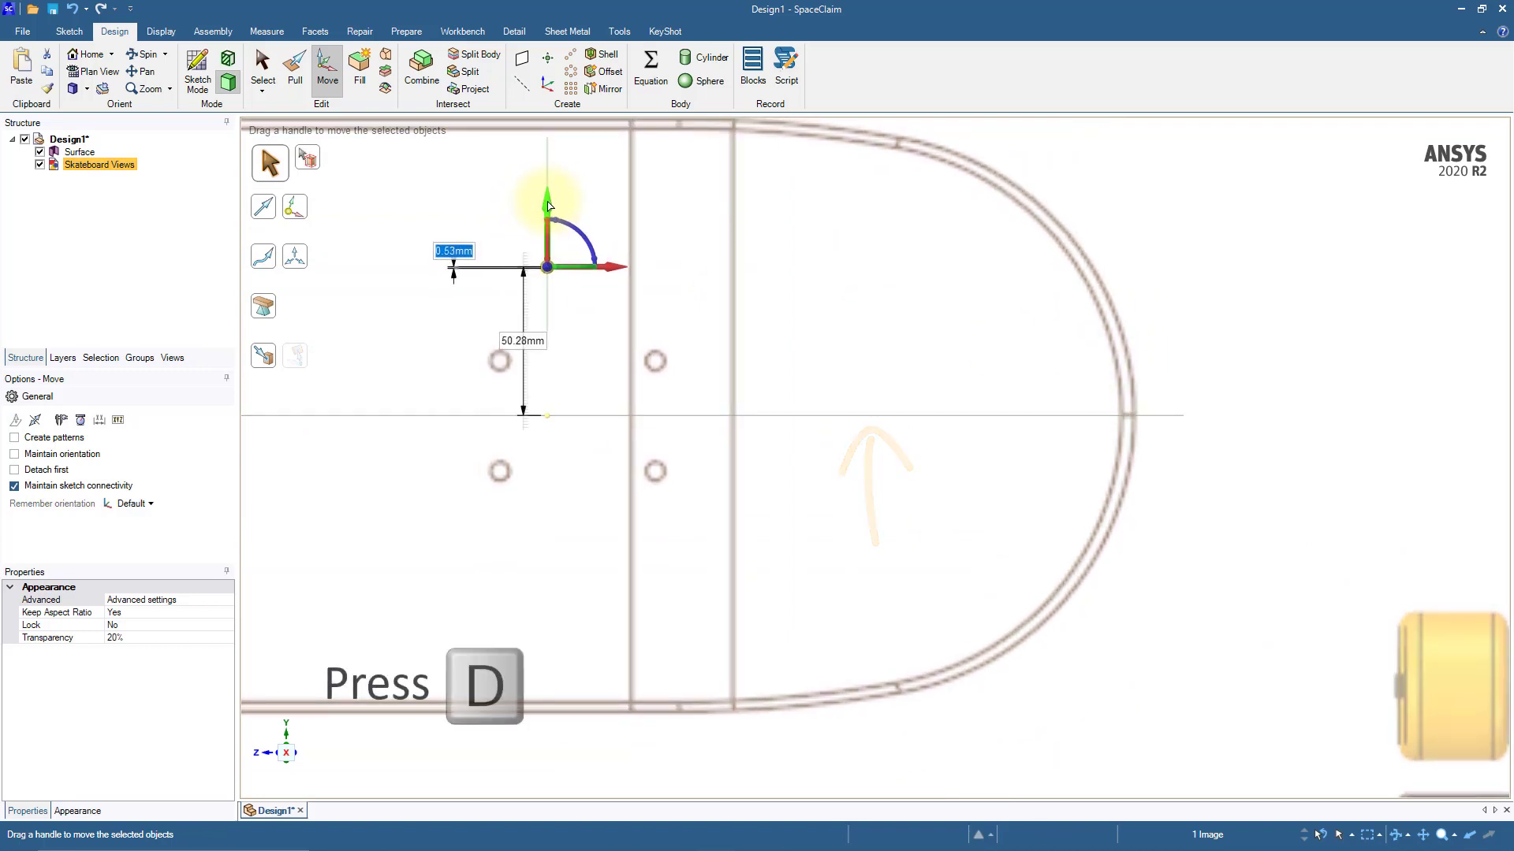
Step: Pull the profile surface symmetrically to both sides into a solid about 259 mm wide, covering the deck outline
scroll(549, 206, "down", 5)
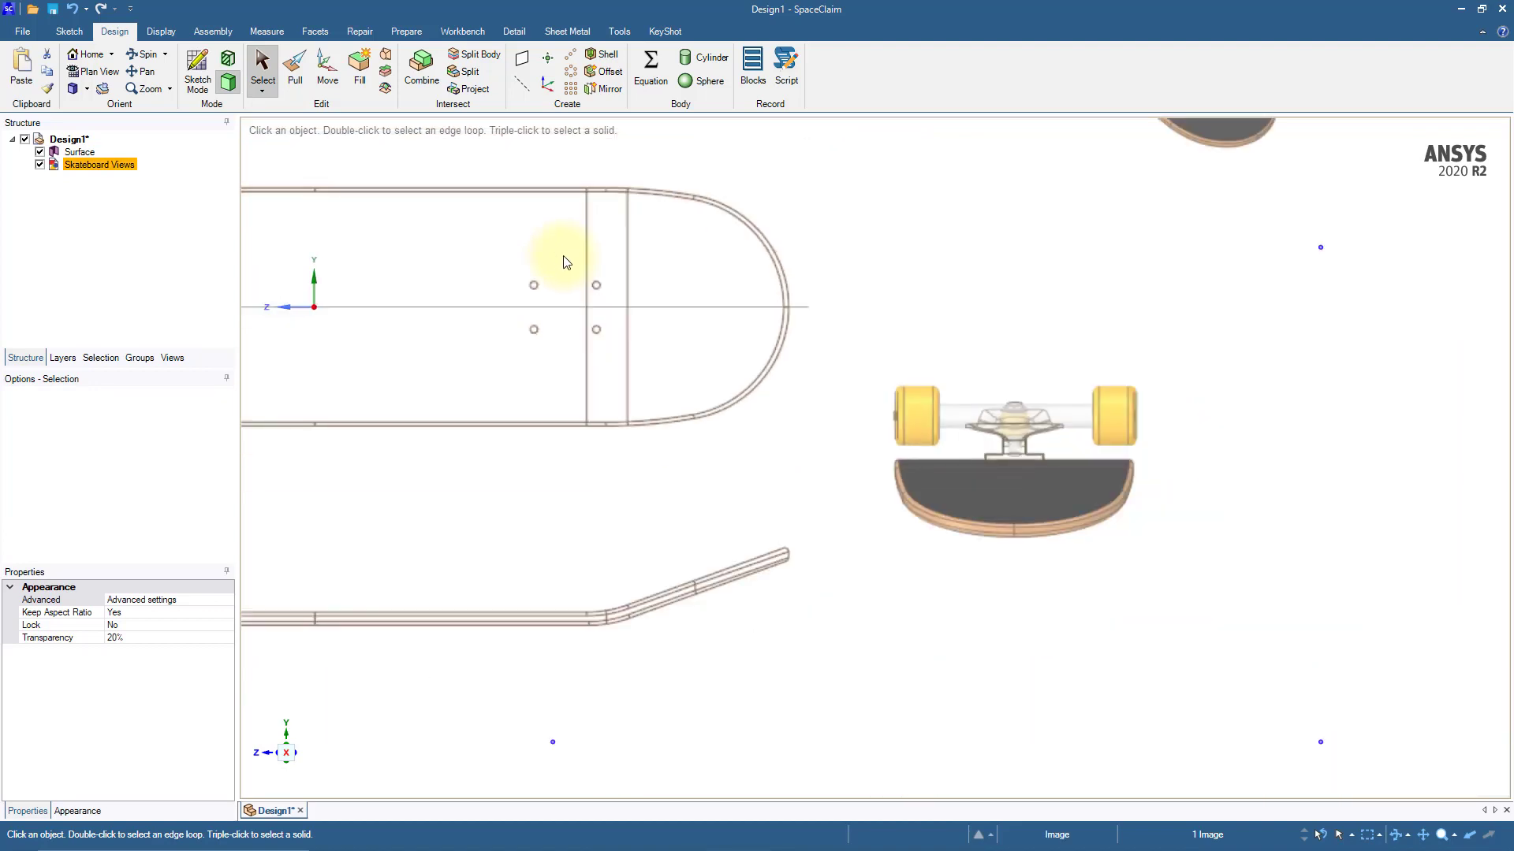
middle_click_drag(566, 259, 1076, 353, "shift")
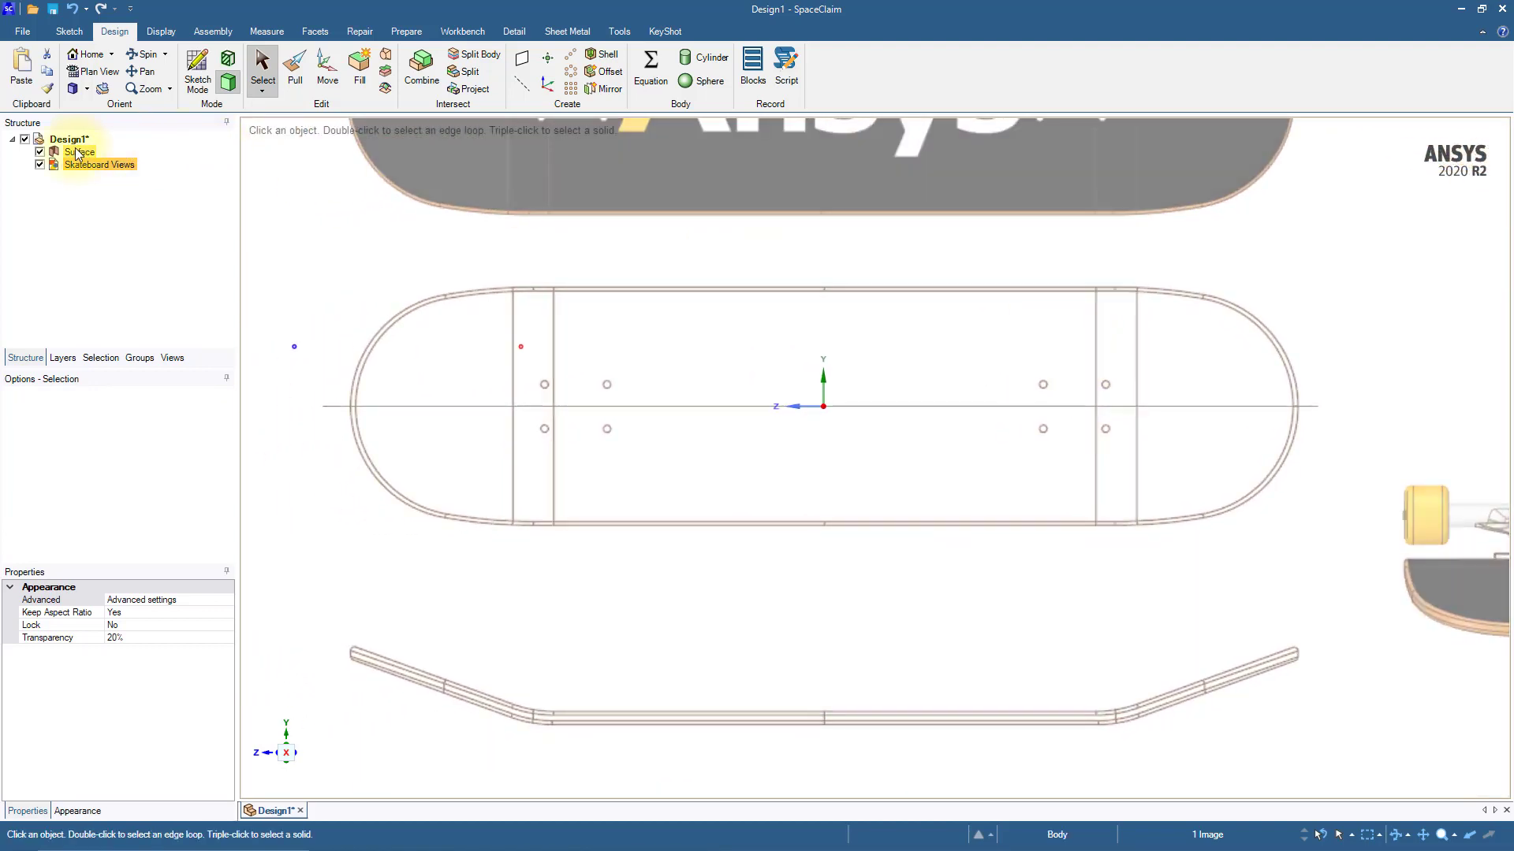
left_click(79, 152)
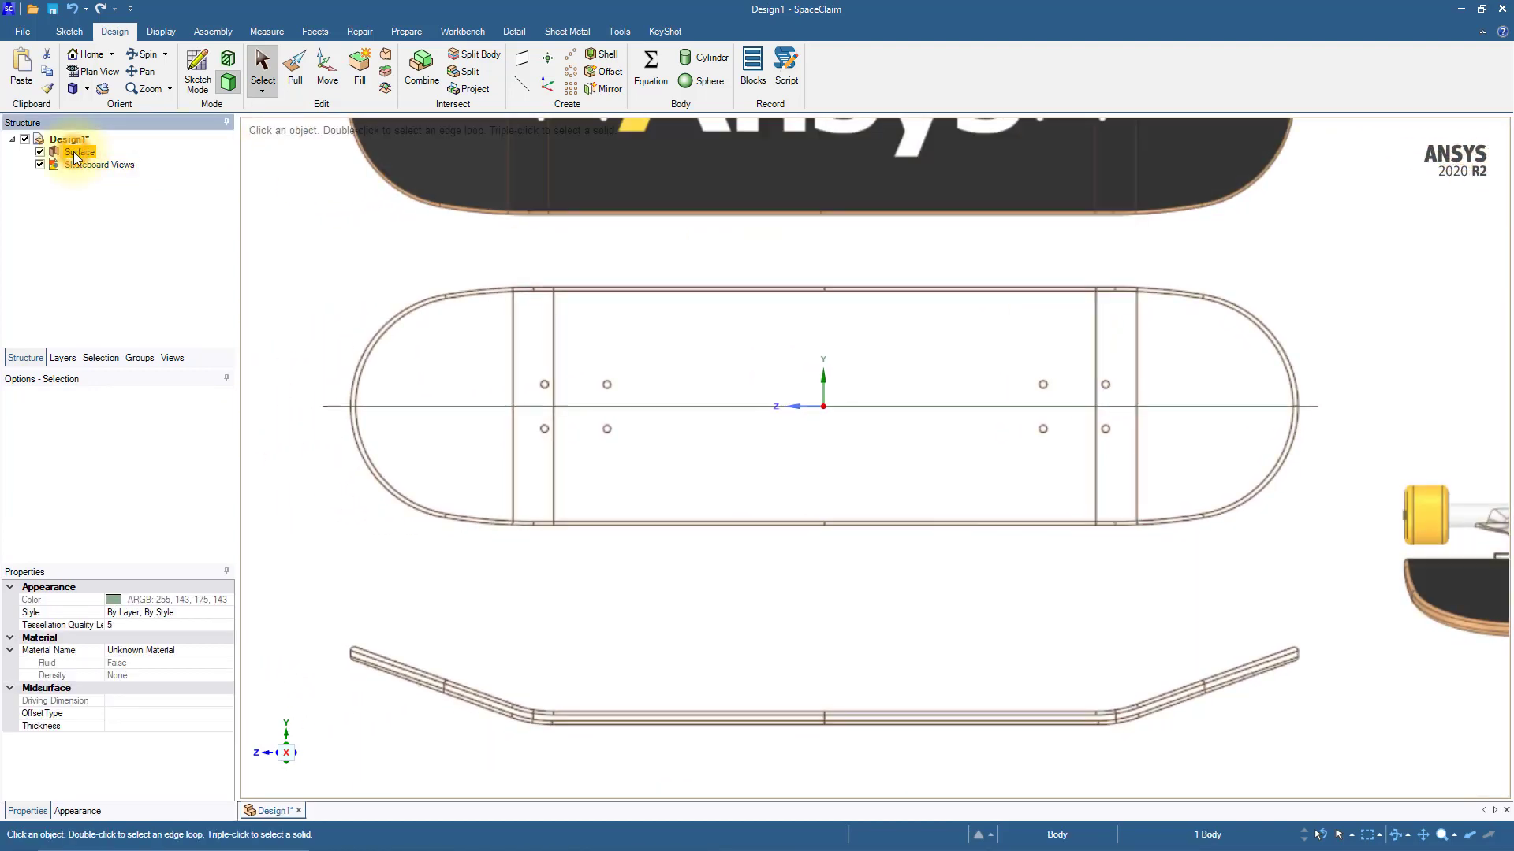
left_click(297, 72)
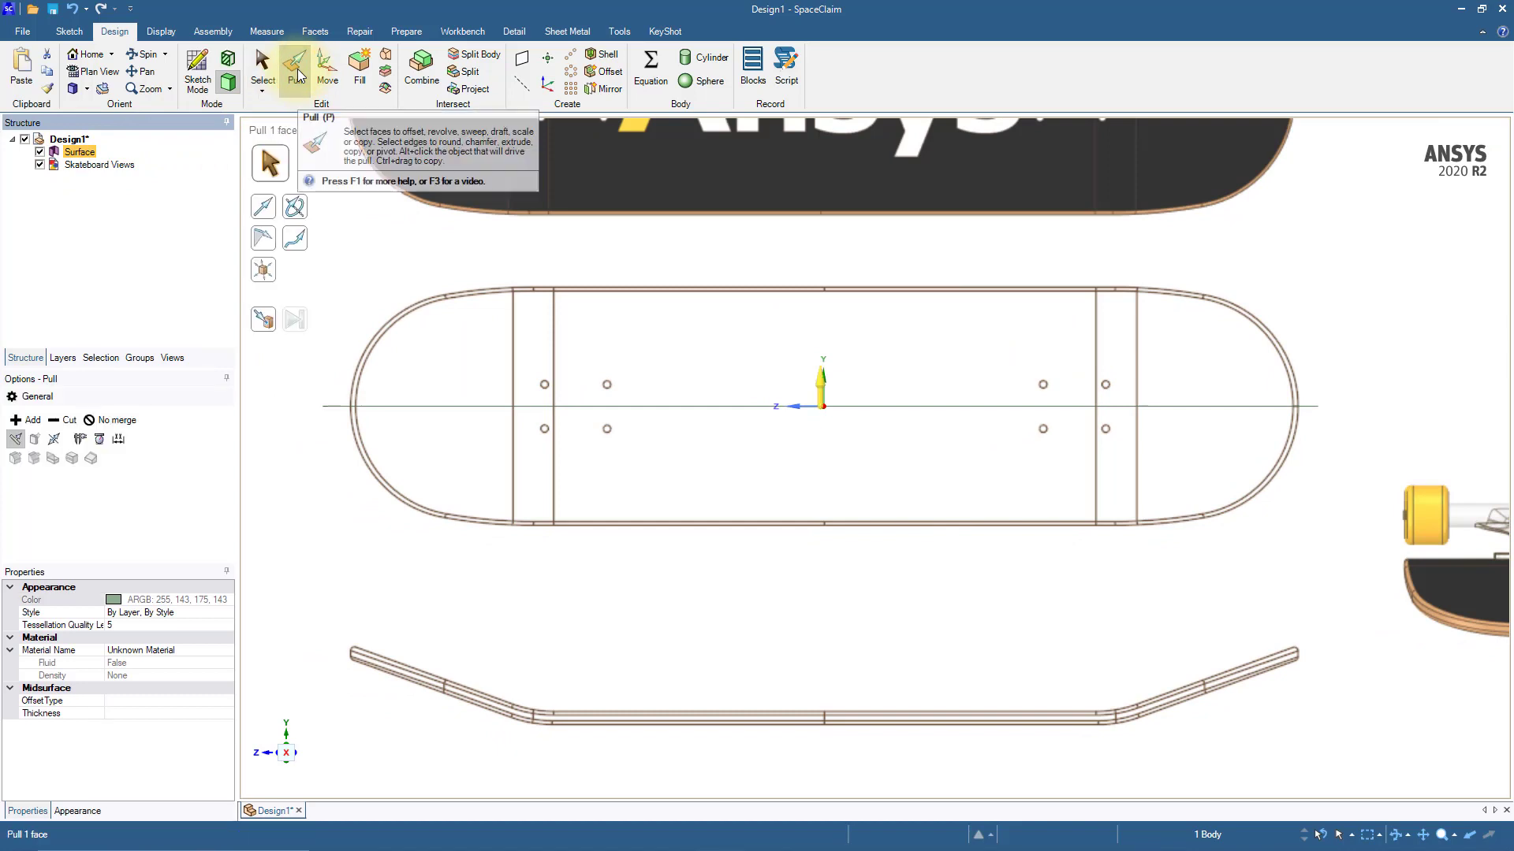
left_click(53, 439)
left_click_drag(889, 489, 919, 335)
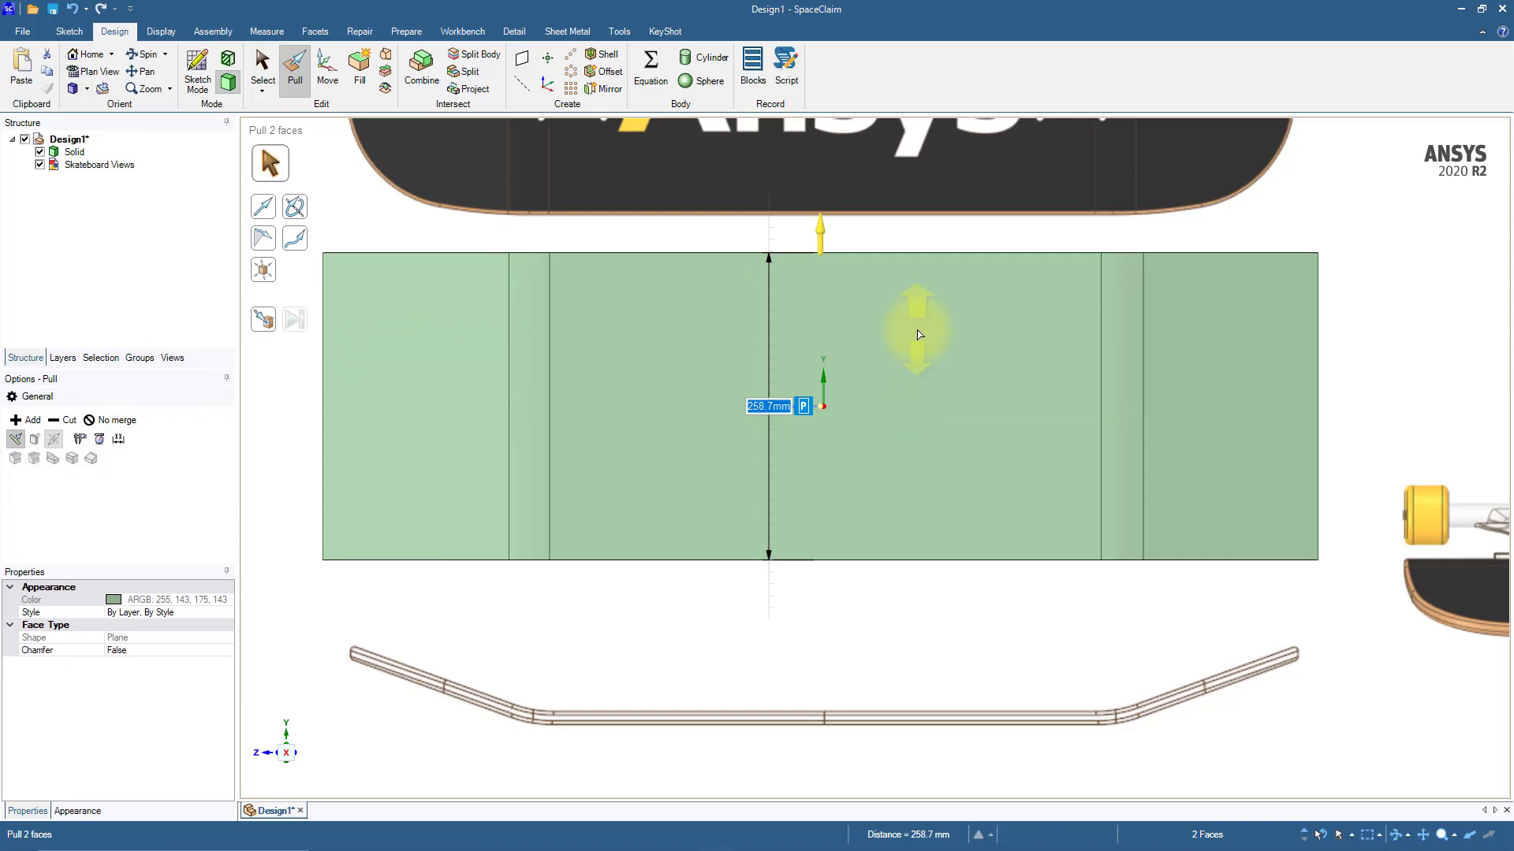
key("Escape")
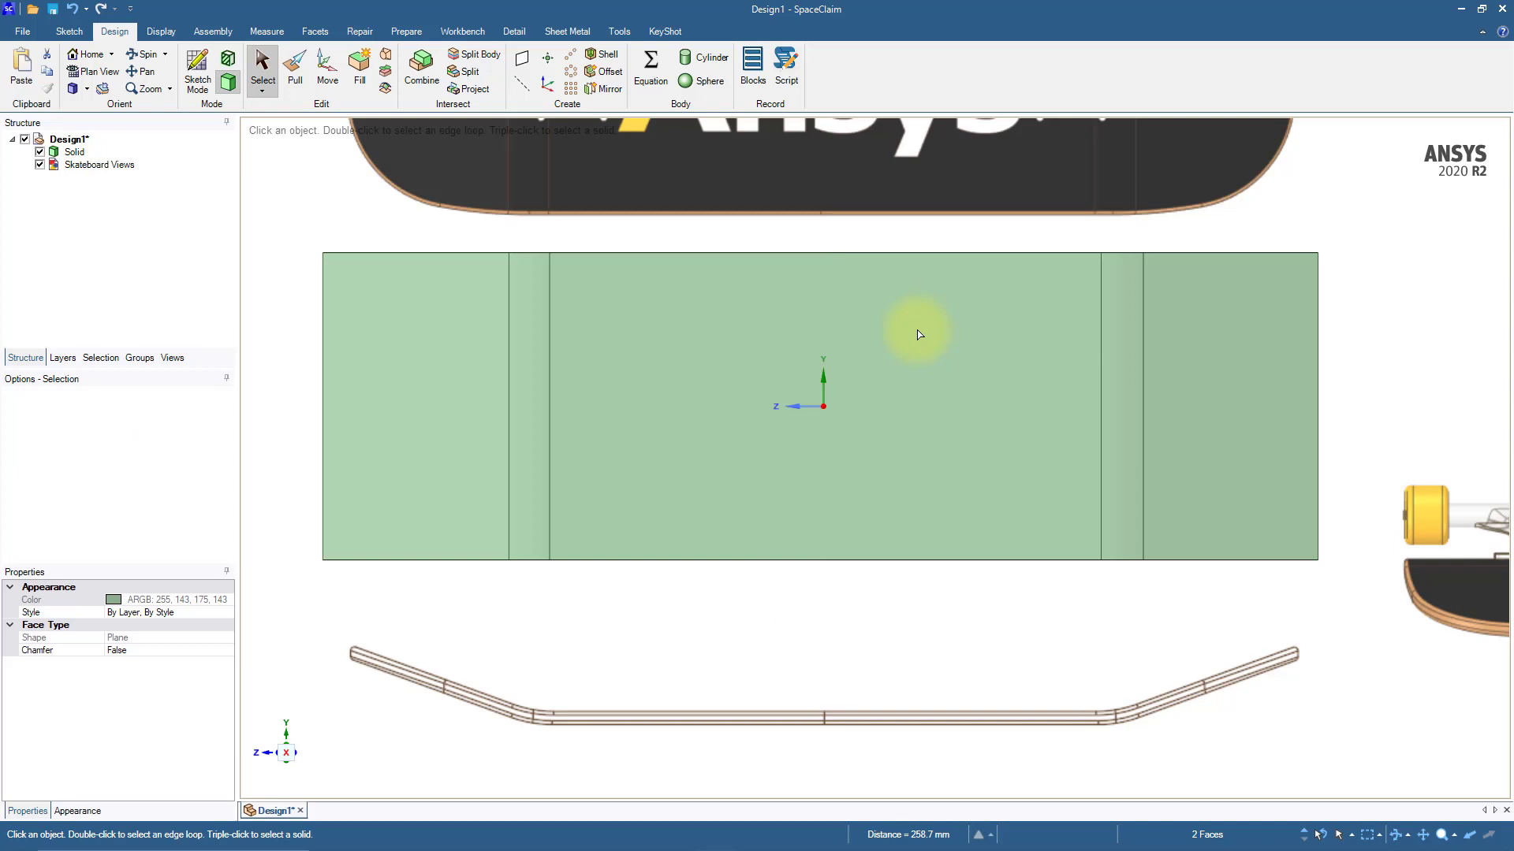
Step: Override the solid's display style to transparent
left_click(1245, 389)
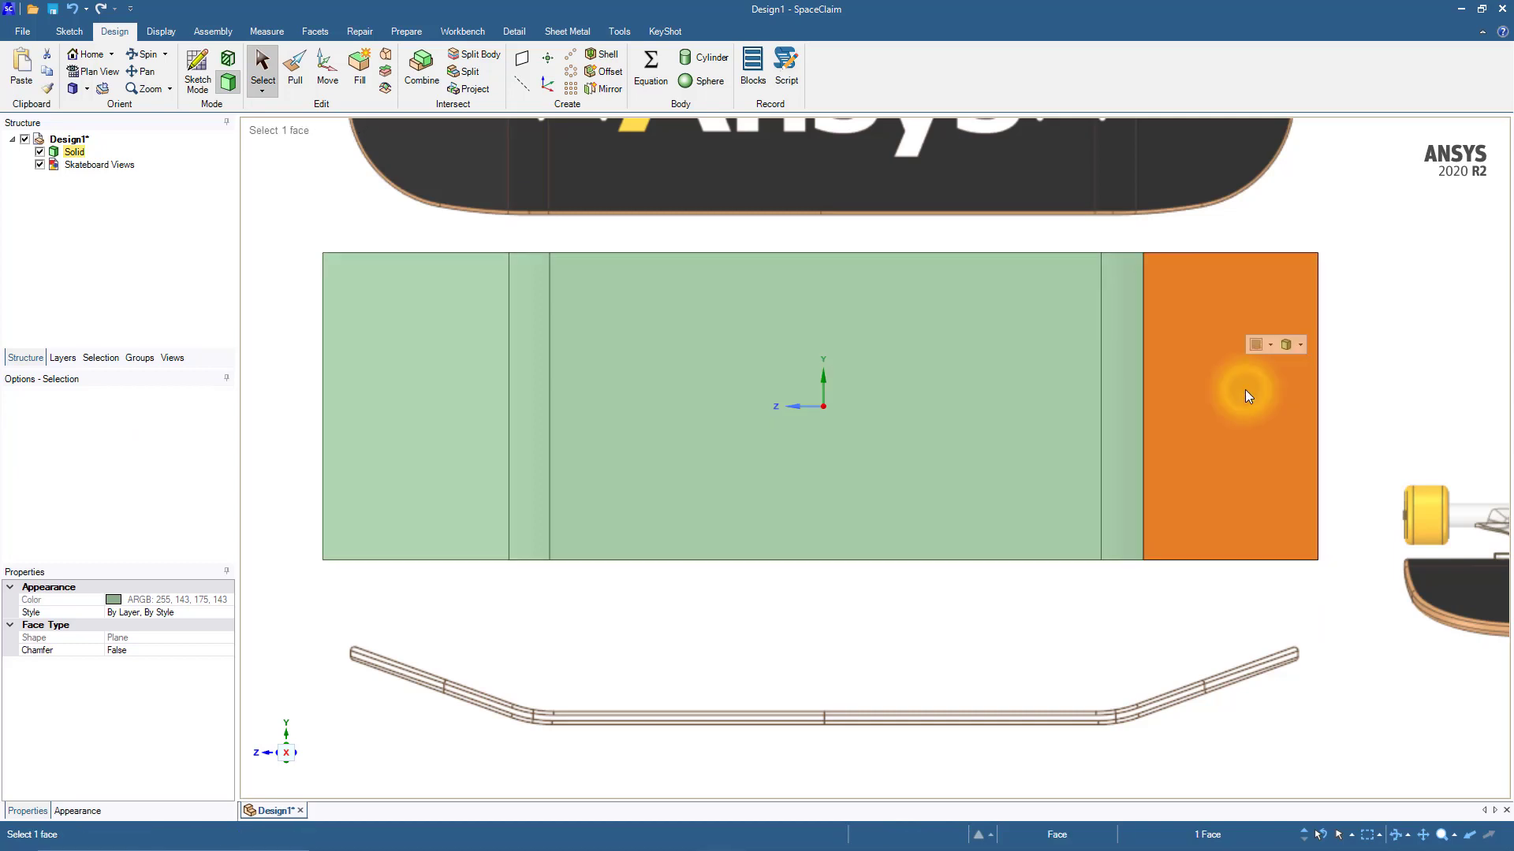
left_click(1299, 347)
left_click(1312, 361)
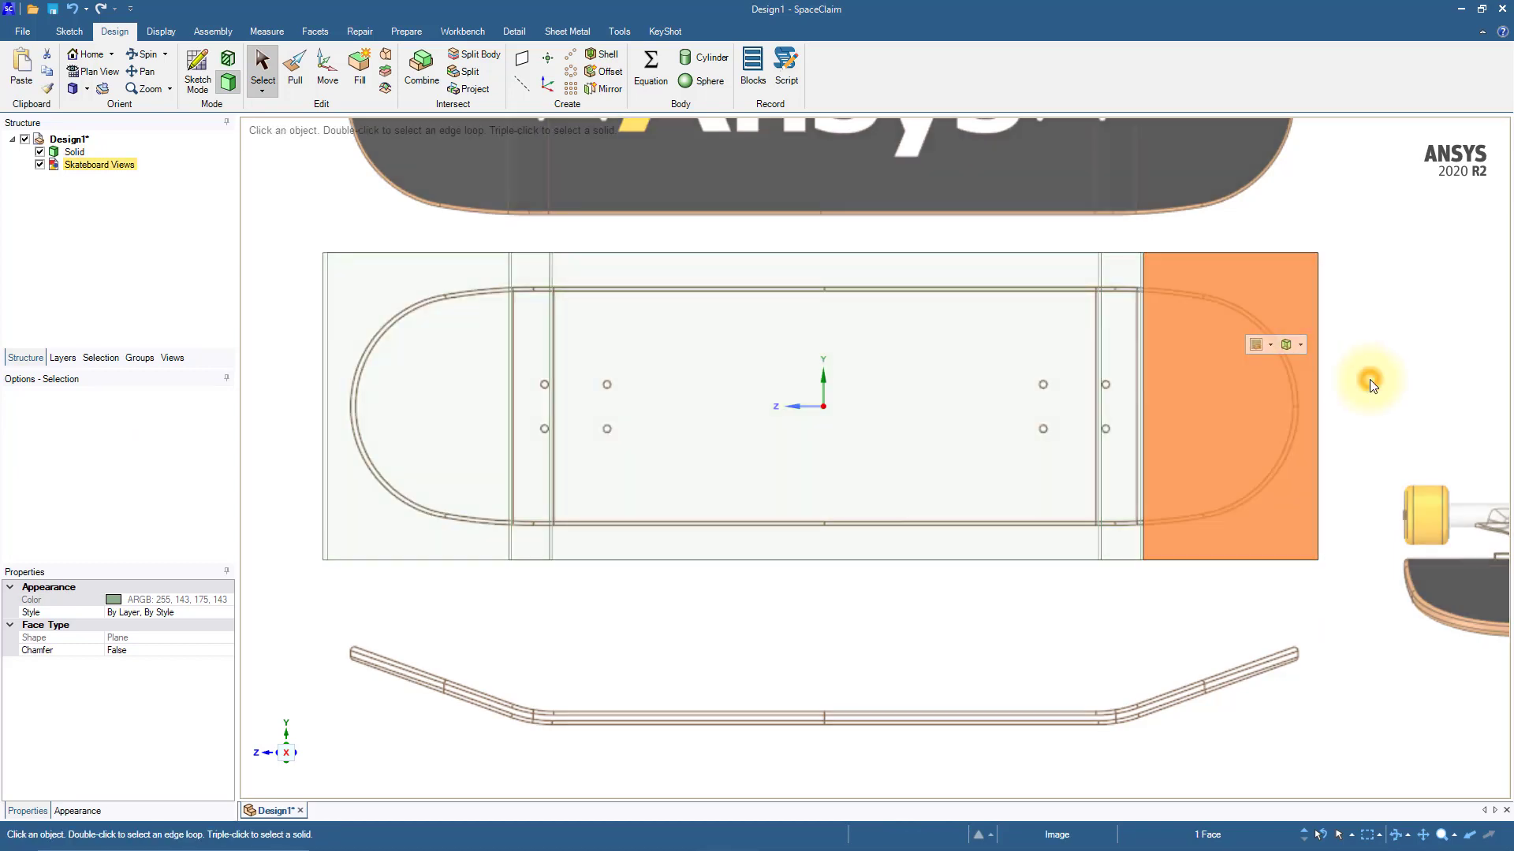
Step: Start a new sketch on the plane of the reference image
left_click(1370, 383)
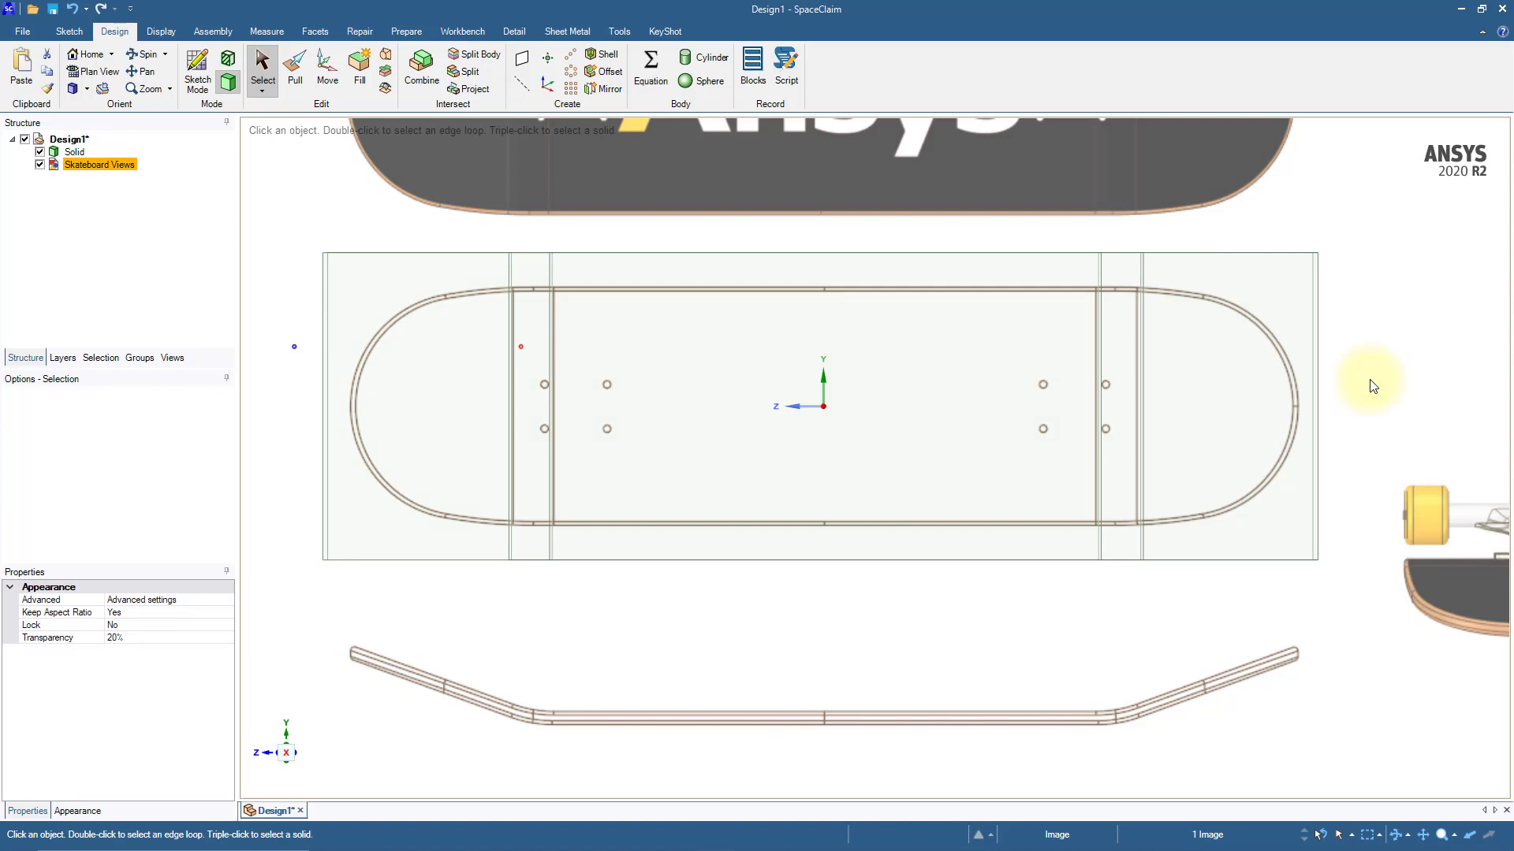
left_click(198, 75)
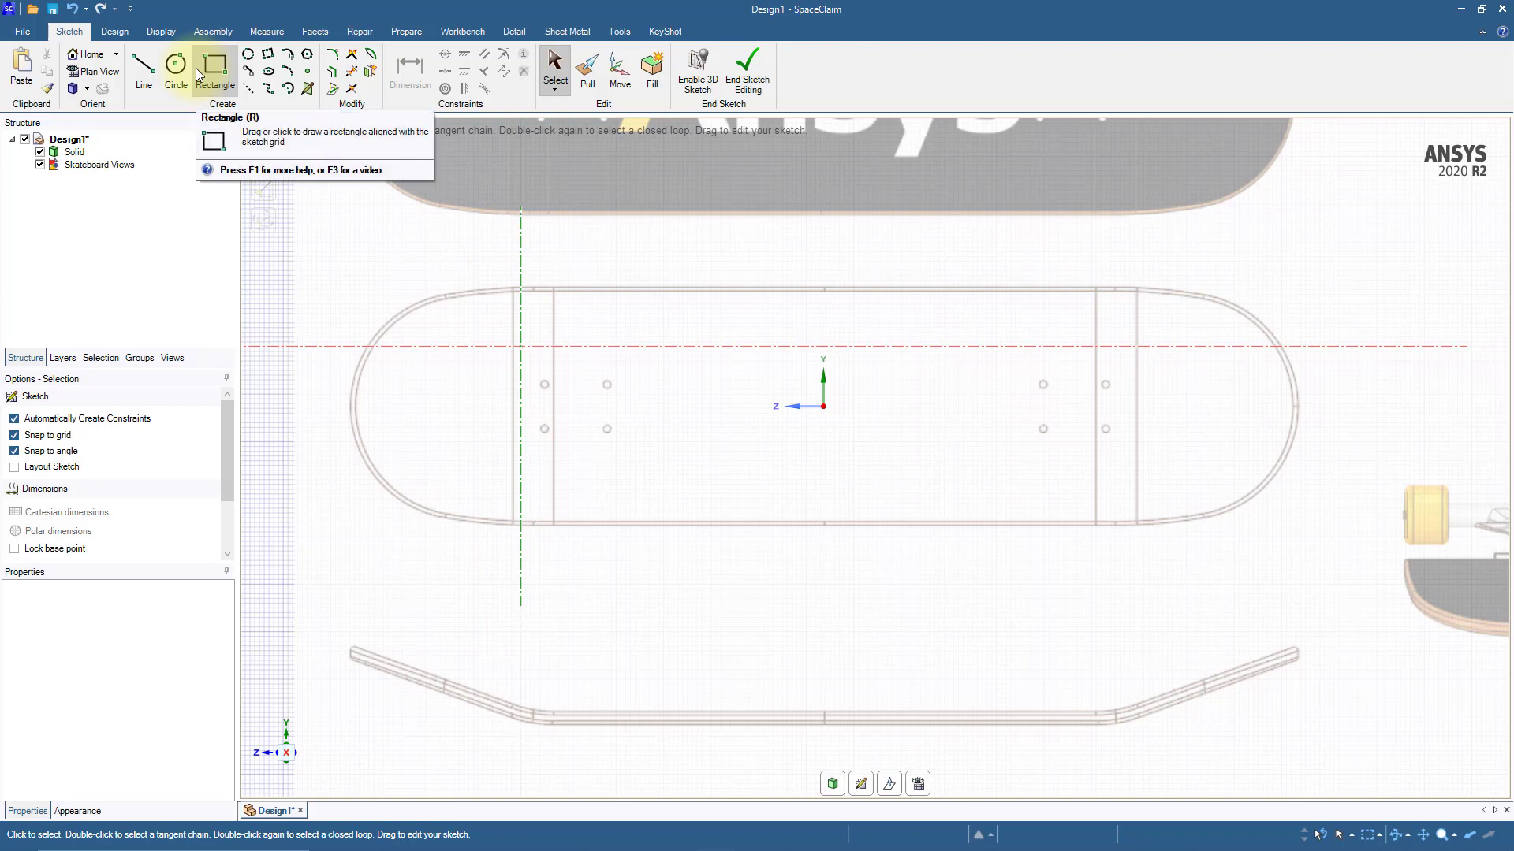
Step: Draw a horizontal construction line defined from its center at the origin, extending just past both ends of the deck outline
left_click(249, 92)
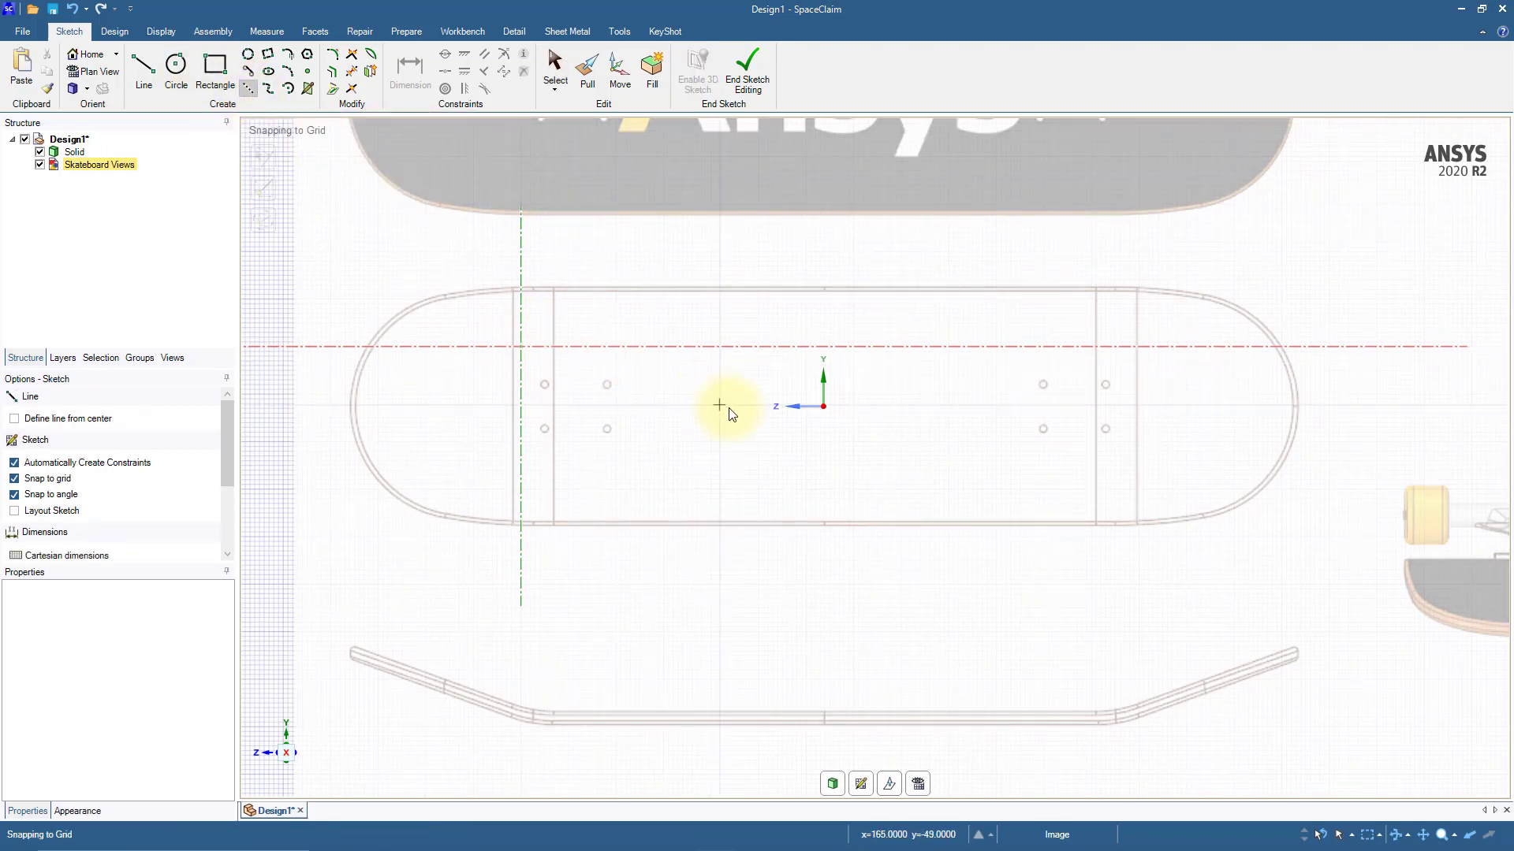
scroll(806, 418, "up", 2)
left_click(14, 419)
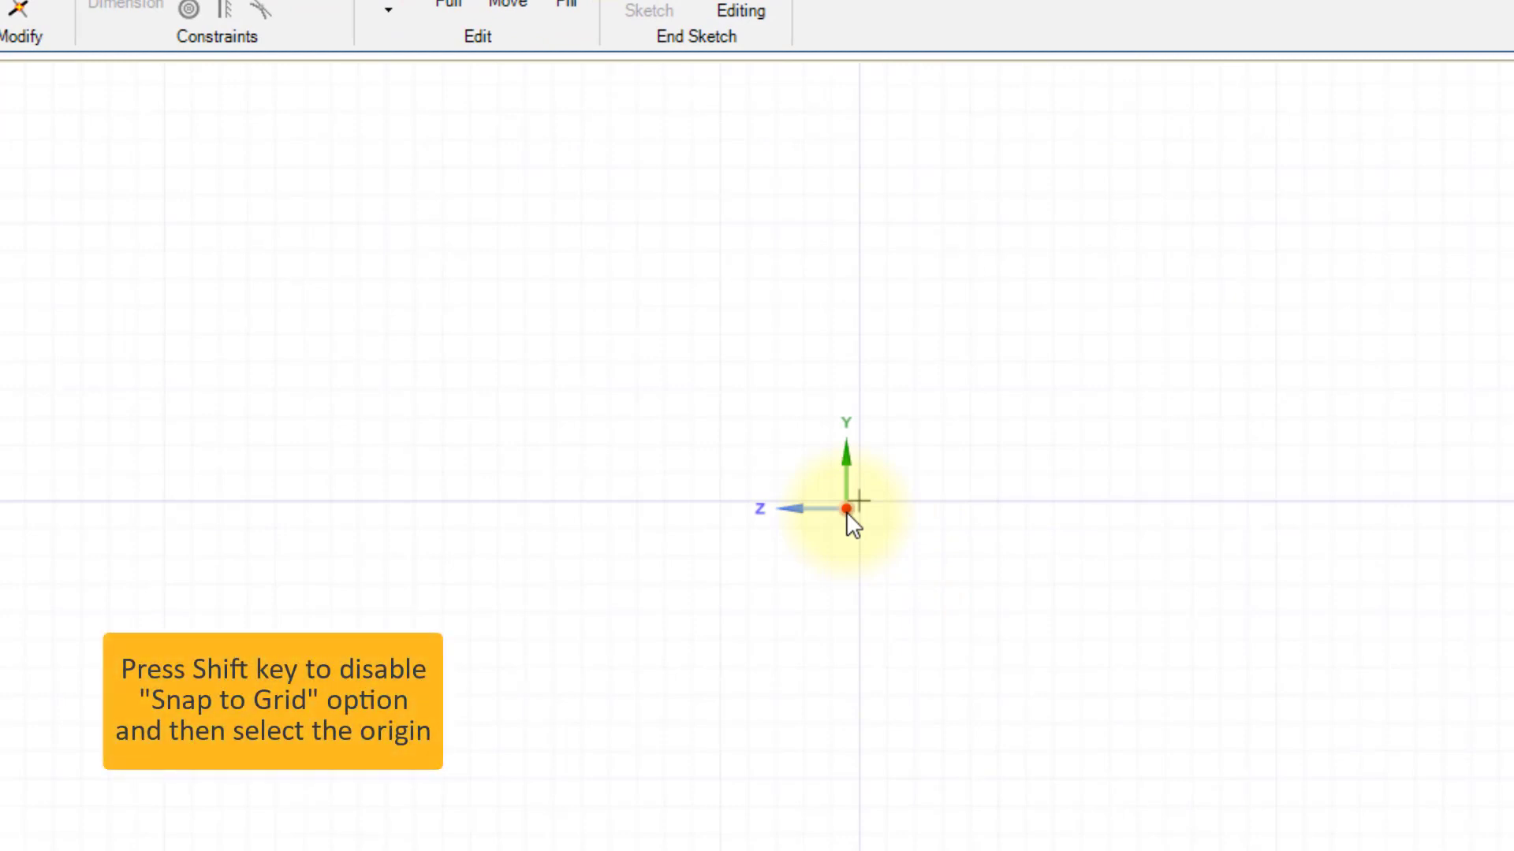
key("shift")
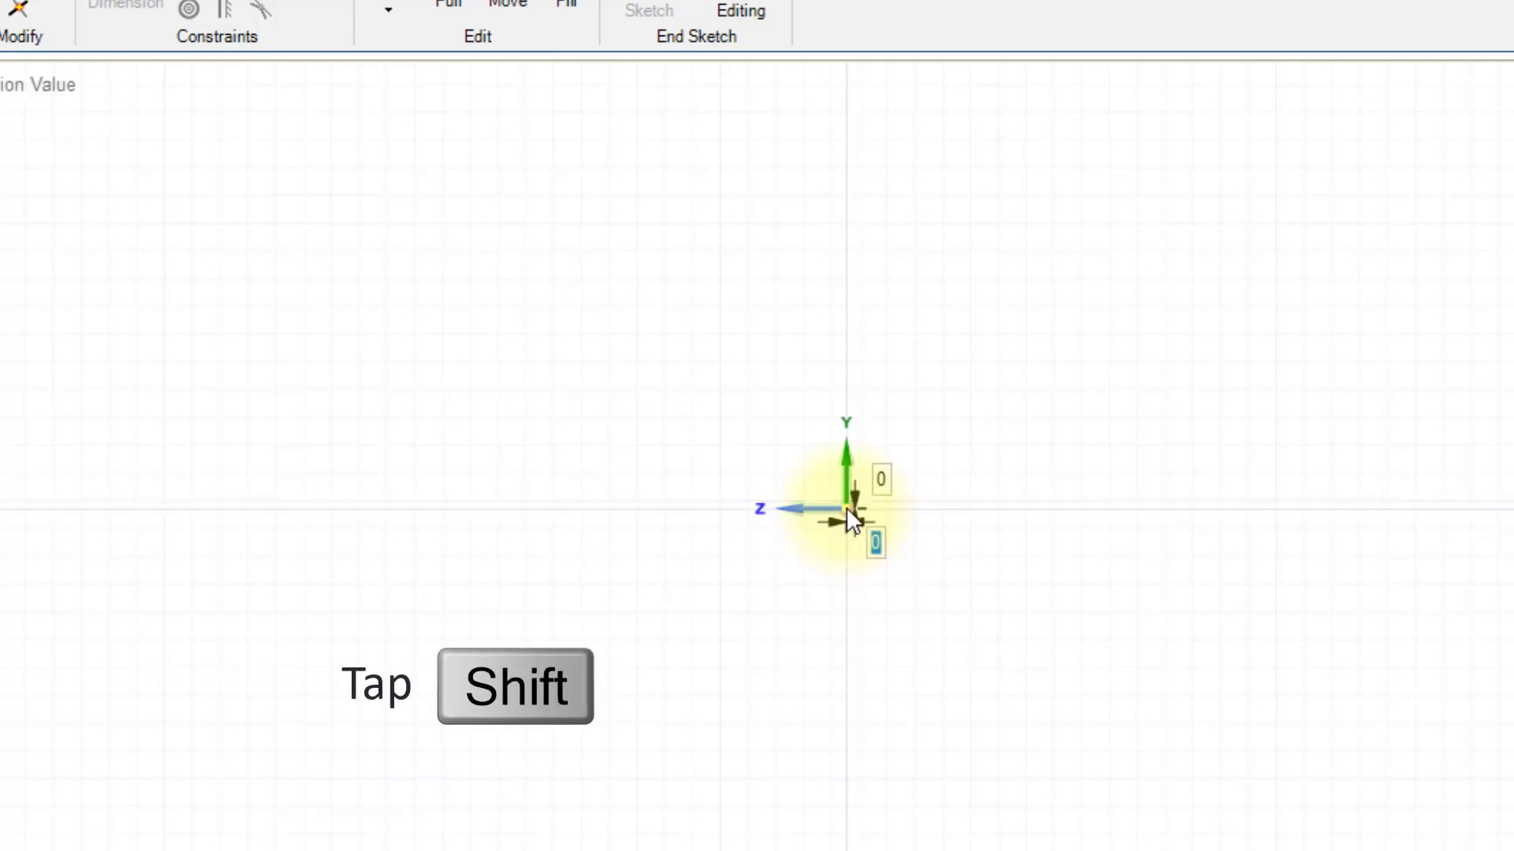
left_click(846, 509)
scroll(1025, 506, "down", 8)
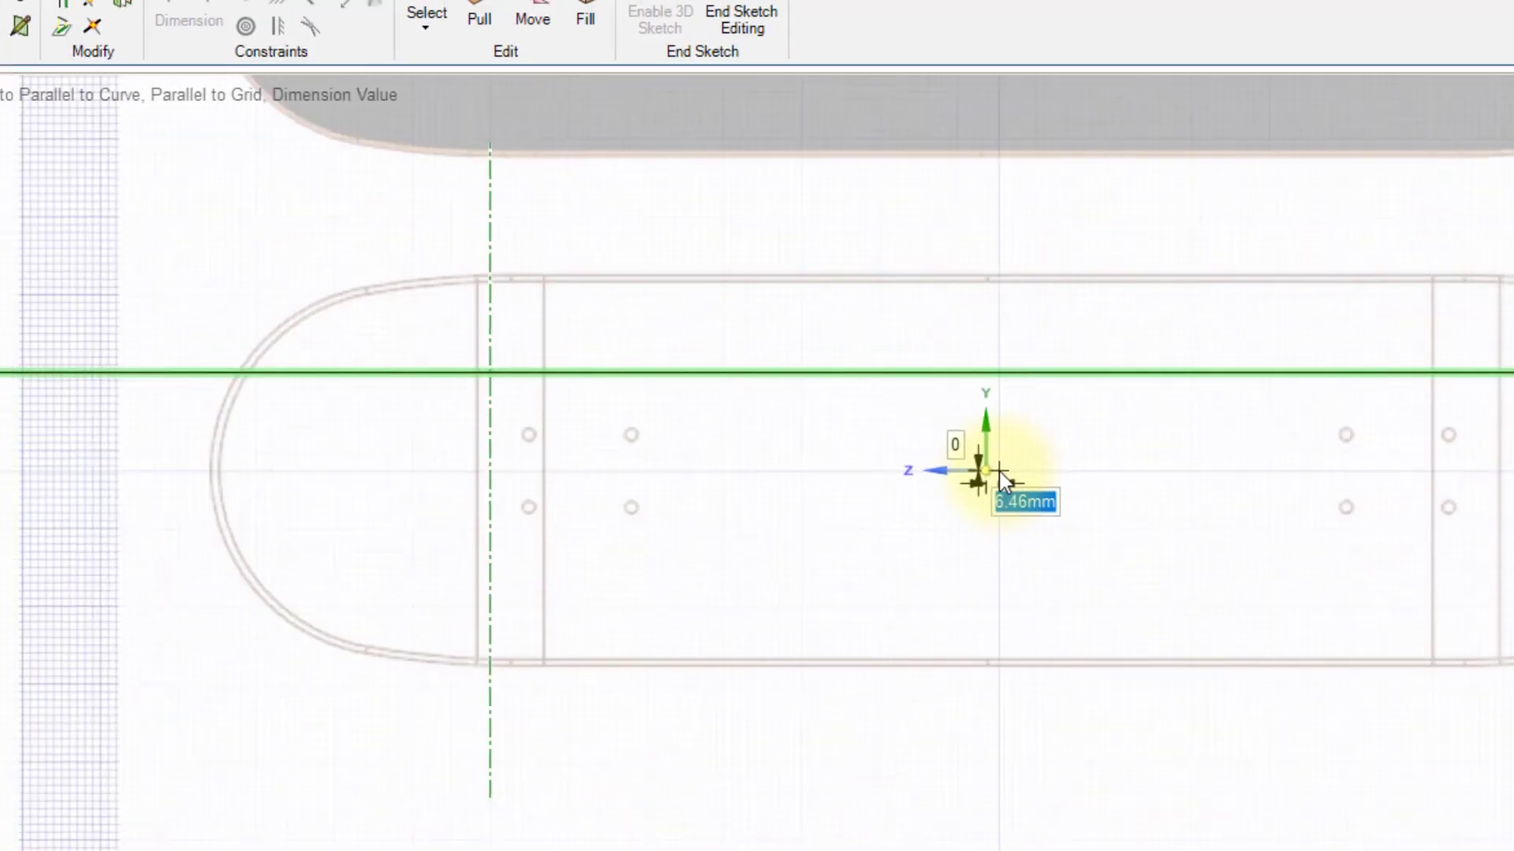
left_click(1392, 361)
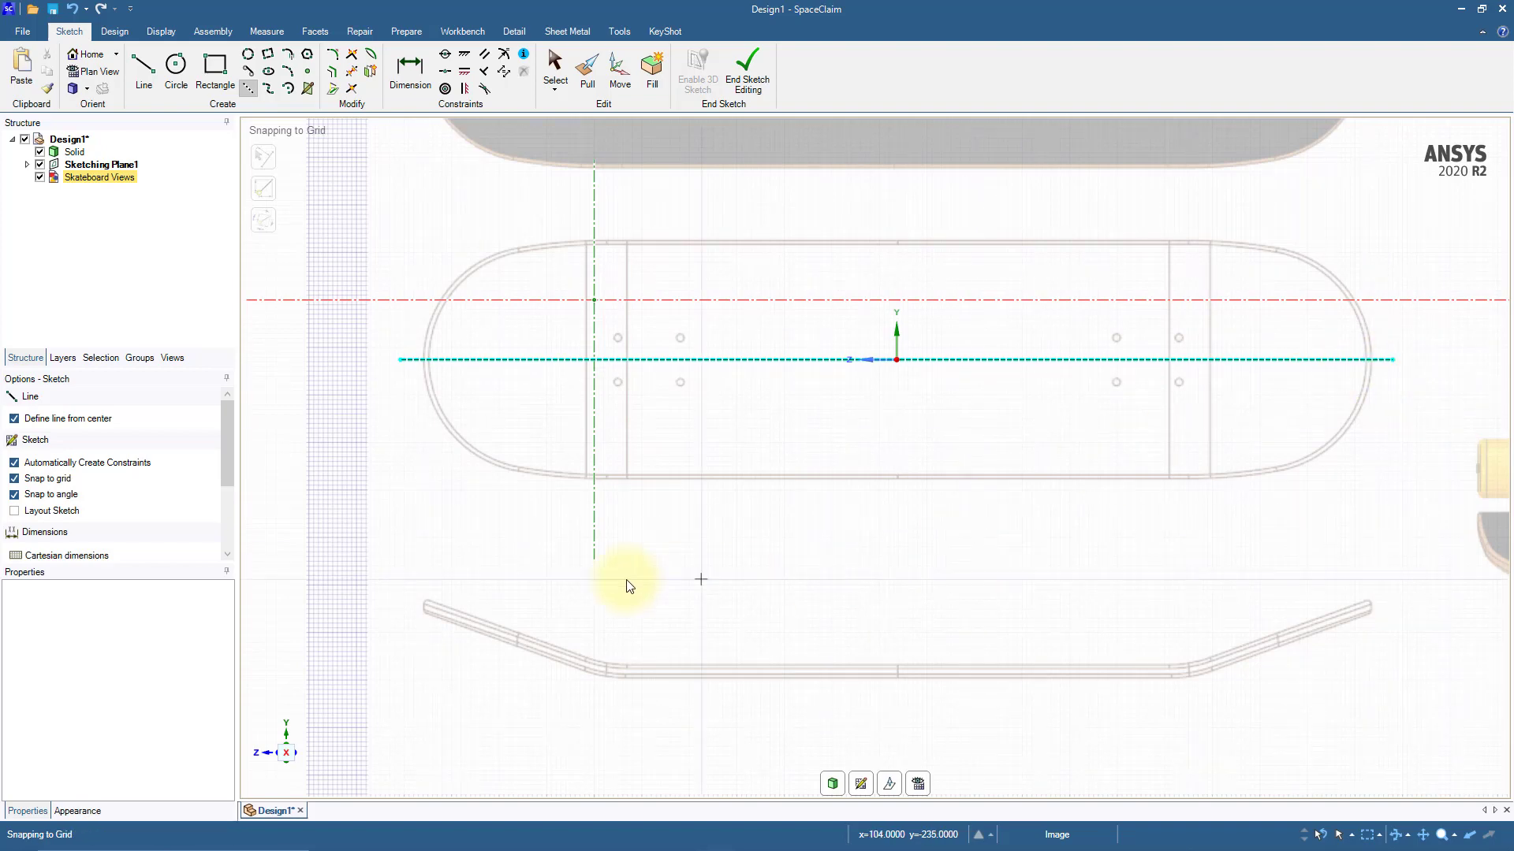
Step: Turn off defining lines from center and draw a vertical construction line about 33 mm long upward from the centerline at the deck's left tip
left_click(15, 419)
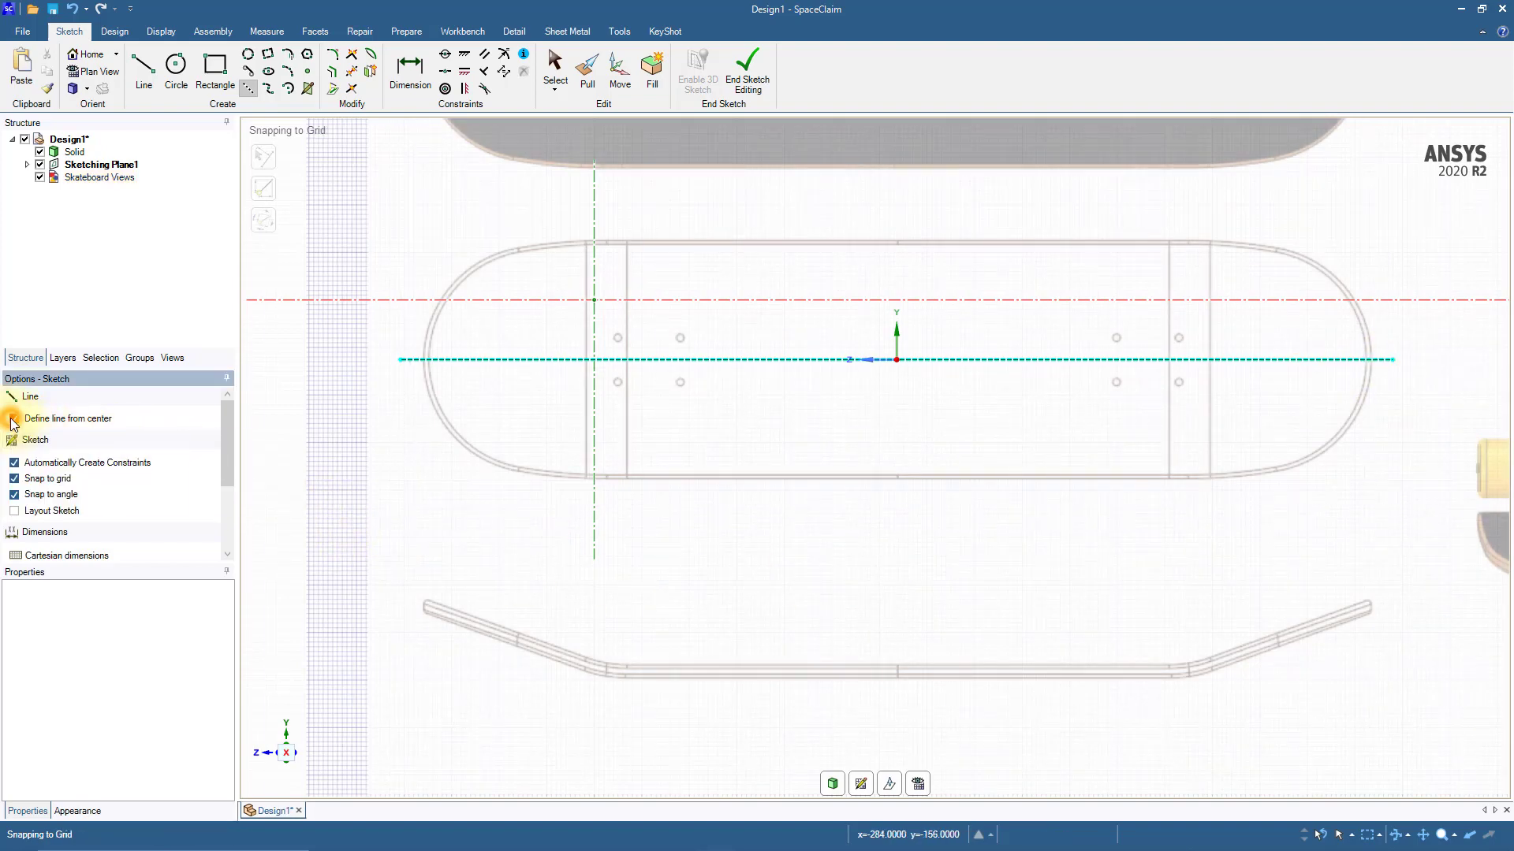
scroll(394, 339, "up", 5)
scroll(408, 341, "up", 2)
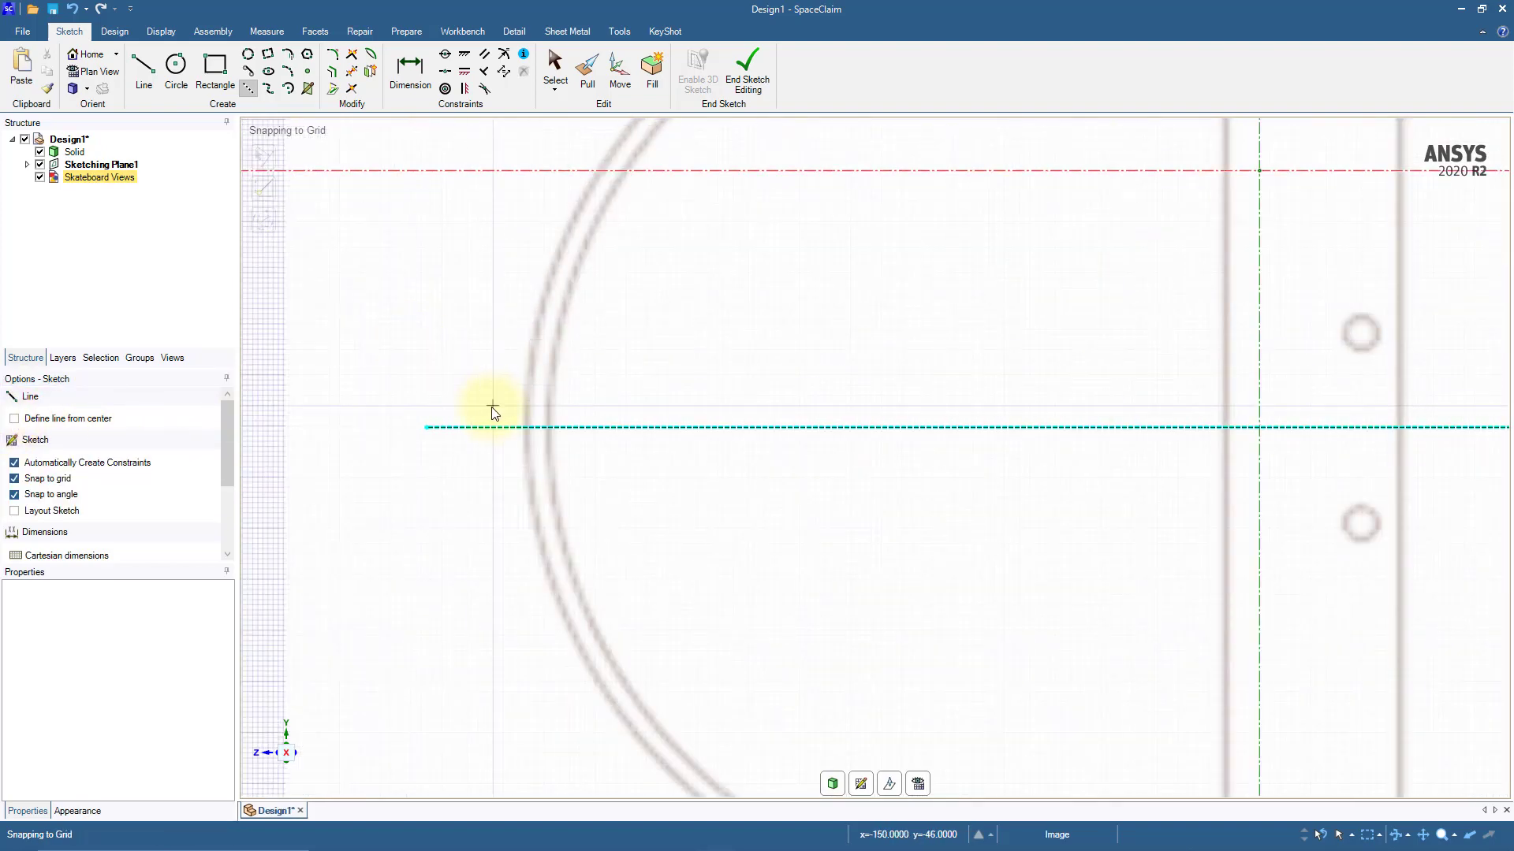
left_click(523, 427)
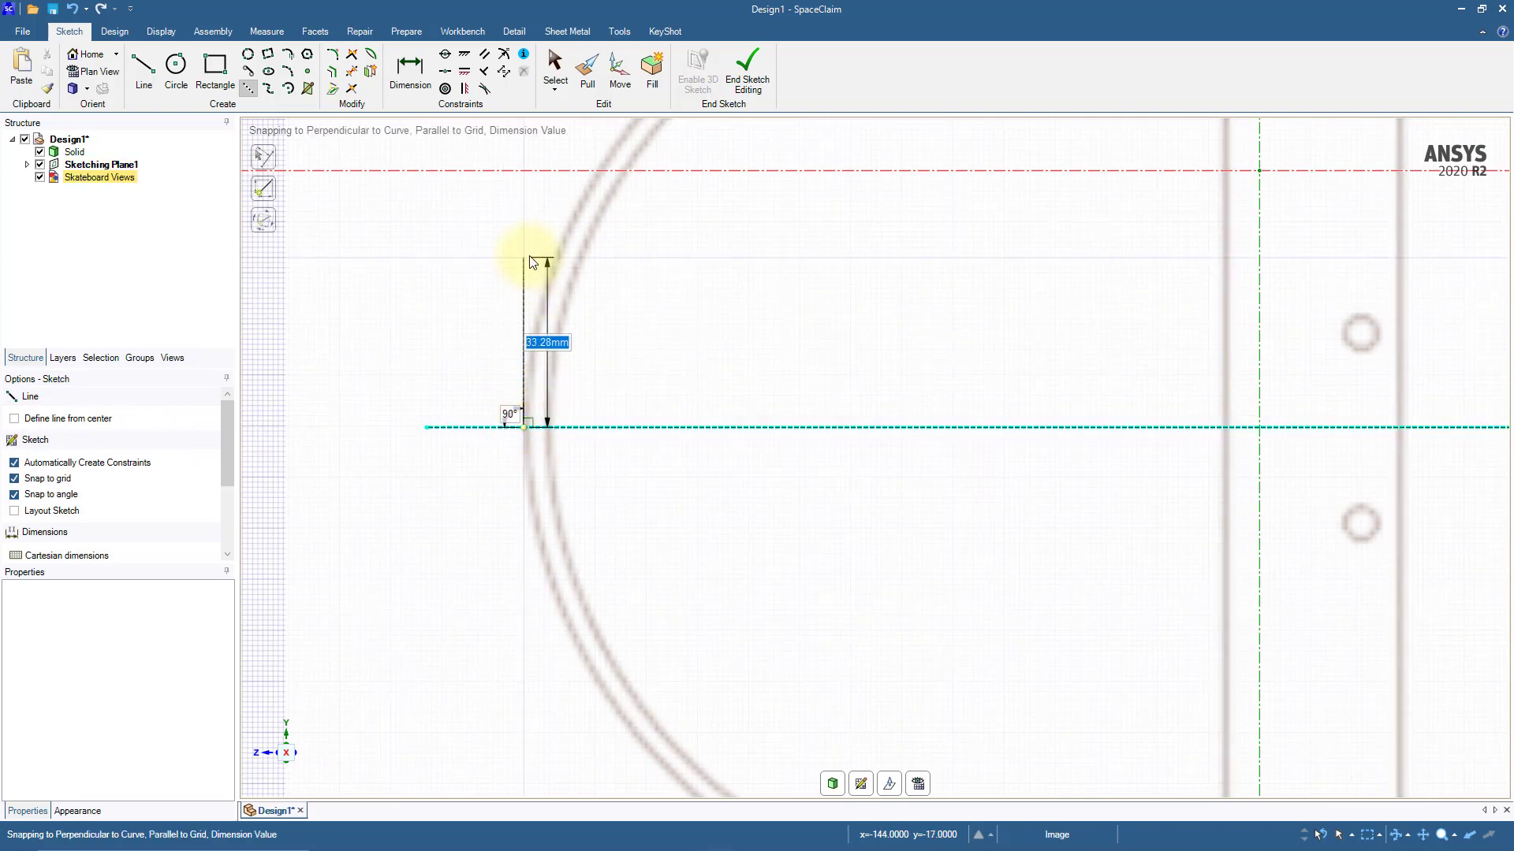
left_click(529, 268)
scroll(528, 262, "down", 3)
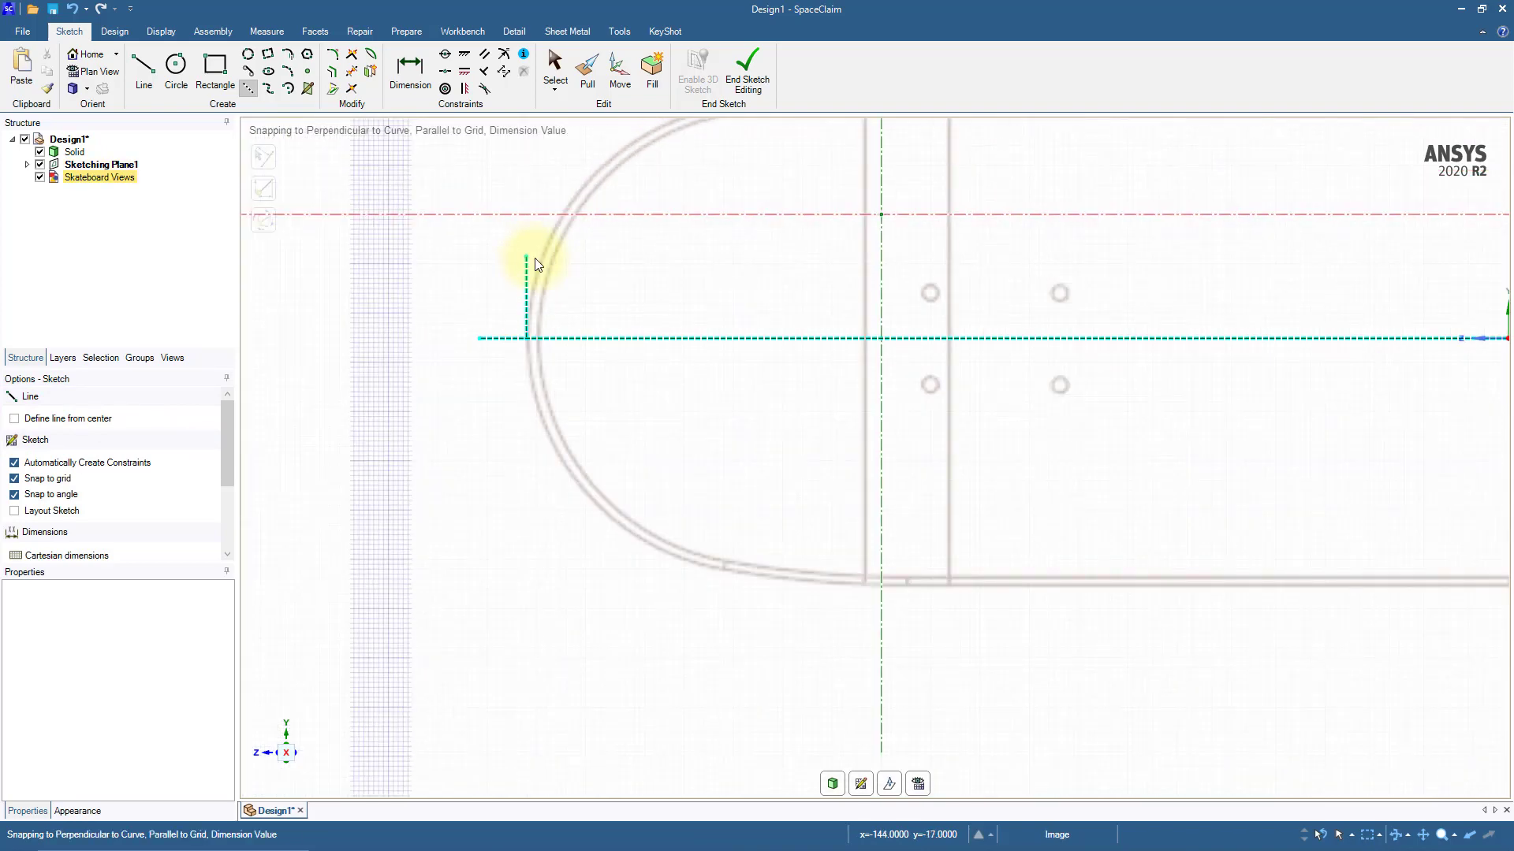
Step: Trace the lower-left nose with a three-point arc of about 85 mm radius, starting at the construction lines' intersection and tangent to the vertical one
mouse_move(672, 304)
middle_mouse_down("shift")
mouse_move(612, 317)
mouse_move(589, 355)
middle_mouse_up("shift")
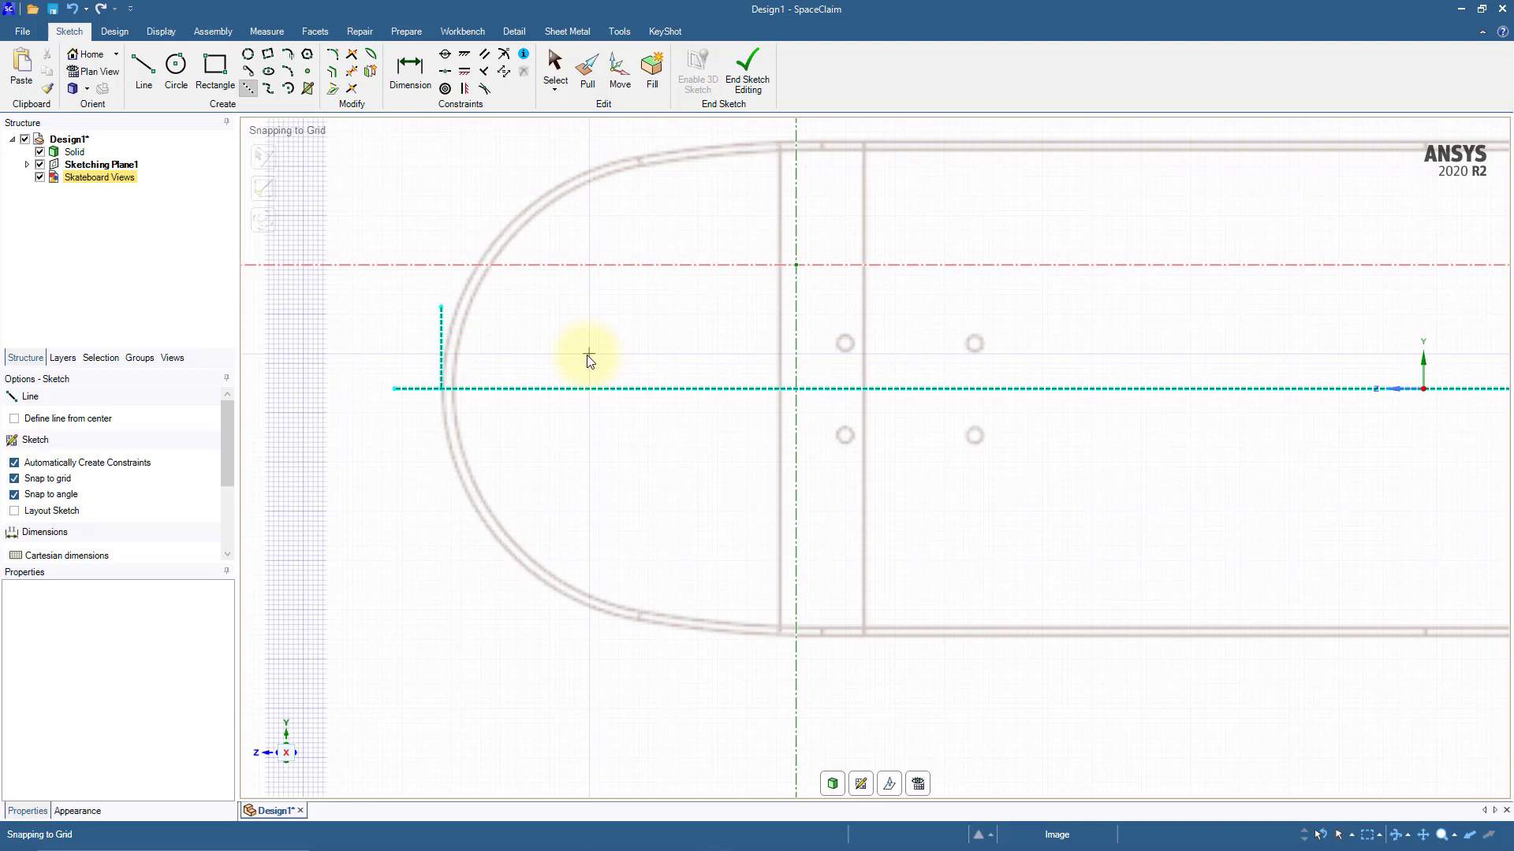
left_click(289, 68)
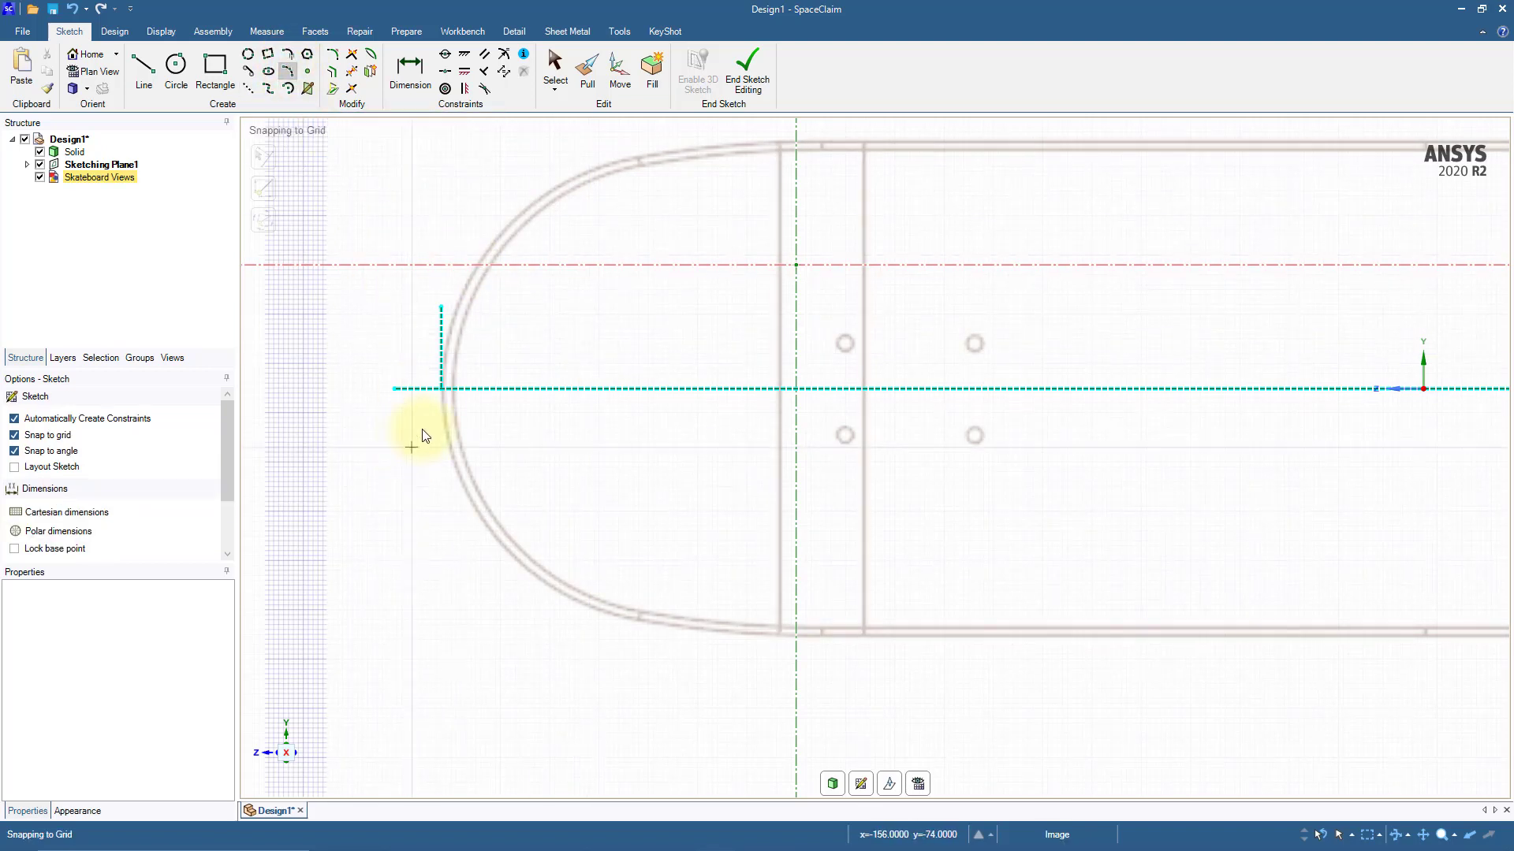
left_click(441, 389)
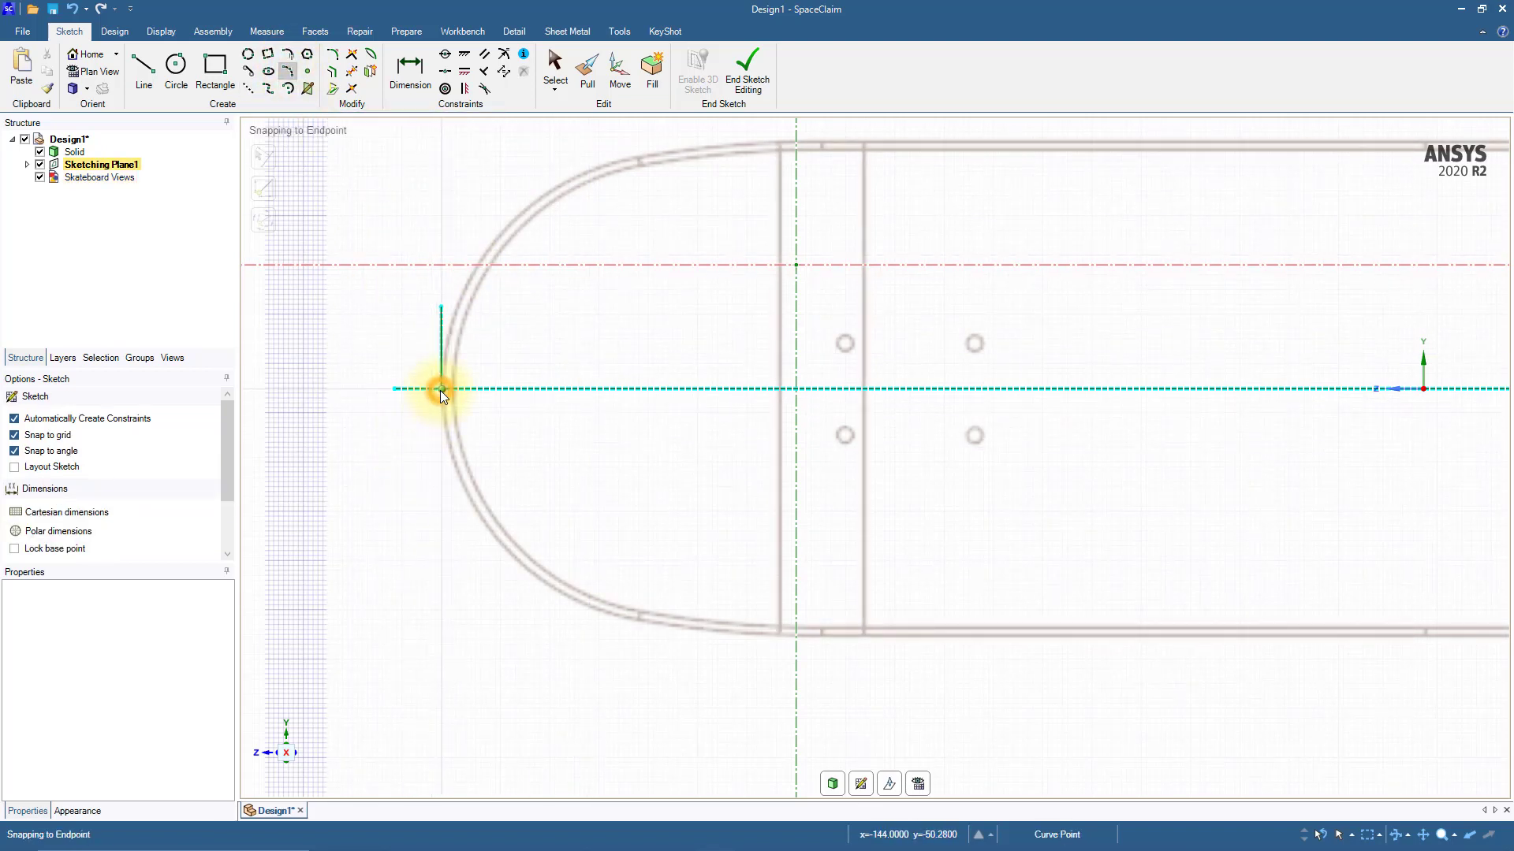
left_click(638, 620)
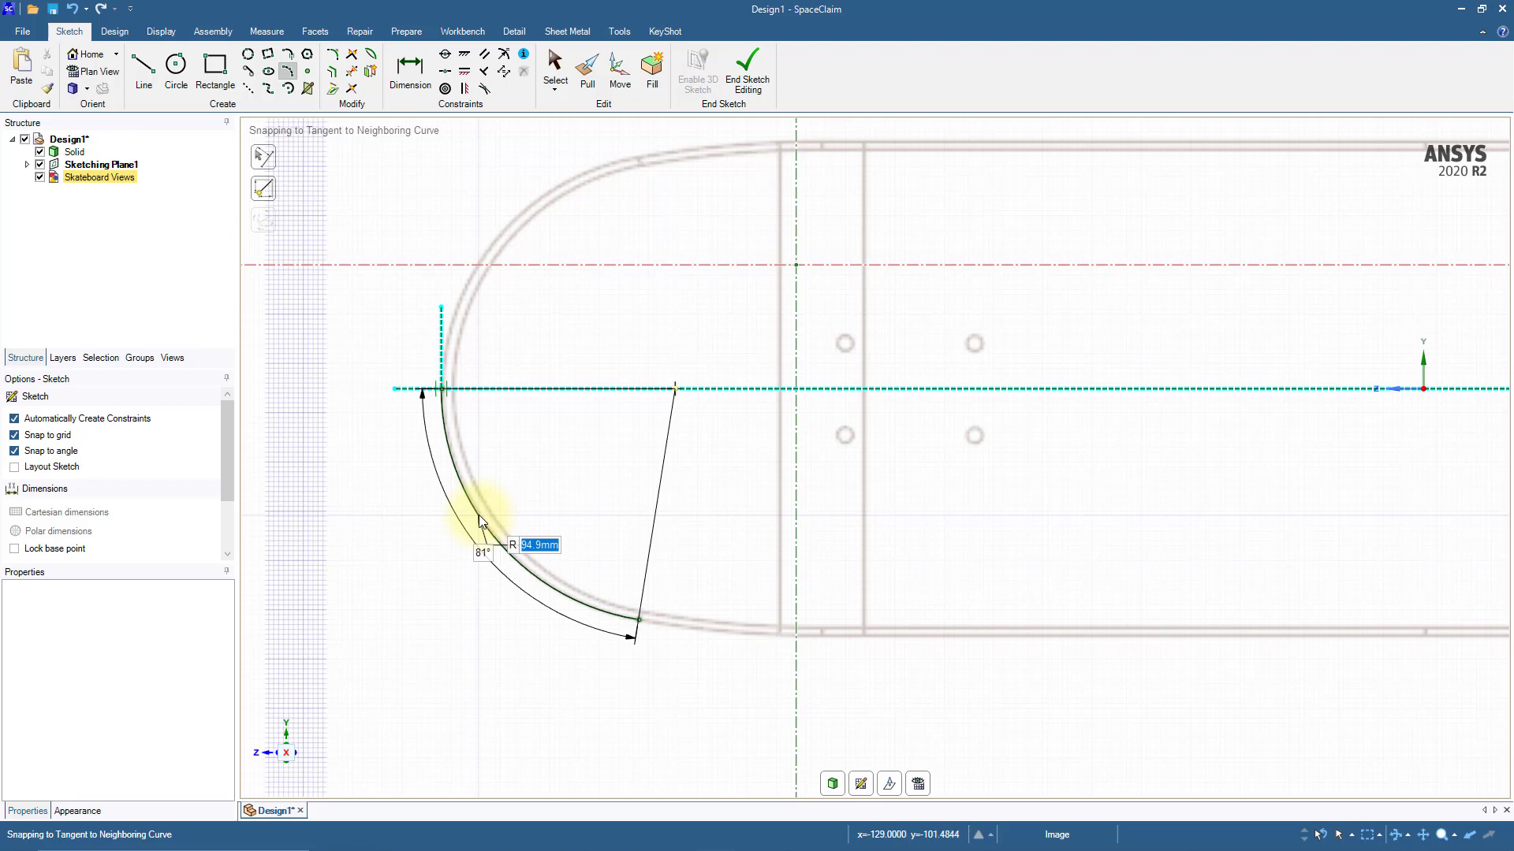
left_click(480, 514)
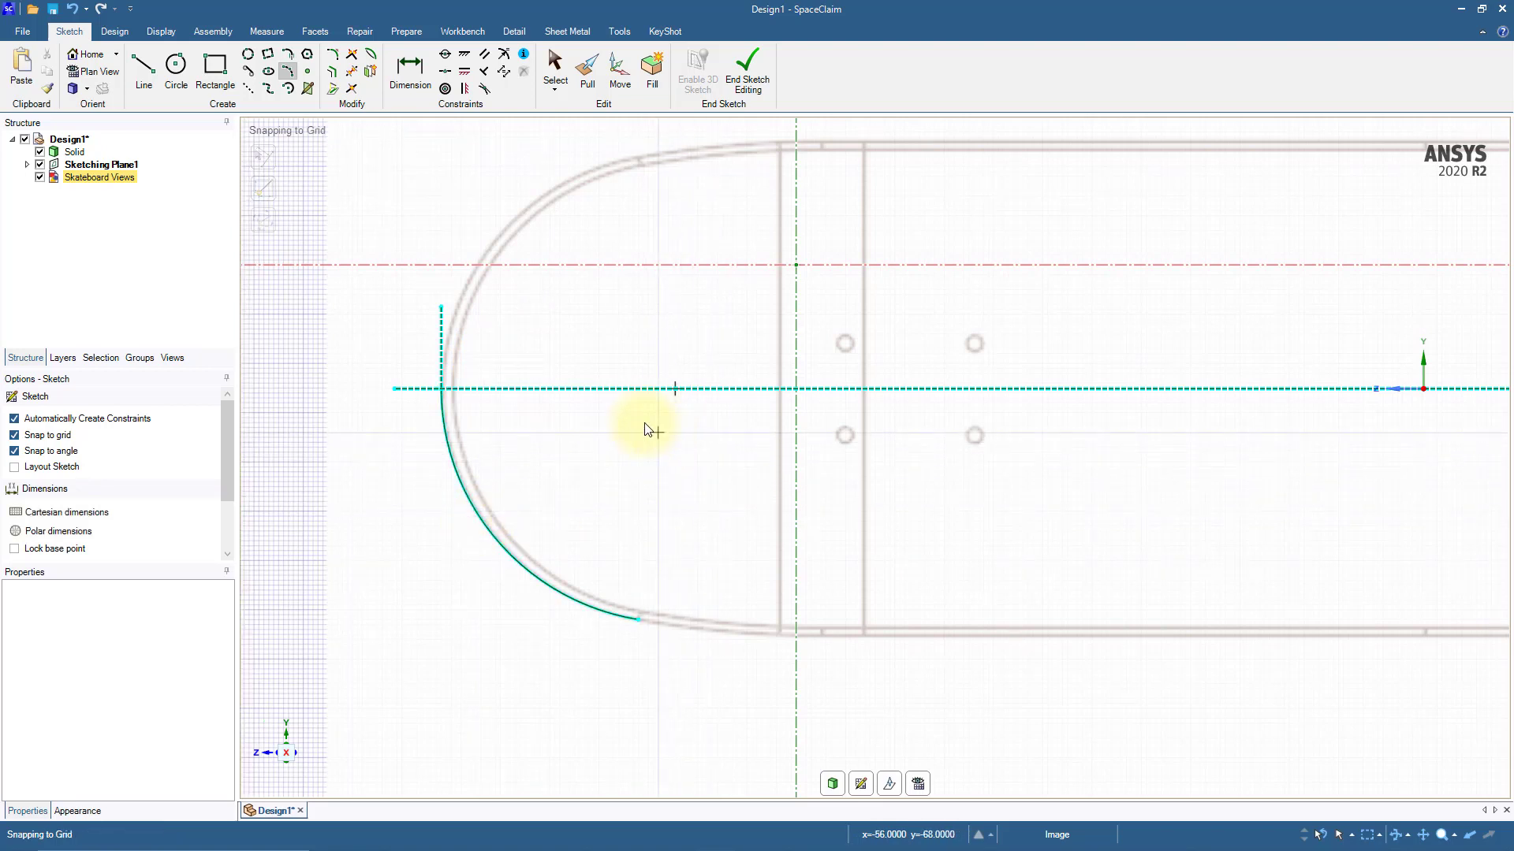
Step: Draw a horizontal line about 258 mm long along the deck's lower straight edge, running left past the end of the nose arc
left_click(143, 70)
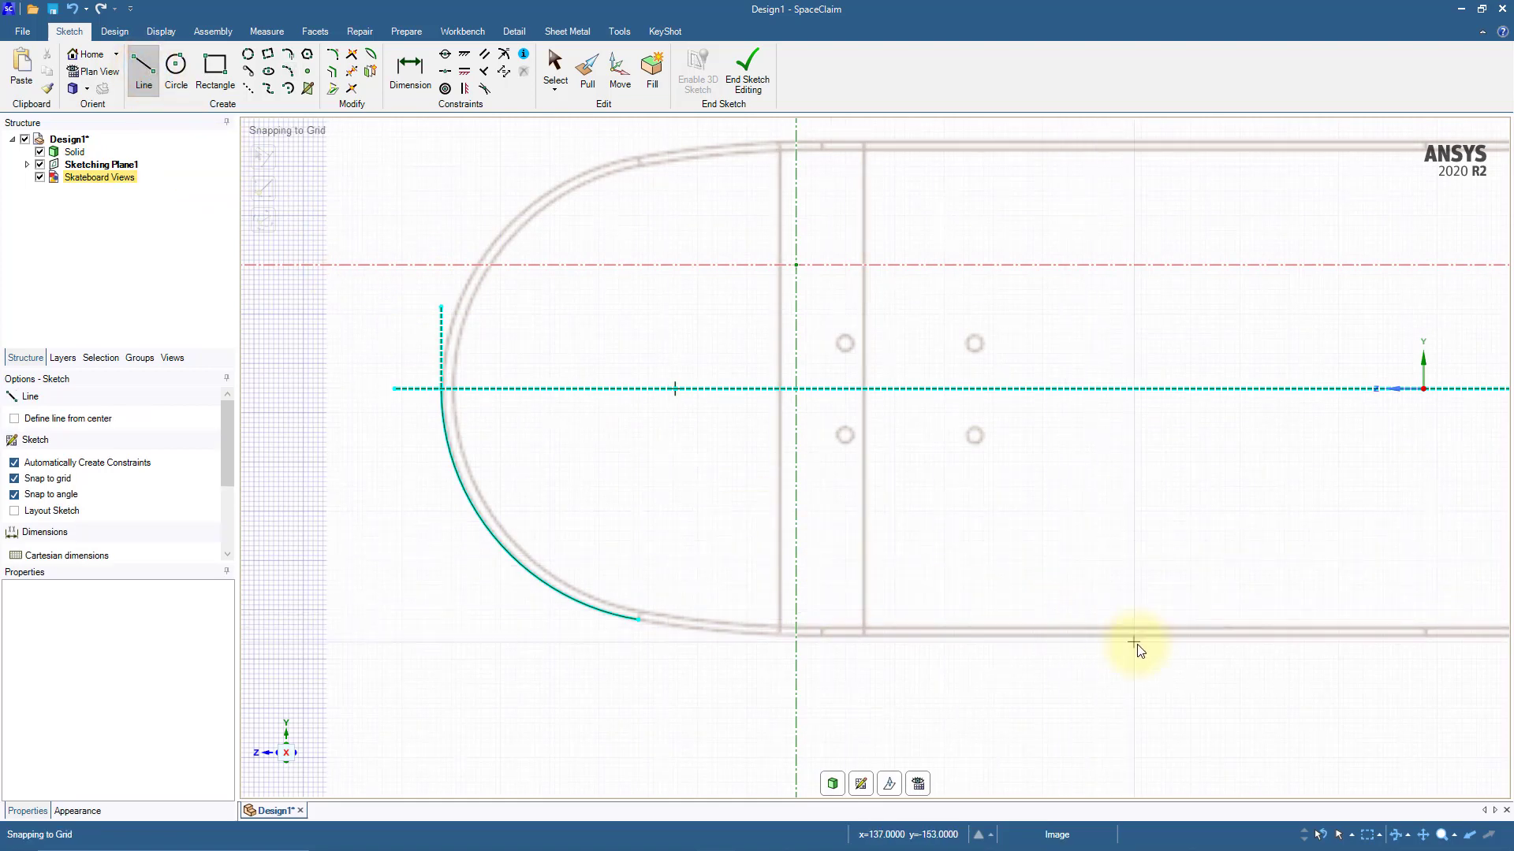
scroll(1136, 648, "up", 2)
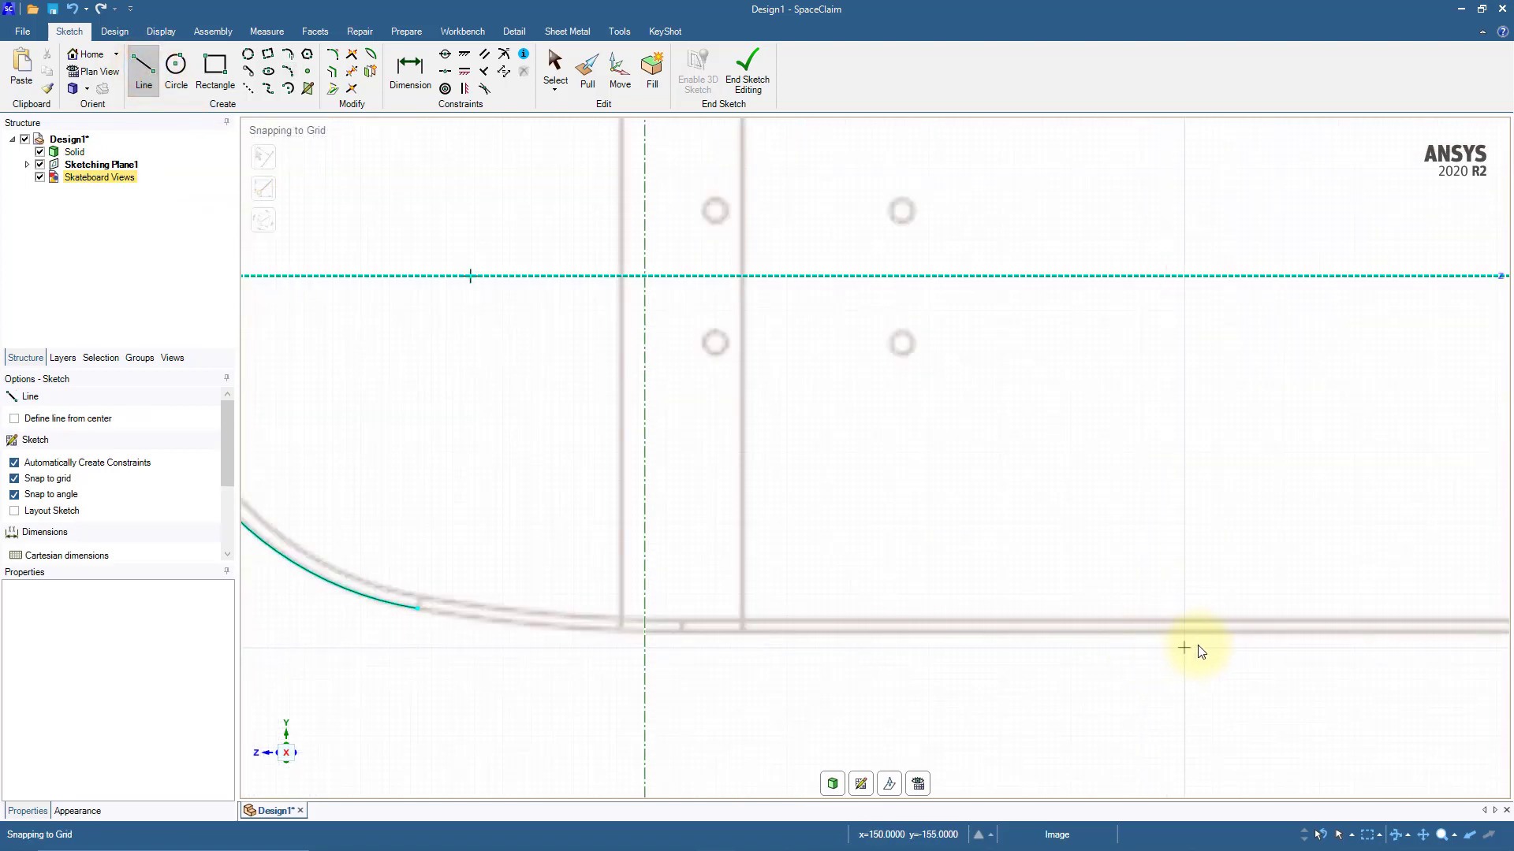
left_click(1301, 630)
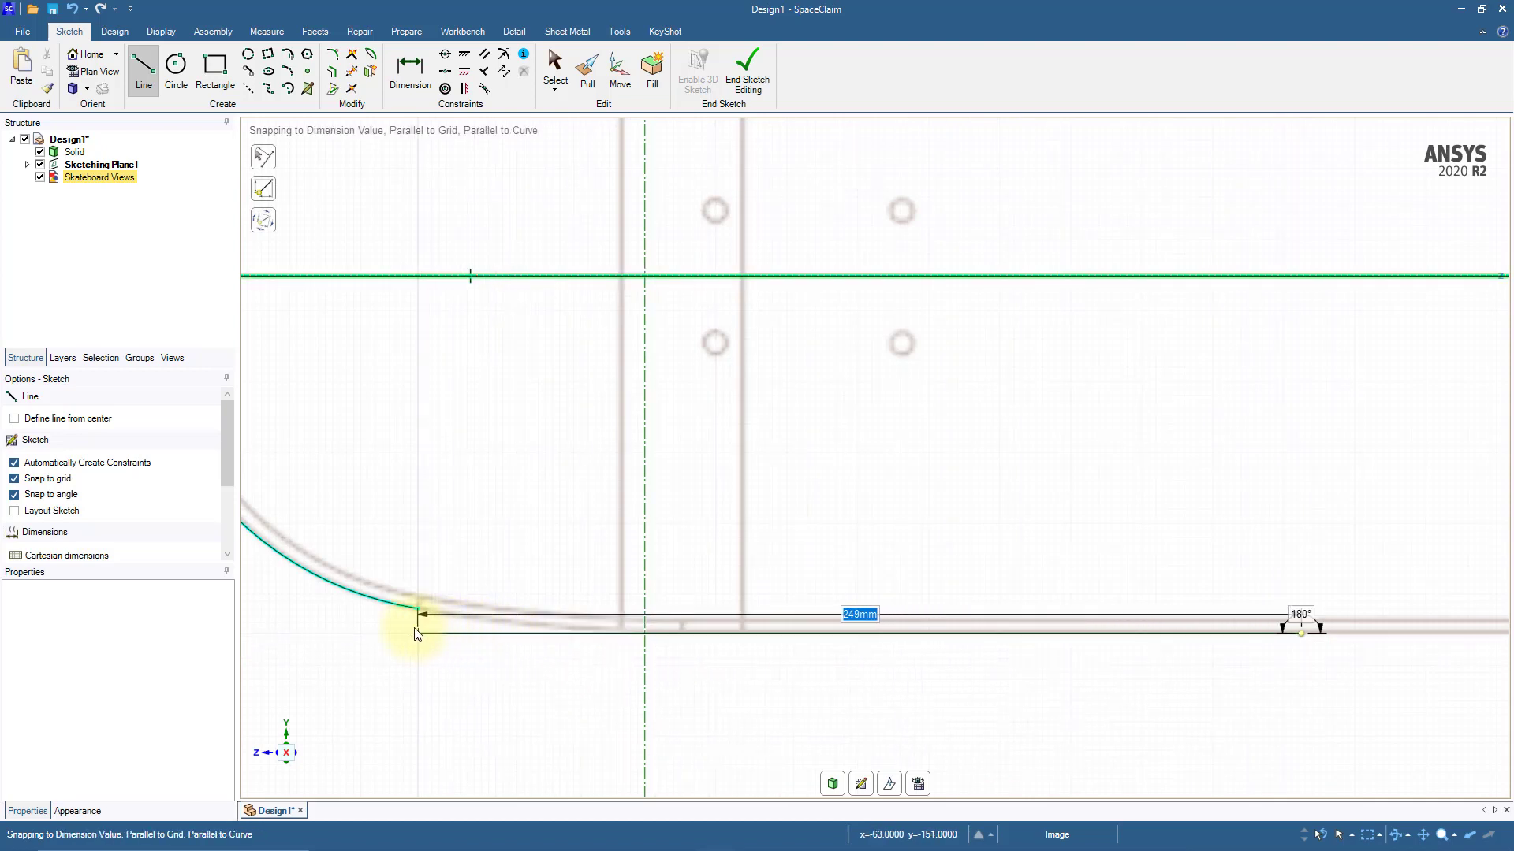
left_click(387, 633)
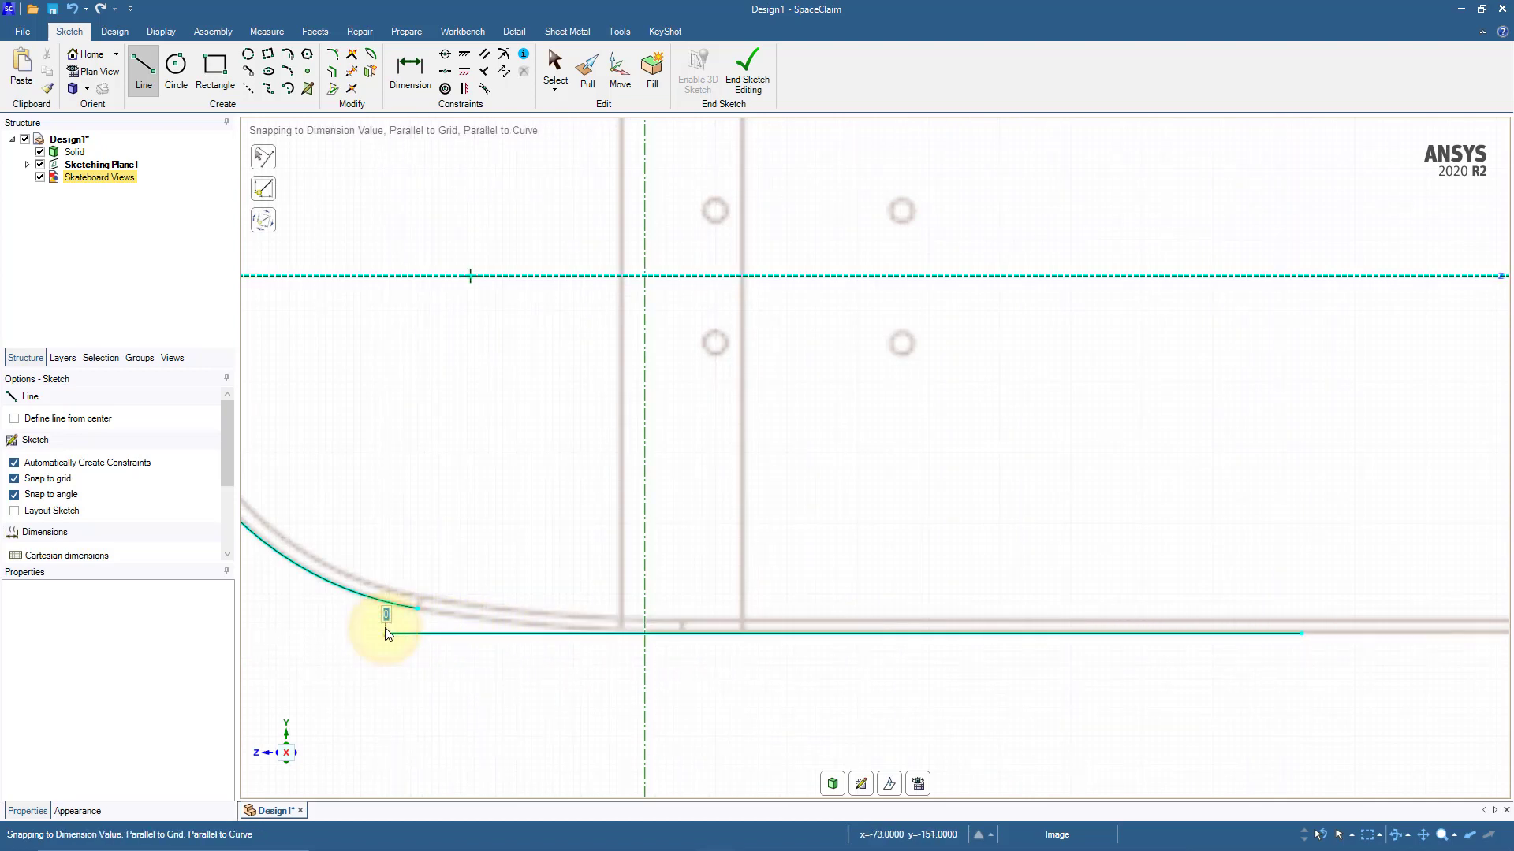
key("Escape")
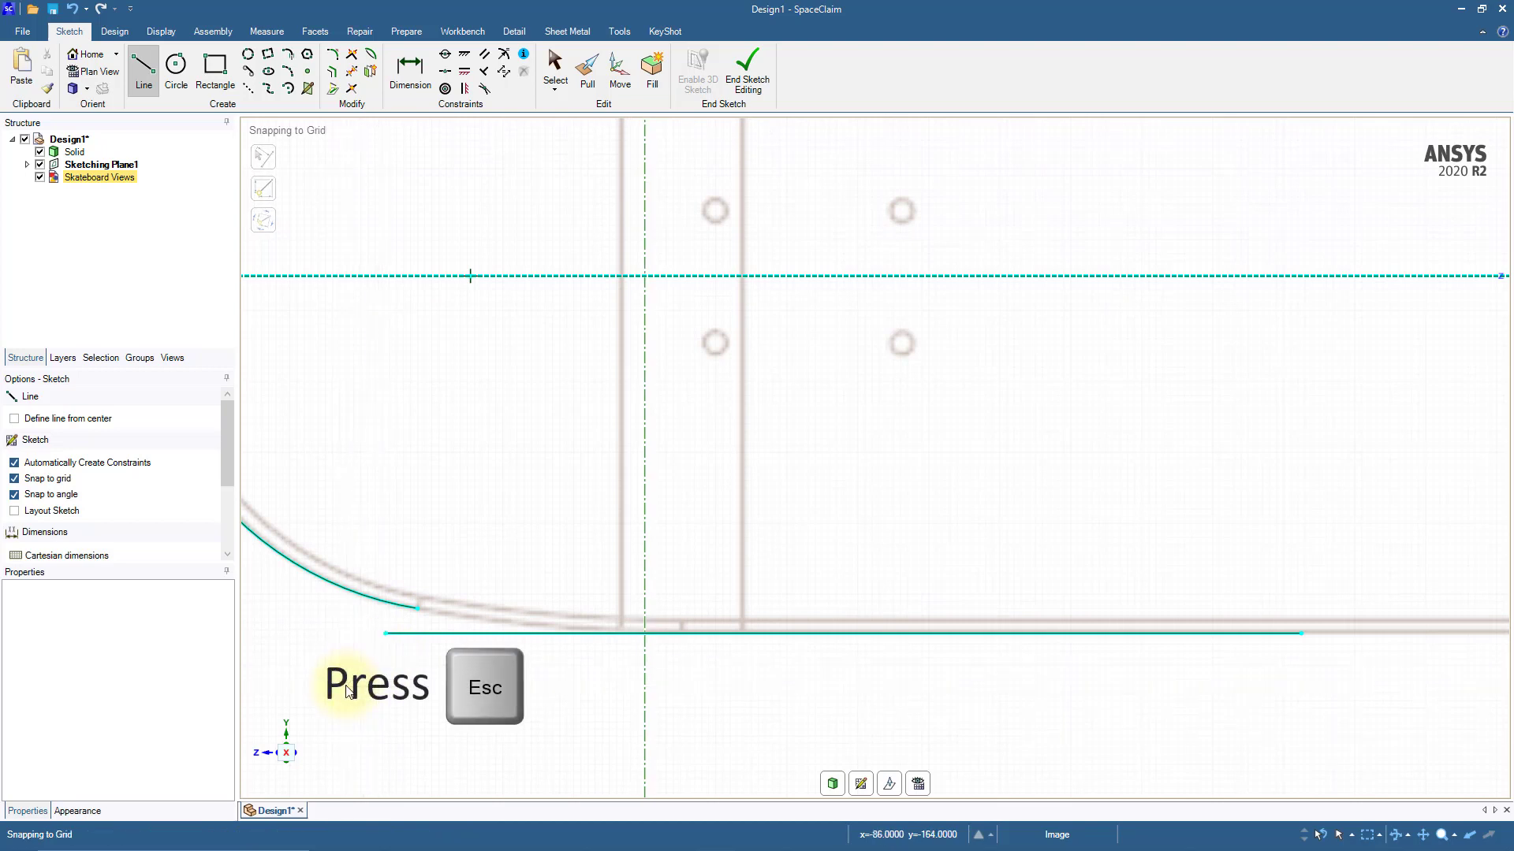
Step: Join the nose arc to the lower line with a tangent arc about 1129 mm in diameter and trim the line's excess left portion
left_click(287, 54)
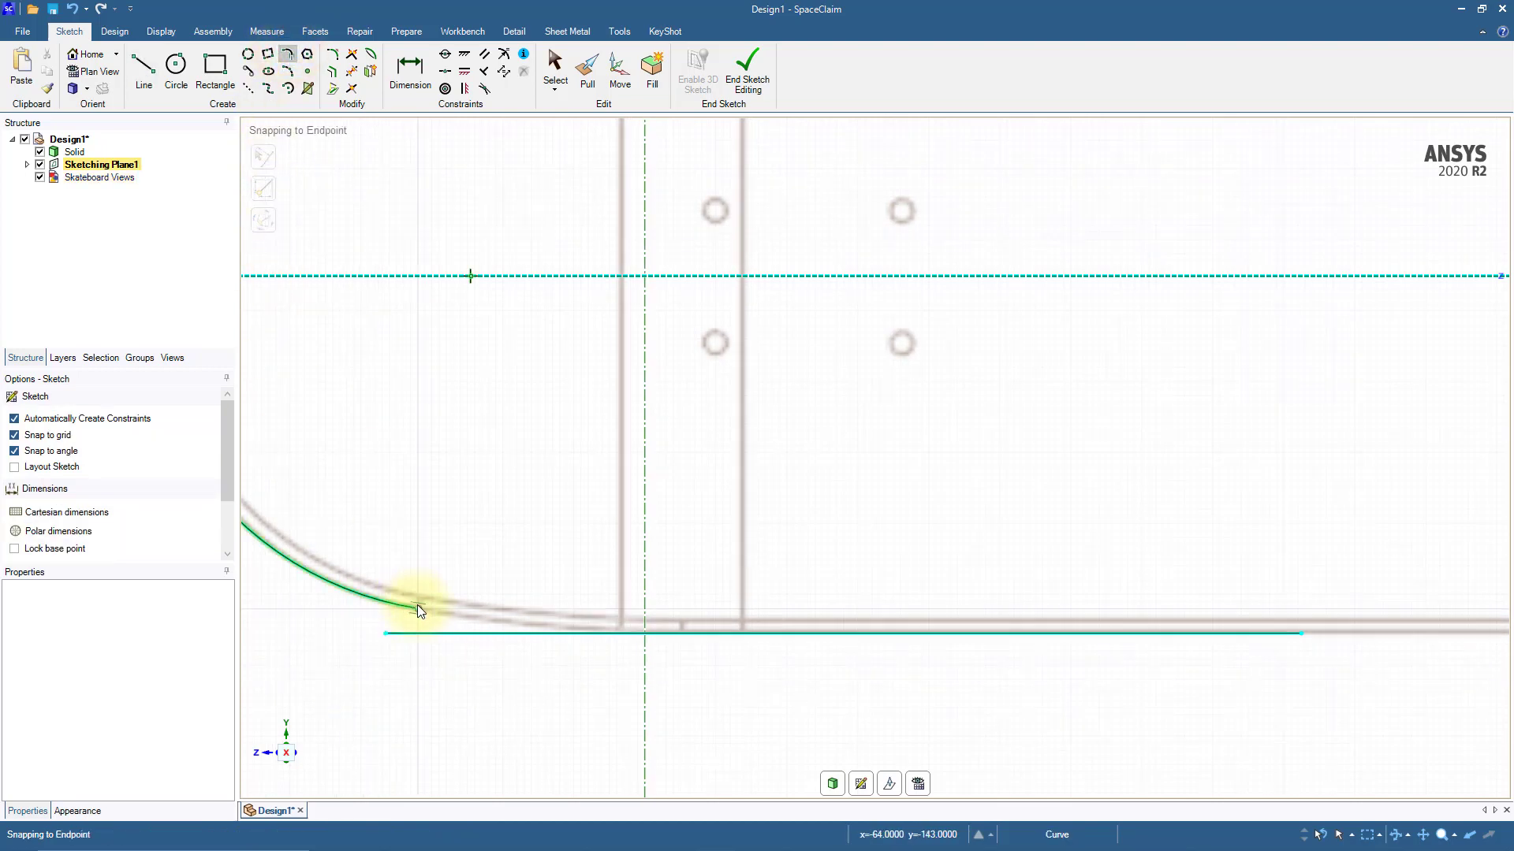
left_click(418, 605)
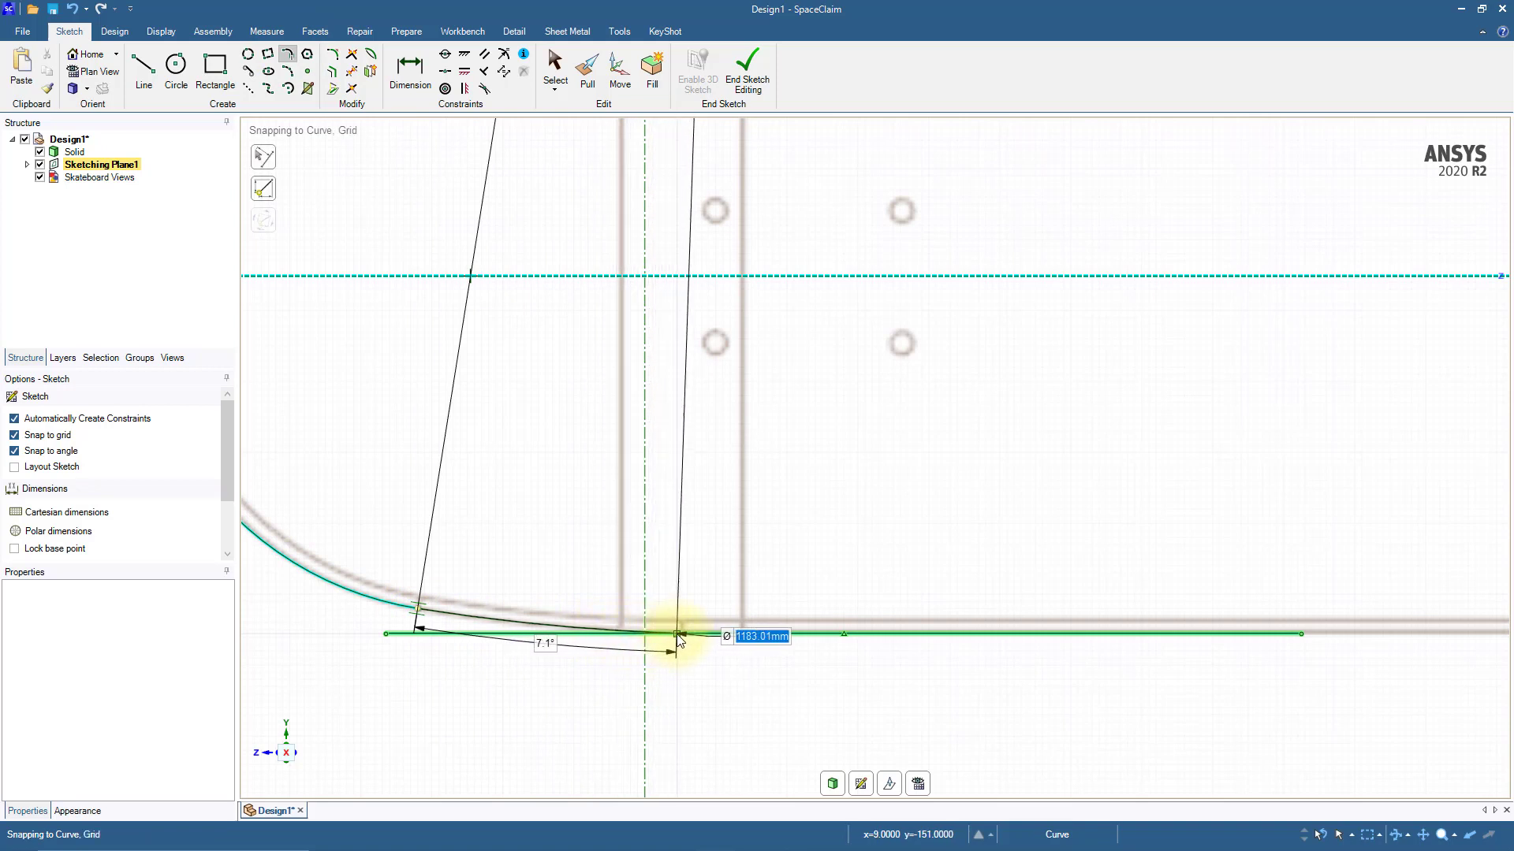
left_click(733, 633)
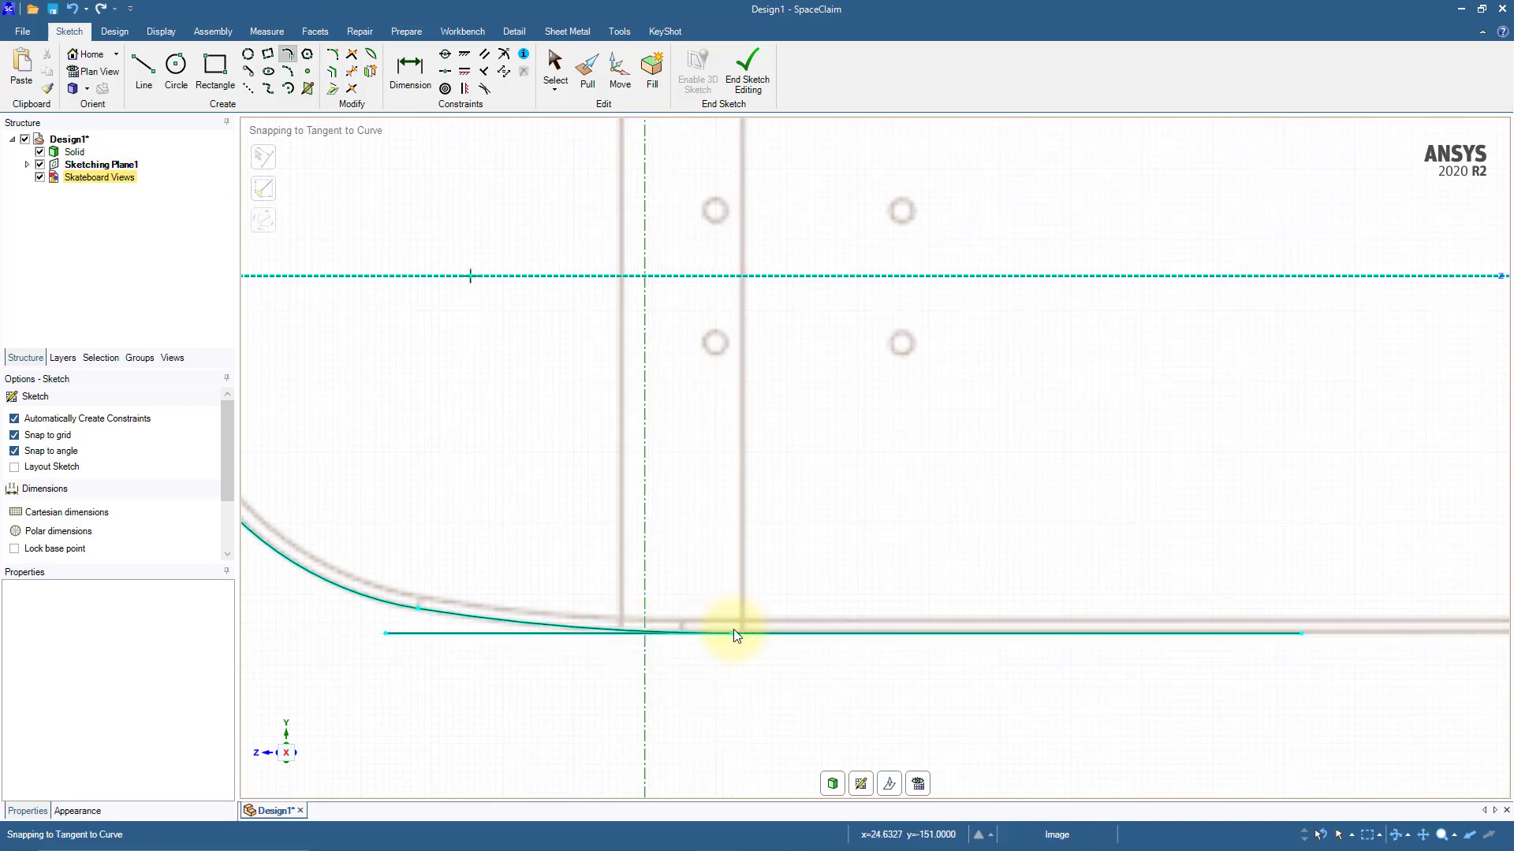
left_click(352, 72)
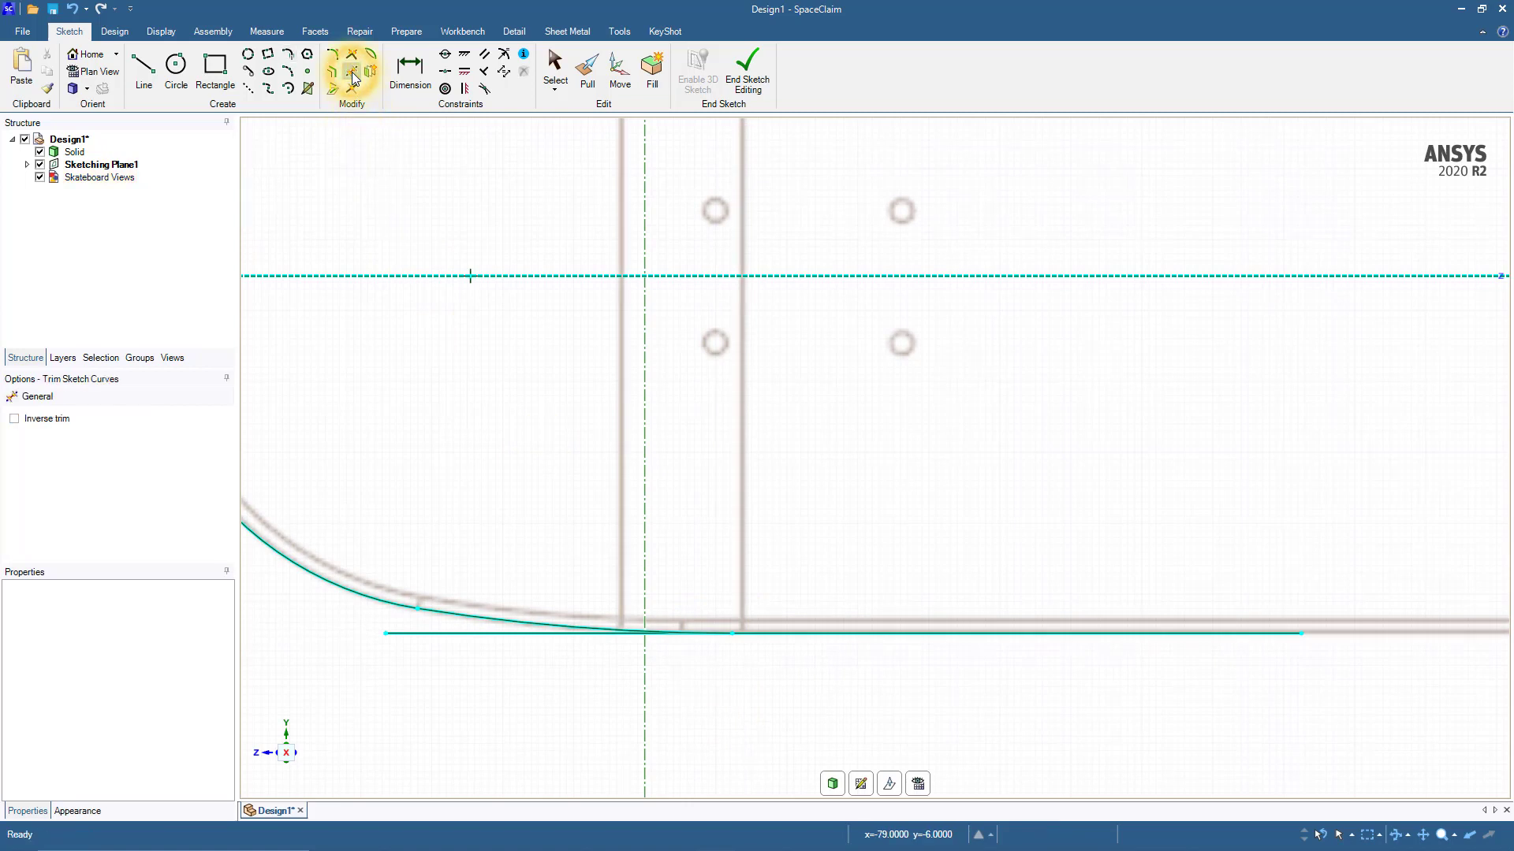
left_click(418, 634)
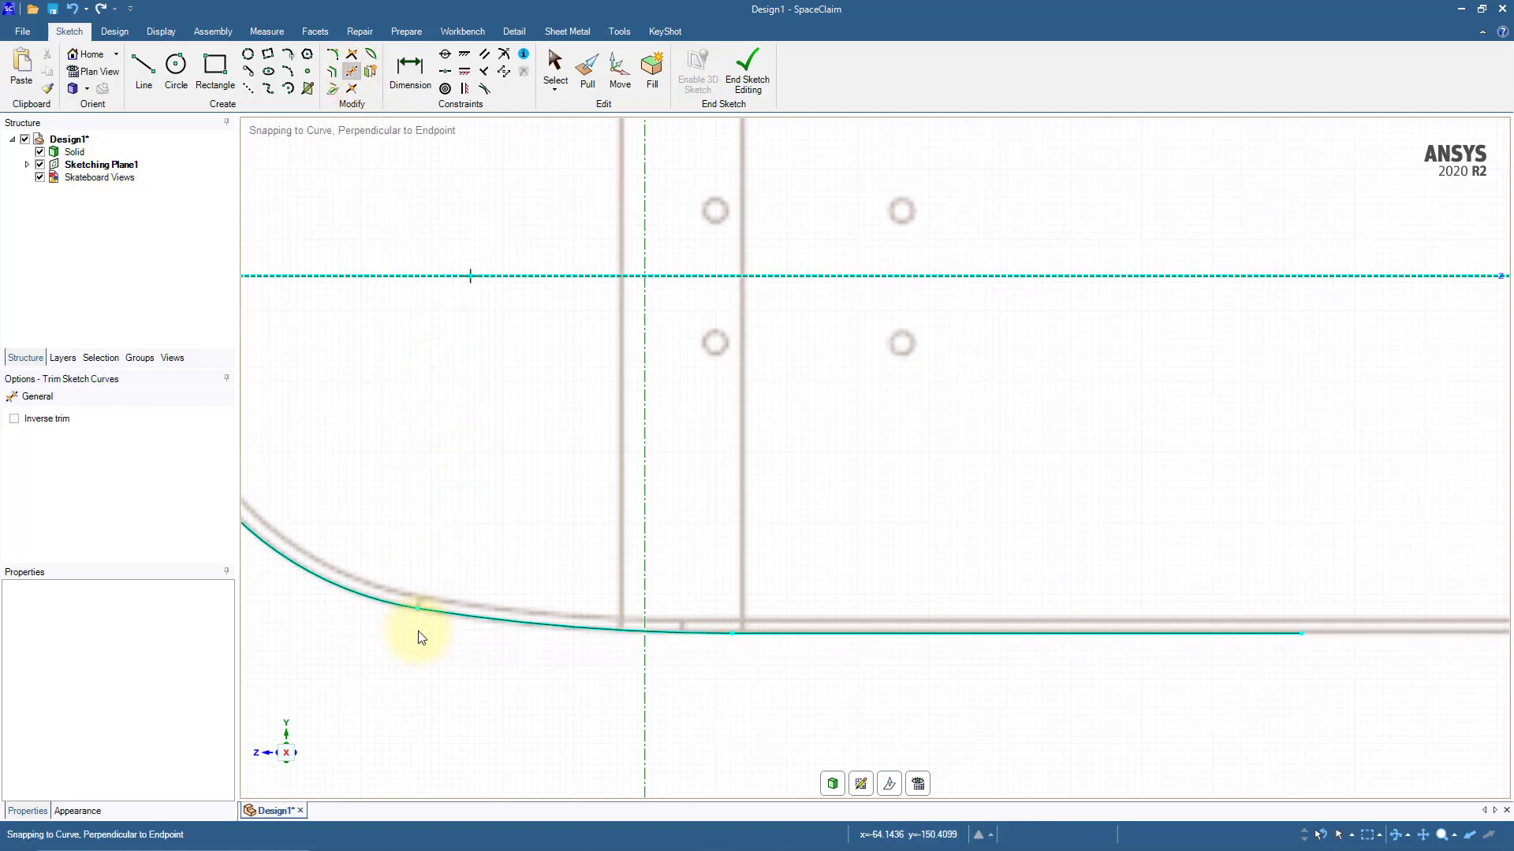
Step: Draw a vertical construction line from the origin down past the deck's lower edge
scroll(418, 637, "down", 4)
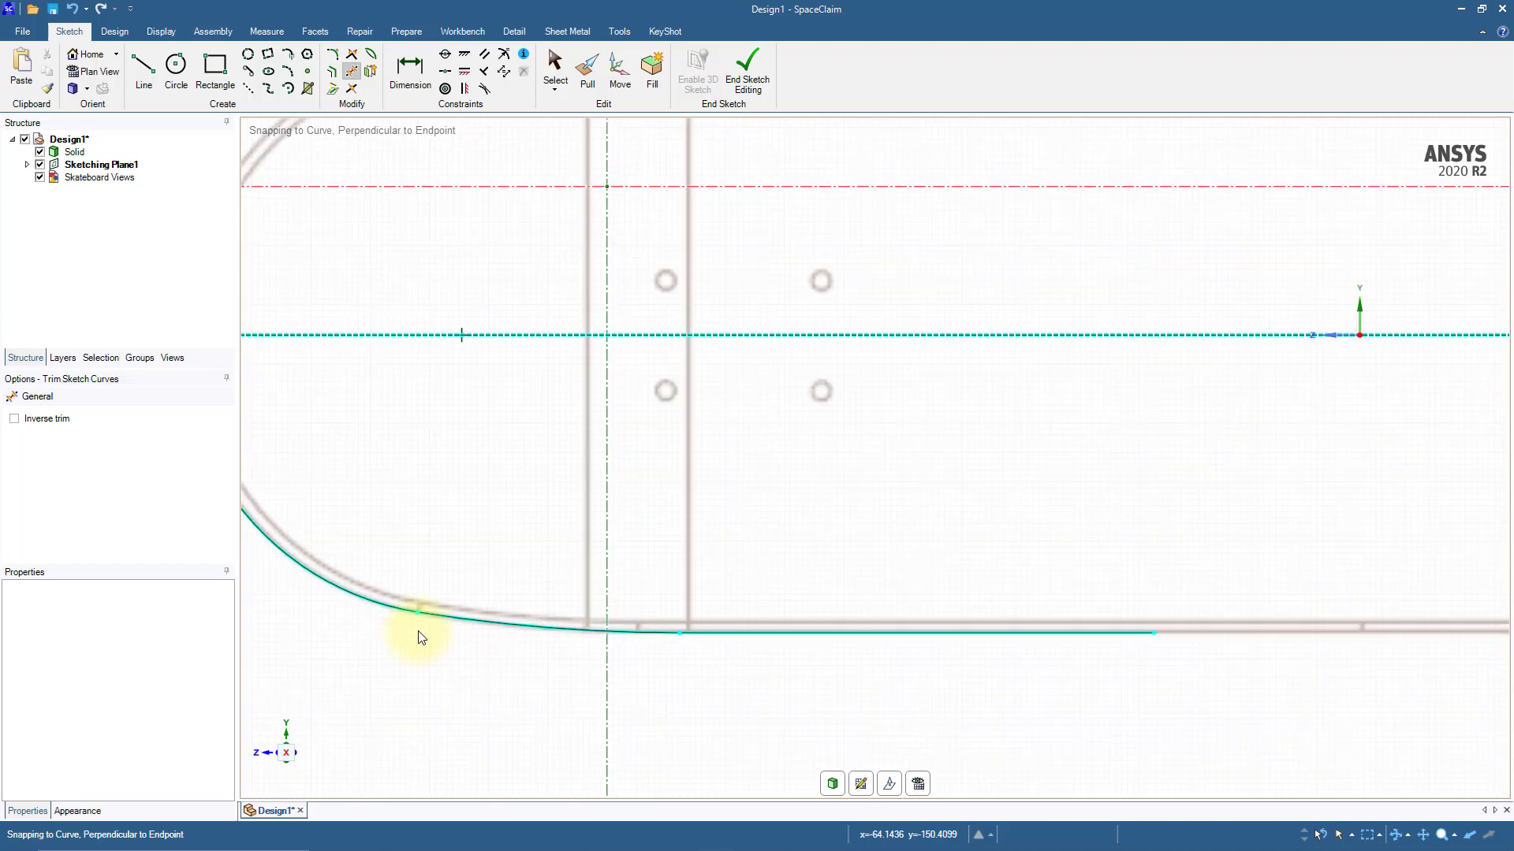
middle_click_drag(1034, 541, 872, 505, "shift")
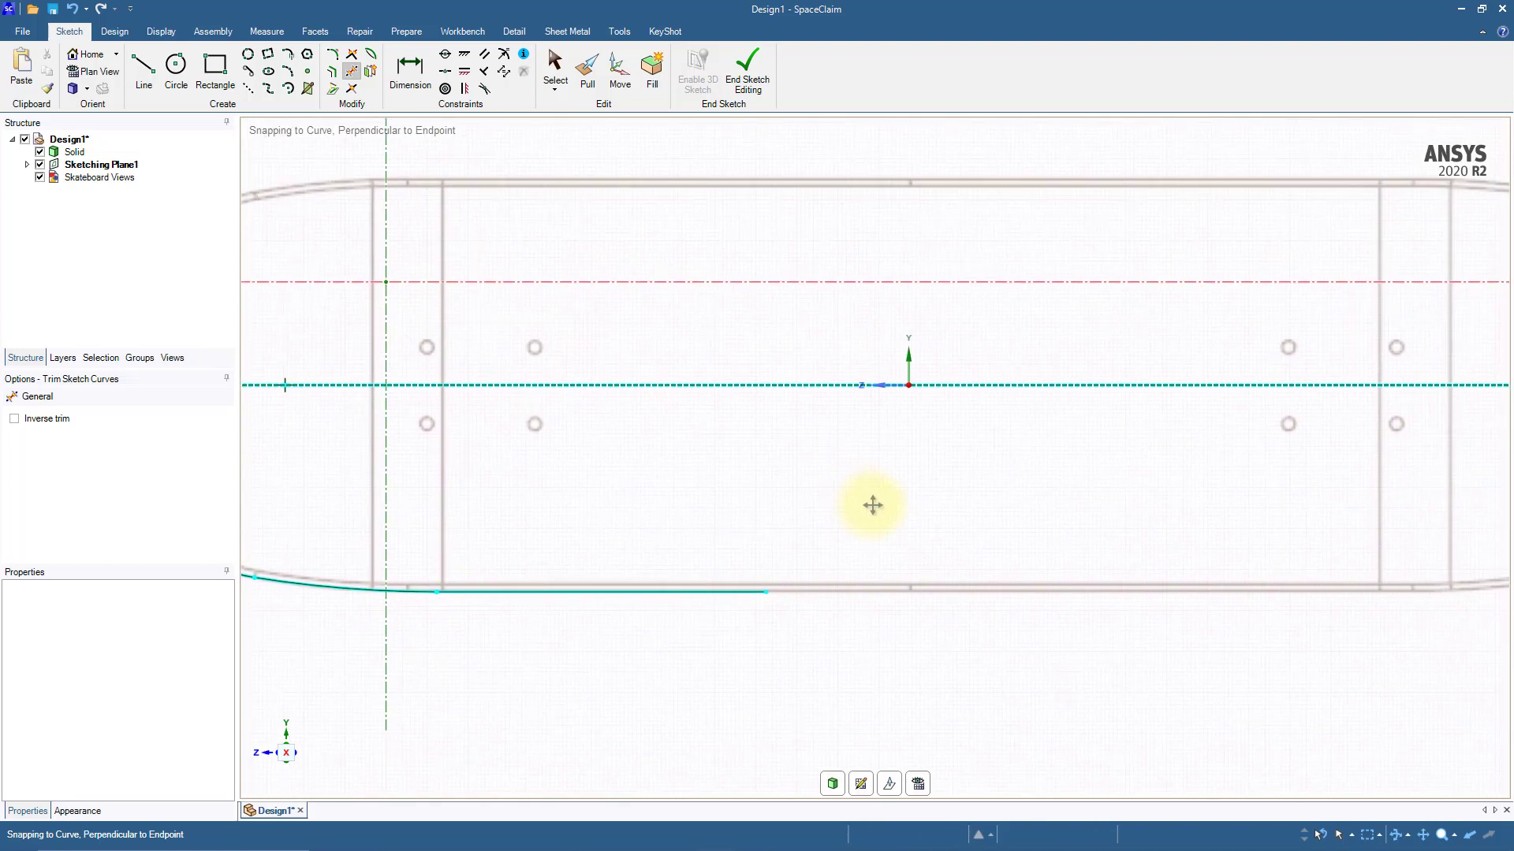
left_click(248, 89)
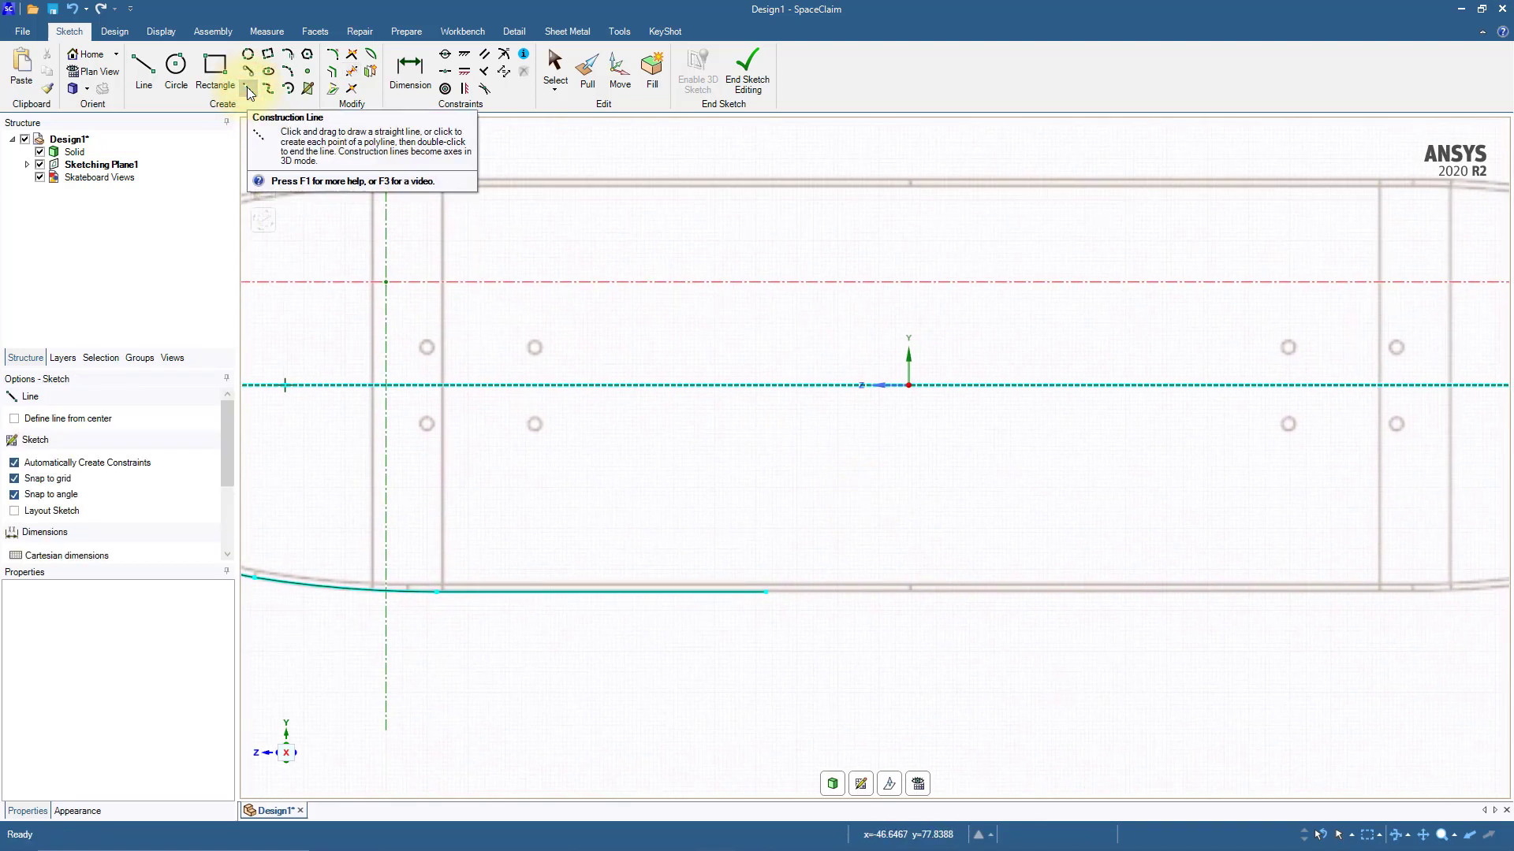
left_click(910, 385)
left_click(907, 627)
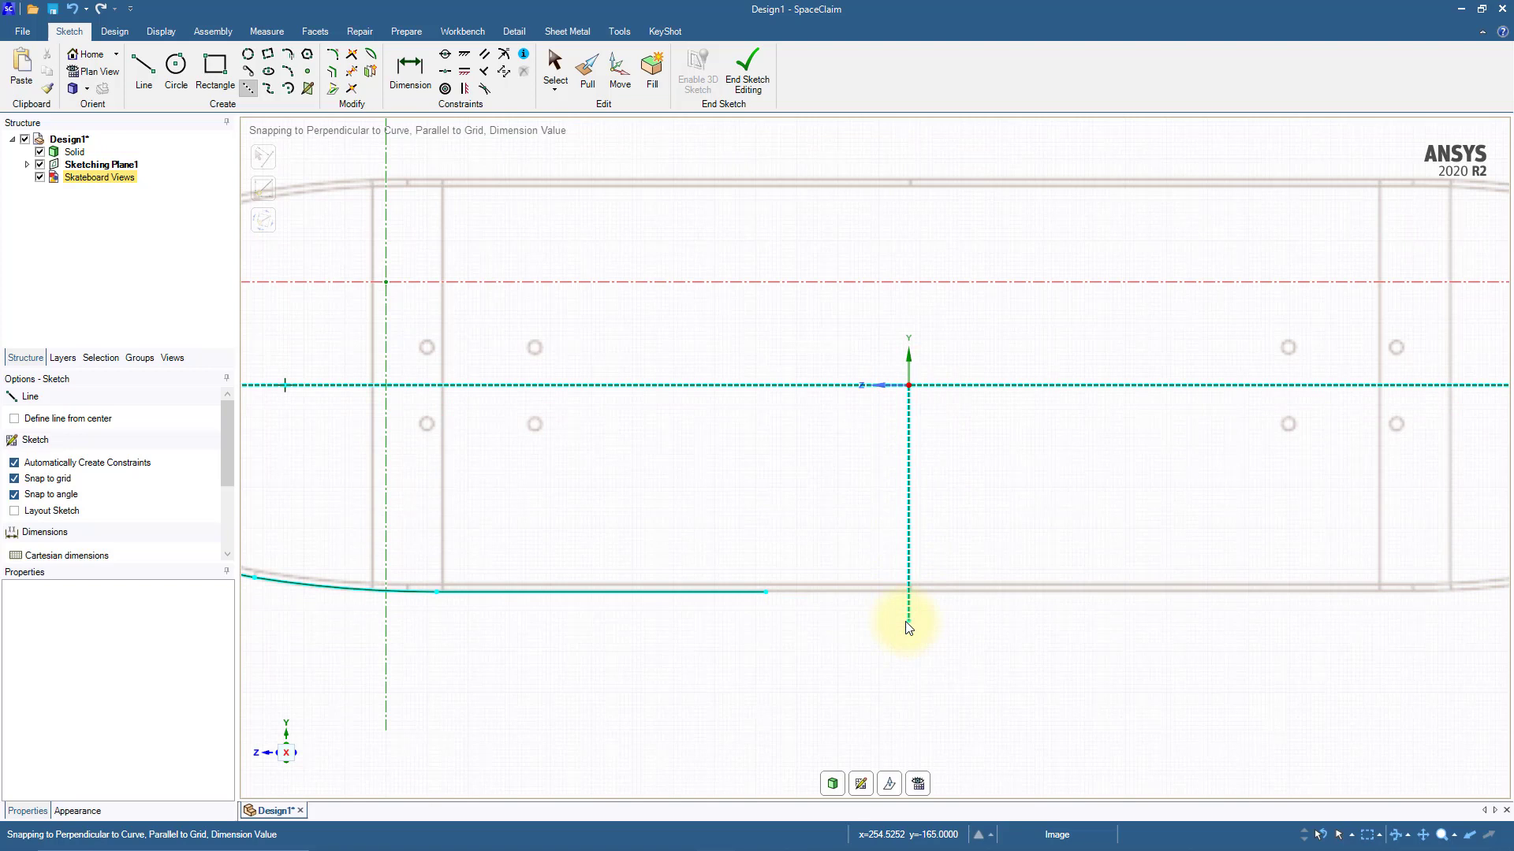
key("Escape")
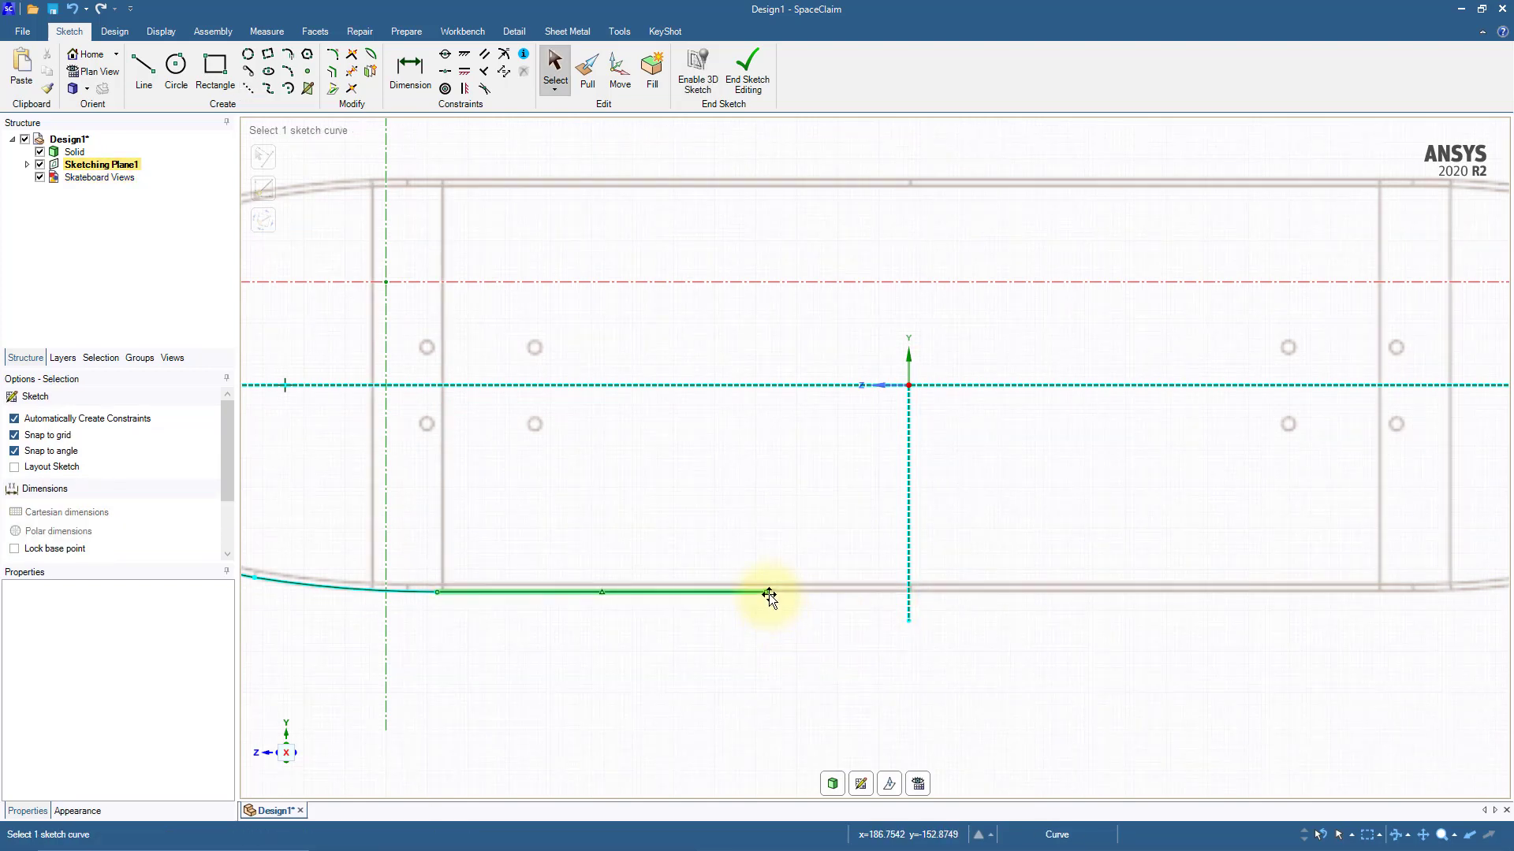
Step: Extend the lower edge line past the vertical construction line at the origin and trim it back to that line
left_click_drag(764, 590, 949, 588)
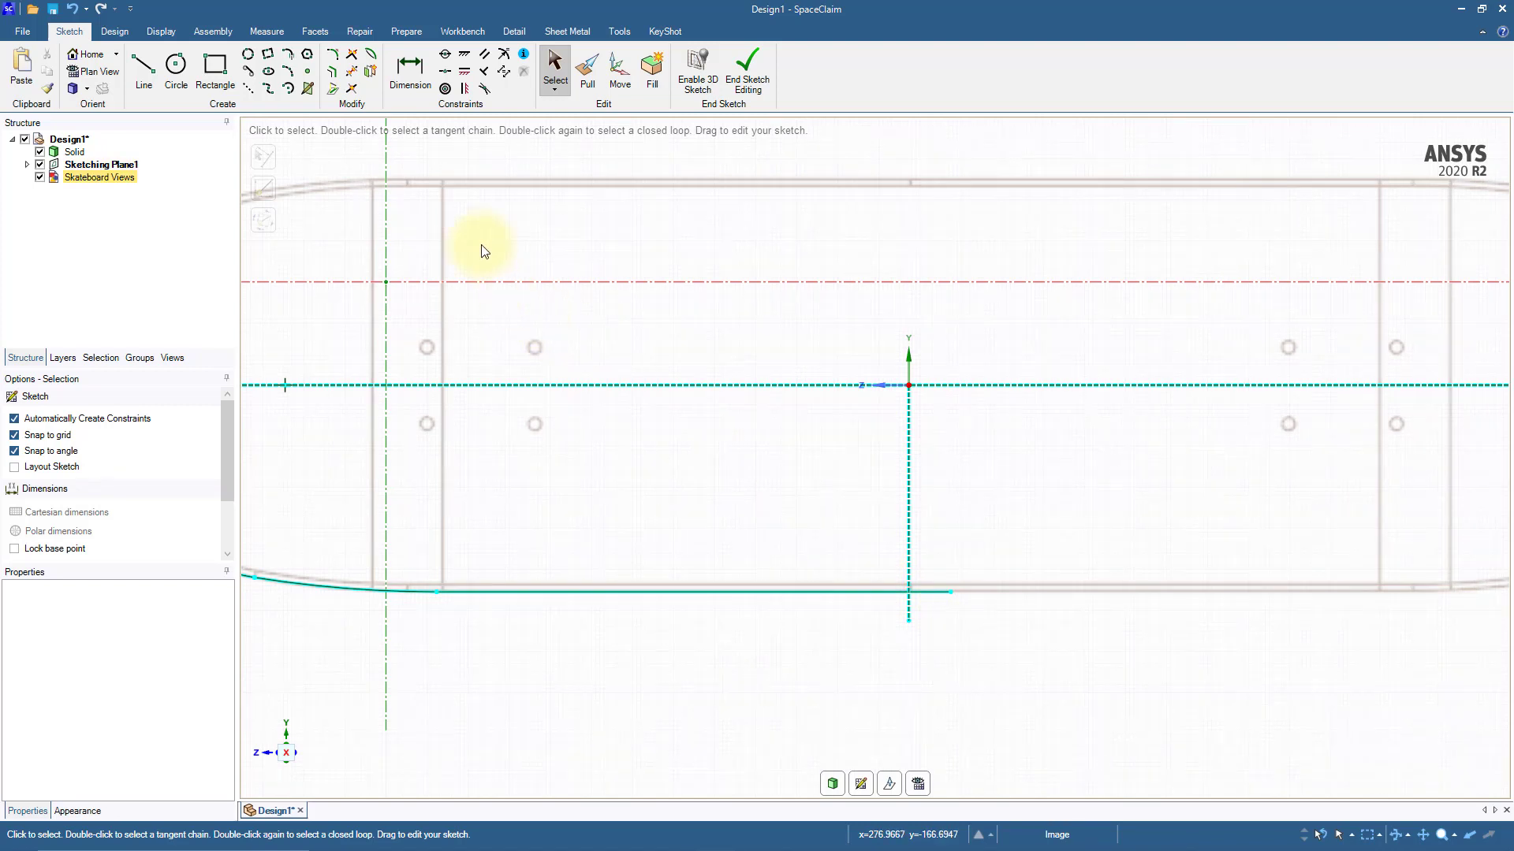
left_click(353, 74)
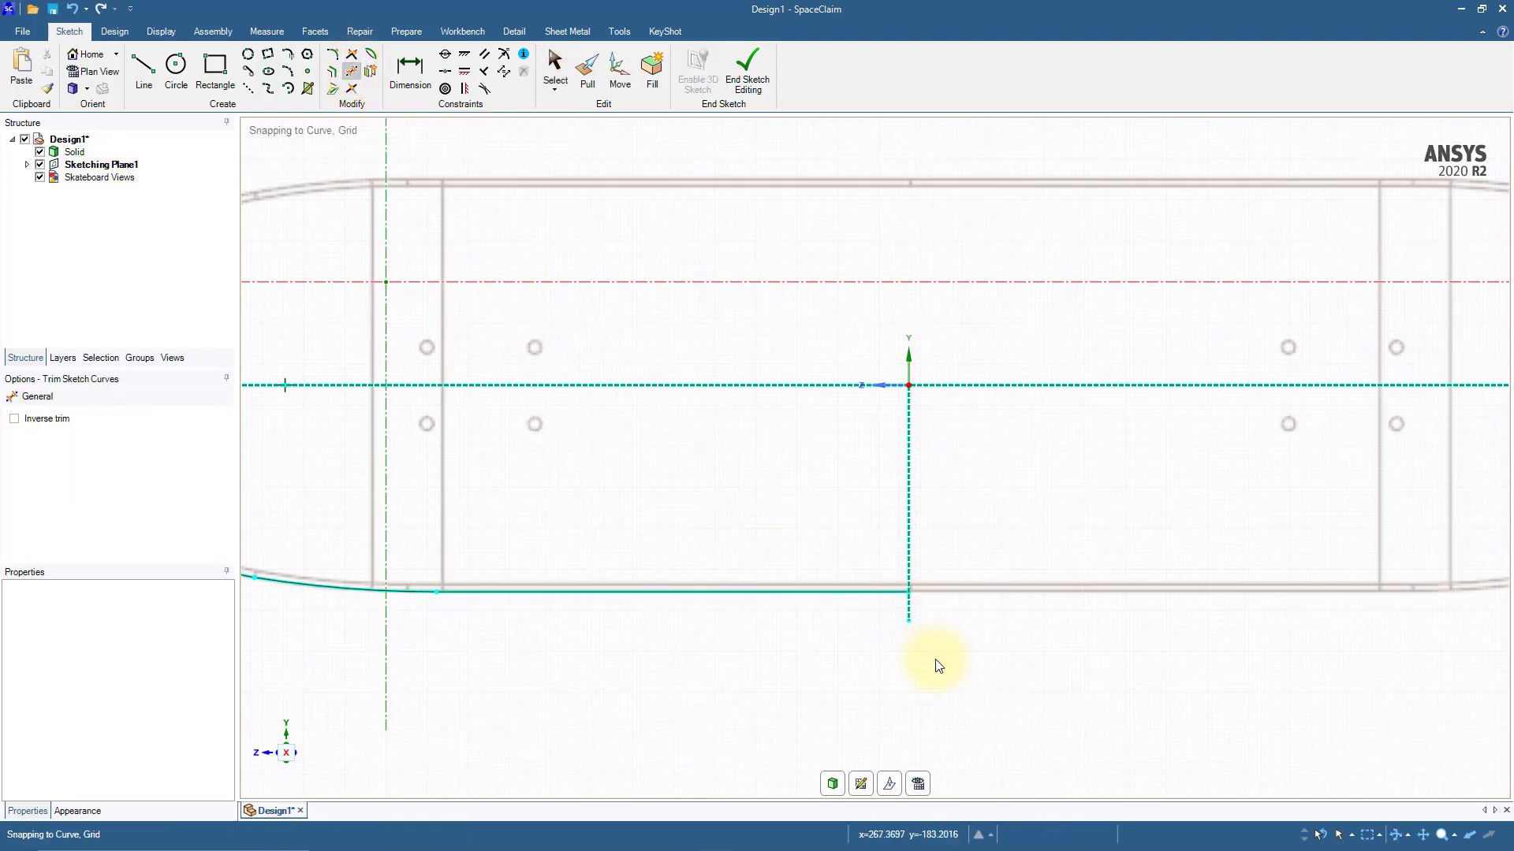
Step: Mirror the traced quarter outline of the deck about the vertical construction line at the origin
scroll(939, 664, "down", 2)
middle_click_drag(938, 666, 900, 608, "shift")
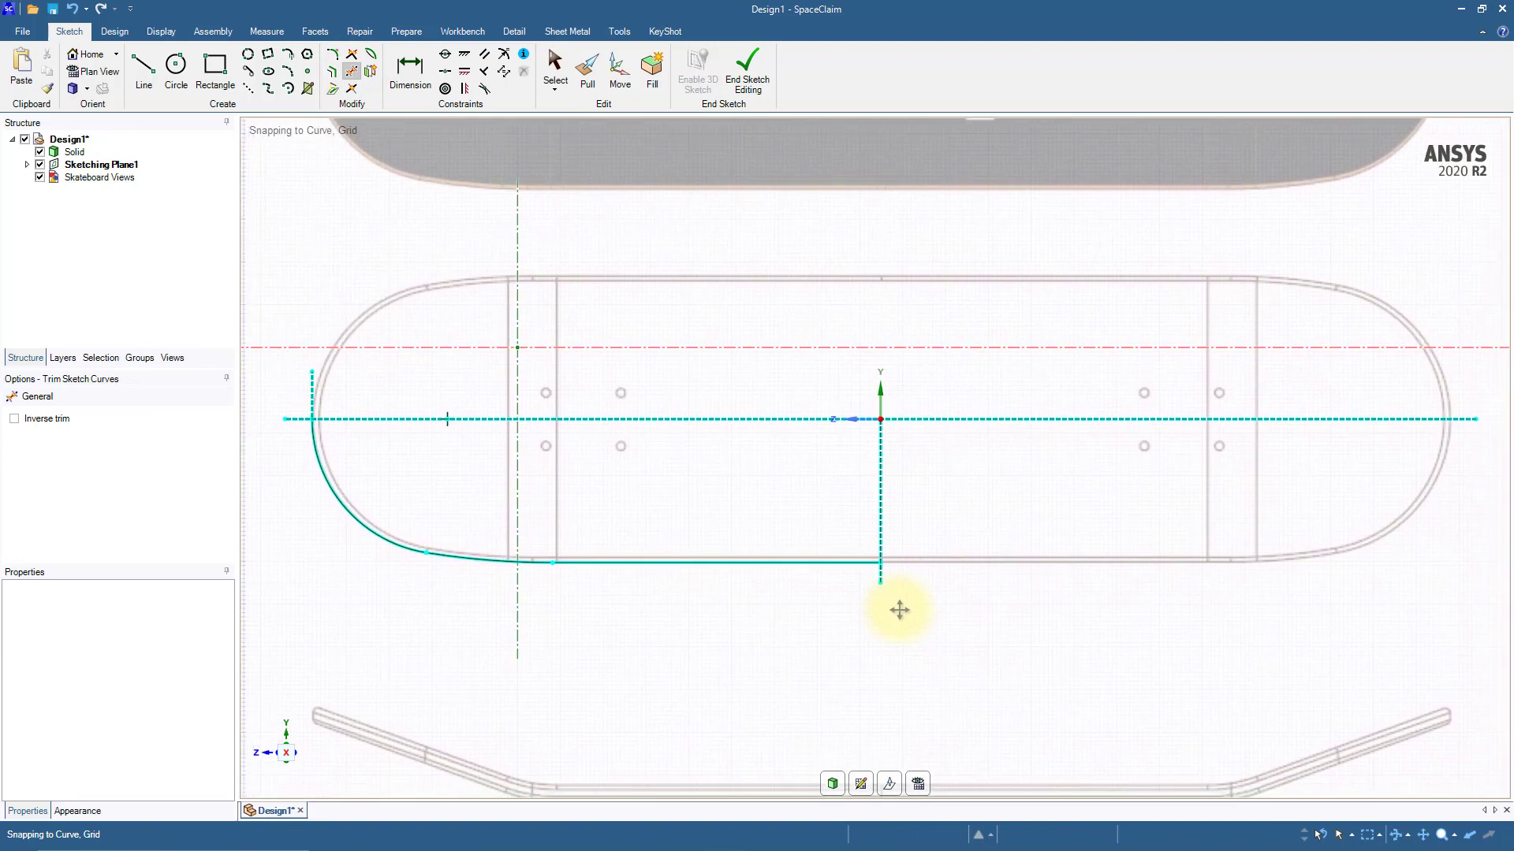
left_click(114, 31)
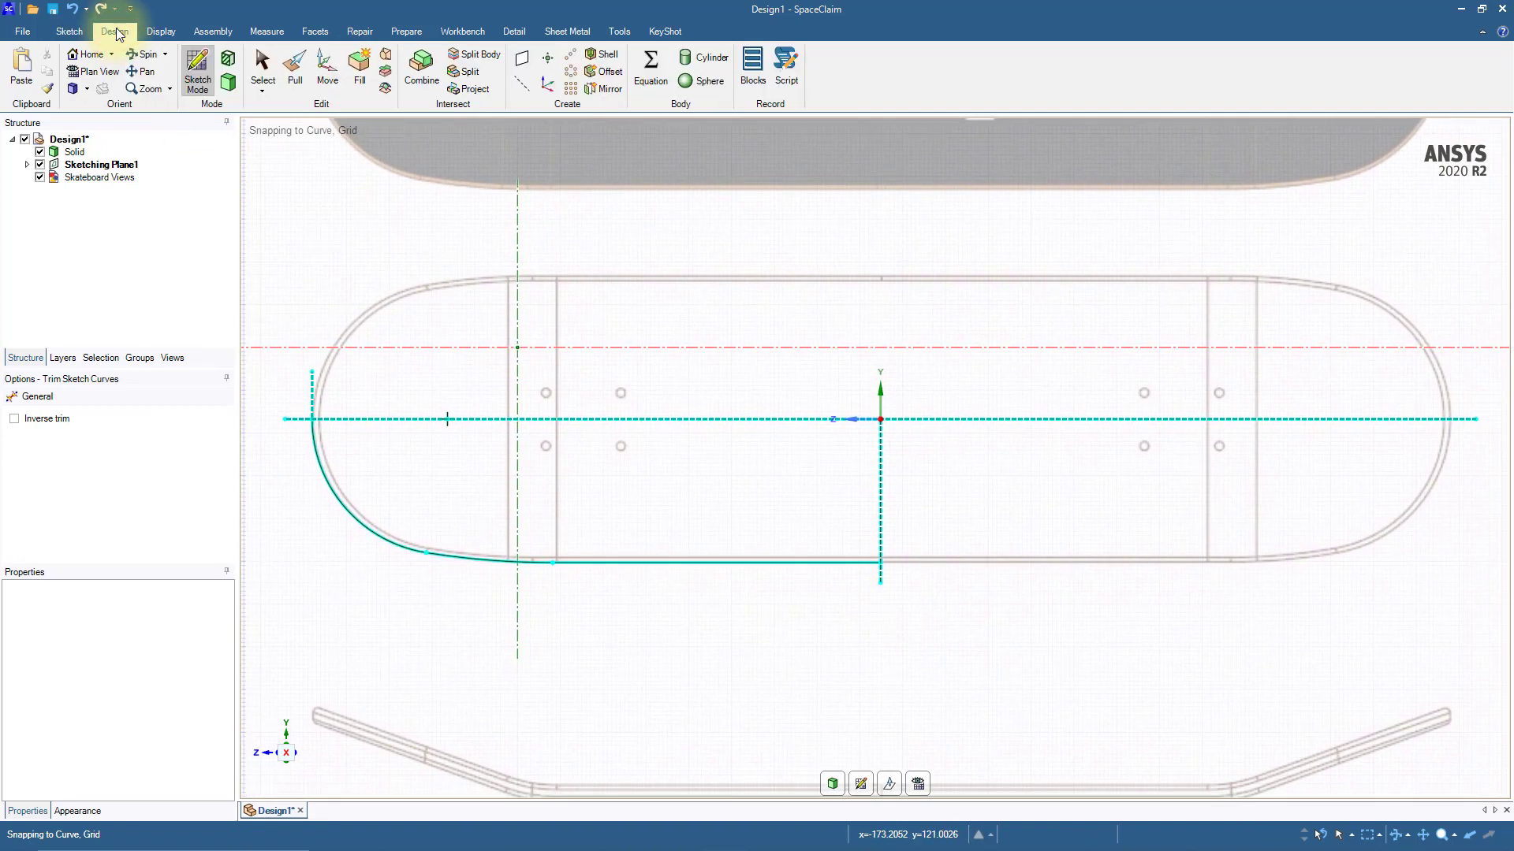
left_click(602, 88)
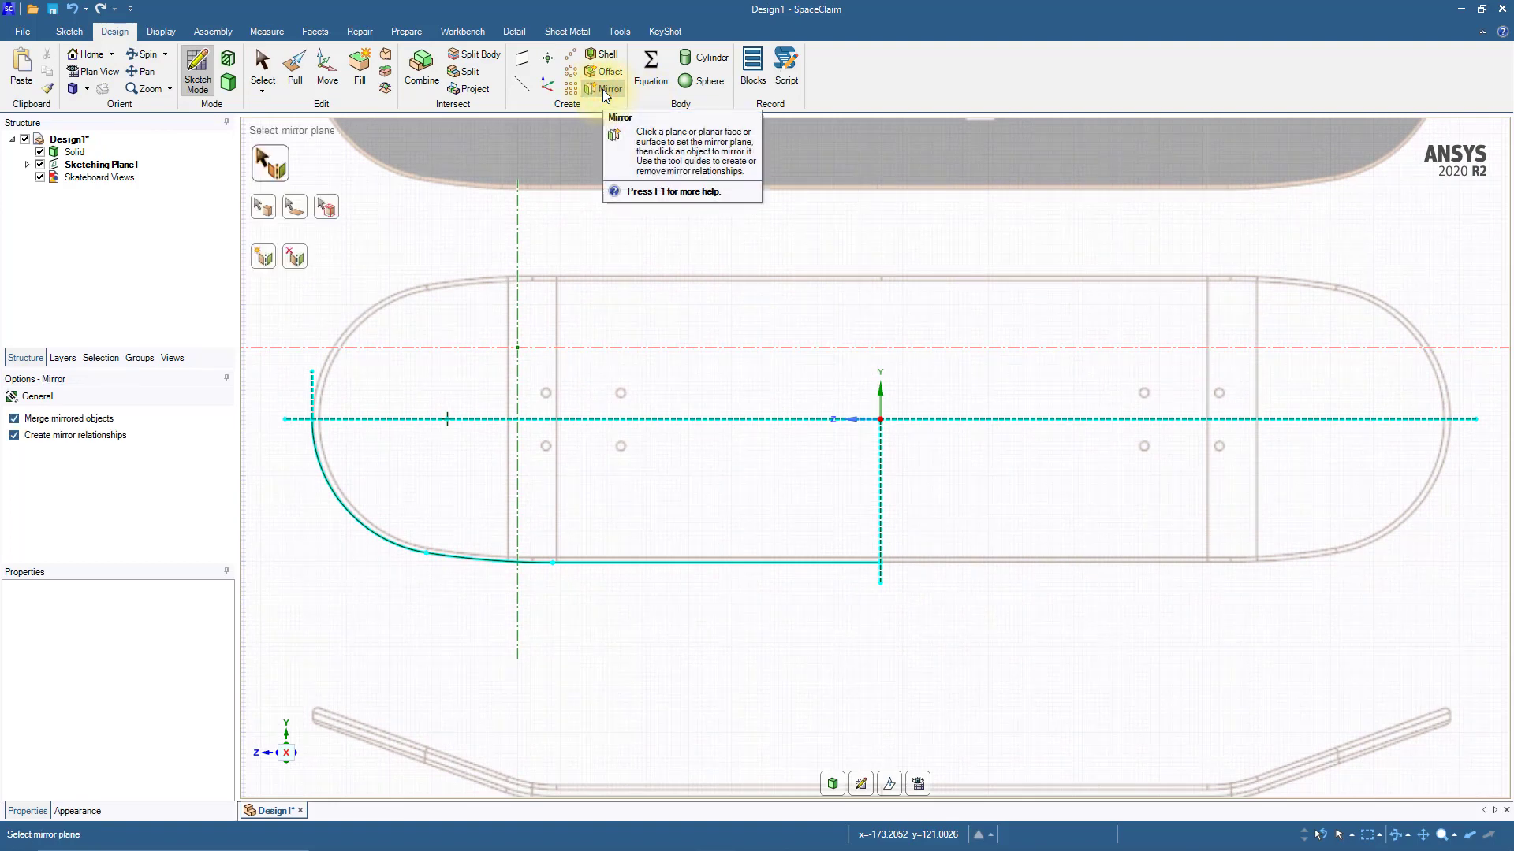
left_click(881, 466)
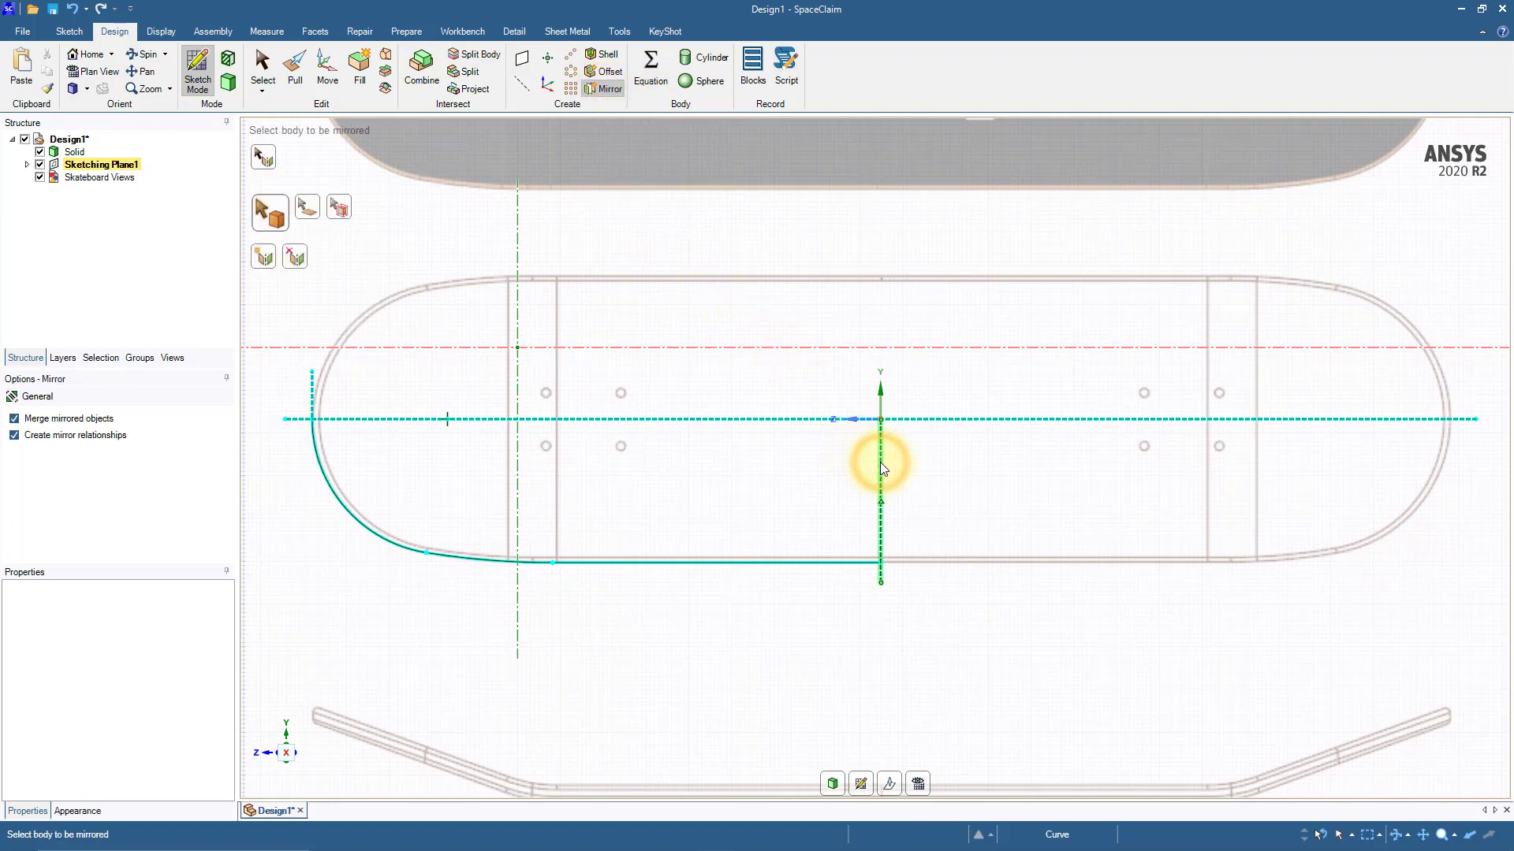
mouse_move(301, 405)
left_mouse_down()
mouse_move(497, 514)
mouse_move(898, 569)
left_mouse_up()
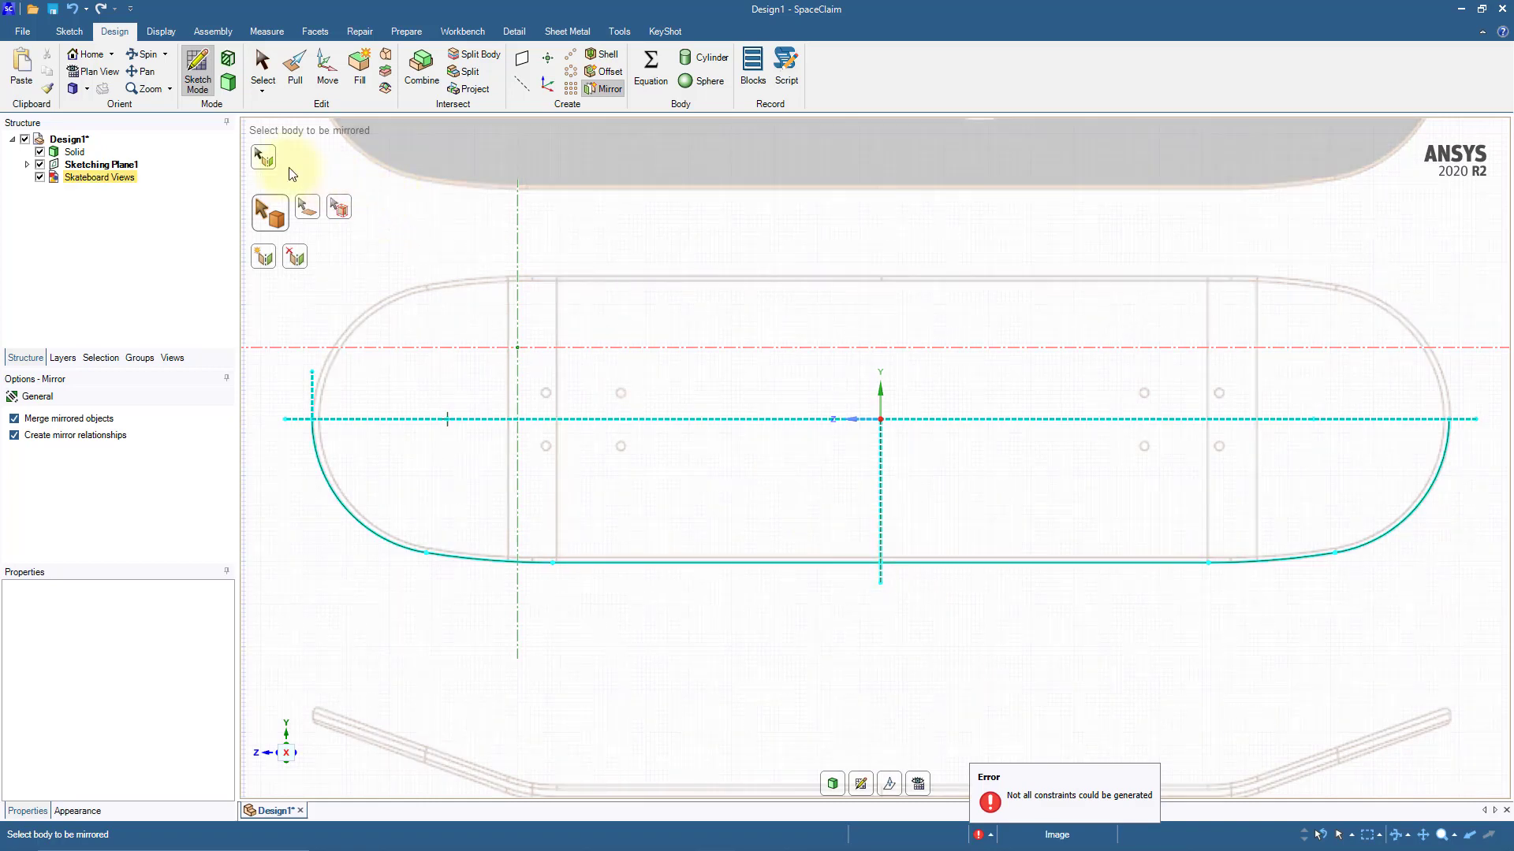
Step: Mirror the lower half outline about the horizontal construction line to close the deck's plan outline
left_click(264, 162)
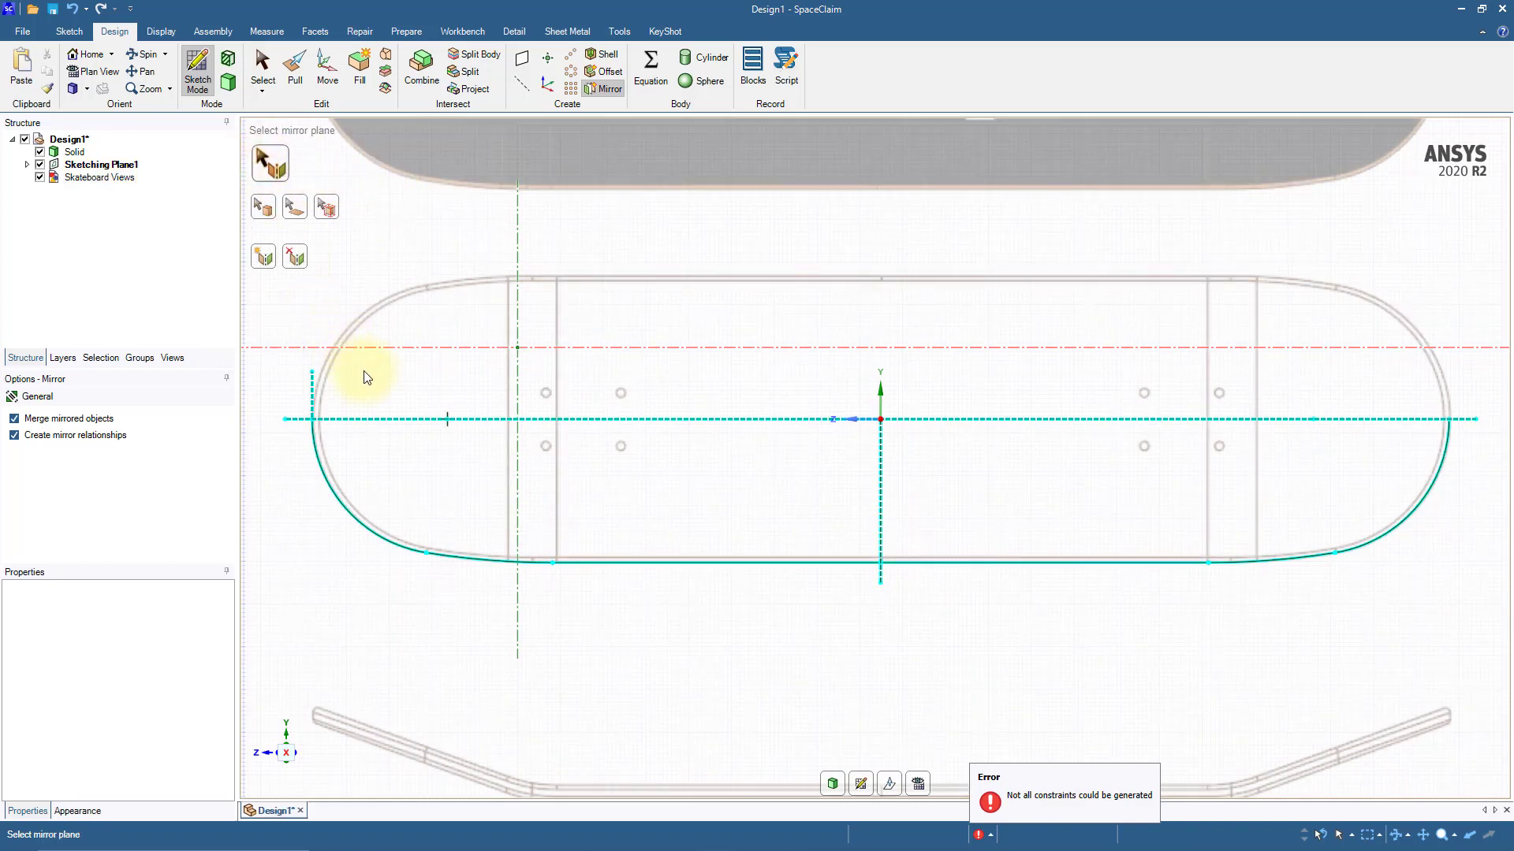
left_click(375, 420)
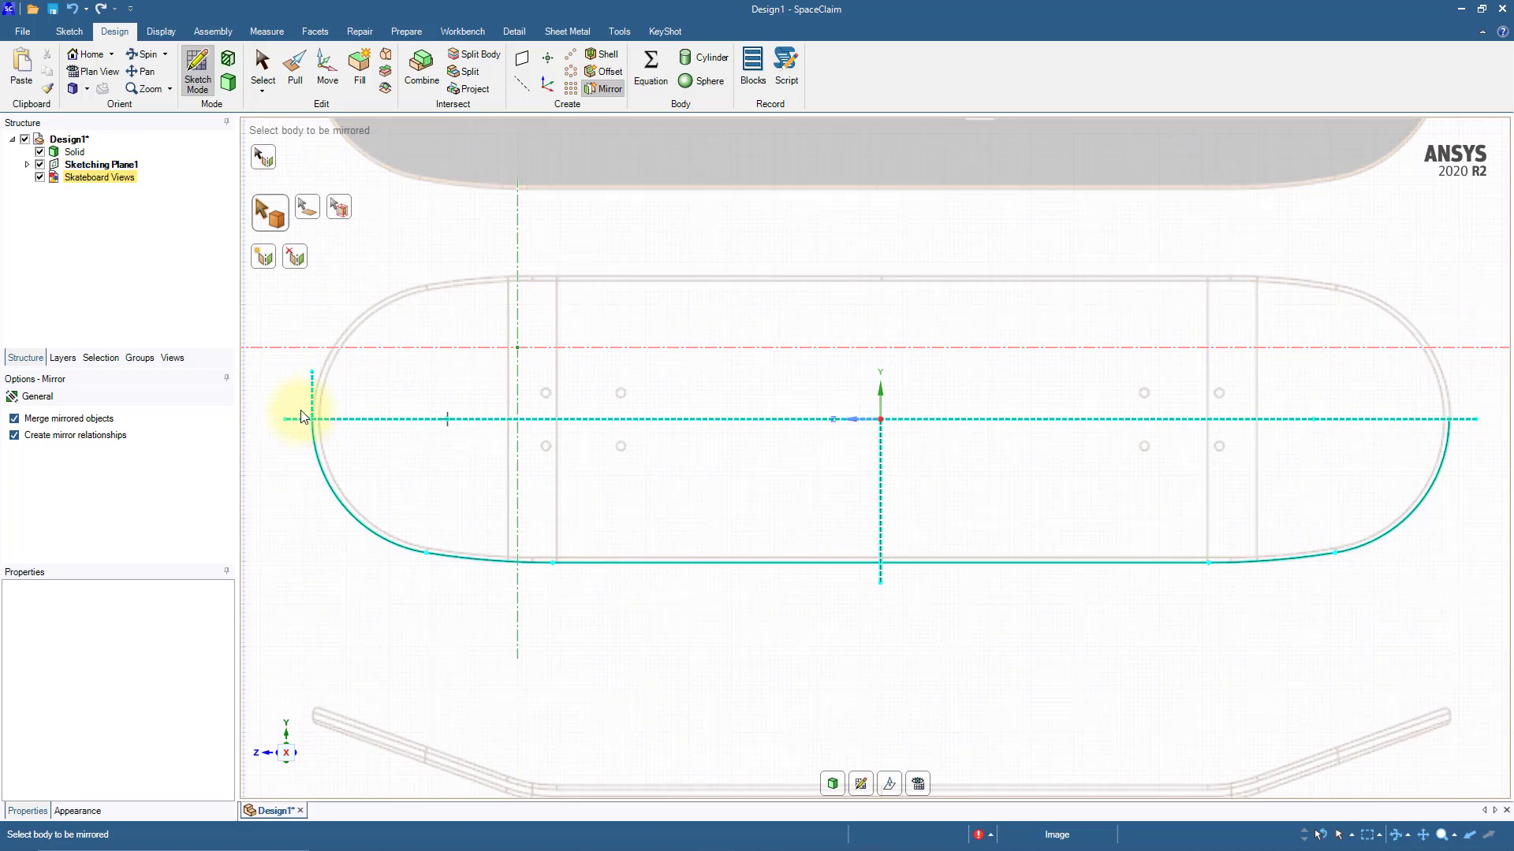
mouse_move(301, 411)
left_mouse_down()
mouse_move(703, 486)
mouse_move(980, 497)
mouse_move(1460, 570)
left_mouse_up()
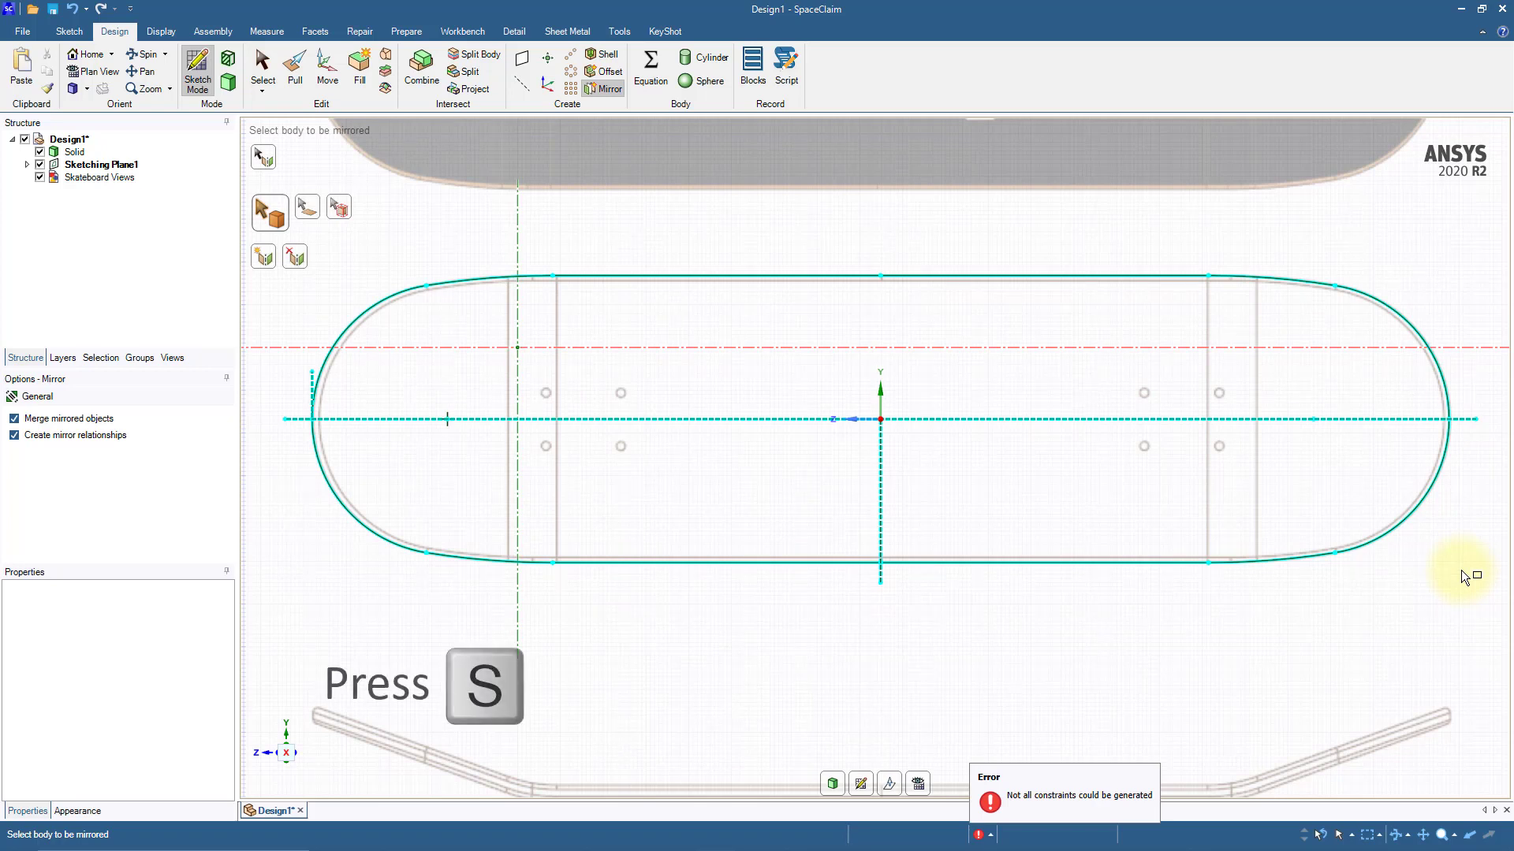
key("s")
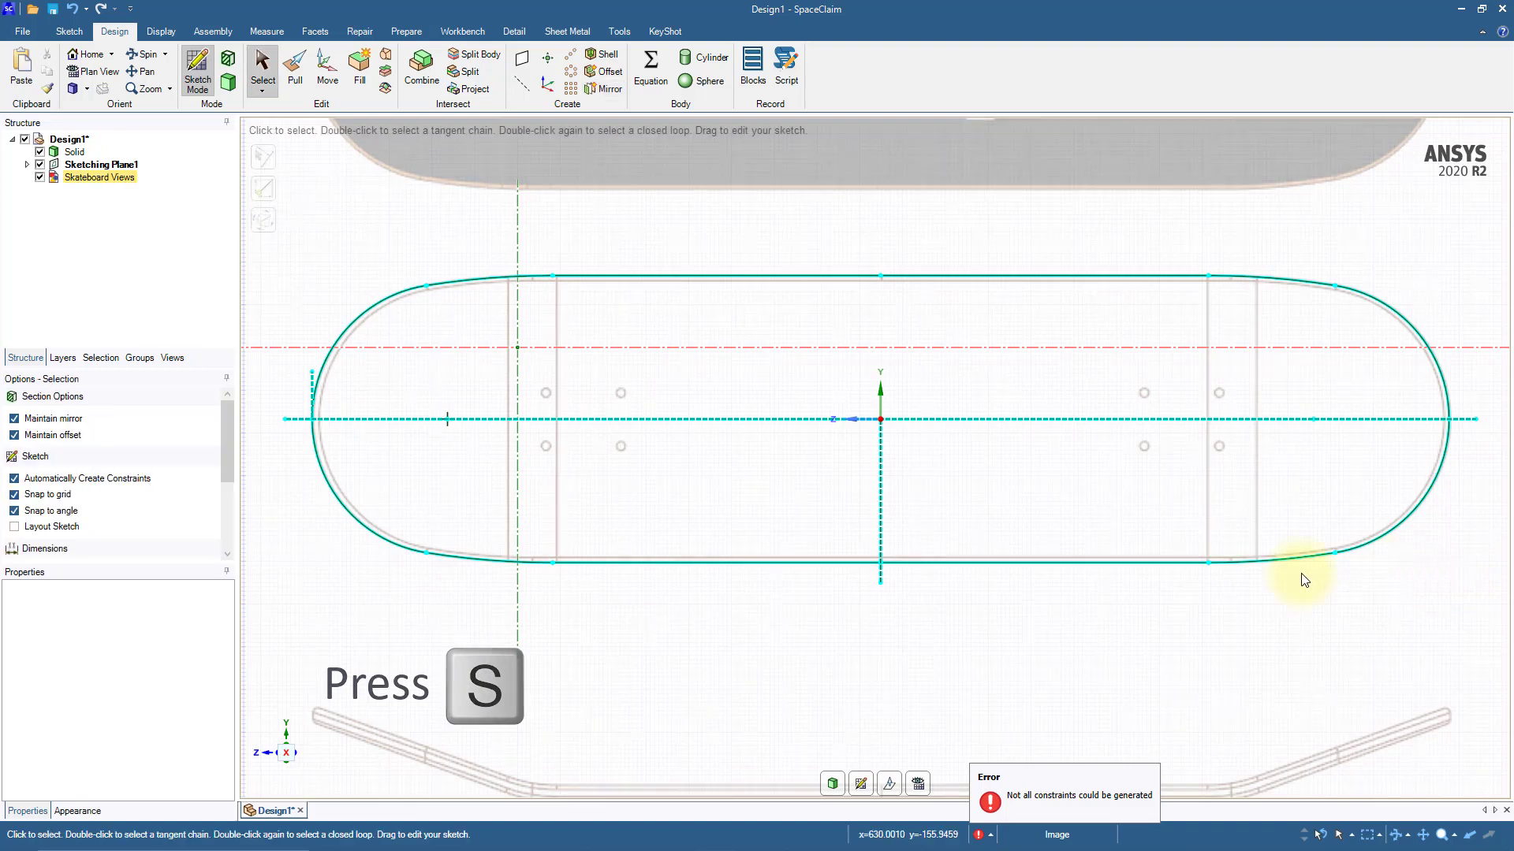
left_click(863, 624)
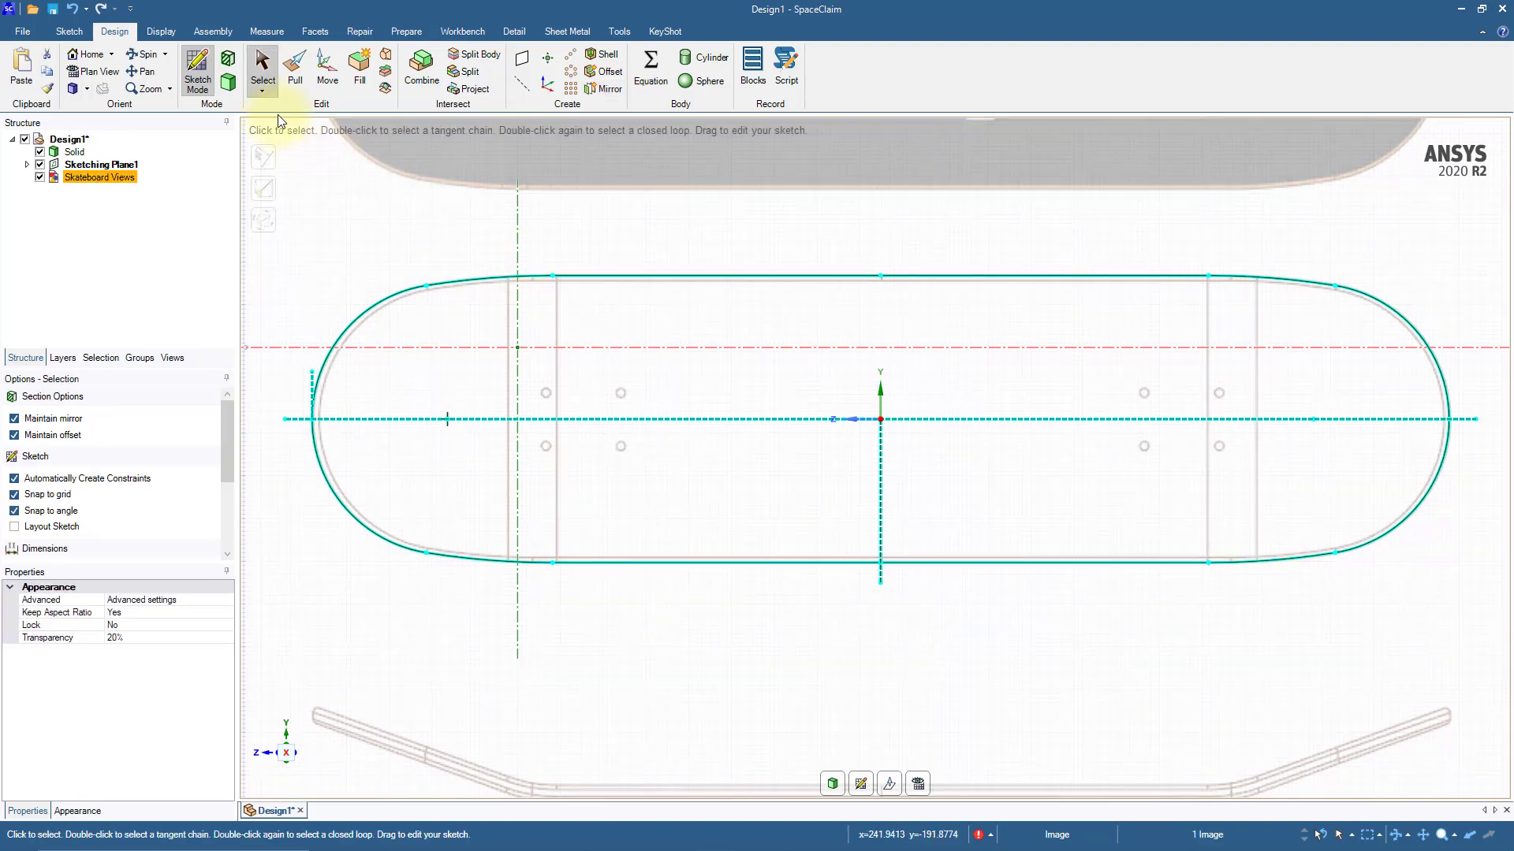
Step: Switch from sketching to 3D mode and hide the Skateboard Views reference image
left_click(227, 82)
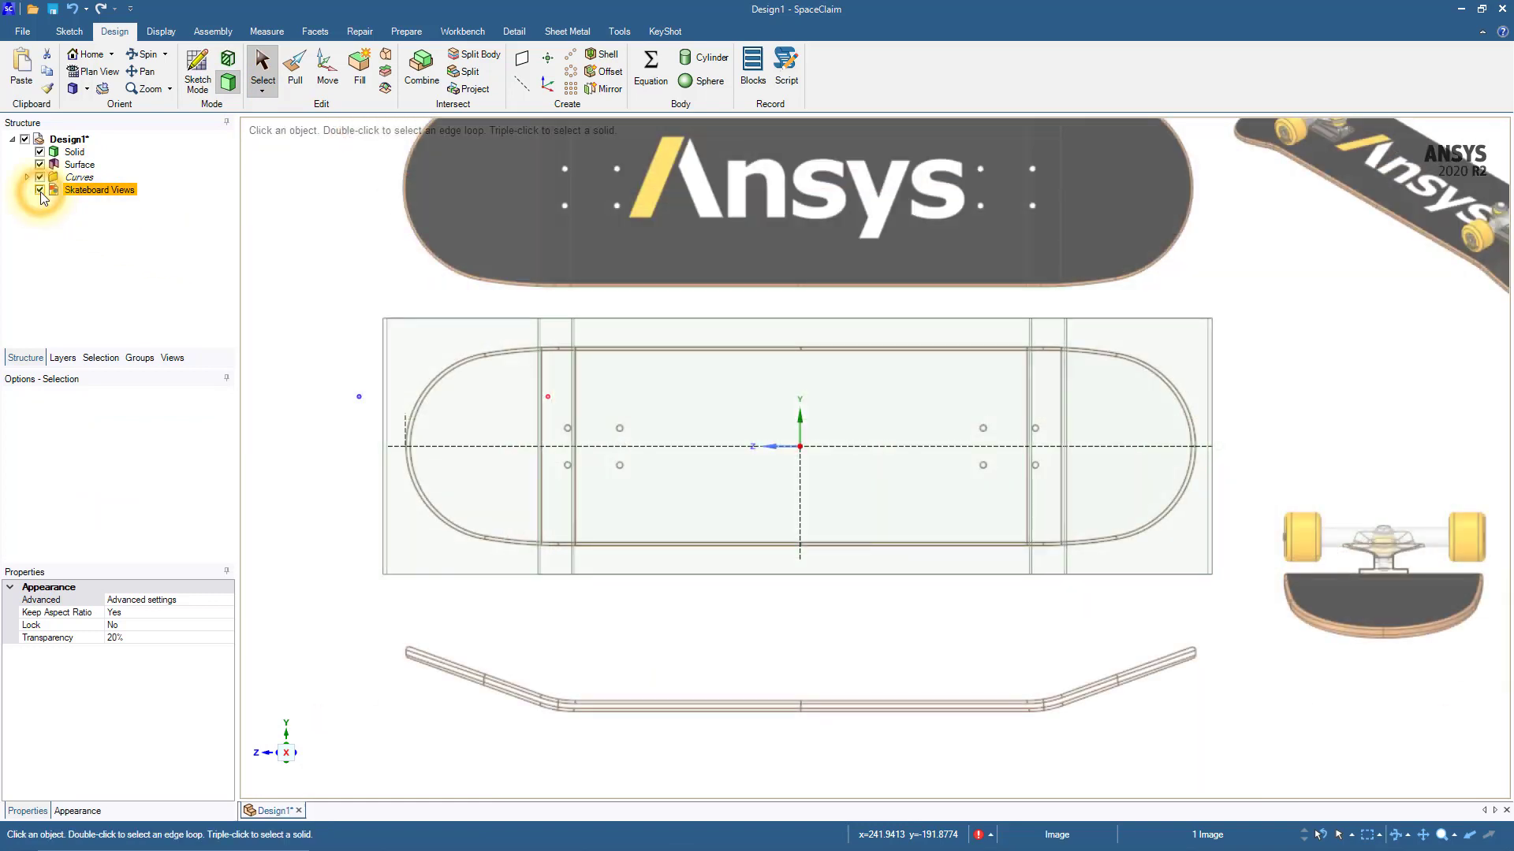
left_click(39, 190)
left_click(306, 219)
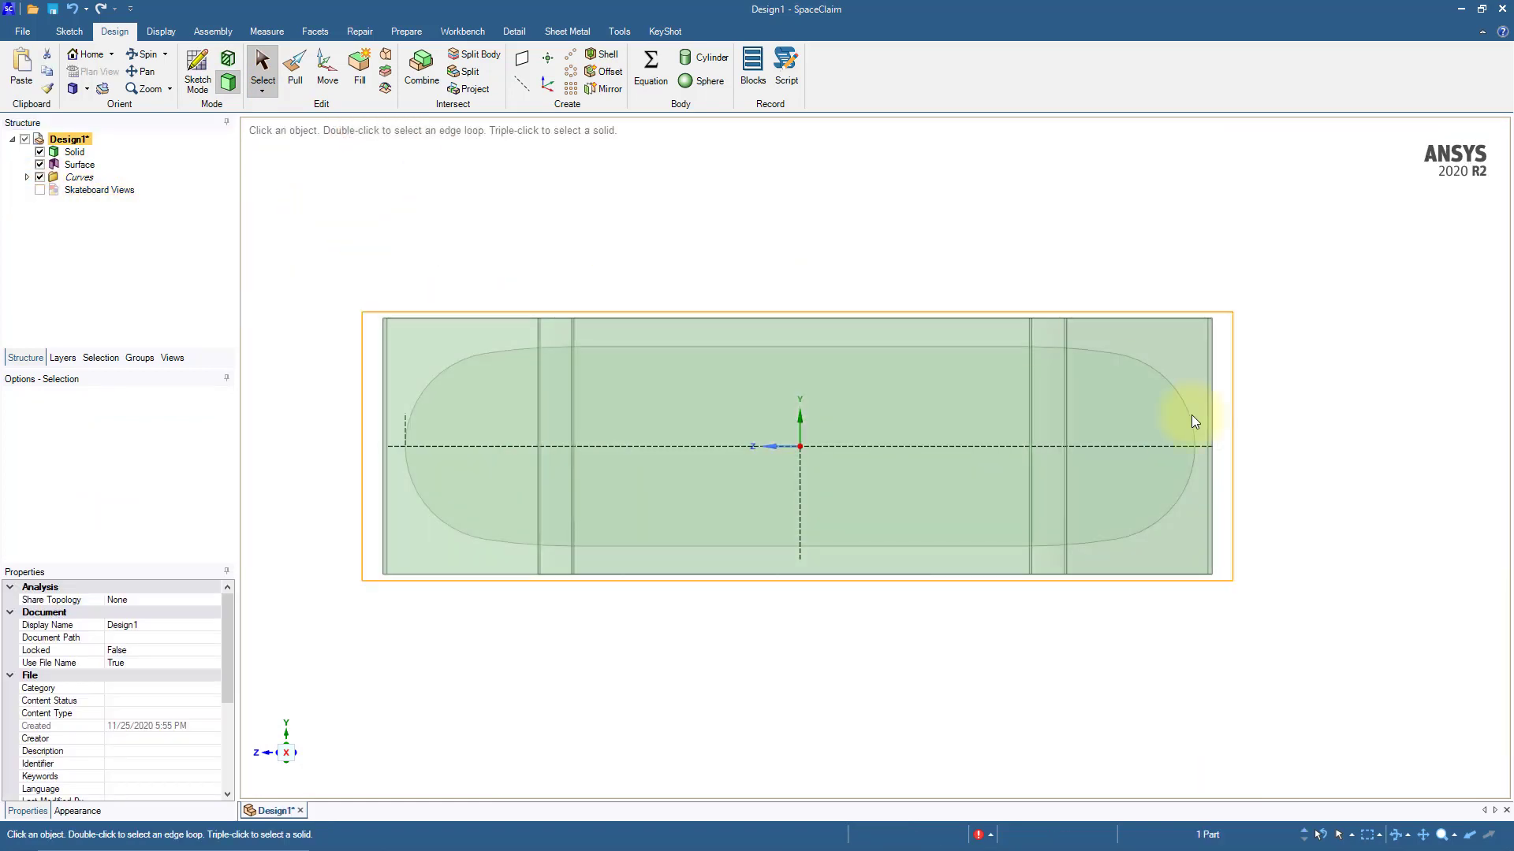
left_click(1070, 646)
Step: Pull the plan outline's full edge loop into surface walls that pass completely through the bent deck solid
middle_click_drag(905, 665, 908, 533)
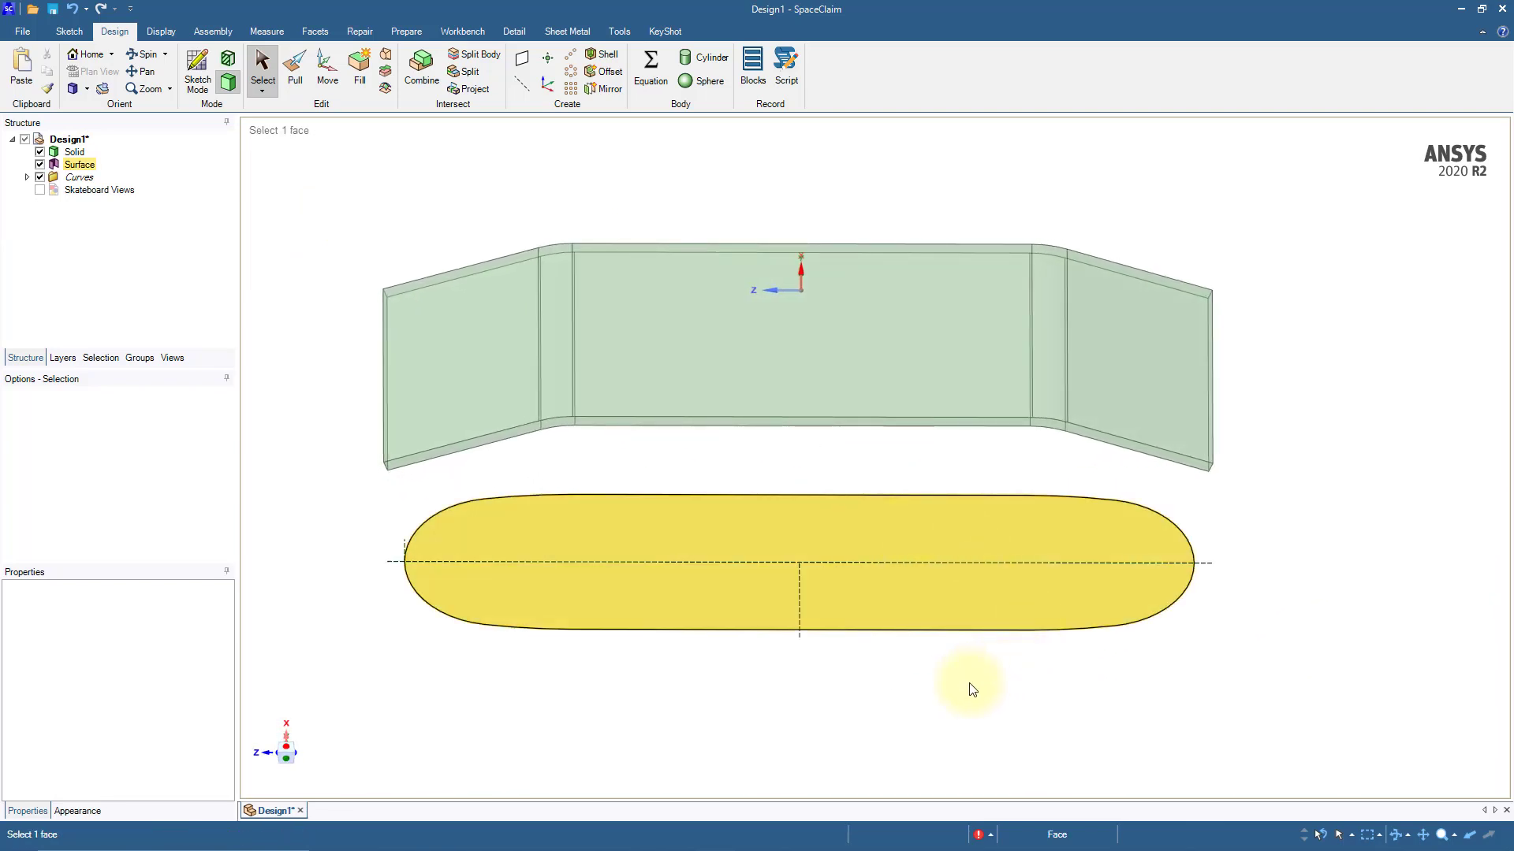
middle_click_drag(921, 689, 905, 642, "shift")
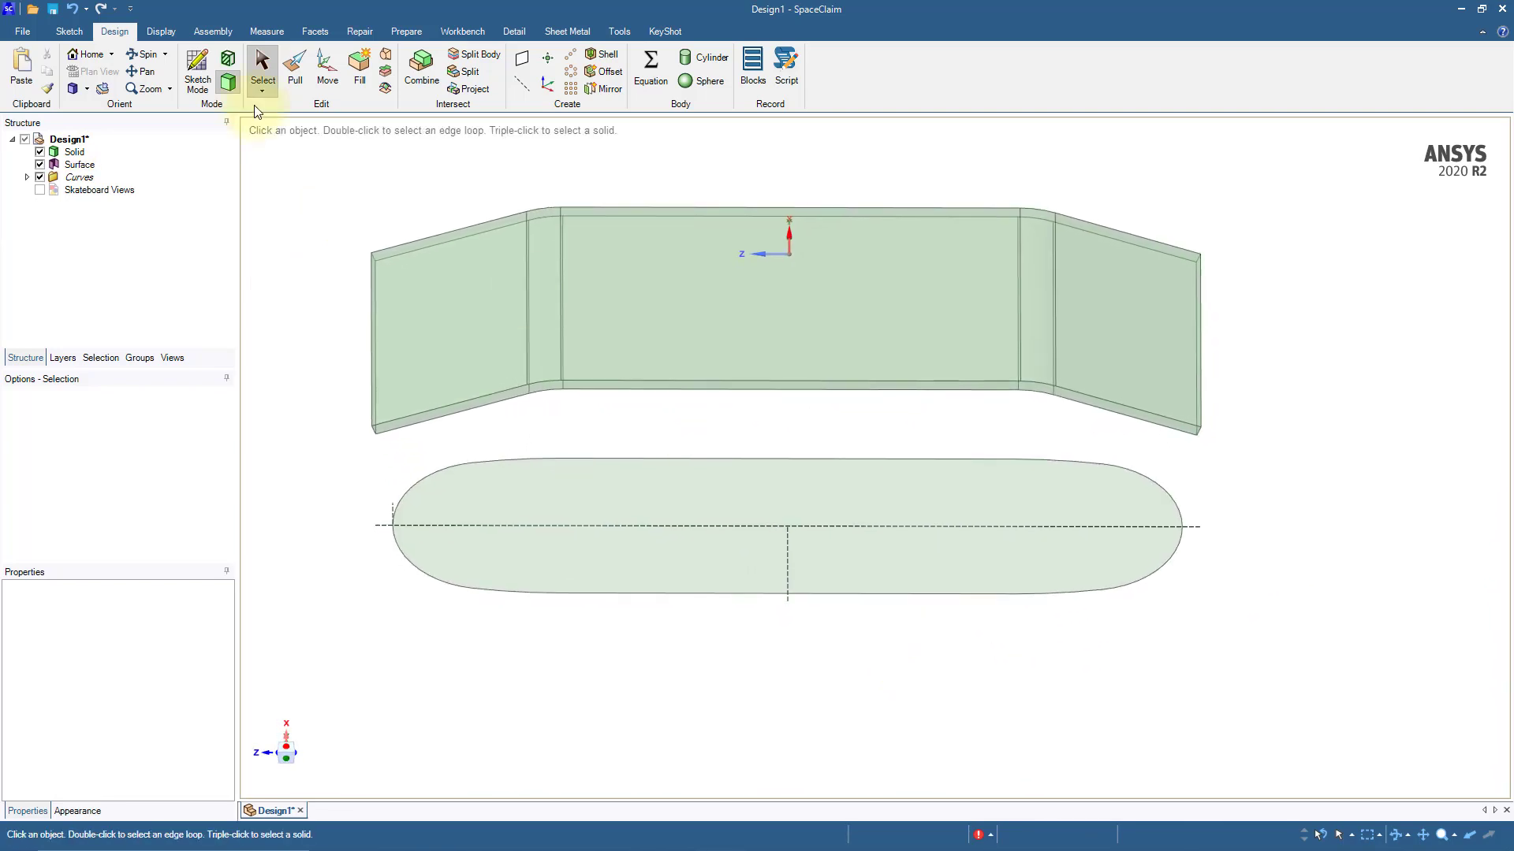
left_click(292, 82)
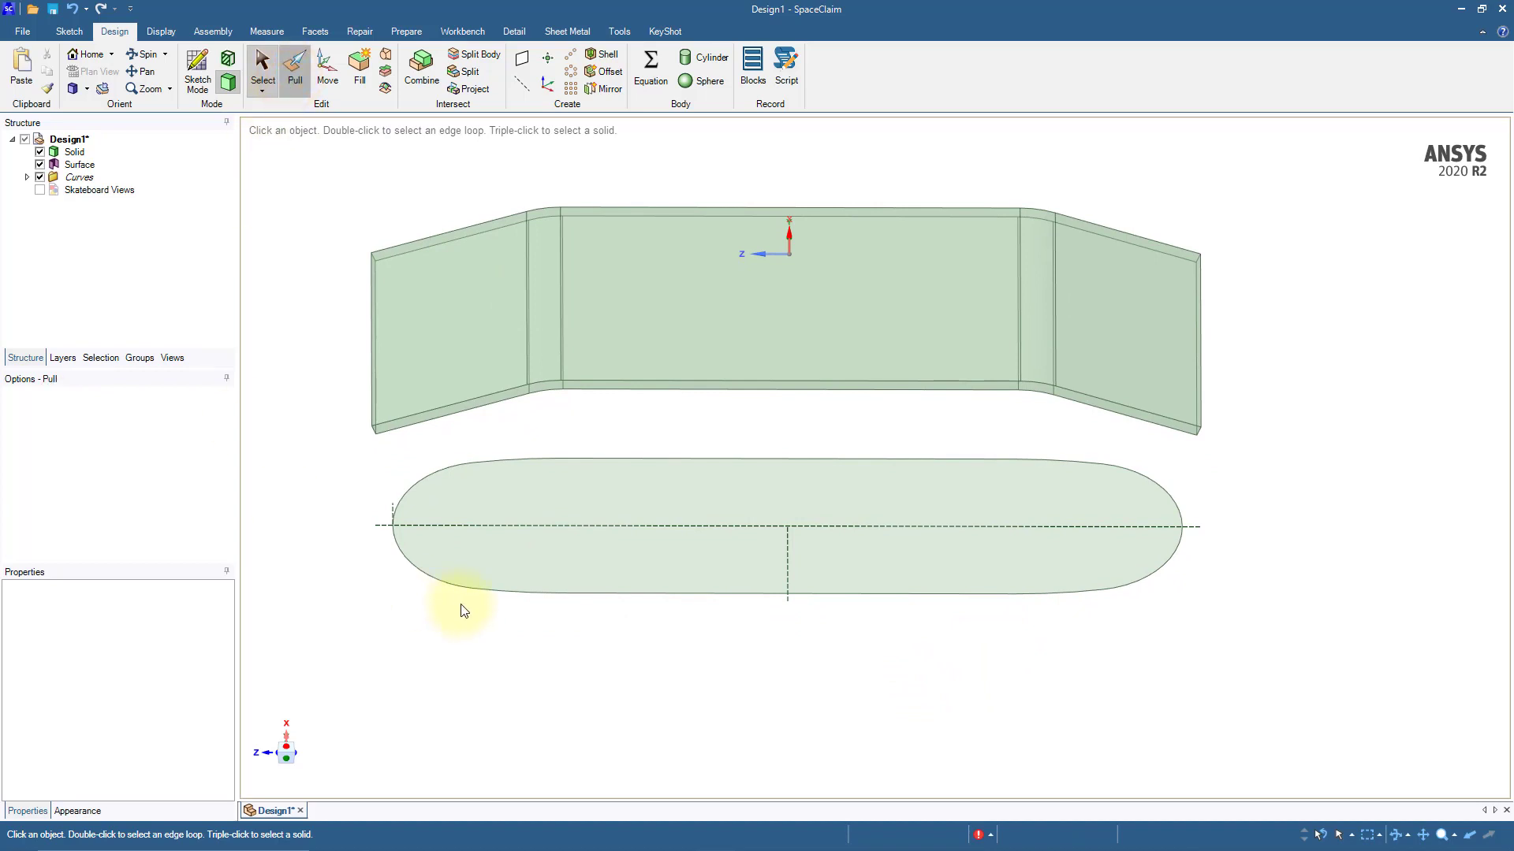
double_click(511, 597)
mouse_move(514, 612)
middle_mouse_down()
mouse_move(511, 628)
mouse_move(529, 627)
middle_mouse_up()
left_click_drag(529, 624, 415, 300)
left_click(559, 691)
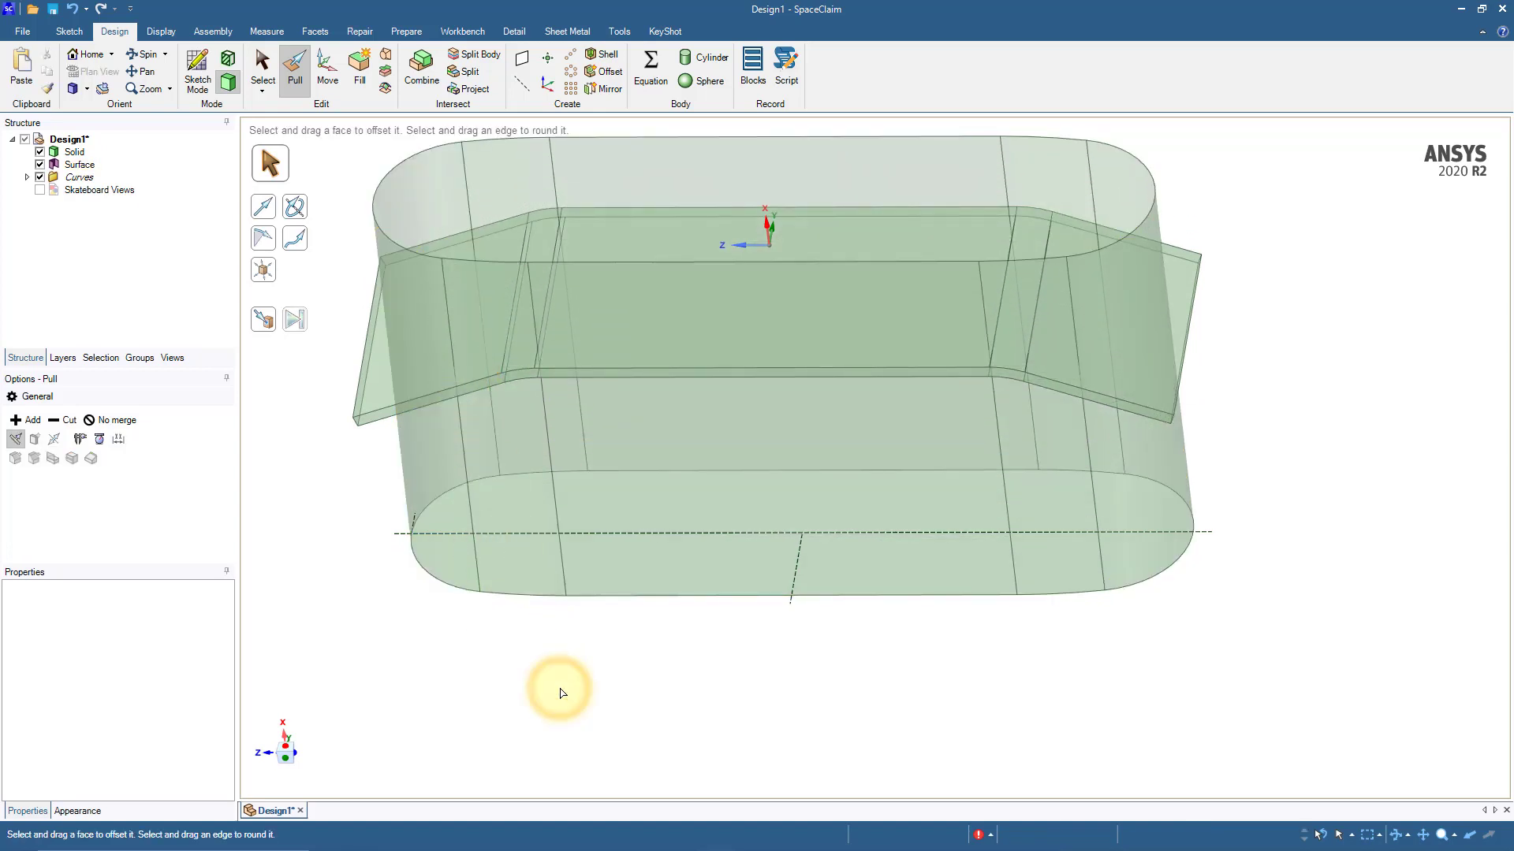
scroll(560, 692, "down", 3)
mouse_move(560, 693)
middle_mouse_down()
mouse_move(560, 581)
mouse_move(574, 672)
middle_mouse_up()
left_click(666, 388)
middle_click_drag(665, 388, 624, 803)
left_click(646, 616)
middle_click_drag(647, 616, 741, 730, "shift")
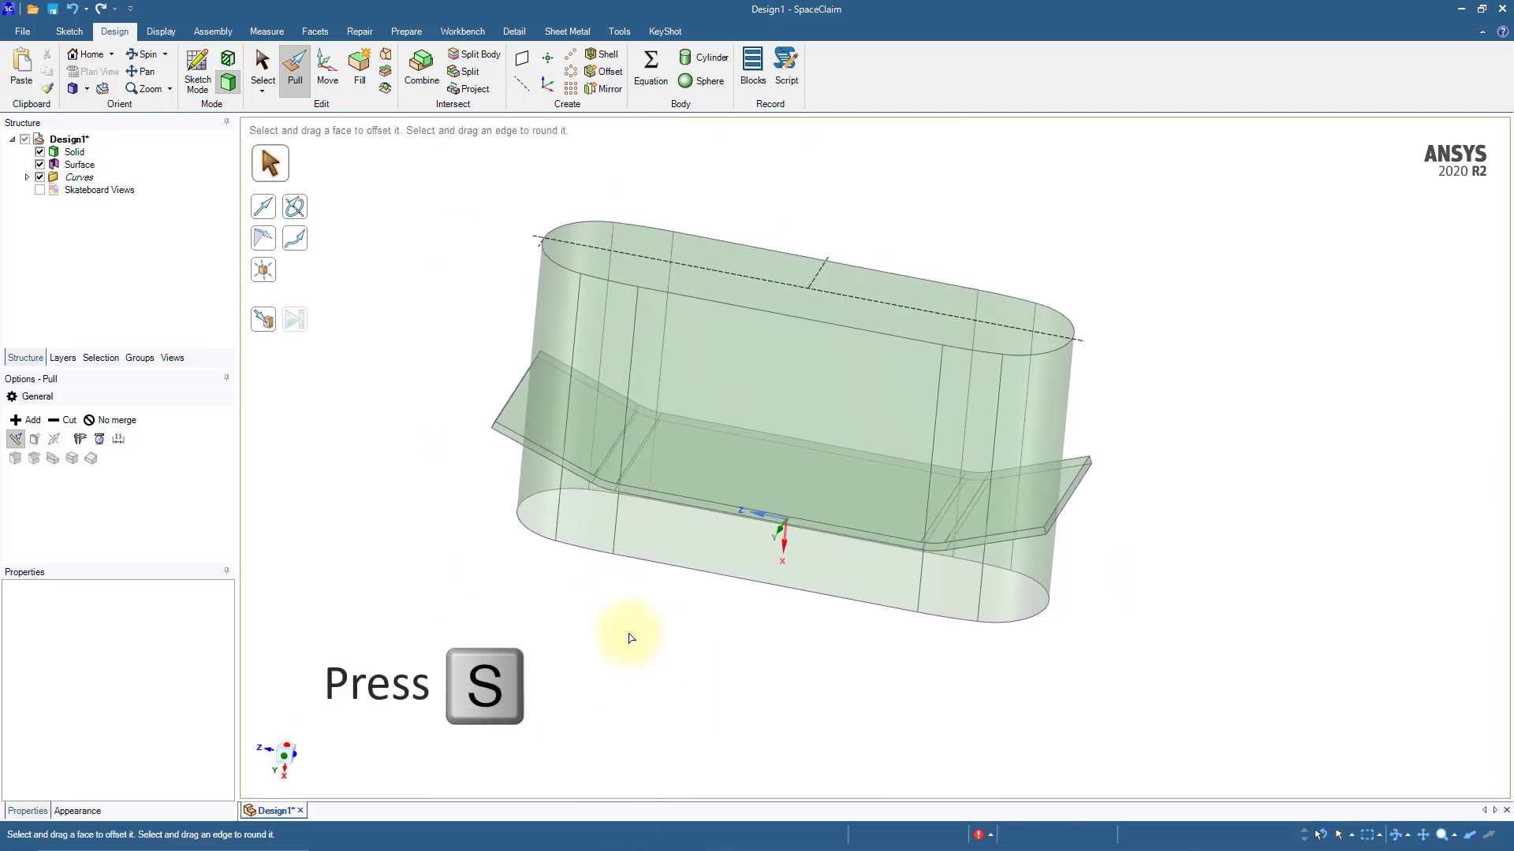
key("s")
Step: Trim the deck solid with Combine, using the pulled surface as cutter and removing the outer region, and hide that surface
middle_click_drag(630, 639, 611, 646)
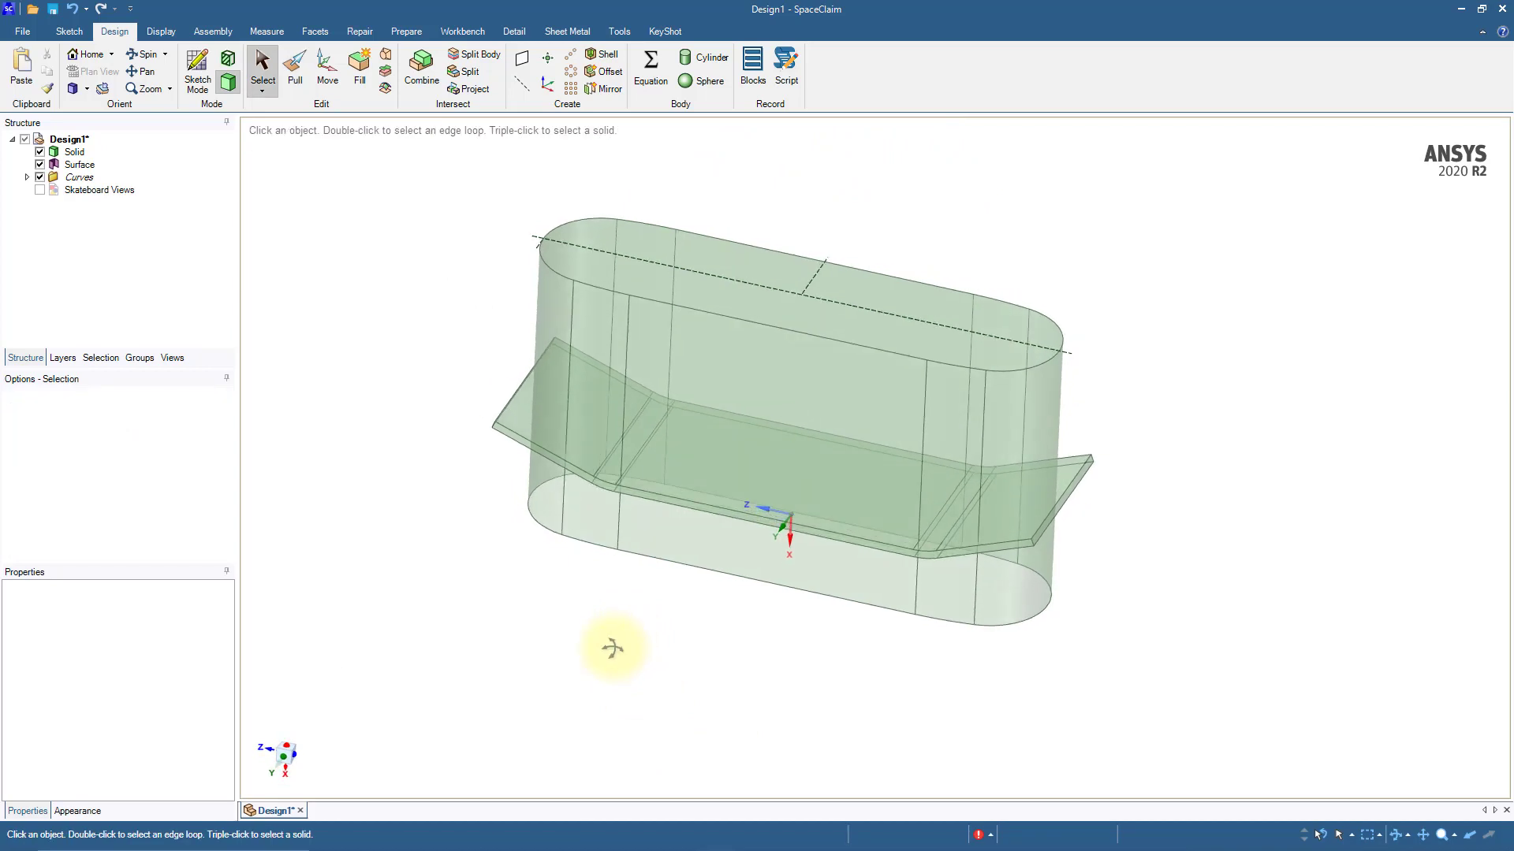
left_click(427, 64)
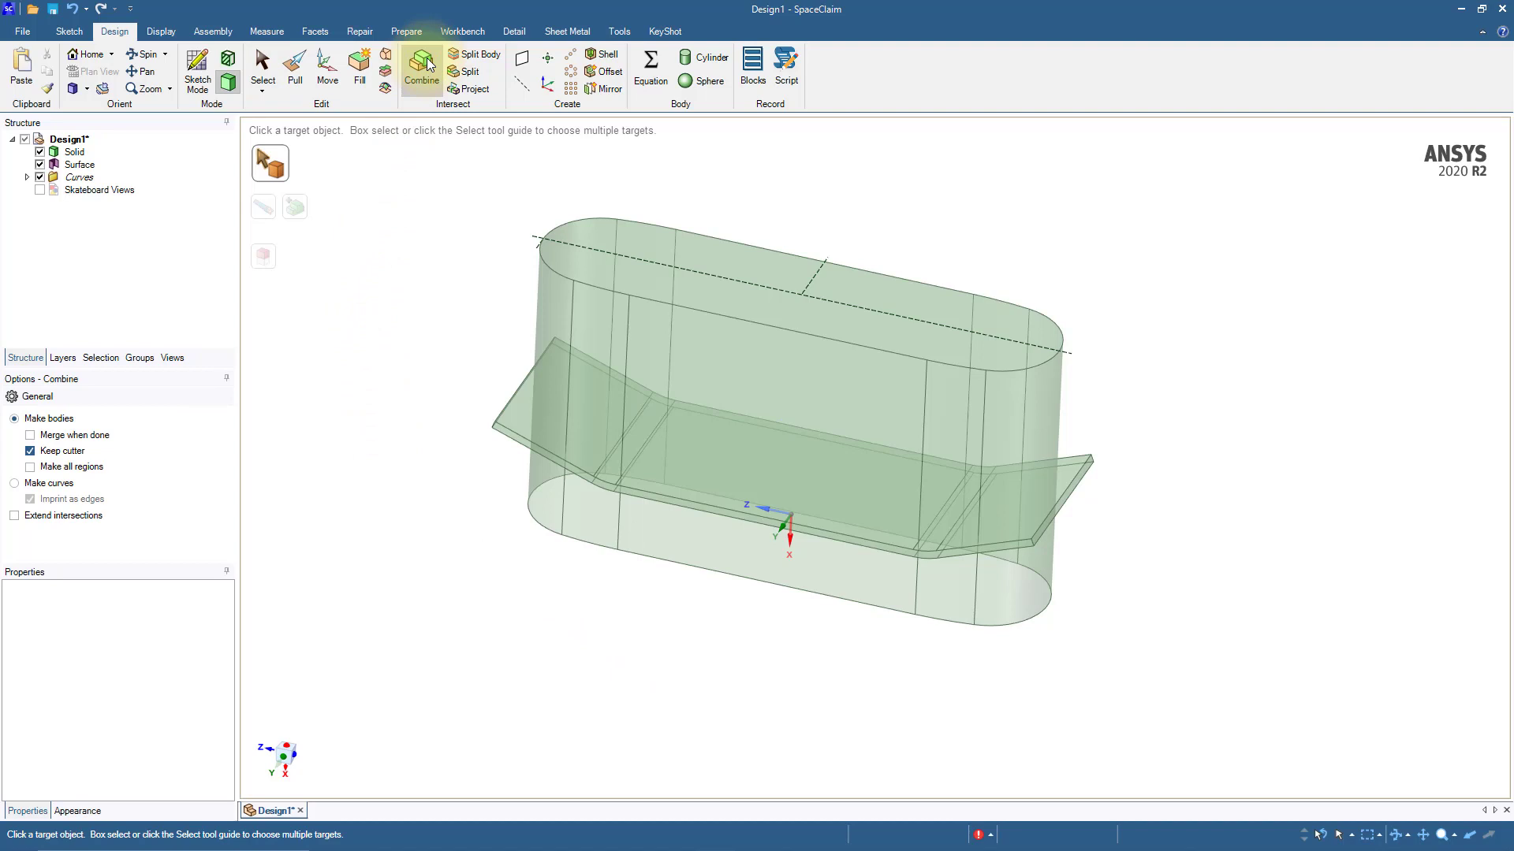
left_click(526, 413)
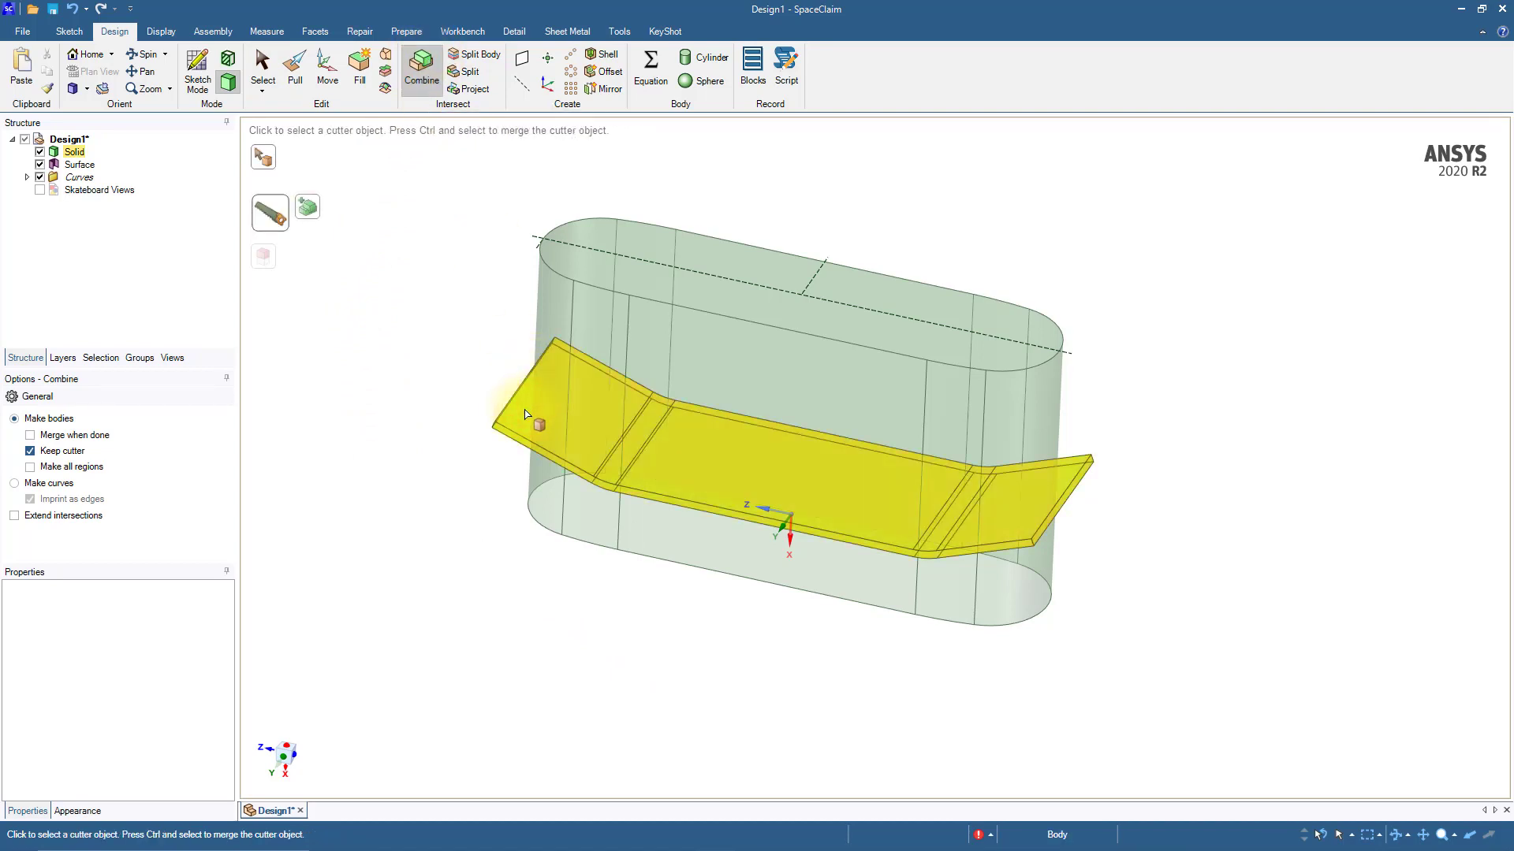
left_click(565, 319)
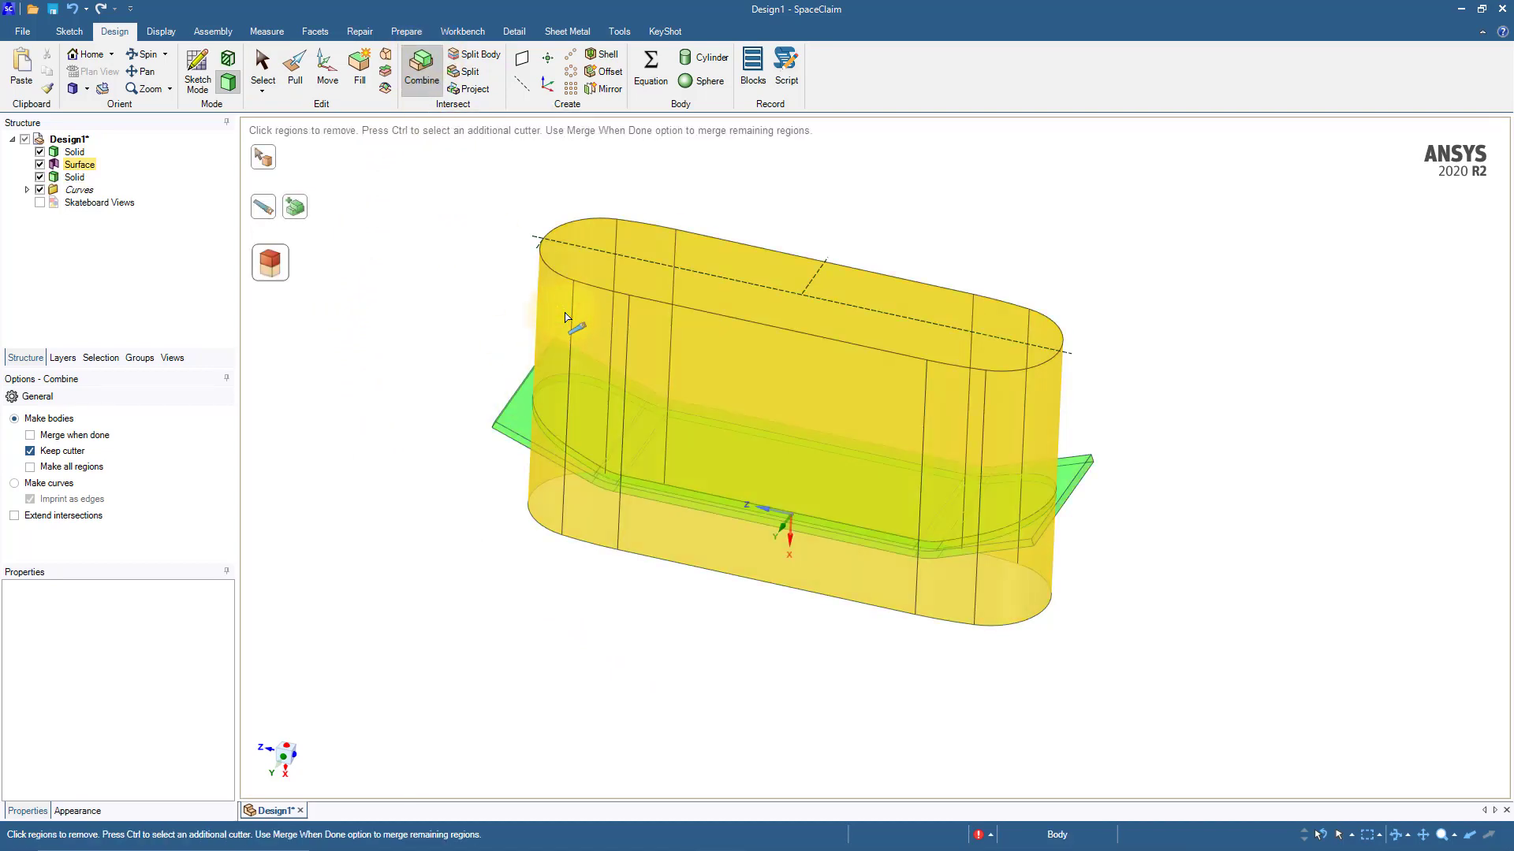
left_click(518, 420)
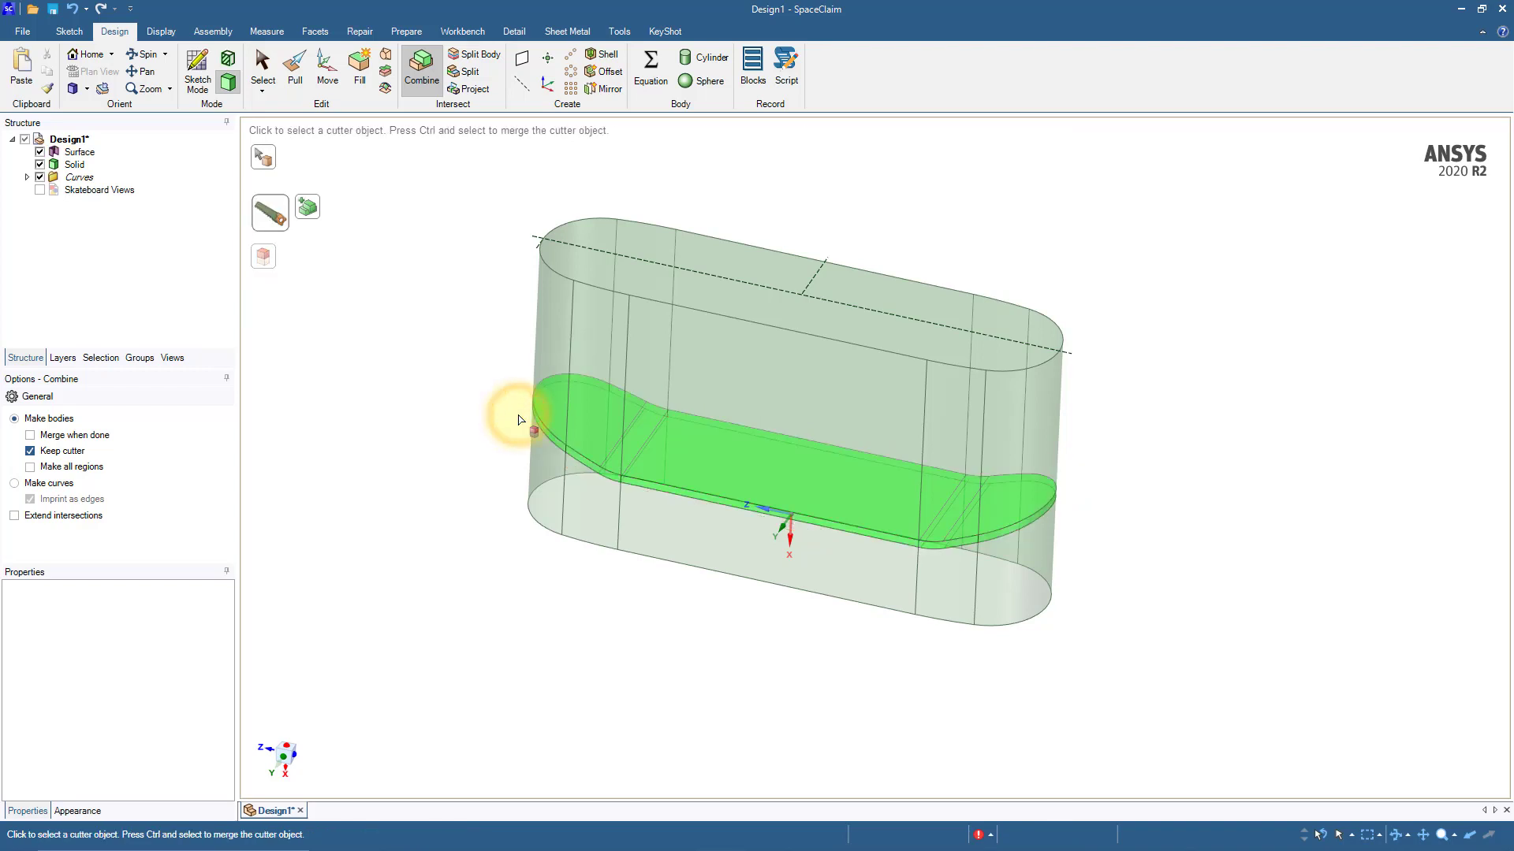
key("s")
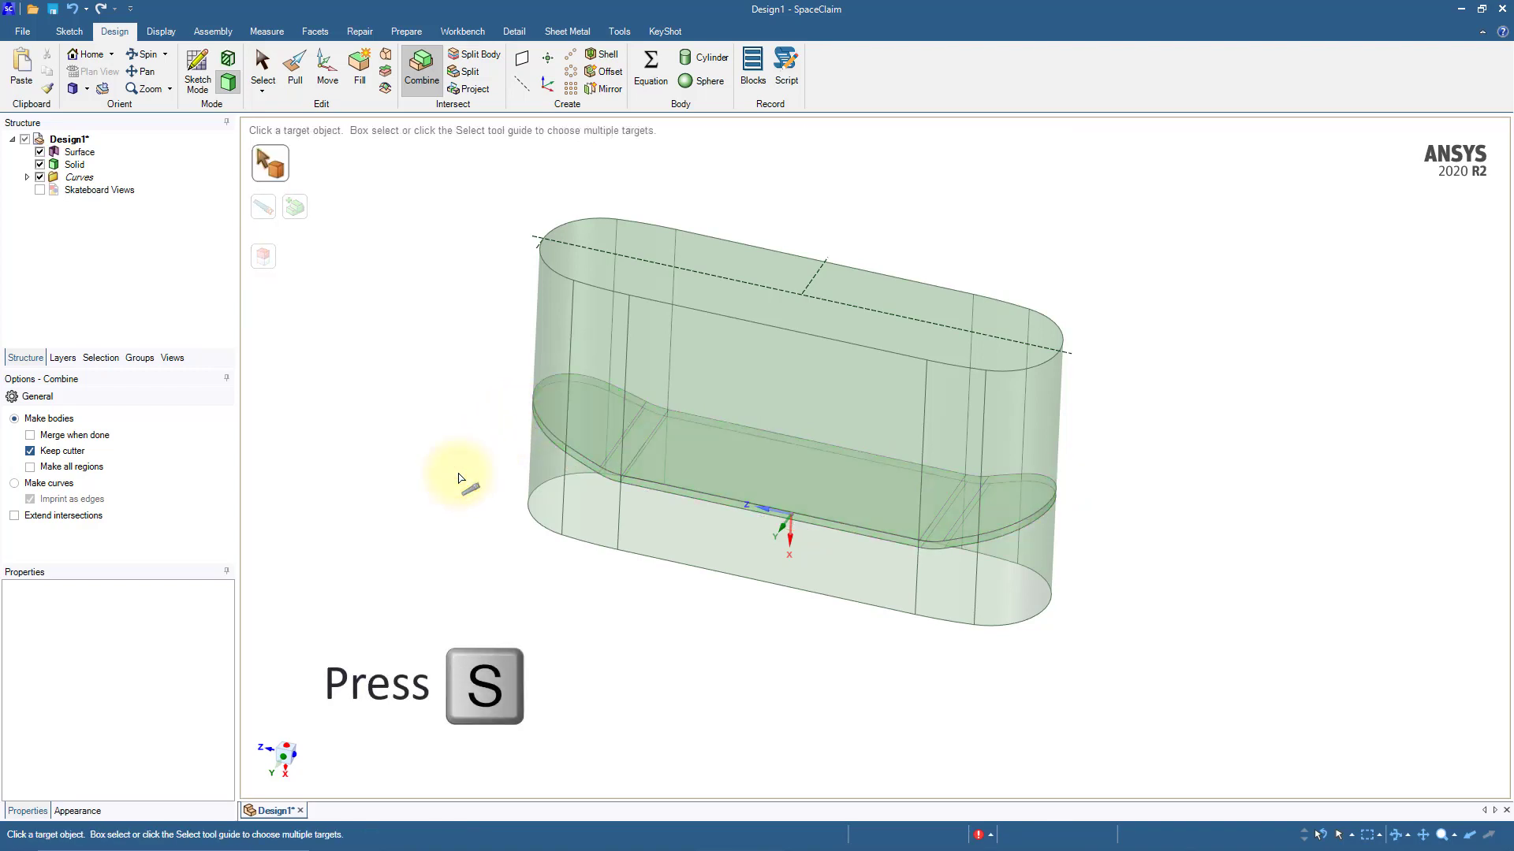
key("s")
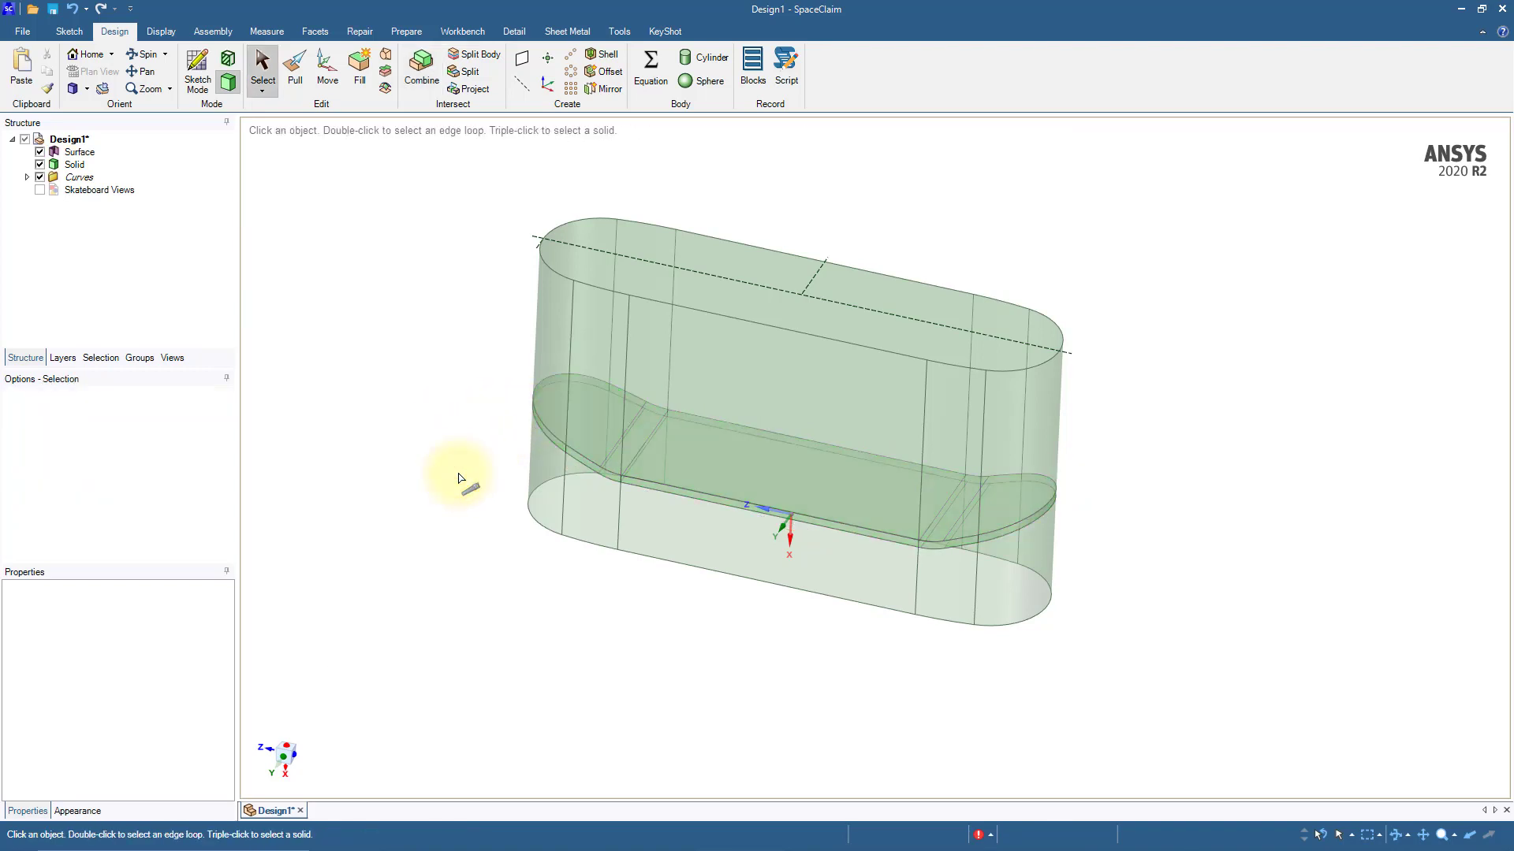
left_click(47, 153)
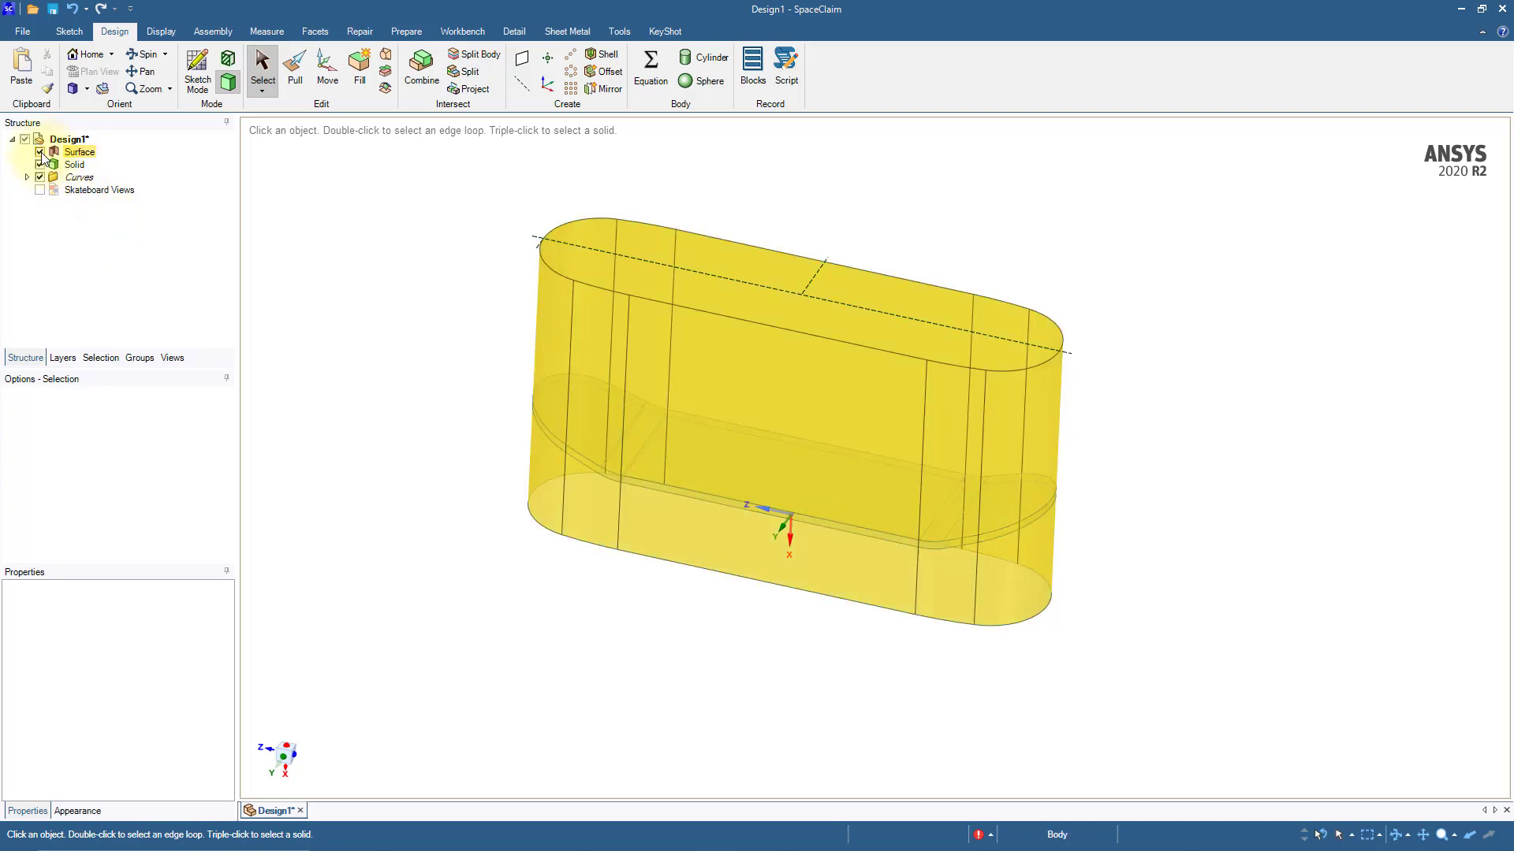
left_click(40, 152)
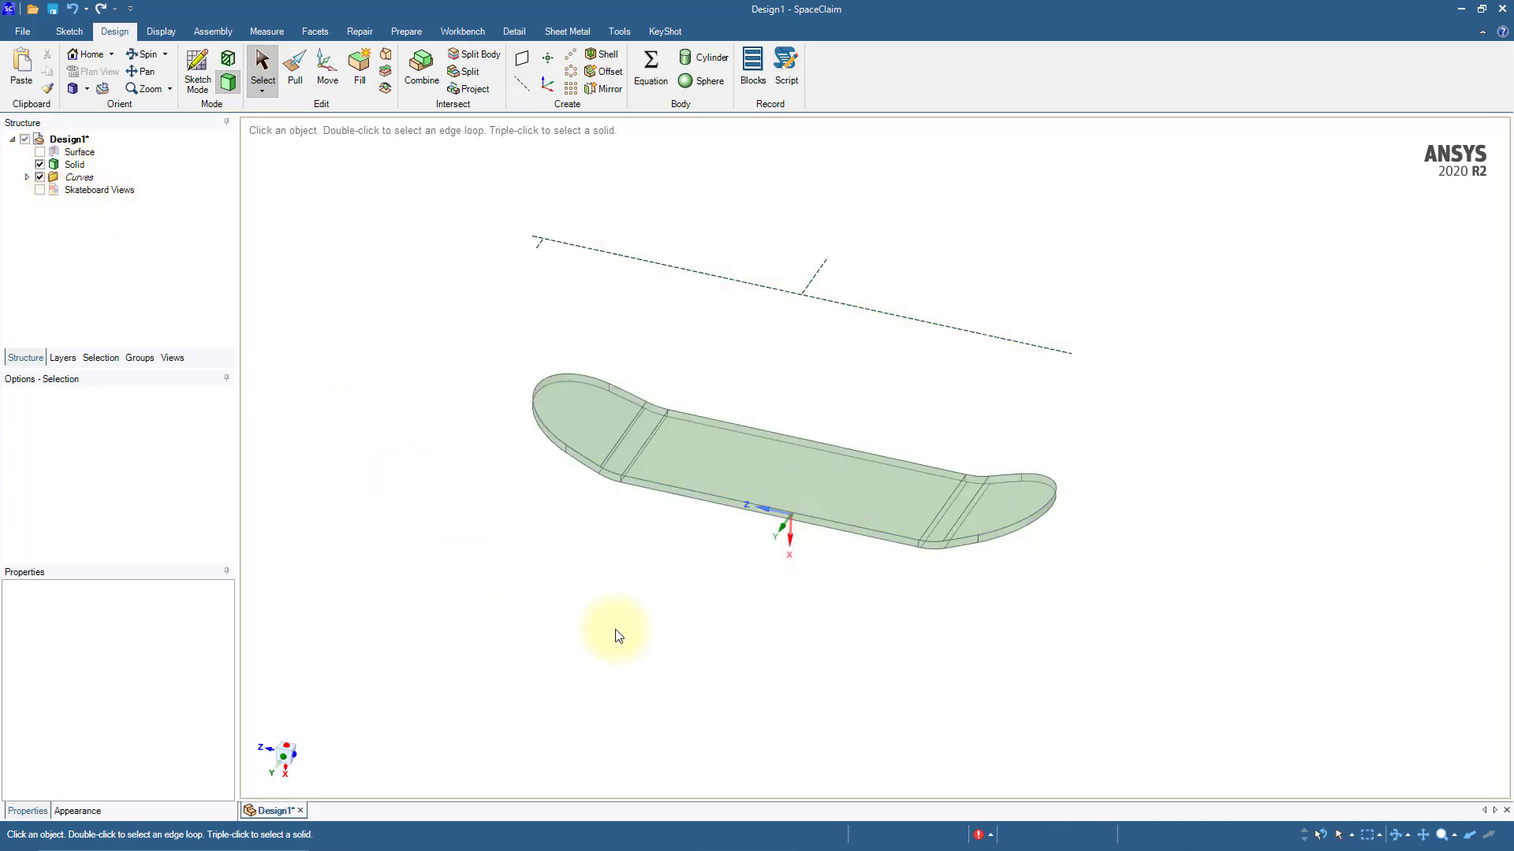
Step: Round the deck's perimeter edge loops on both faces with a 3 mm radius
mouse_move(618, 631)
middle_mouse_down()
mouse_move(604, 686)
mouse_move(608, 659)
middle_mouse_up()
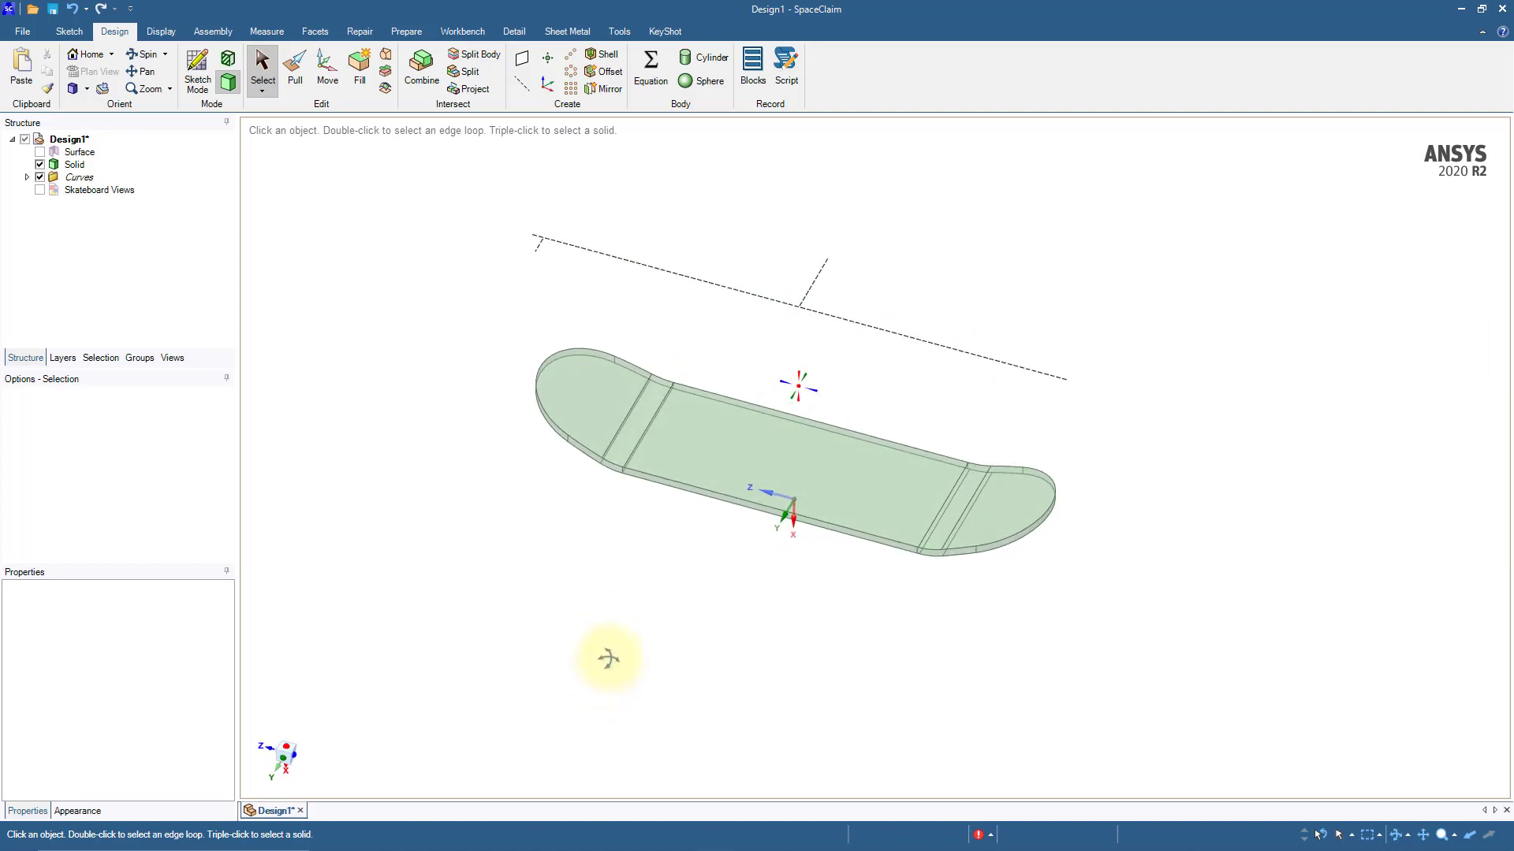
scroll(560, 500, "up", 5)
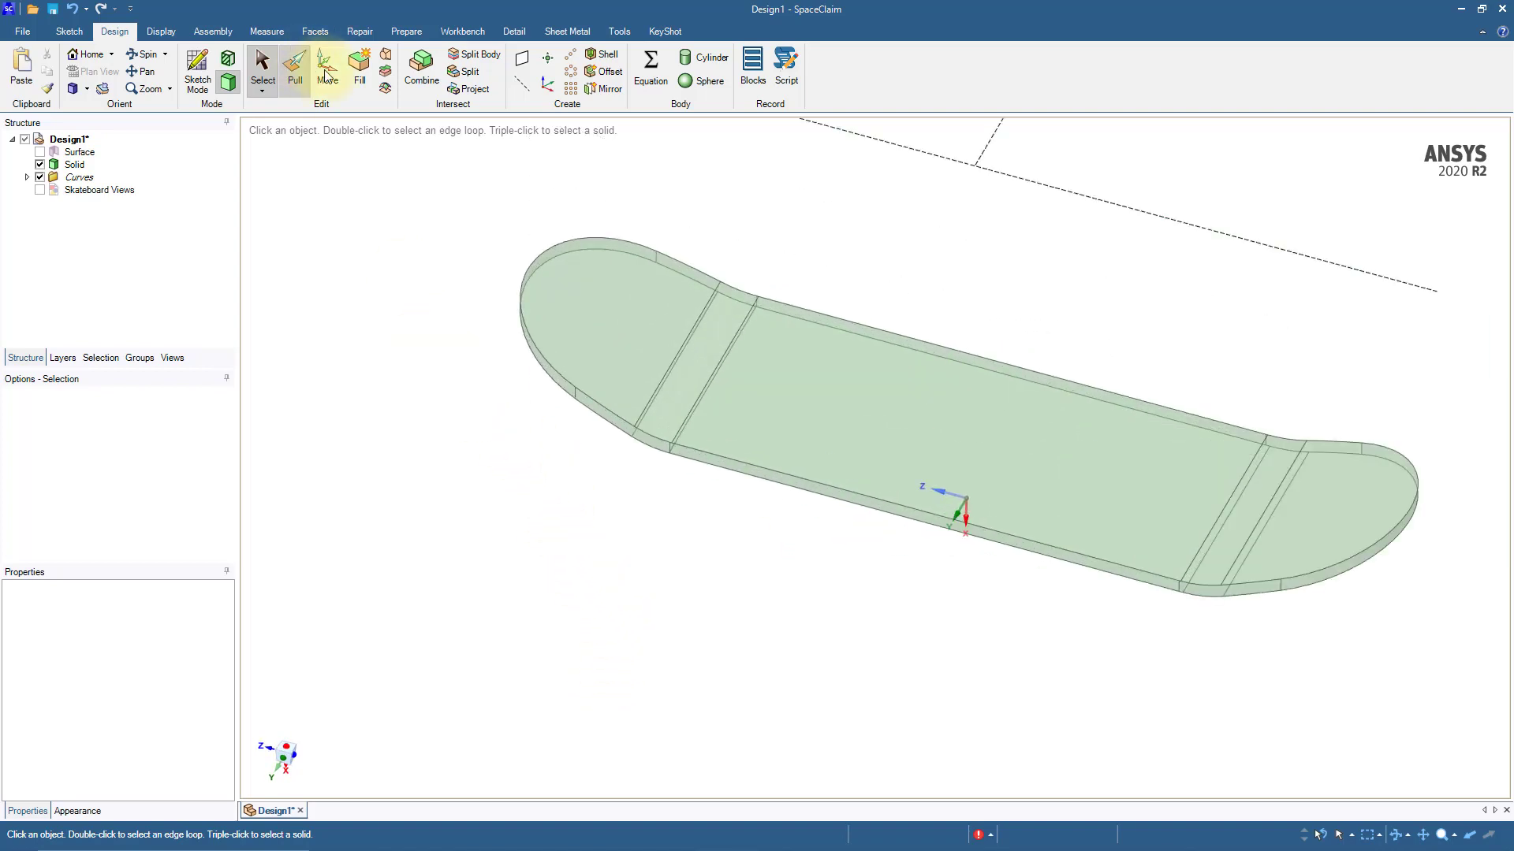
left_click(295, 70)
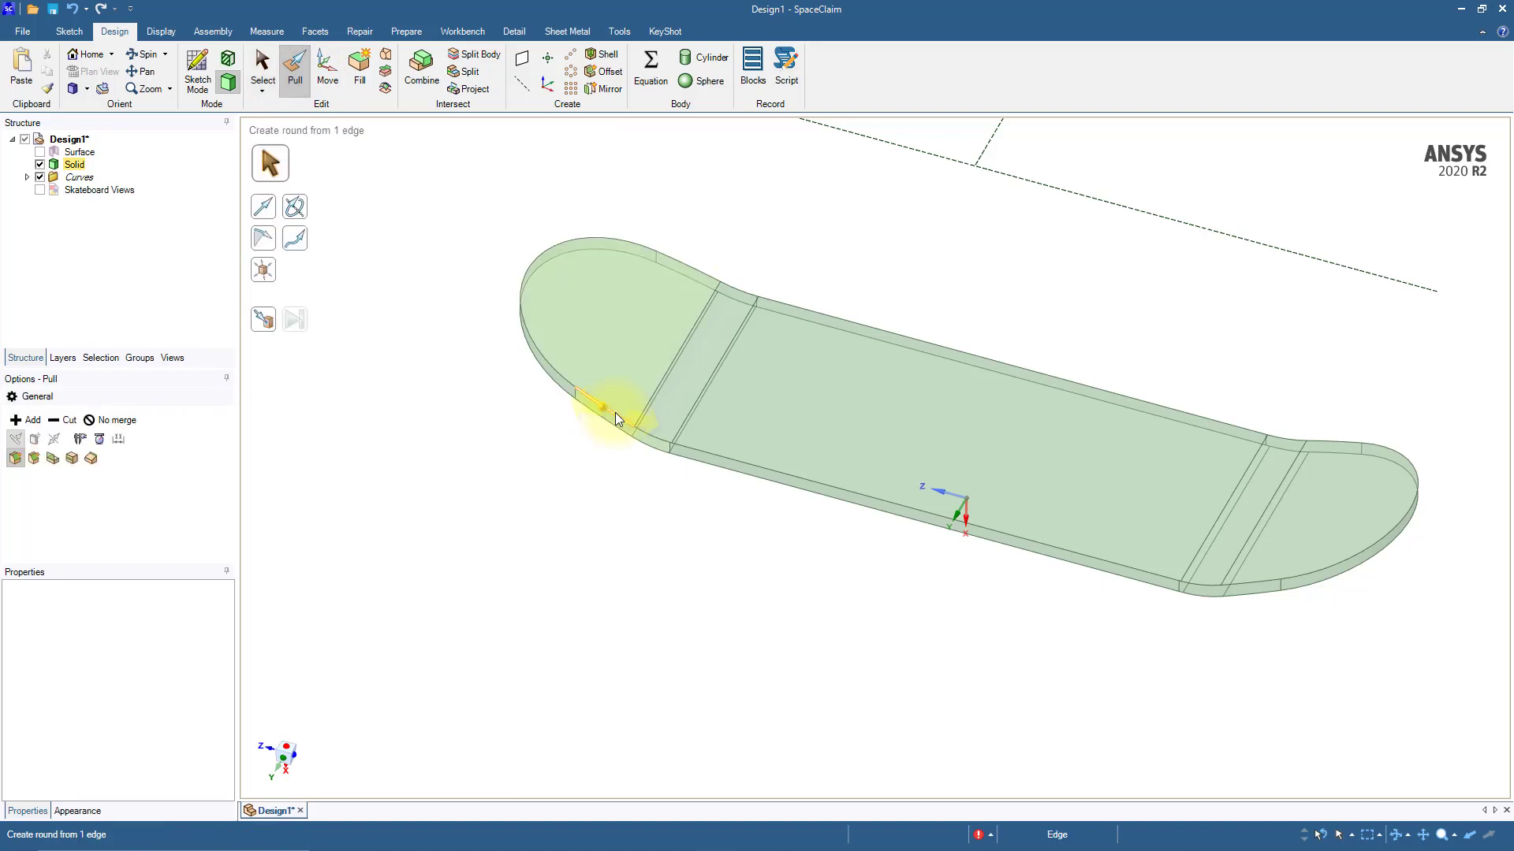
double_click(614, 413)
double_click(612, 428, "ctrl")
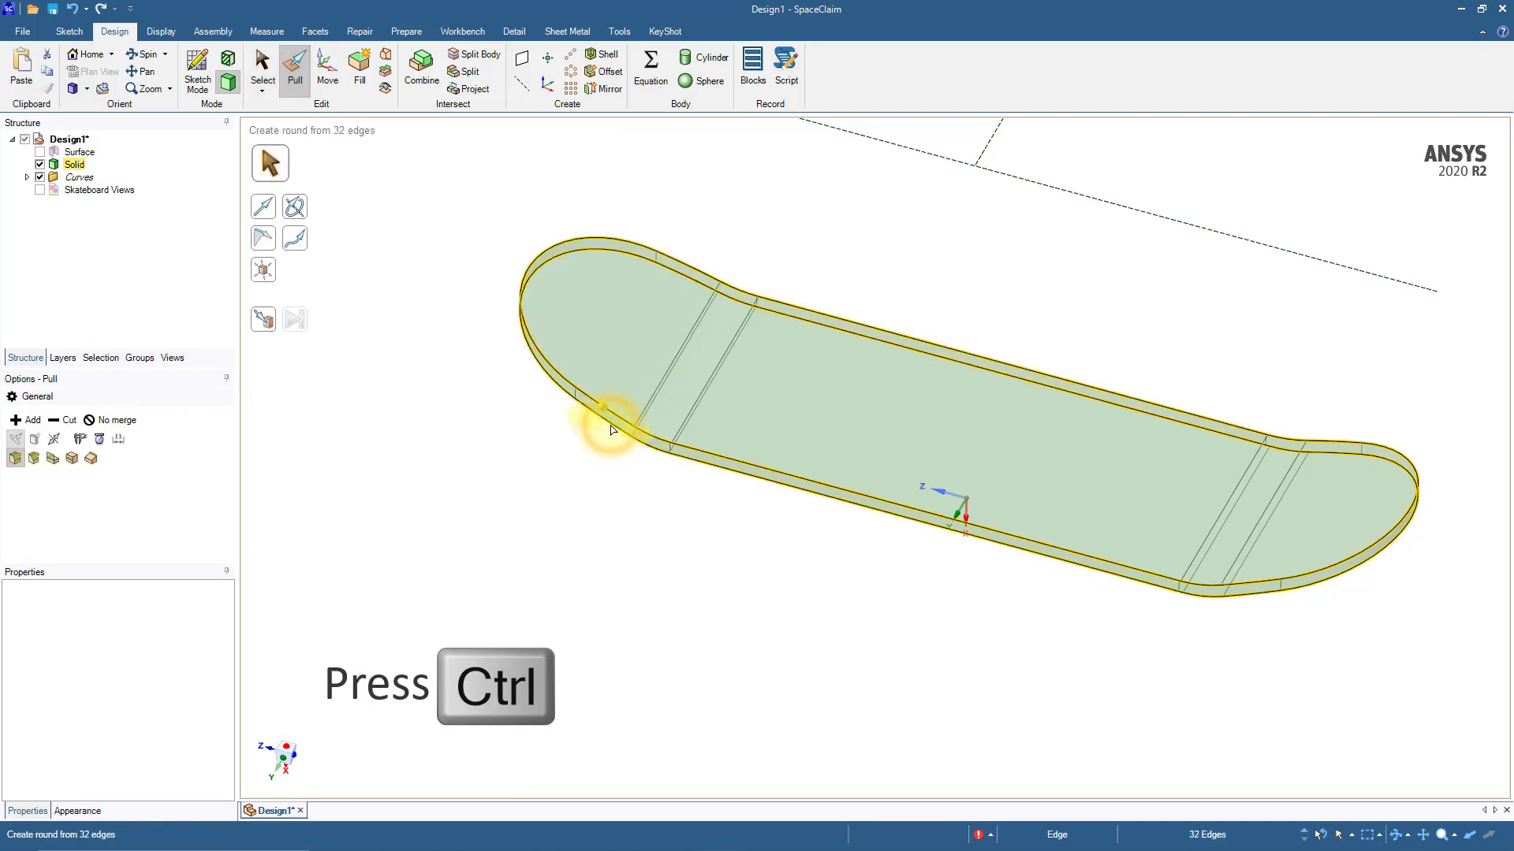
key("space")
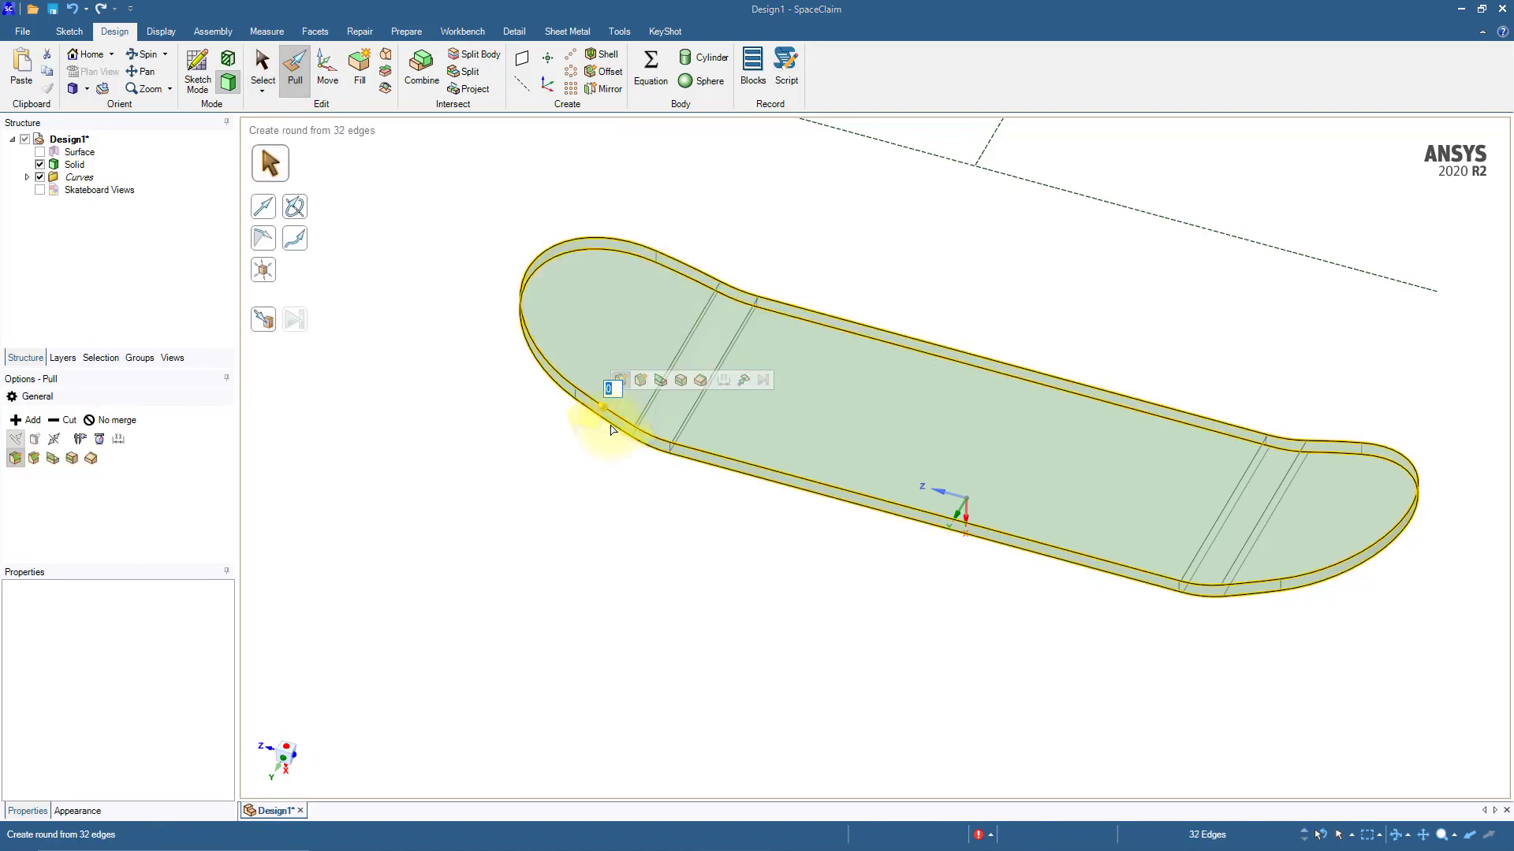
type("3")
key("Return")
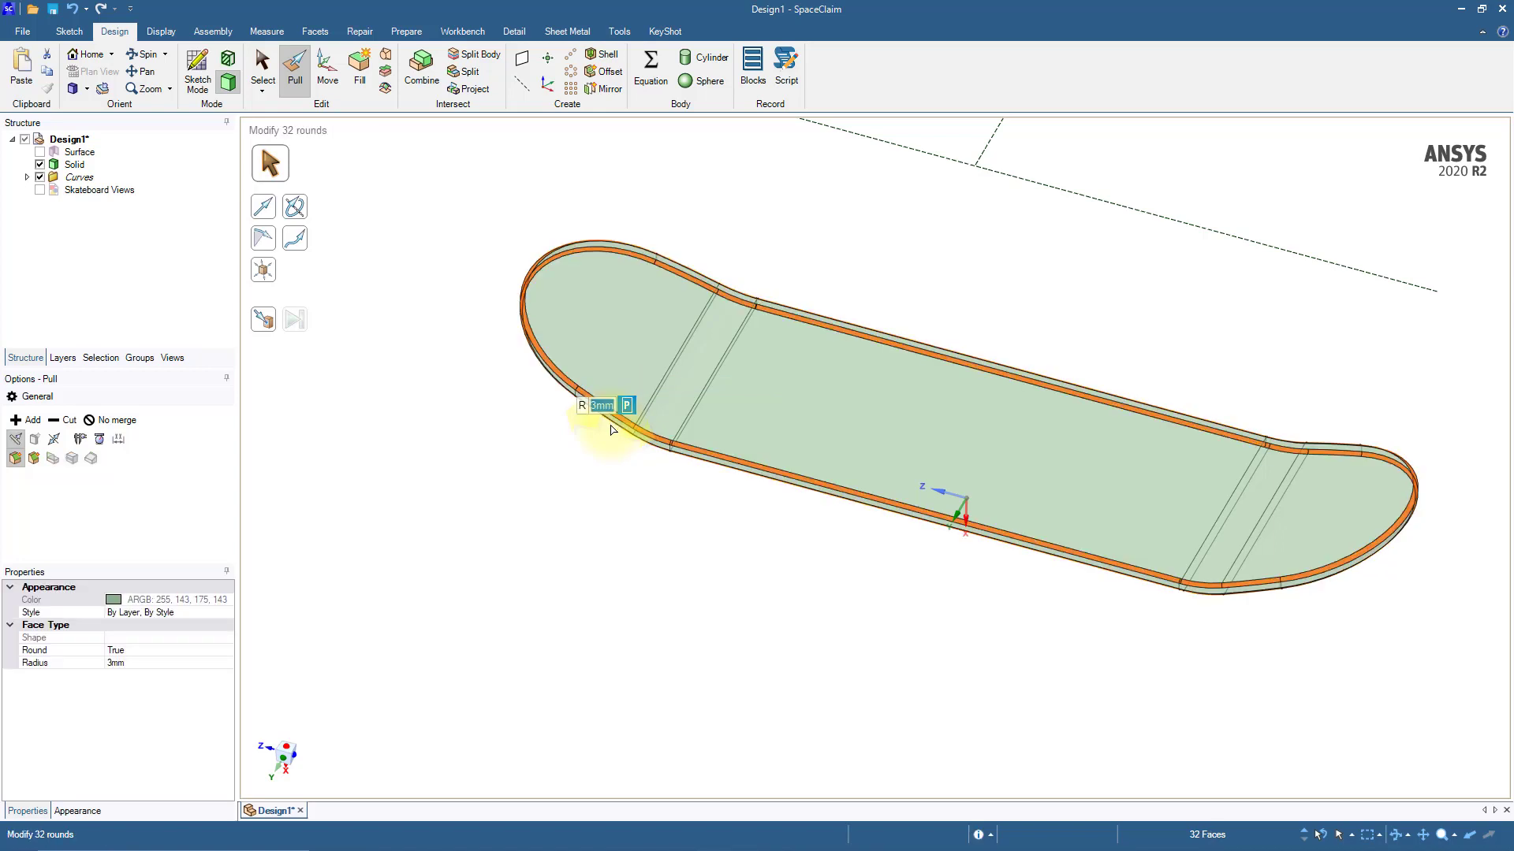
left_click(592, 492)
key("s")
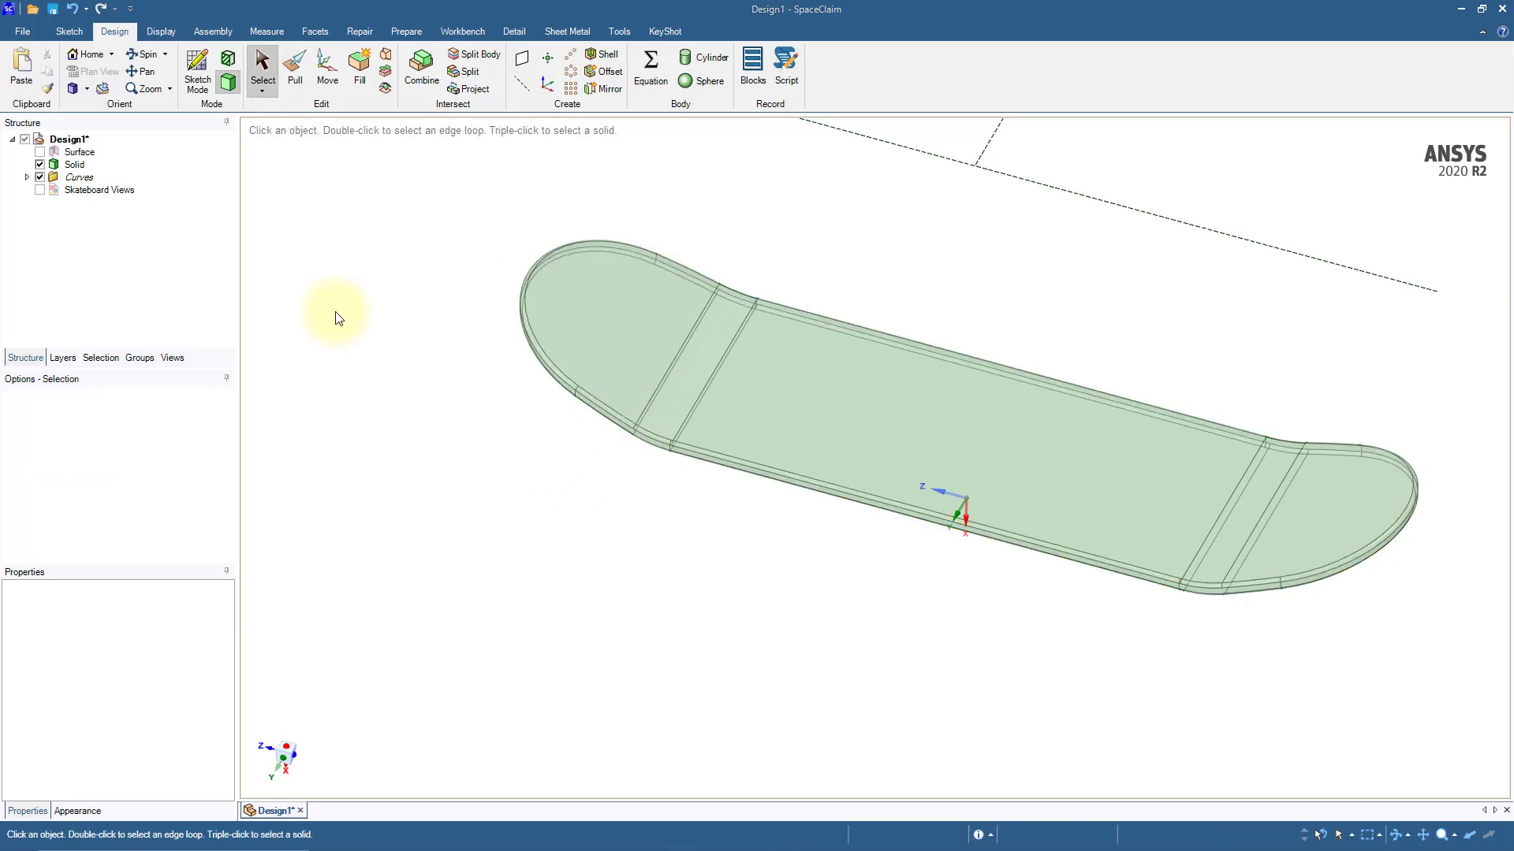
Step: Show the Skateboard Views reference image and move it along its normal, using Up To, onto the deck's flat middle face
left_click(39, 190)
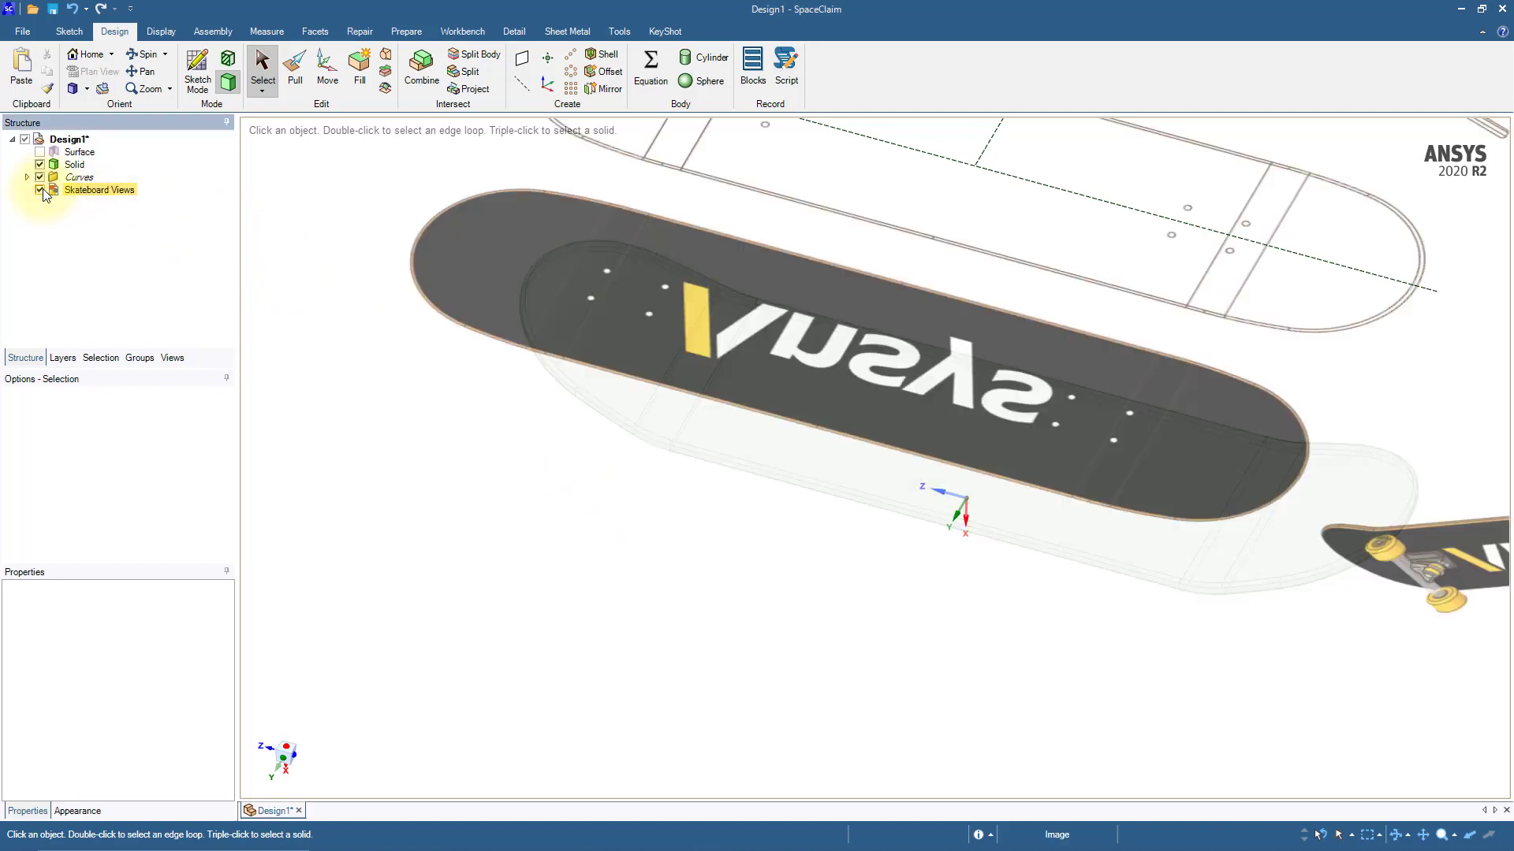
left_click(327, 71)
left_click(911, 356)
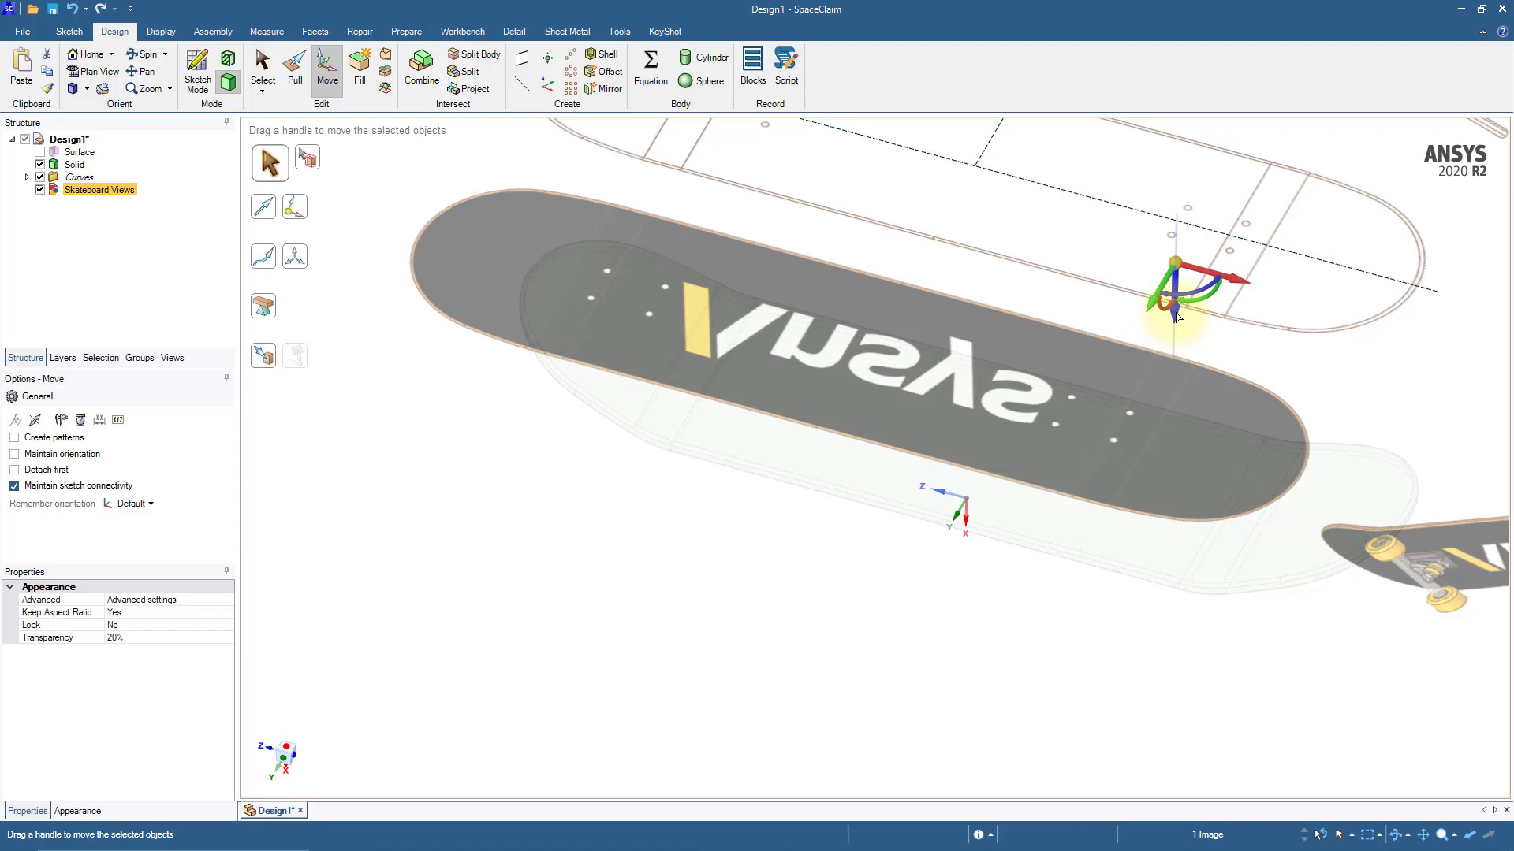
left_click(1174, 316)
left_click(1224, 267)
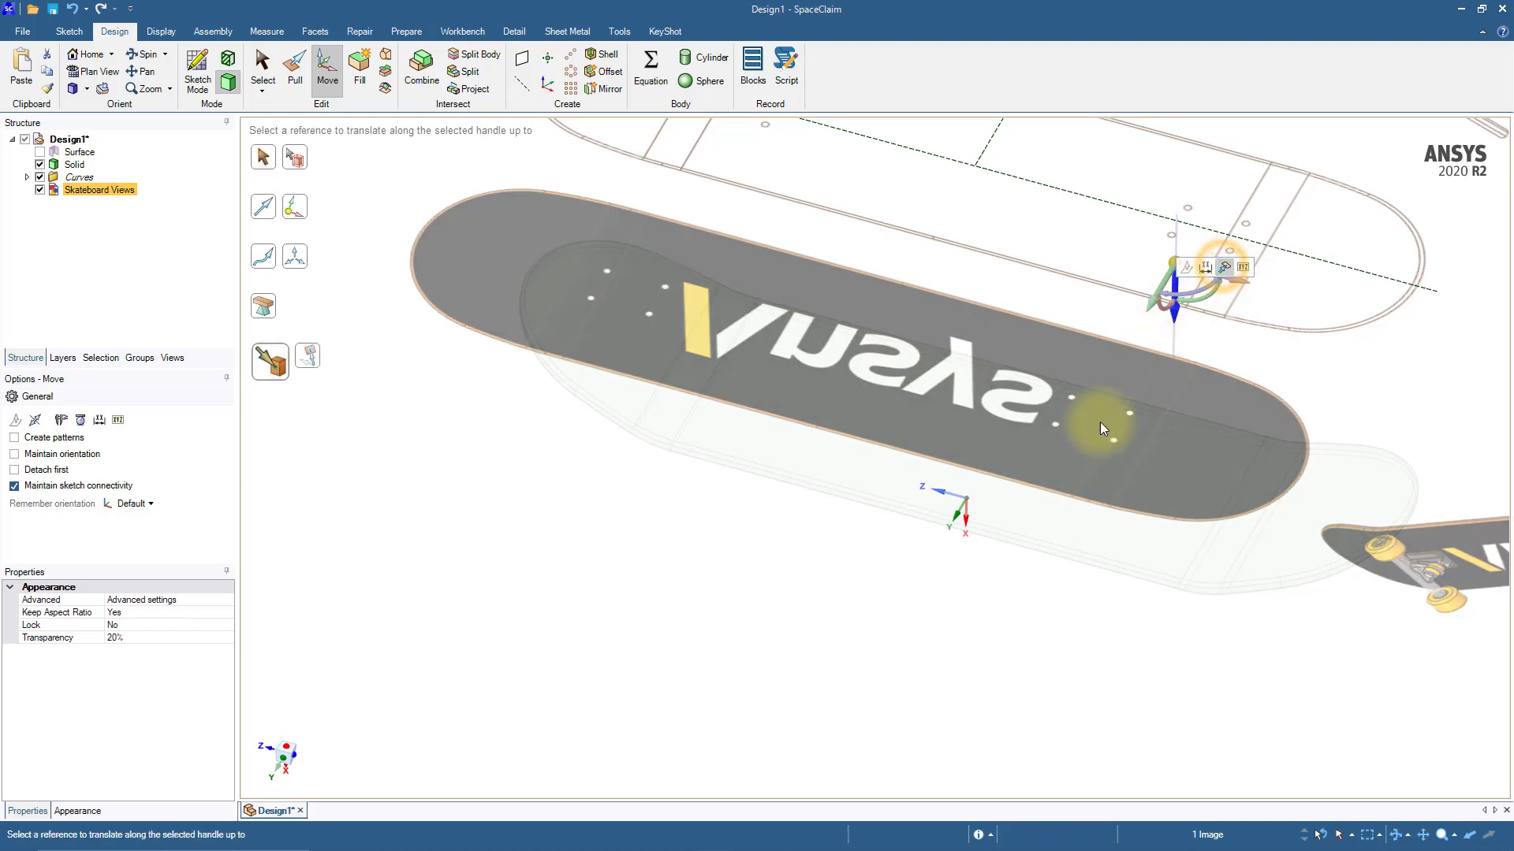
middle_click_drag(879, 605, 900, 474)
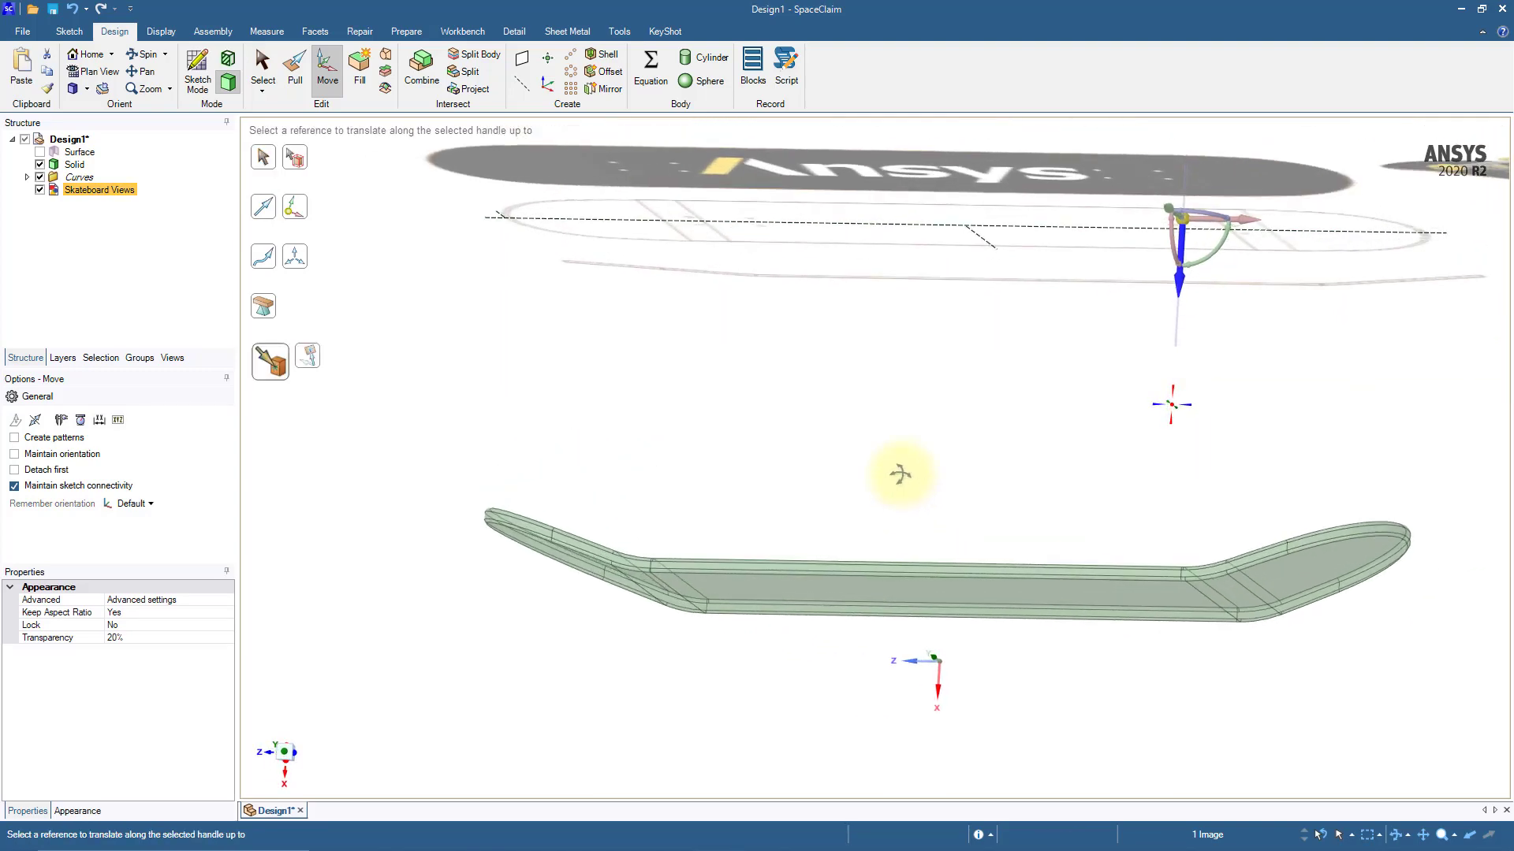
left_click(915, 589)
middle_click_drag(914, 599, 920, 464)
middle_click_drag(950, 526, 901, 438, "shift")
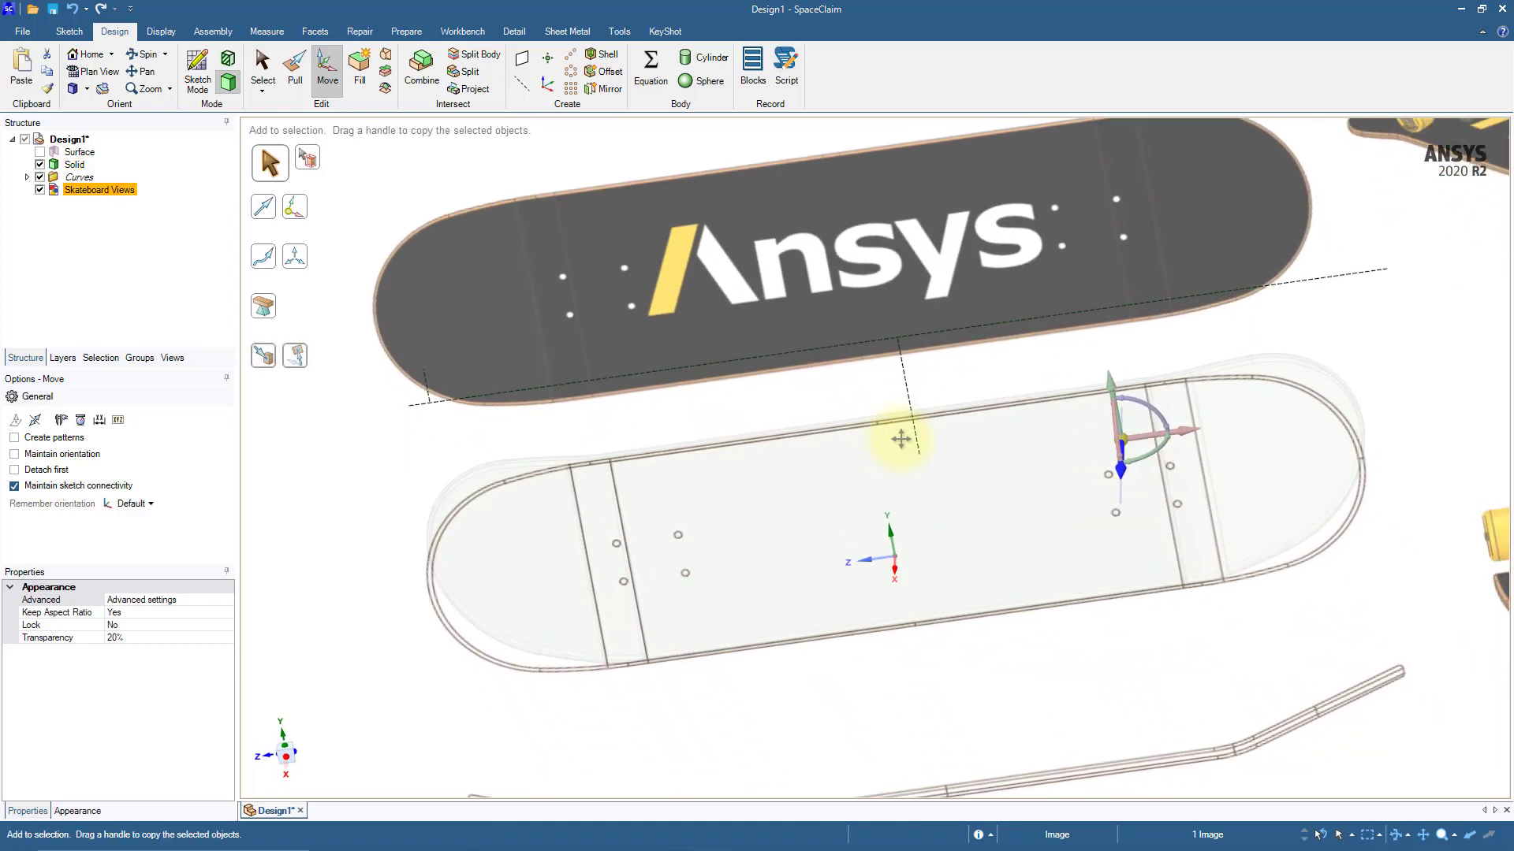
key("Escape")
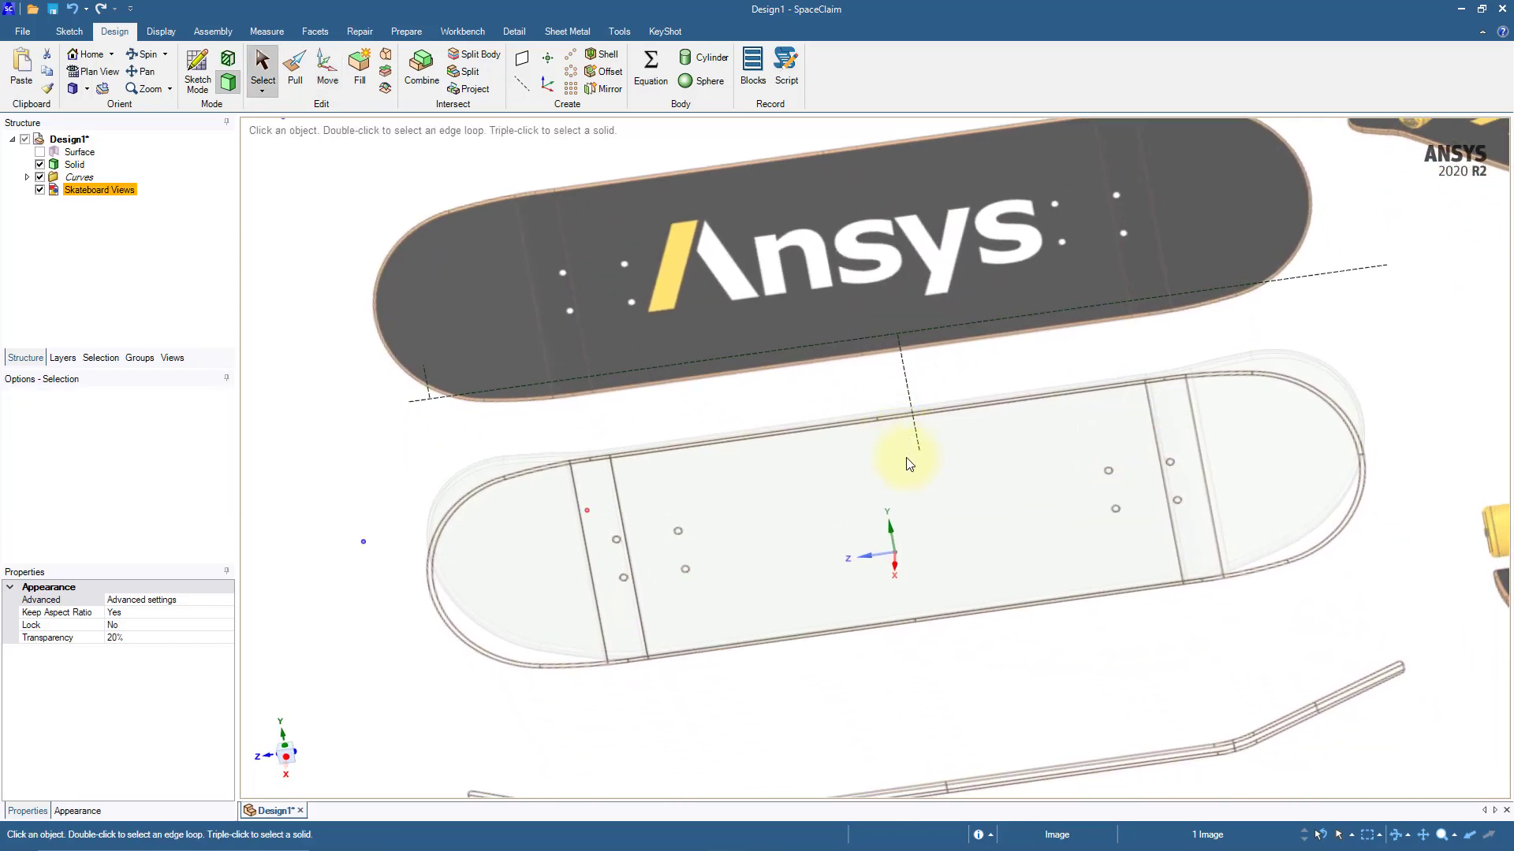
Step: Start a sketch on the deck's flat middle face and view it in plan
left_click(972, 533)
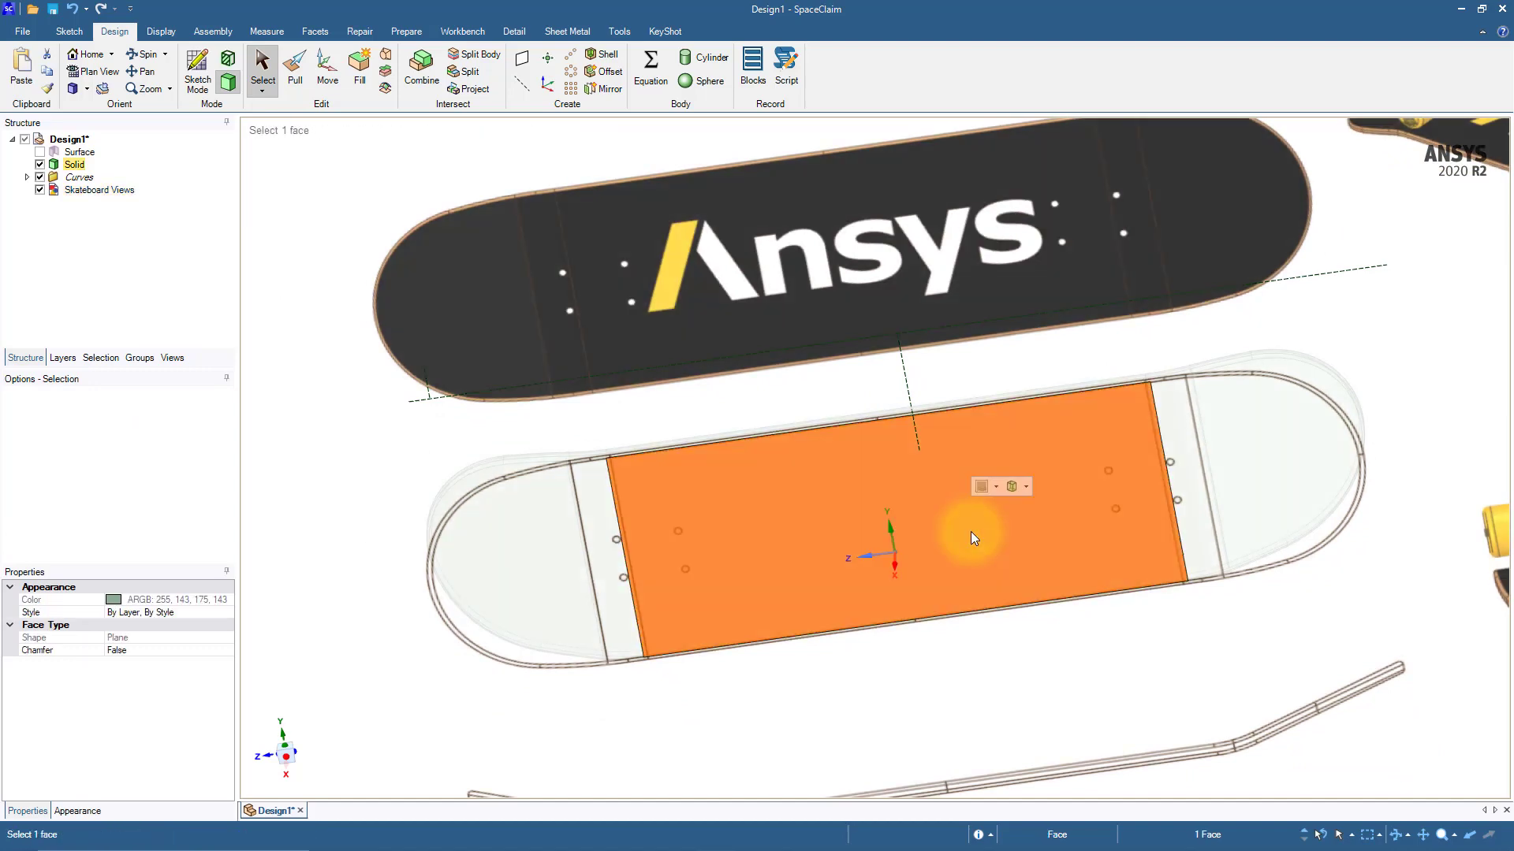
left_click(199, 79)
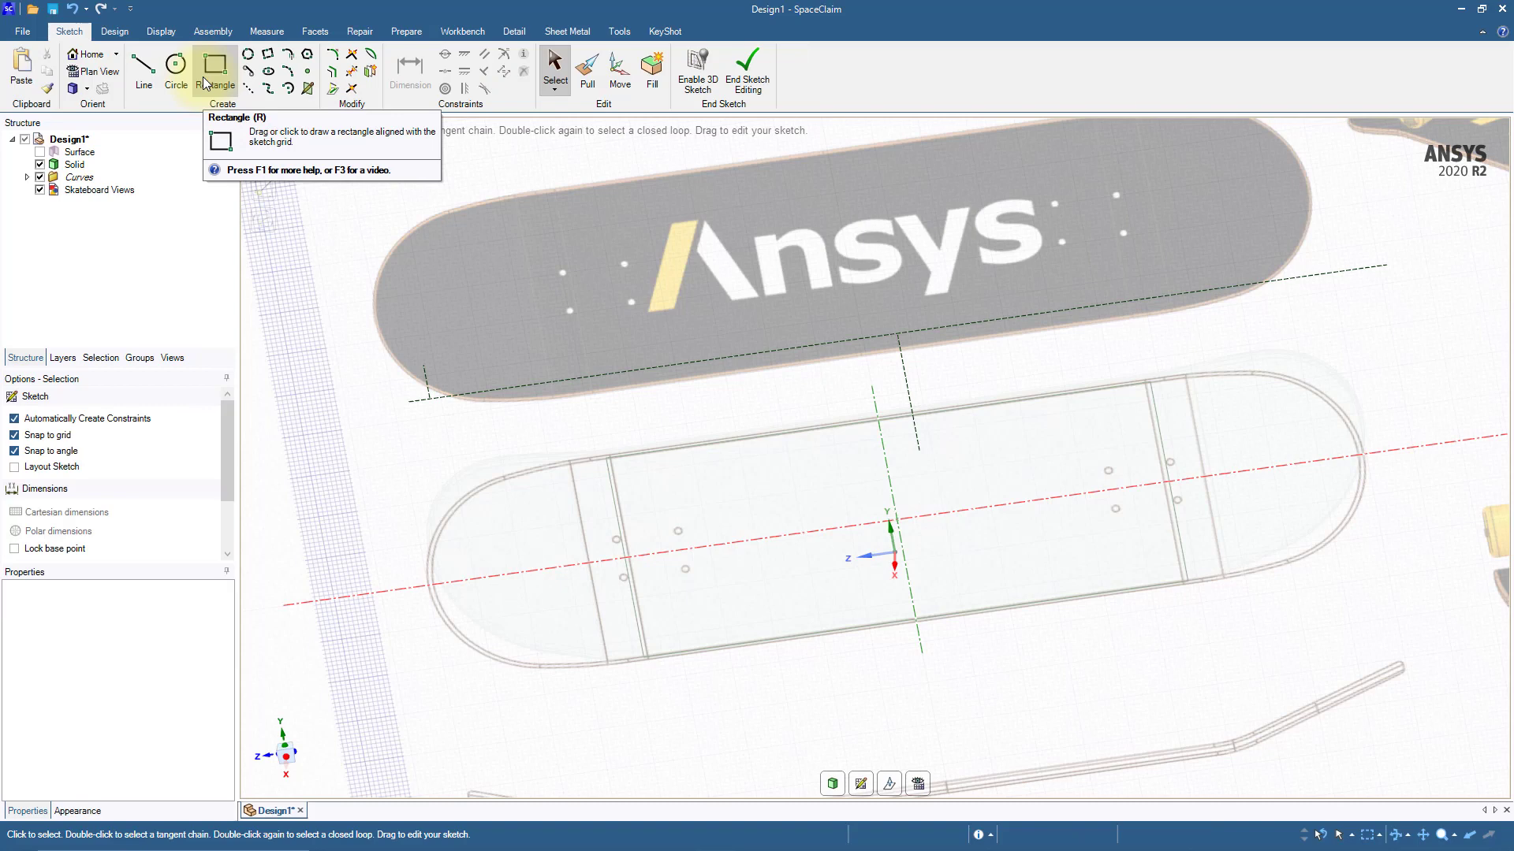
key("v")
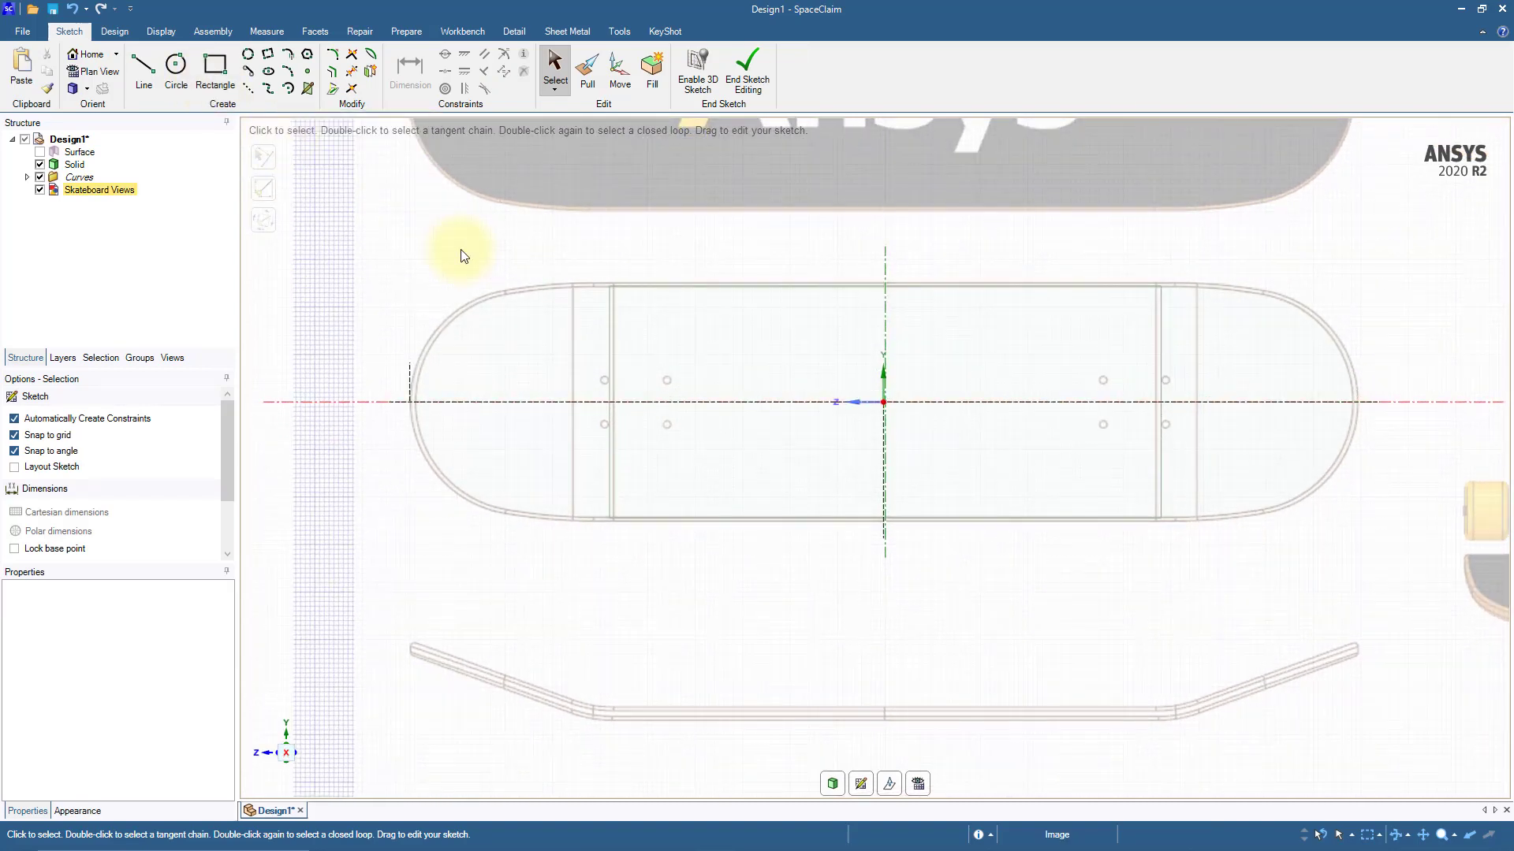
Step: Sketch a 6 mm diameter circle over the reference image's lower outer bolt hole near the deck's left end
left_click(175, 68)
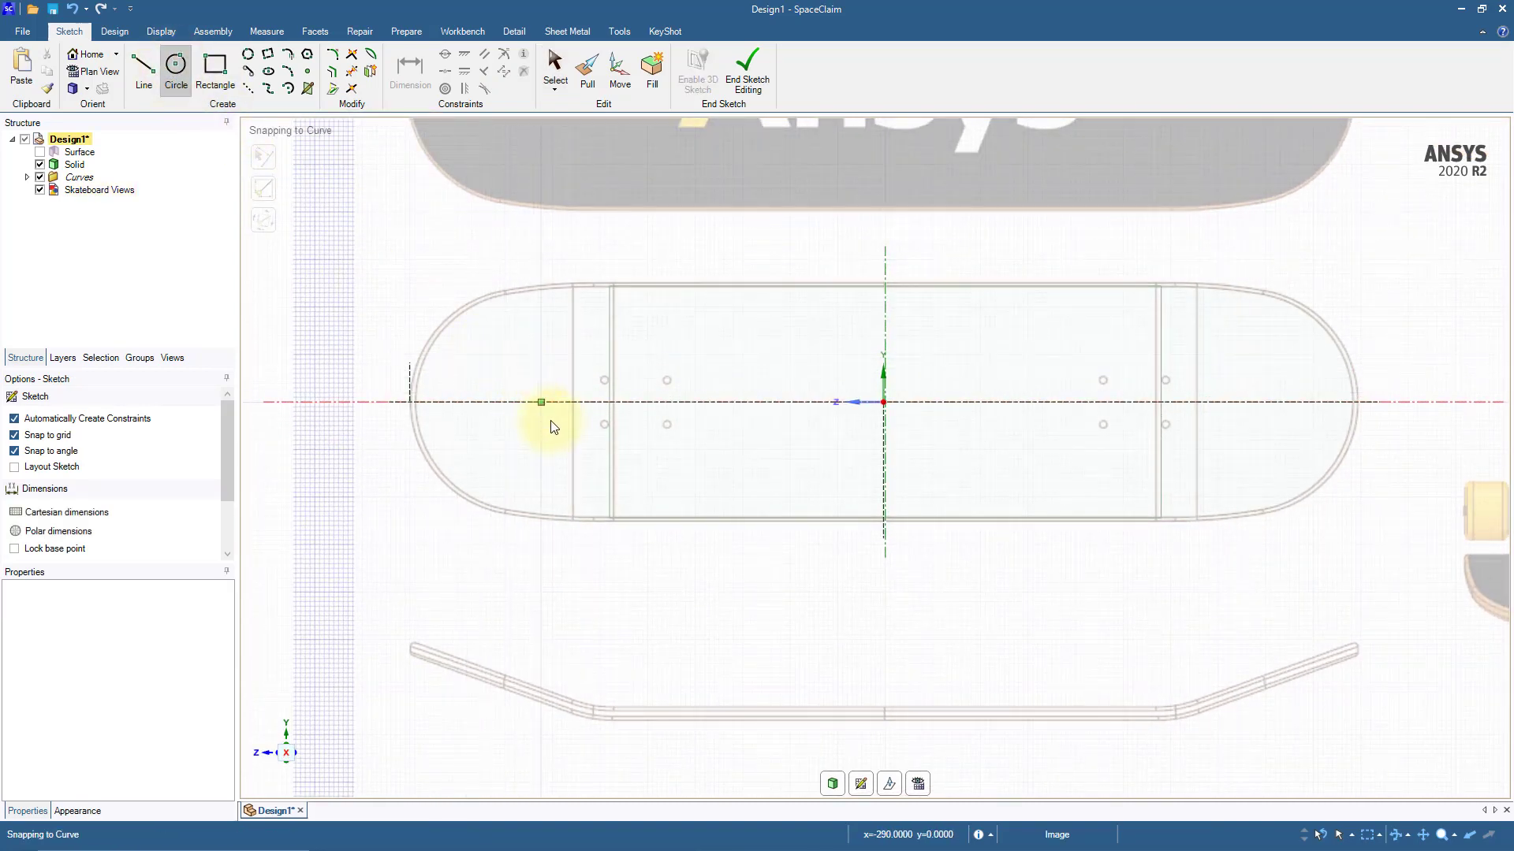
scroll(571, 428, "up", 10)
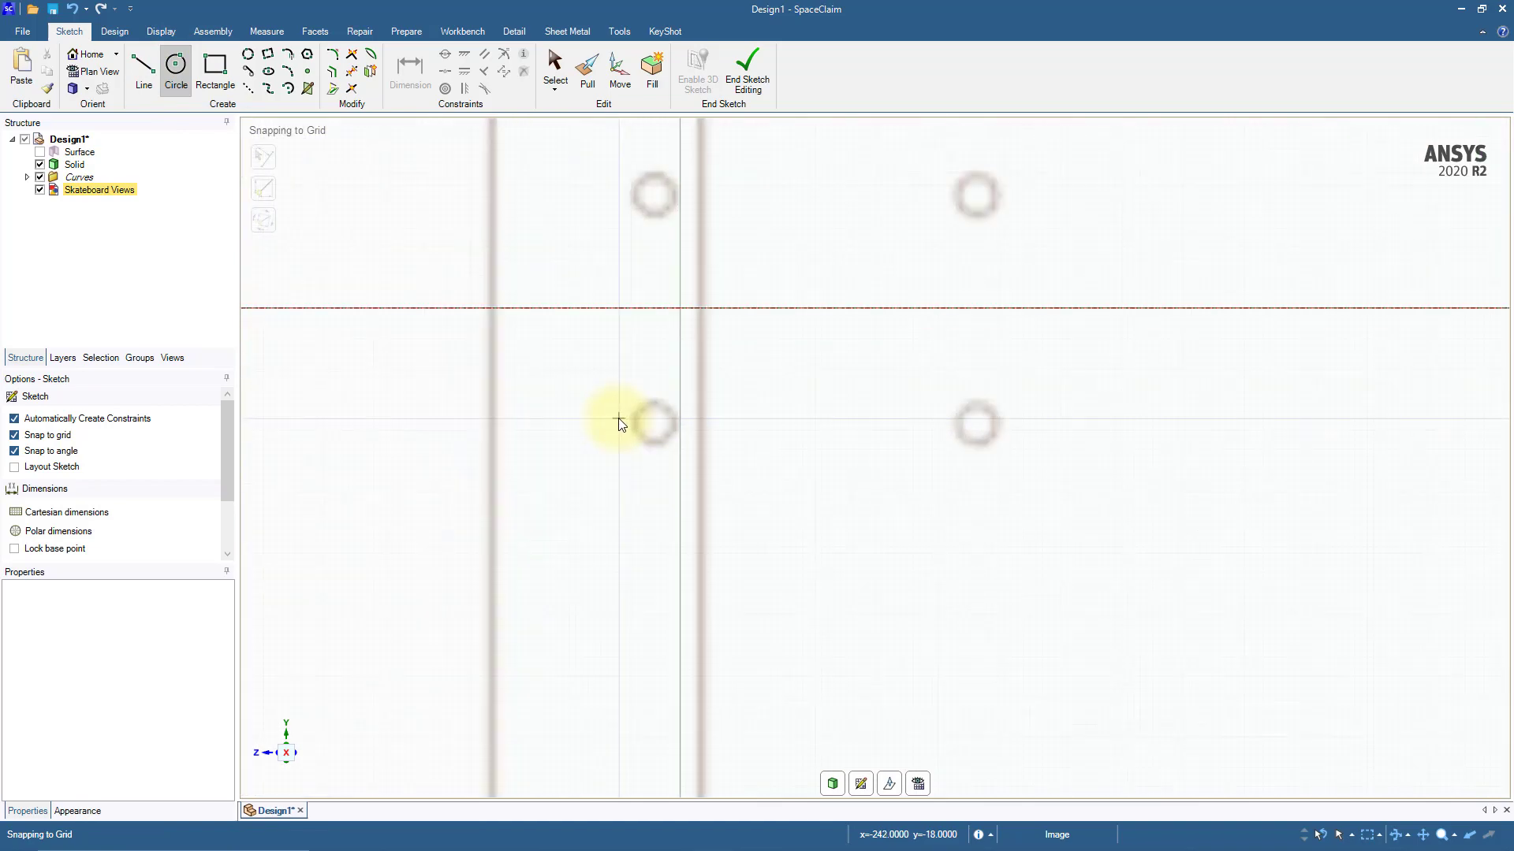
scroll(676, 423, "up", 5)
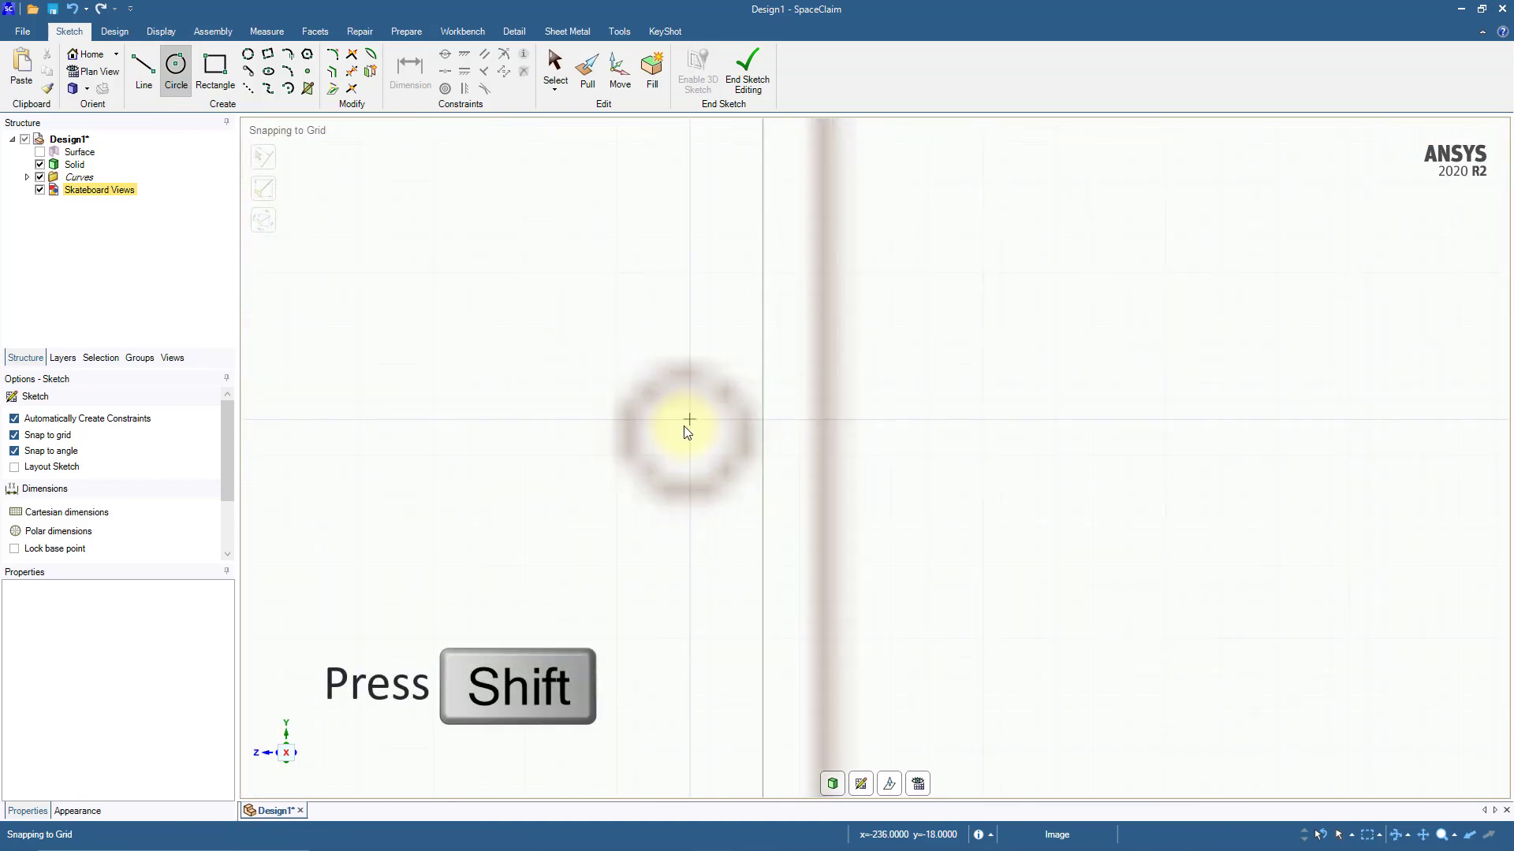
left_click(688, 429)
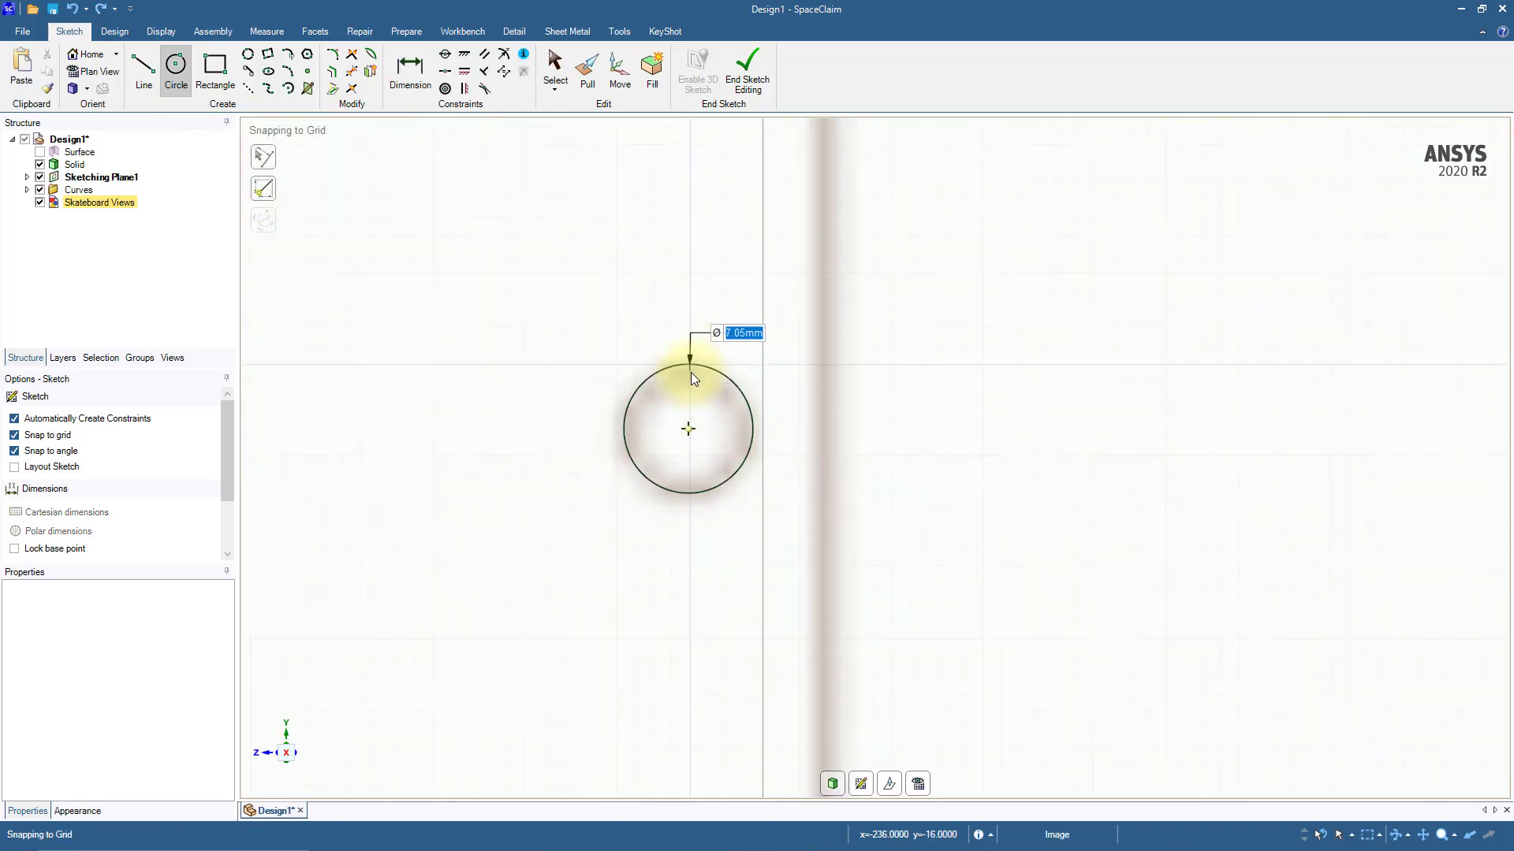
left_click(690, 373)
scroll(690, 373, "down", 1)
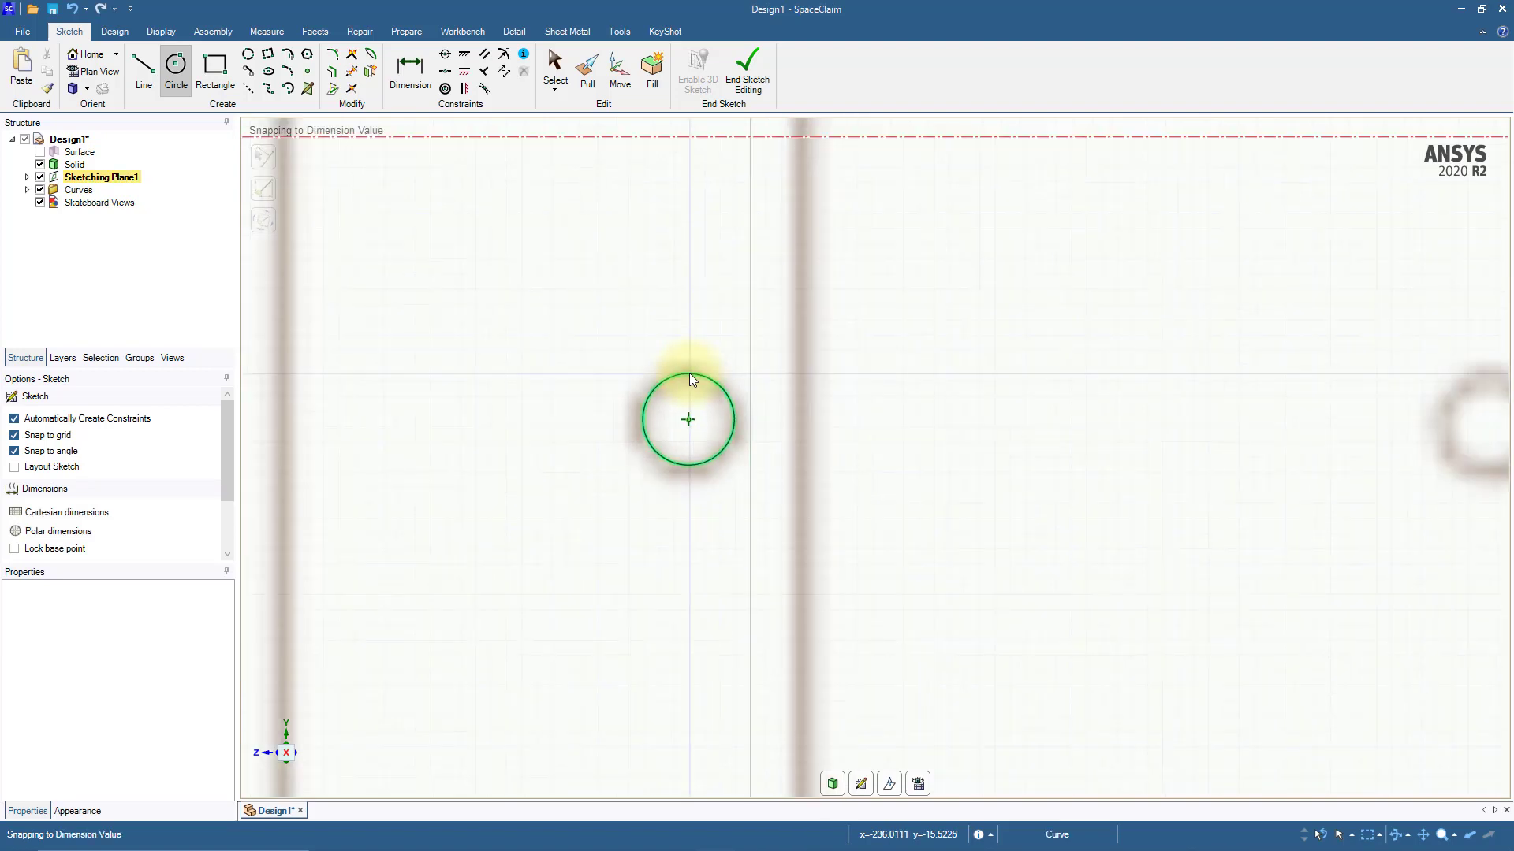
scroll(689, 372, "down", 2)
Step: Copy the bolt-hole circle 52.5 mm along the deck's length onto the neighbouring inner hole with Move
middle_click_drag(925, 368, 770, 500, "shift")
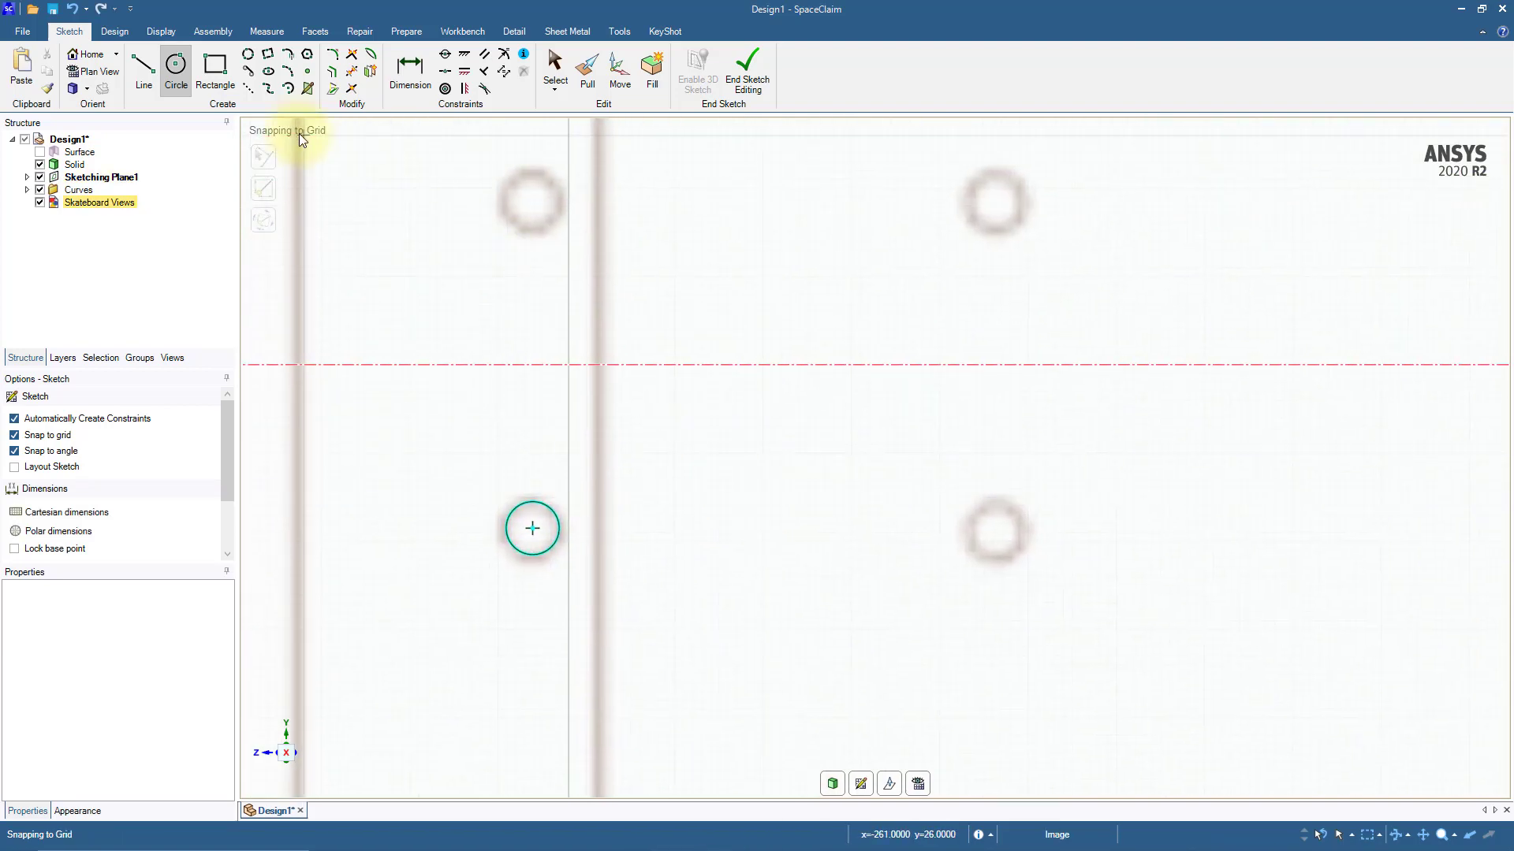
left_click(620, 67)
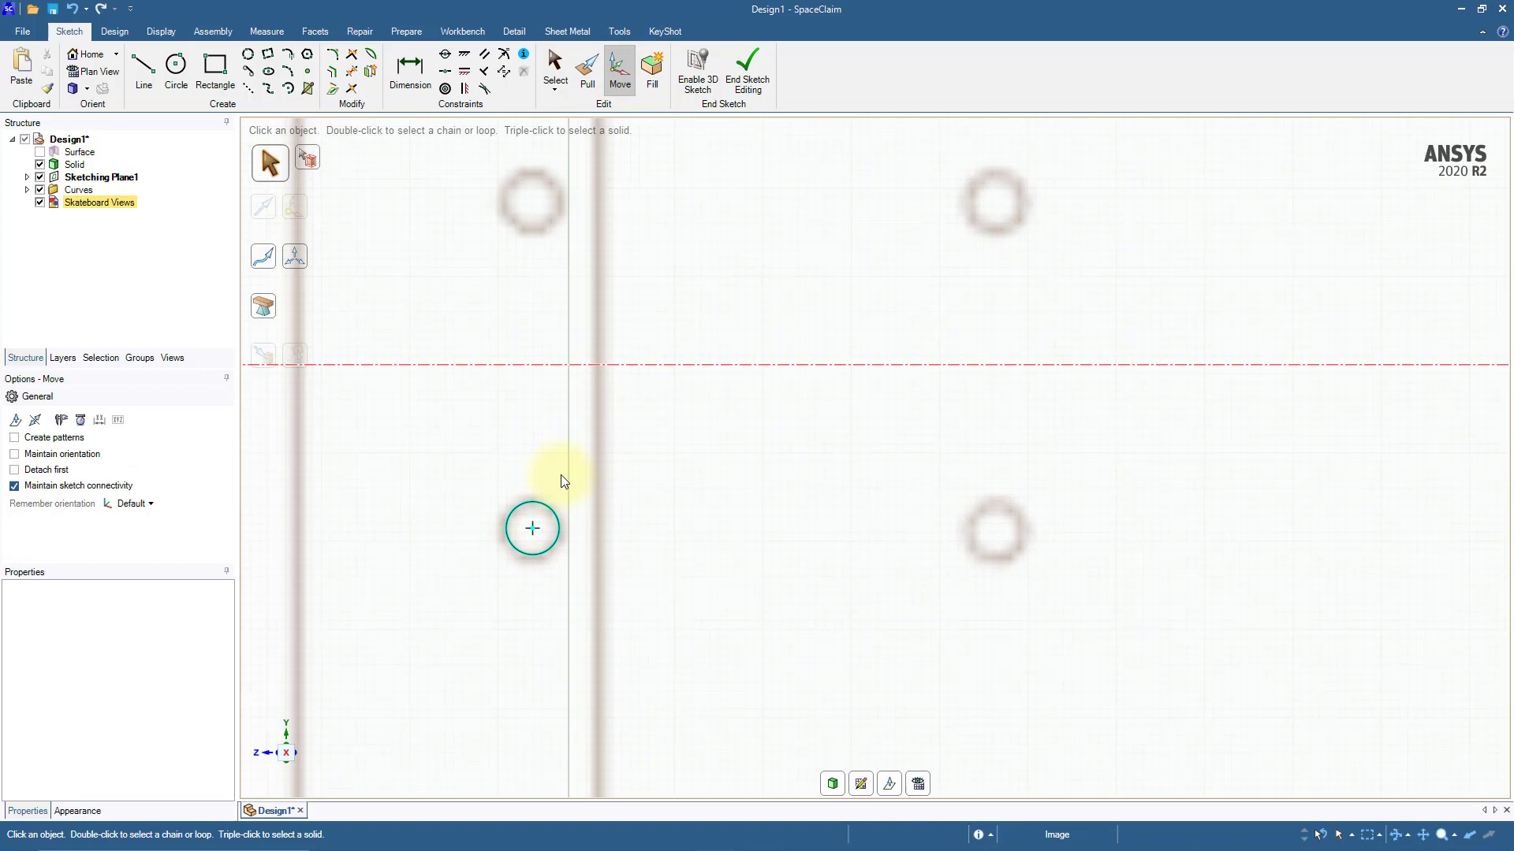
left_click(548, 514)
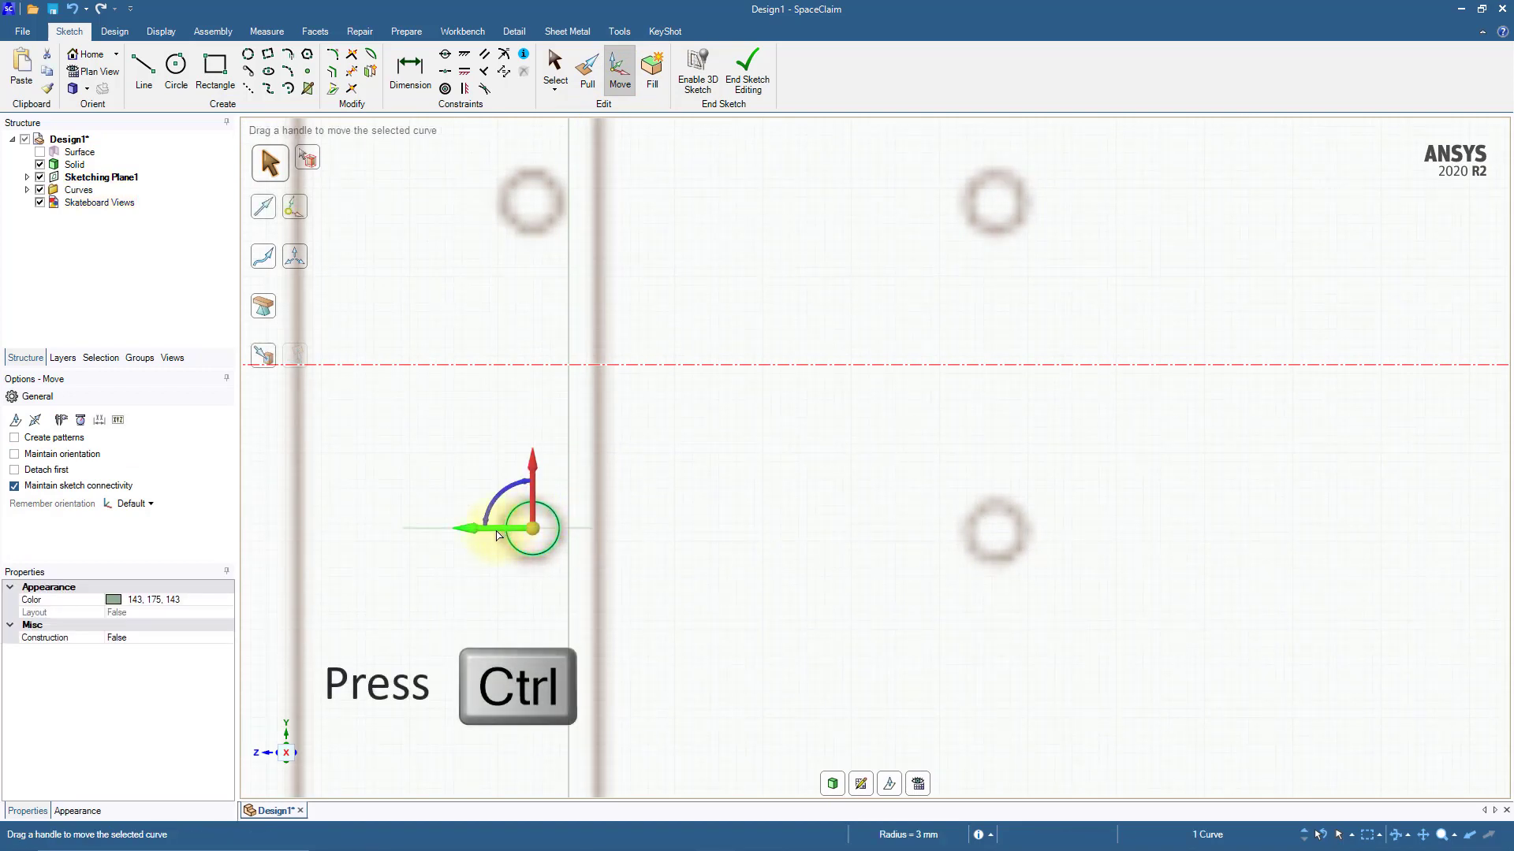
left_click_drag(497, 532, 960, 568, "ctrl")
type("52.5")
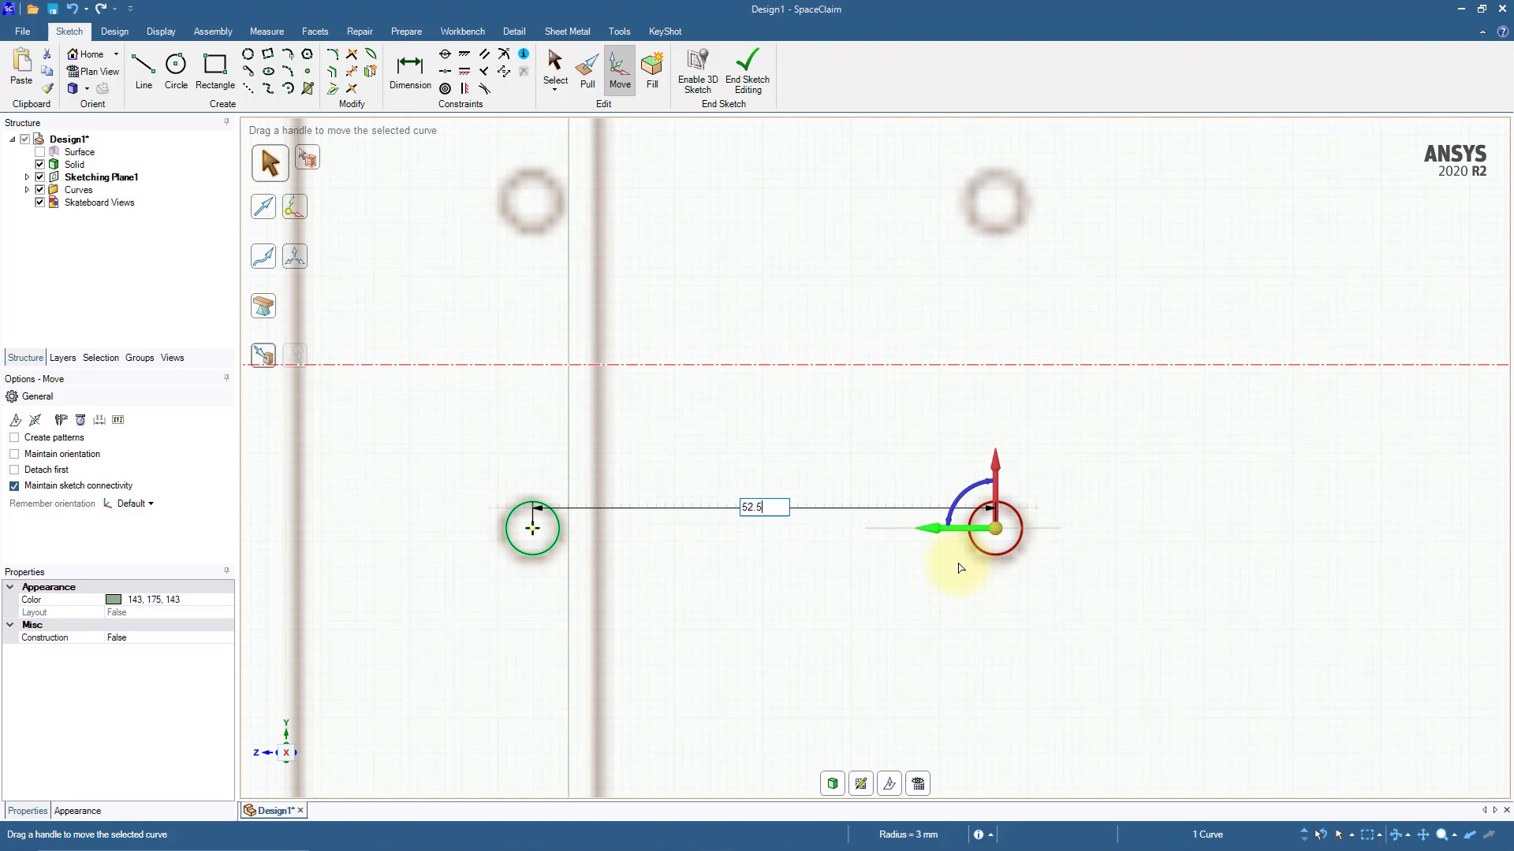
key("Return")
Step: Copy both bolt-hole circles 37 mm across the deck's centreline onto the upper pair of holes
key("ctrl")
left_click(547, 549, "ctrl")
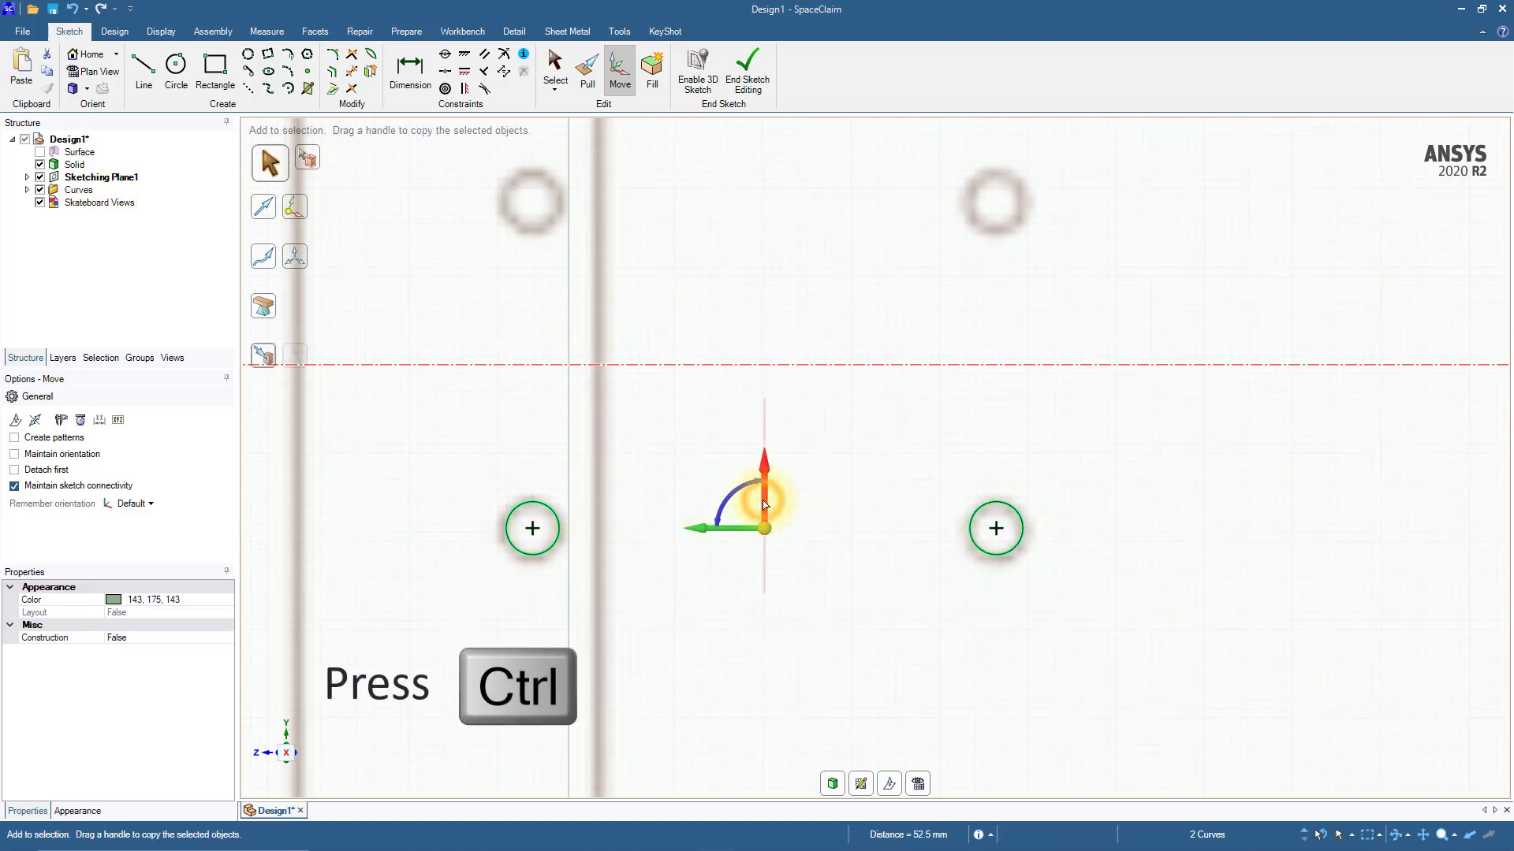
left_click_drag(763, 502, 752, 177, "ctrl")
type("37")
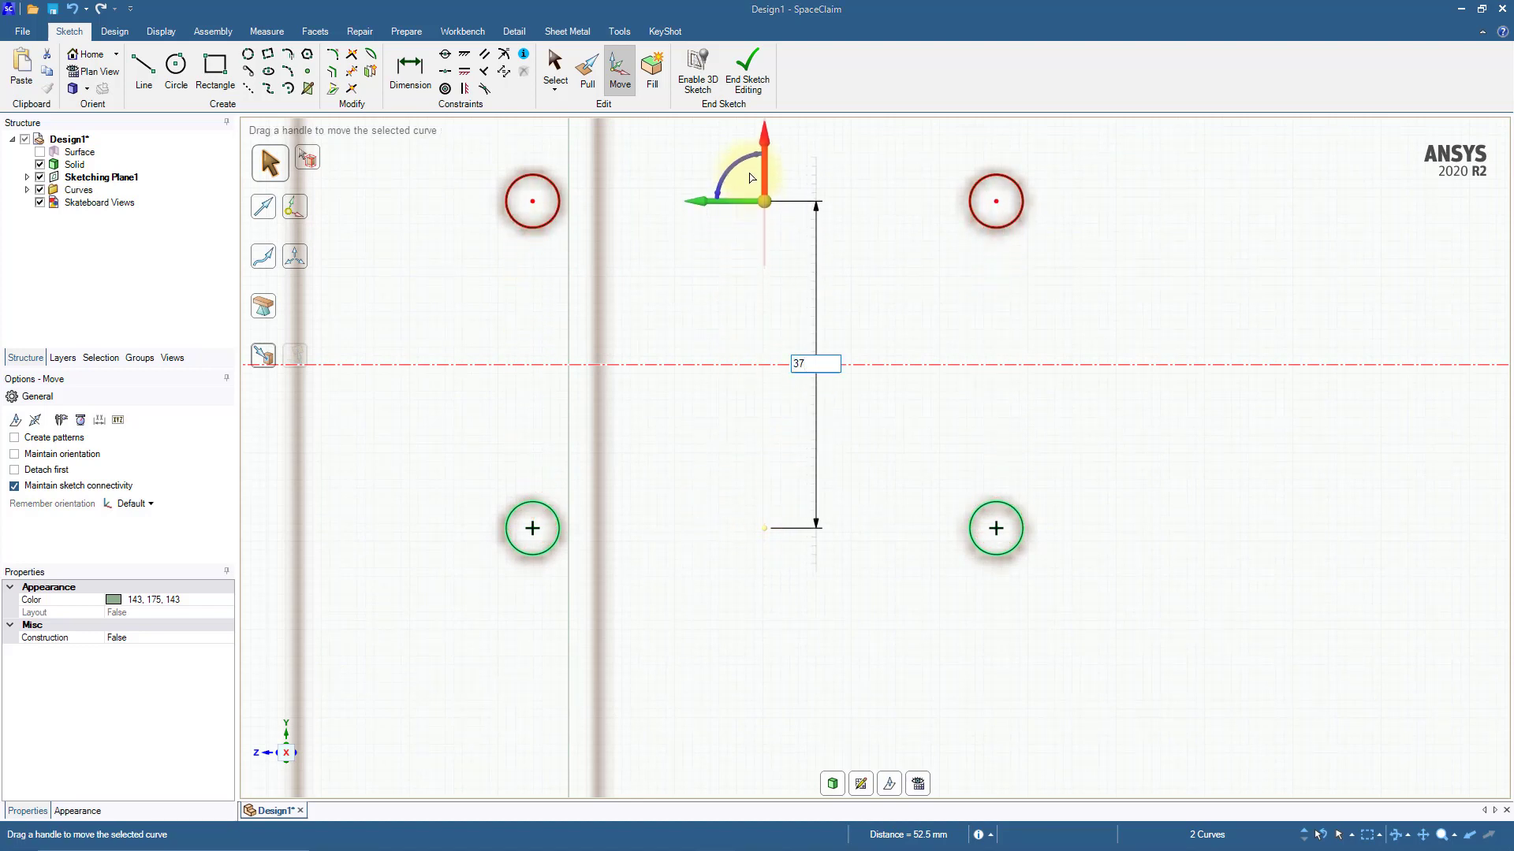
key("Return")
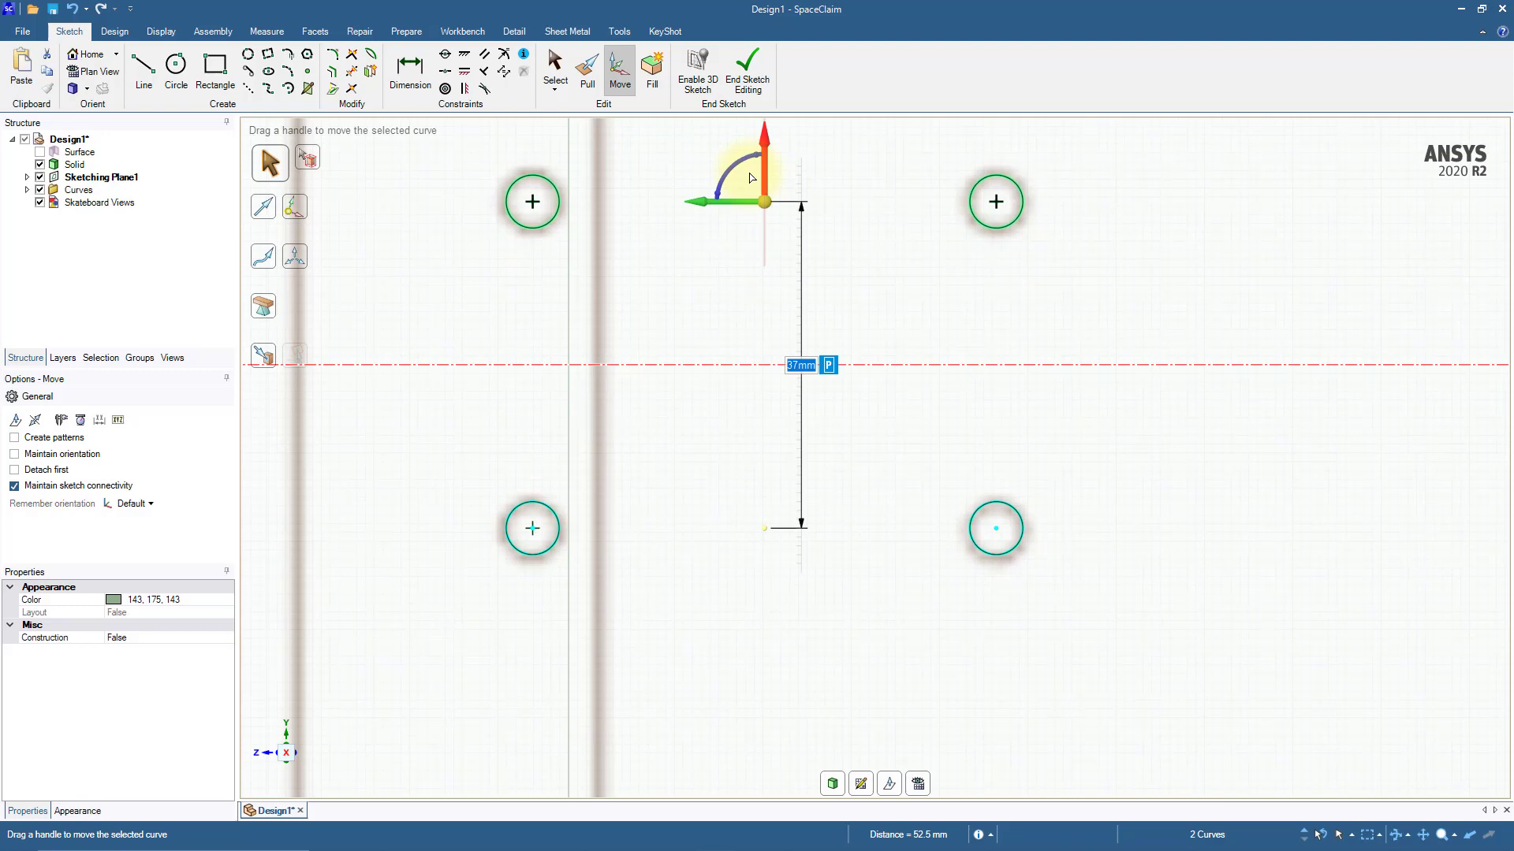
Step: Copy the group of four bolt-hole circles 420 mm along the deck's length to the opposite end
scroll(751, 368, "down", 8)
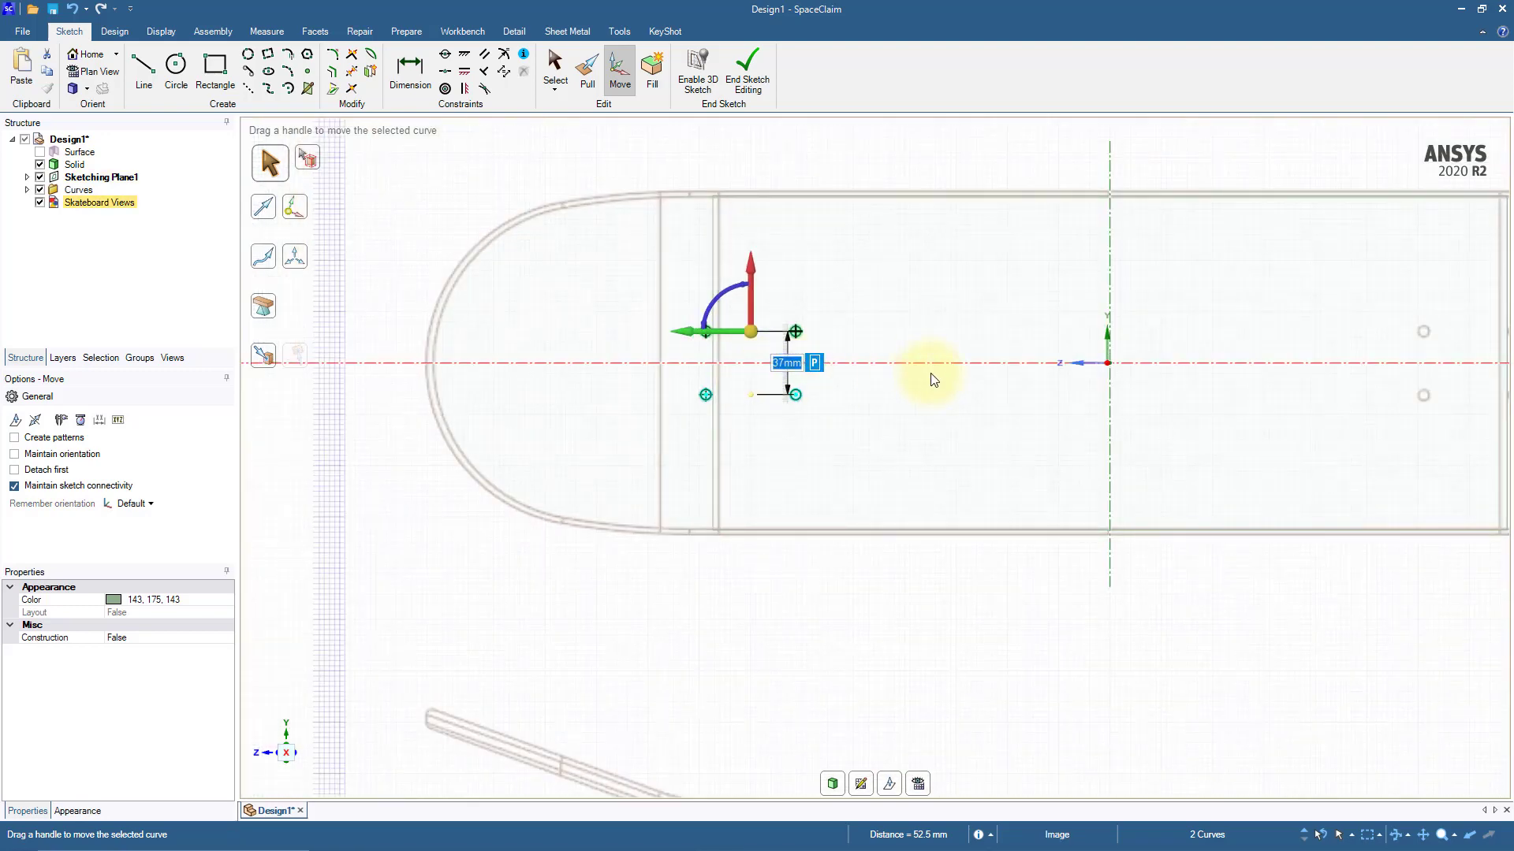
scroll(817, 405, "down", 3)
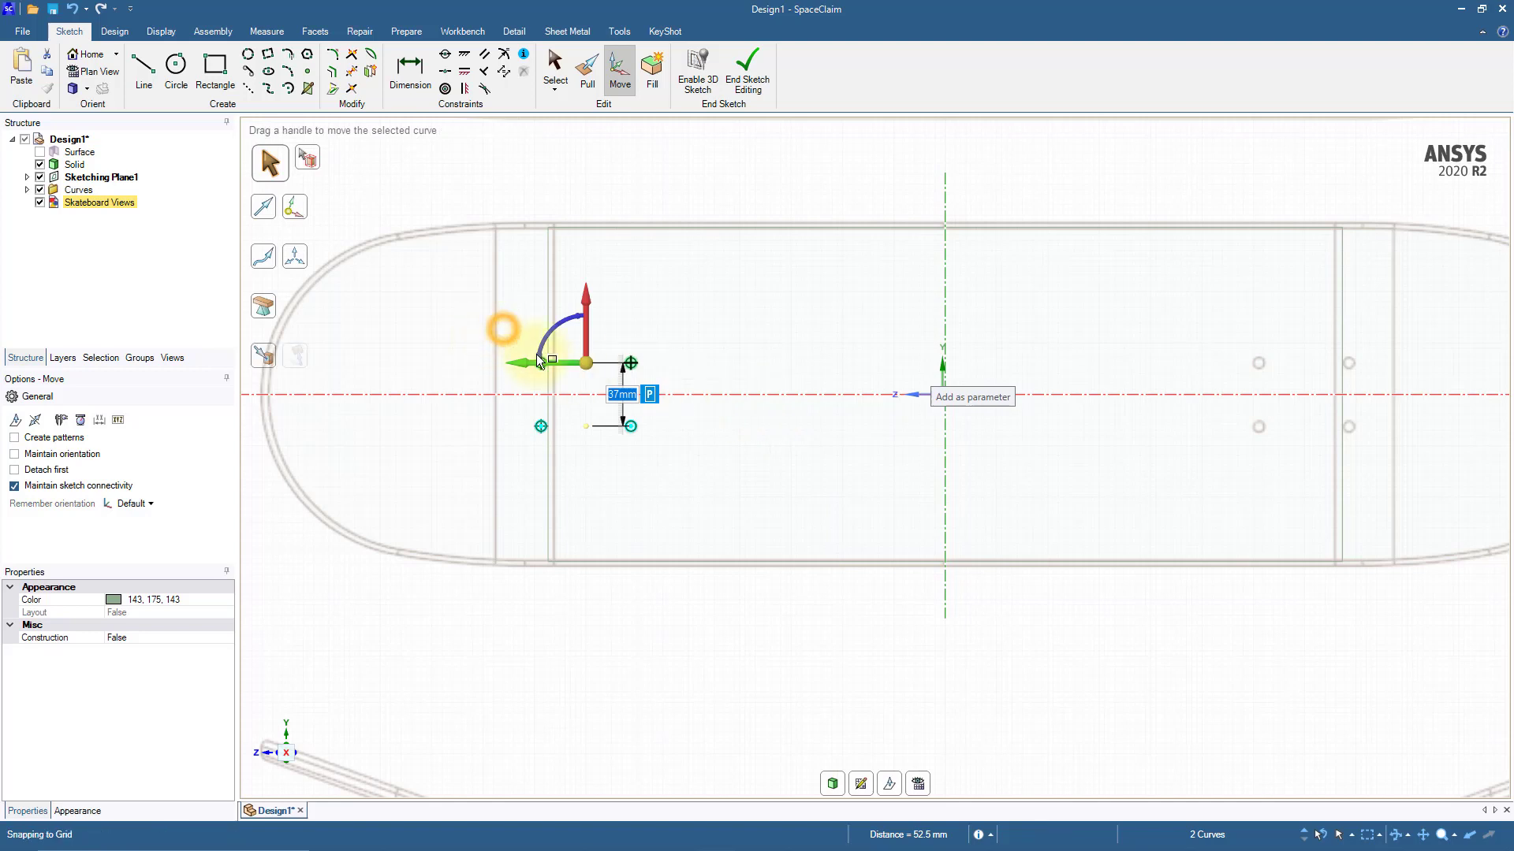
left_click_drag(507, 337, 691, 458)
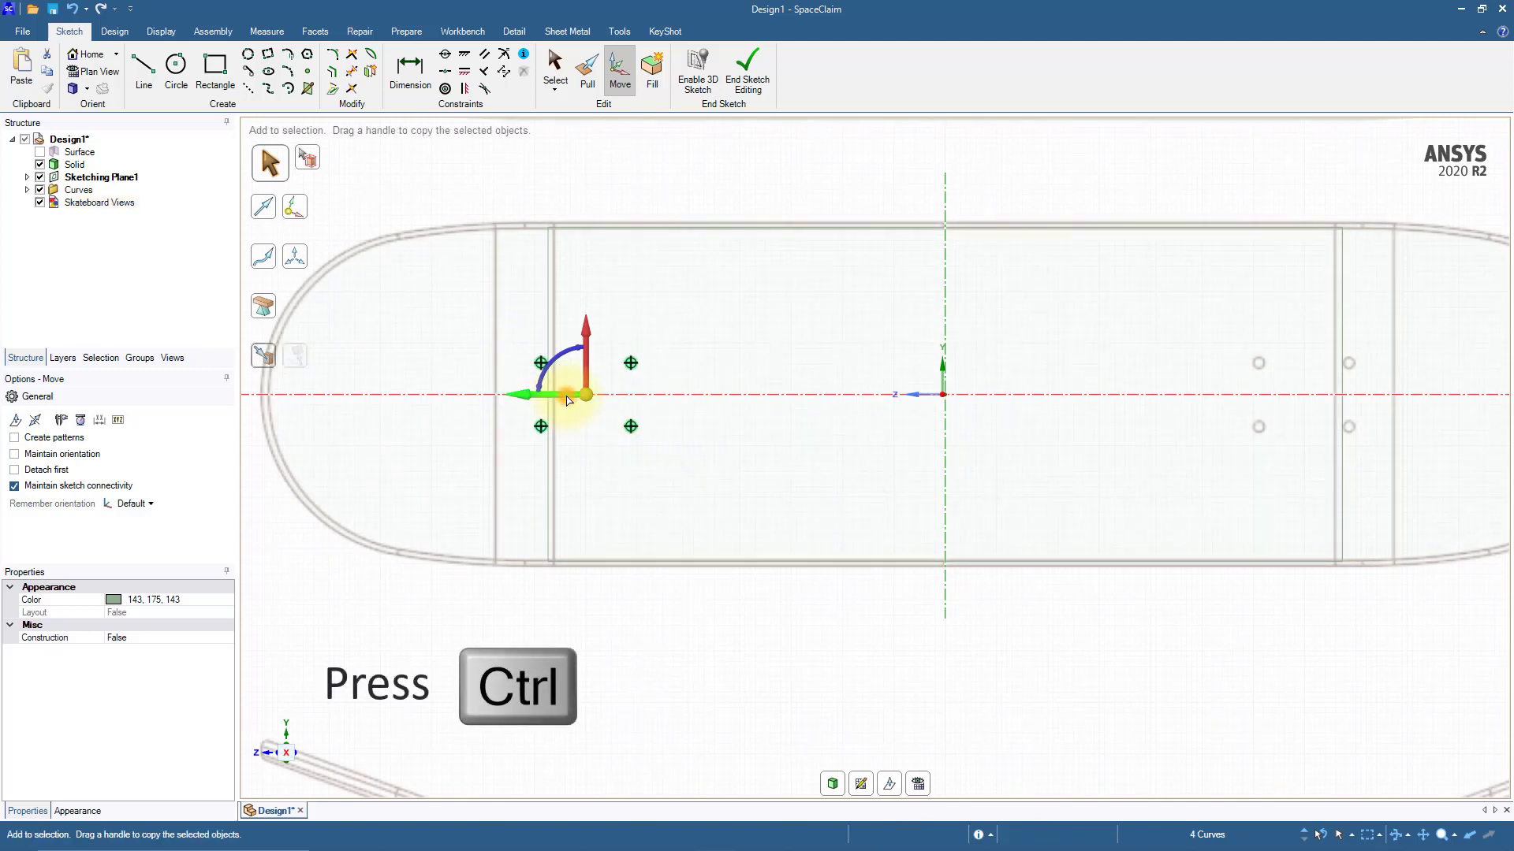
left_click_drag(581, 397, 1286, 434, "ctrl")
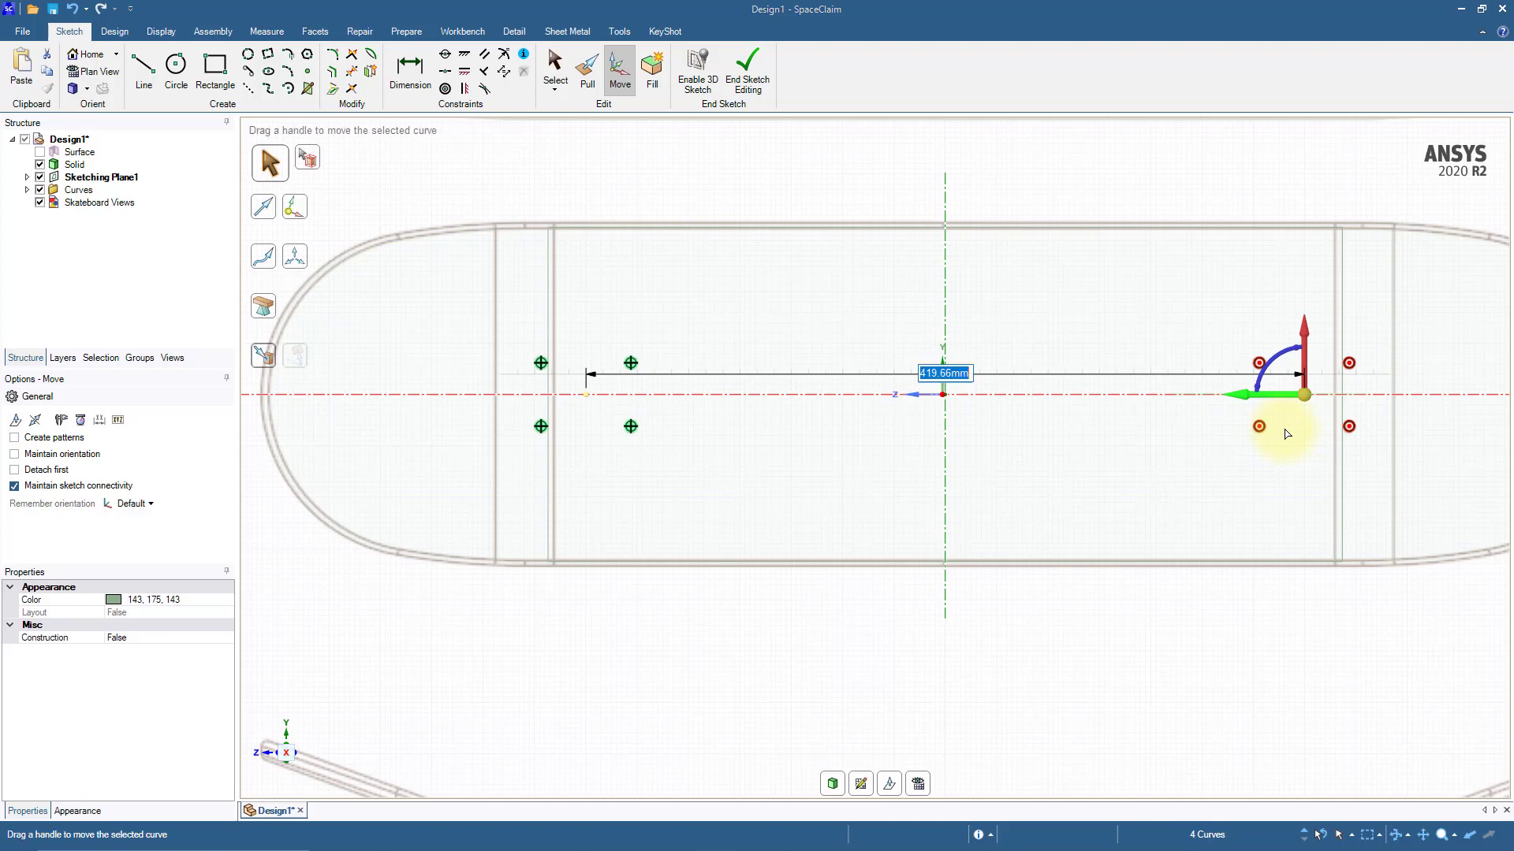
type("420")
key("Return")
left_click(1194, 623)
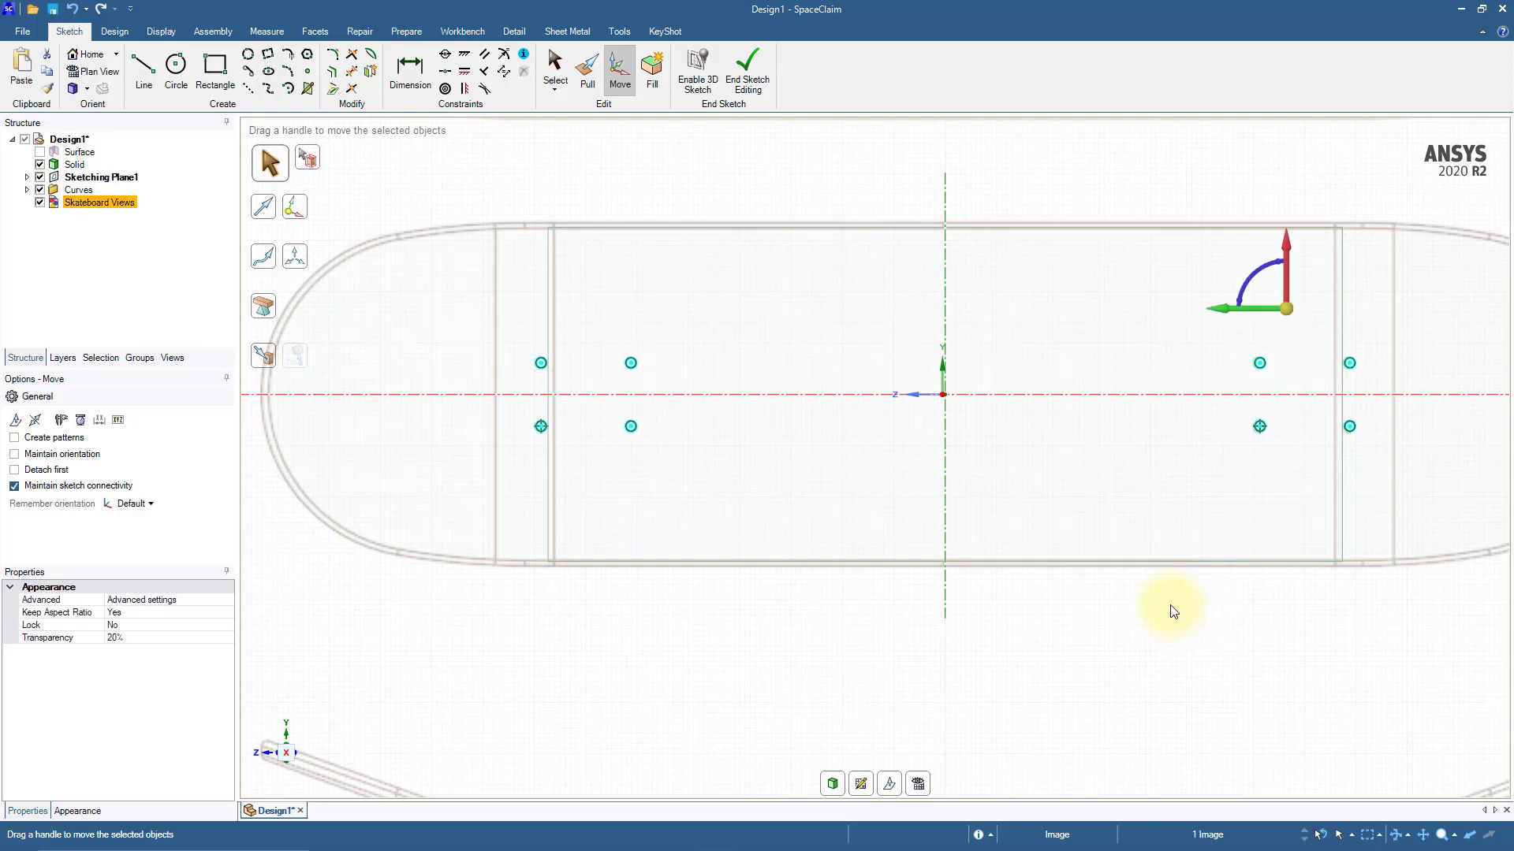
key("Escape")
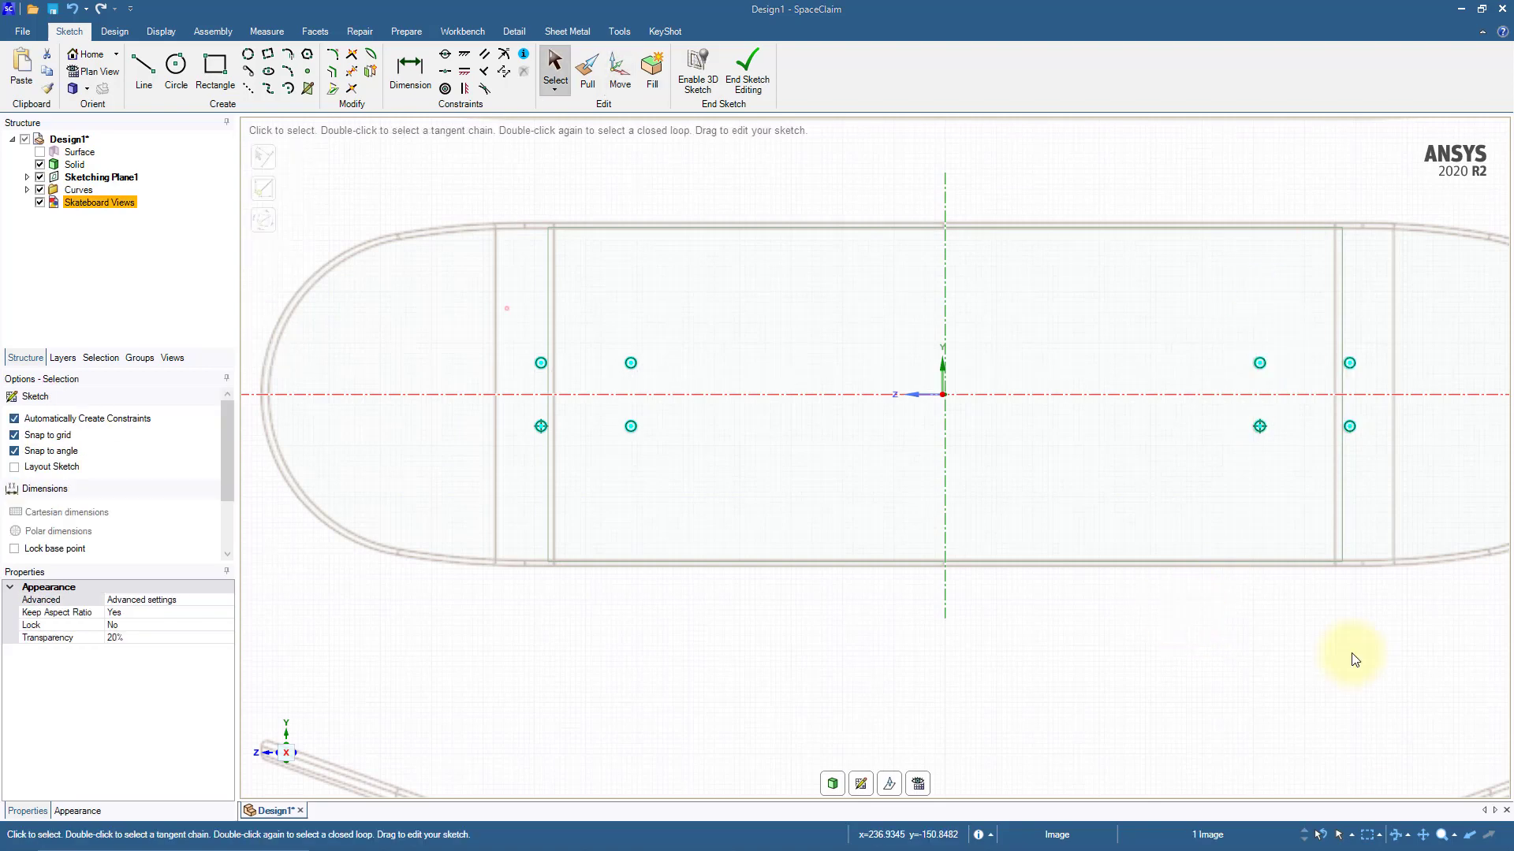
Step: Hide the Skateboard Views reference image and end the sketch
left_click(40, 203)
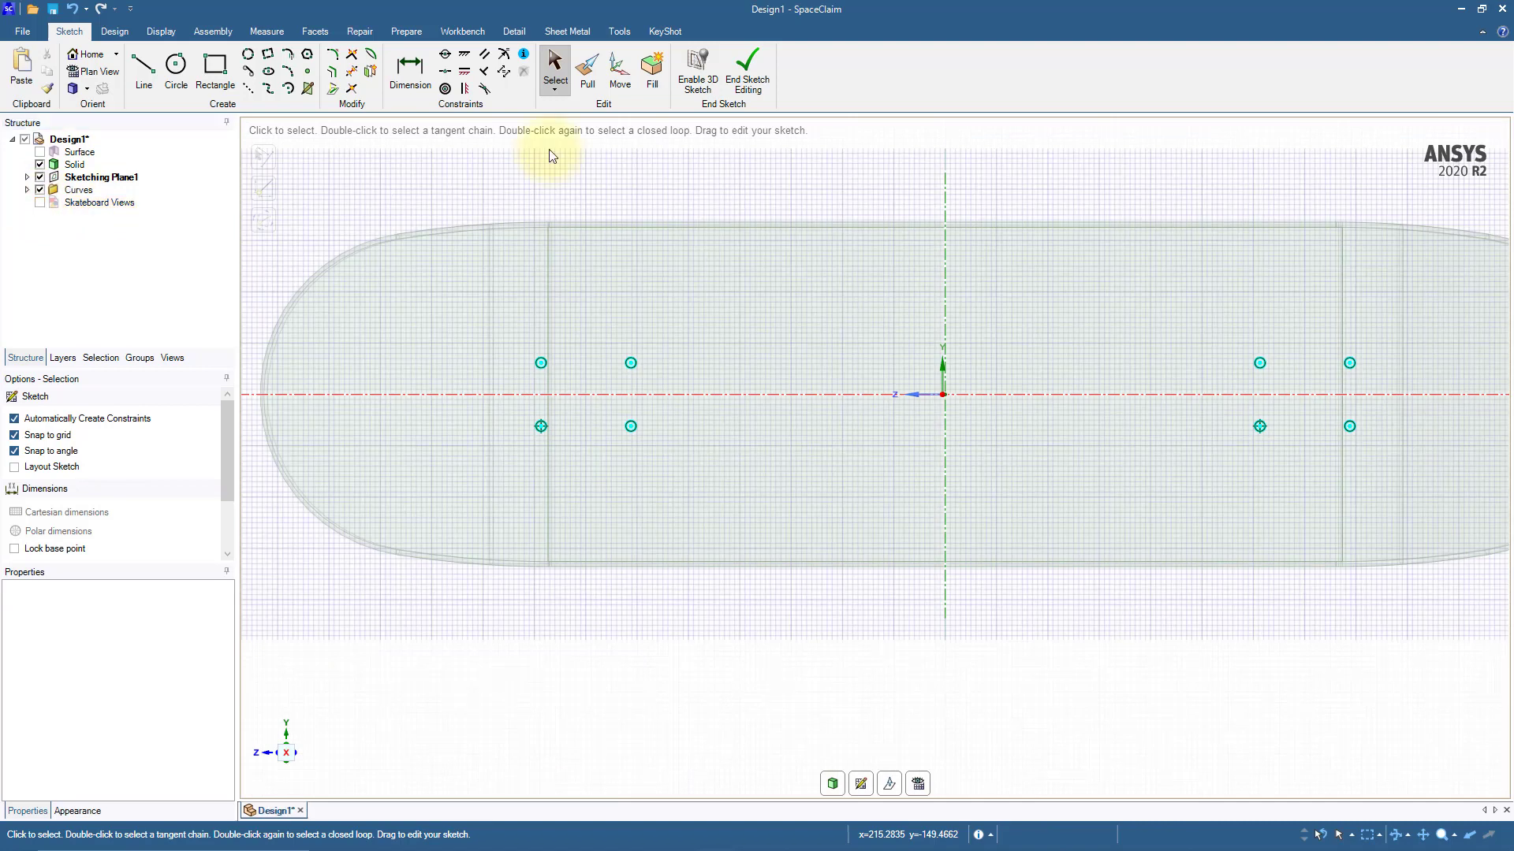
left_click(741, 86)
Step: Select all eight circular faces and pull them through the deck to cut the bolt holes
scroll(659, 406, "down", 3)
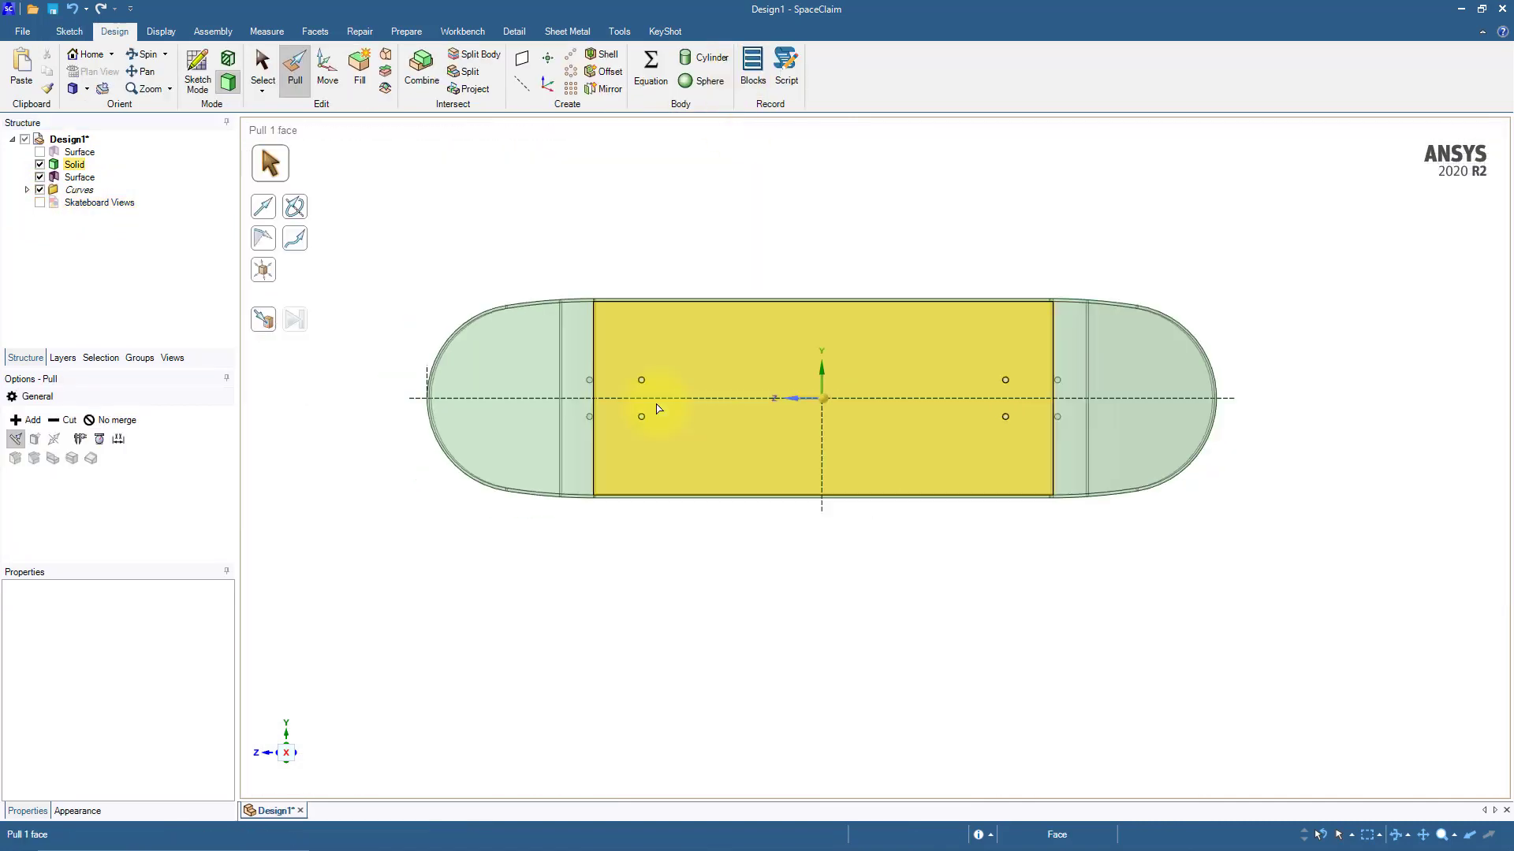
mouse_move(671, 555)
middle_mouse_down()
mouse_move(661, 631)
mouse_move(672, 578)
middle_mouse_up()
key("s")
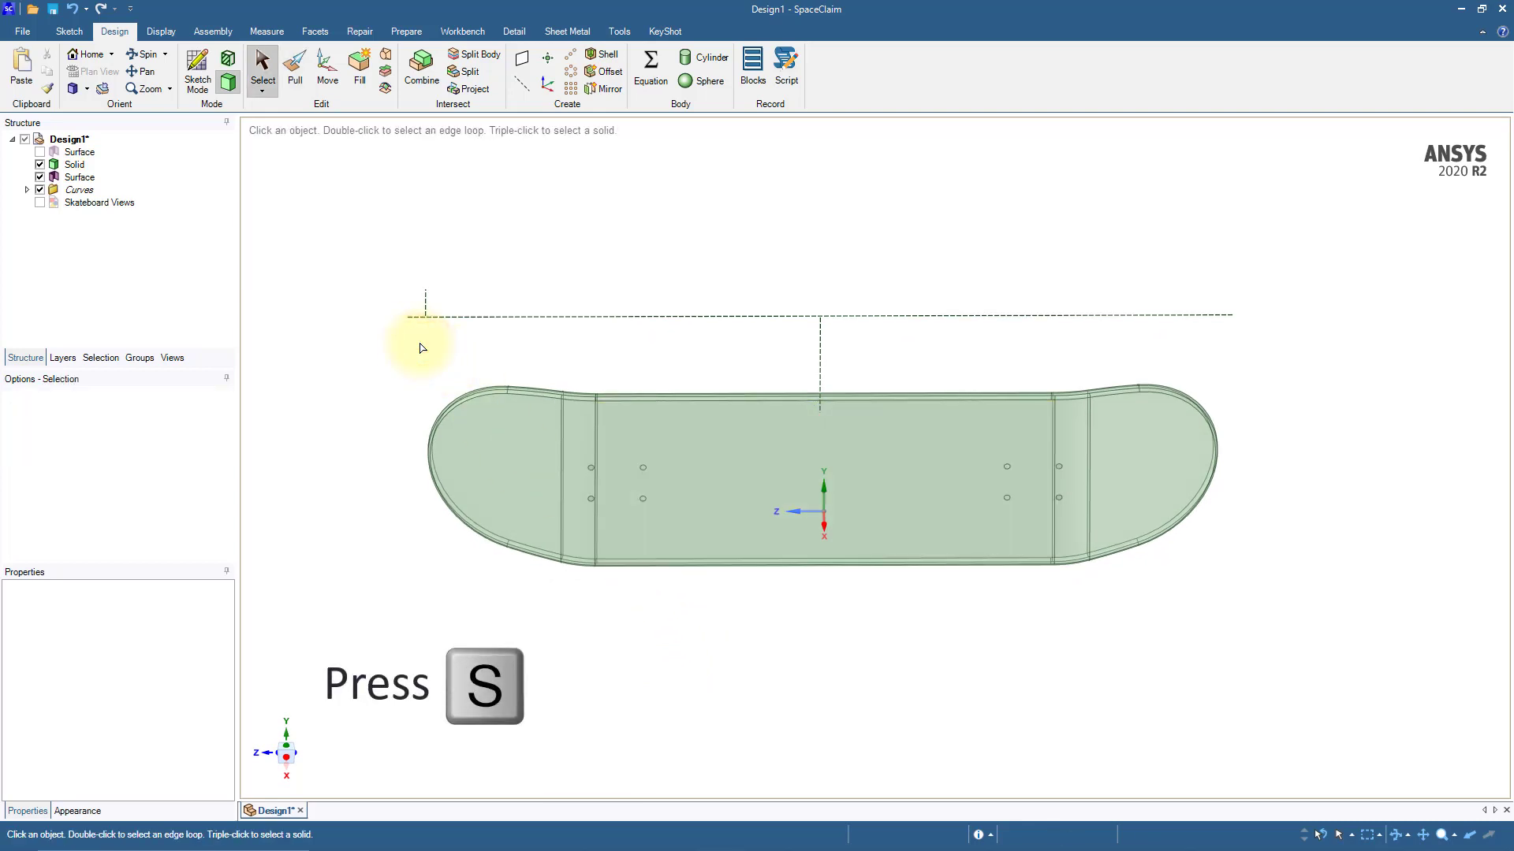
left_click_drag(576, 437, 1066, 524)
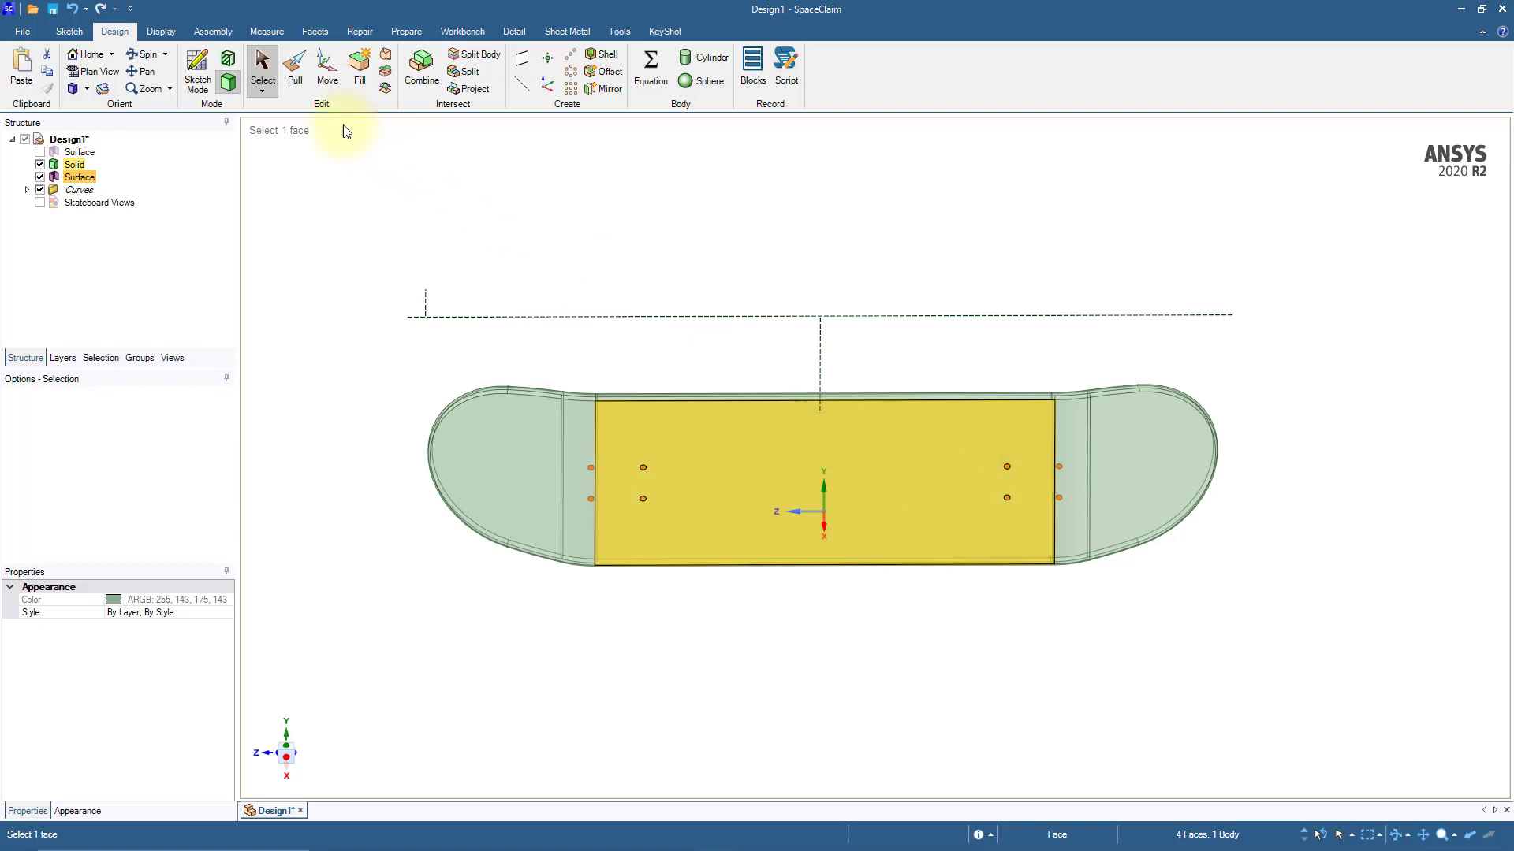
left_click(295, 73)
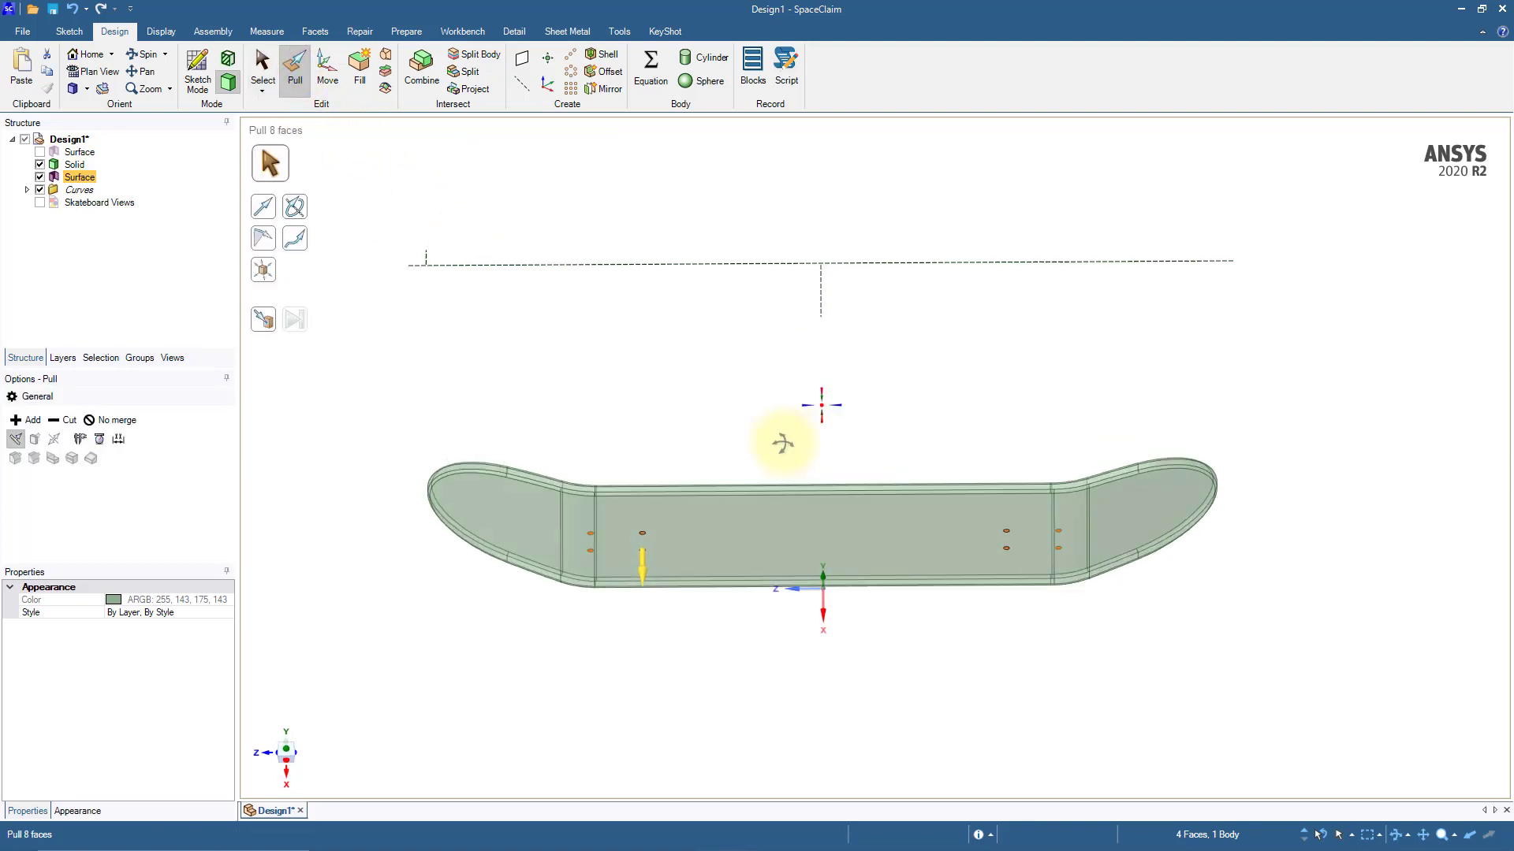
middle_click_drag(781, 341, 726, 699)
left_click_drag(709, 726, 756, 510)
mouse_move(820, 488)
middle_mouse_down()
mouse_move(794, 523)
mouse_move(781, 662)
mouse_move(815, 645)
mouse_move(777, 662)
middle_mouse_up()
key("s")
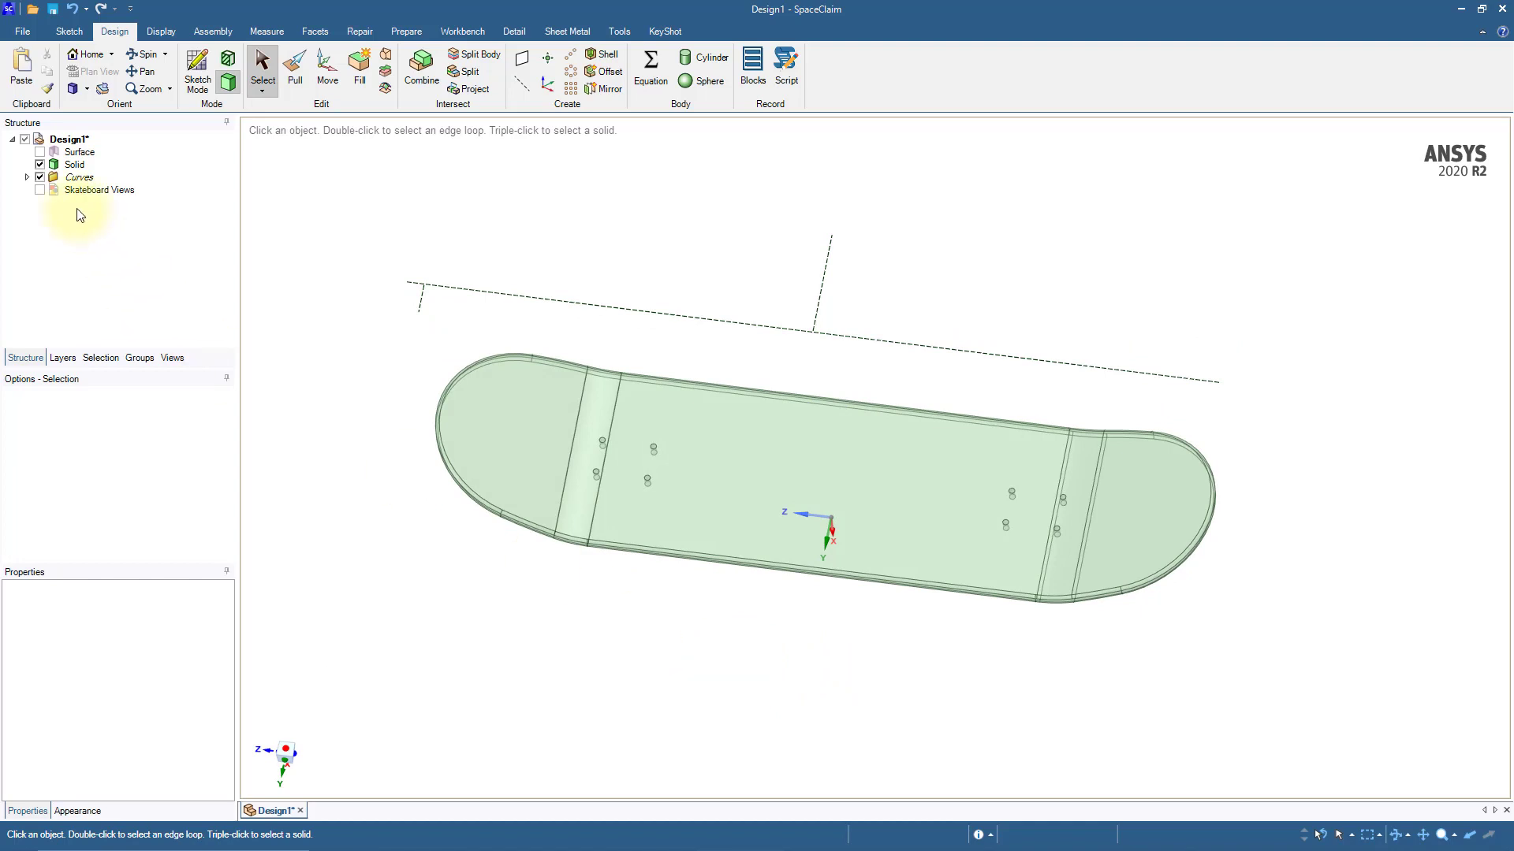
Step: Hide the Curves group and make the skateboard deck's solid body opaque
left_click(40, 178)
left_click(926, 462)
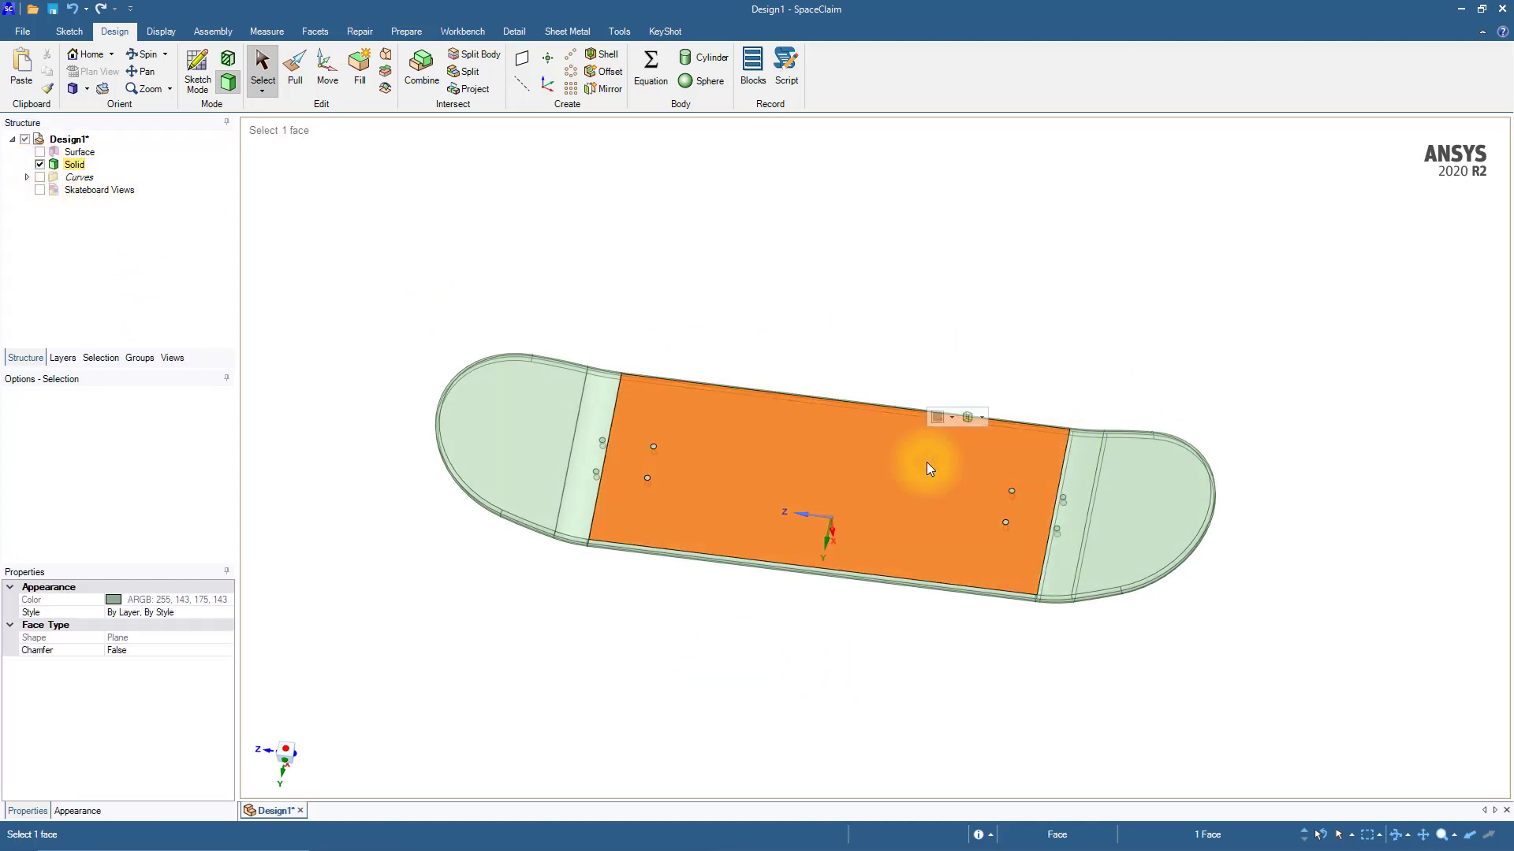
left_click(981, 417)
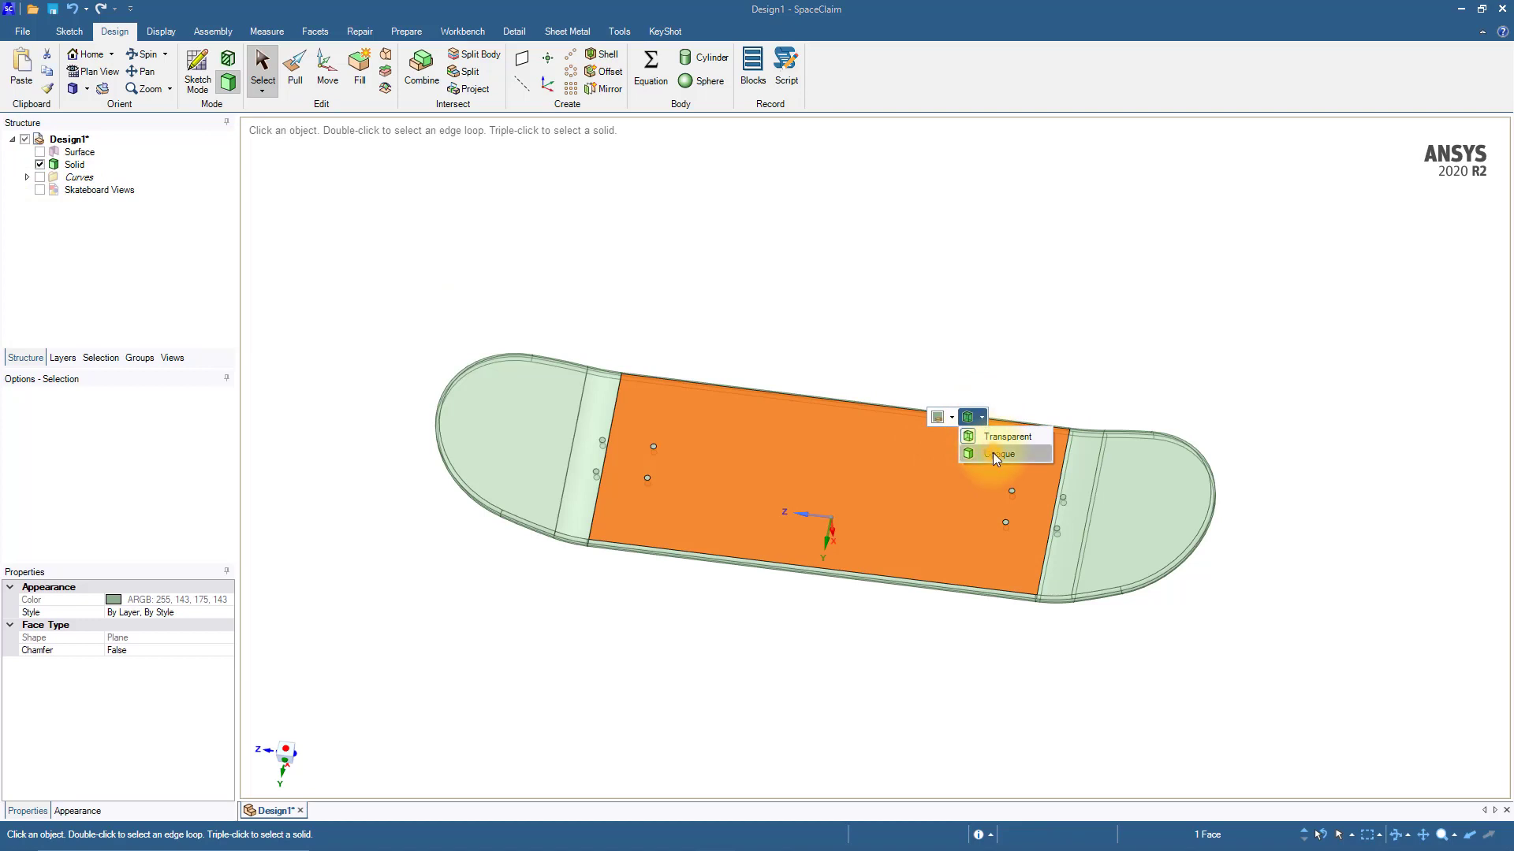
left_click(992, 453)
left_click(891, 693)
middle_click_drag(847, 699, 803, 647, "shift")
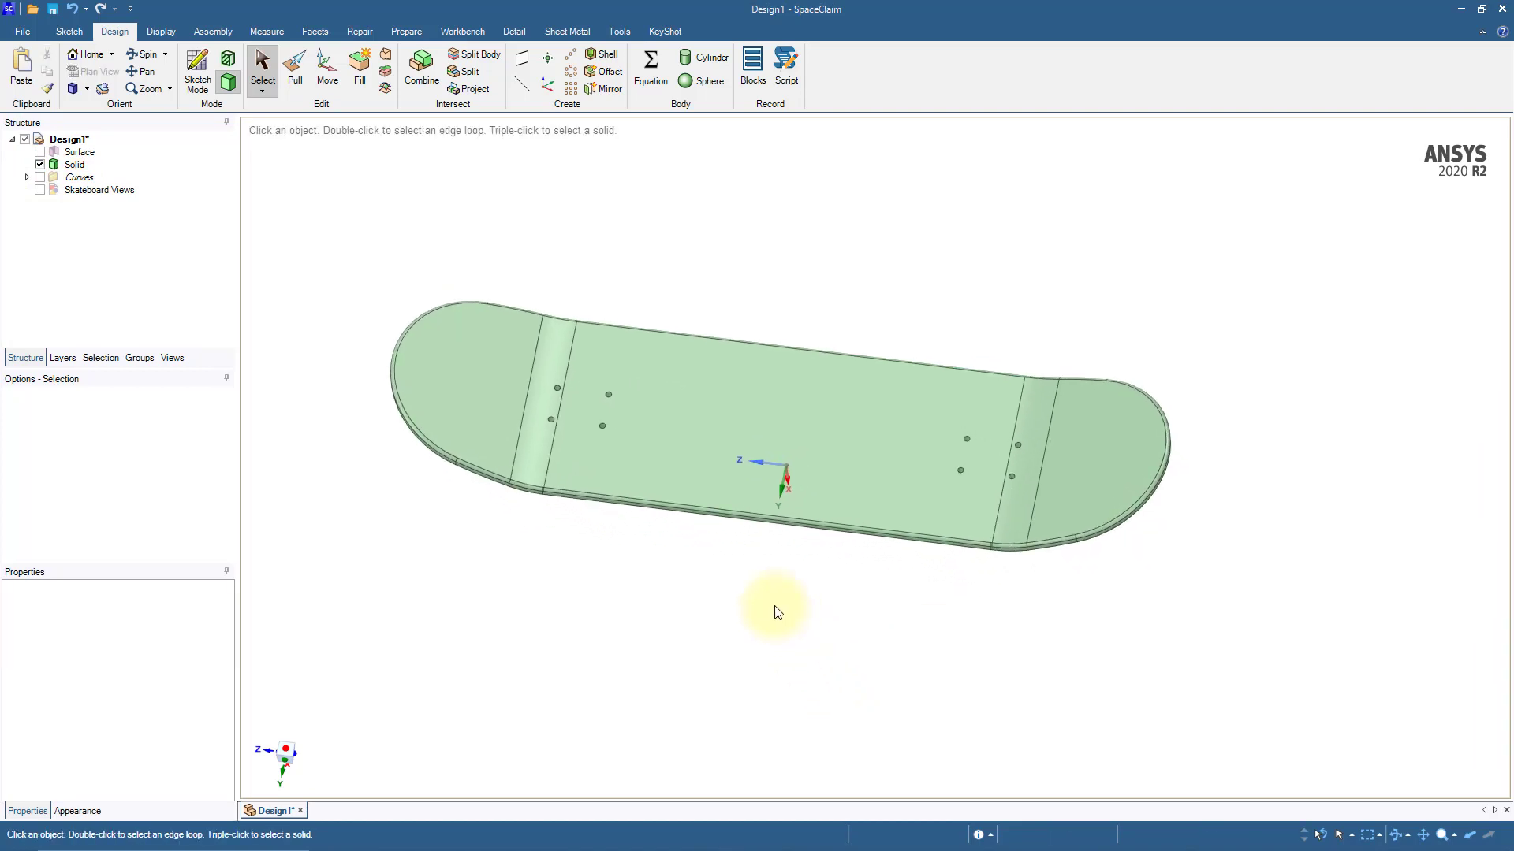
scroll(746, 583, "up", 1)
middle_click_drag(748, 590, 770, 656)
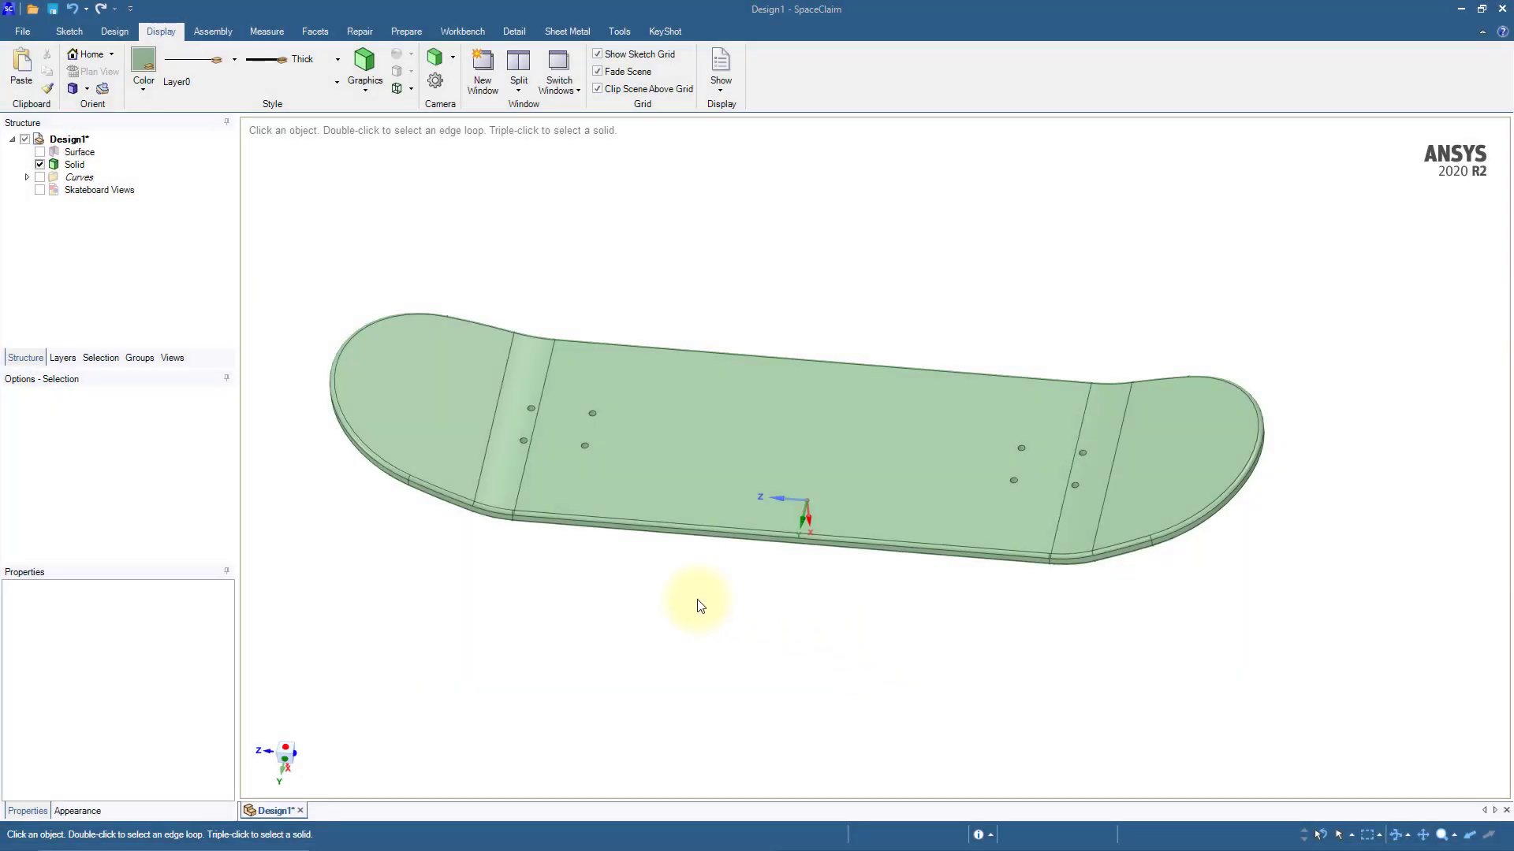
Step: Open the file Truck.scdoc
left_click(20, 37)
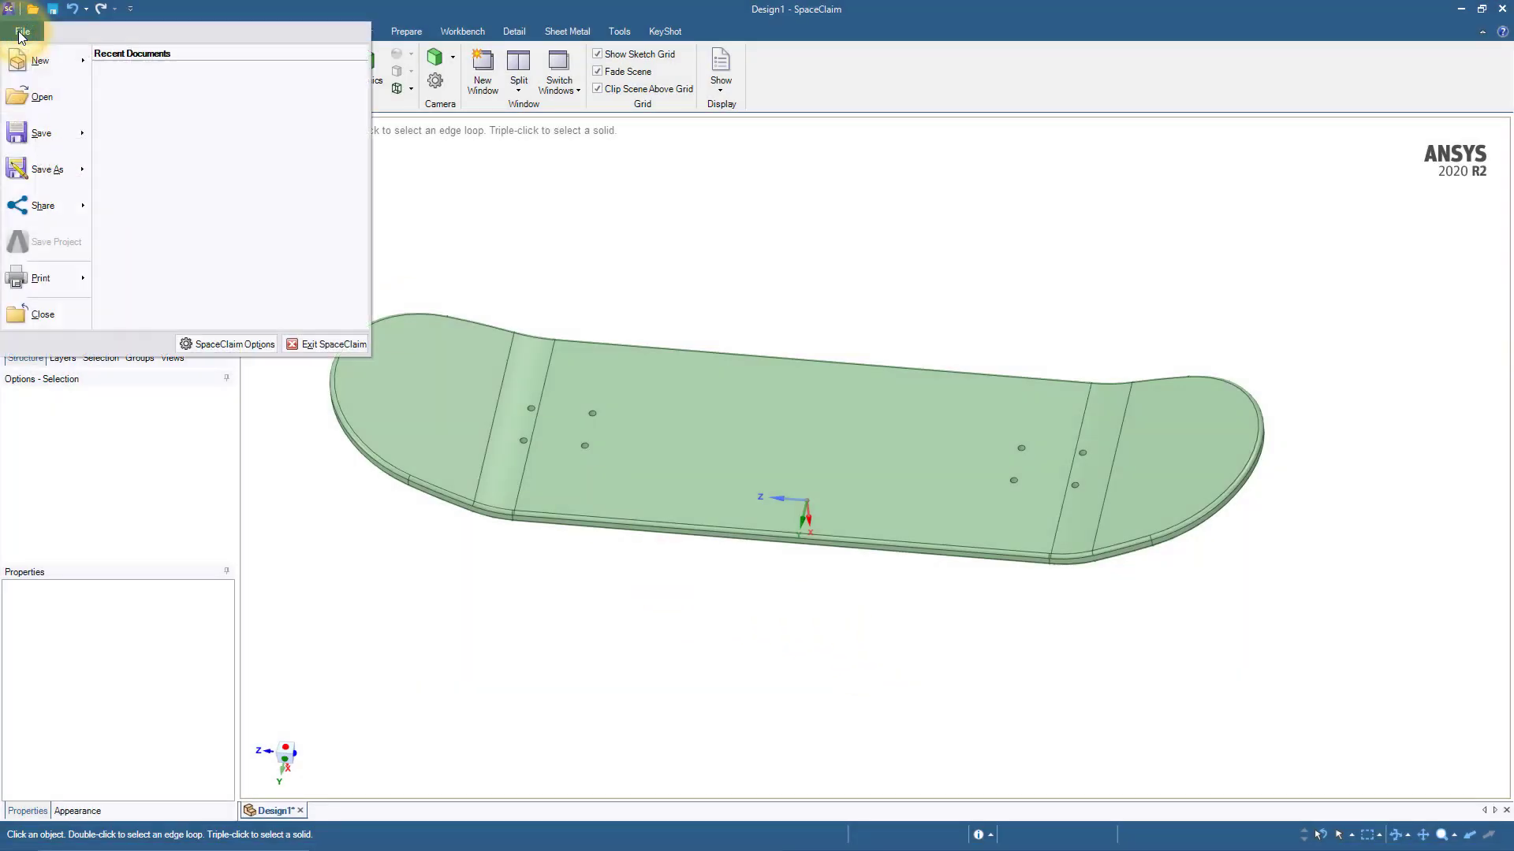
left_click(35, 96)
left_click(187, 130)
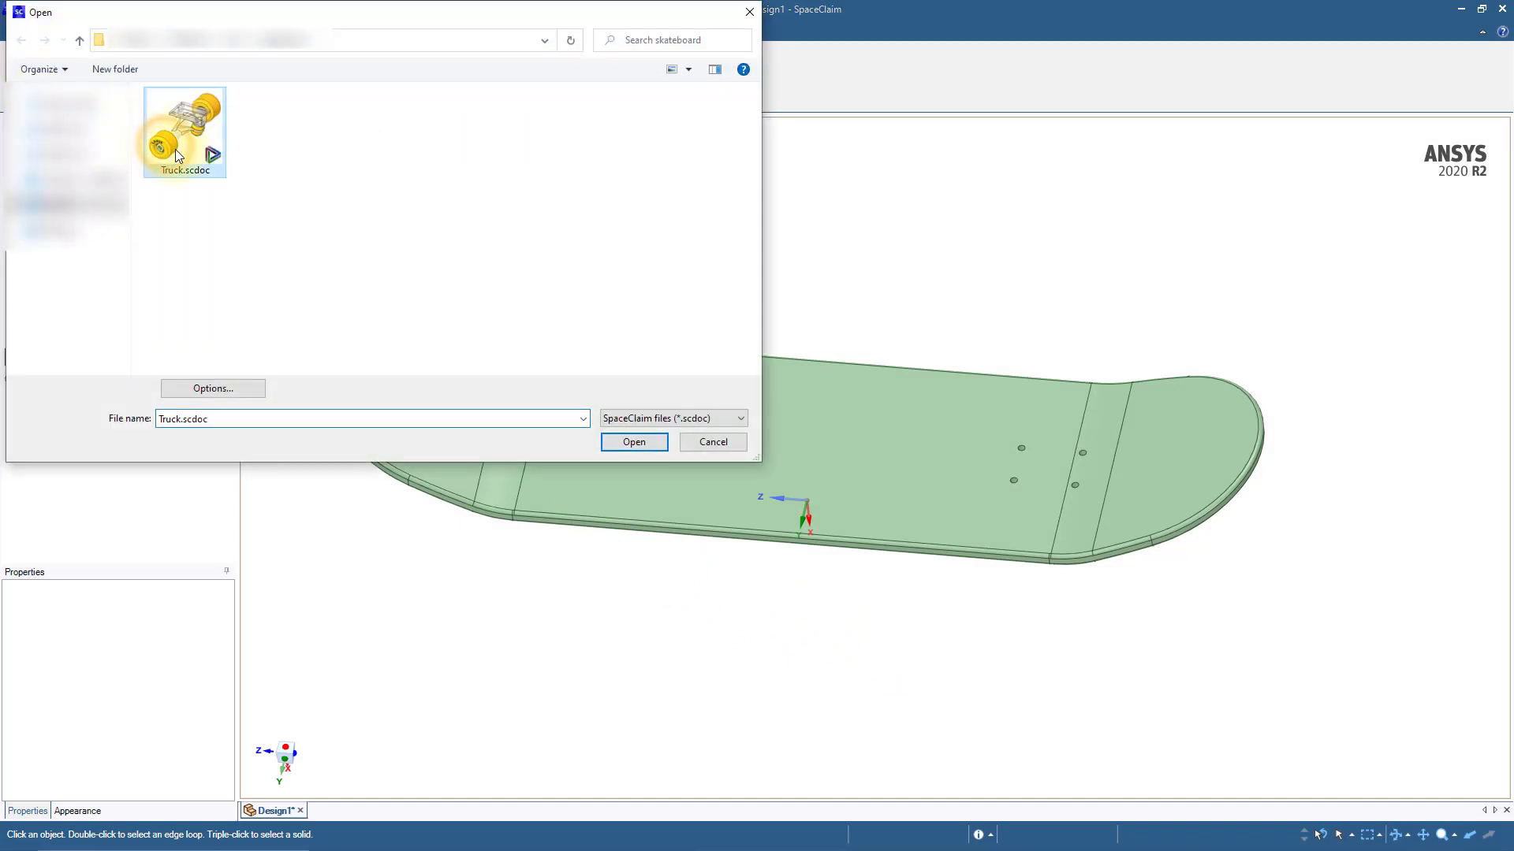
left_click(638, 440)
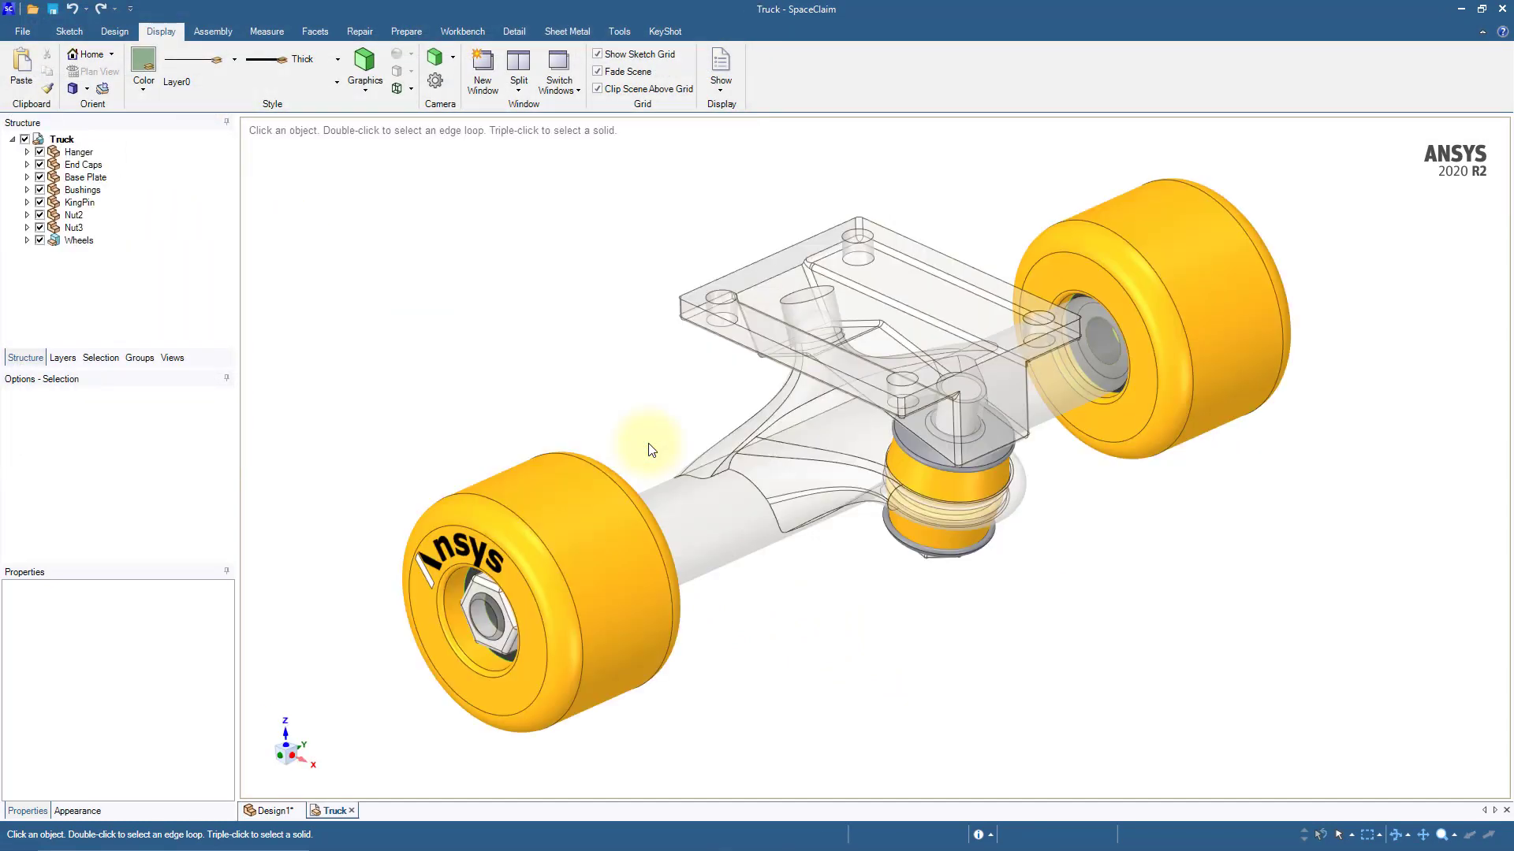
Step: Examine the structure tree contents of the truck's Hanger and Base Plate components to see their body types
mouse_move(656, 436)
middle_mouse_down()
mouse_move(720, 395)
mouse_move(862, 432)
mouse_move(838, 456)
mouse_move(757, 378)
mouse_move(676, 439)
middle_mouse_up()
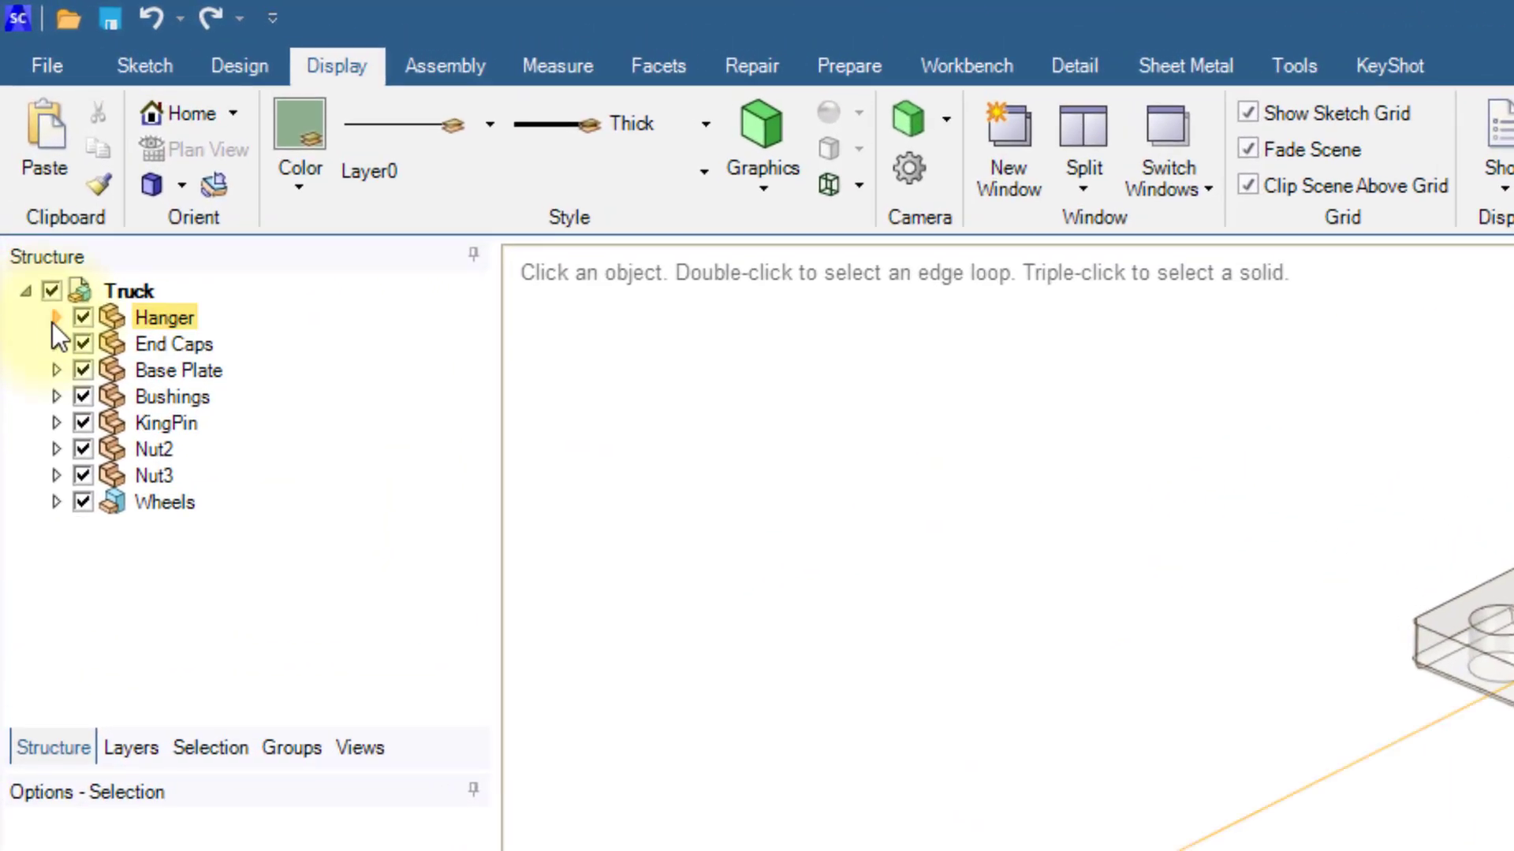
left_click(27, 152)
scroll(98, 442, "down", 3)
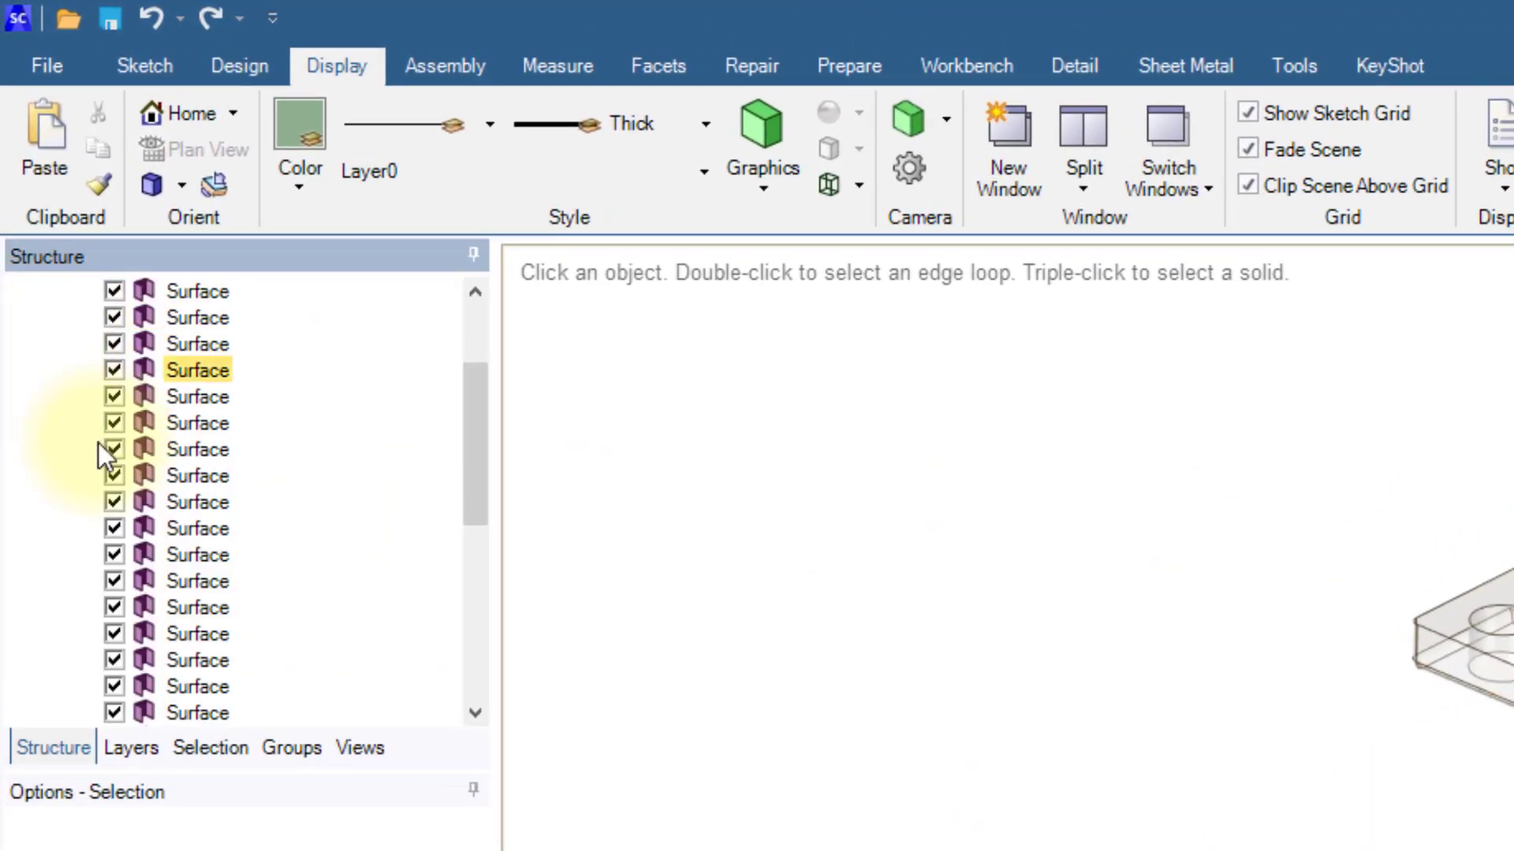
scroll(98, 442, "down", 3)
scroll(98, 443, "up", 3)
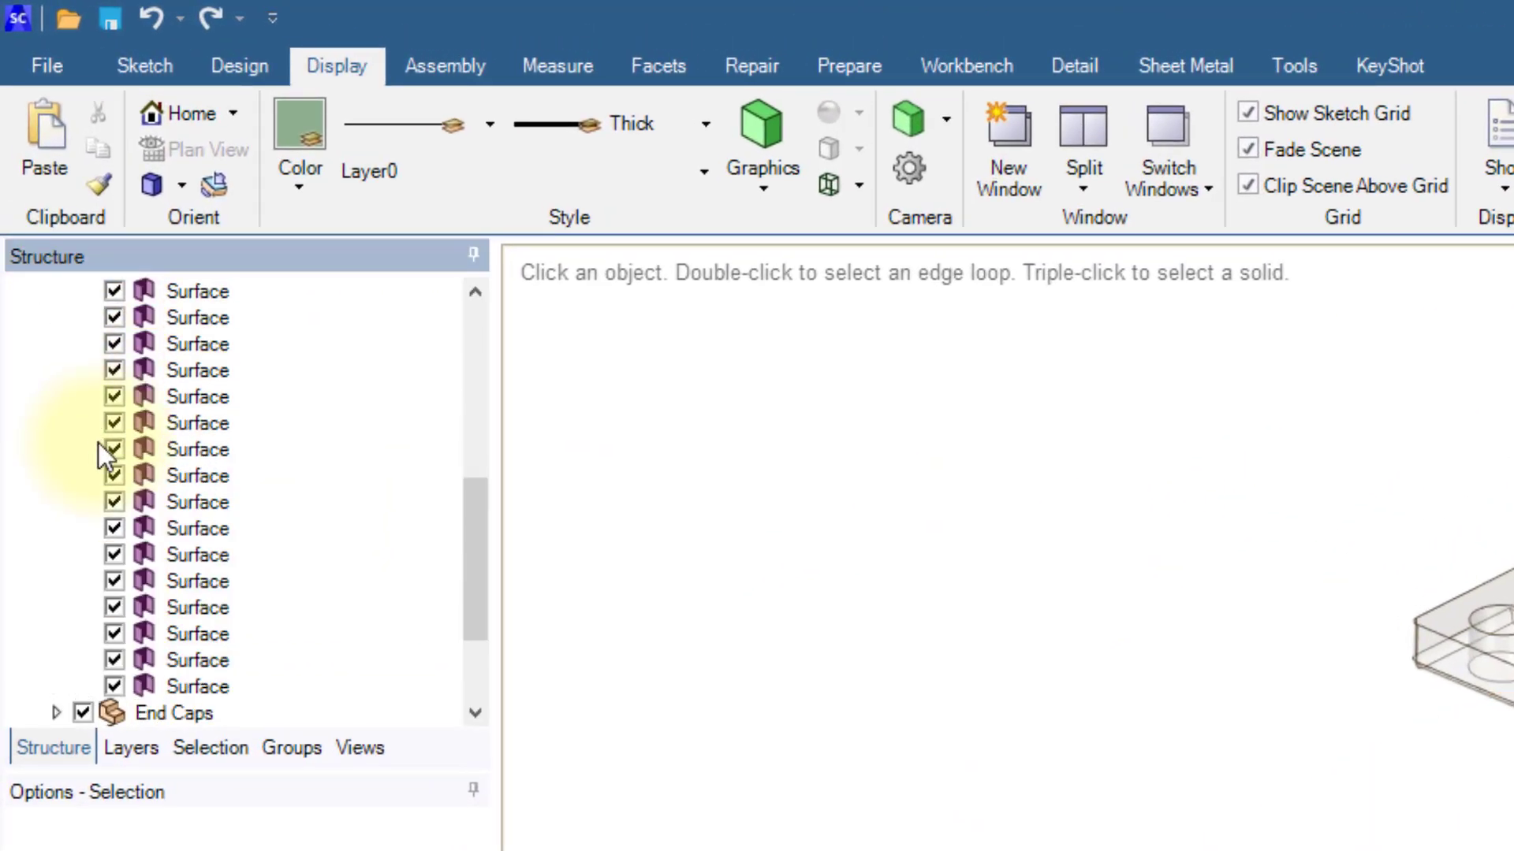
scroll(98, 442, "up", 3)
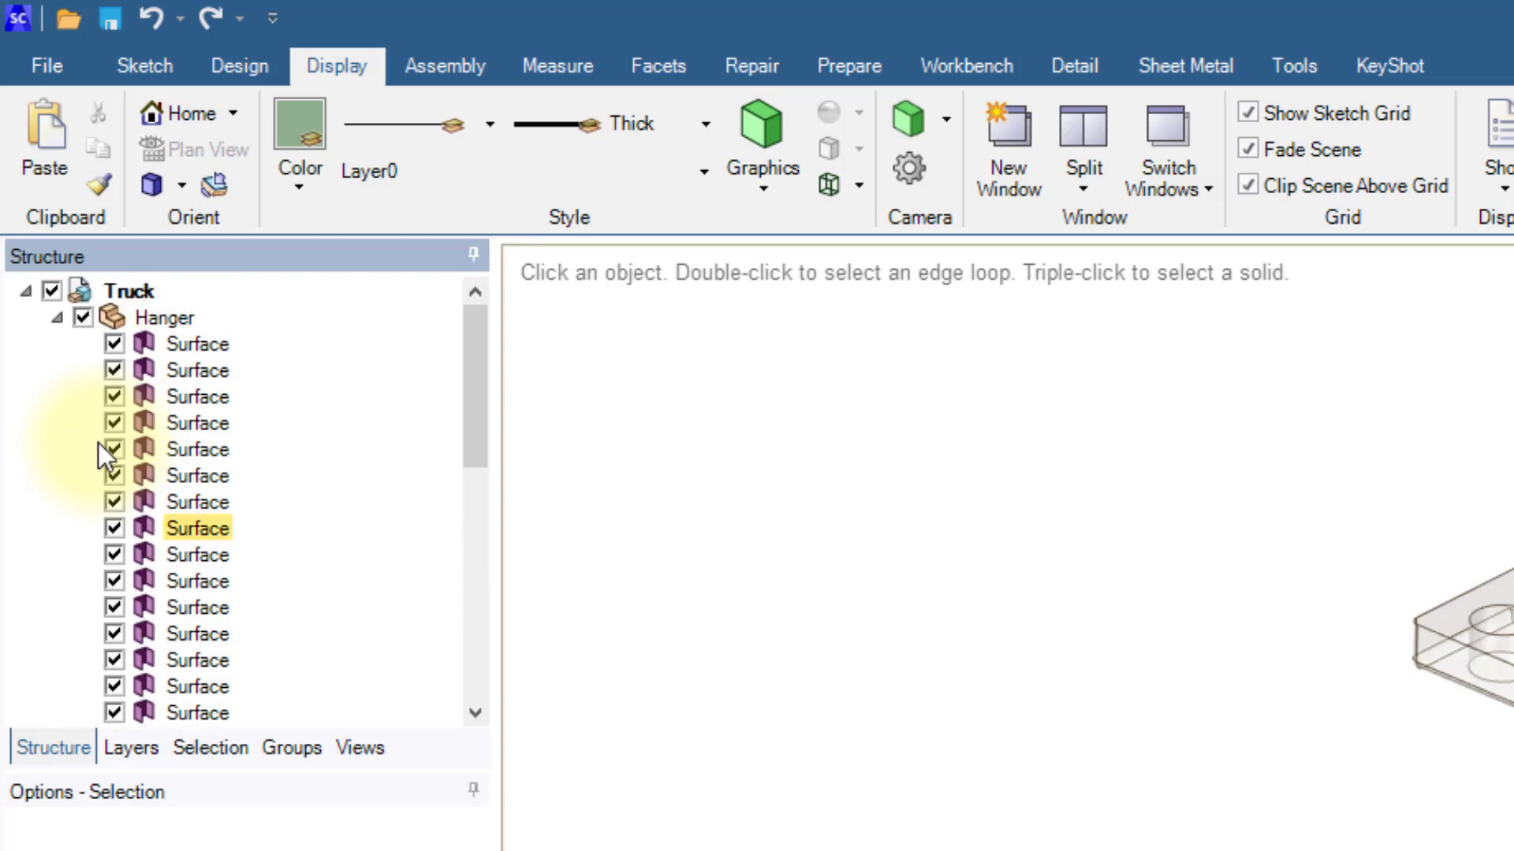
left_click(58, 320)
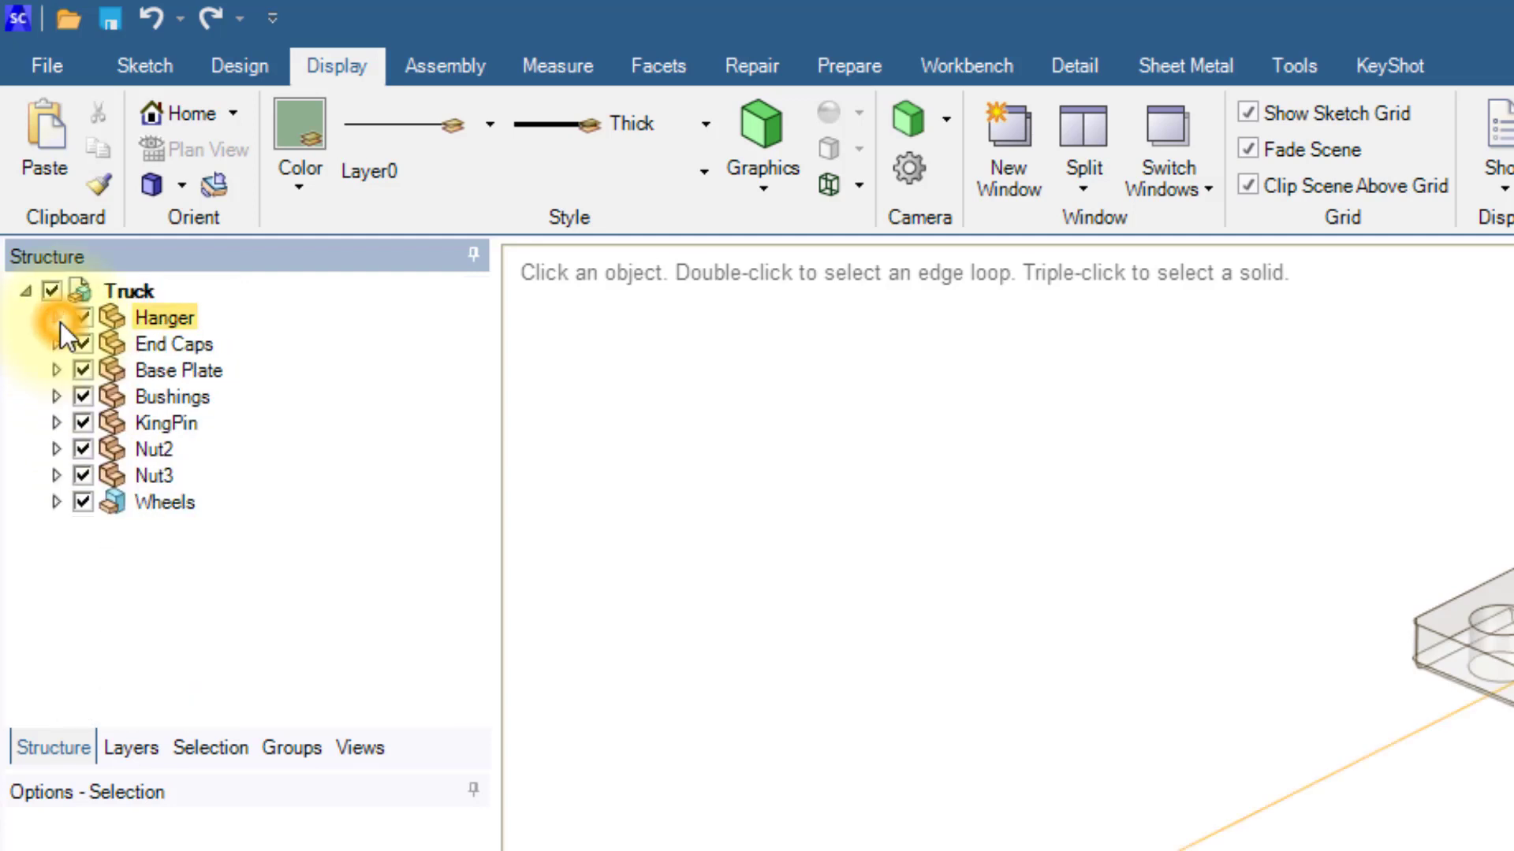
left_click(54, 370)
left_click(201, 399)
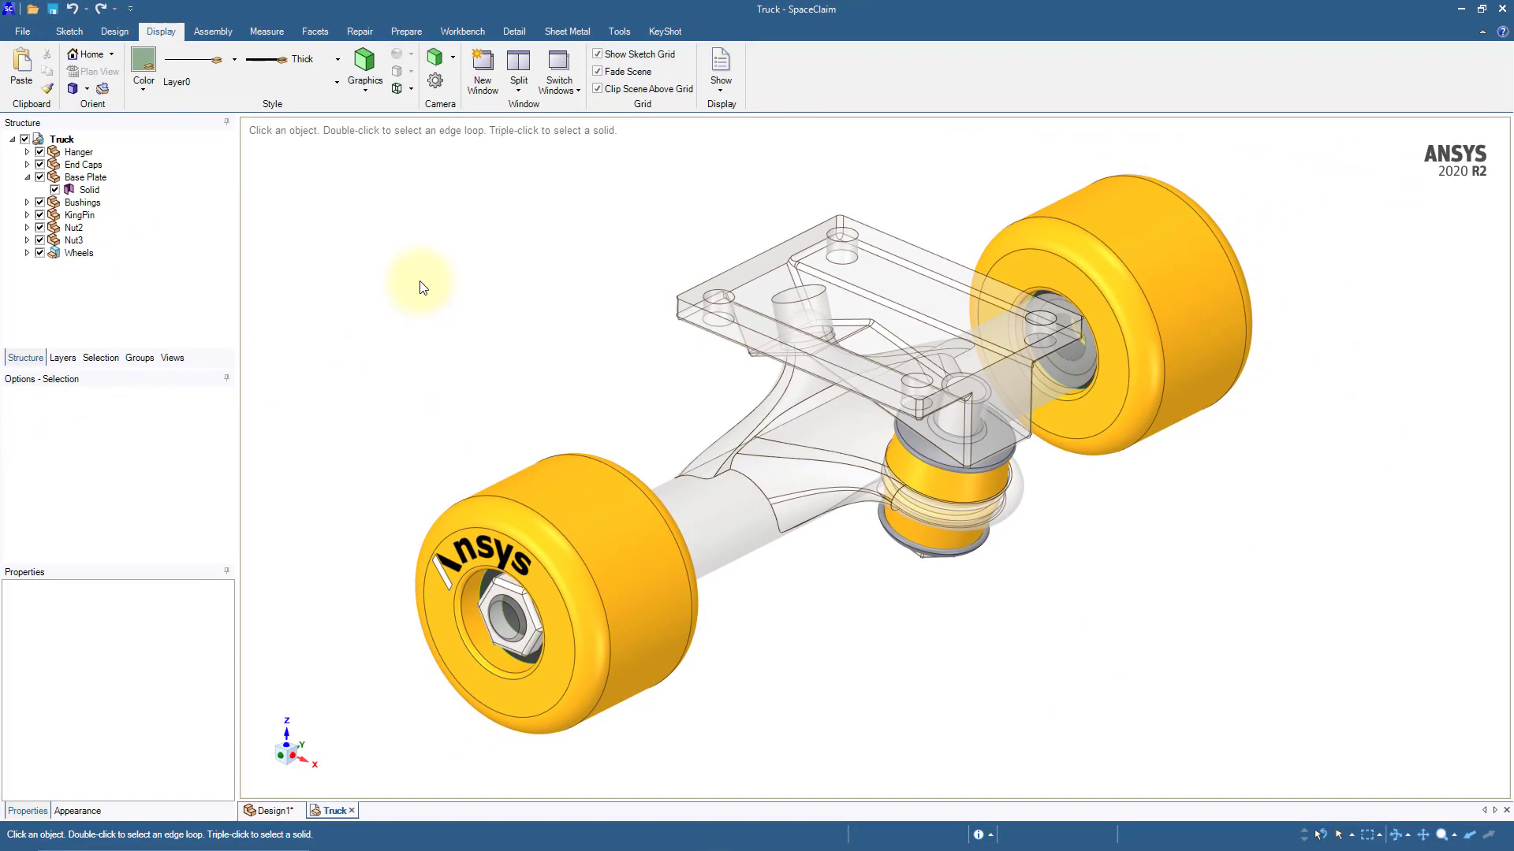
Step: Search the truck model for missing faces with the Missing Faces repair tool without fixing any
left_click(360, 32)
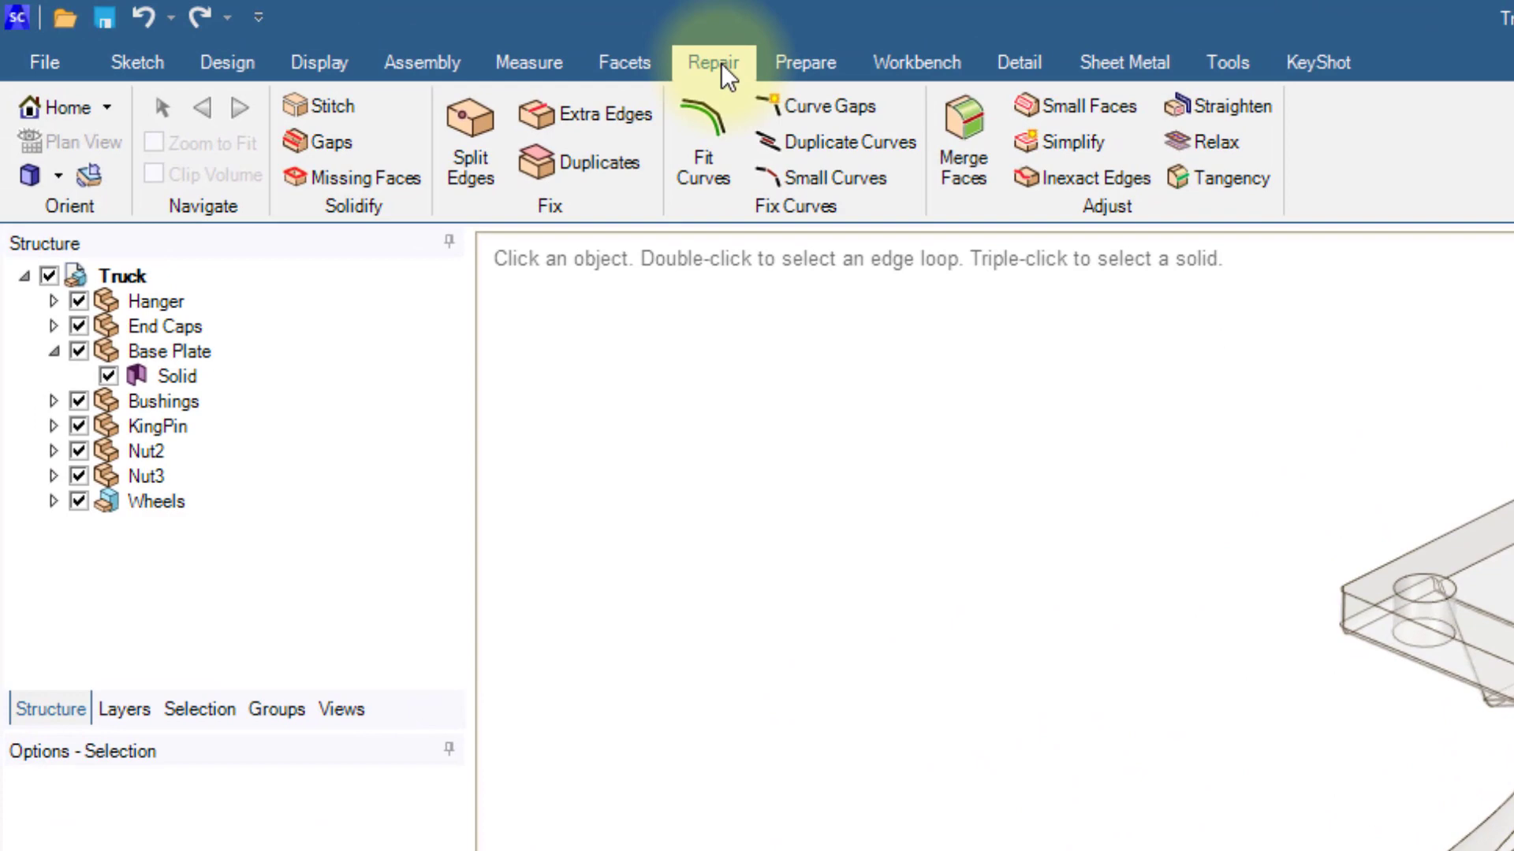
left_click(389, 178)
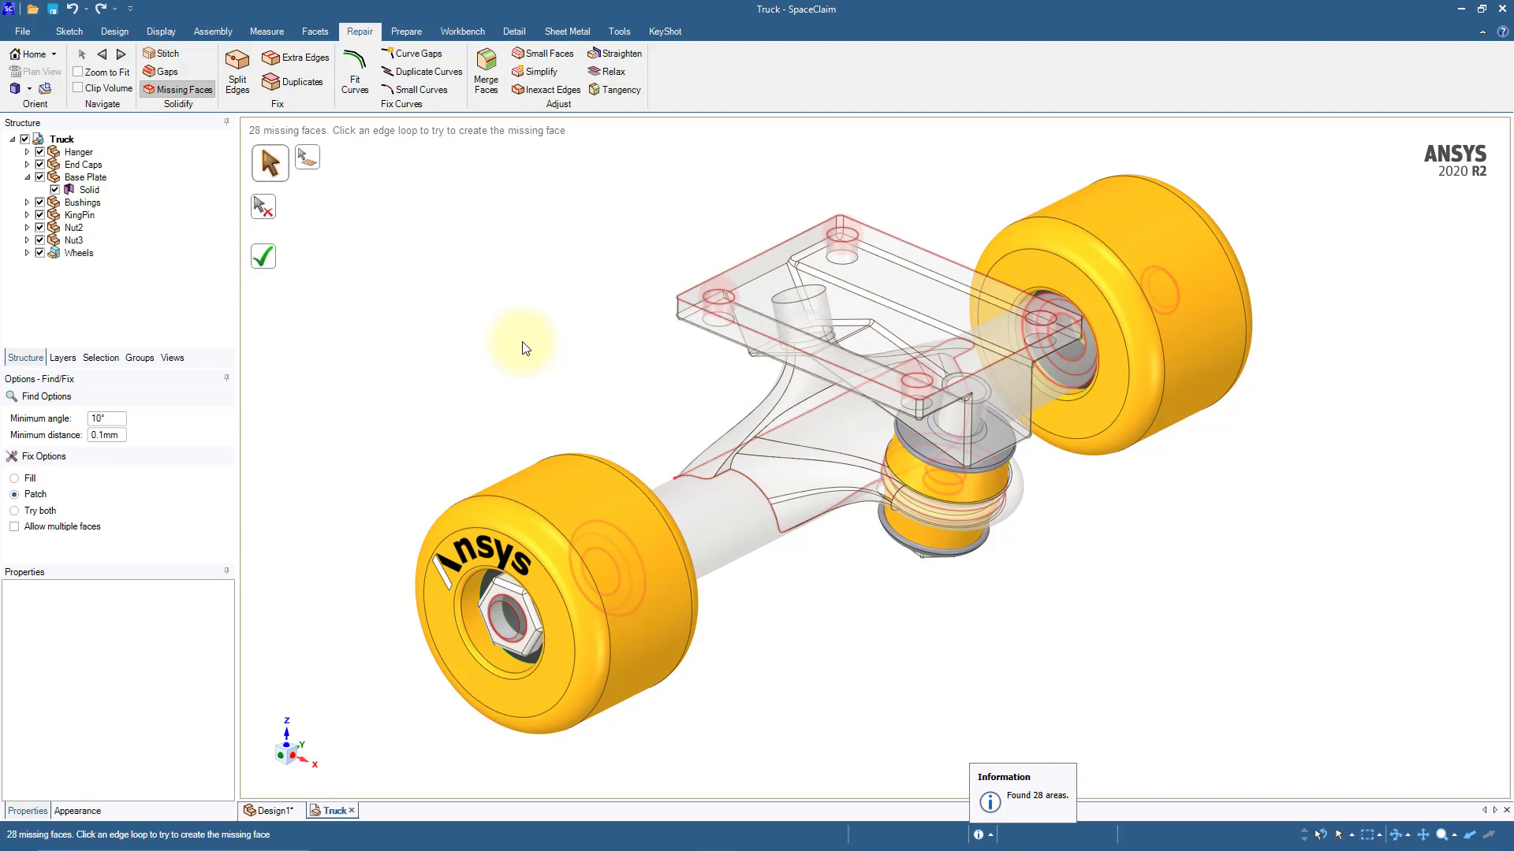
mouse_move(526, 348)
middle_mouse_down()
mouse_move(659, 323)
mouse_move(578, 321)
mouse_move(526, 348)
middle_mouse_up()
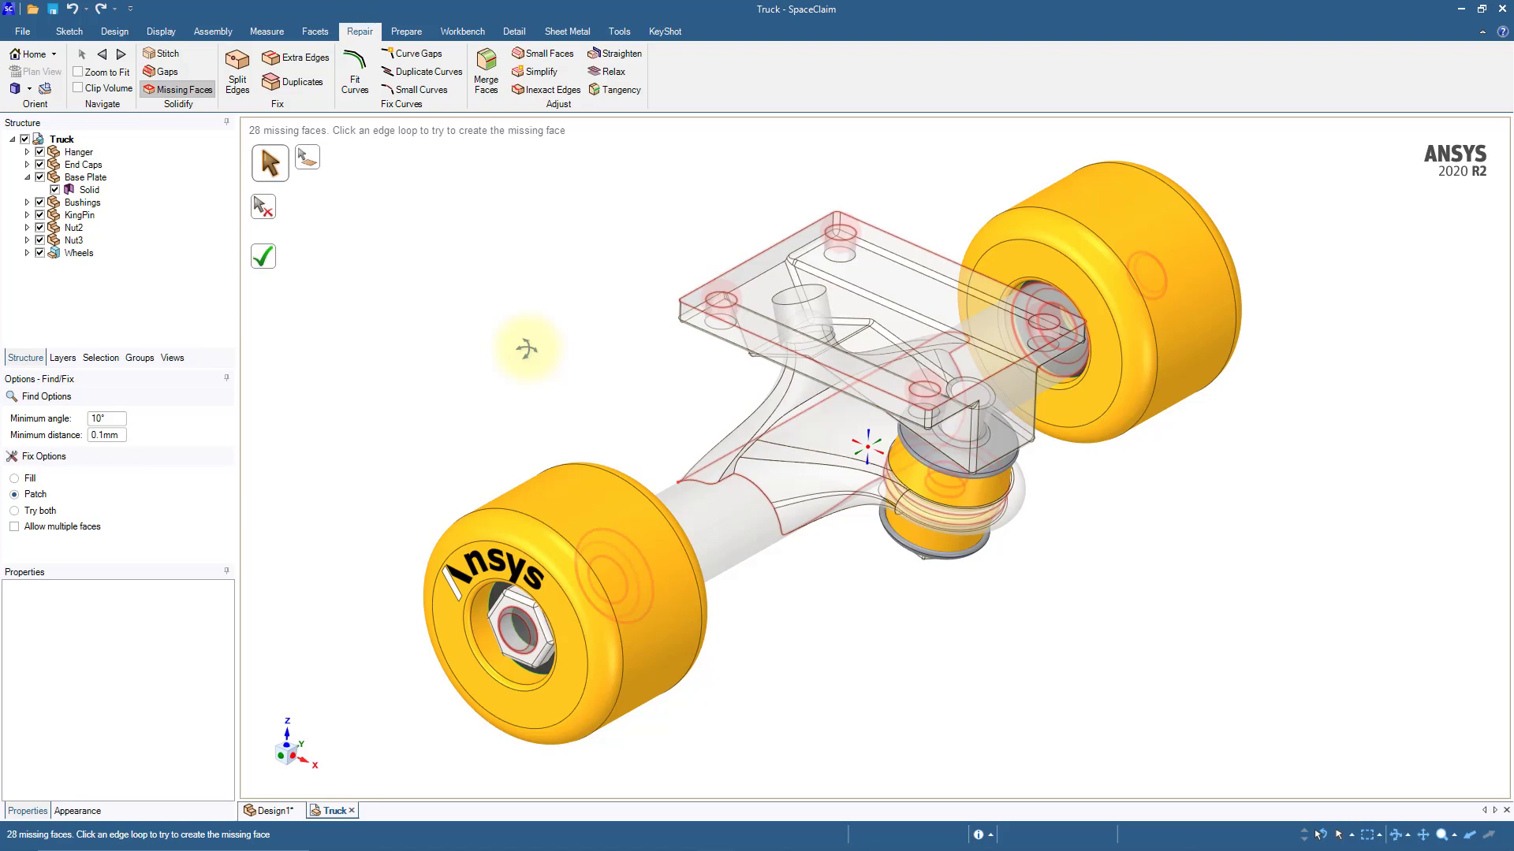
key("Escape")
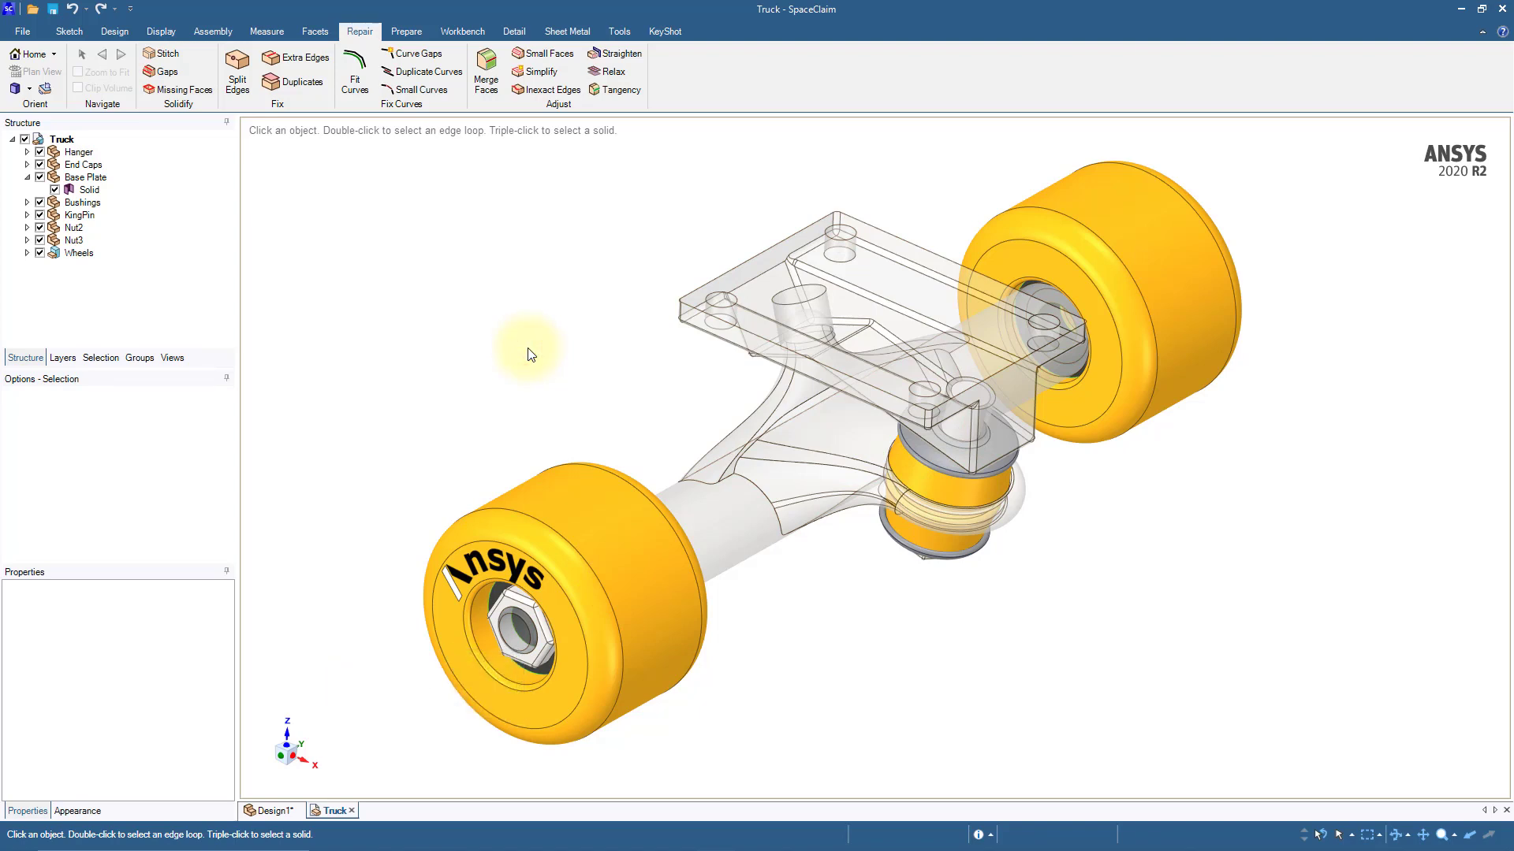
Step: Stitch all the truck's stitchable surface edges and patch the base plate's missing top face with Missing Faces
left_click(173, 57)
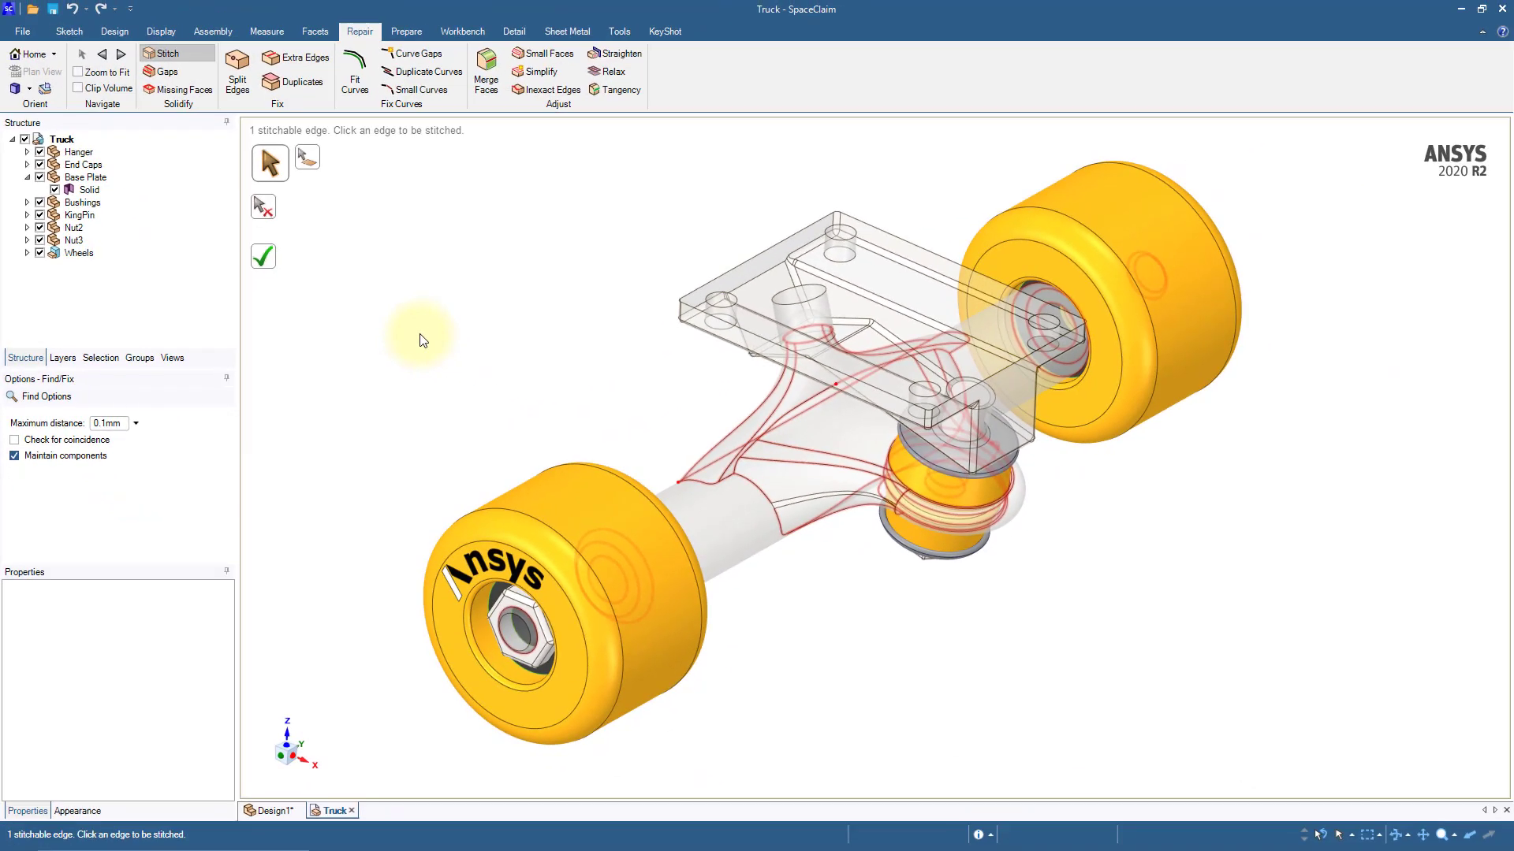
left_click(264, 257)
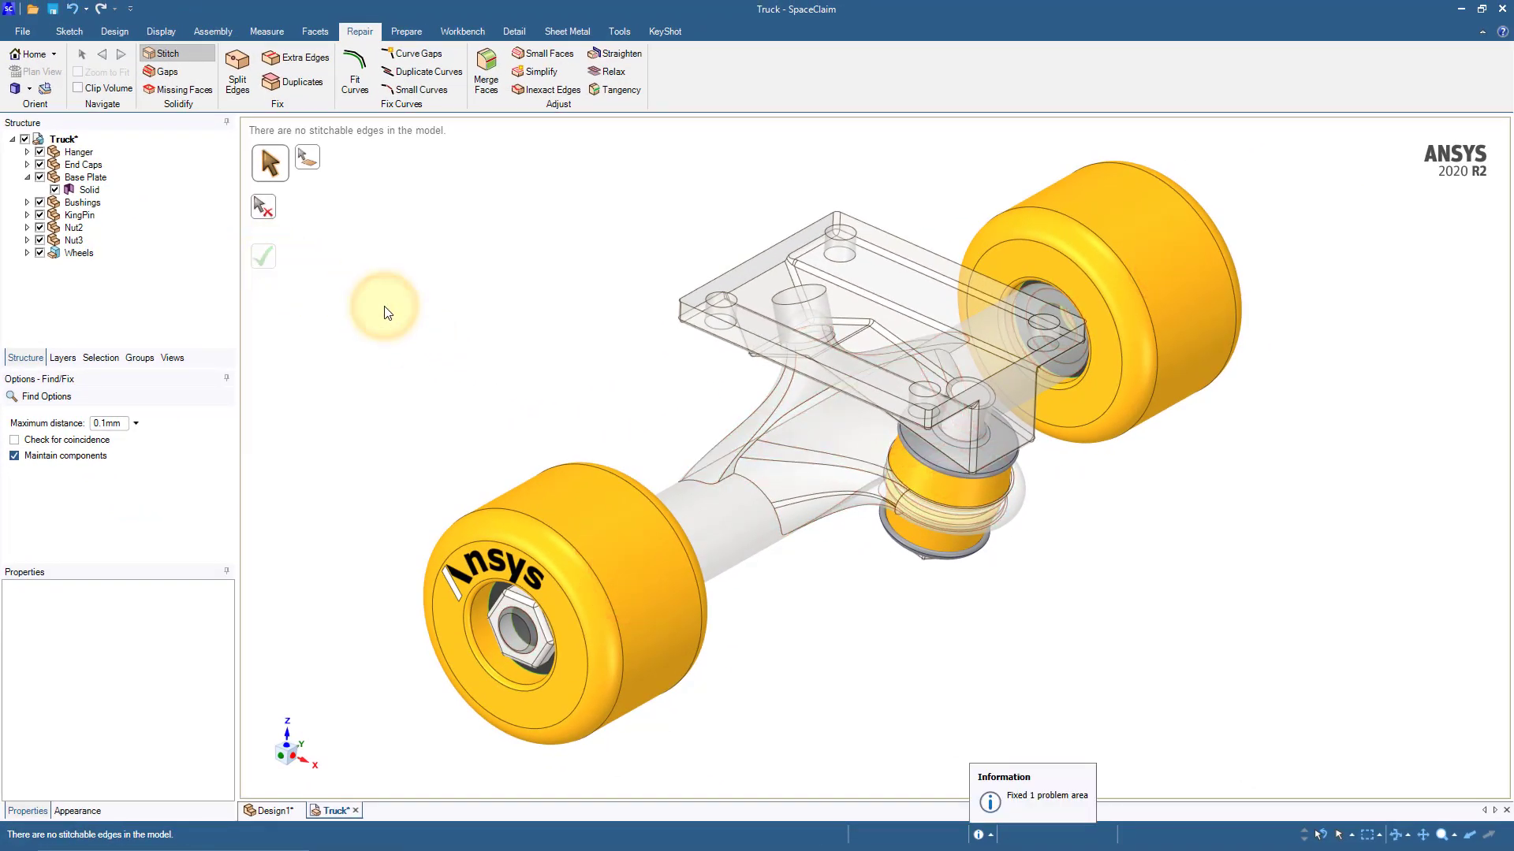
left_click(202, 92)
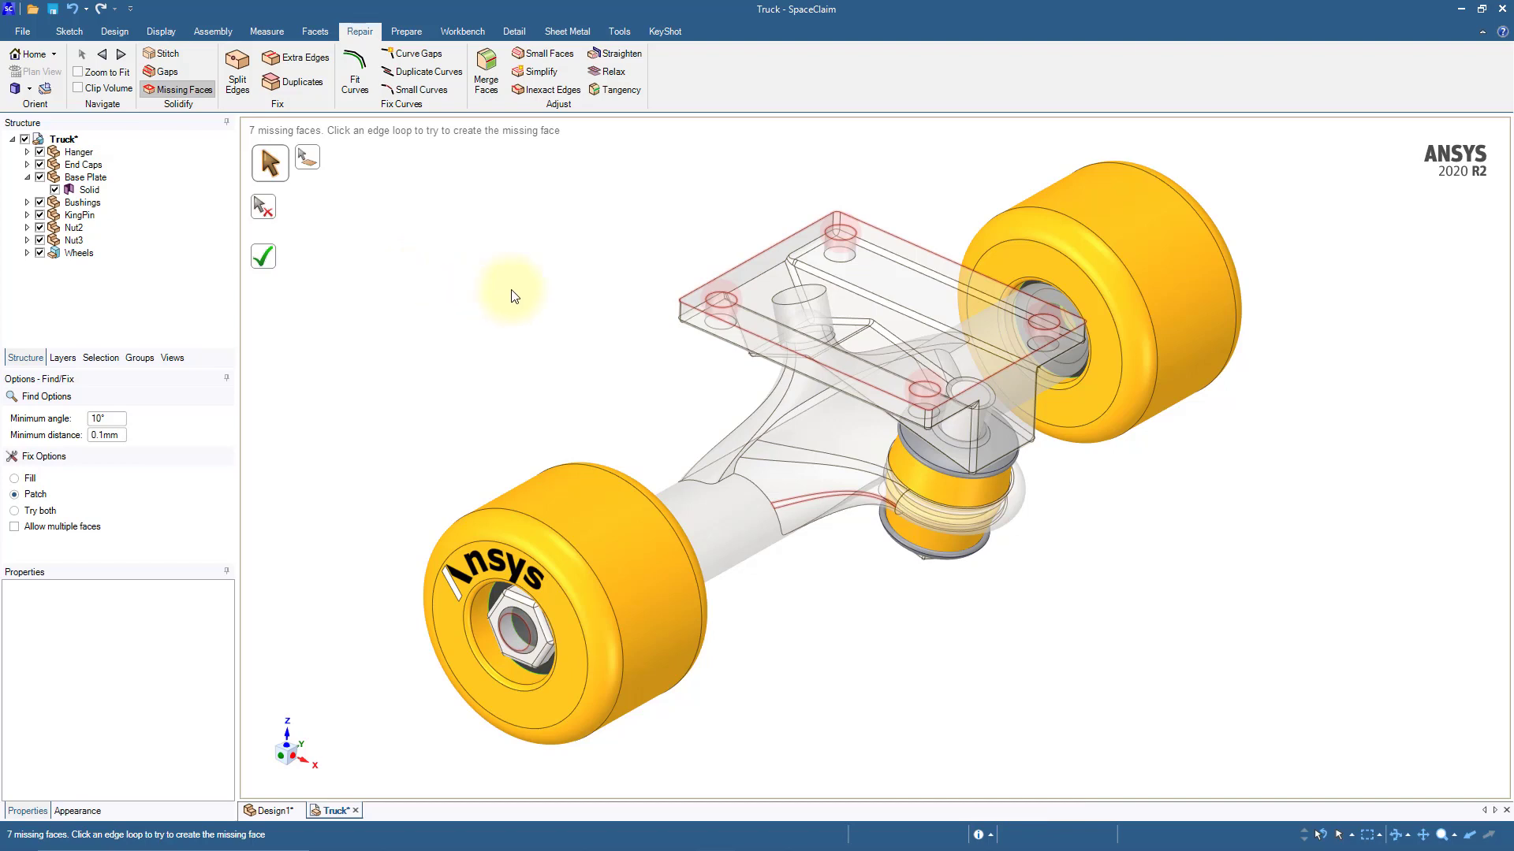
left_click(739, 333)
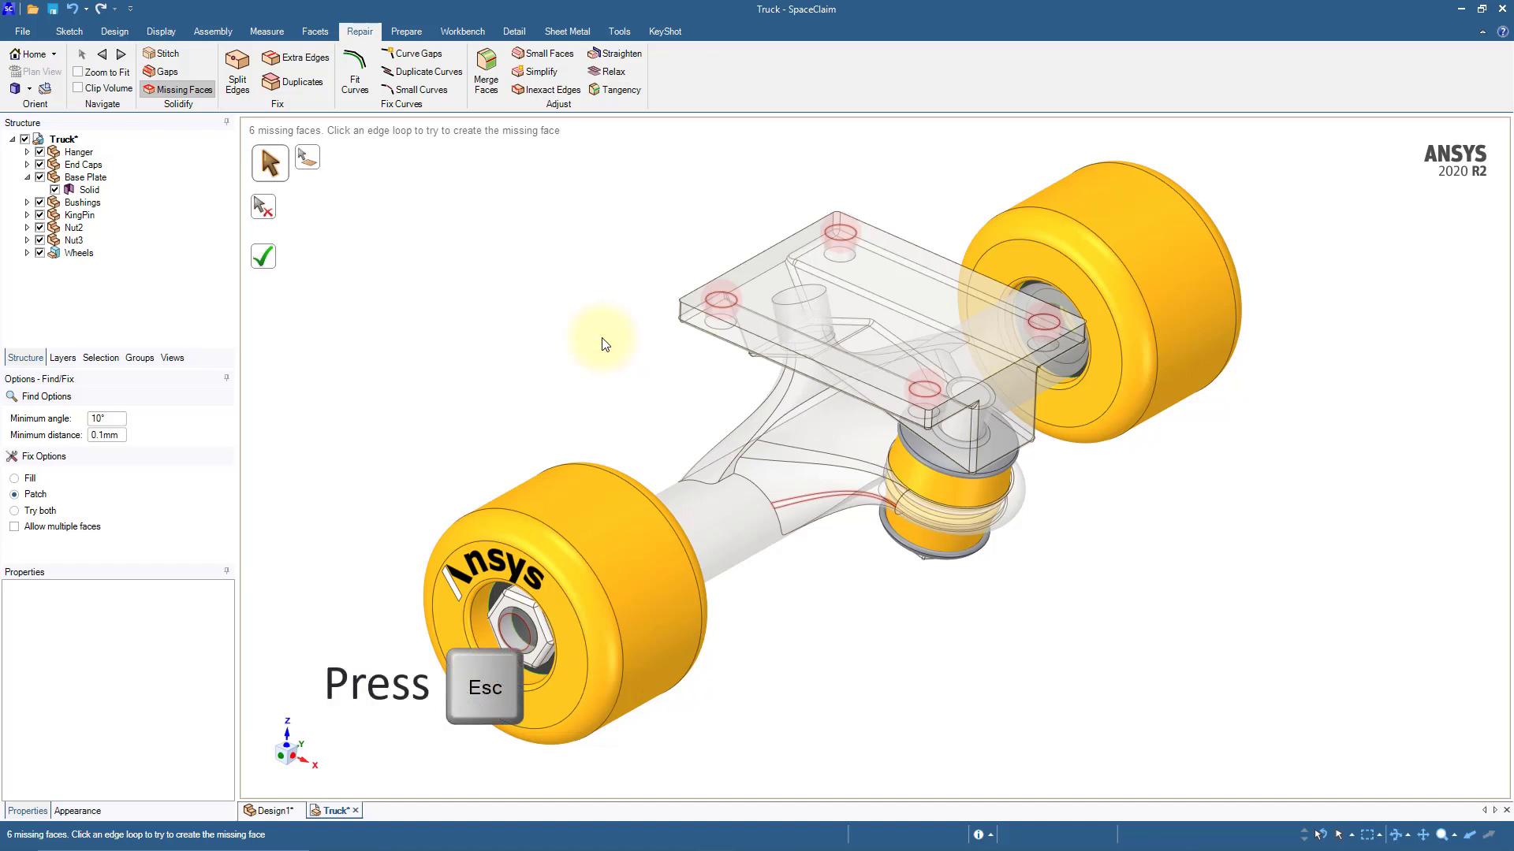
key("Escape")
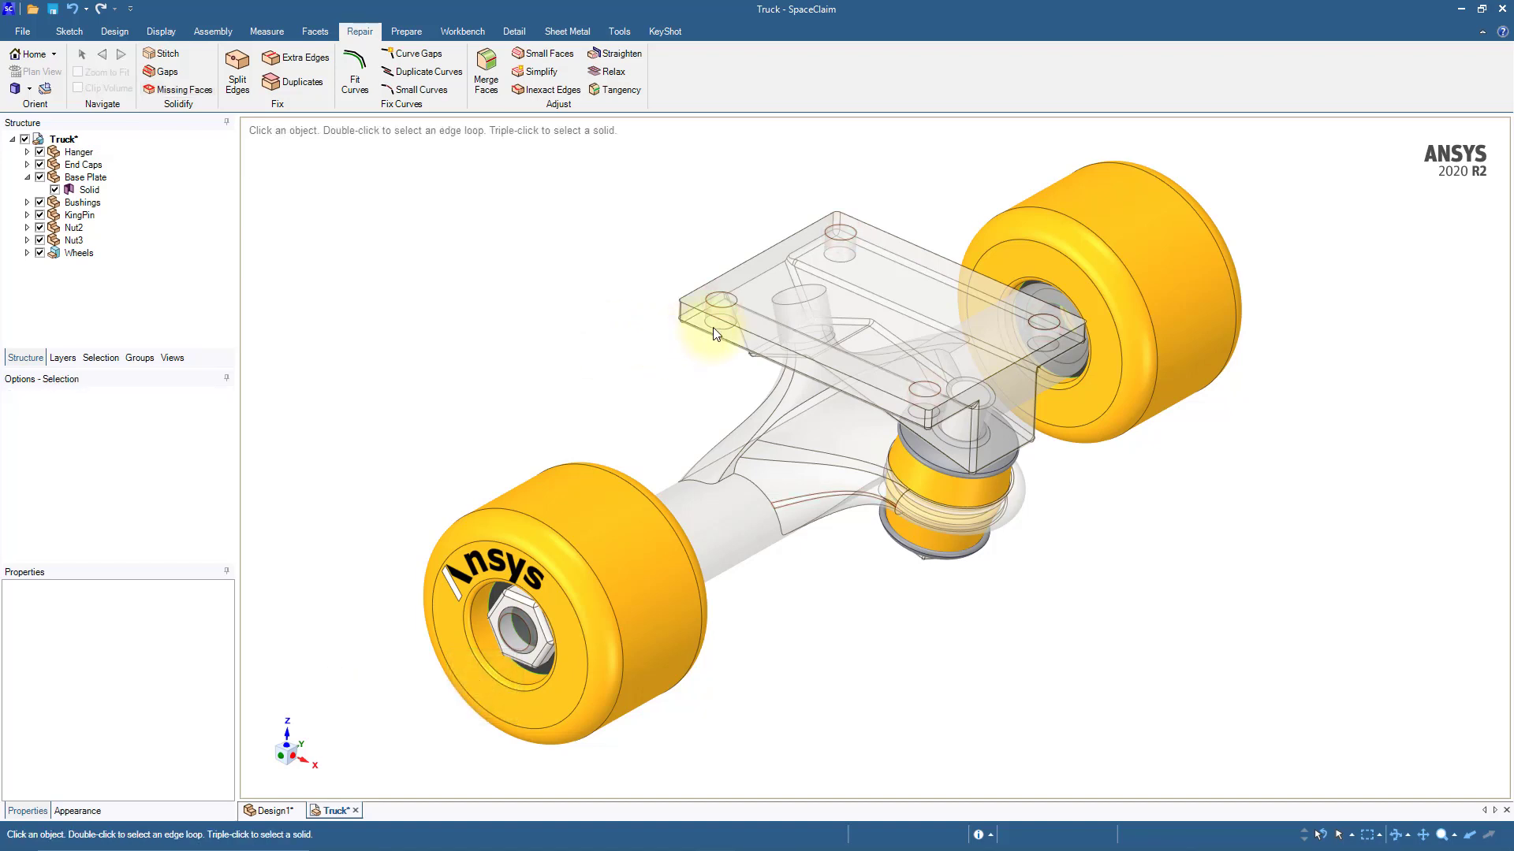
Step: Split the base plate's new top face at the bolt holes, using one hole's cylindrical face as the splitter
left_click(762, 317)
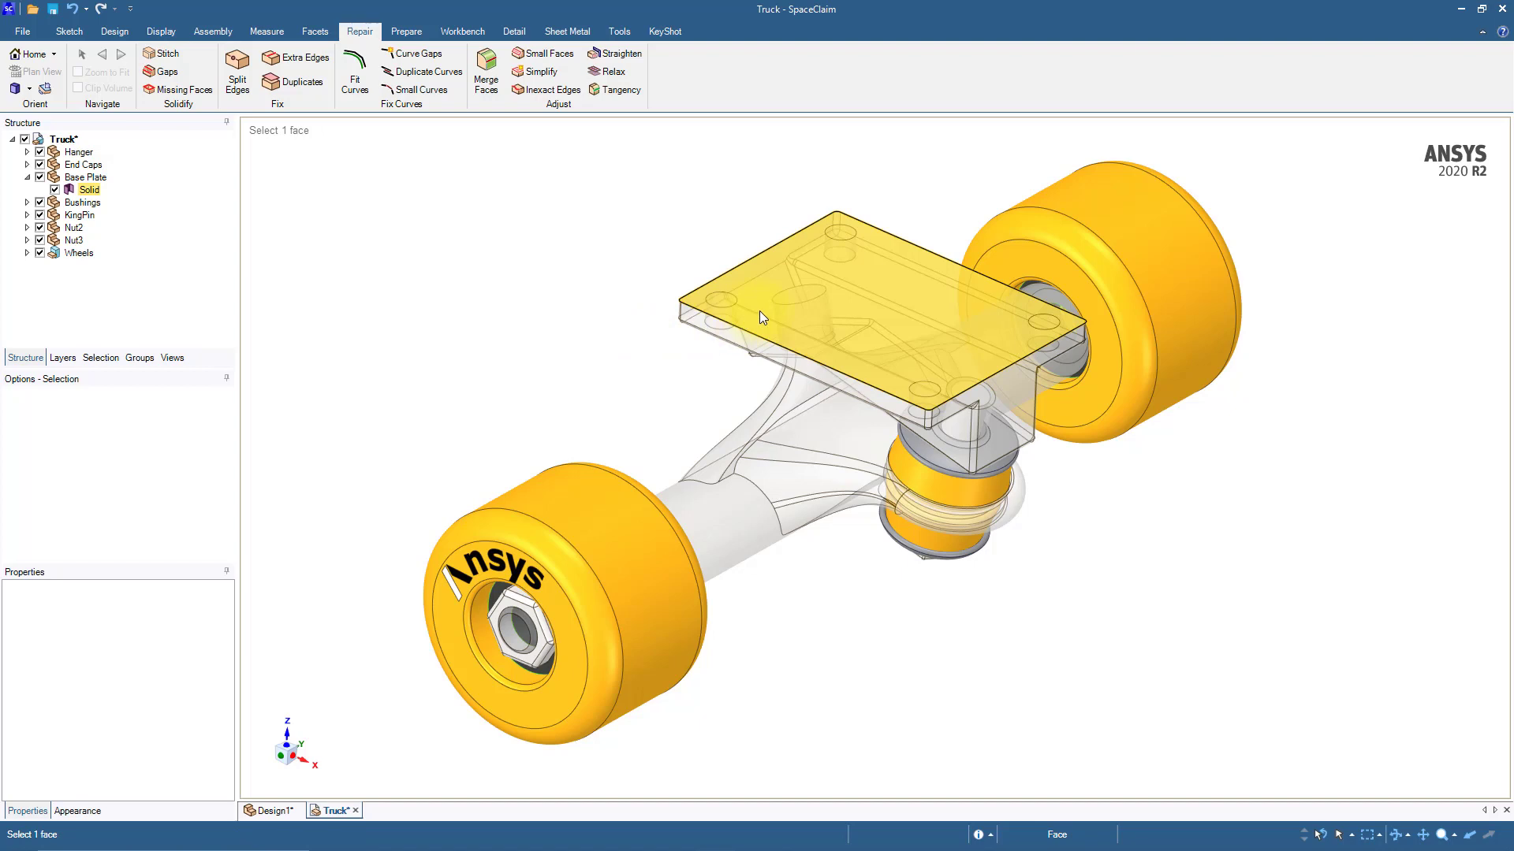
left_click(538, 320)
left_click(115, 32)
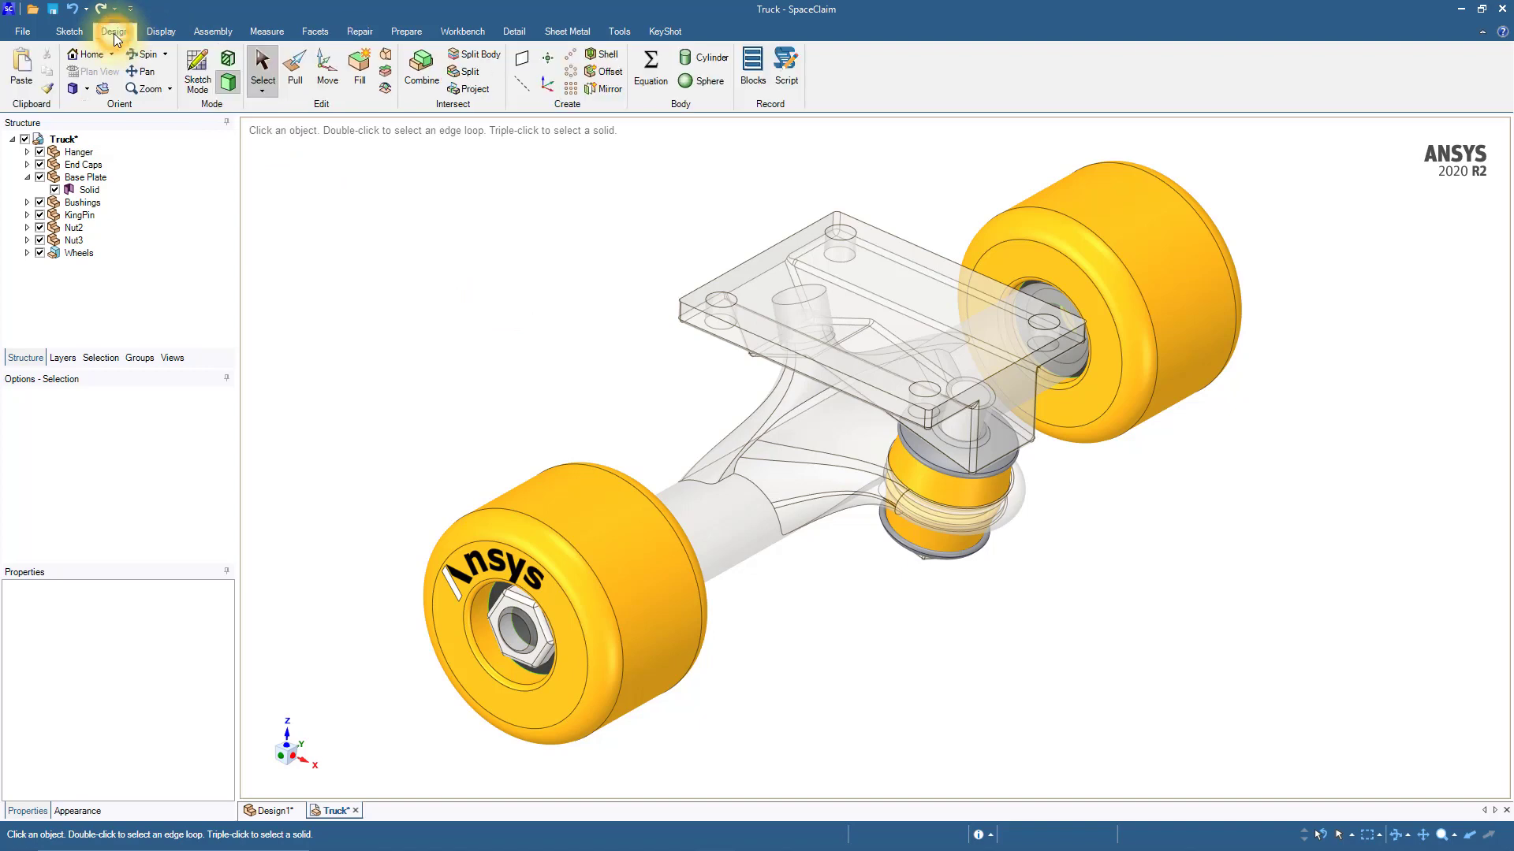
left_click(465, 78)
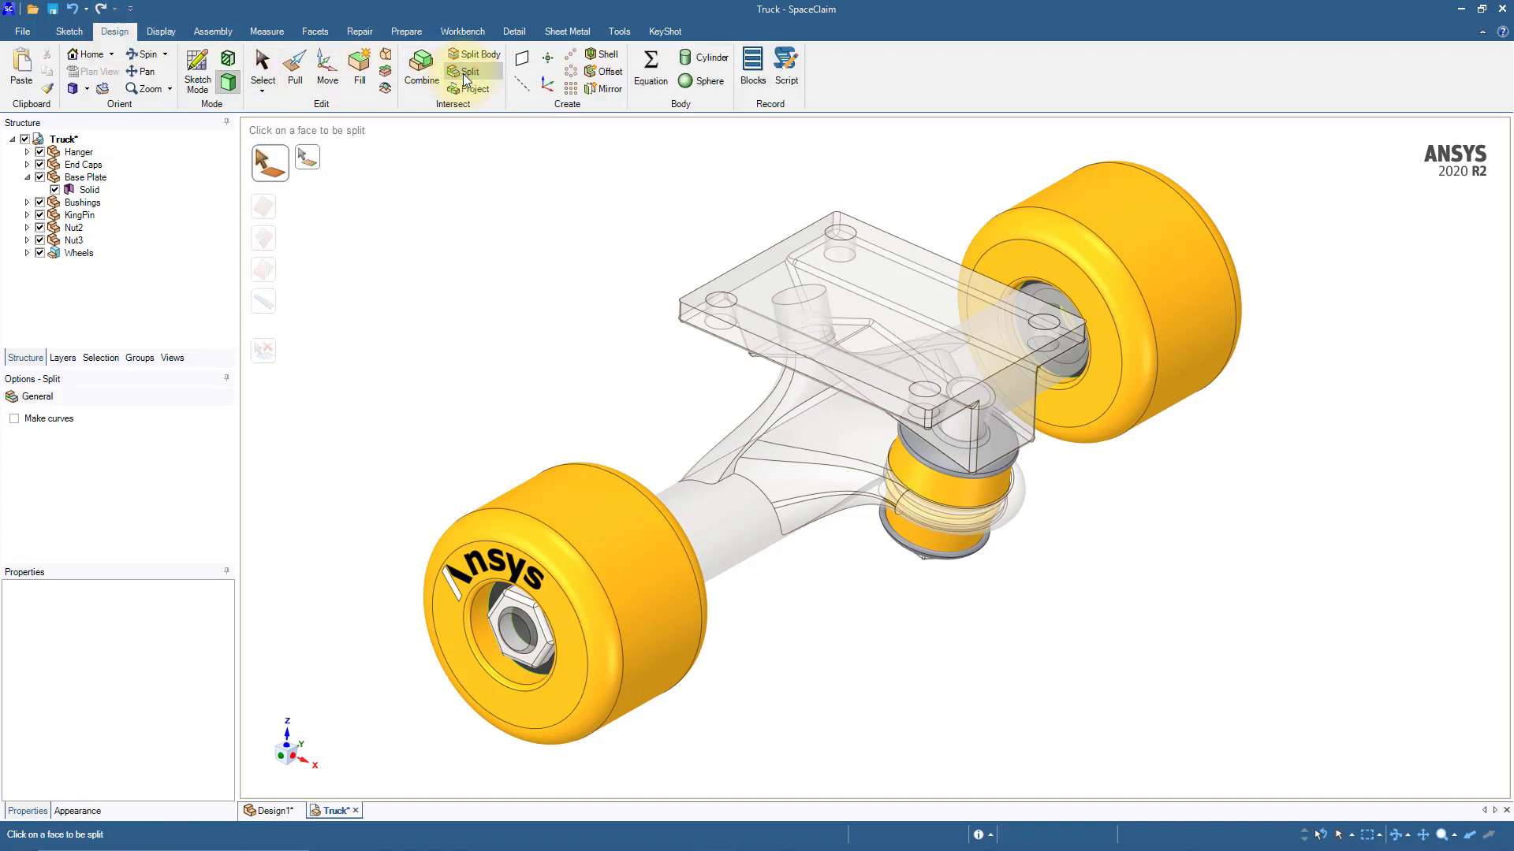
left_click(759, 293)
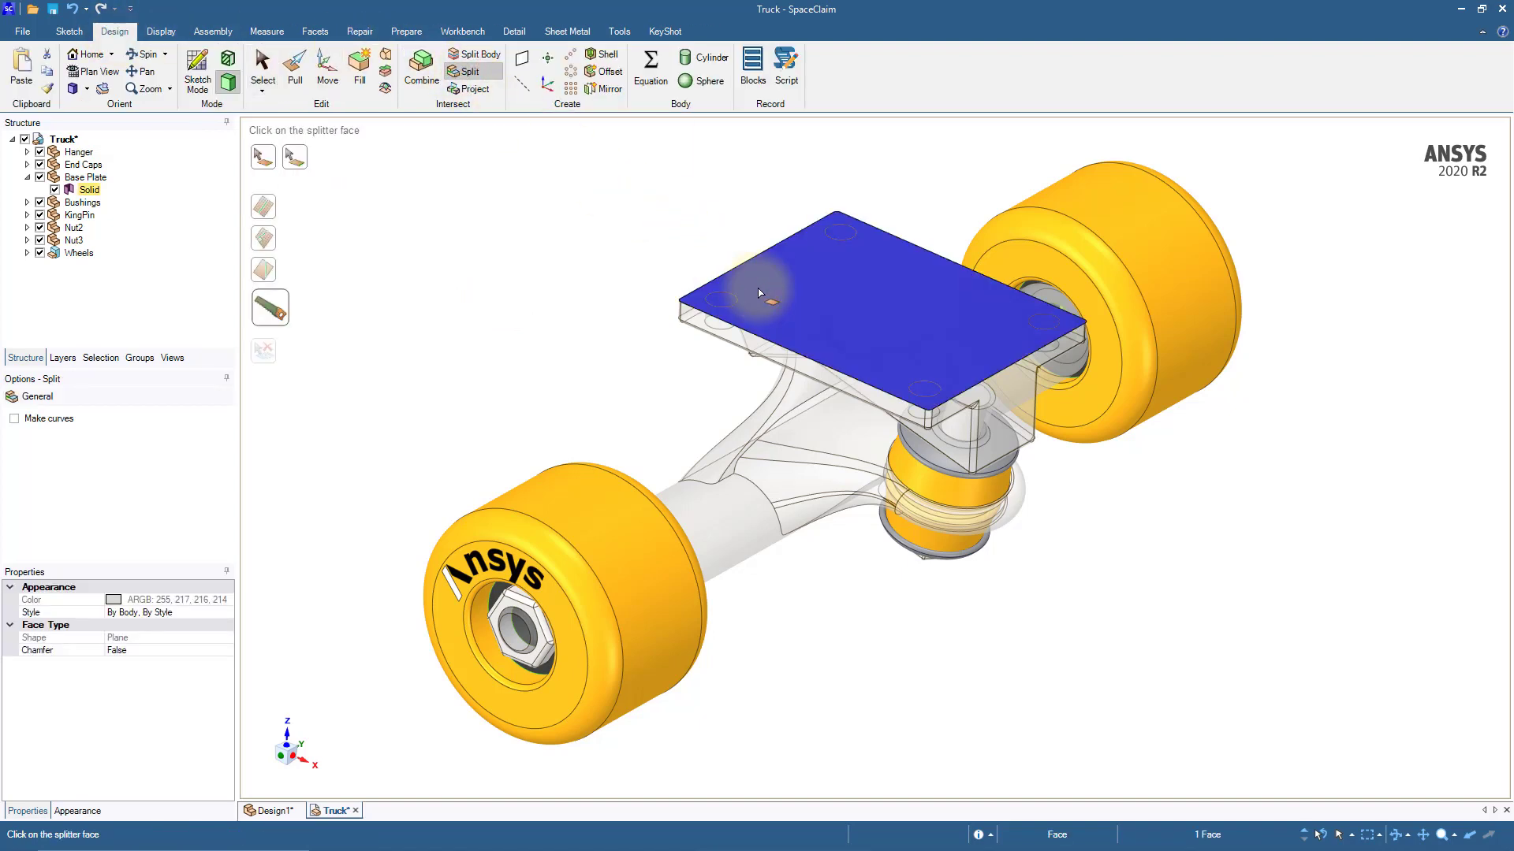
left_click(282, 315)
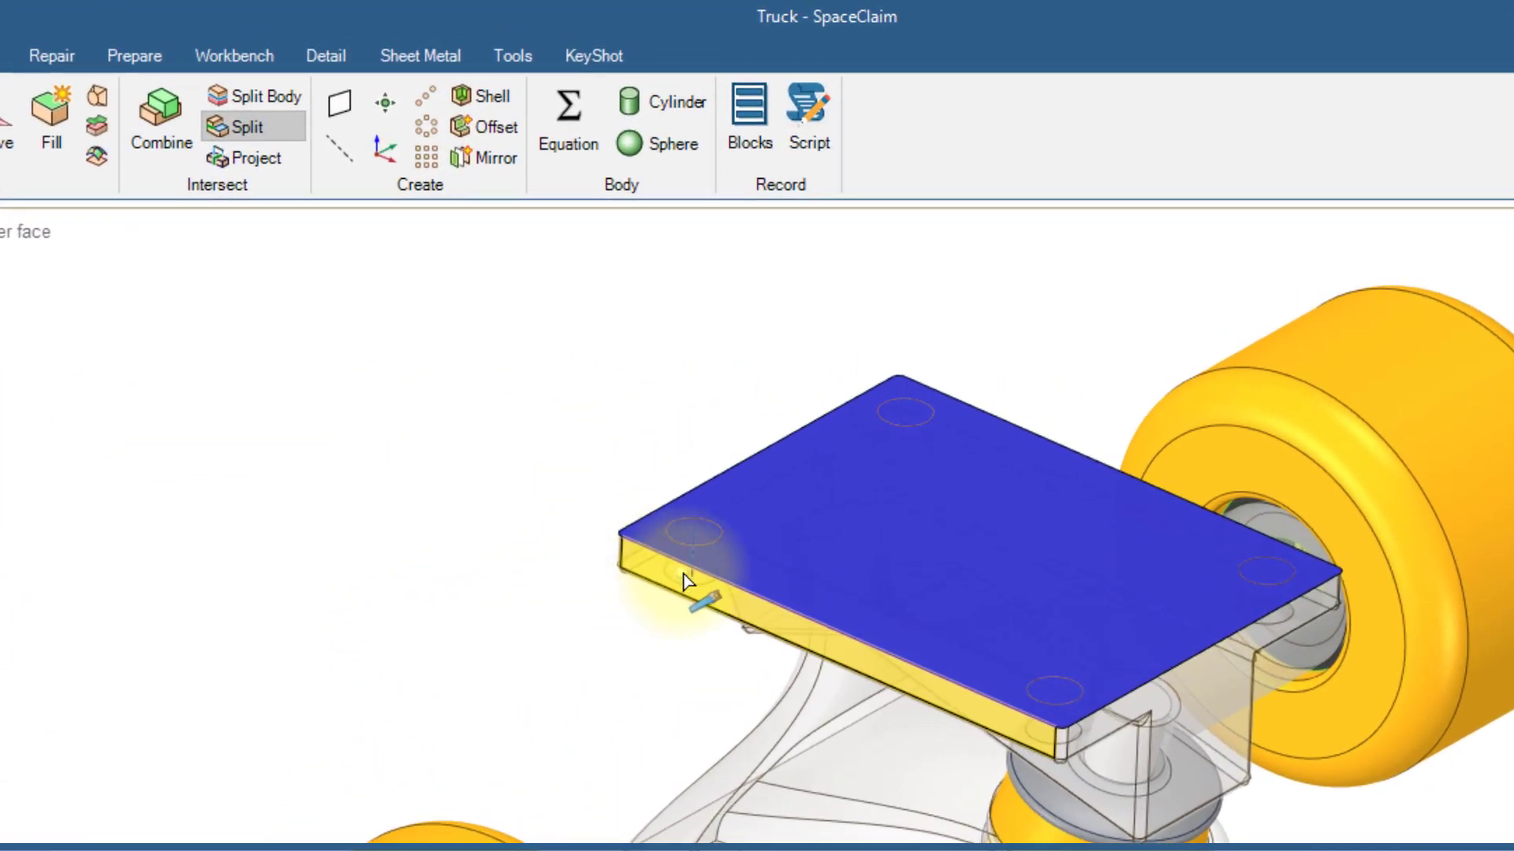
left_click(701, 566)
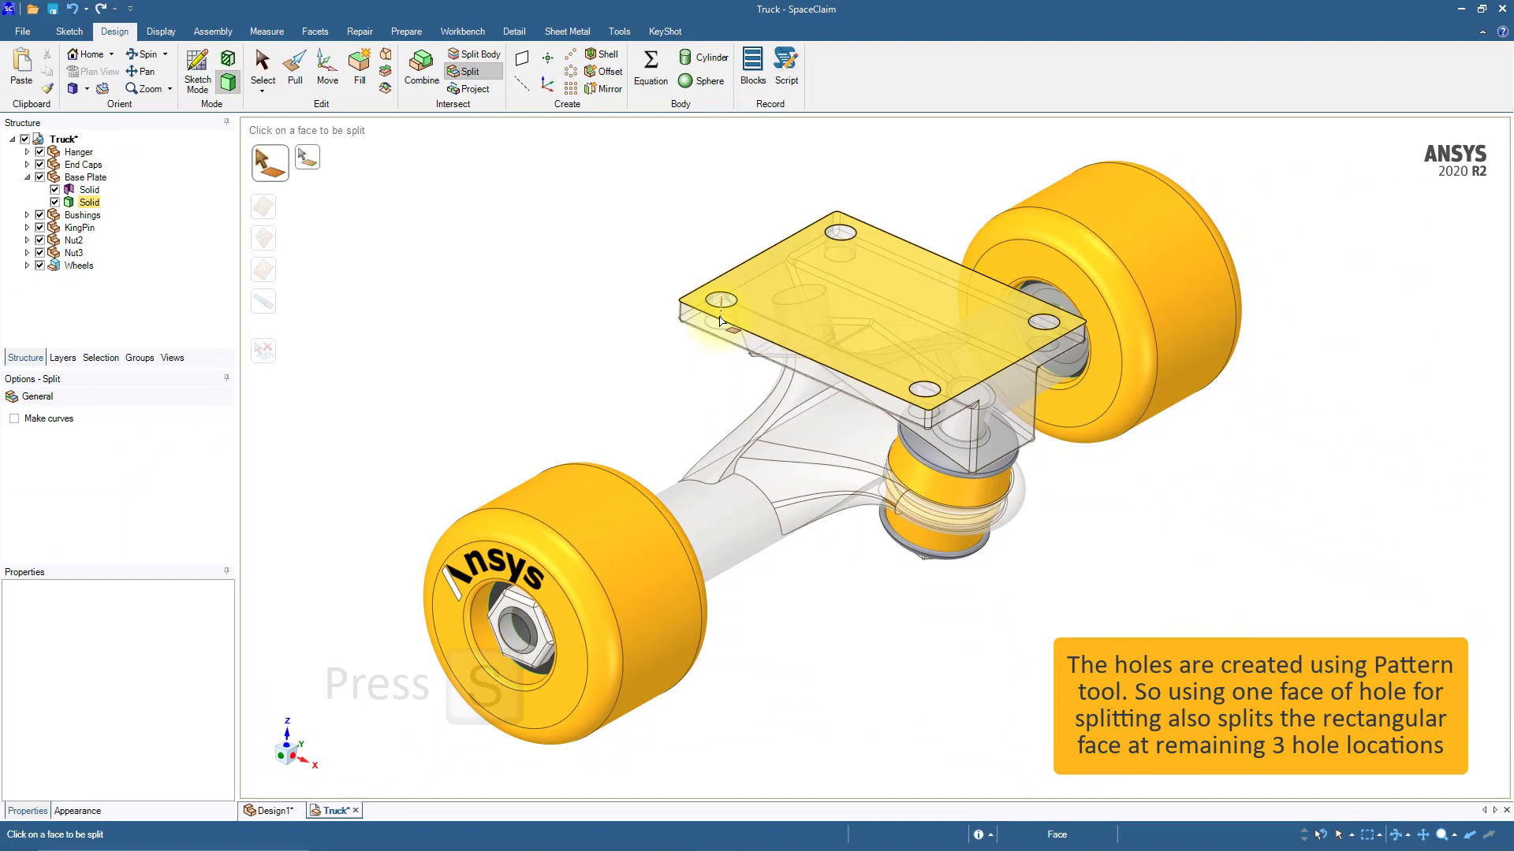
key("s")
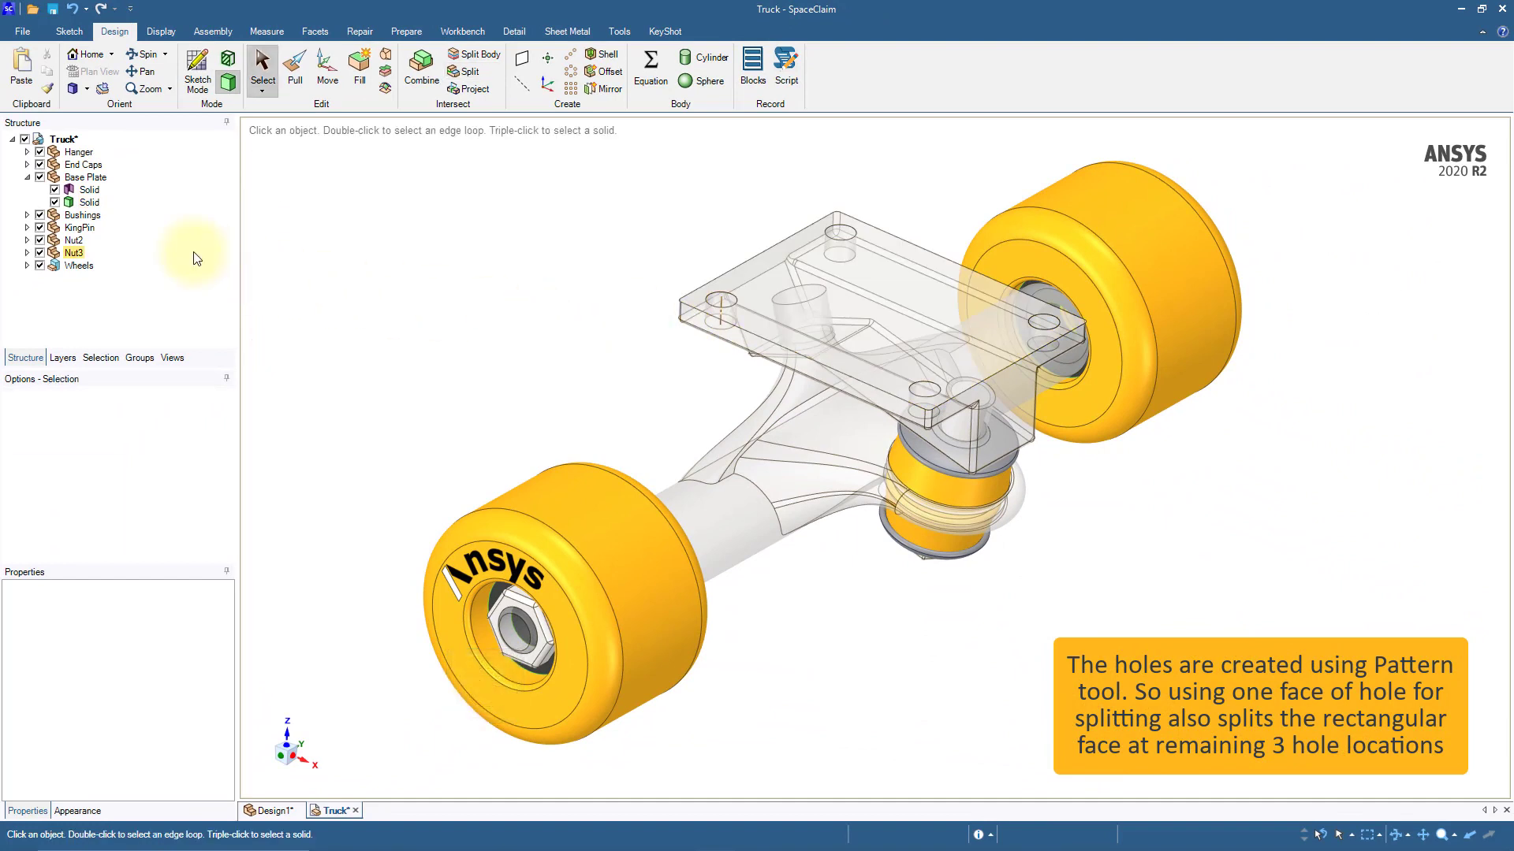
left_click(91, 203)
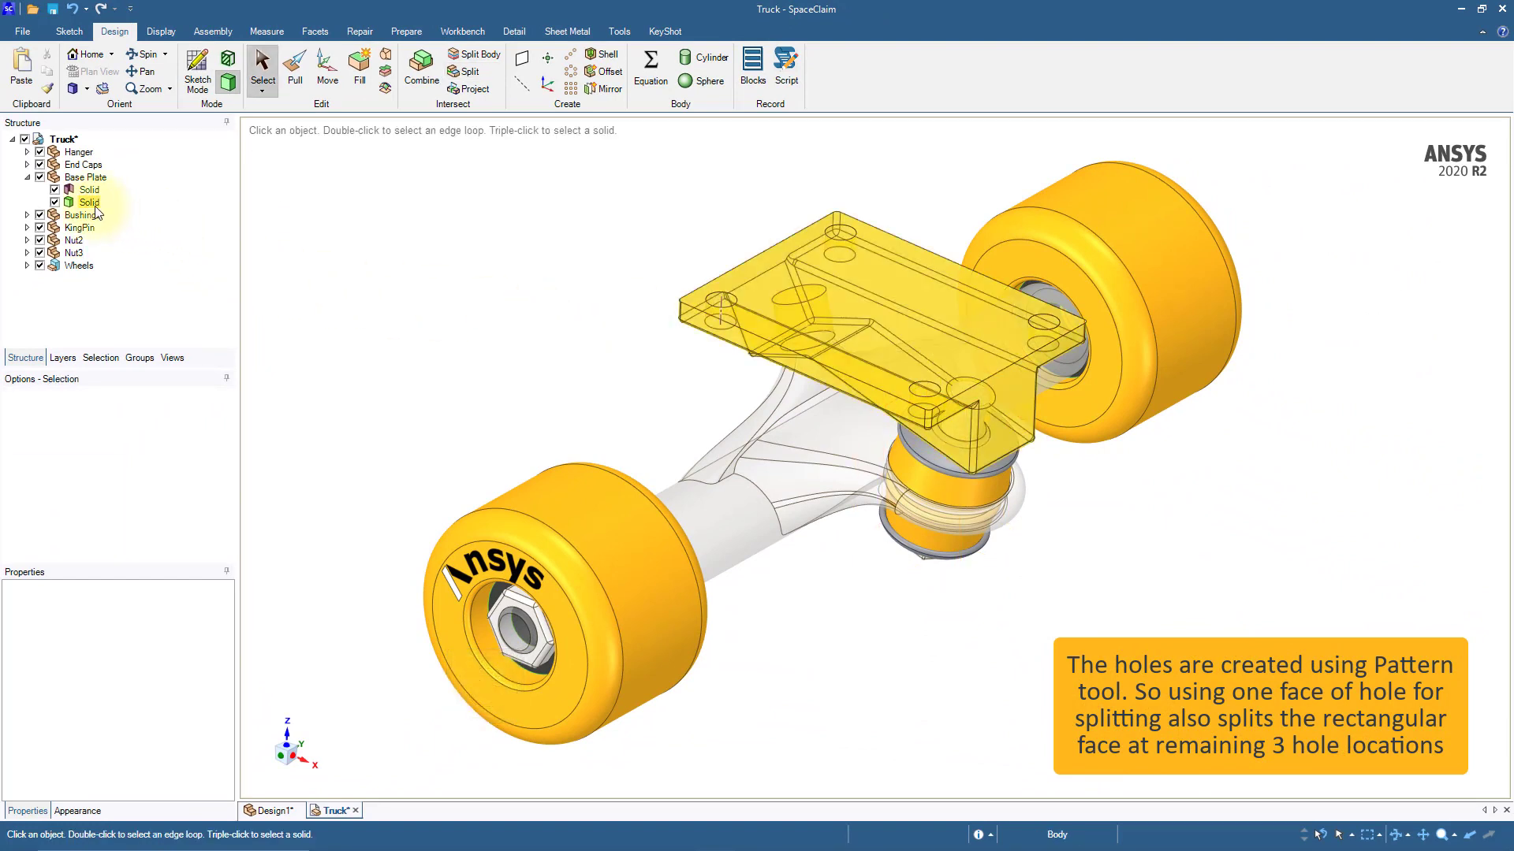
left_click(457, 290)
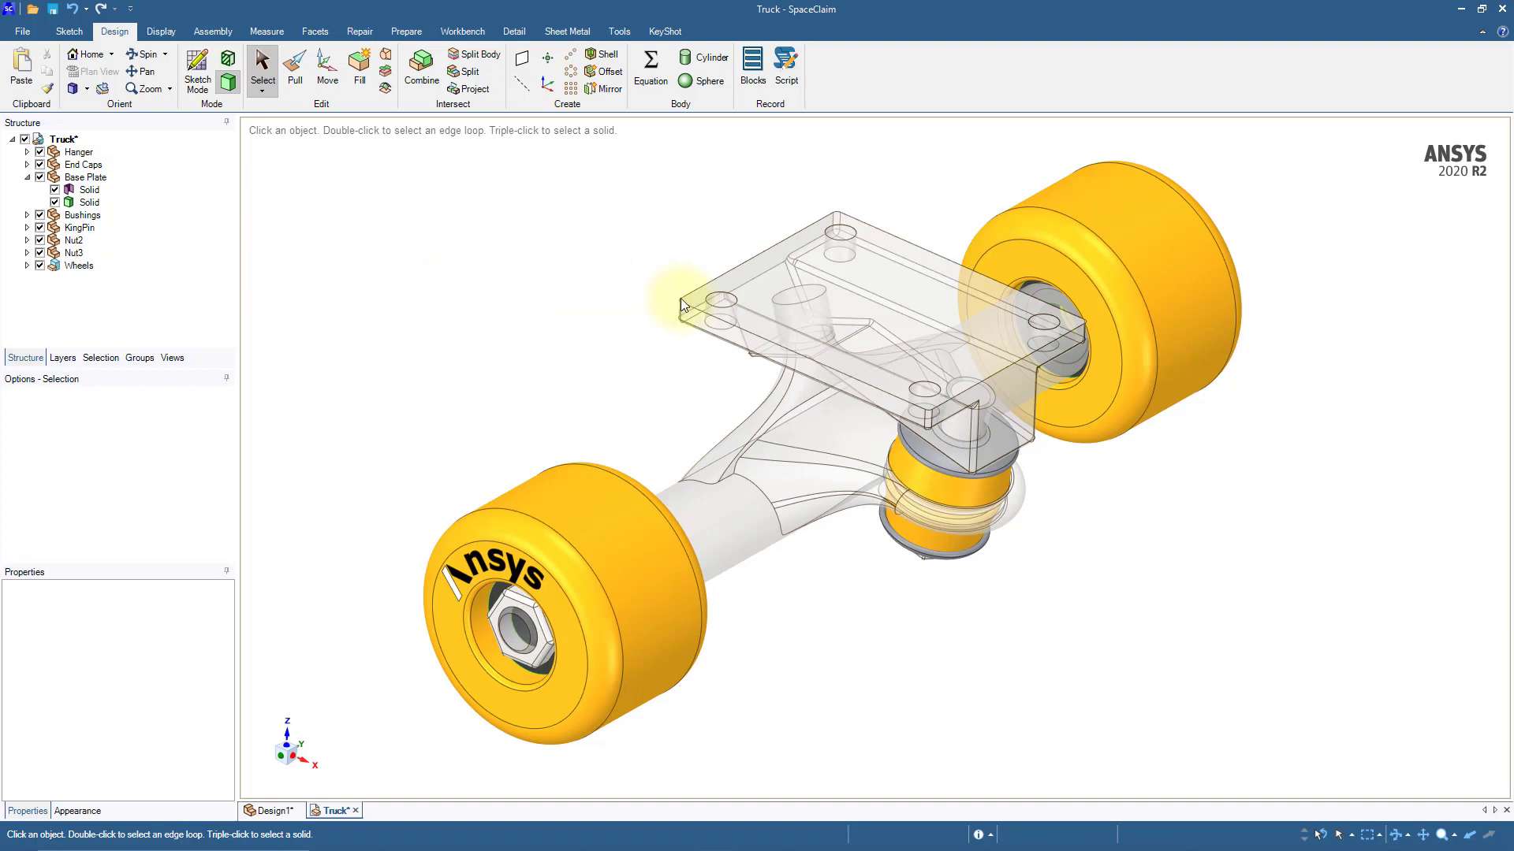
Step: Select the four circular faces covering the base plate's bolt holes and delete them
left_click(718, 302)
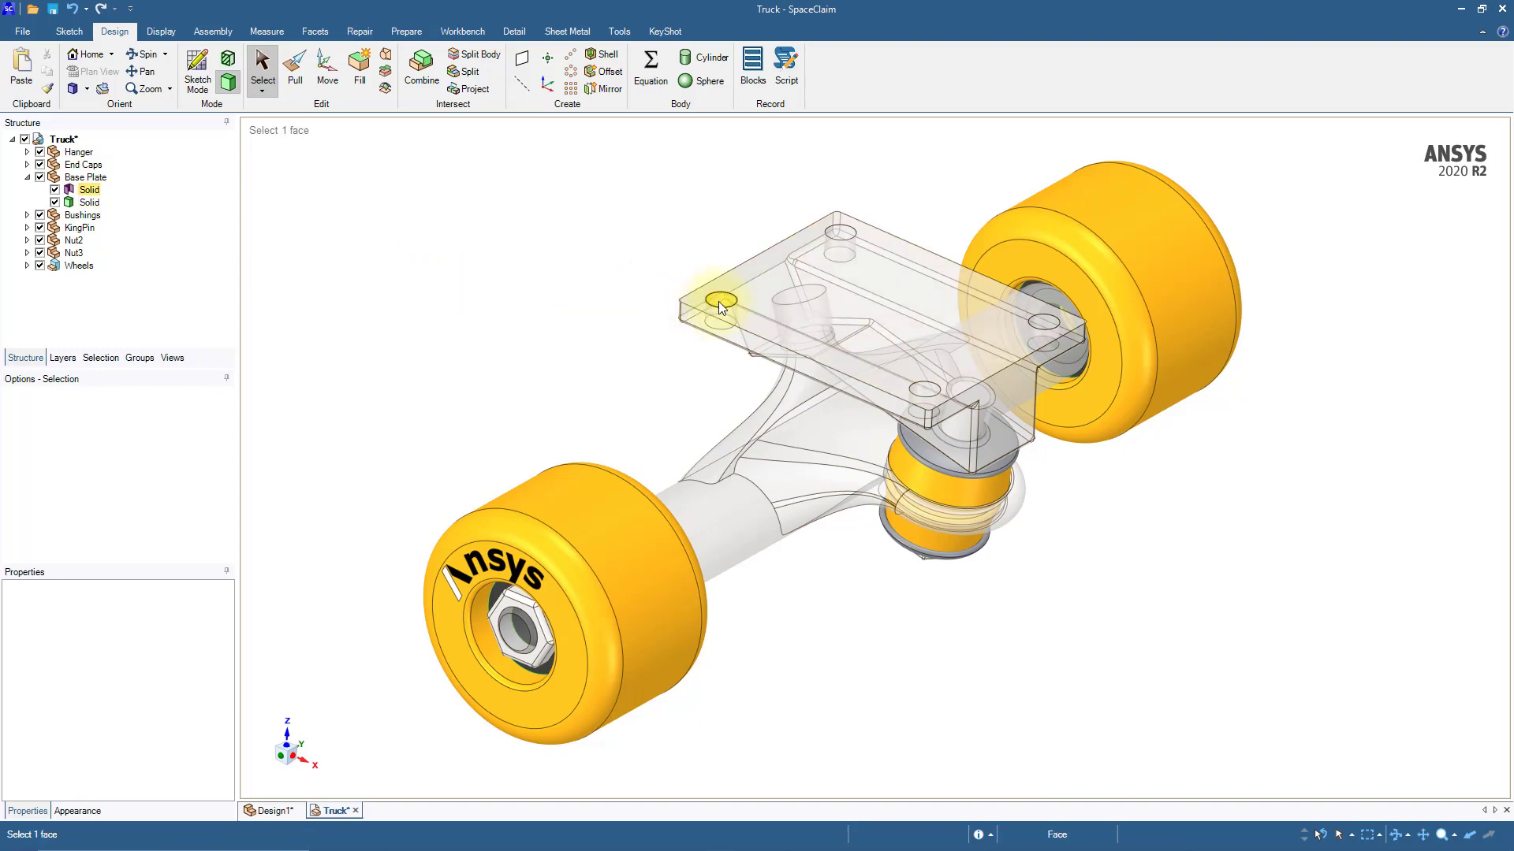
left_click(843, 233, "ctrl")
left_click(1044, 322, "ctrl")
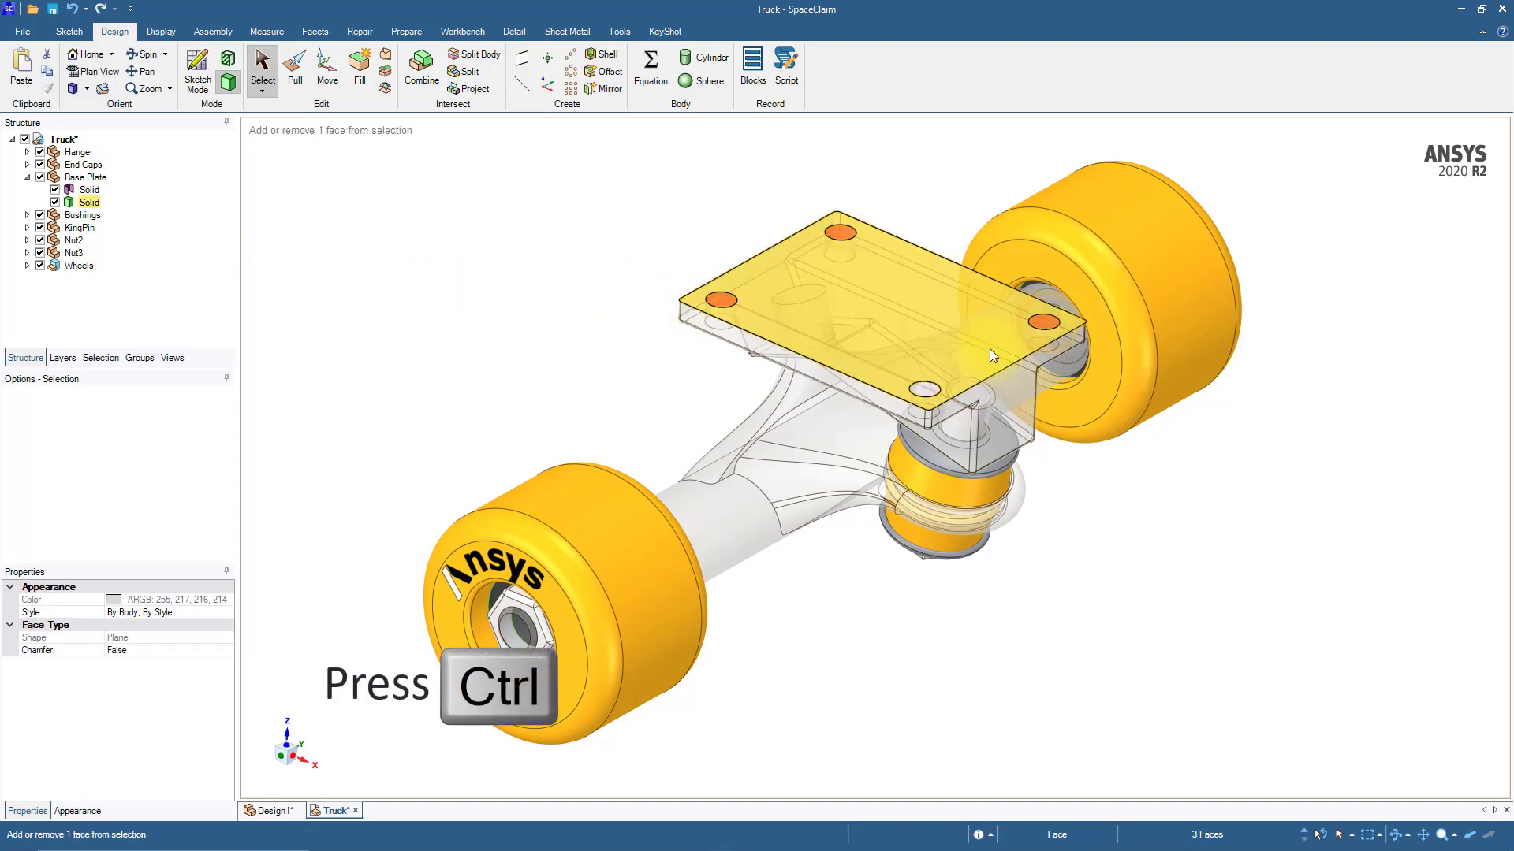
left_click(929, 393, "ctrl")
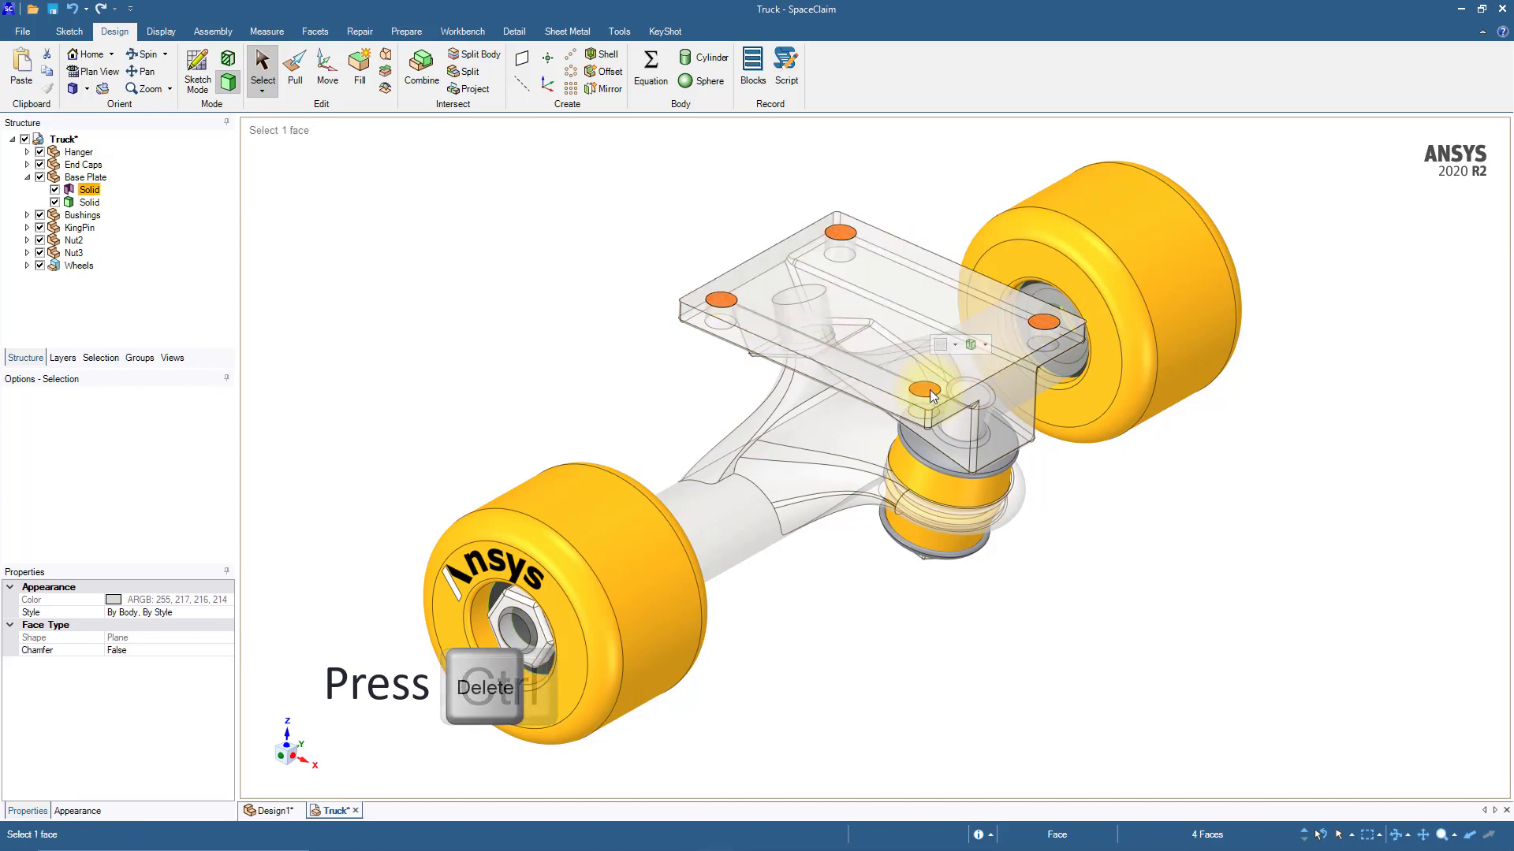
key("Delete")
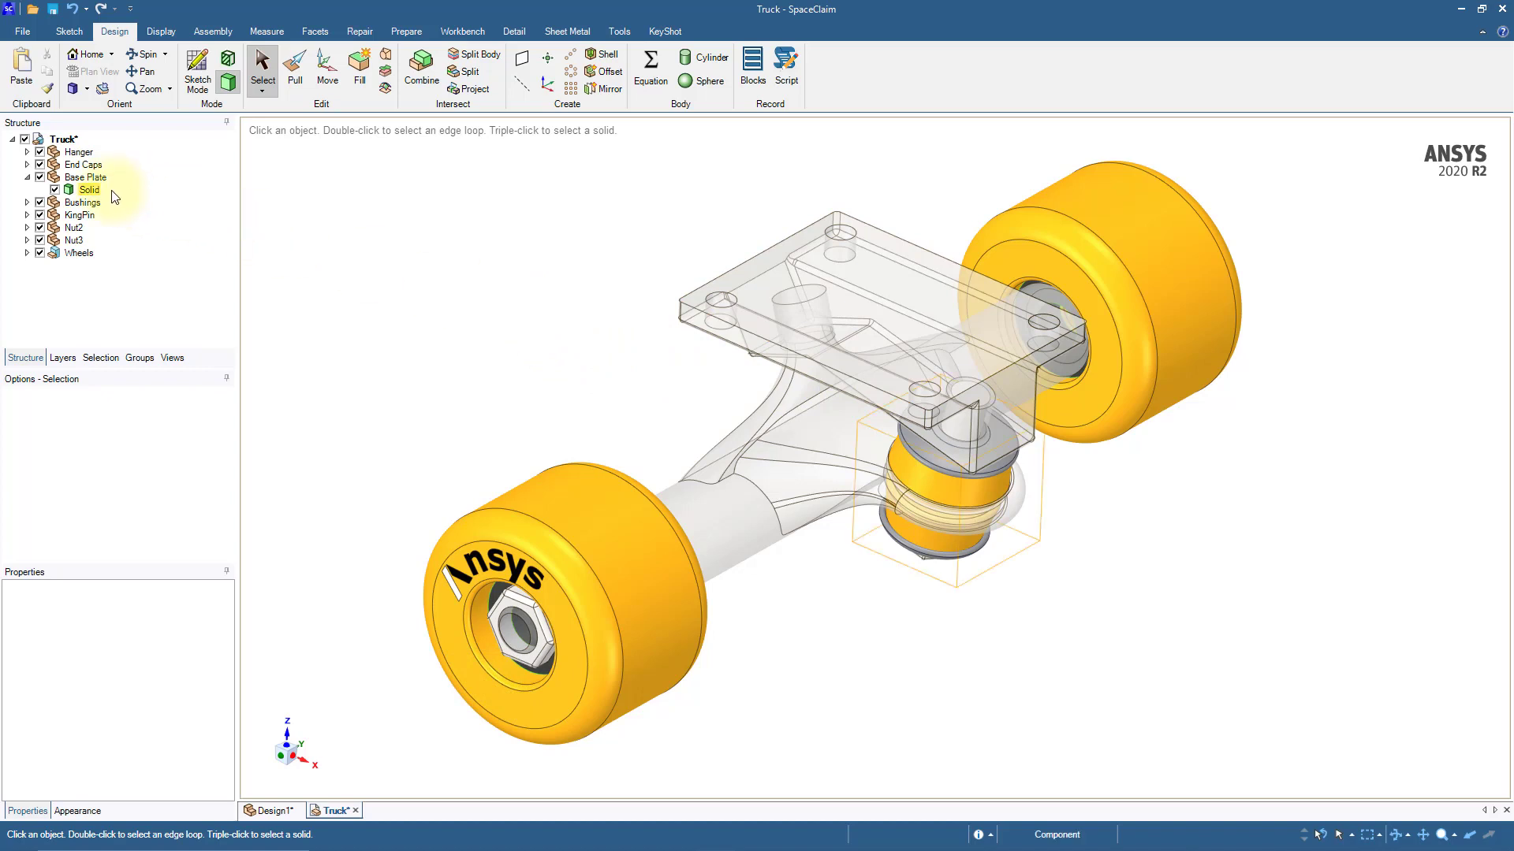
Step: Change the display style of the Base Plate's solid body from transparent to Opaque
left_click(89, 191)
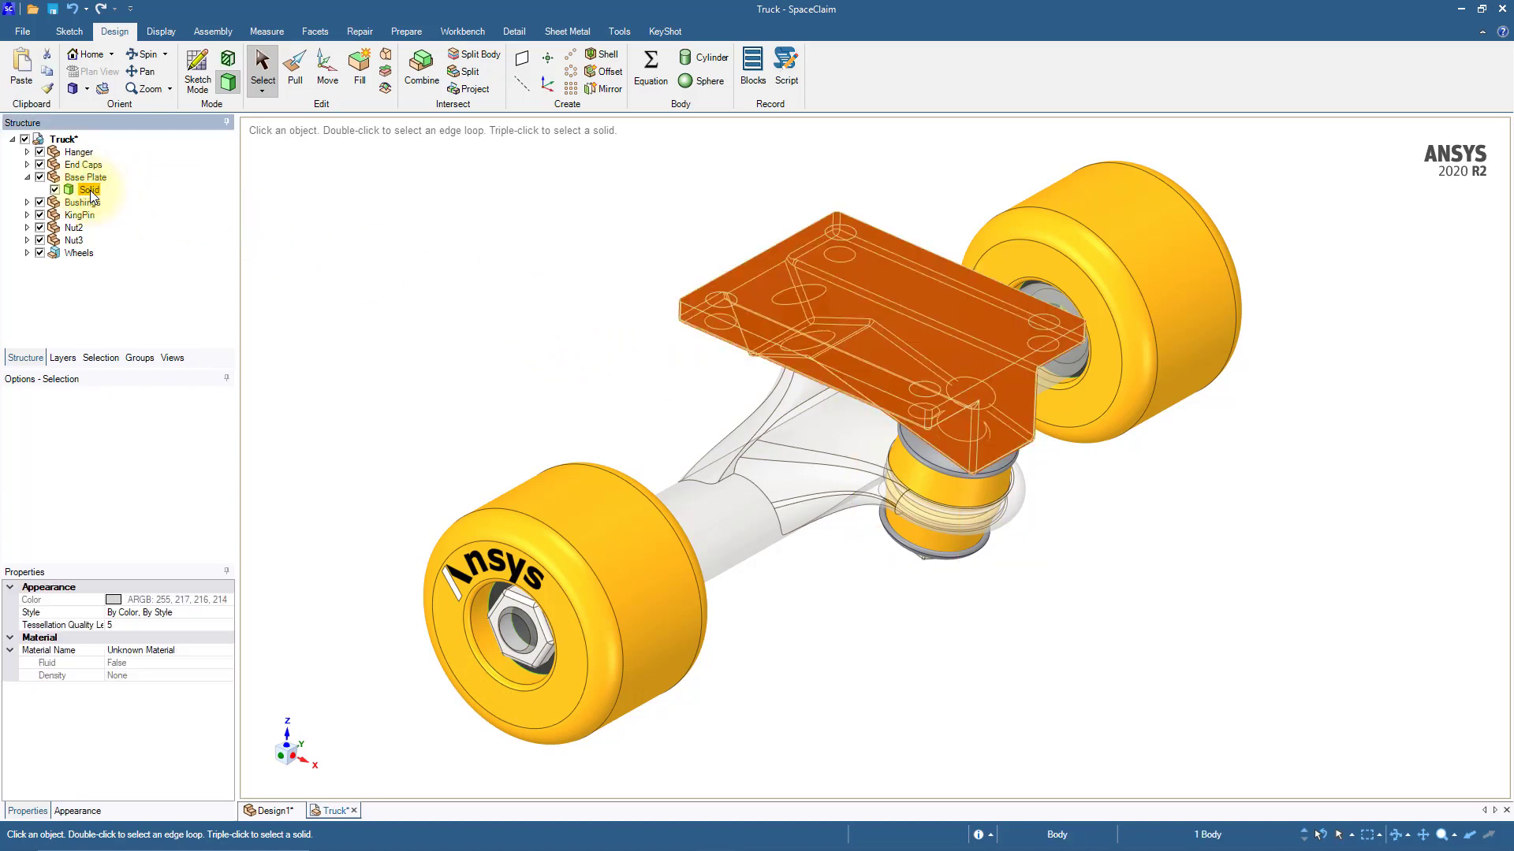
left_click(168, 34)
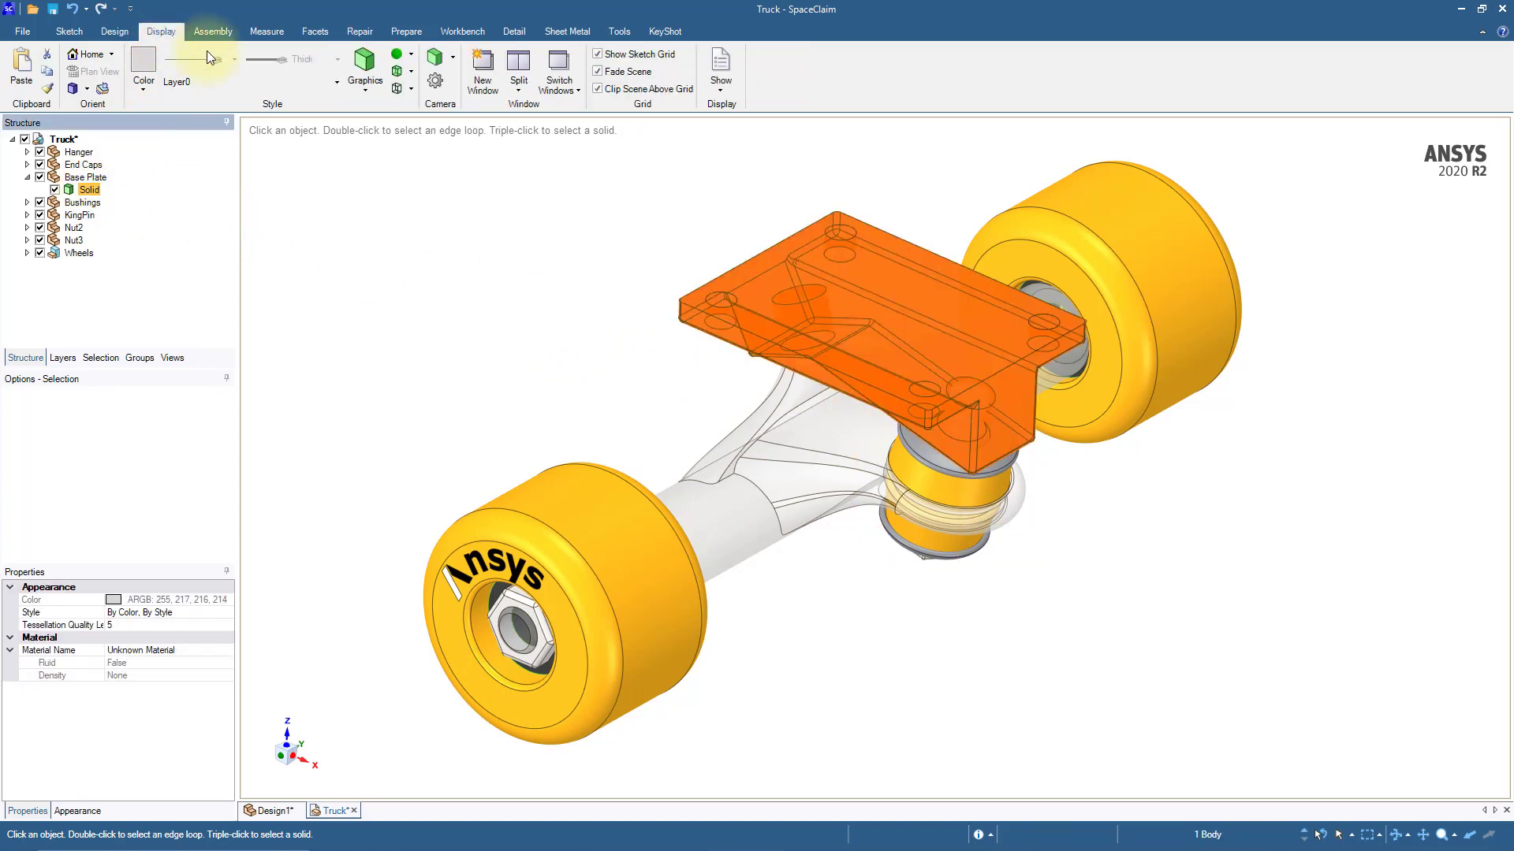
left_click(410, 71)
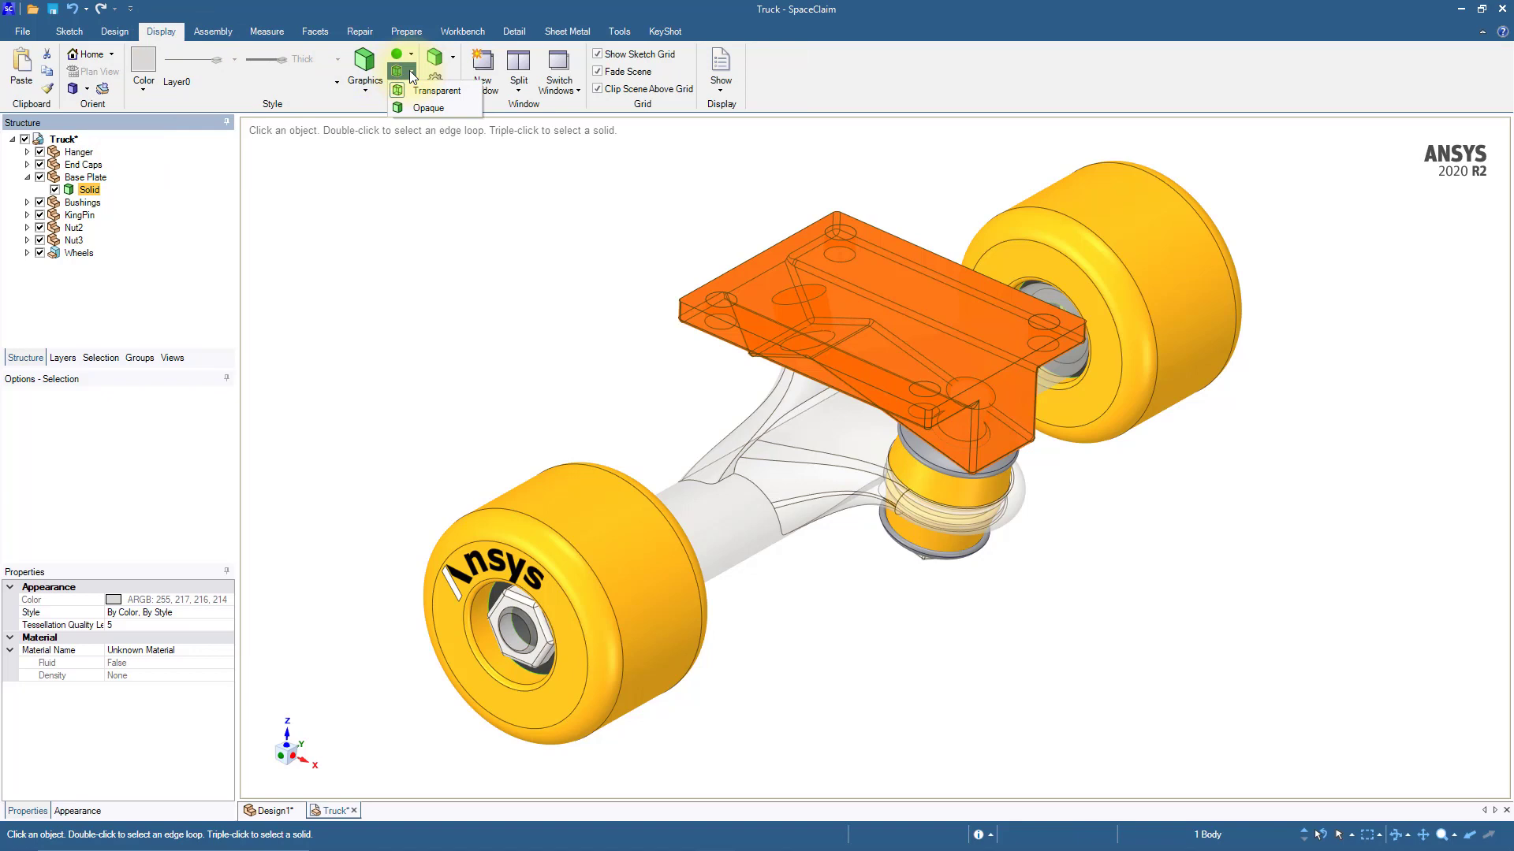
left_click(428, 108)
left_click(489, 277)
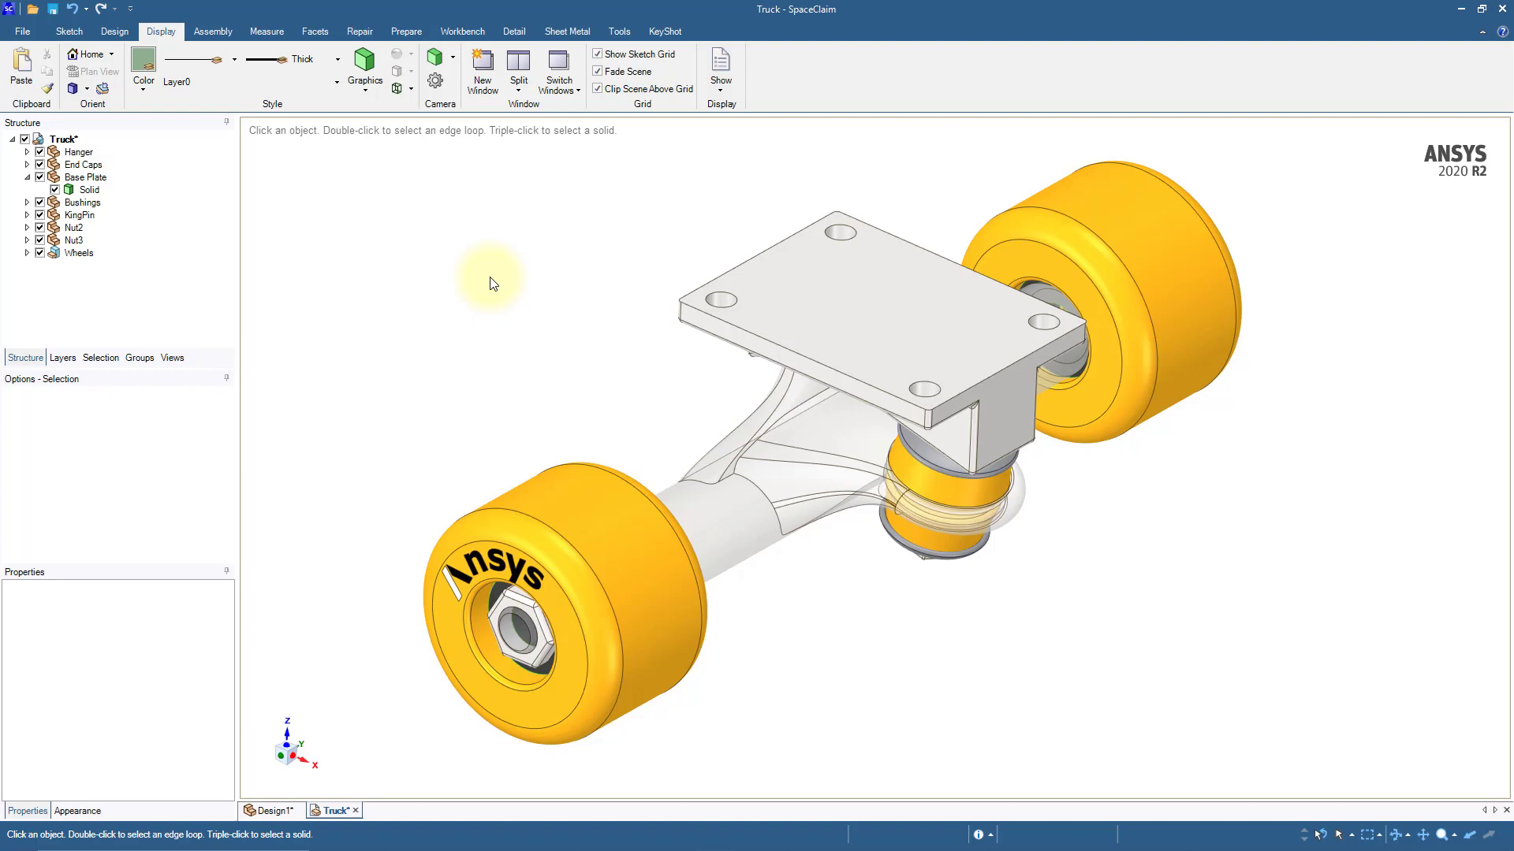
Step: Make the Hanger component's surface body opaque
scroll(858, 591, "up", 5)
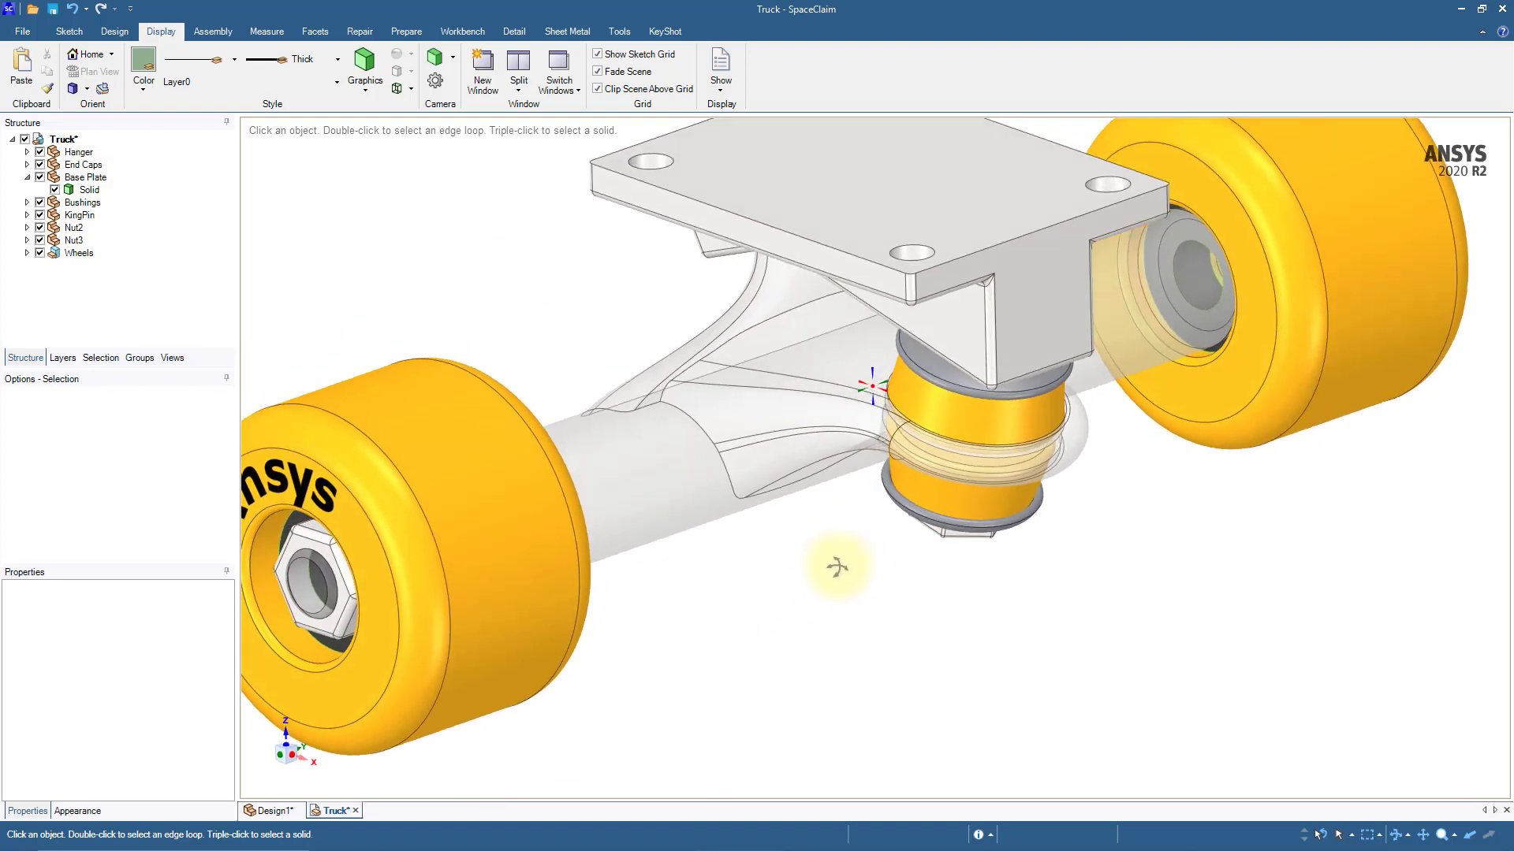
left_click(28, 152)
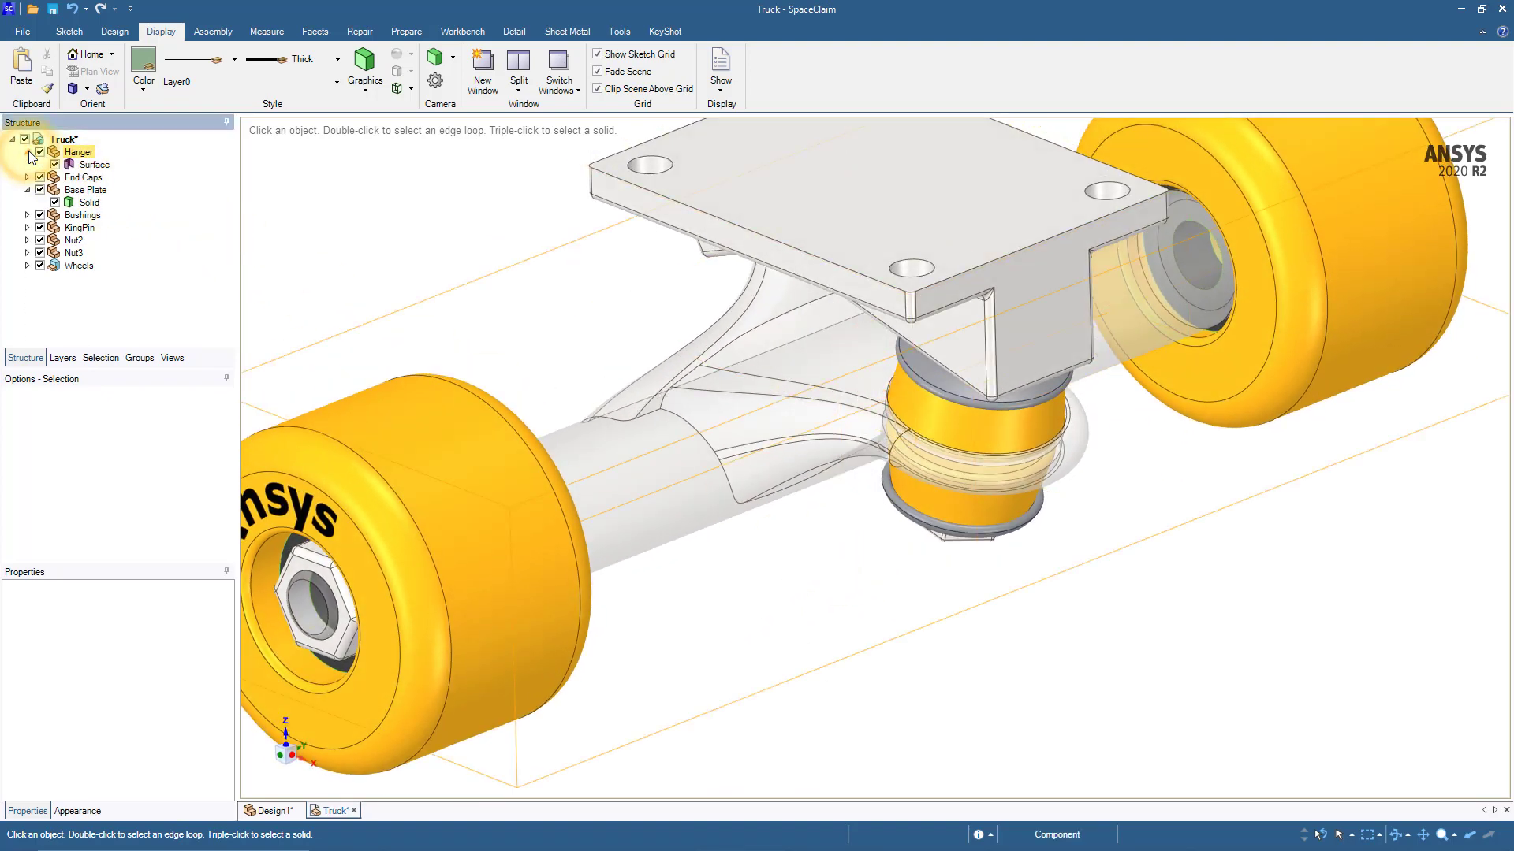
left_click(92, 166)
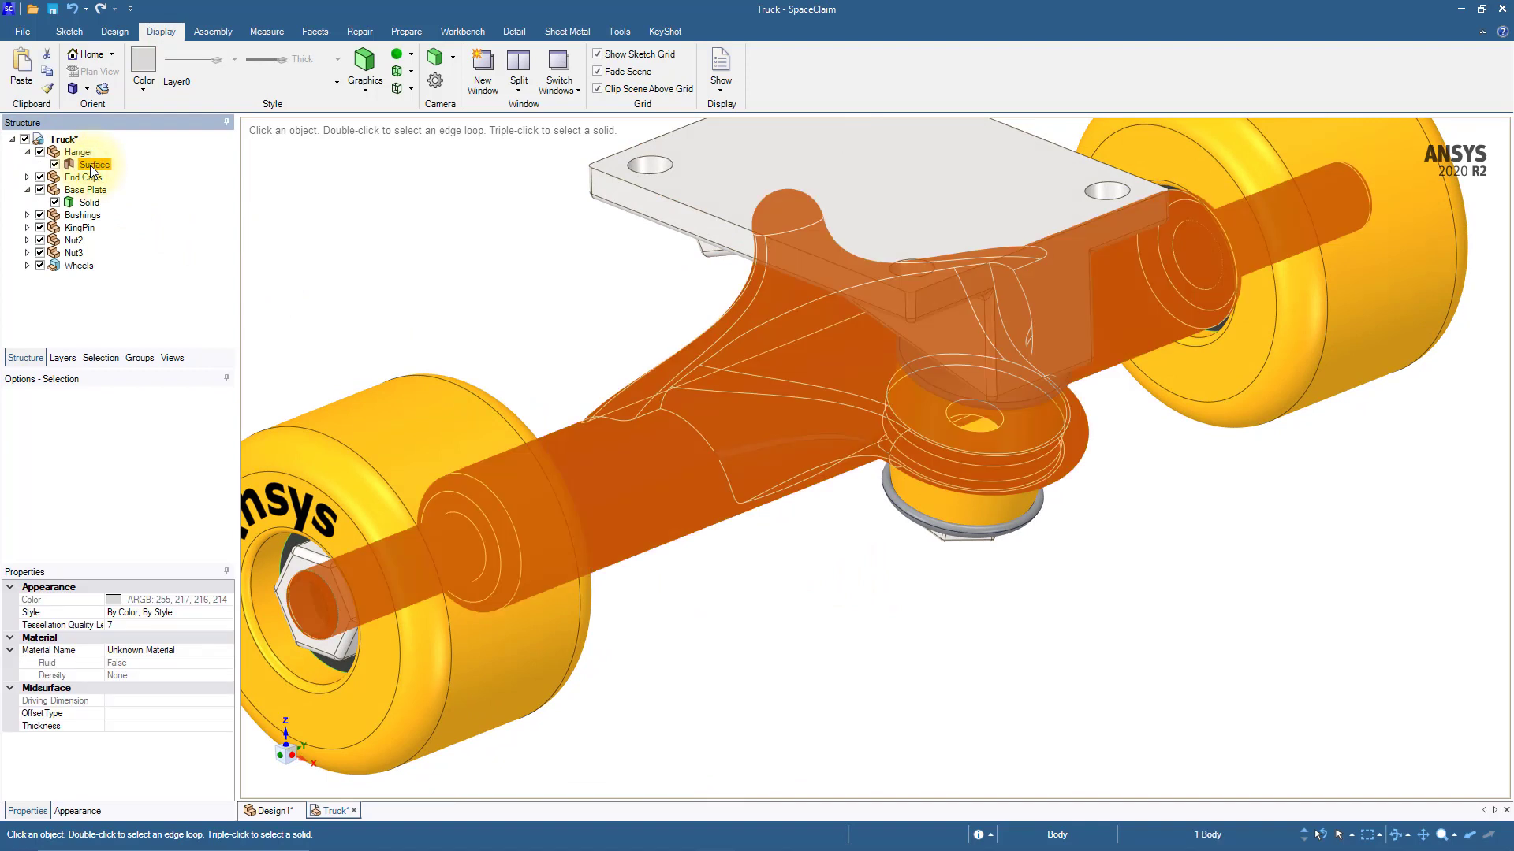
left_click(411, 77)
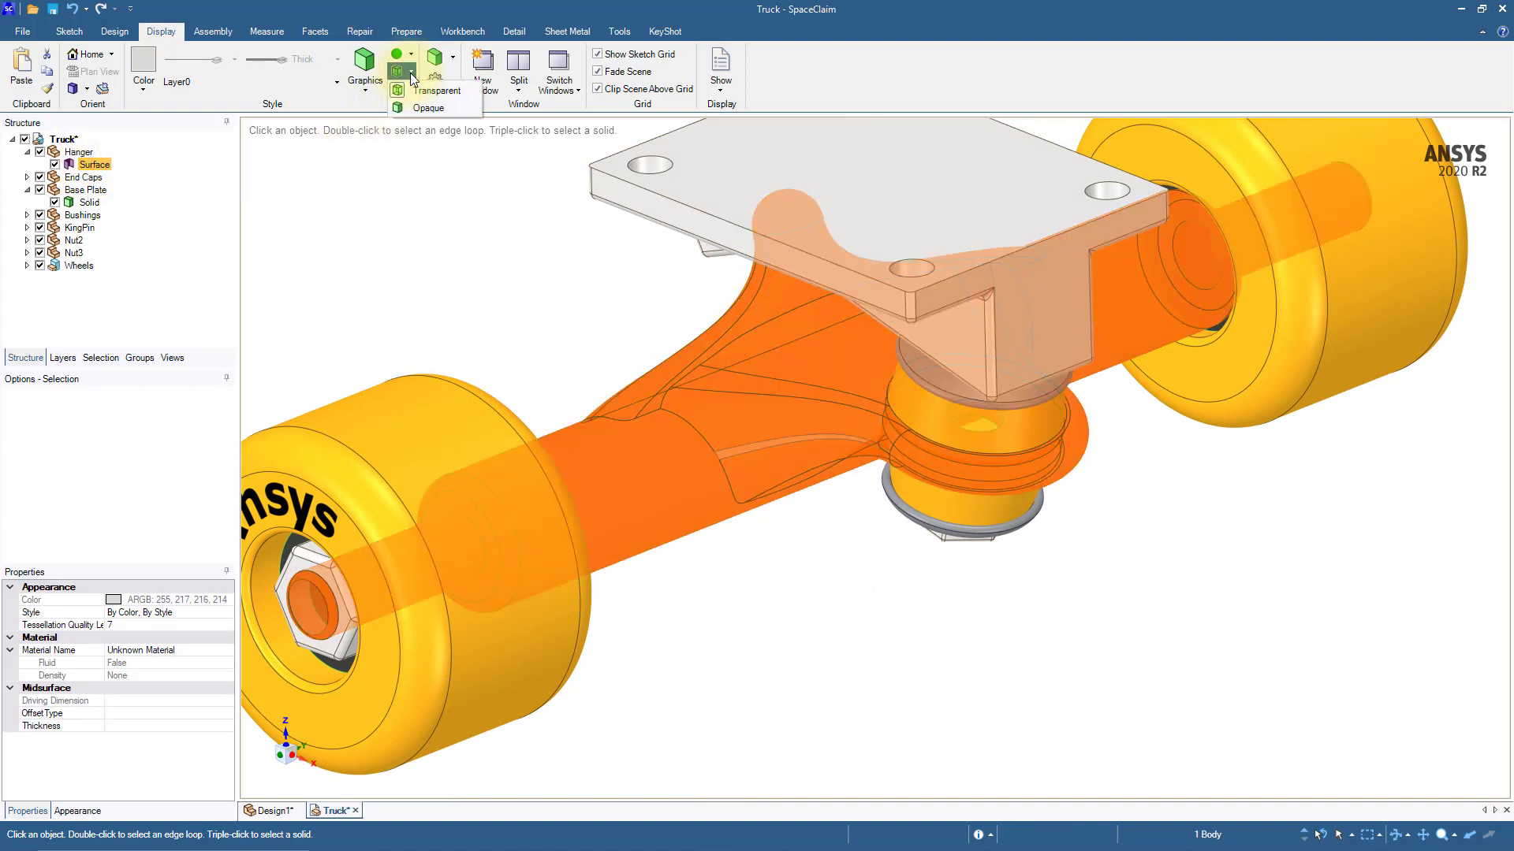
left_click(434, 108)
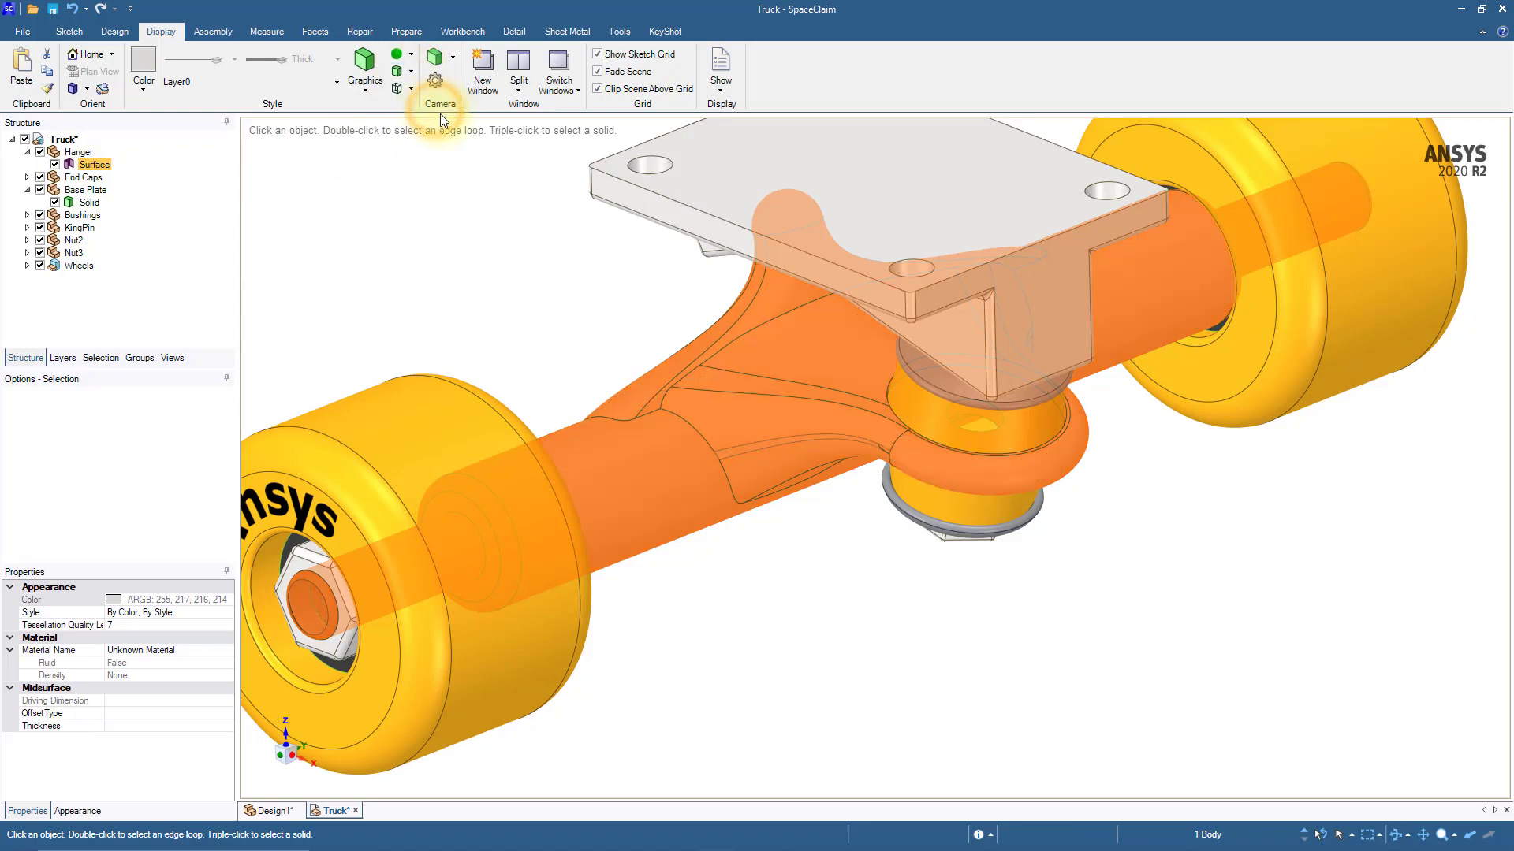
left_click(547, 288)
Step: Open the Hanger component on its own in a separate document window
middle_click_drag(548, 352, 596, 370)
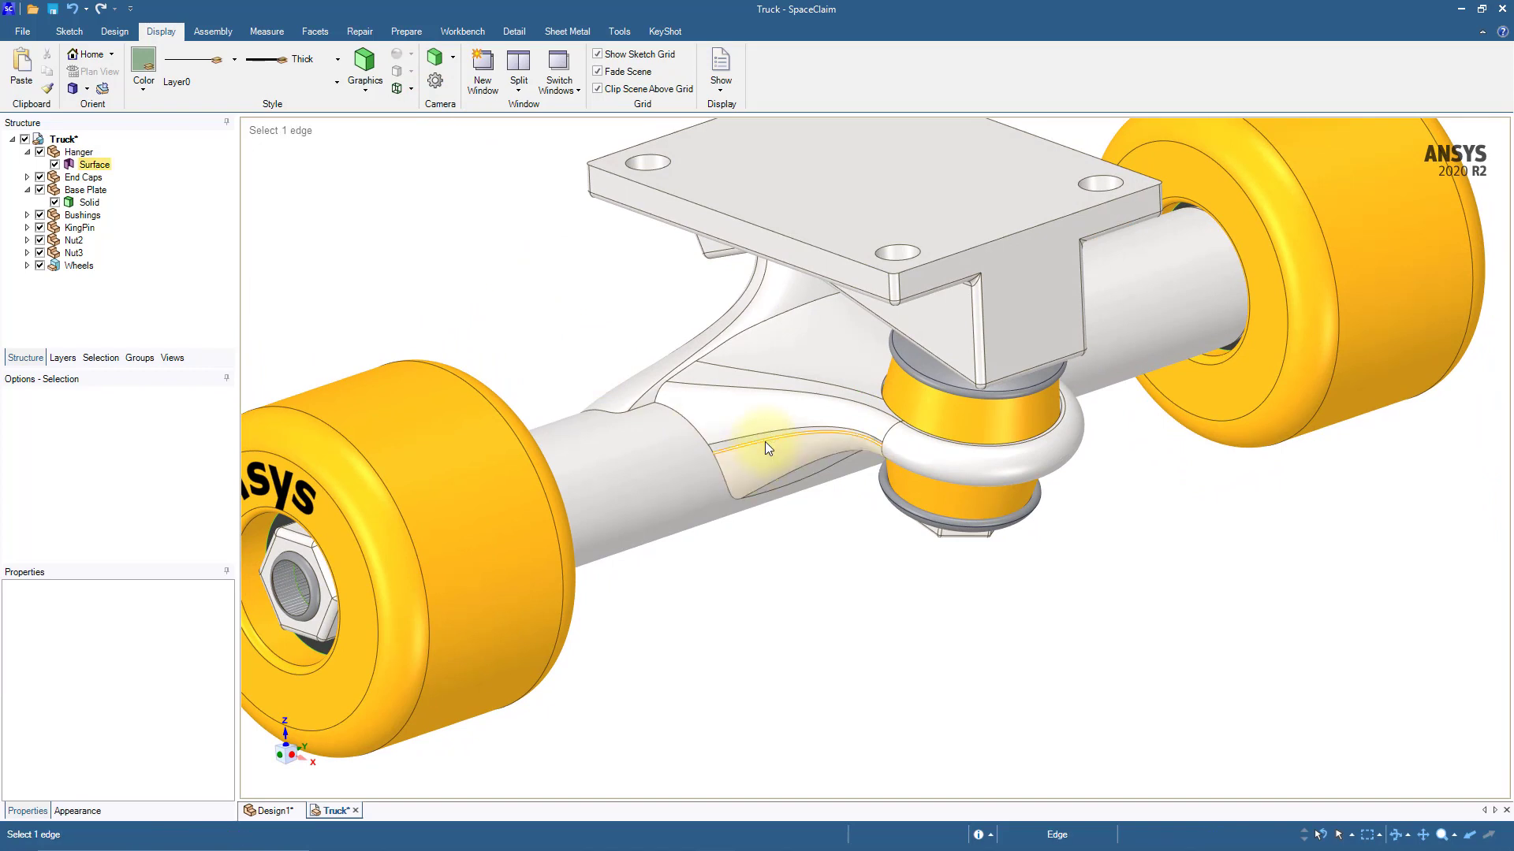
middle_click_drag(787, 581, 787, 588)
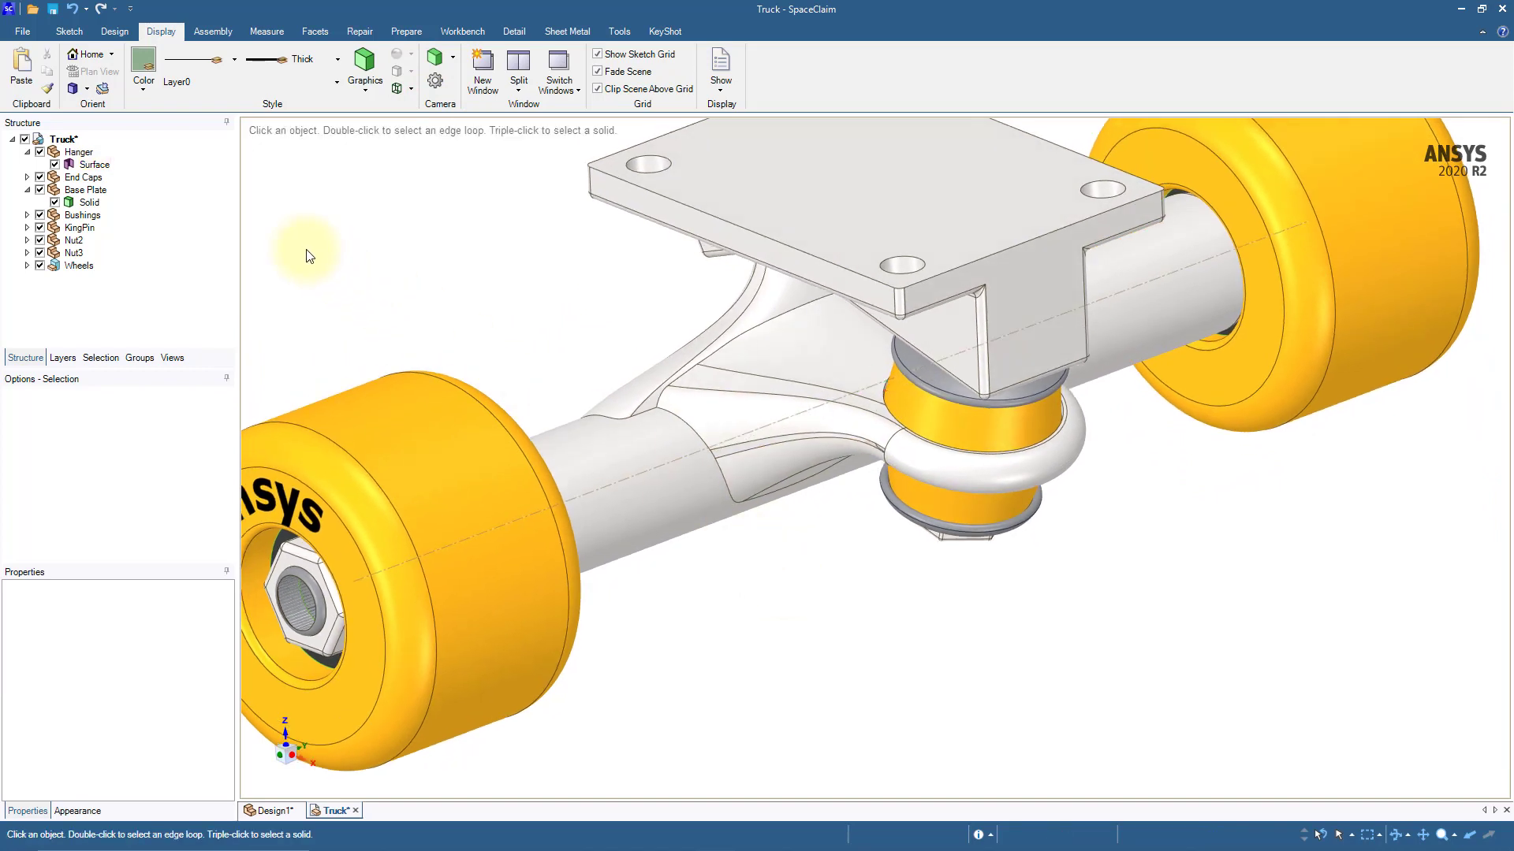
left_click(85, 153)
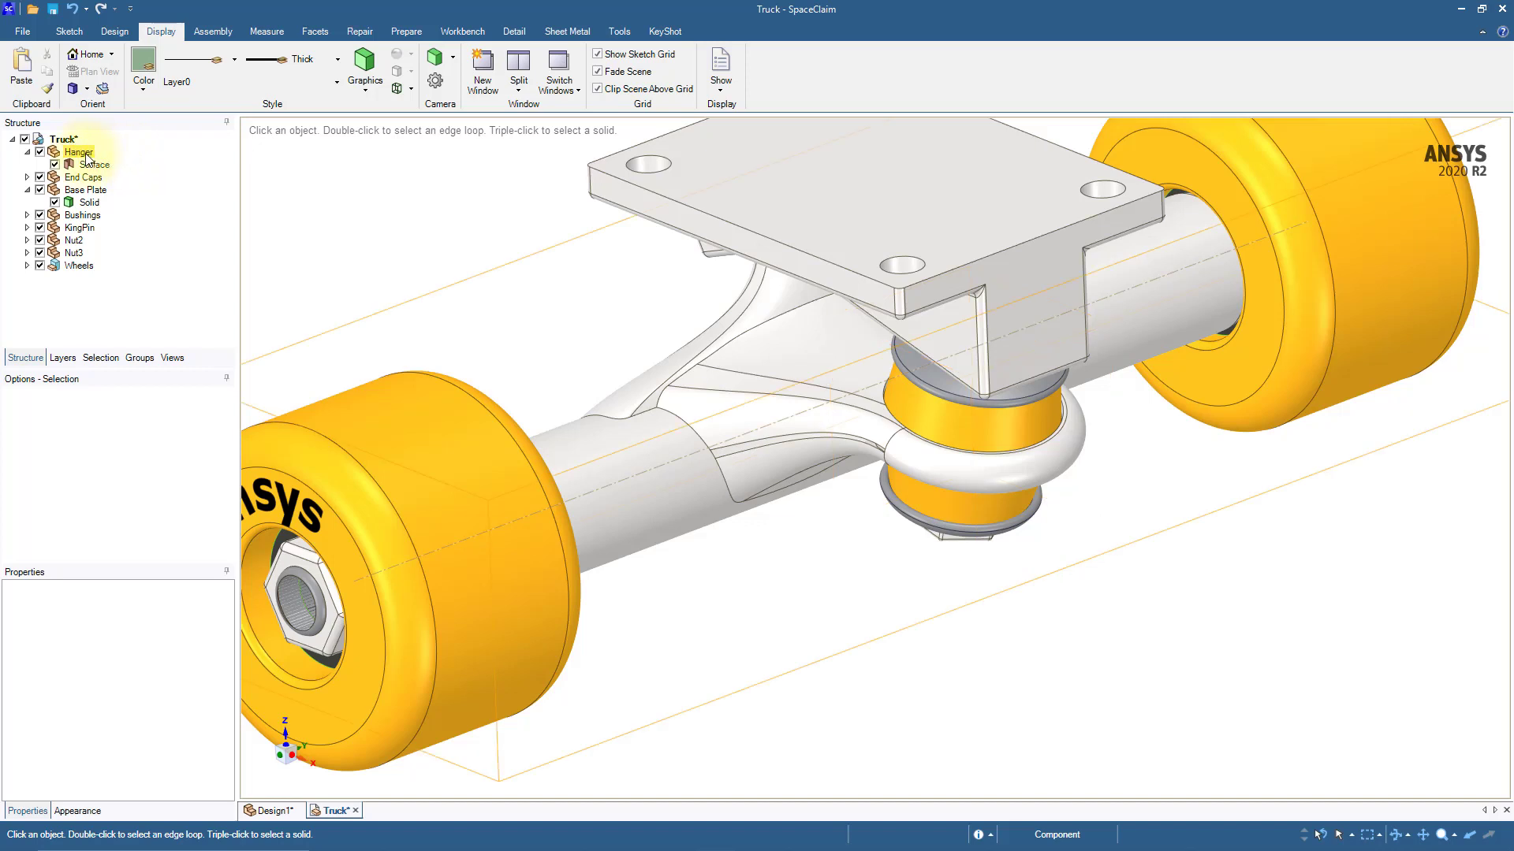
right_click(86, 154)
left_click(180, 278)
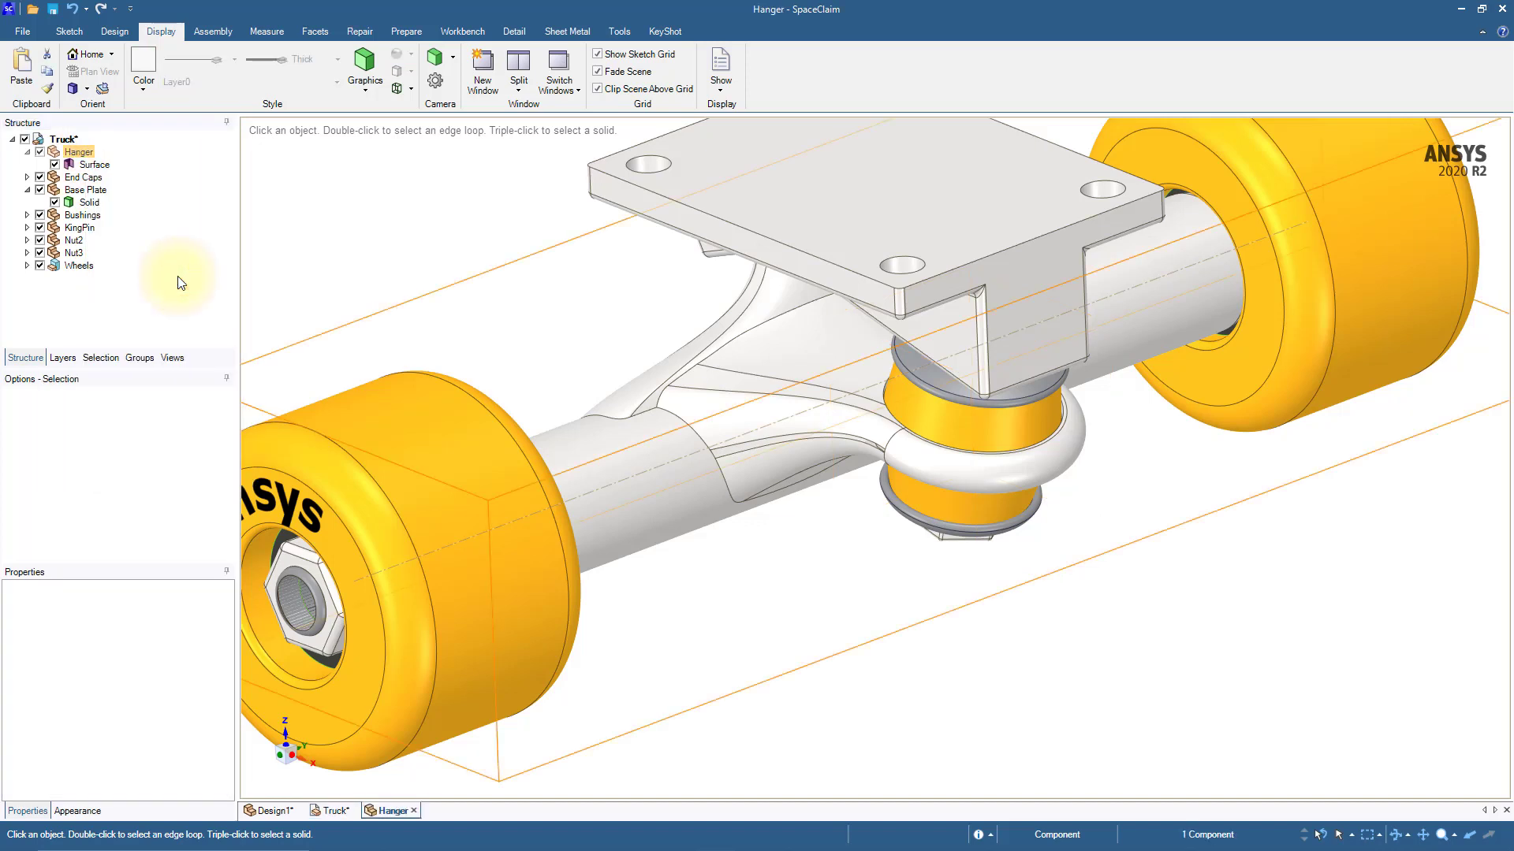
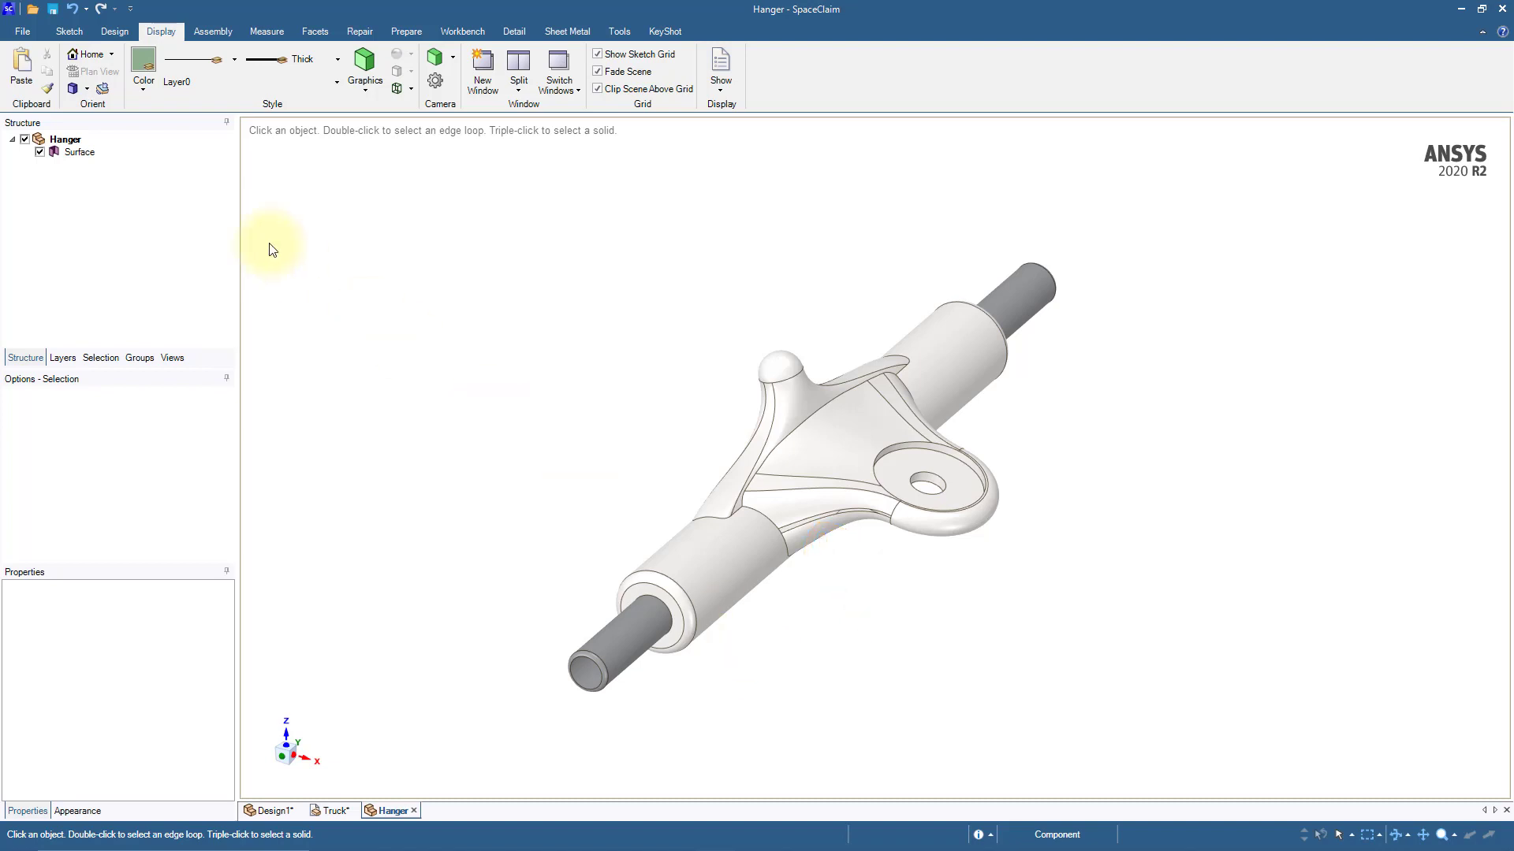
Step: Blend between the two long edges of the narrow gap along the hanger's arm, using its two short end edges as guide curves
left_click(116, 31)
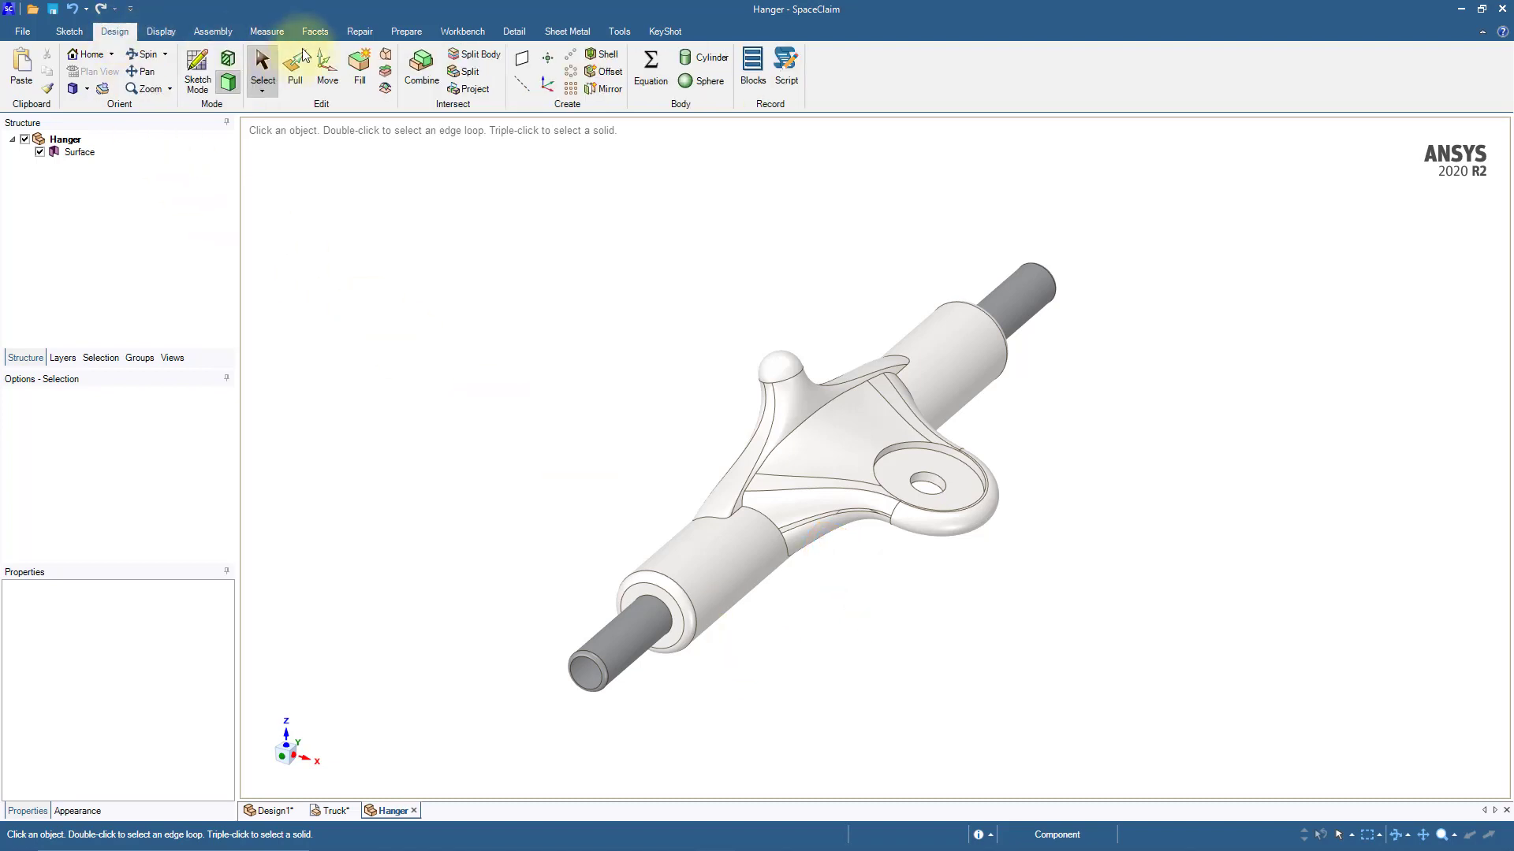
left_click(387, 59)
scroll(838, 565, "up", 5)
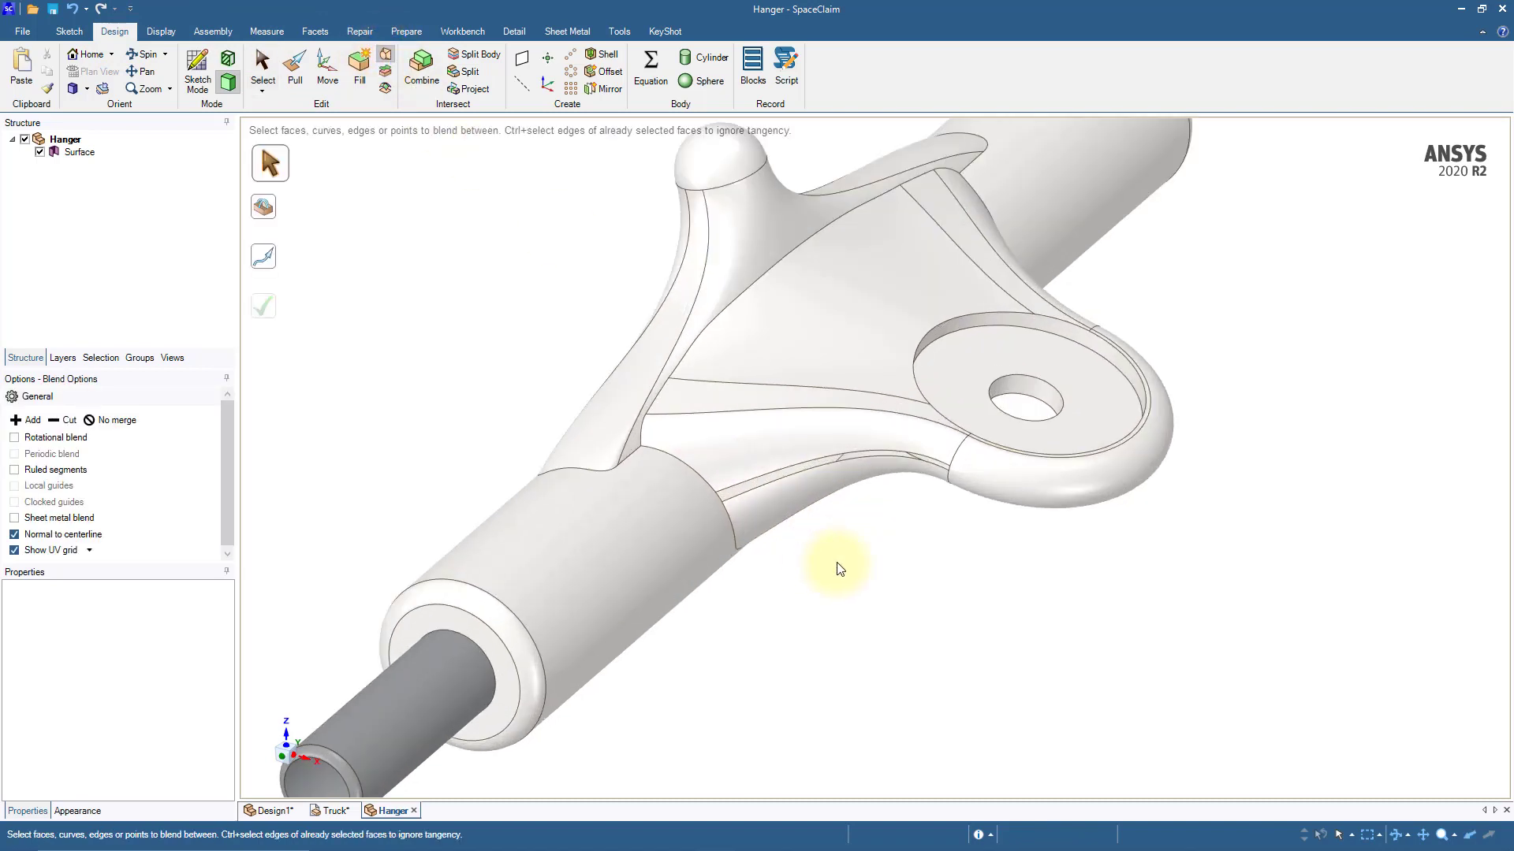
left_click(806, 414)
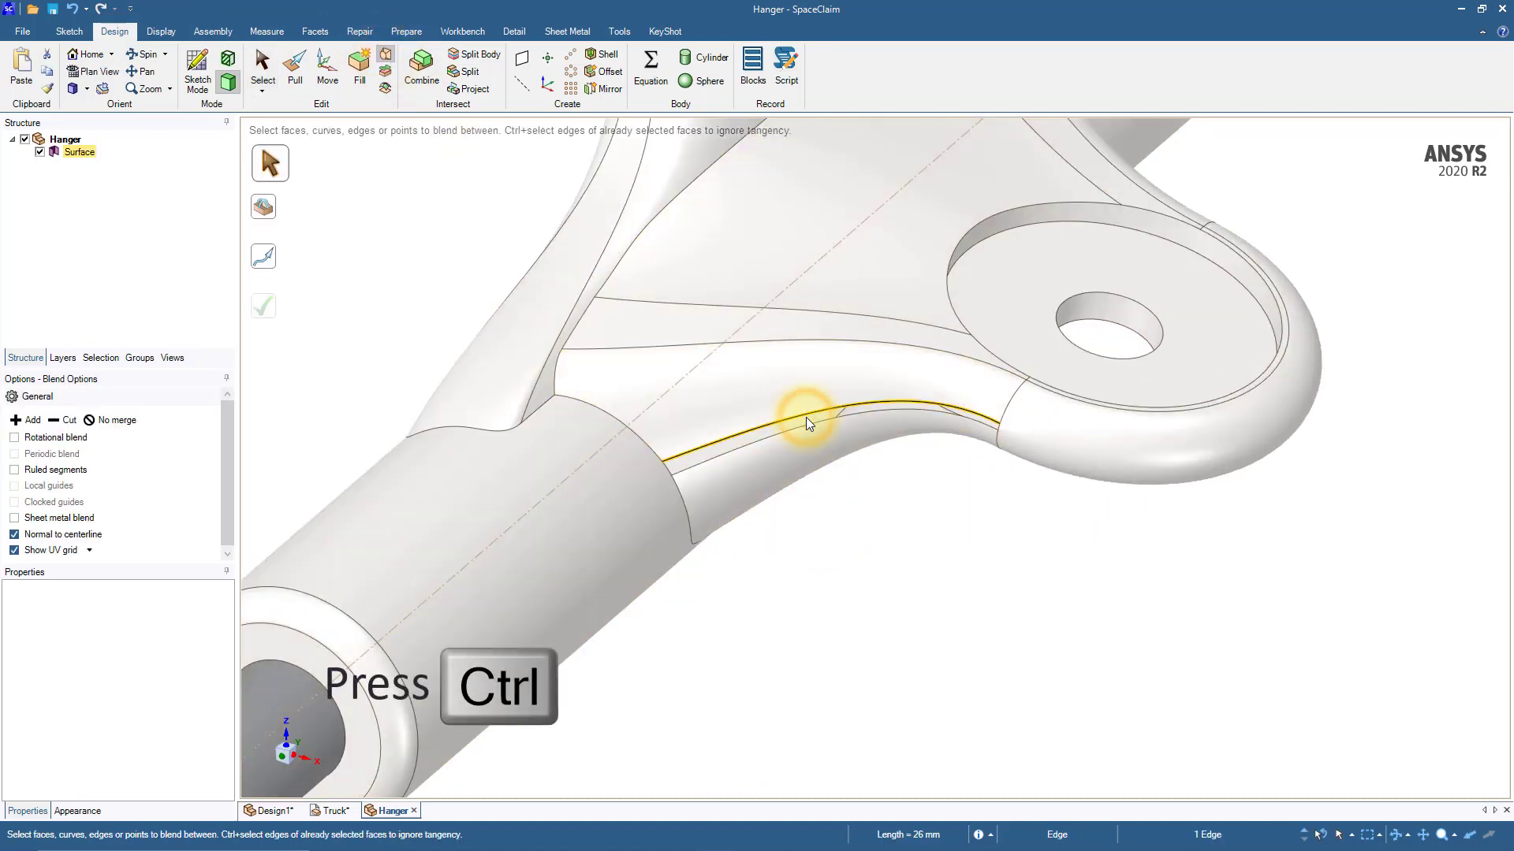
left_click(806, 419, "ctrl")
left_click(807, 423, "ctrl")
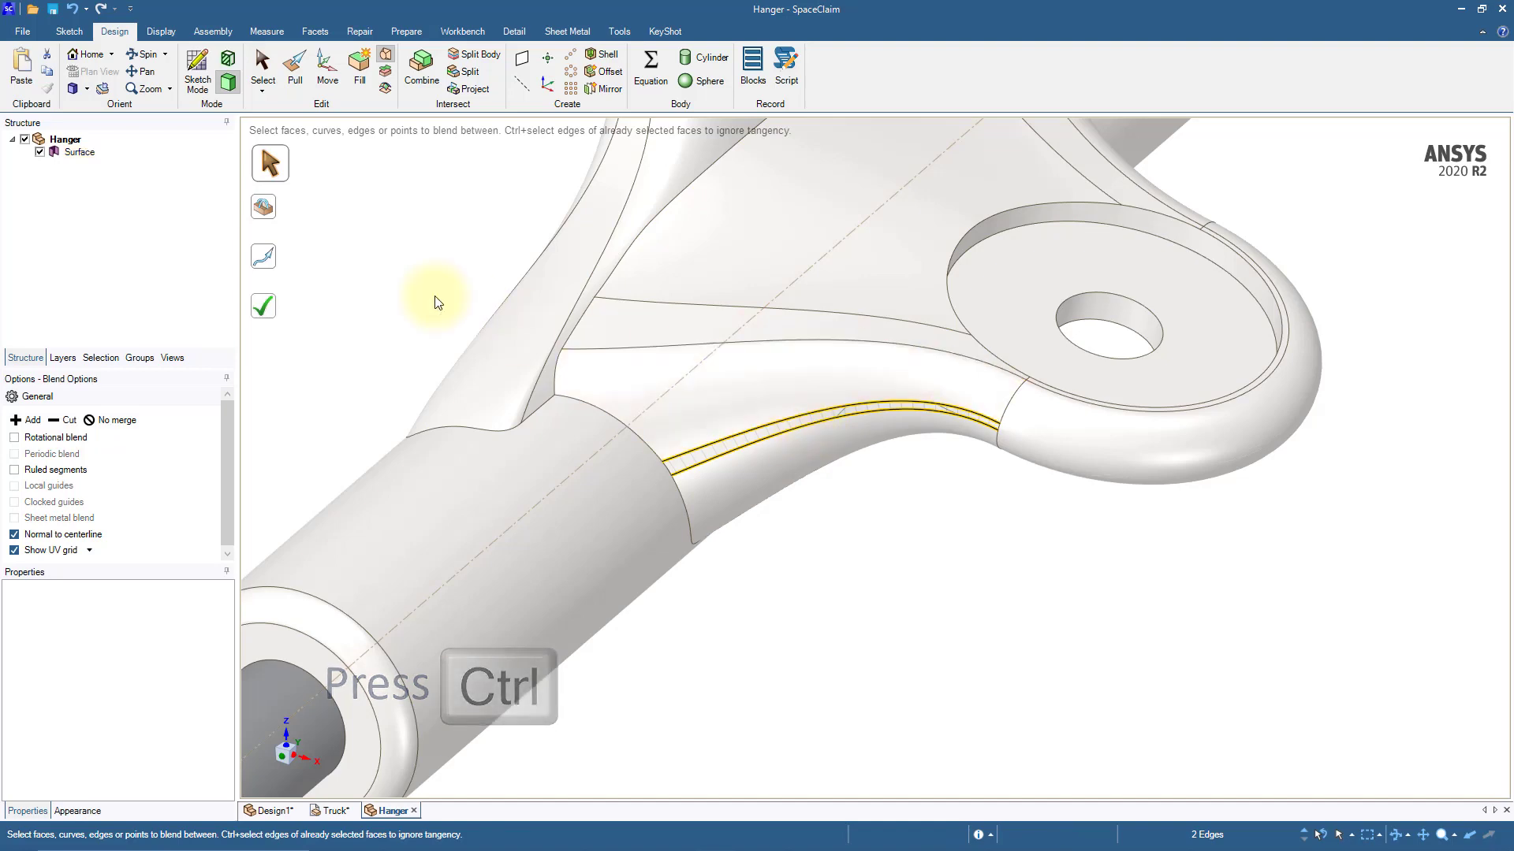
left_click(269, 211)
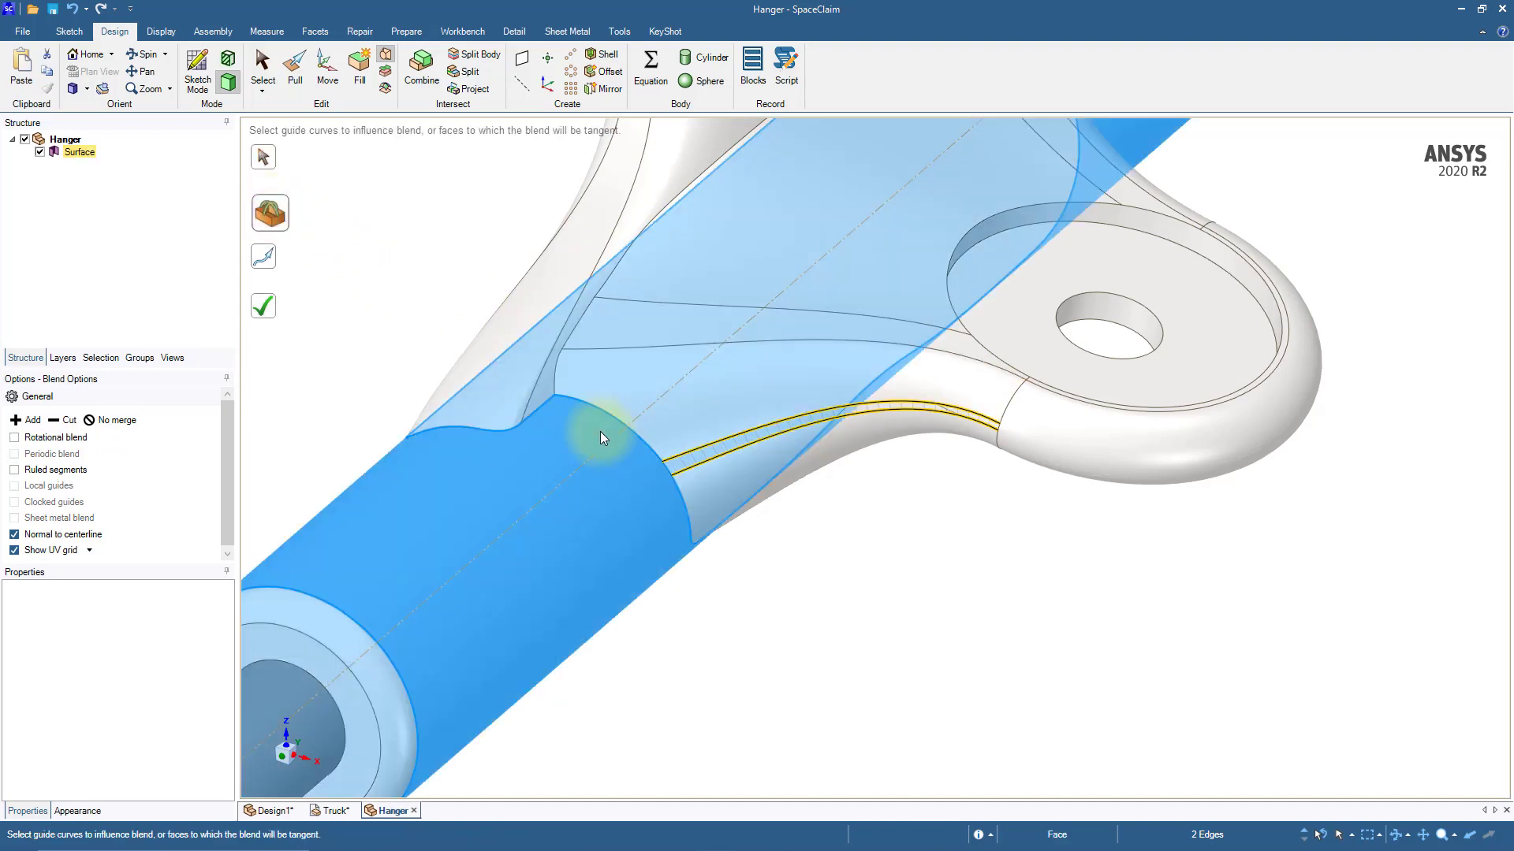
scroll(662, 471, "up", 3)
left_click(675, 470)
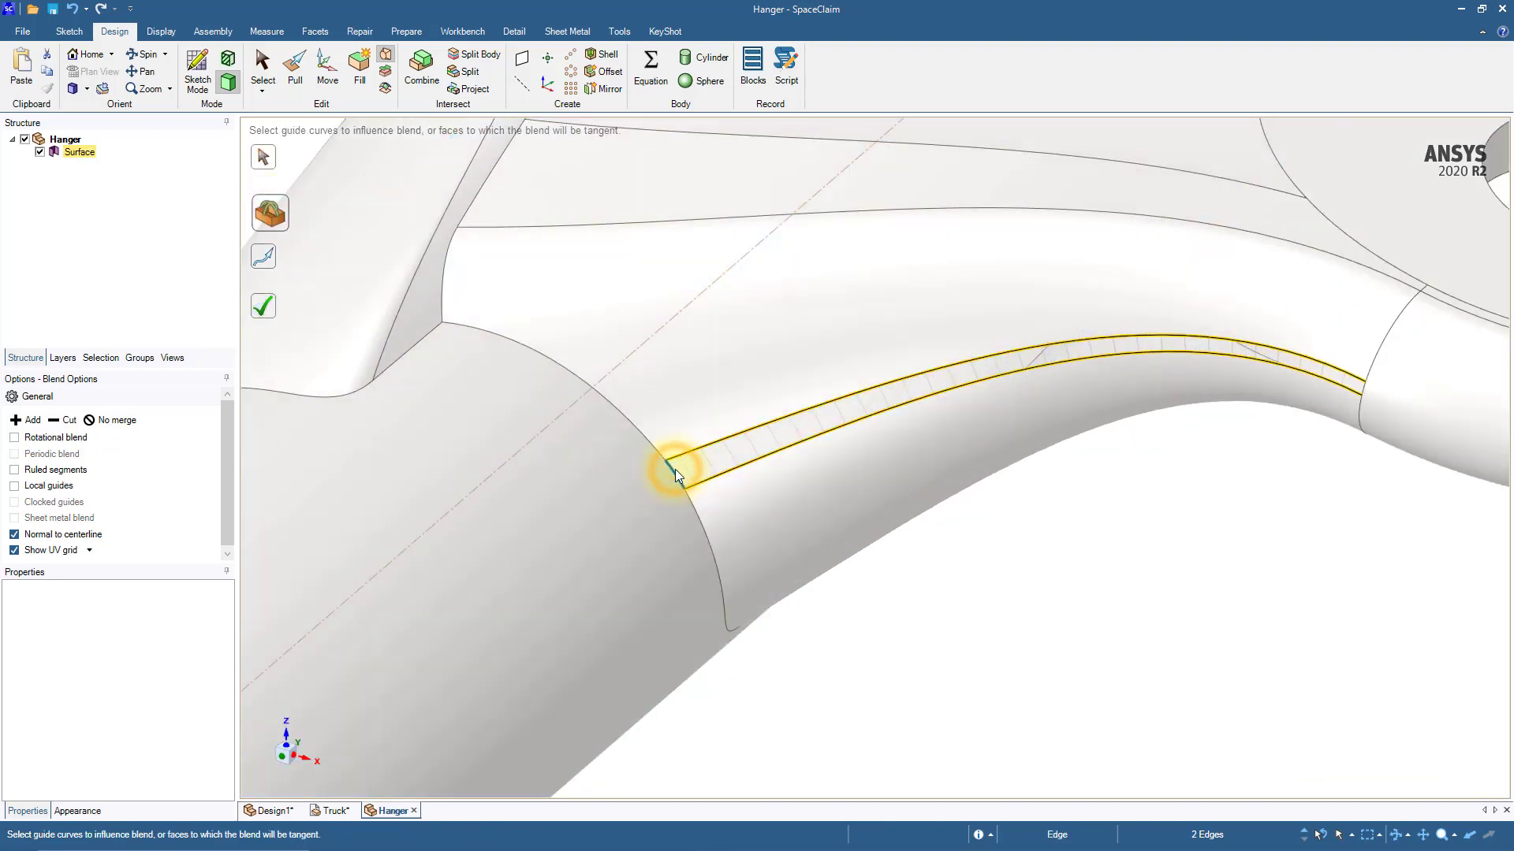
scroll(1345, 400, "up", 4)
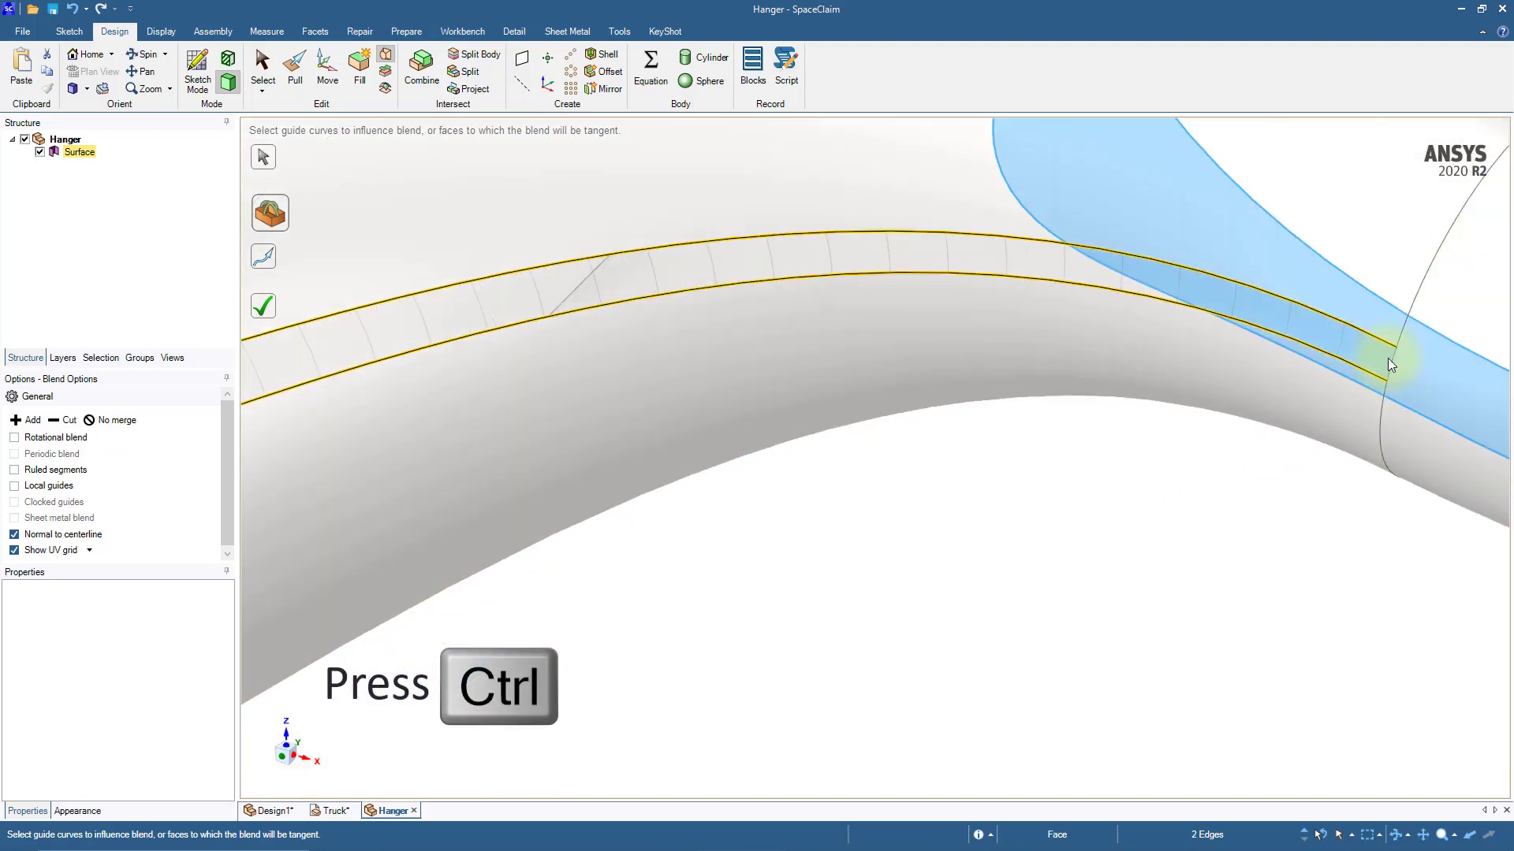
scroll(984, 514, "down", 3)
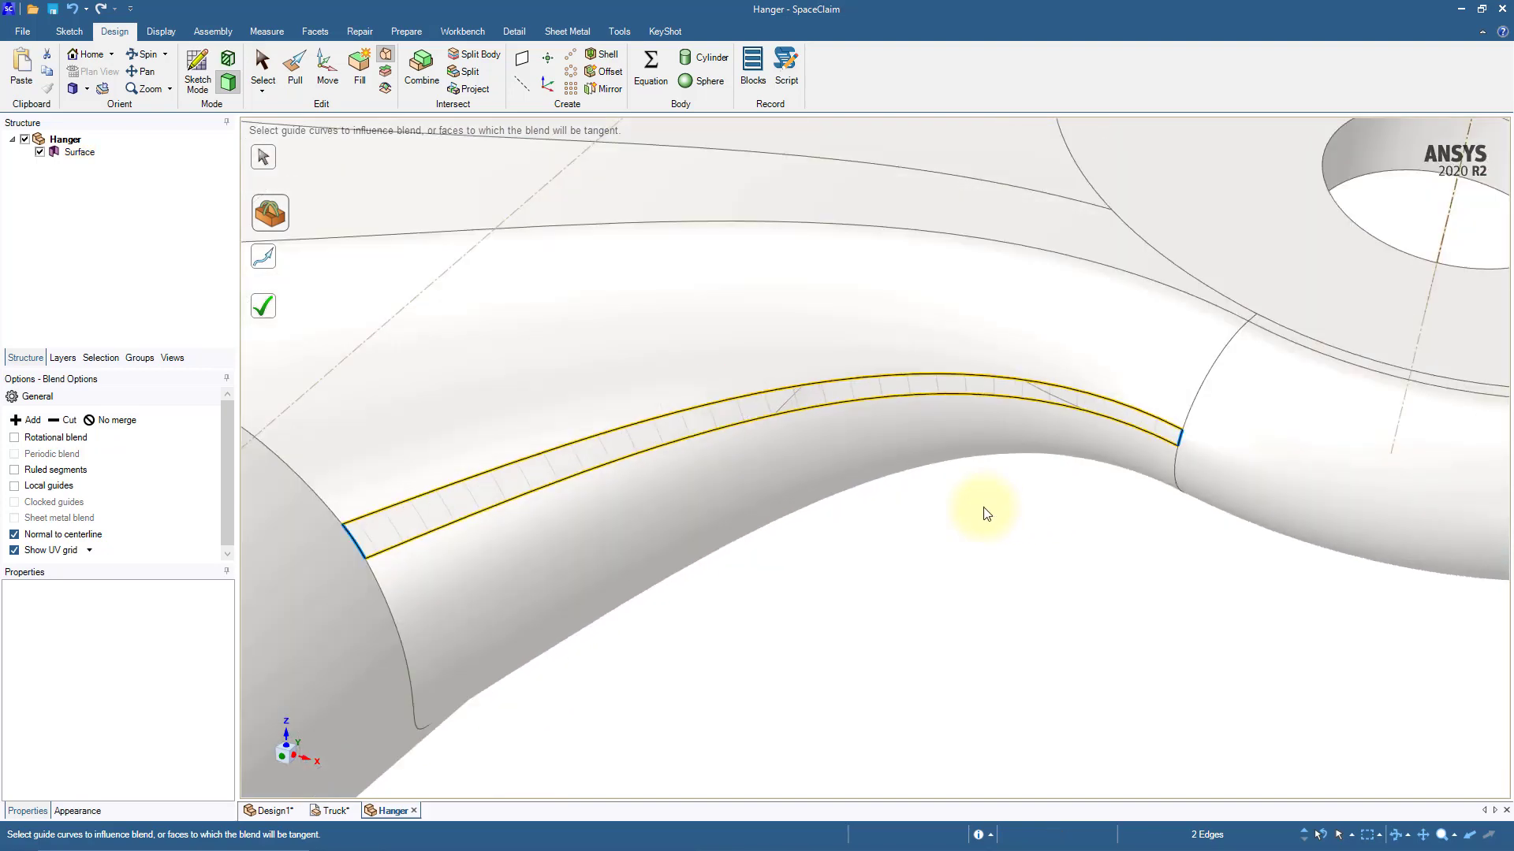
left_click(264, 311)
Step: Fill the circular opening at the near end of the hanger's axle, using its 4 mm radius inner edge
middle_click_drag(839, 658, 919, 488, "shift")
scroll(872, 603, "down", 5)
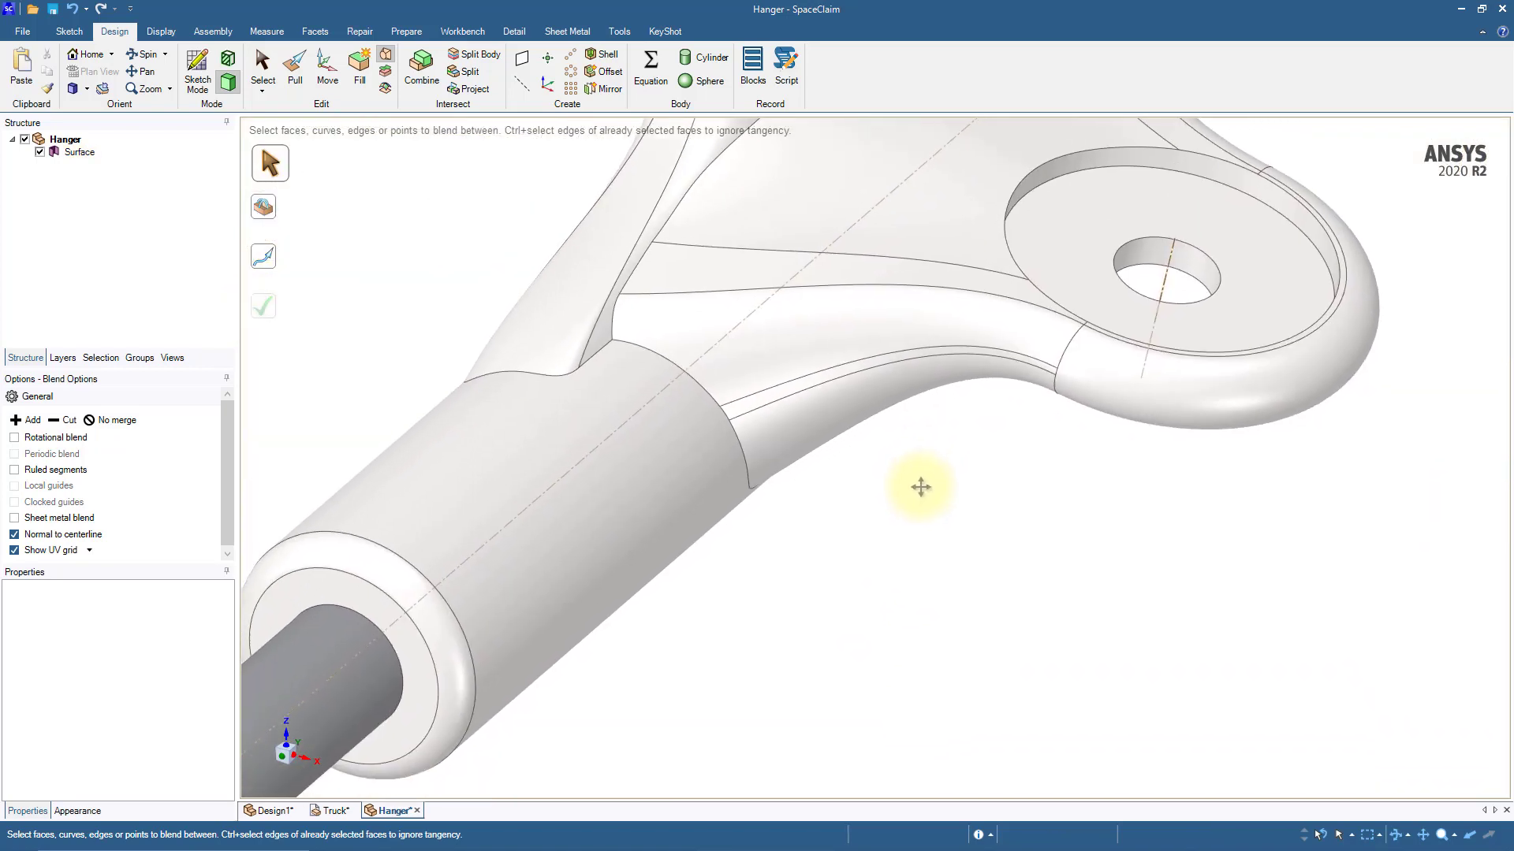
scroll(906, 526, "down", 4)
middle_click_drag(877, 581, 936, 517, "shift")
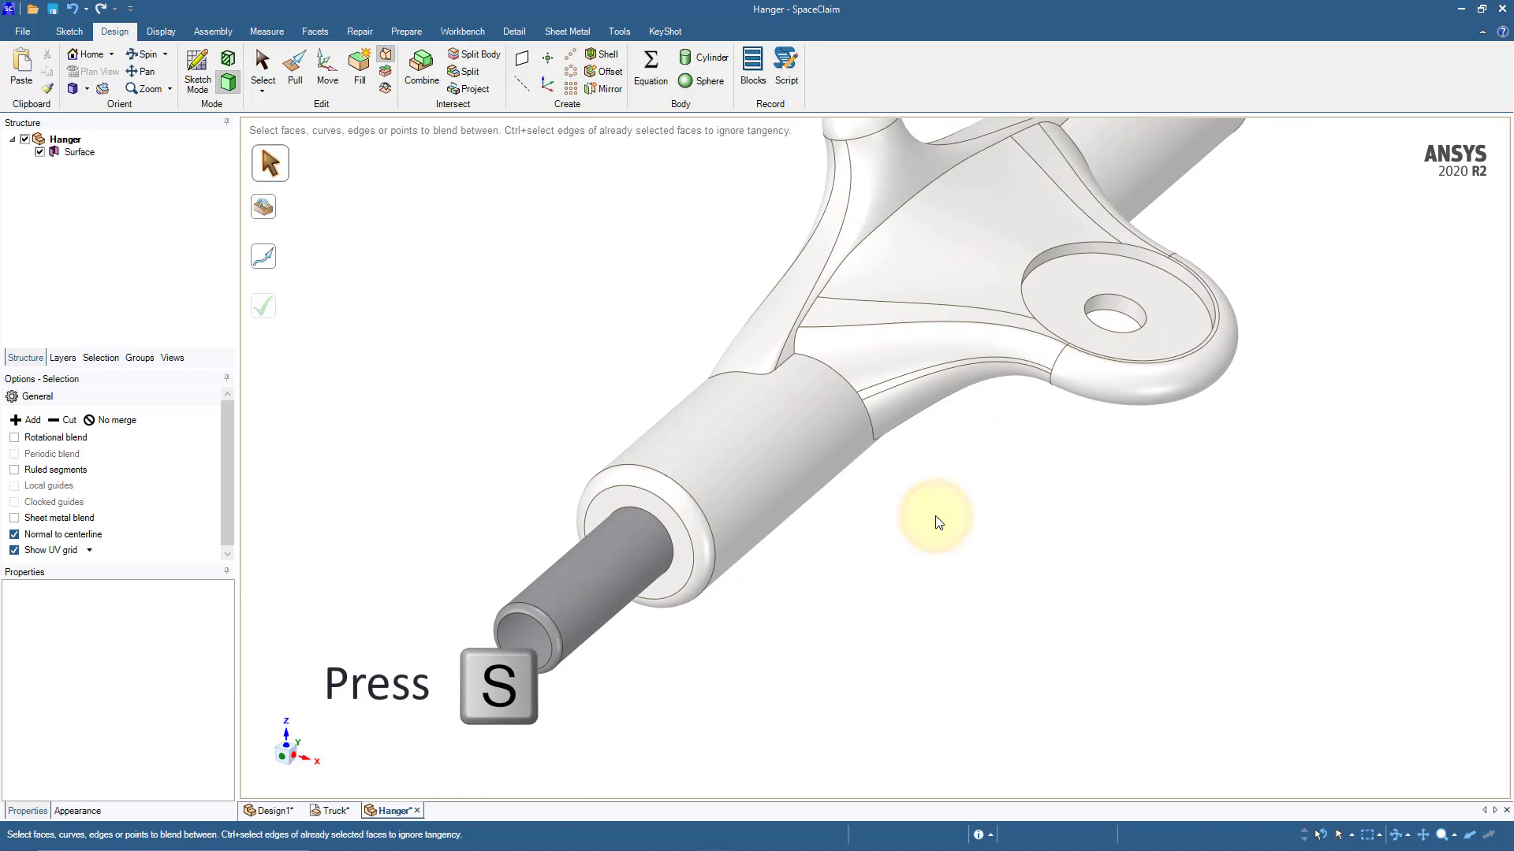
key("s")
mouse_move(529, 637)
middle_mouse_down()
mouse_move(463, 601)
mouse_move(505, 619)
middle_mouse_up()
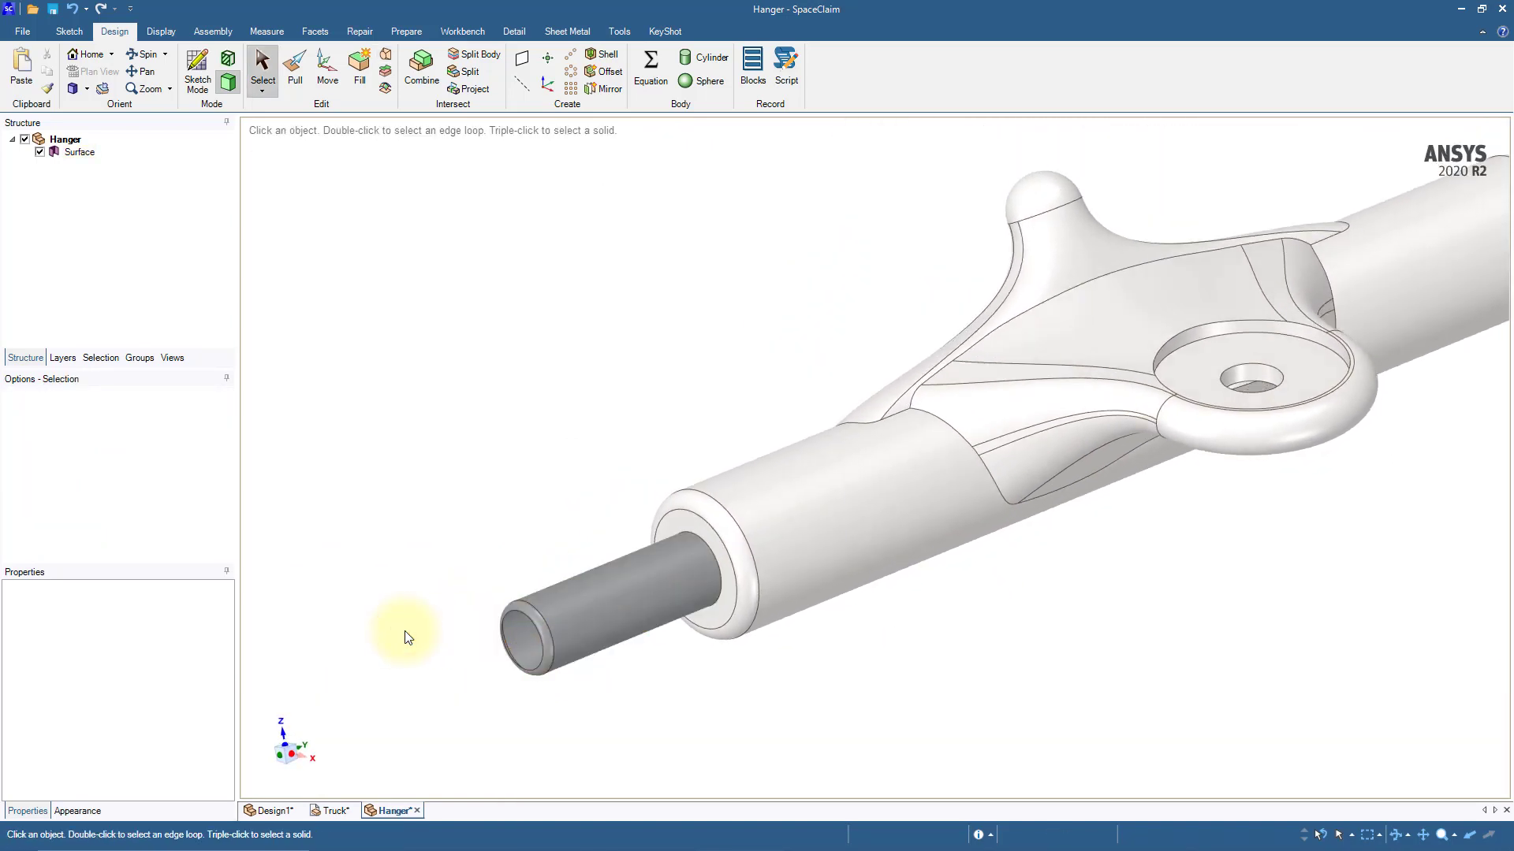
left_click(507, 612)
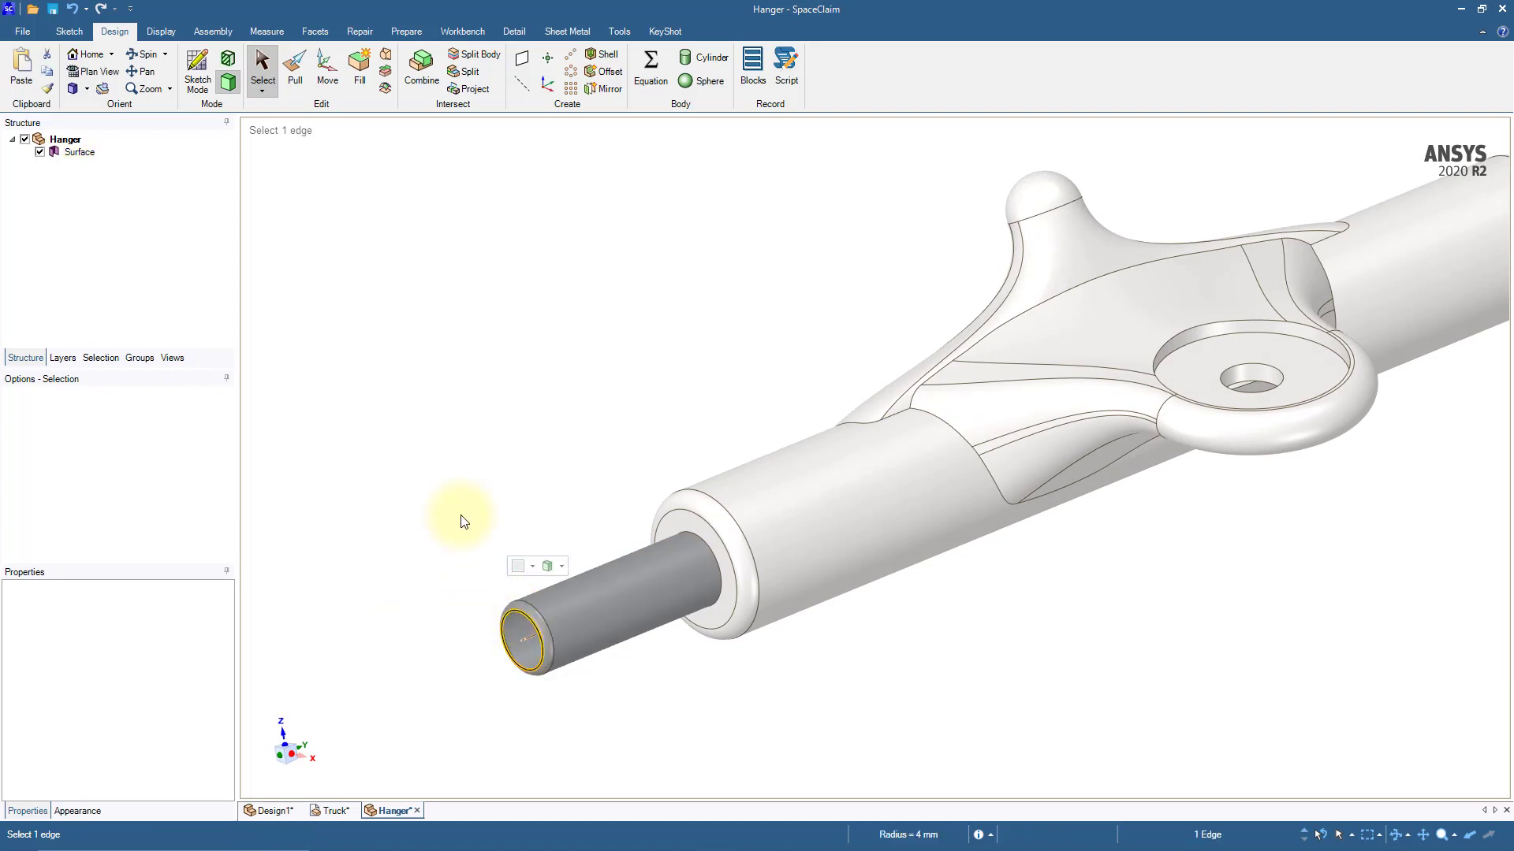
left_click(361, 67)
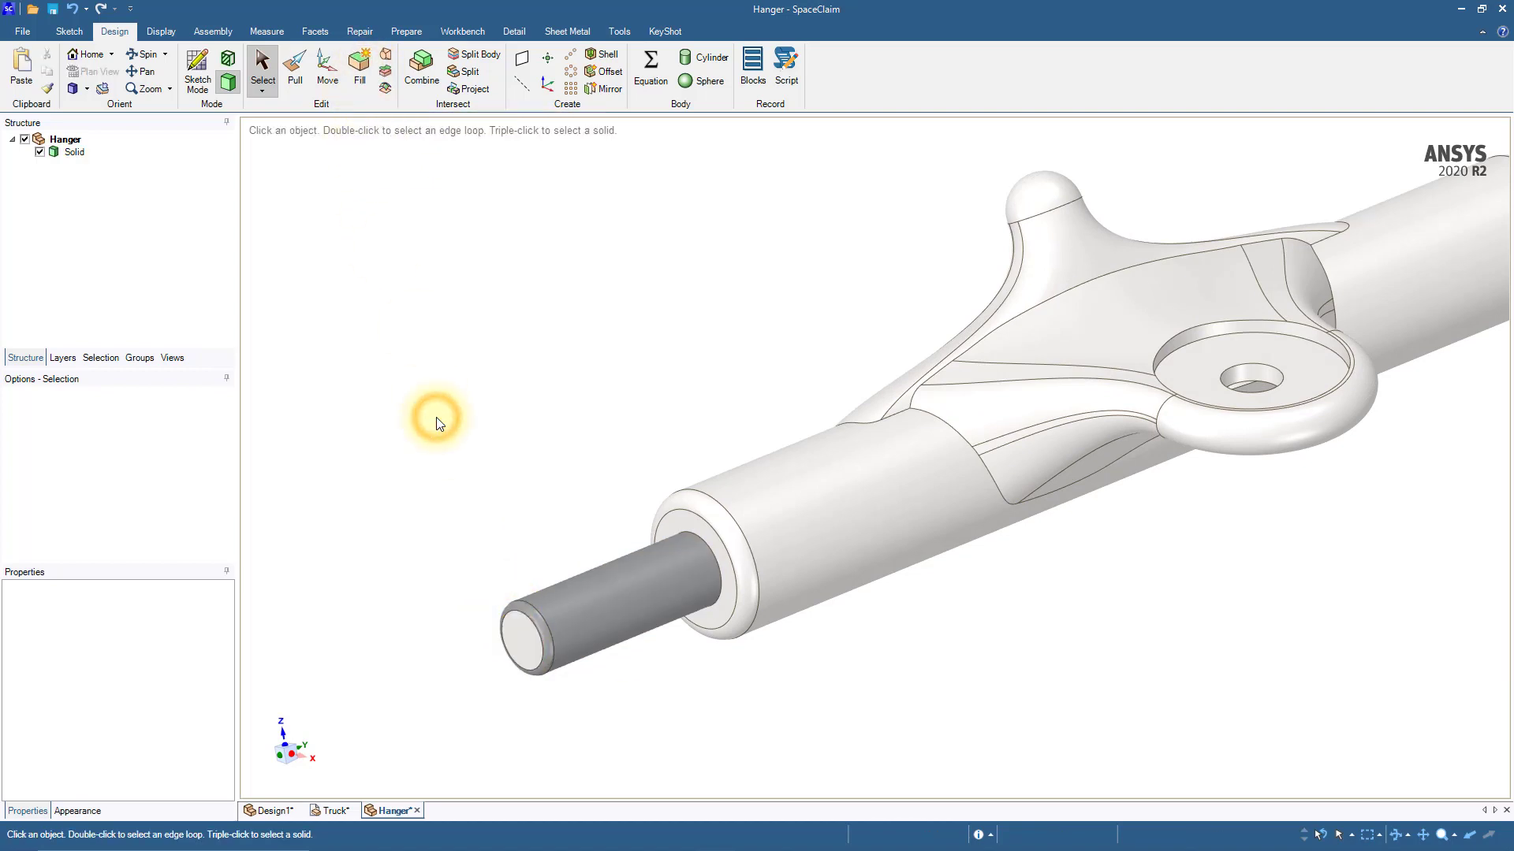
Step: Color only the new flat end face of the axle gray to match the rest of the shaft
middle_click_drag(439, 497, 442, 423, "shift")
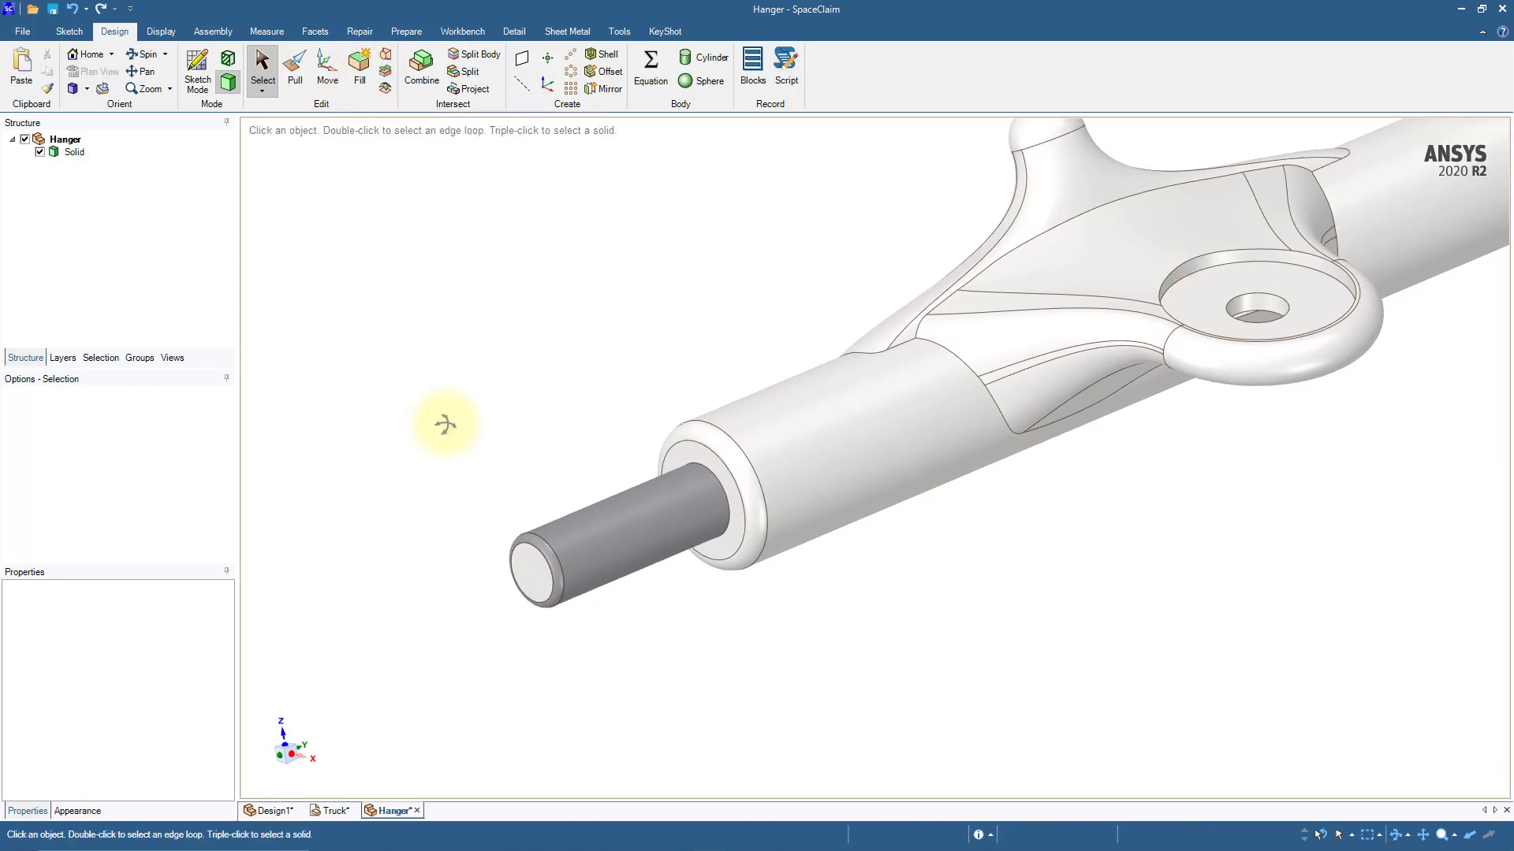
left_click(535, 566)
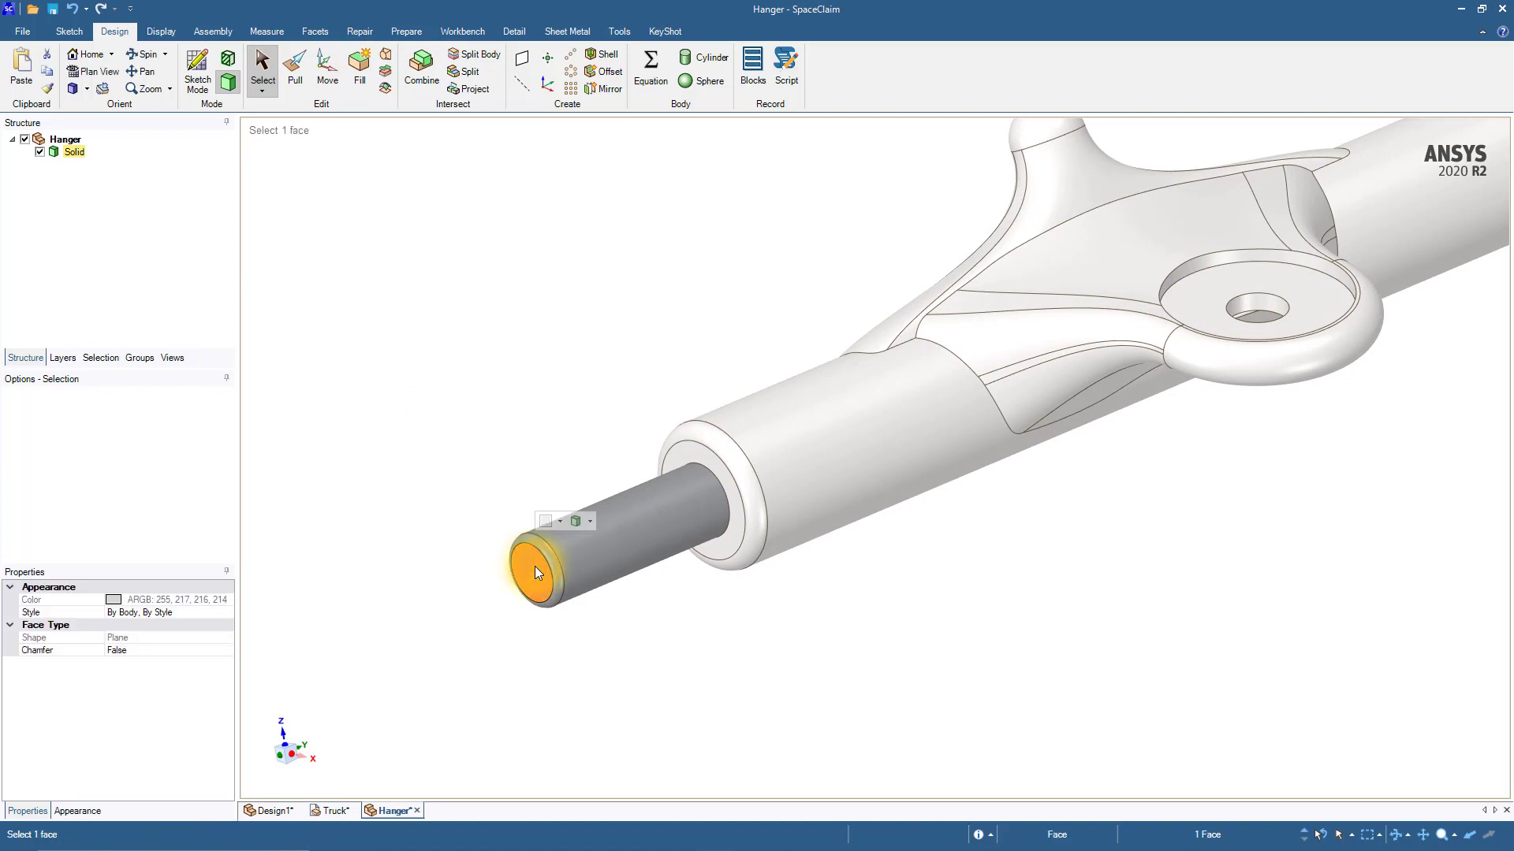
left_click(162, 33)
left_click(139, 92)
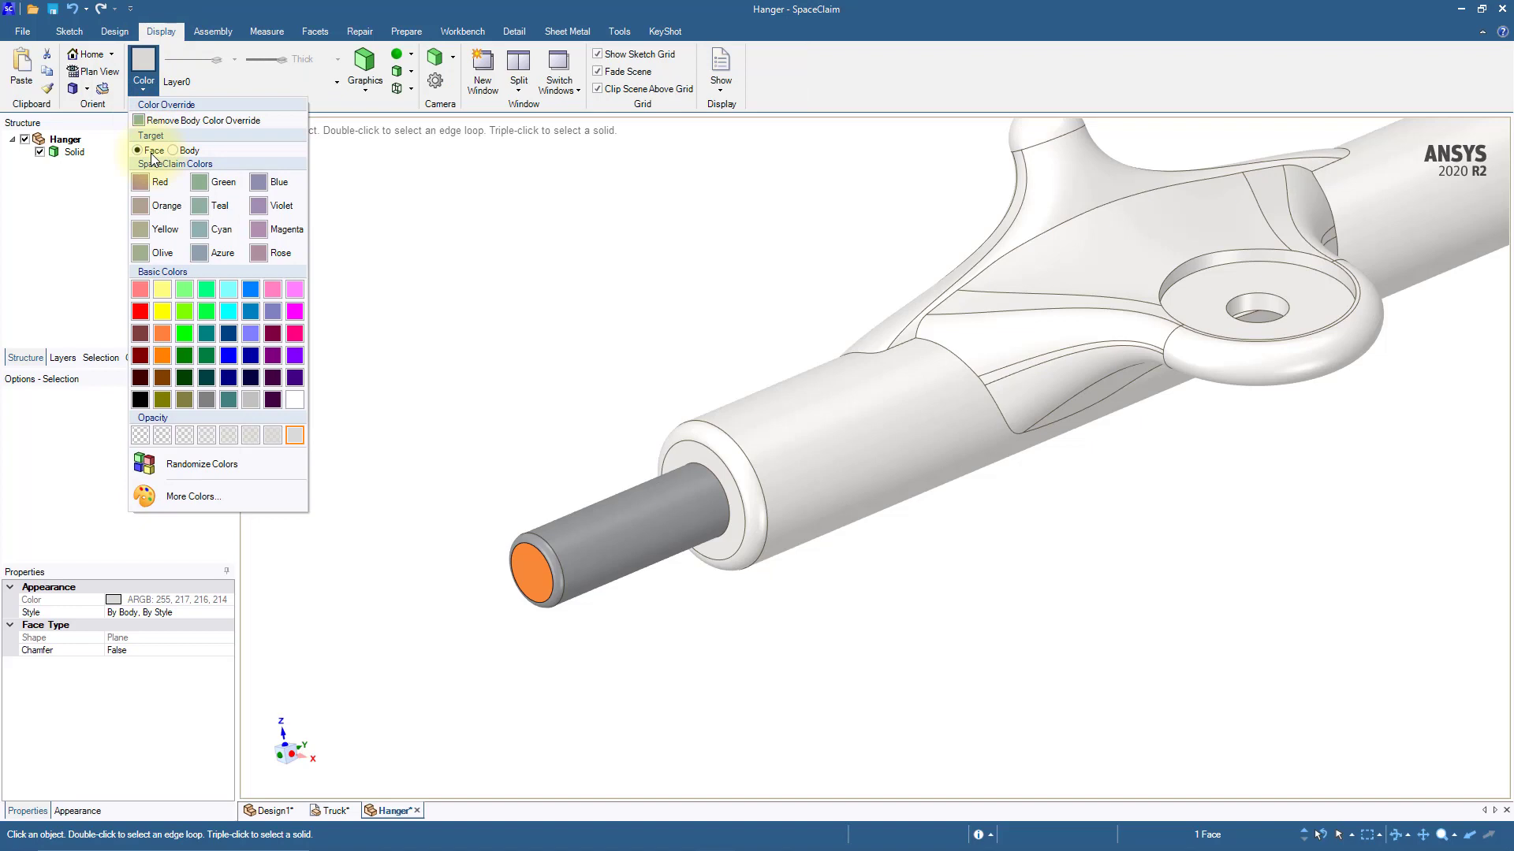
left_click(207, 400)
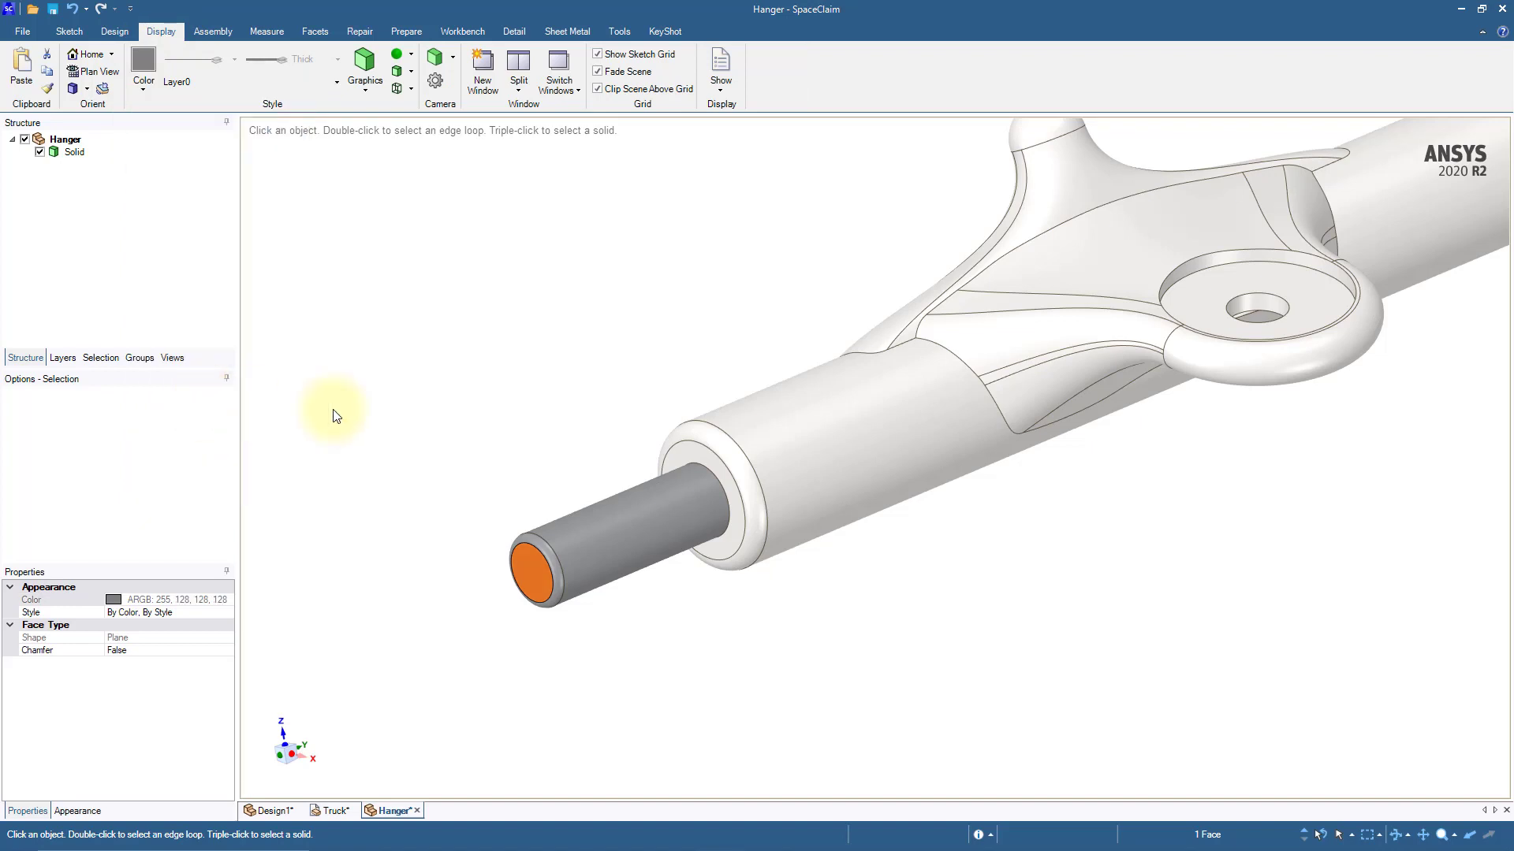
left_click(439, 418)
Step: Close the Hanger document window and return to the Truck assembly with nothing selected
scroll(440, 423, "down", 3)
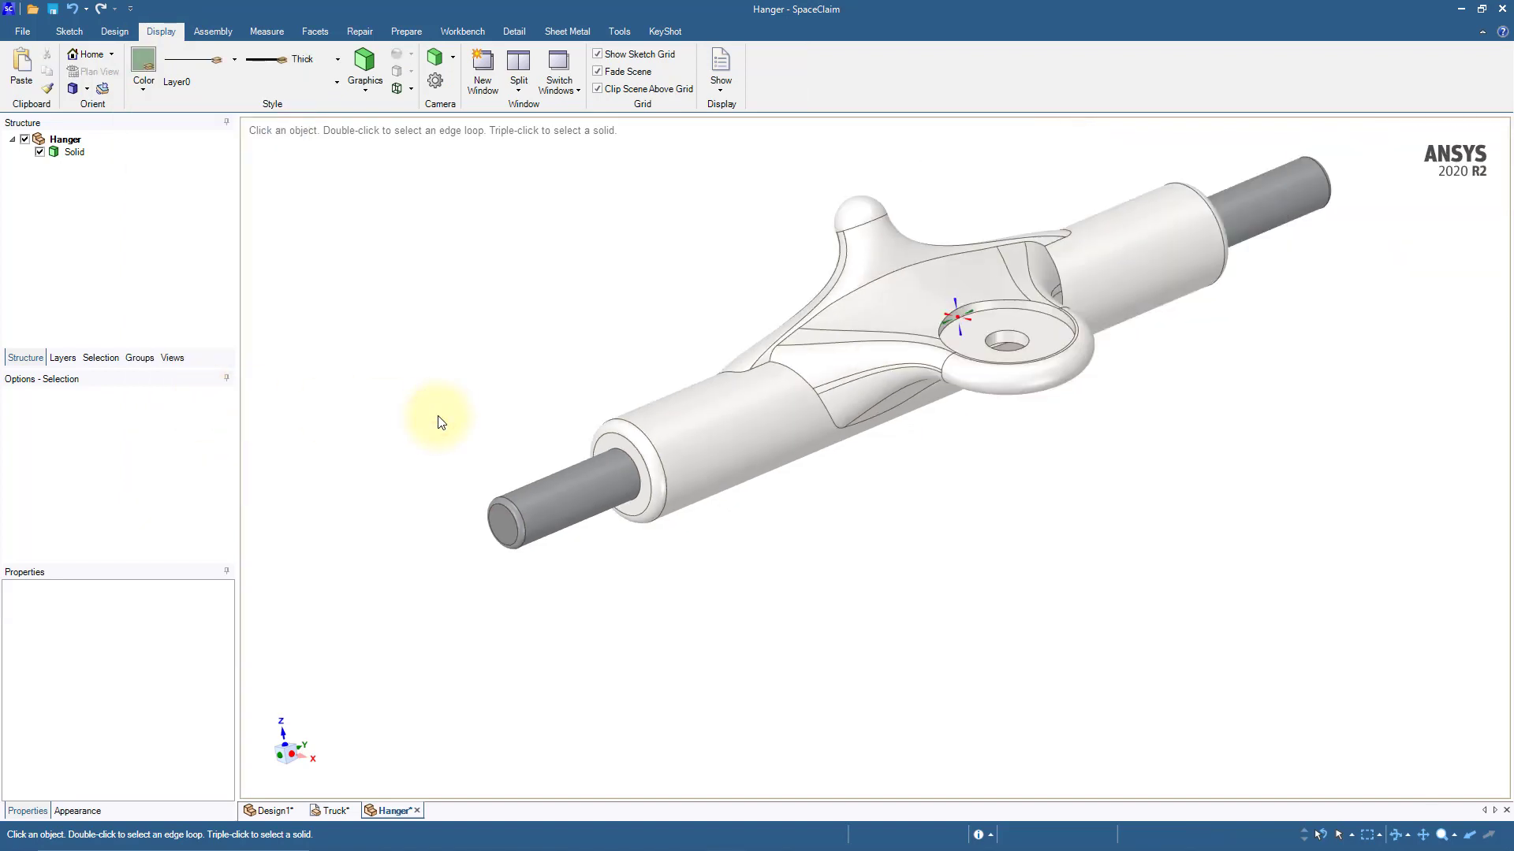
middle_click_drag(440, 422, 446, 435)
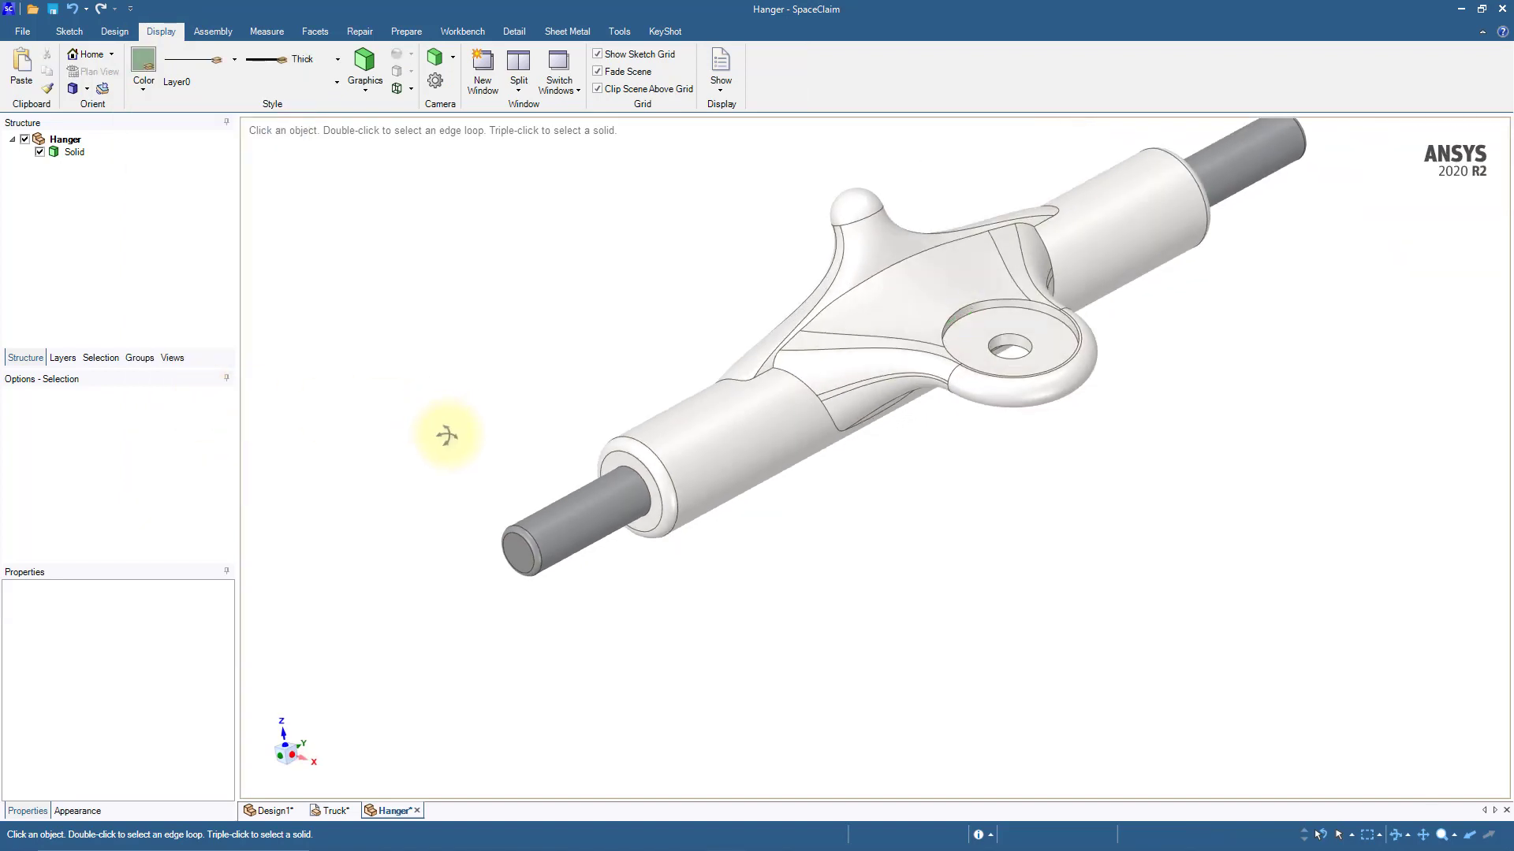
left_click(418, 811)
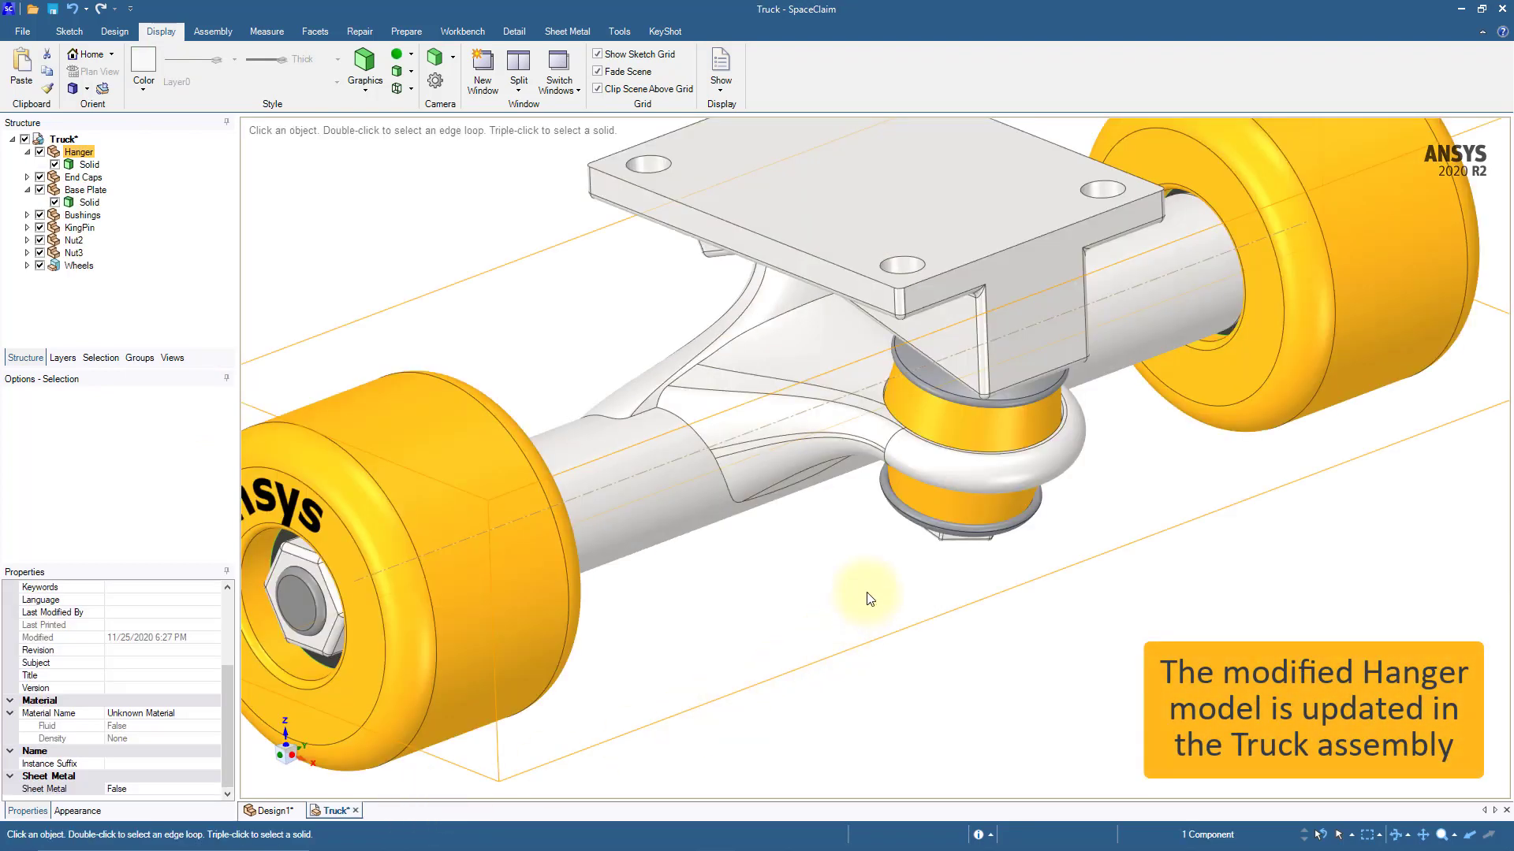
scroll(800, 593, "down", 3)
left_click(806, 659)
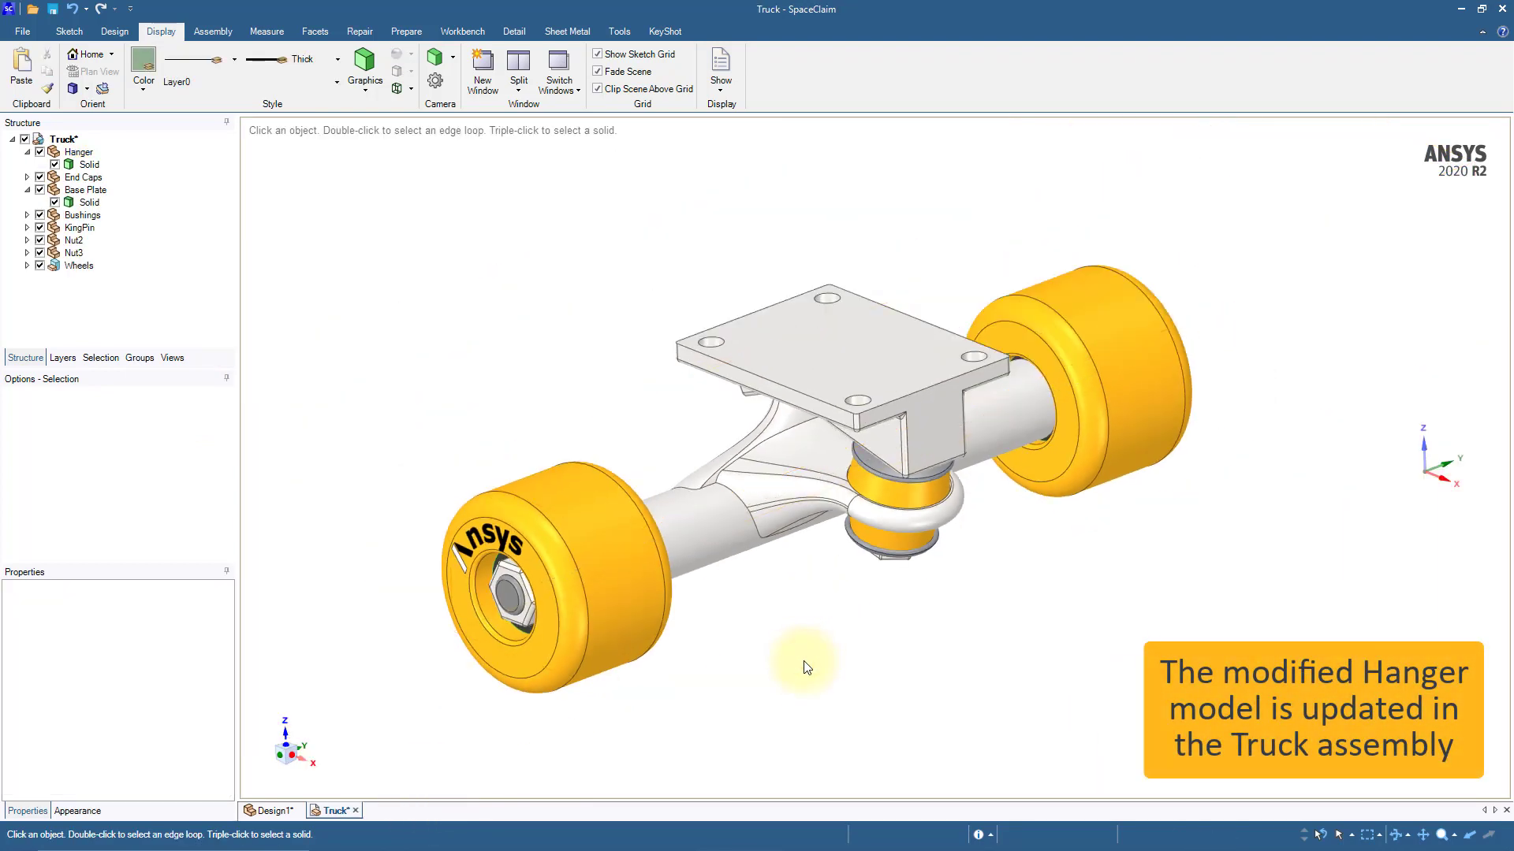
Step: Save the Truck document and close it to return to the skateboard deck design
middle_click_drag(804, 666, 786, 633, "shift")
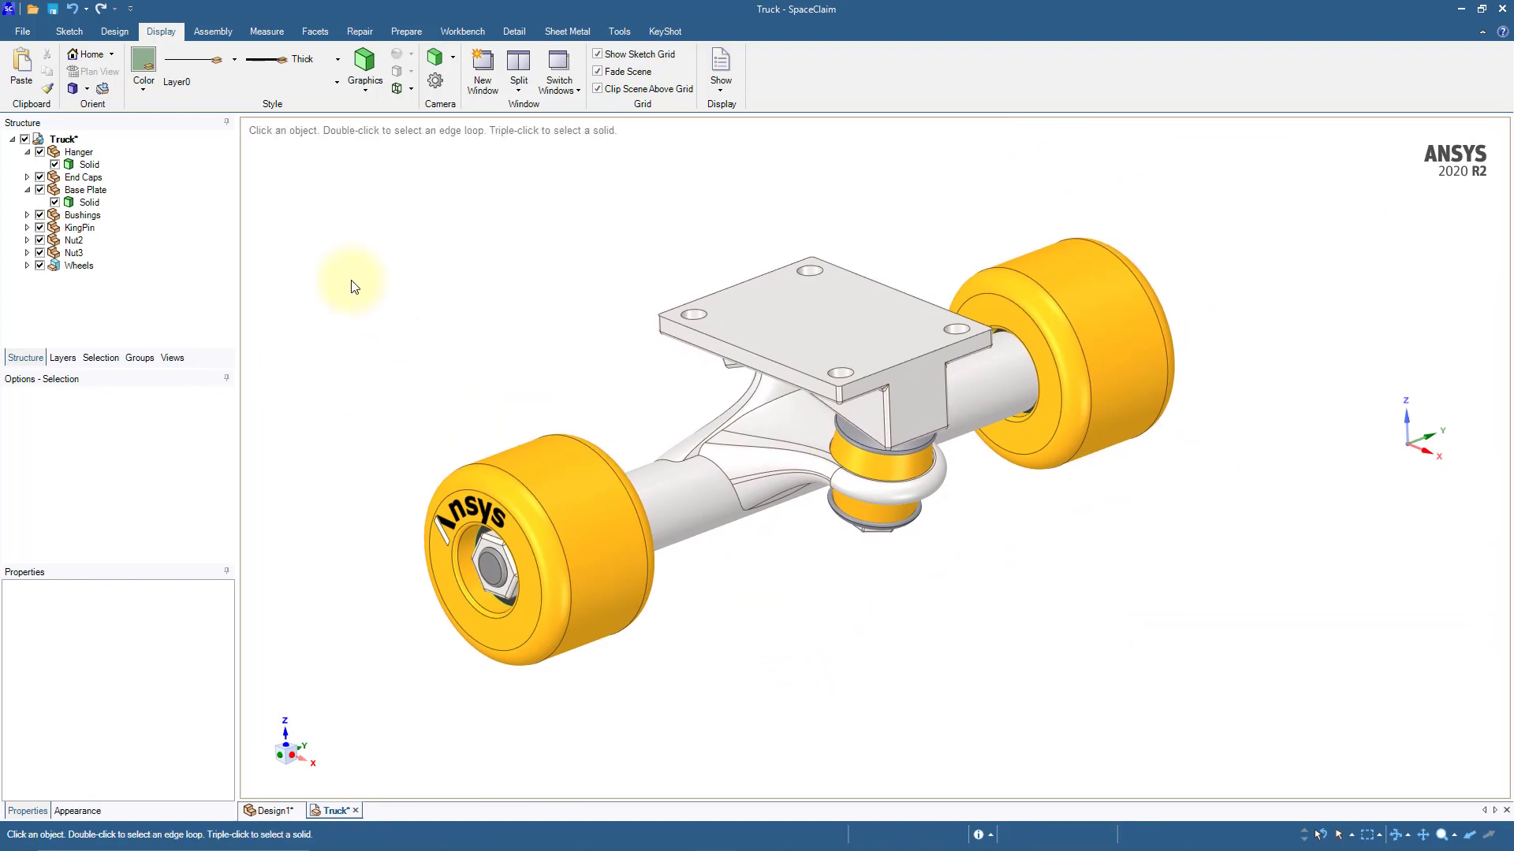
left_click(52, 10)
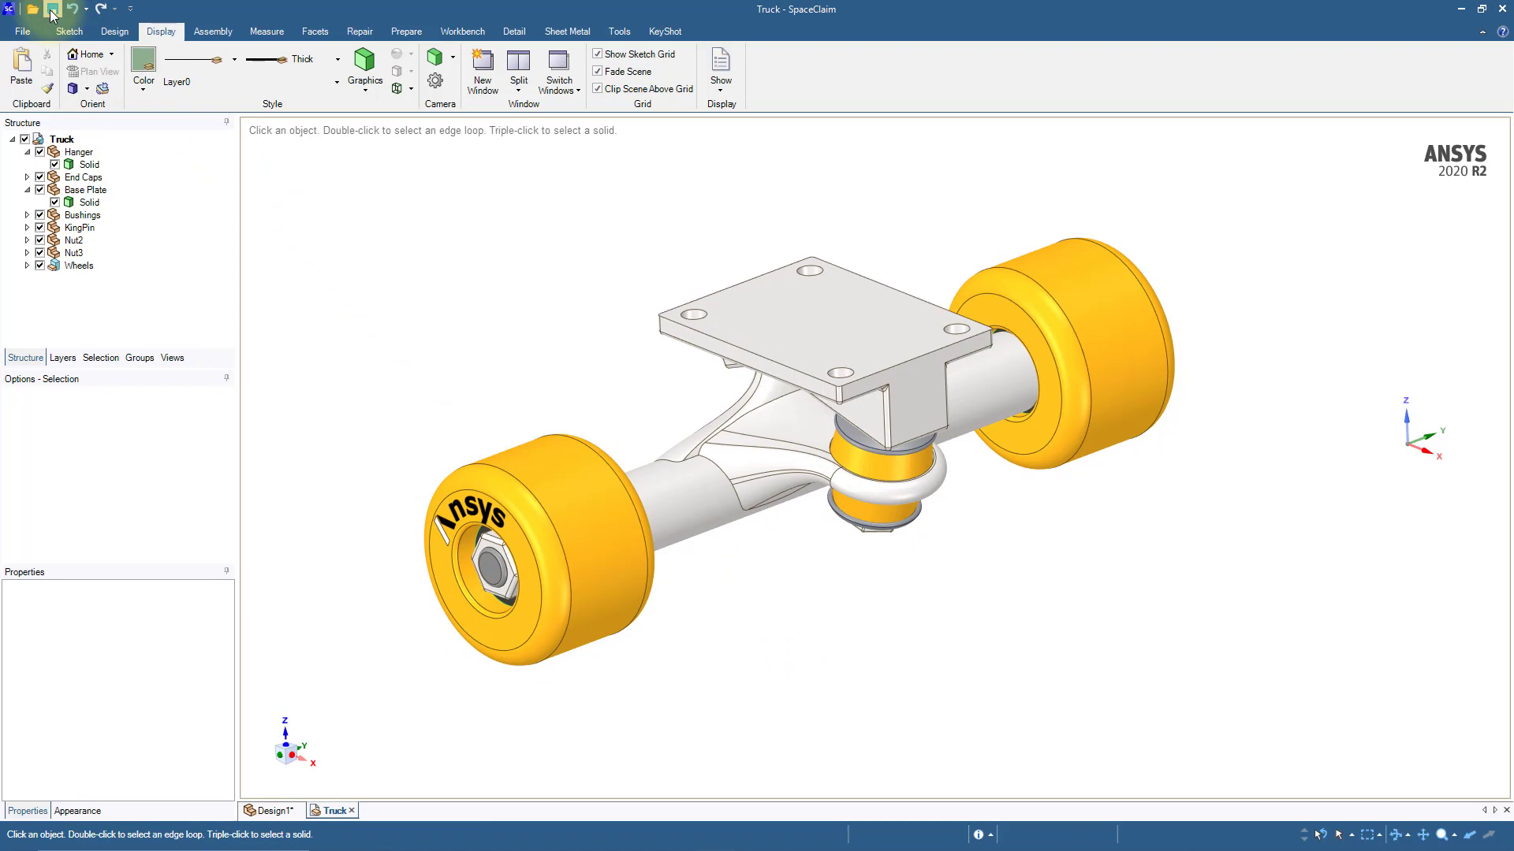
left_click(352, 812)
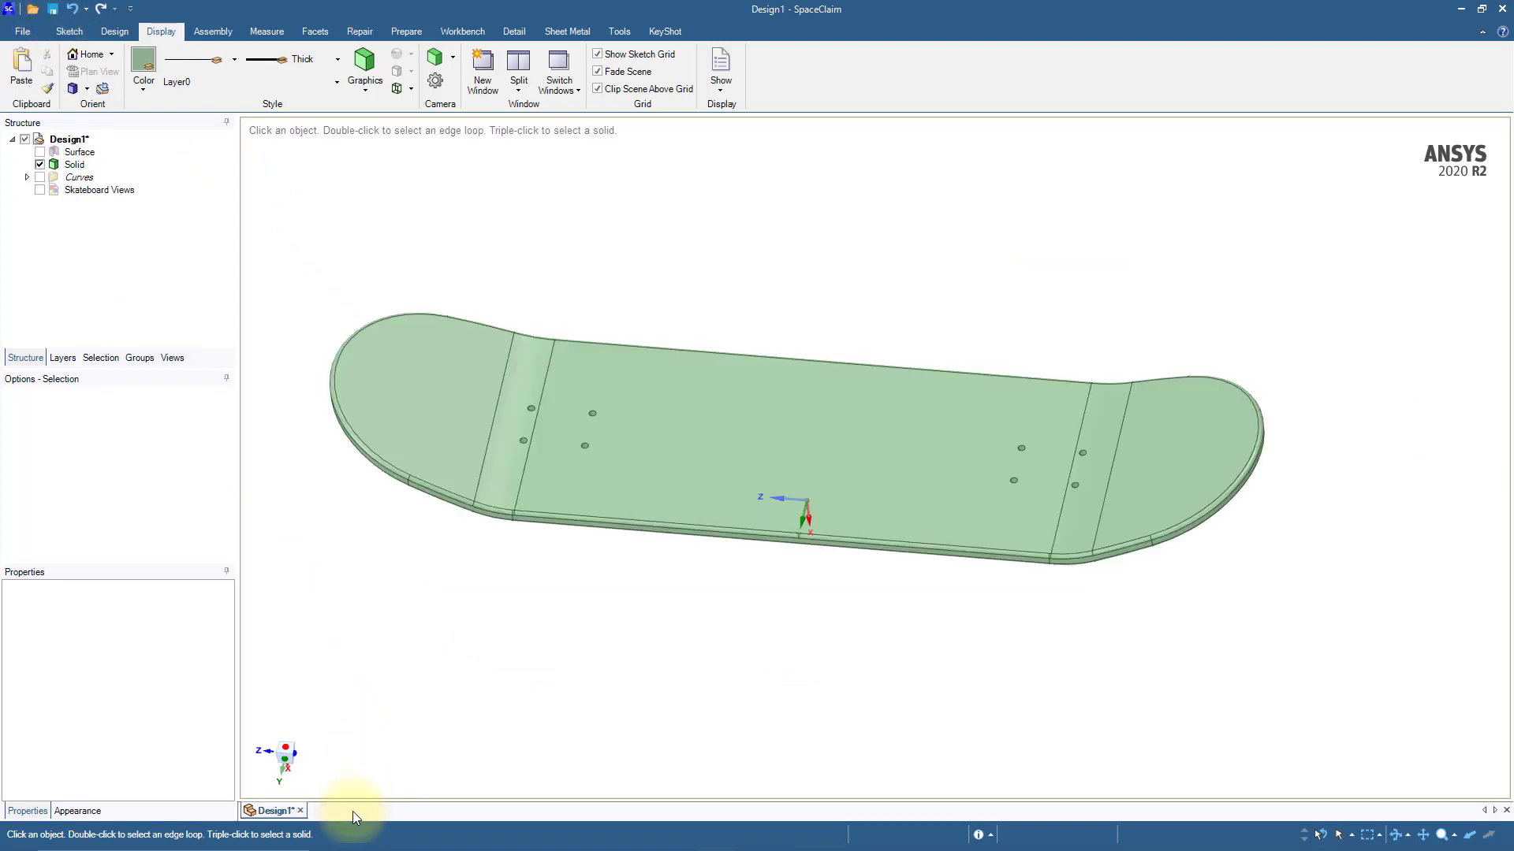
Step: Insert the file Truck.scdoc into Design1 as a component of the skateboard assembly
left_click(212, 31)
left_click(89, 82)
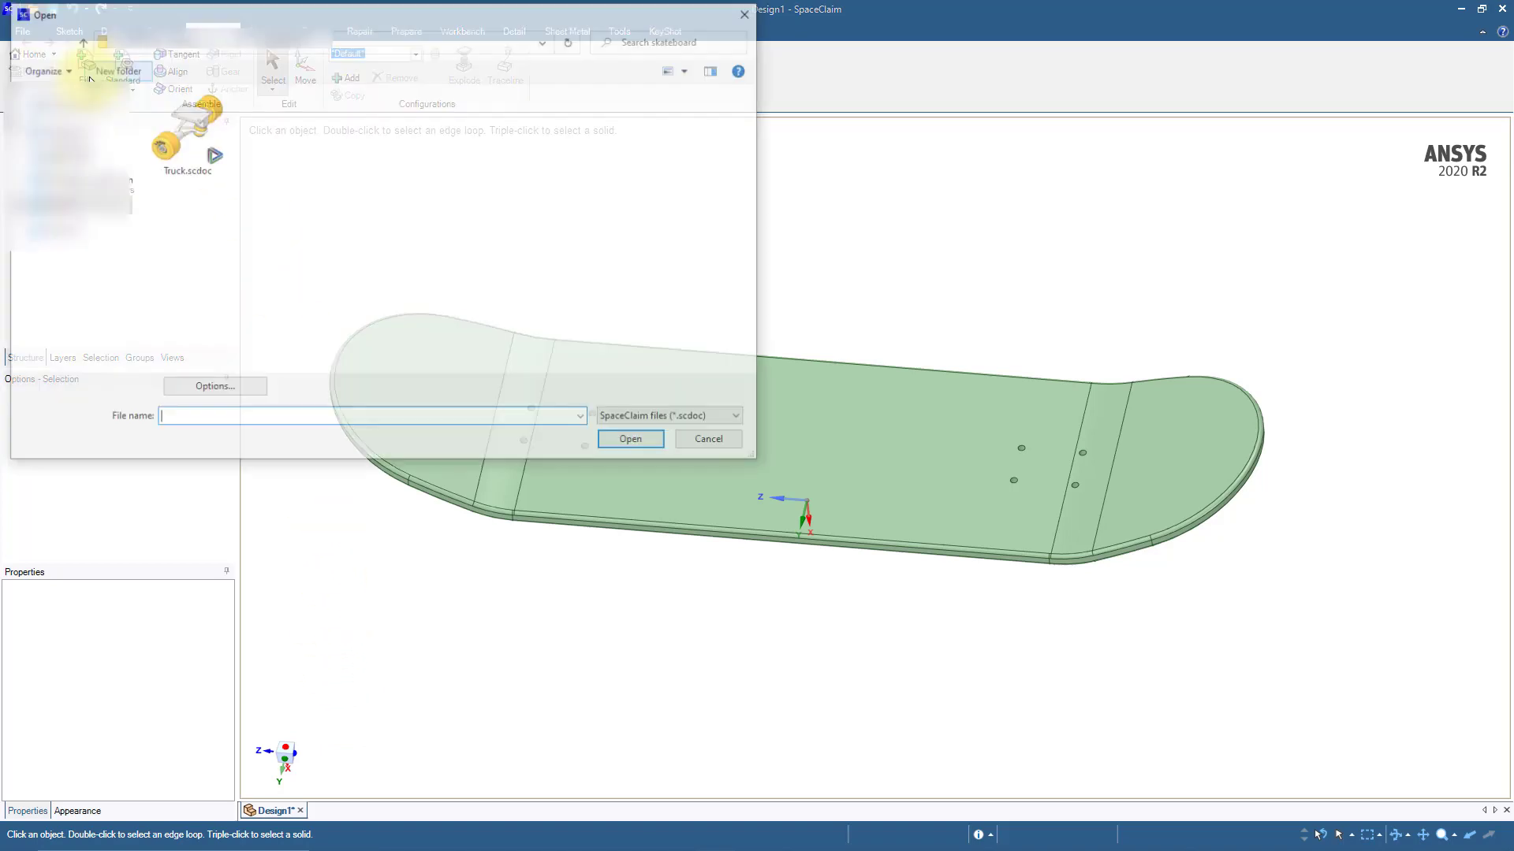
left_click(187, 149)
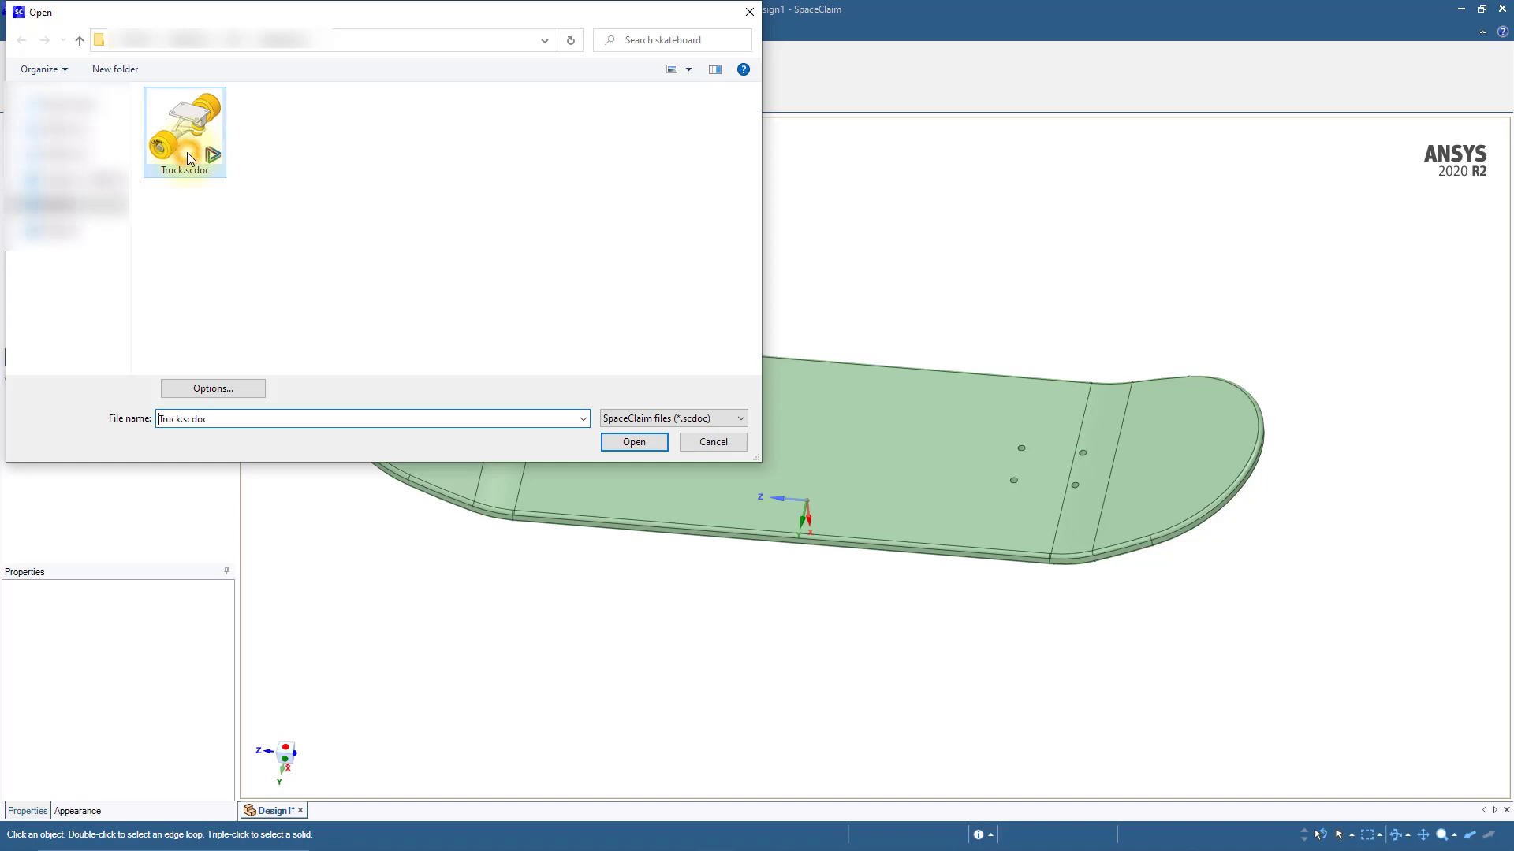
left_click(632, 442)
scroll(713, 593, "down", 3)
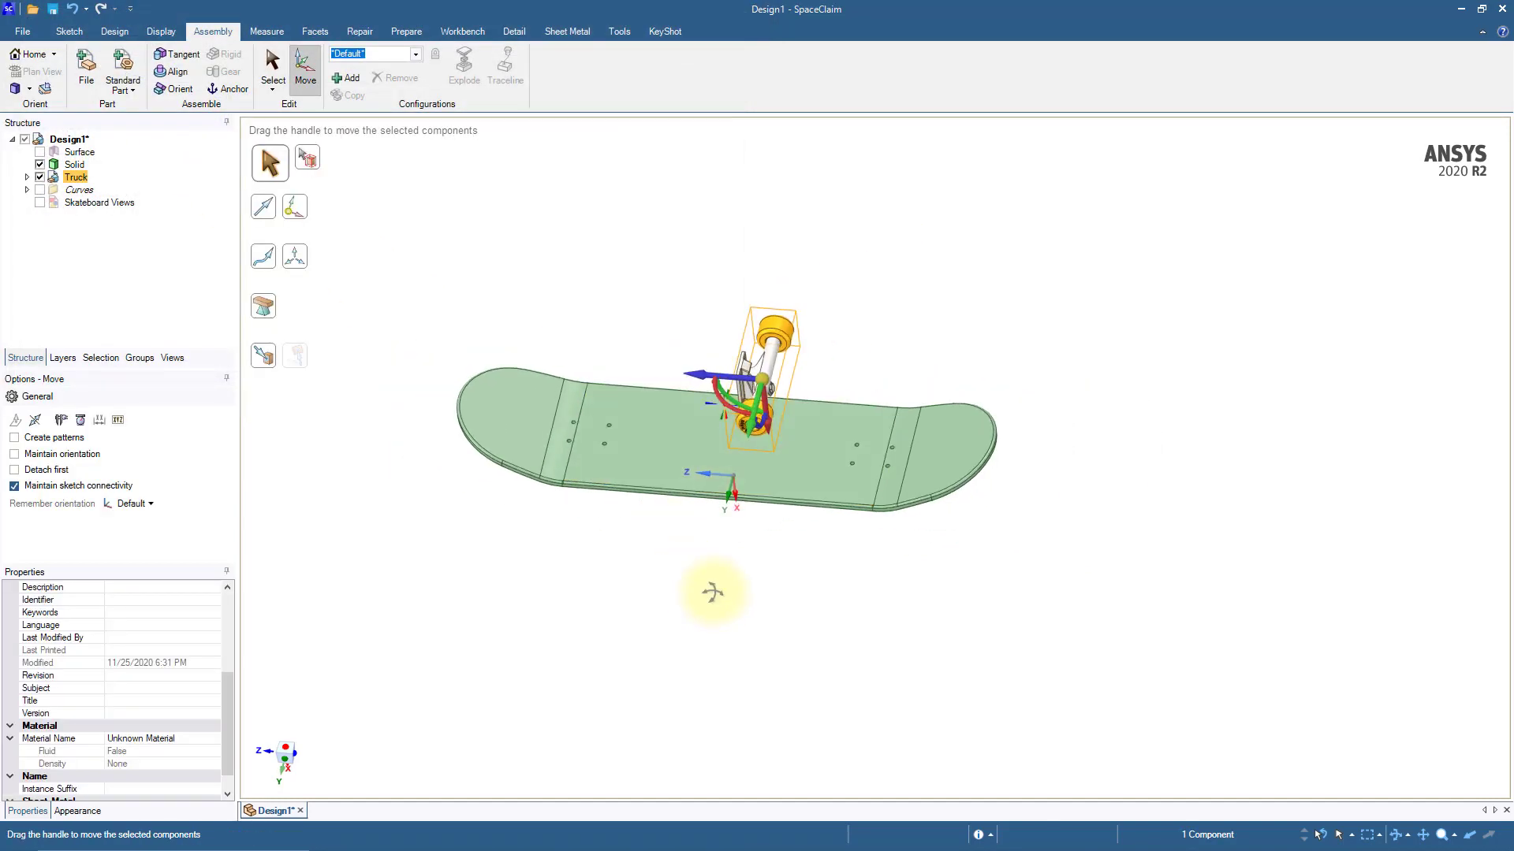
middle_click_drag(713, 593, 712, 544)
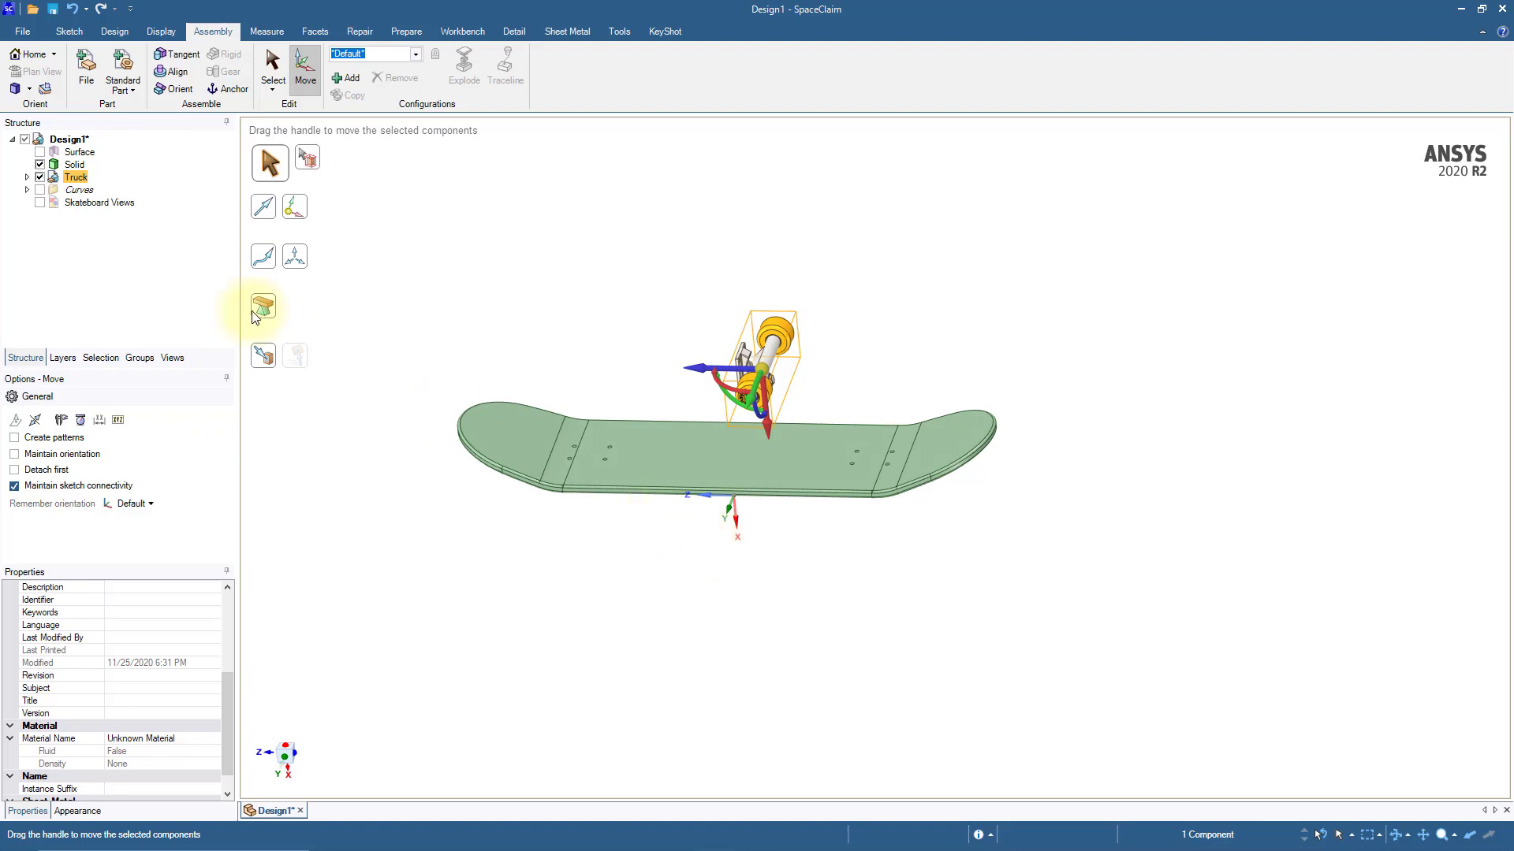
Step: Change the source of the inserted Truck component to an internal copy
right_click(77, 184)
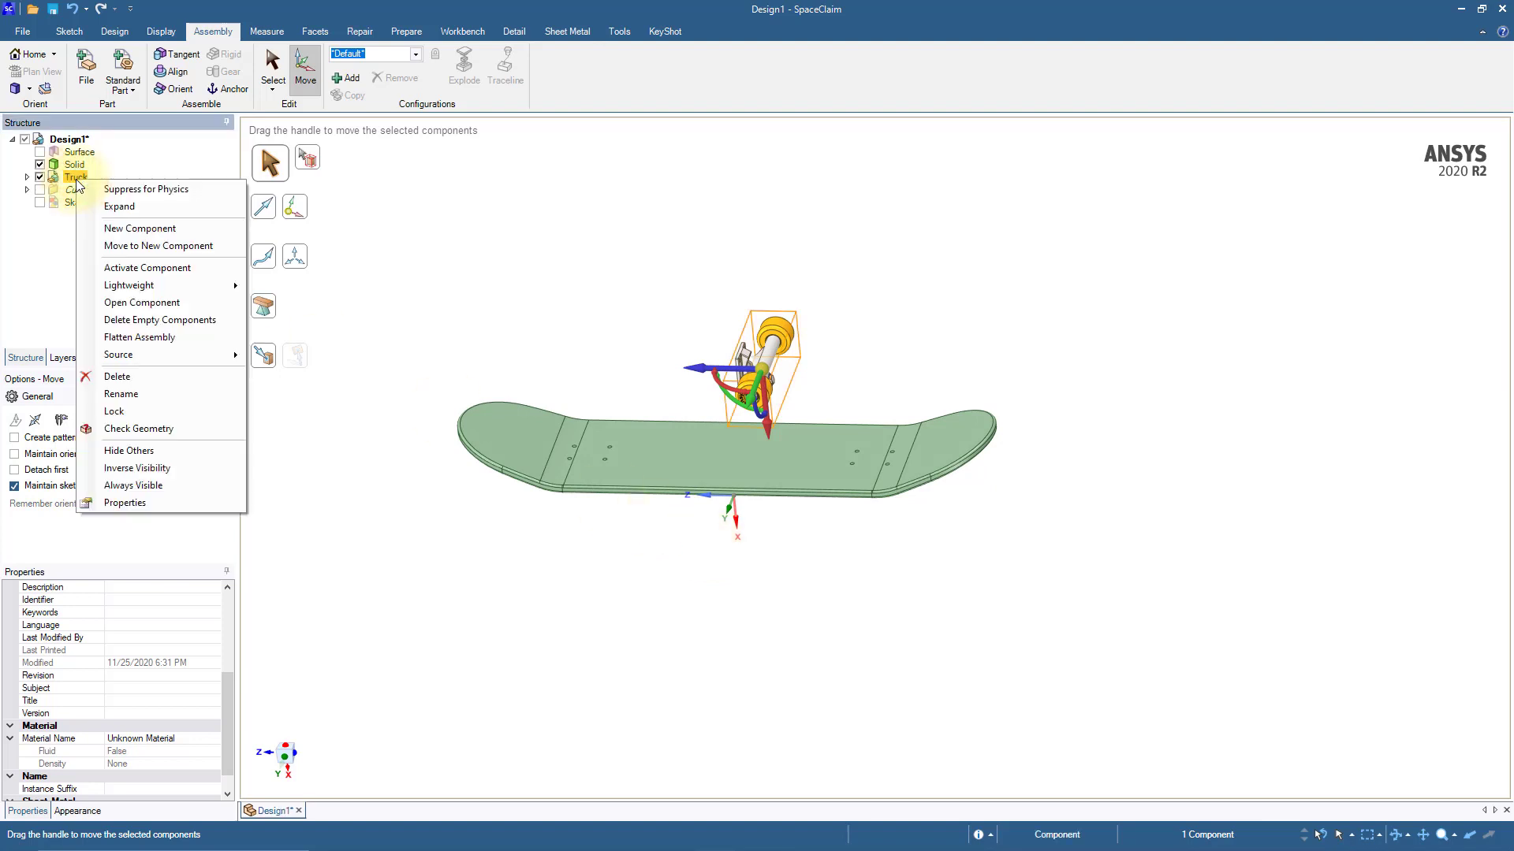
mouse_move(130, 354)
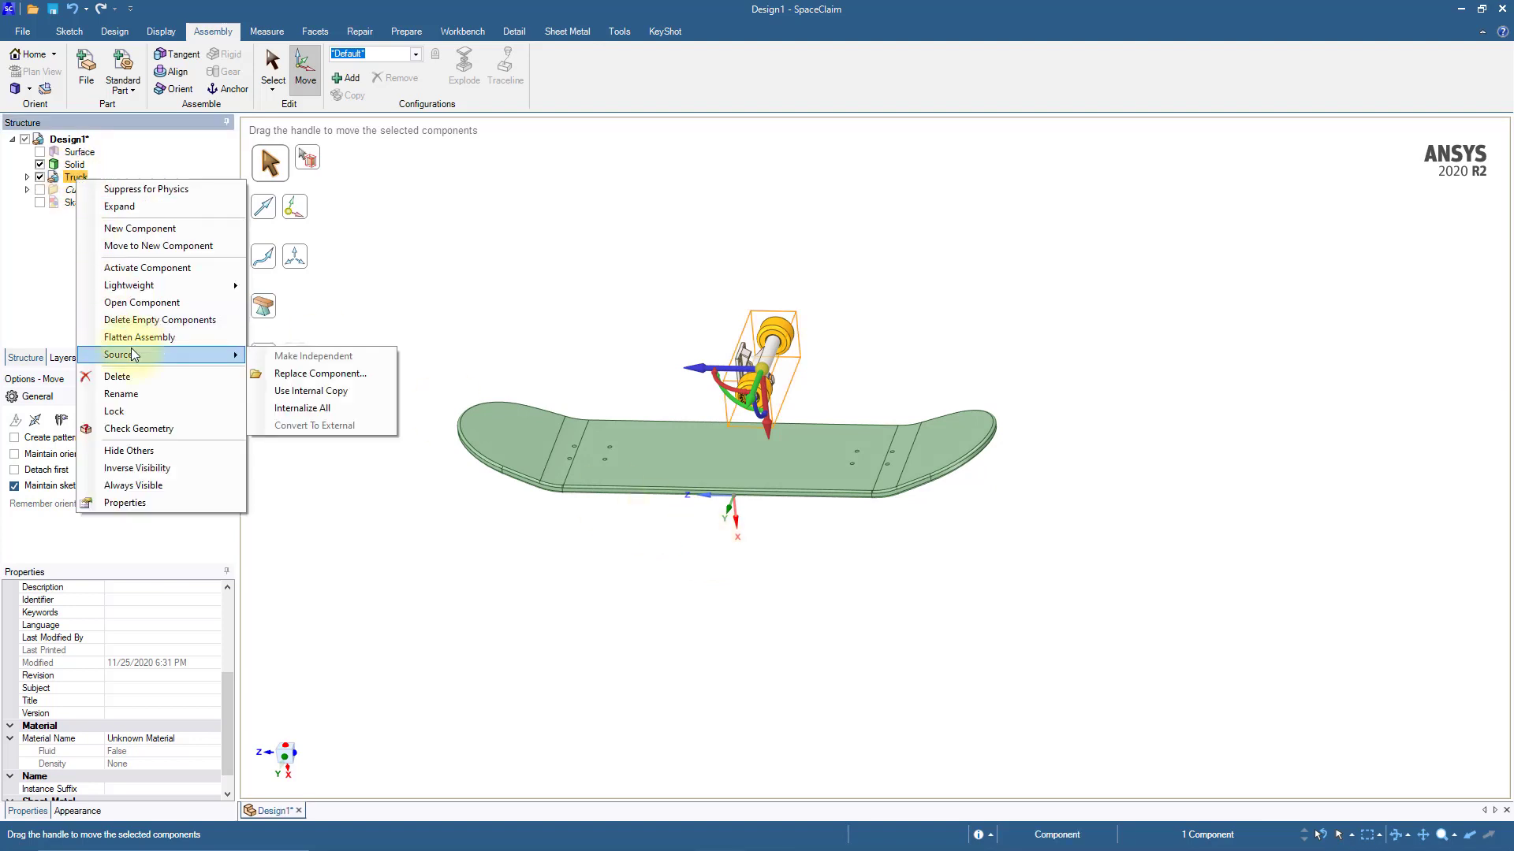
left_click(327, 392)
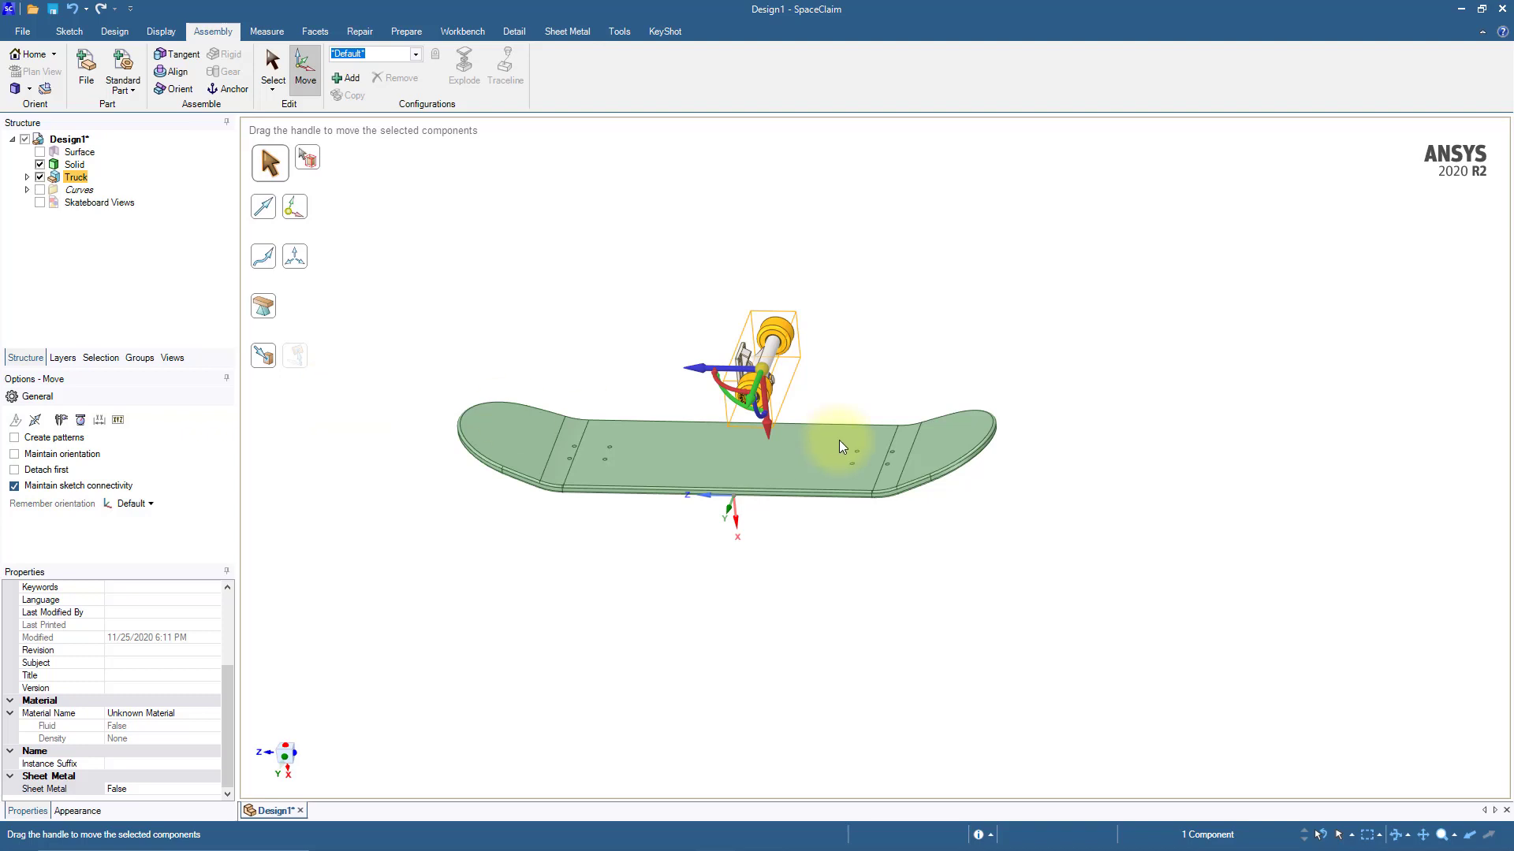
Step: Move the Truck component about 357 mm along the X axis to below the skateboard deck, and clear the selection
left_click_drag(765, 432, 773, 641)
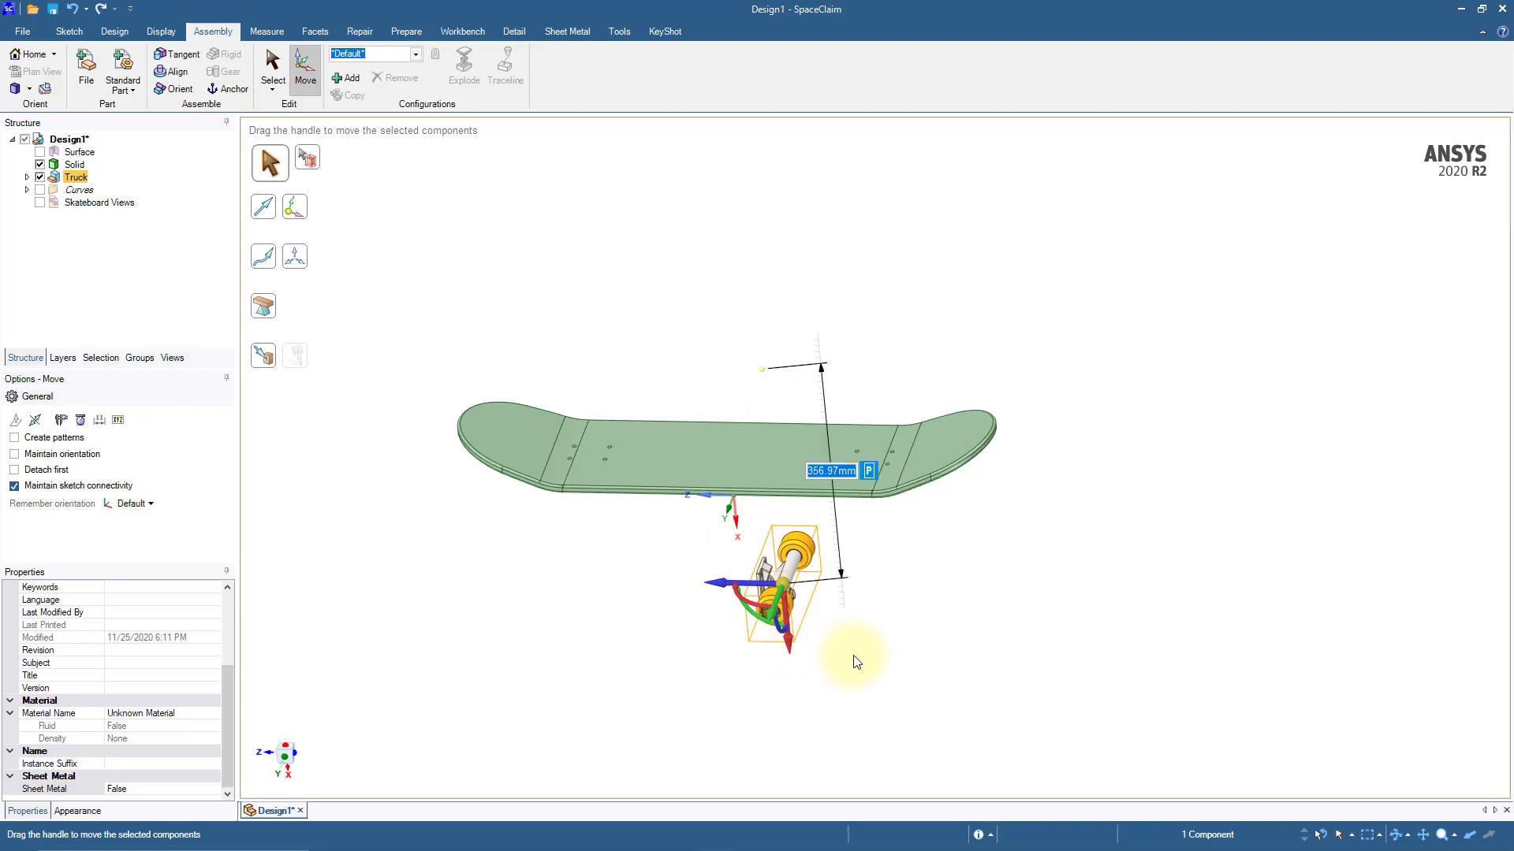
middle_click_drag(854, 654, 882, 637)
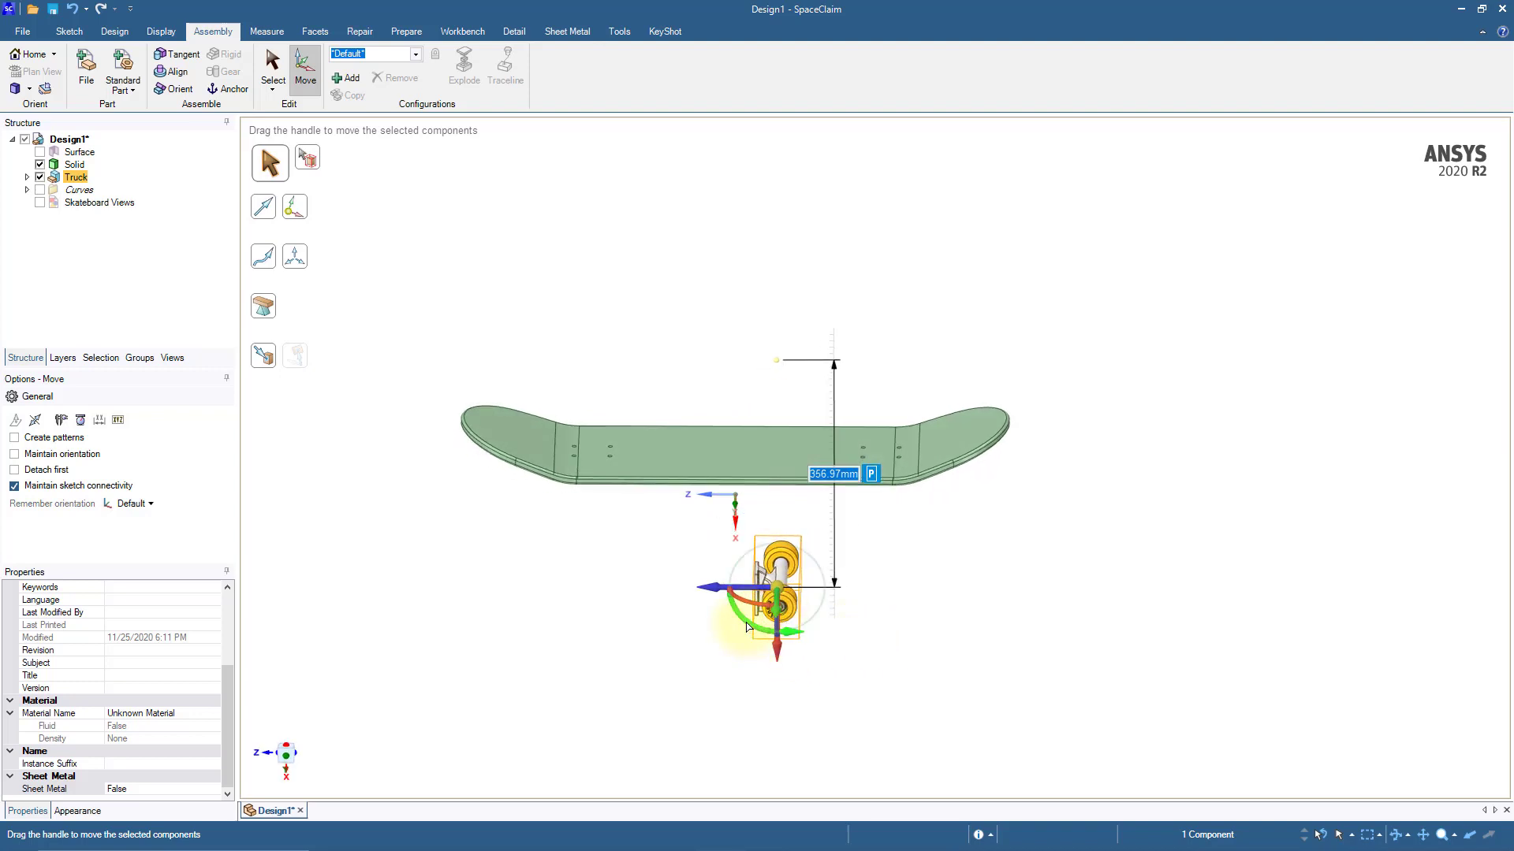
left_click(745, 622)
left_click(741, 669)
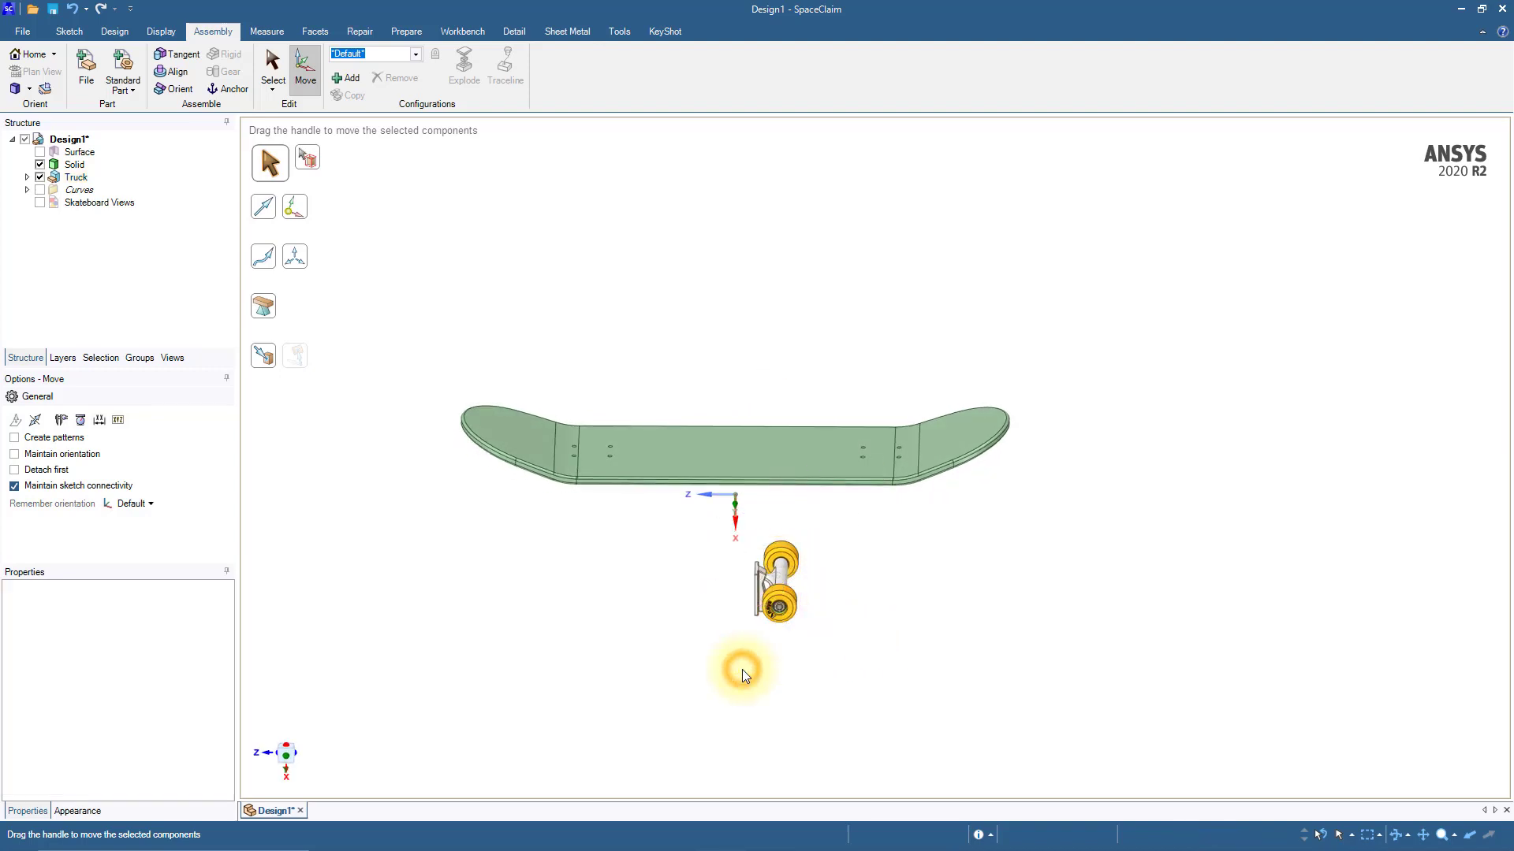
middle_click_drag(743, 672, 597, 499)
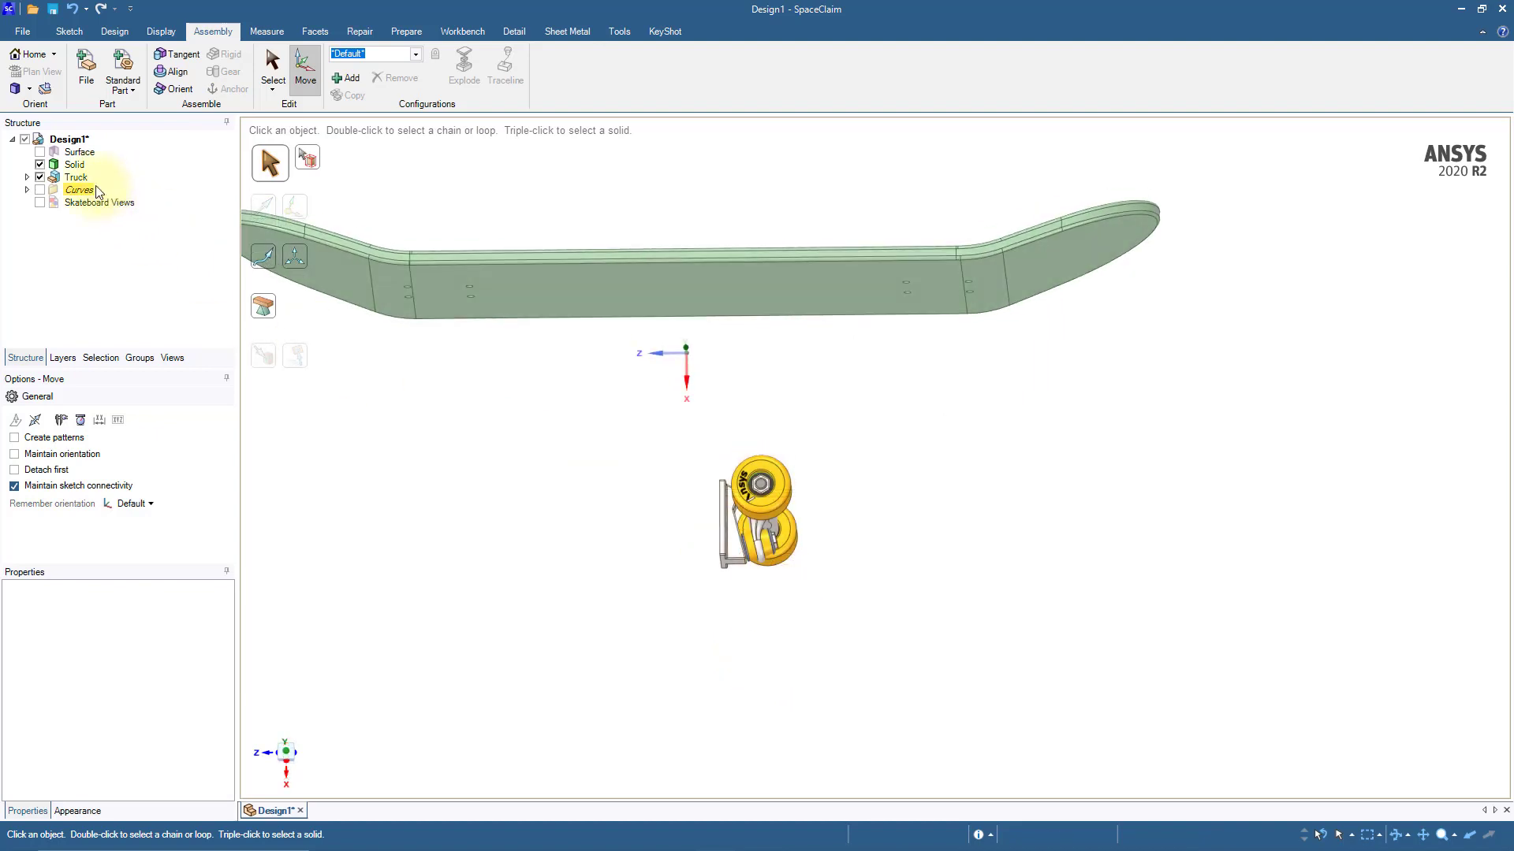
Step: Rotate the Truck component by -90° about the Y axis so its base plate faces up toward the deck
left_click(76, 177)
middle_click_drag(488, 589, 495, 584)
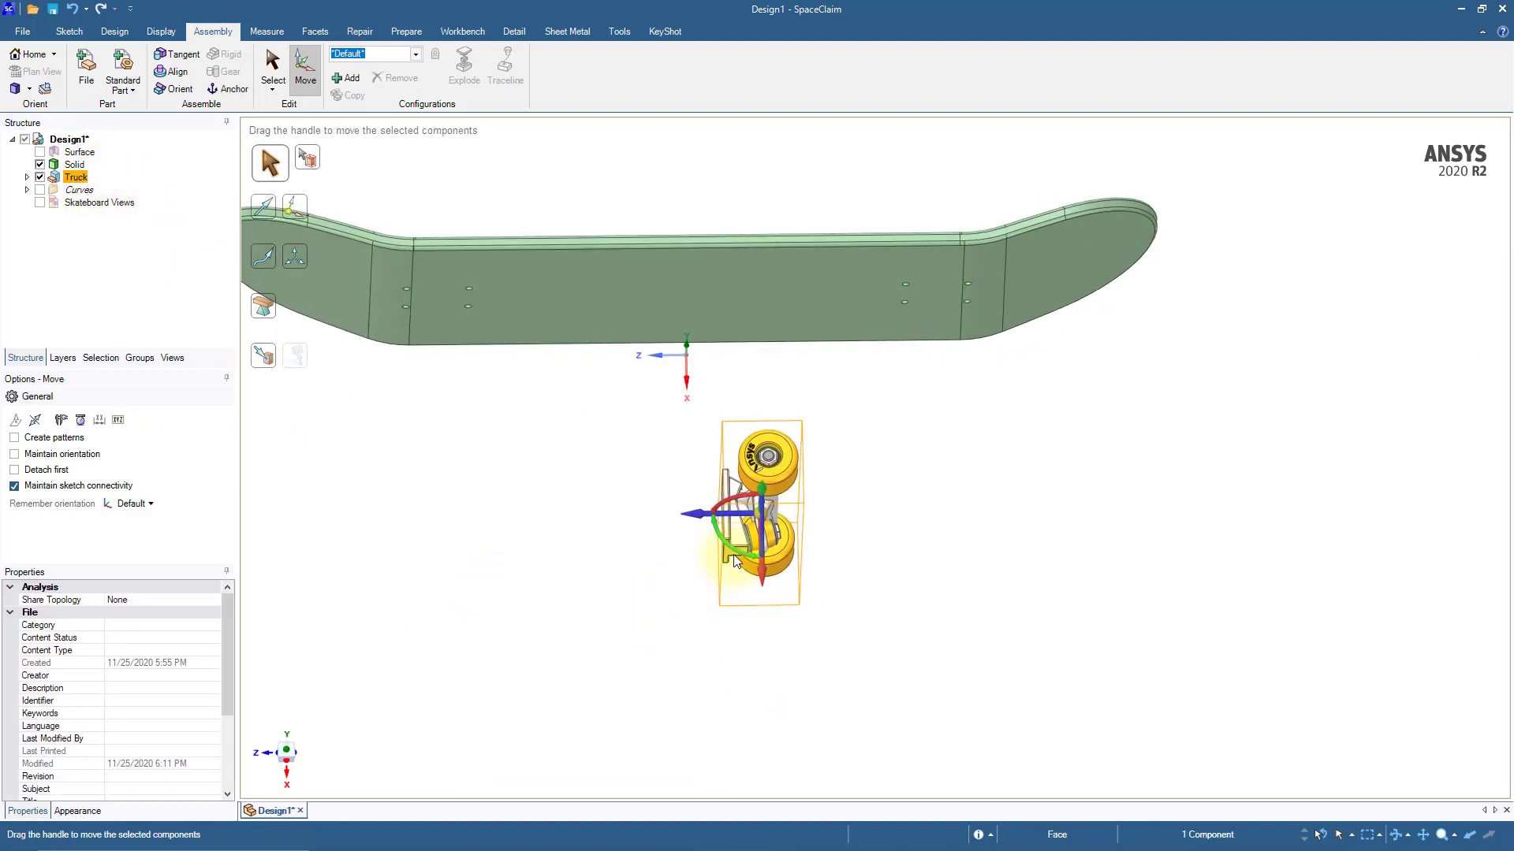
left_click_drag(737, 552, 715, 534)
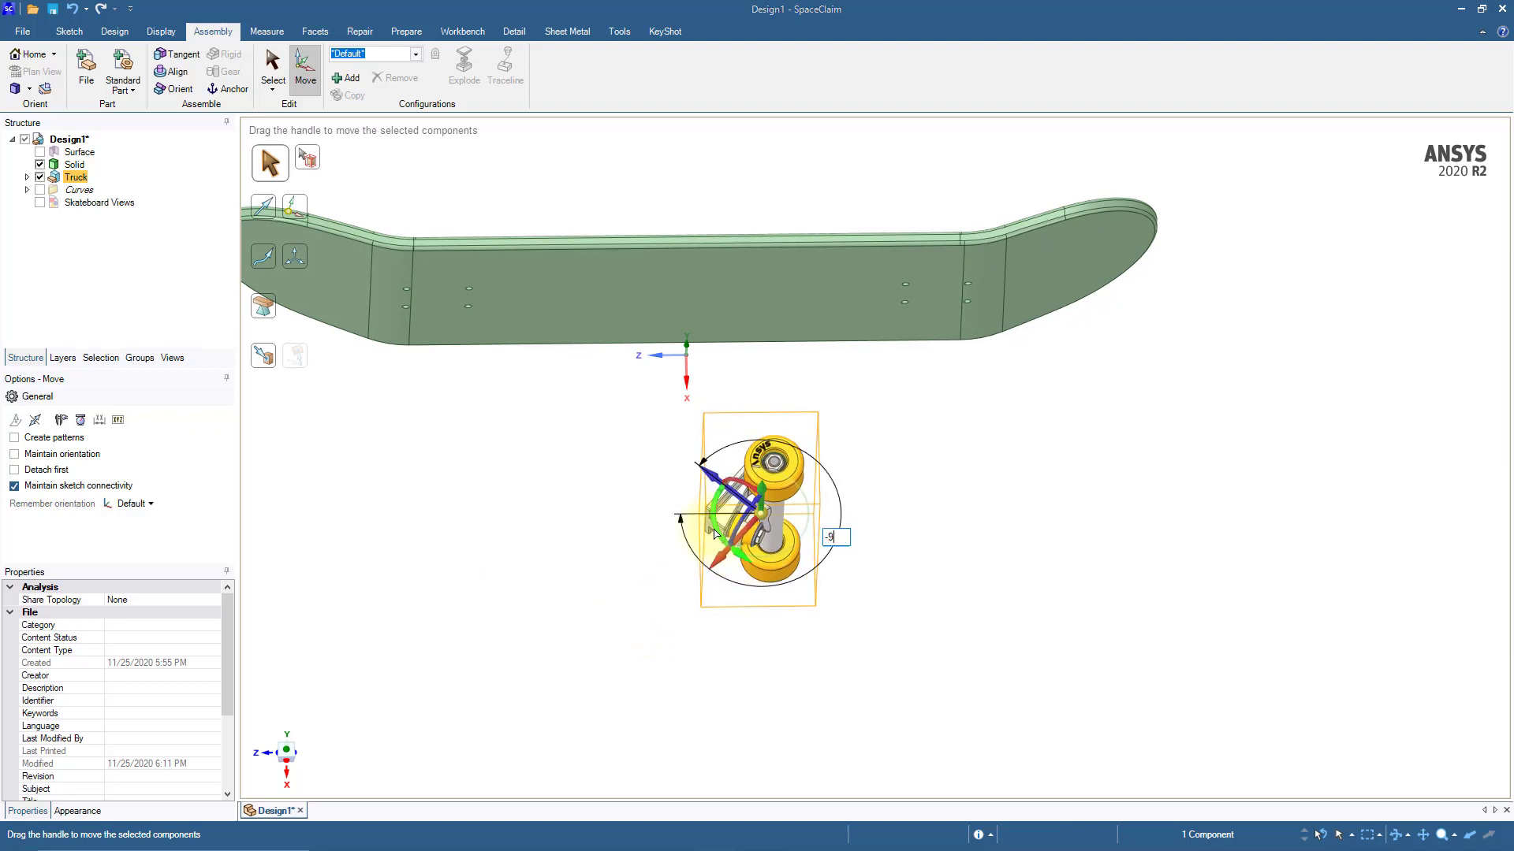
left_click_drag(715, 533, 714, 505)
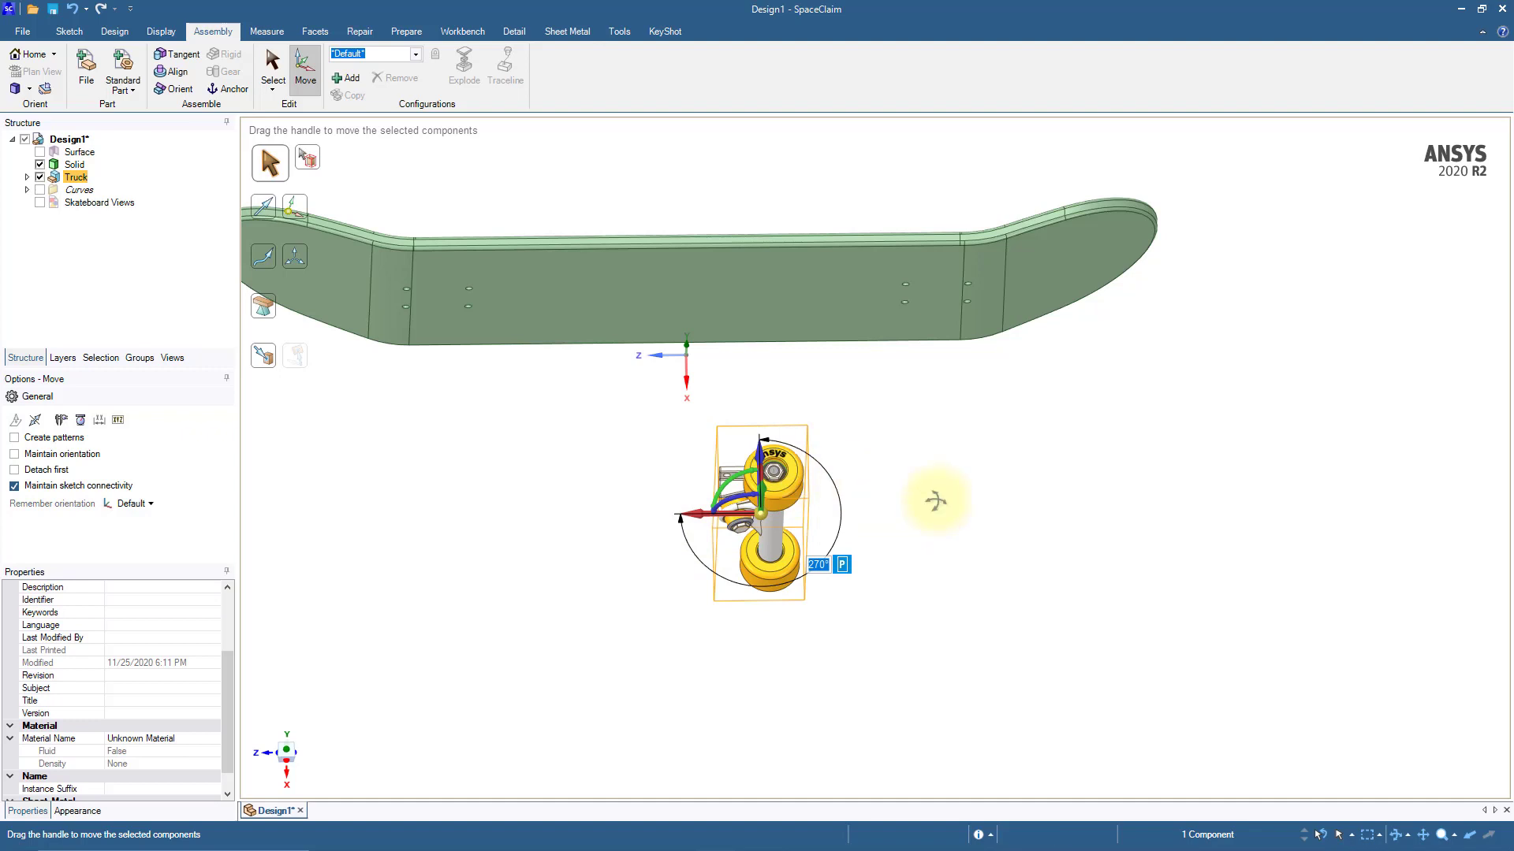
Step: Rotate the Truck component 180° about its vertical axis and clear the selection
middle_click_drag(936, 499, 987, 605)
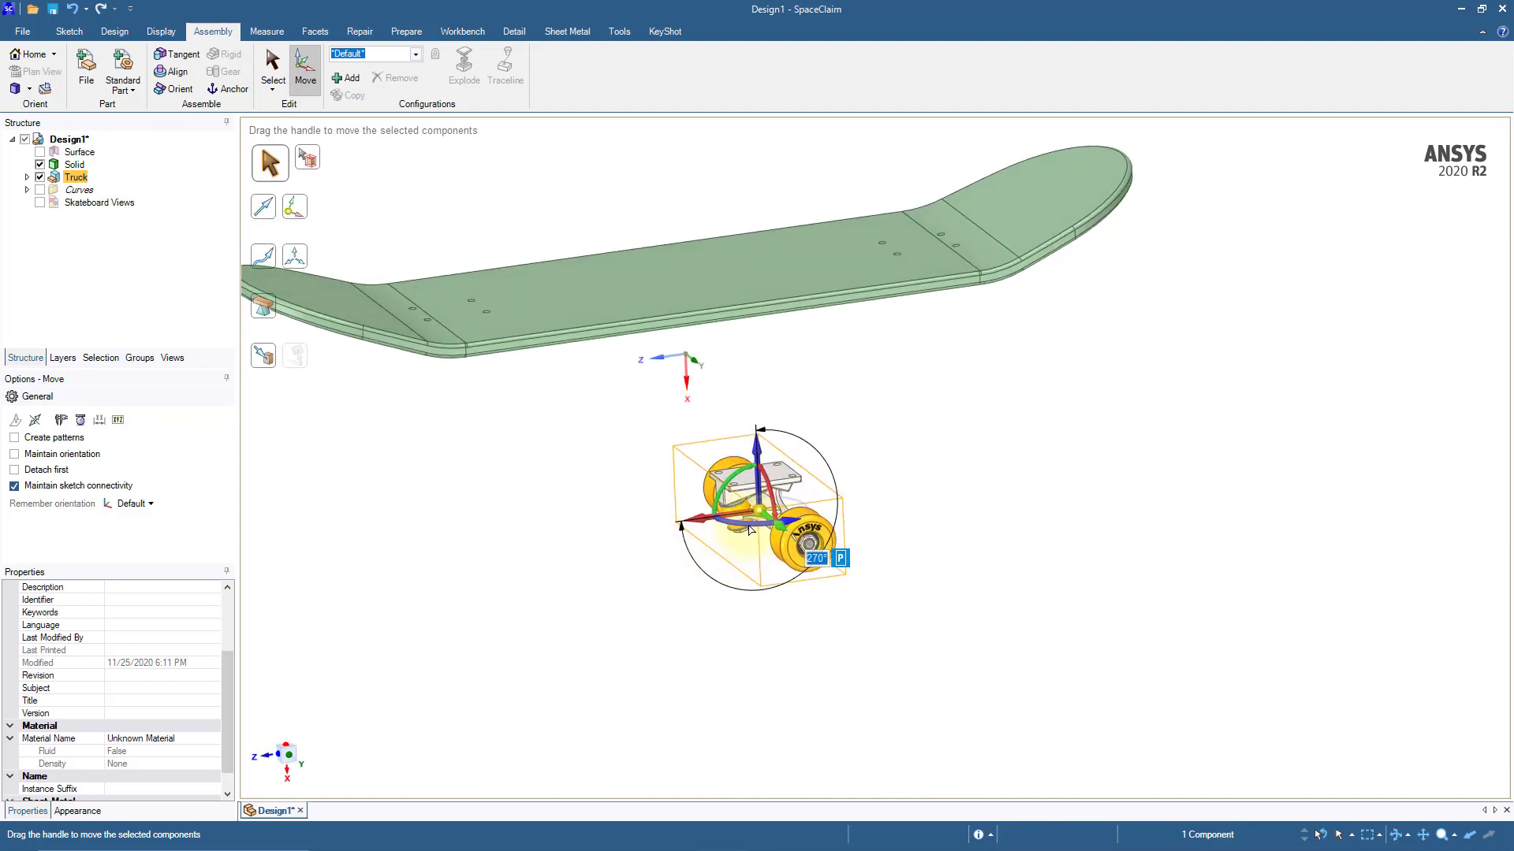
left_click_drag(761, 530, 961, 437)
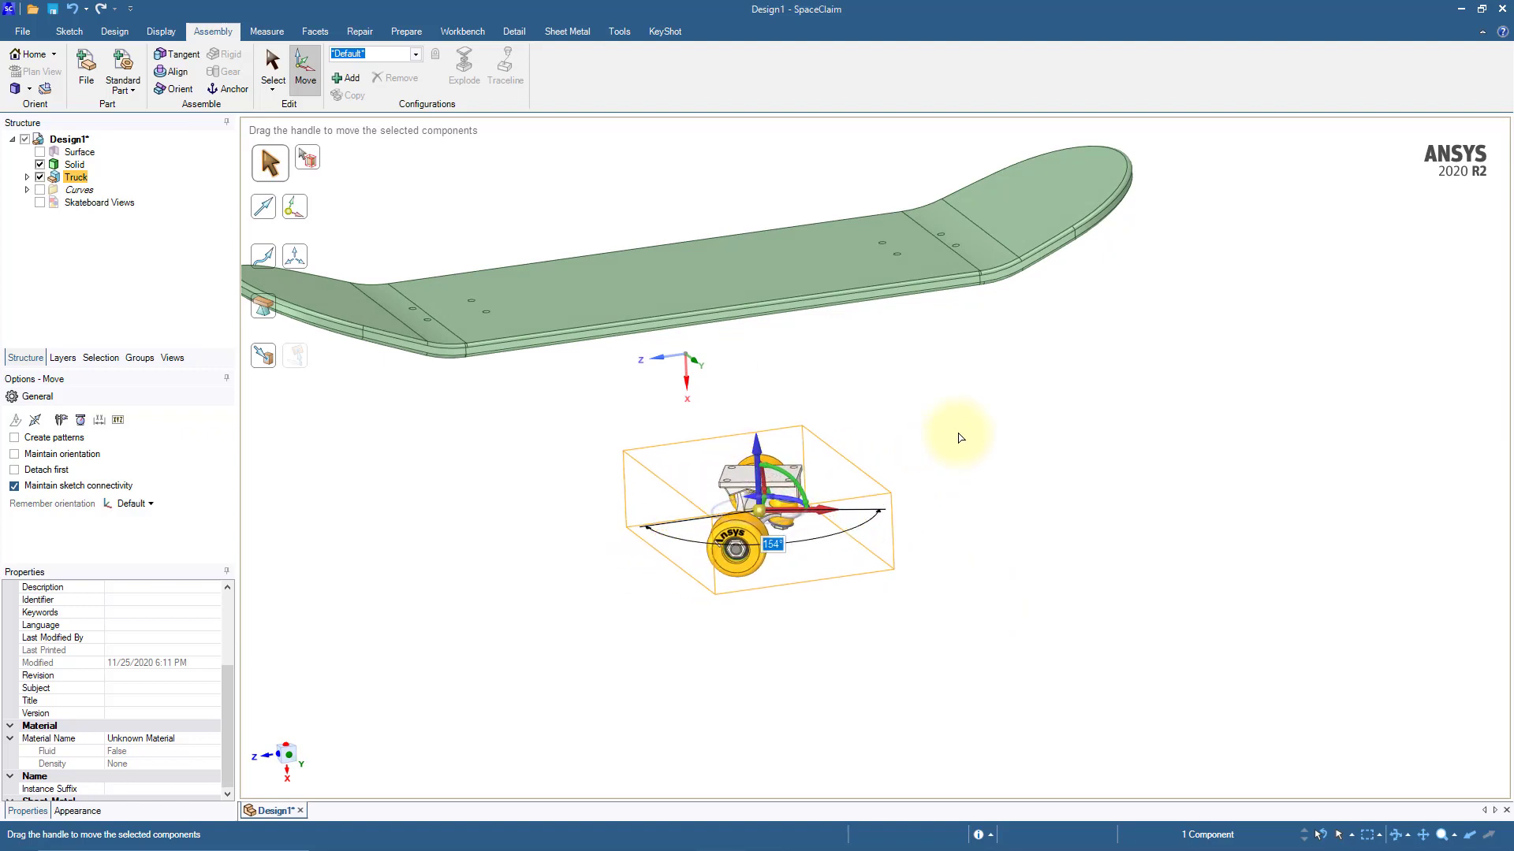
type("180")
key("Return")
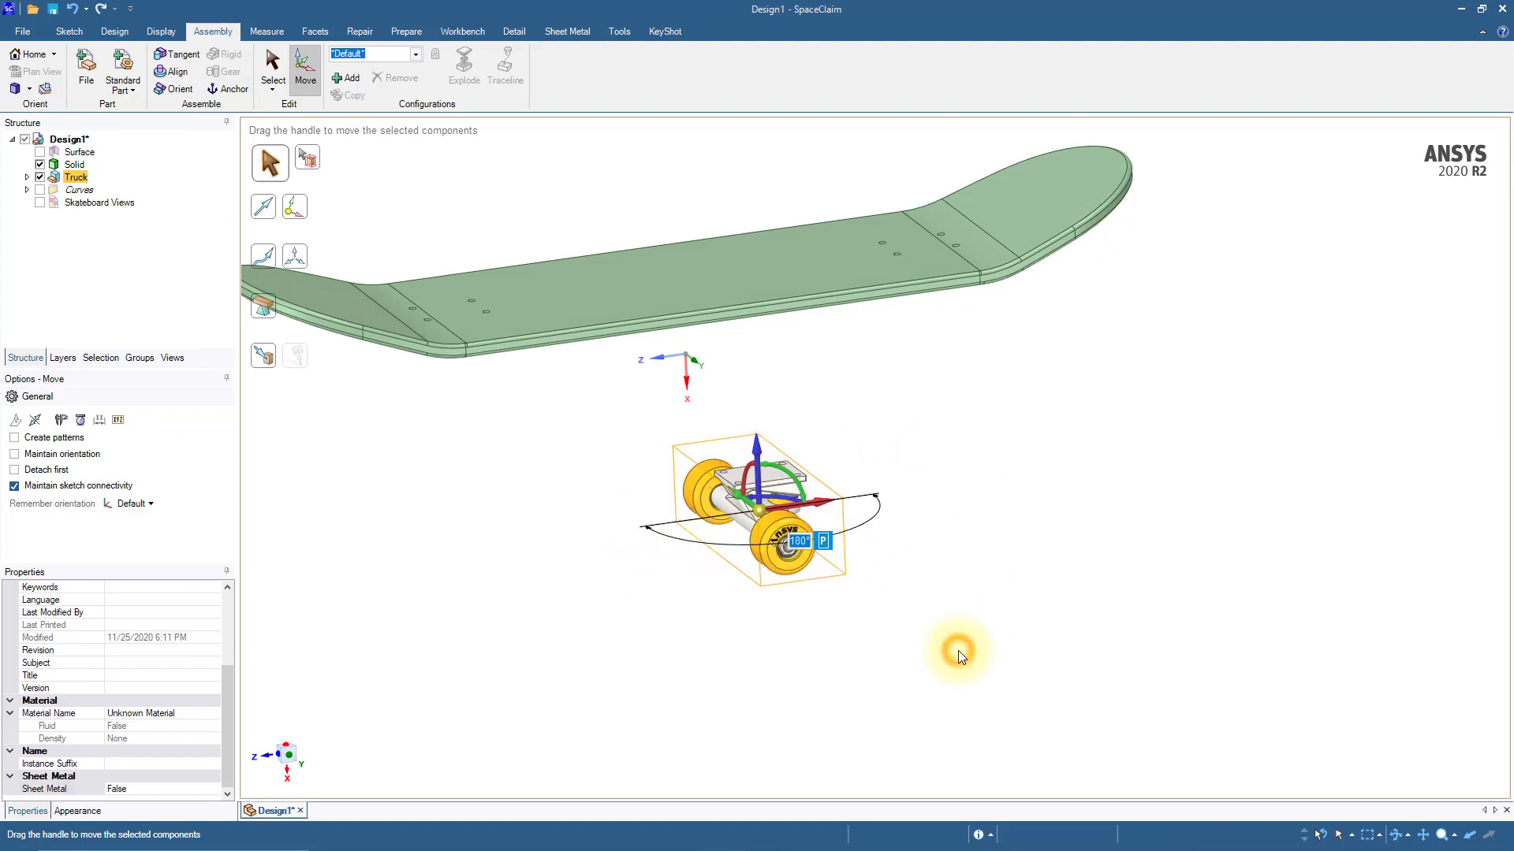
left_click(957, 650)
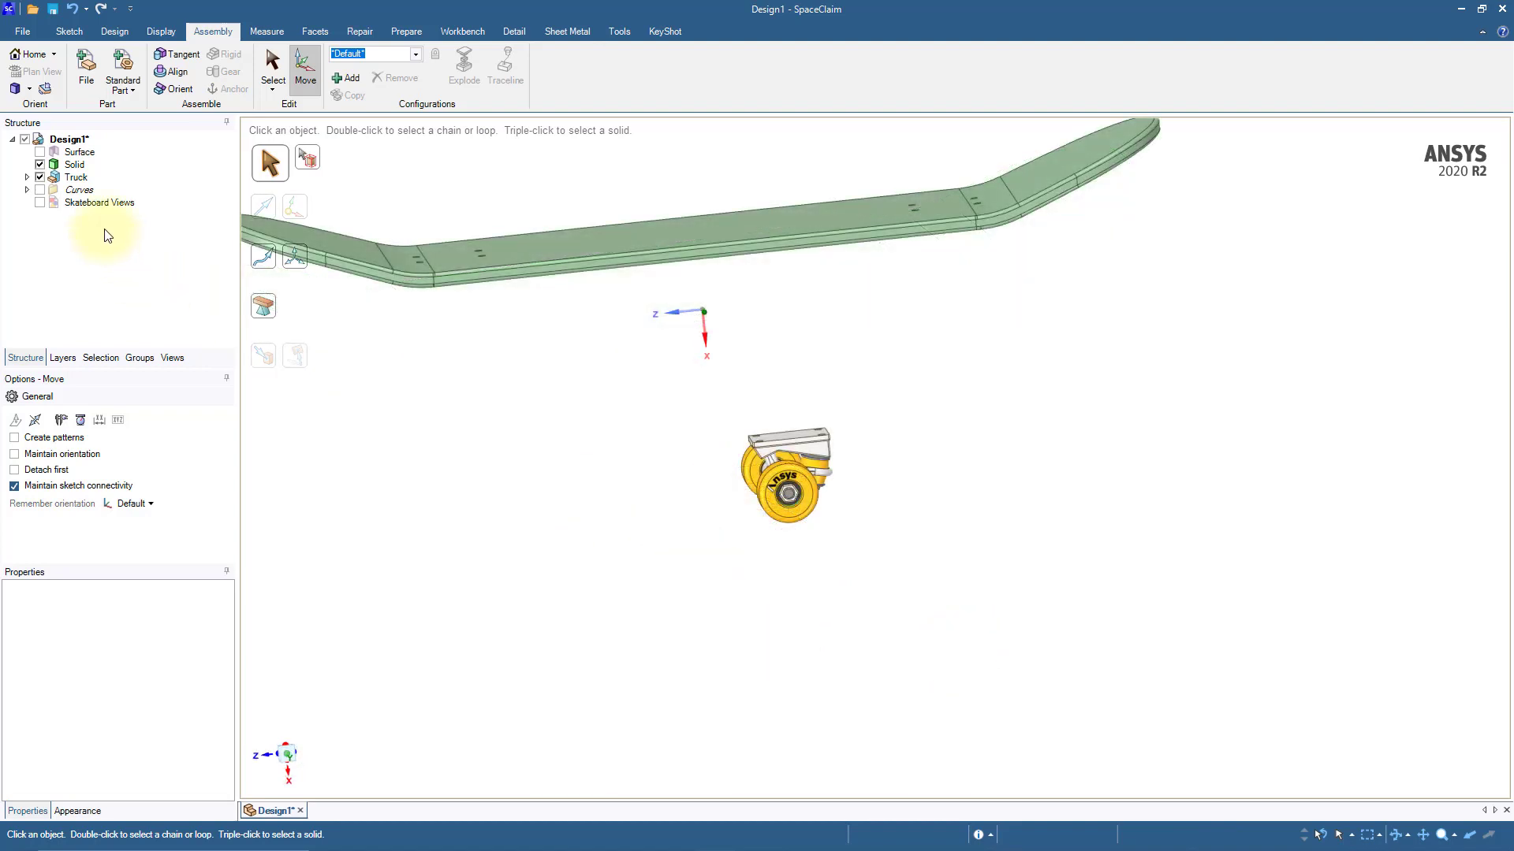
Step: Copy the Truck component about 223 mm along the deck's length to make a second truck, and clear the selection
left_click(75, 177)
key("ctrl")
left_click_drag(865, 471, 1129, 439, "ctrl")
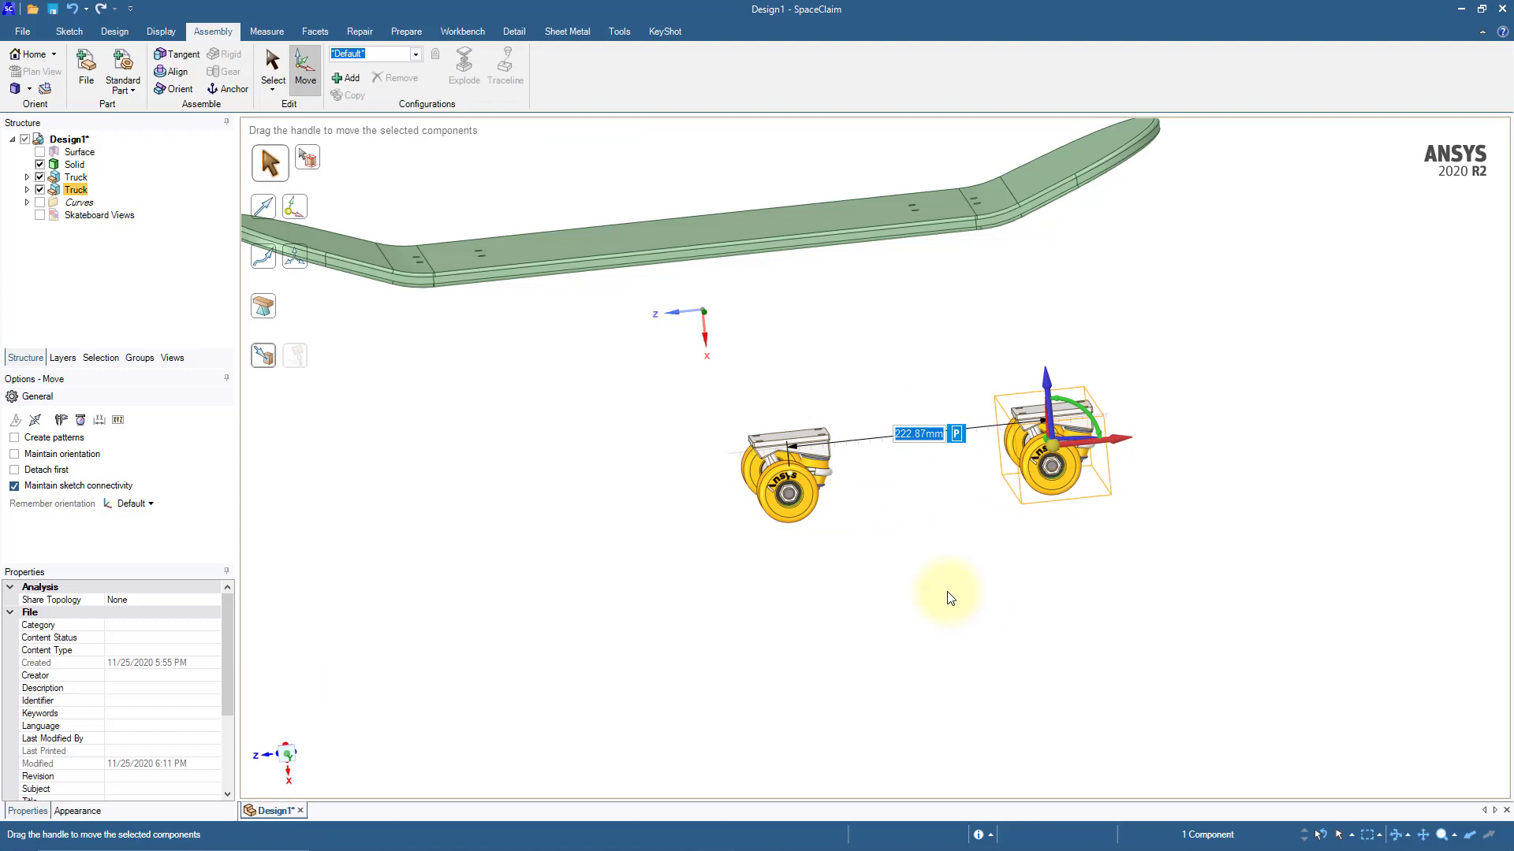
left_click(922, 601)
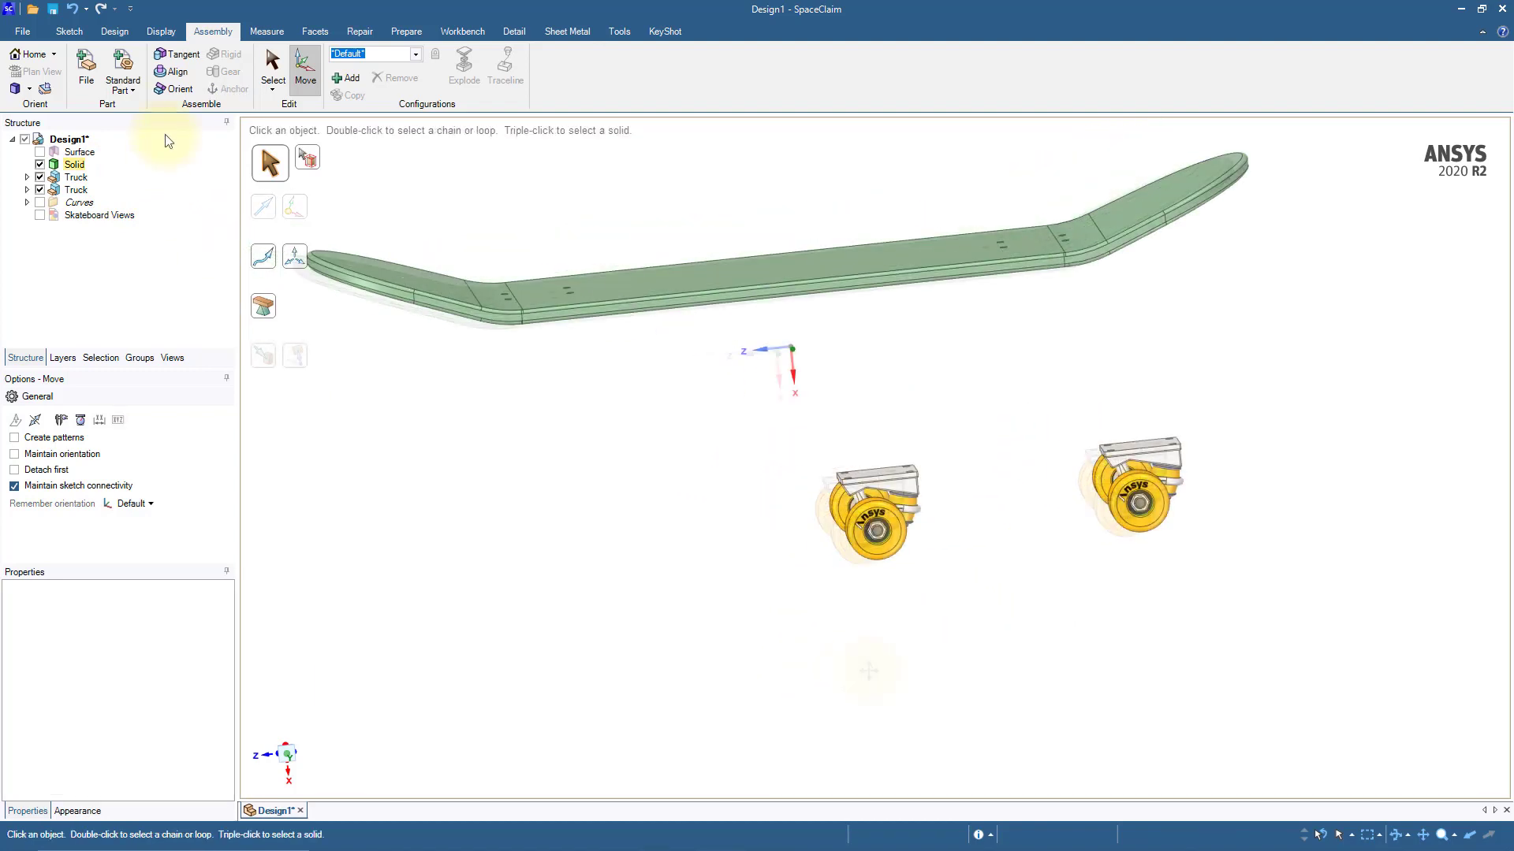
Step: Align the top face of the first truck's base plate with the flat underside of the deck
left_click(183, 72)
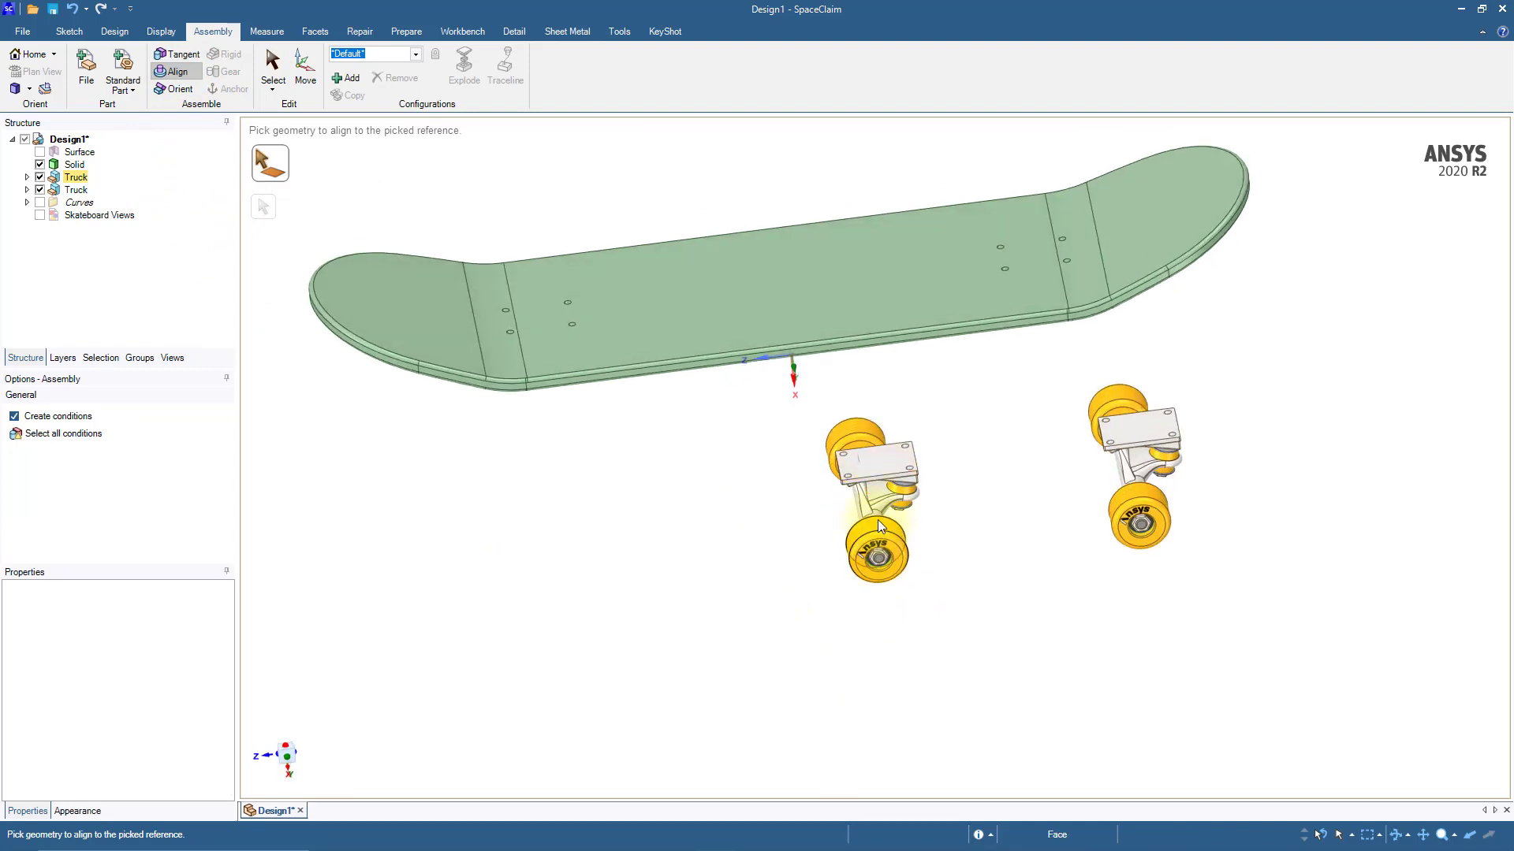
left_click(874, 475)
middle_click_drag(637, 489, 581, 381)
left_click(563, 349)
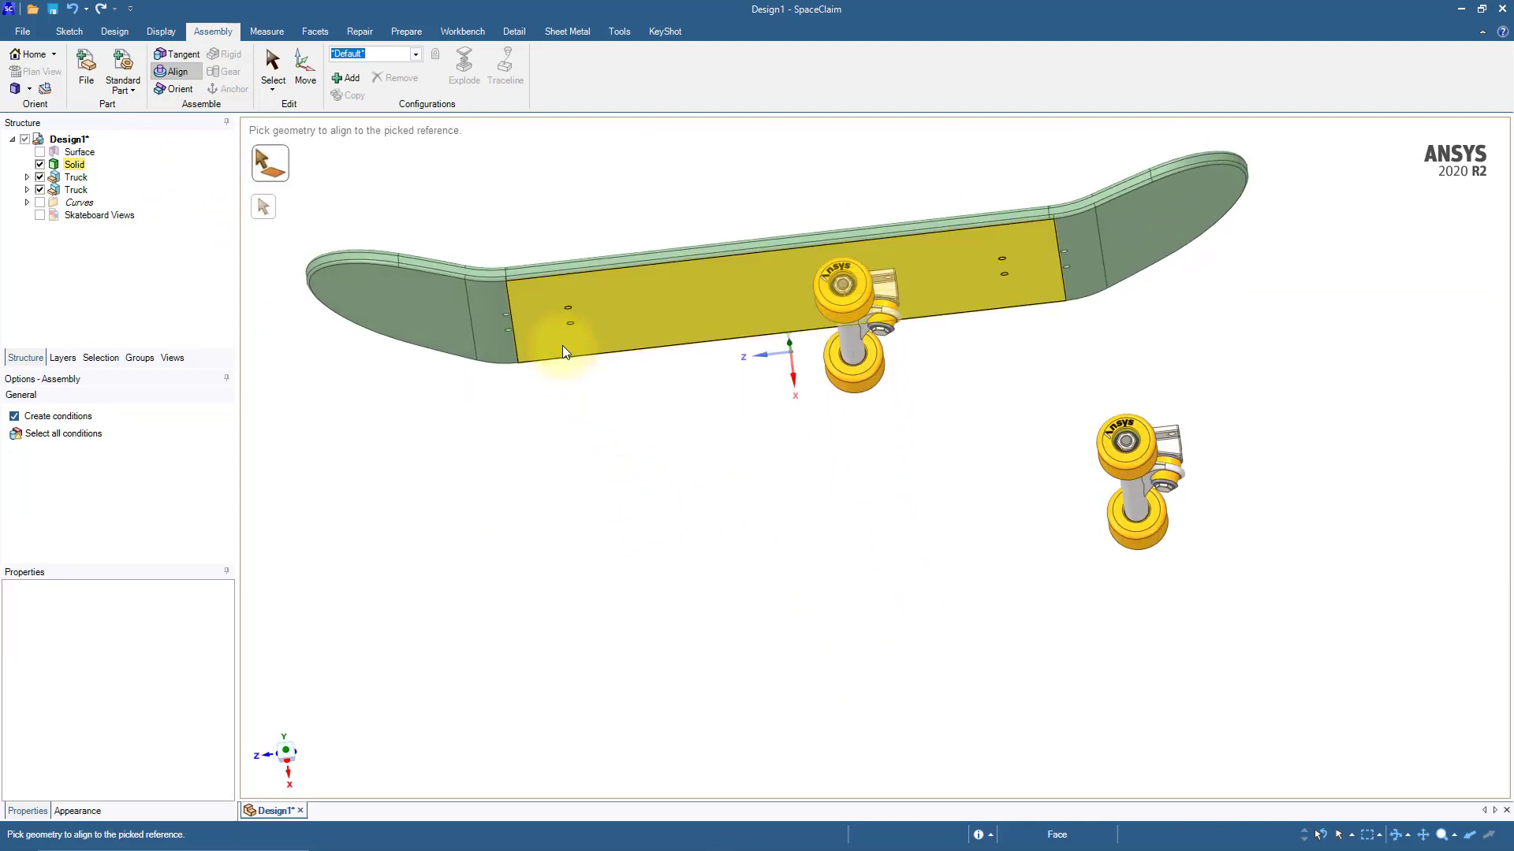
Step: Align one inner mounting hole of the first truck's base plate with the matching inner hole in the deck
middle_click_drag(868, 531, 1115, 641)
scroll(990, 500, "up", 3)
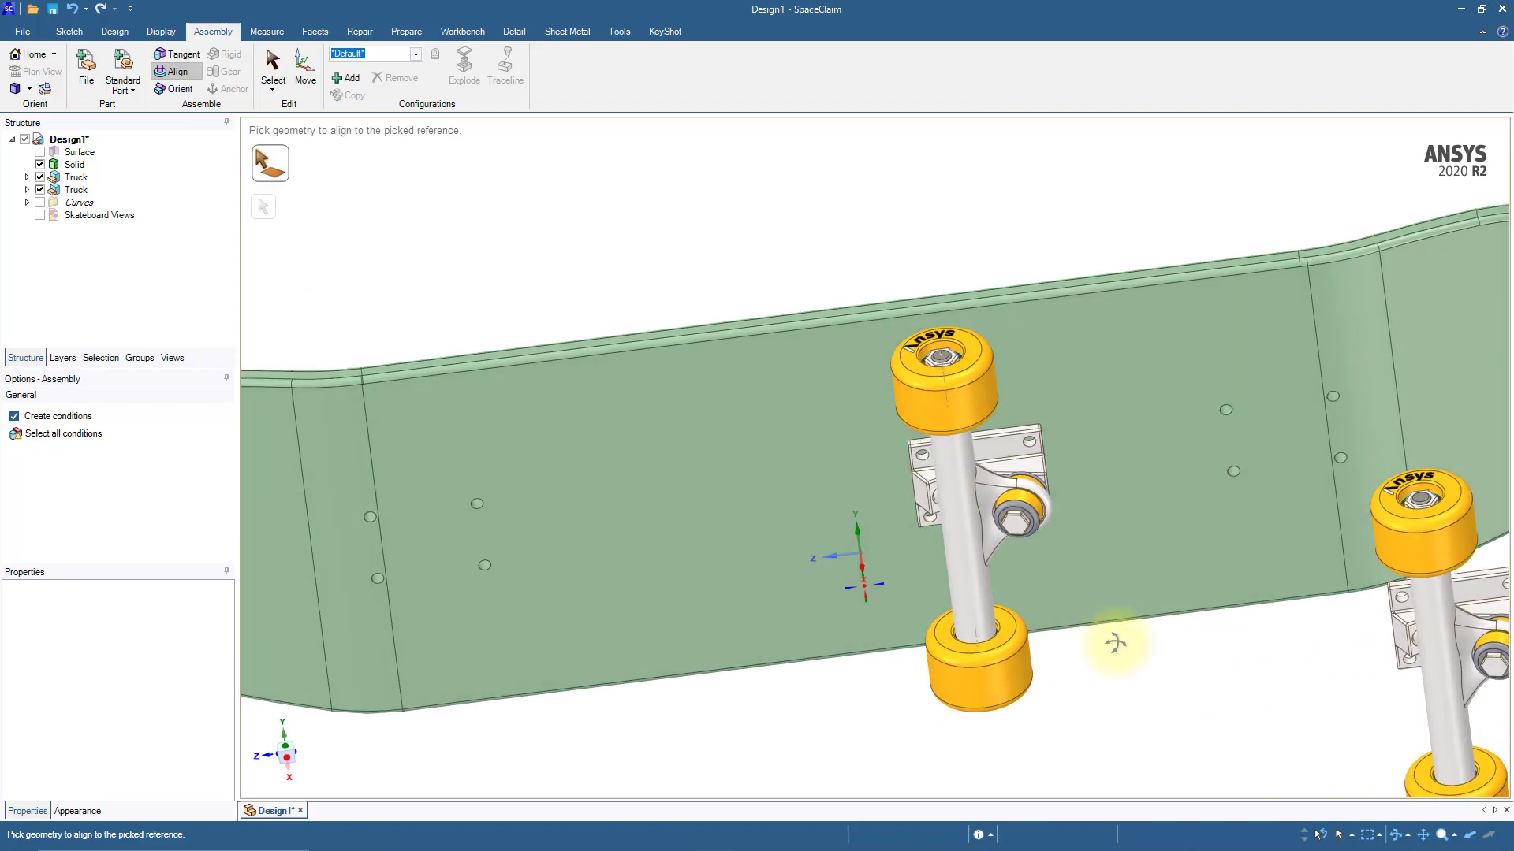
scroll(1056, 481, "up", 3)
scroll(1037, 455, "up", 5)
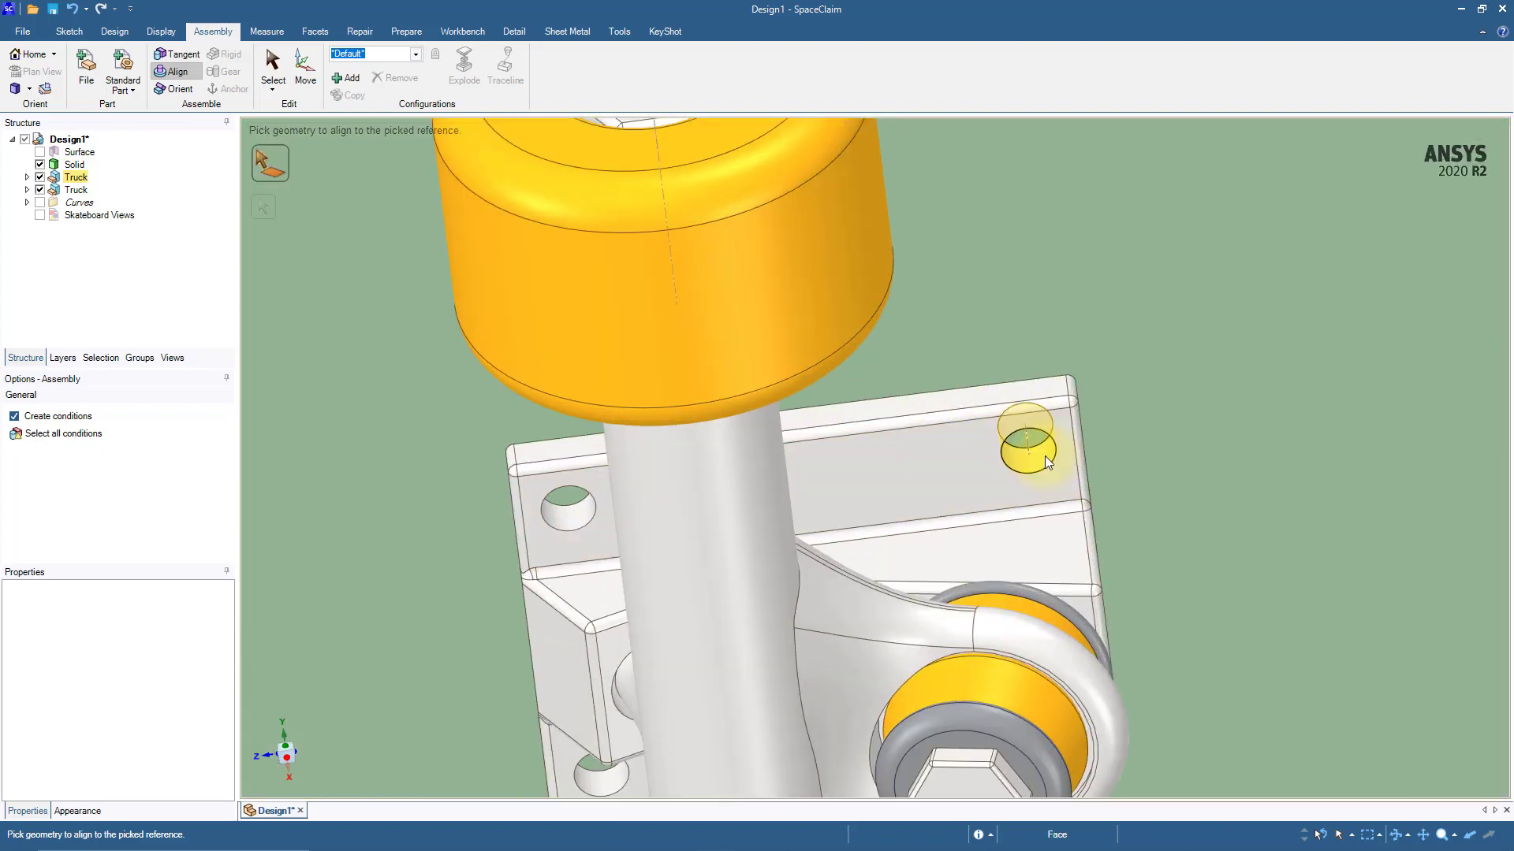
left_click(1044, 456)
scroll(1044, 456, "down", 4)
scroll(1043, 455, "down", 5)
scroll(565, 499, "up", 10)
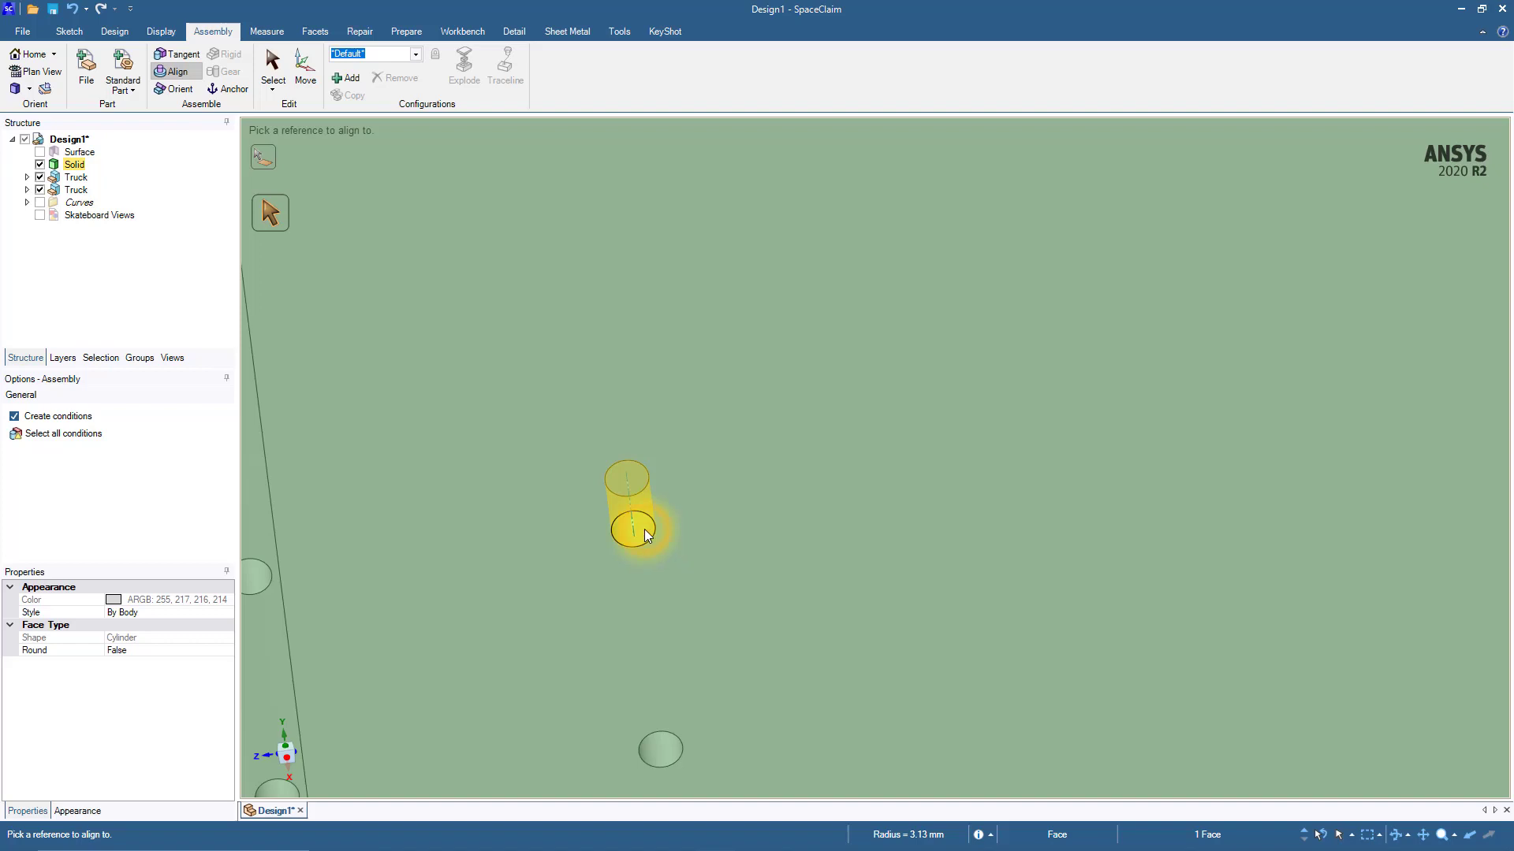
left_click(645, 528)
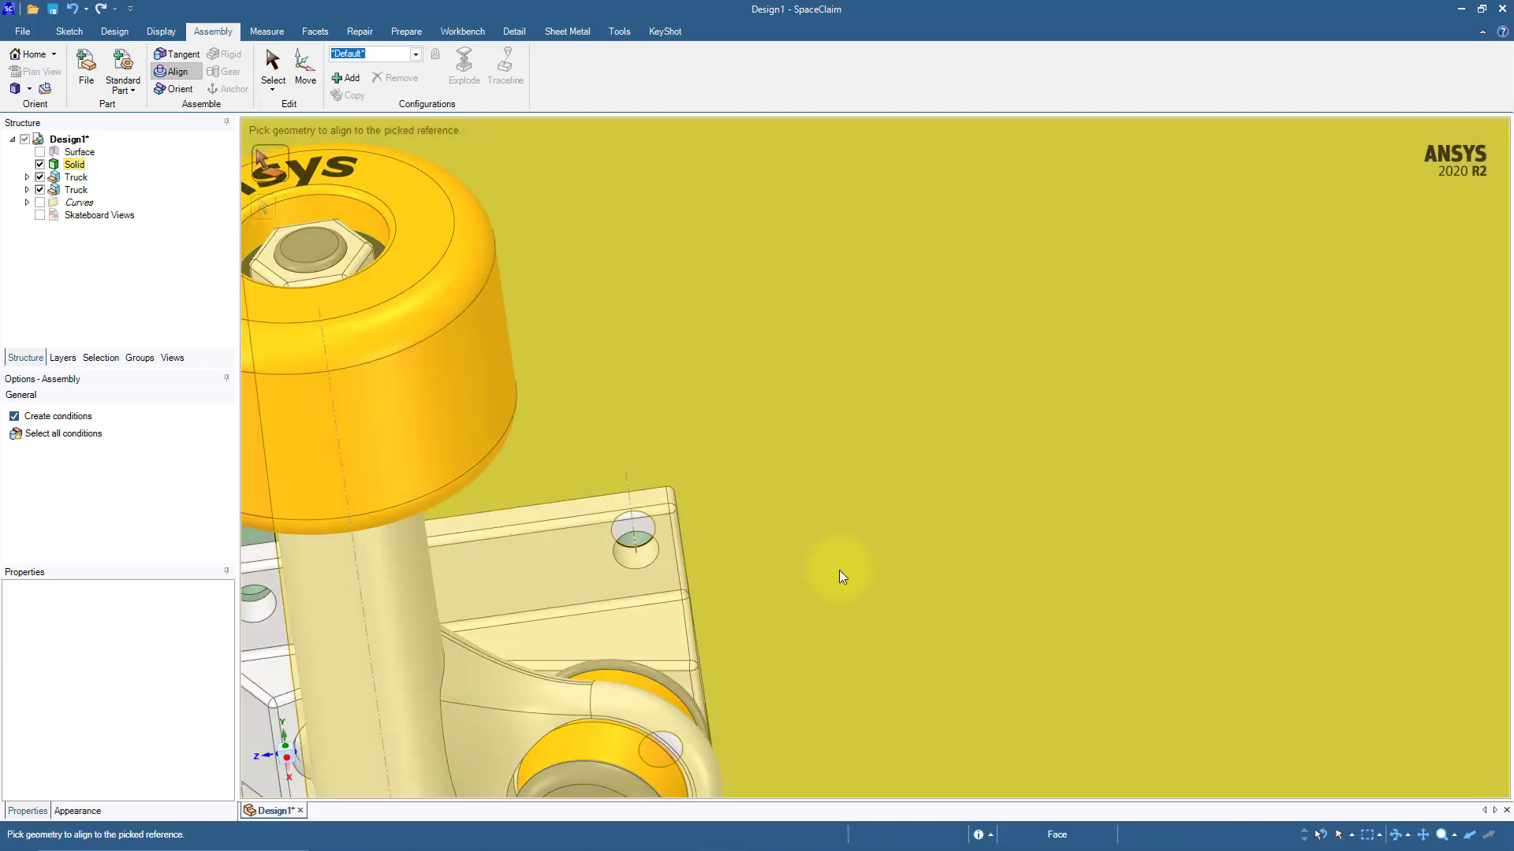
middle_click_drag(838, 570, 1132, 447, "ctrl")
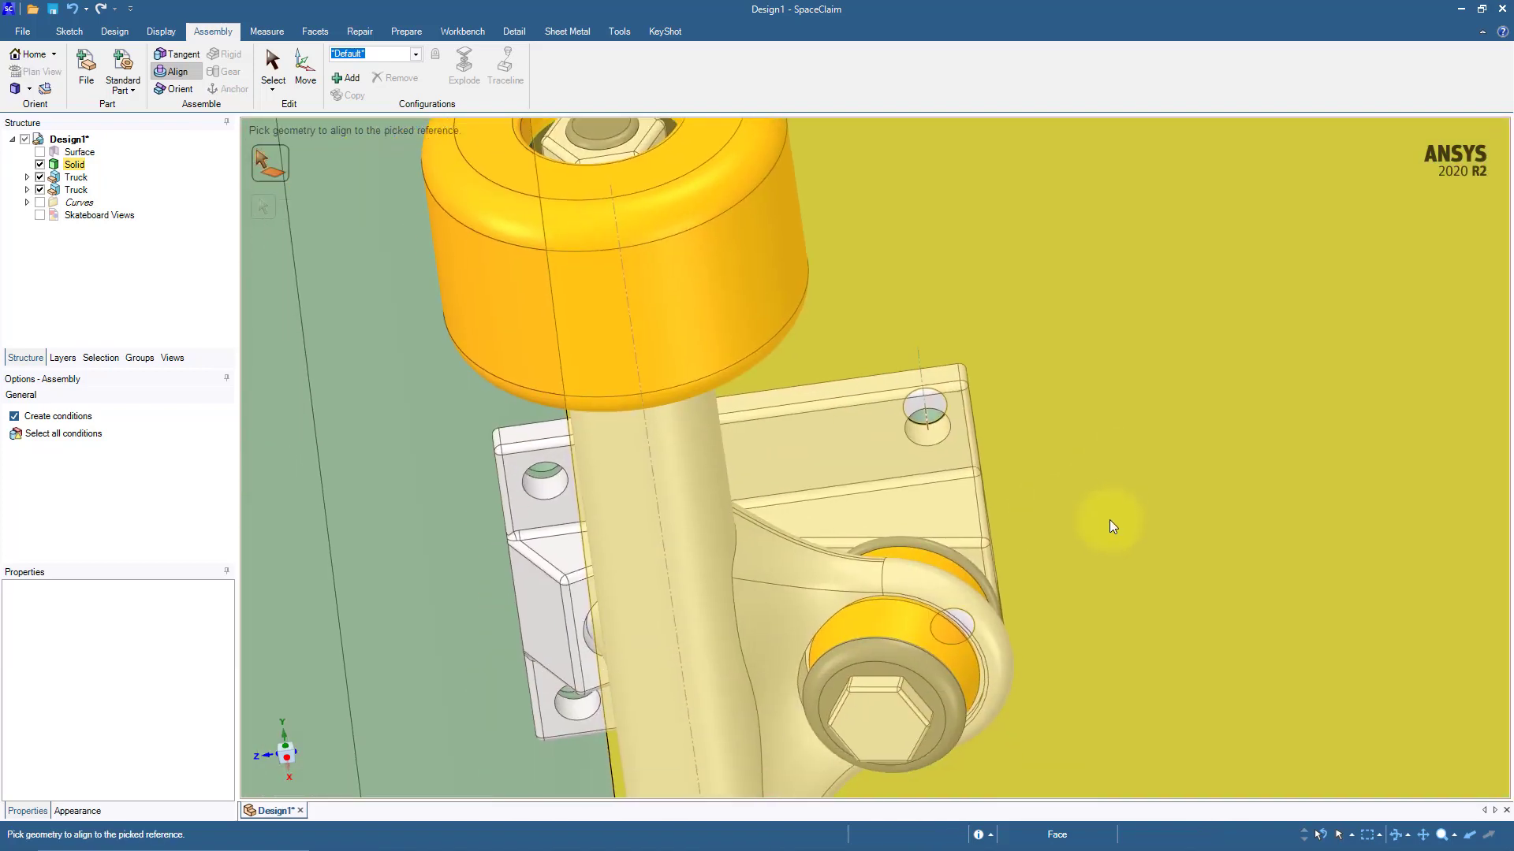
Step: Align the outer mounting hole on the same side of the first truck's base plate with the deck hole behind it
middle_click_drag(1112, 528, 1123, 452, "ctrl")
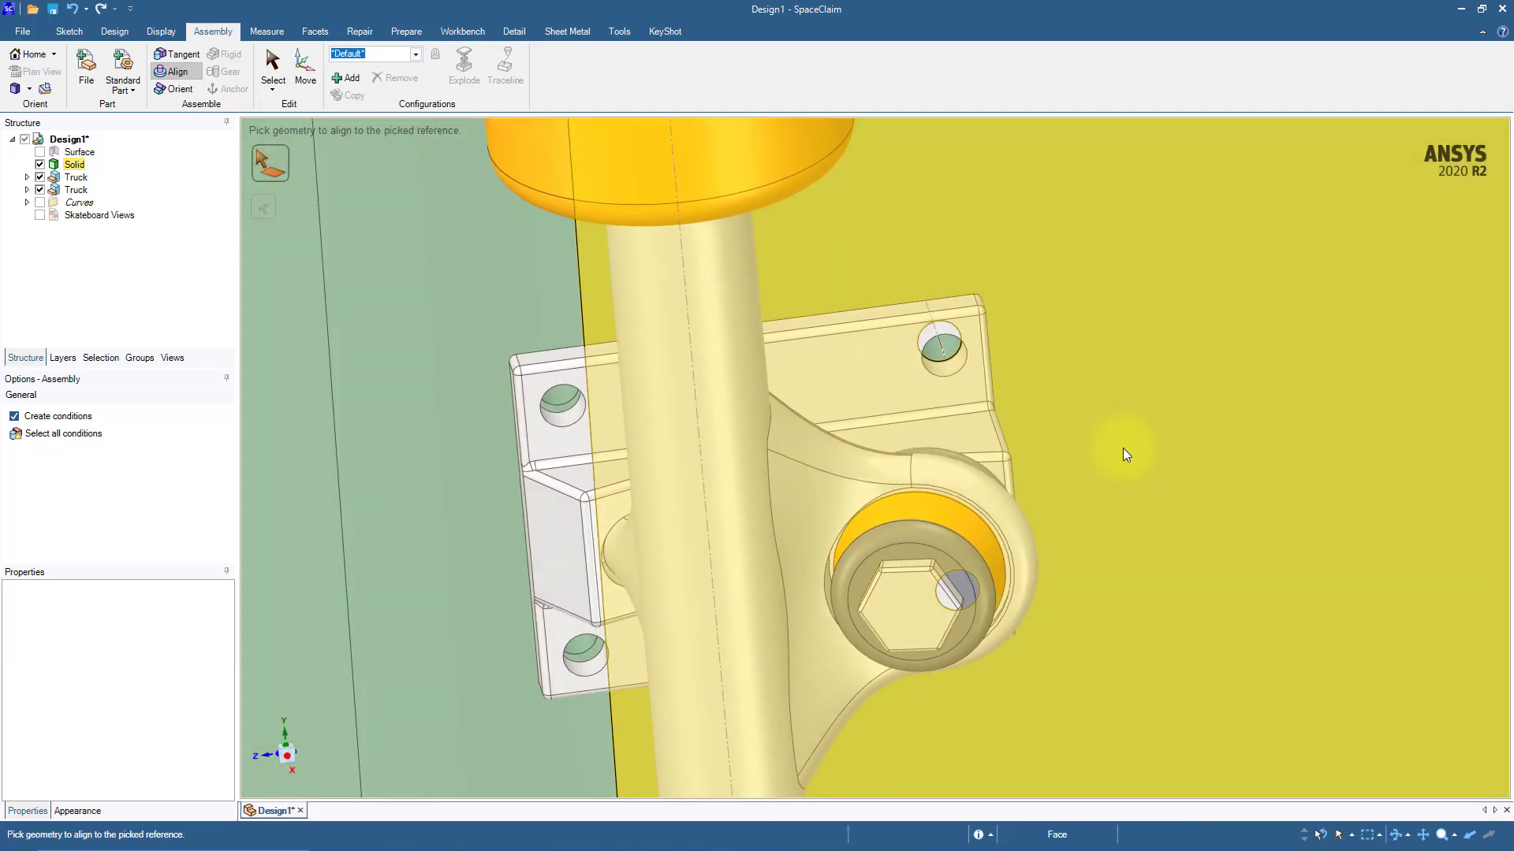
left_click(572, 419)
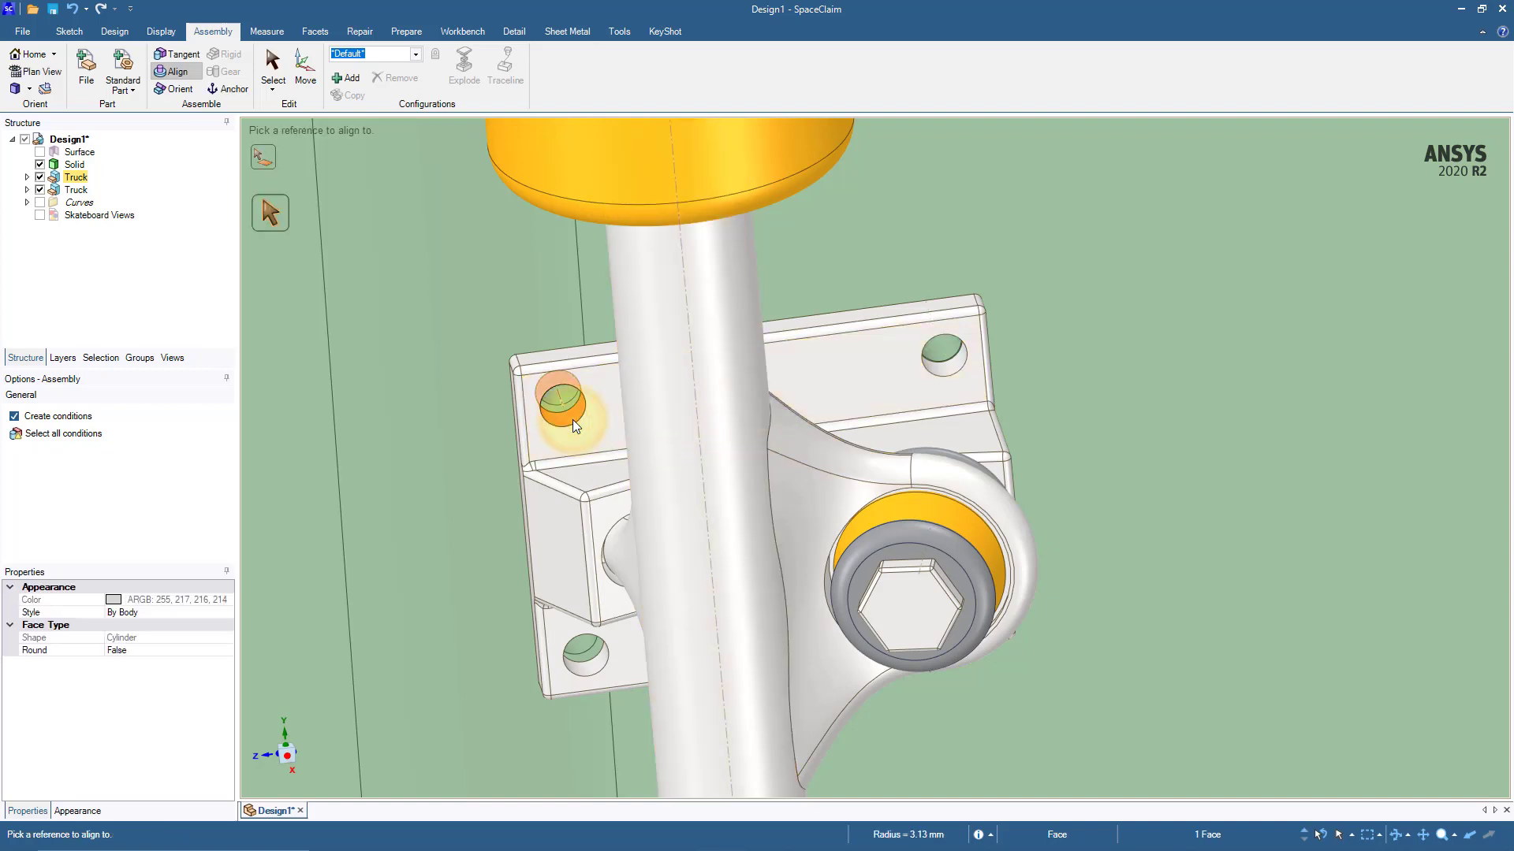
left_click(570, 394)
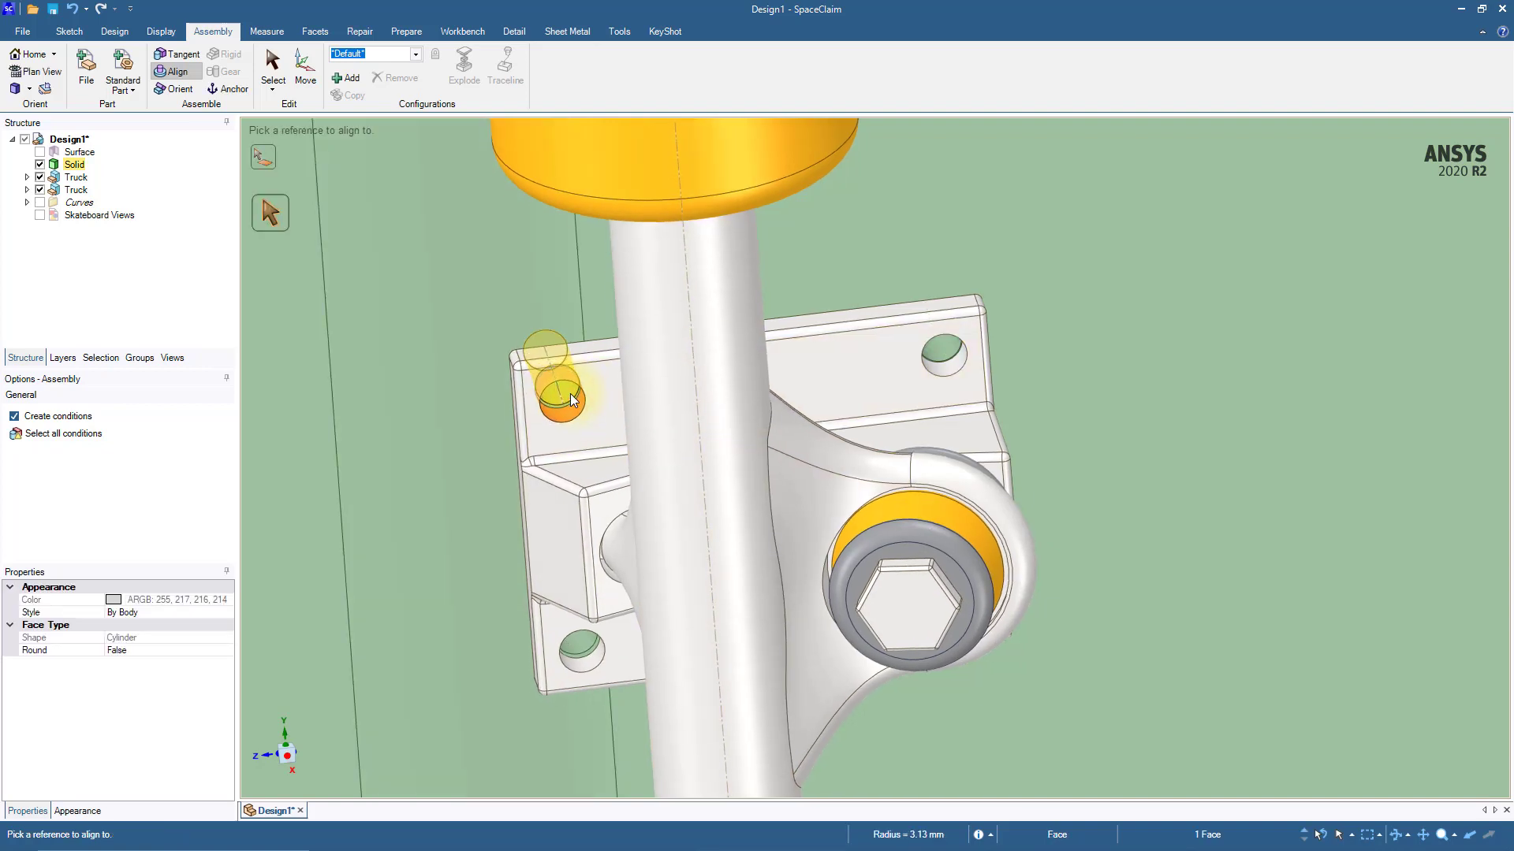
scroll(570, 394, "down", 6)
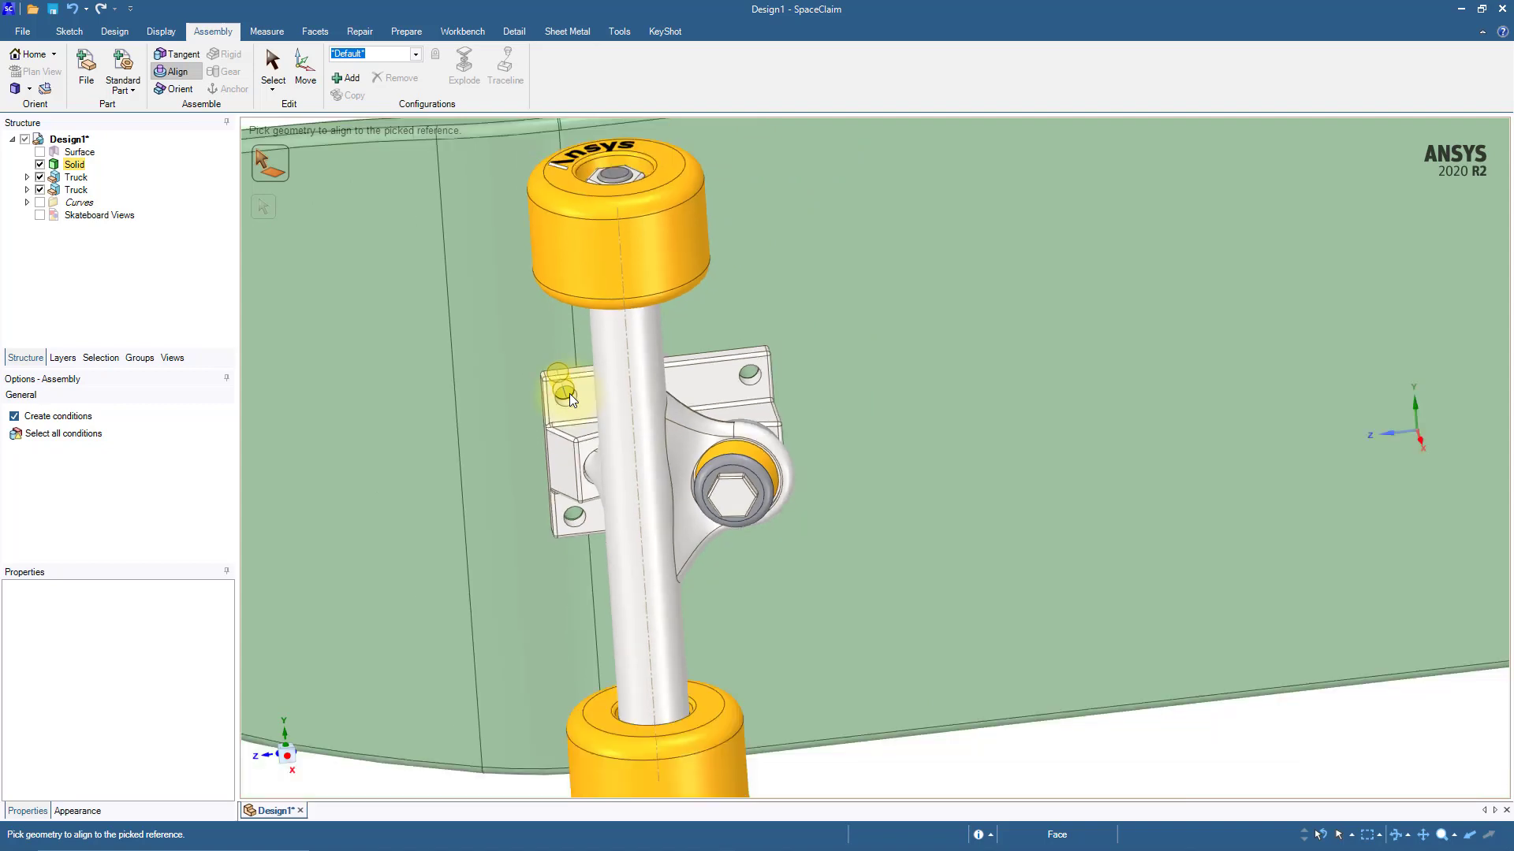
Step: Rotate the second Truck component about its vertical axis so it faces the opposite way to the first truck
middle_click_drag(934, 707, 678, 604, "shift")
scroll(803, 713, "down", 3)
middle_click_drag(868, 631, 829, 623, "shift")
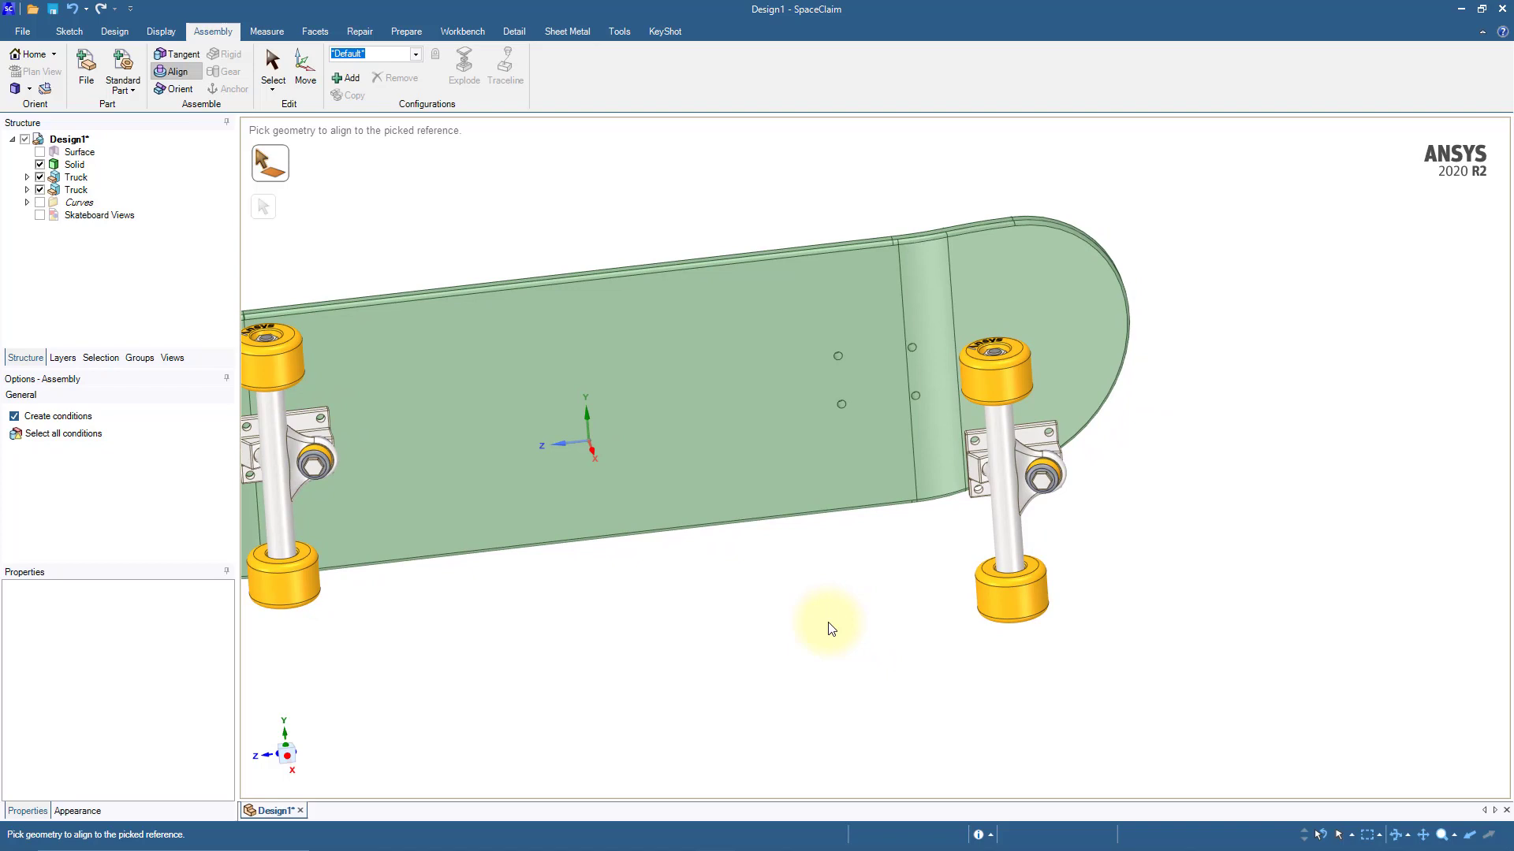
left_click(305, 67)
left_click(78, 190)
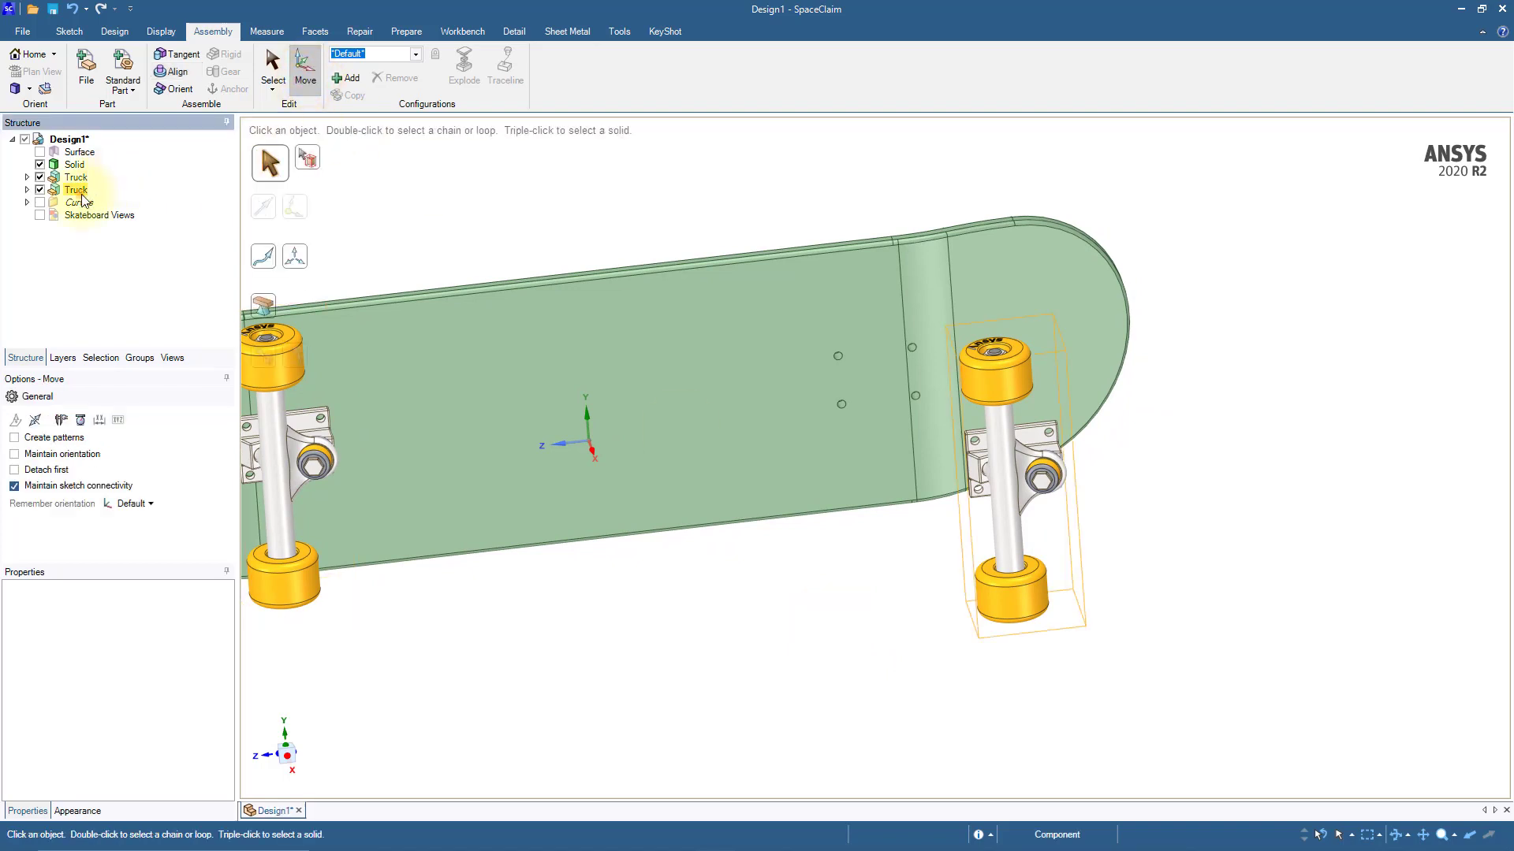
left_click_drag(1051, 513, 935, 495)
left_click(1156, 536)
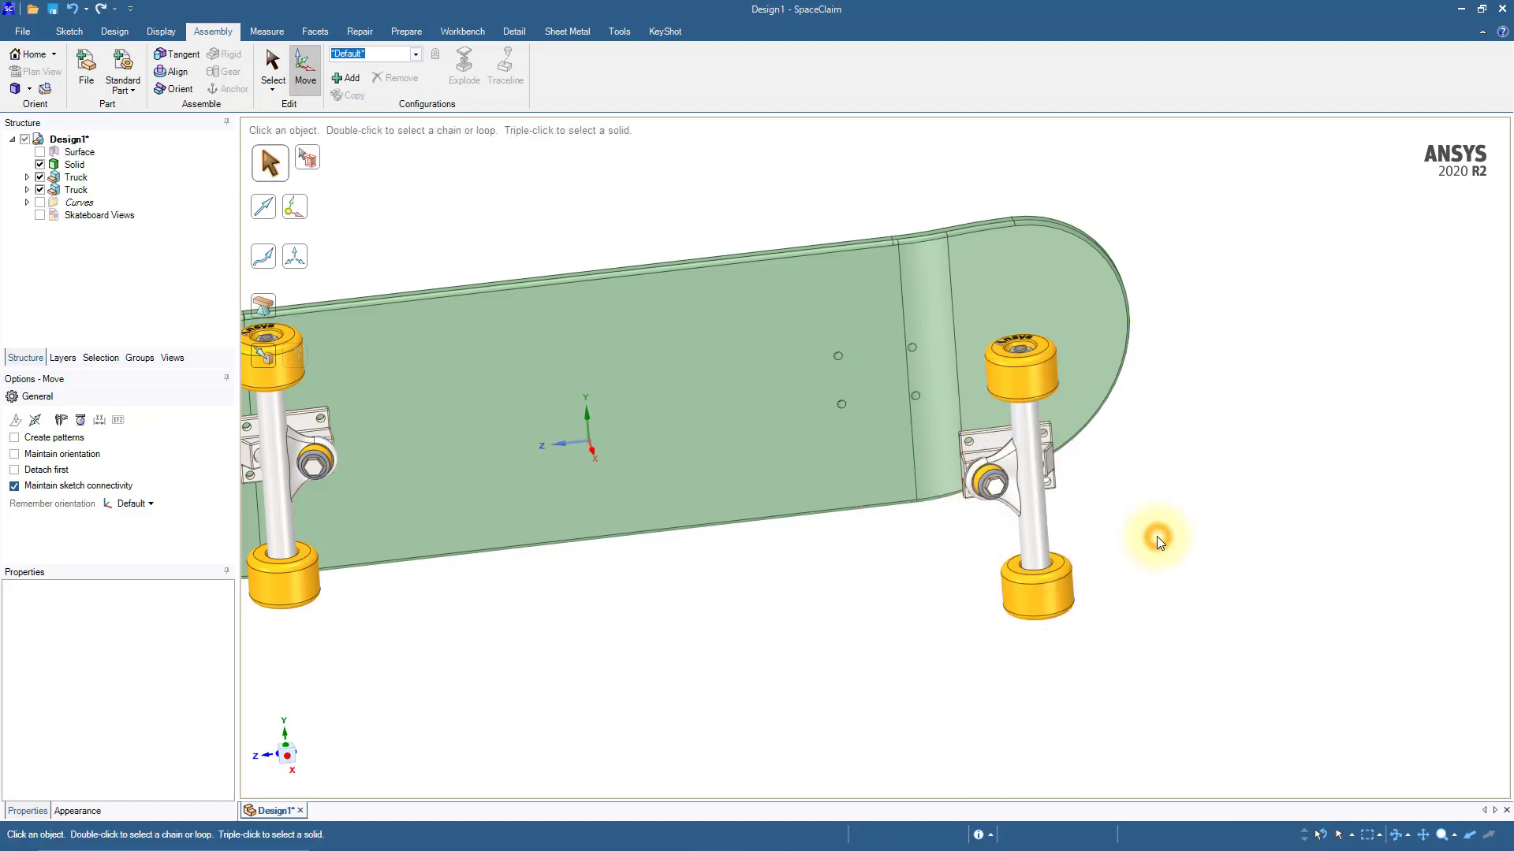
Step: Align the top face of the second truck's base plate with the flat underside of the deck
left_click(173, 71)
middle_click_drag(1118, 516, 784, 432)
left_click(1001, 481)
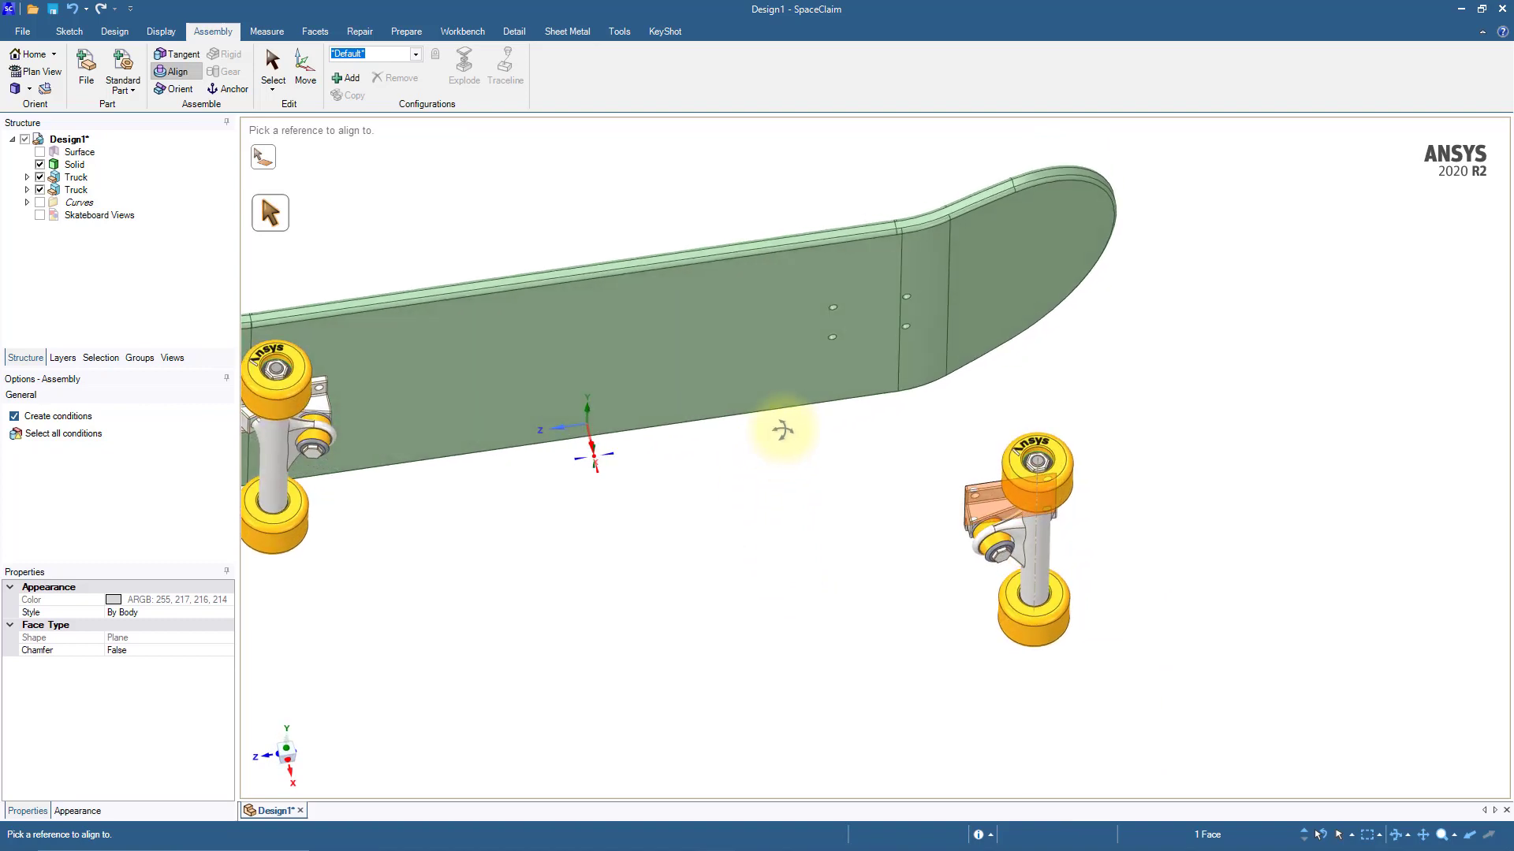
left_click(876, 319)
Step: Align the second truck's upper inner mounting hole with the upper inner hole at the free end of the deck
scroll(865, 317, "up", 5)
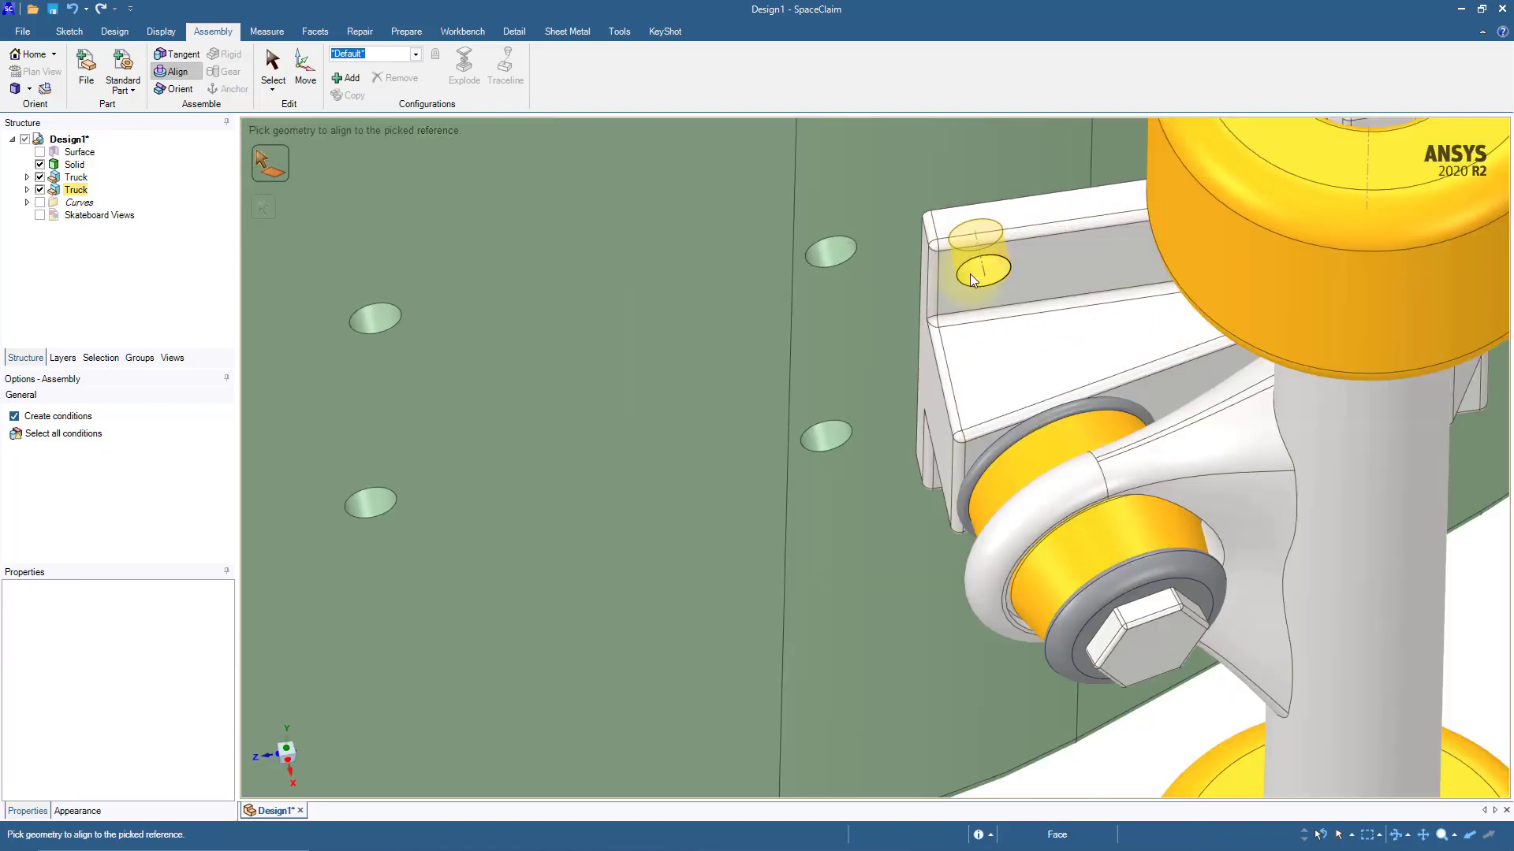
left_click(1009, 268)
middle_click_drag(527, 413, 707, 409, "shift")
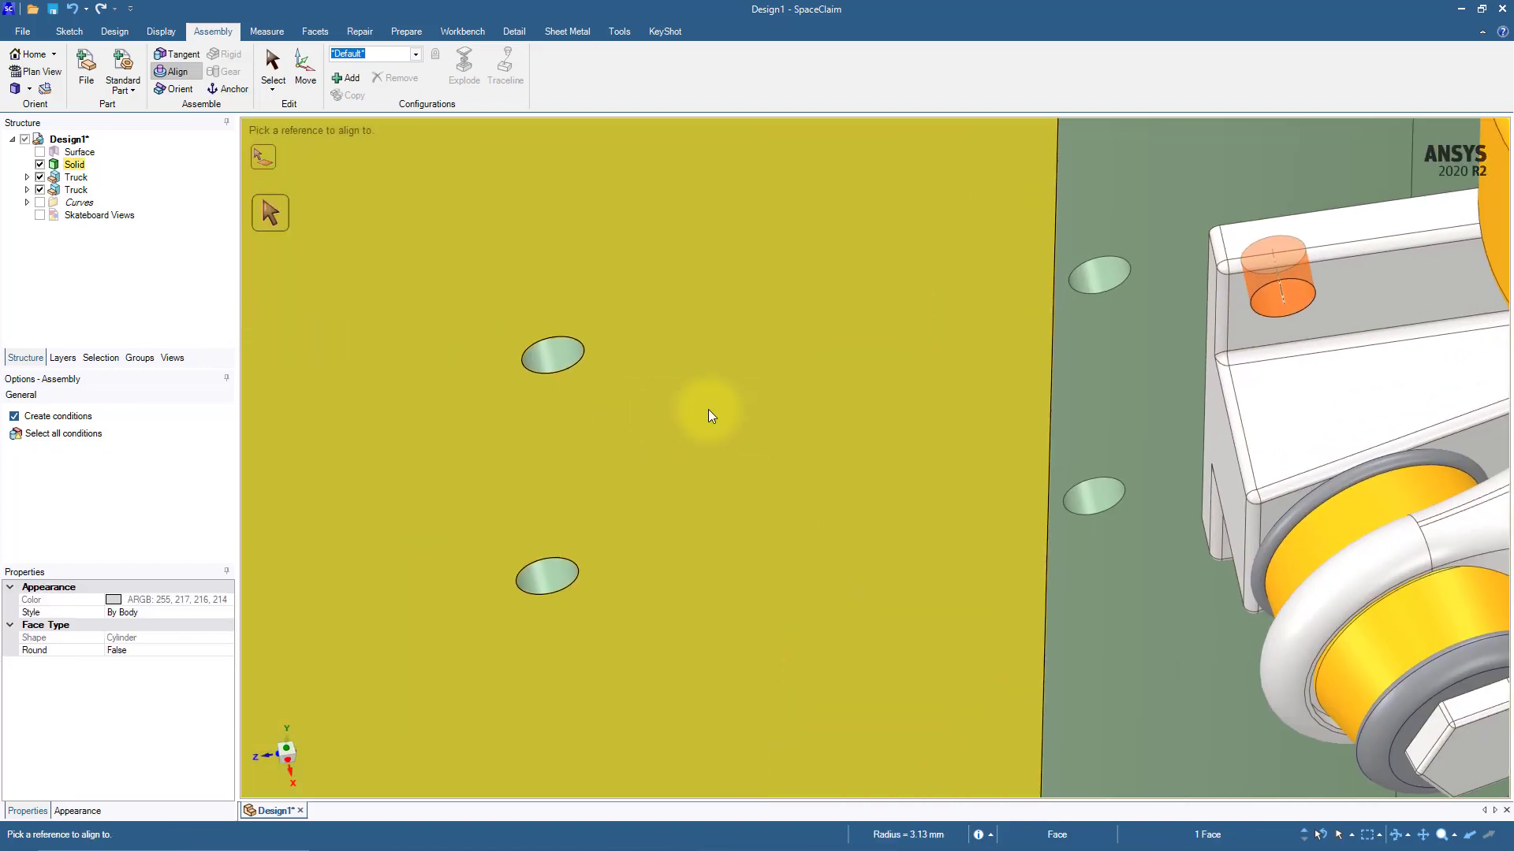
left_click(571, 354)
Step: Align the second truck's lower inner mounting hole with the deck hole behind it to fix the truck's orientation
middle_click_drag(704, 556, 807, 328, "shift")
middle_click_drag(808, 551, 873, 434, "shift")
mouse_move(872, 434)
middle_mouse_down()
mouse_move(866, 412)
mouse_move(850, 416)
middle_mouse_up()
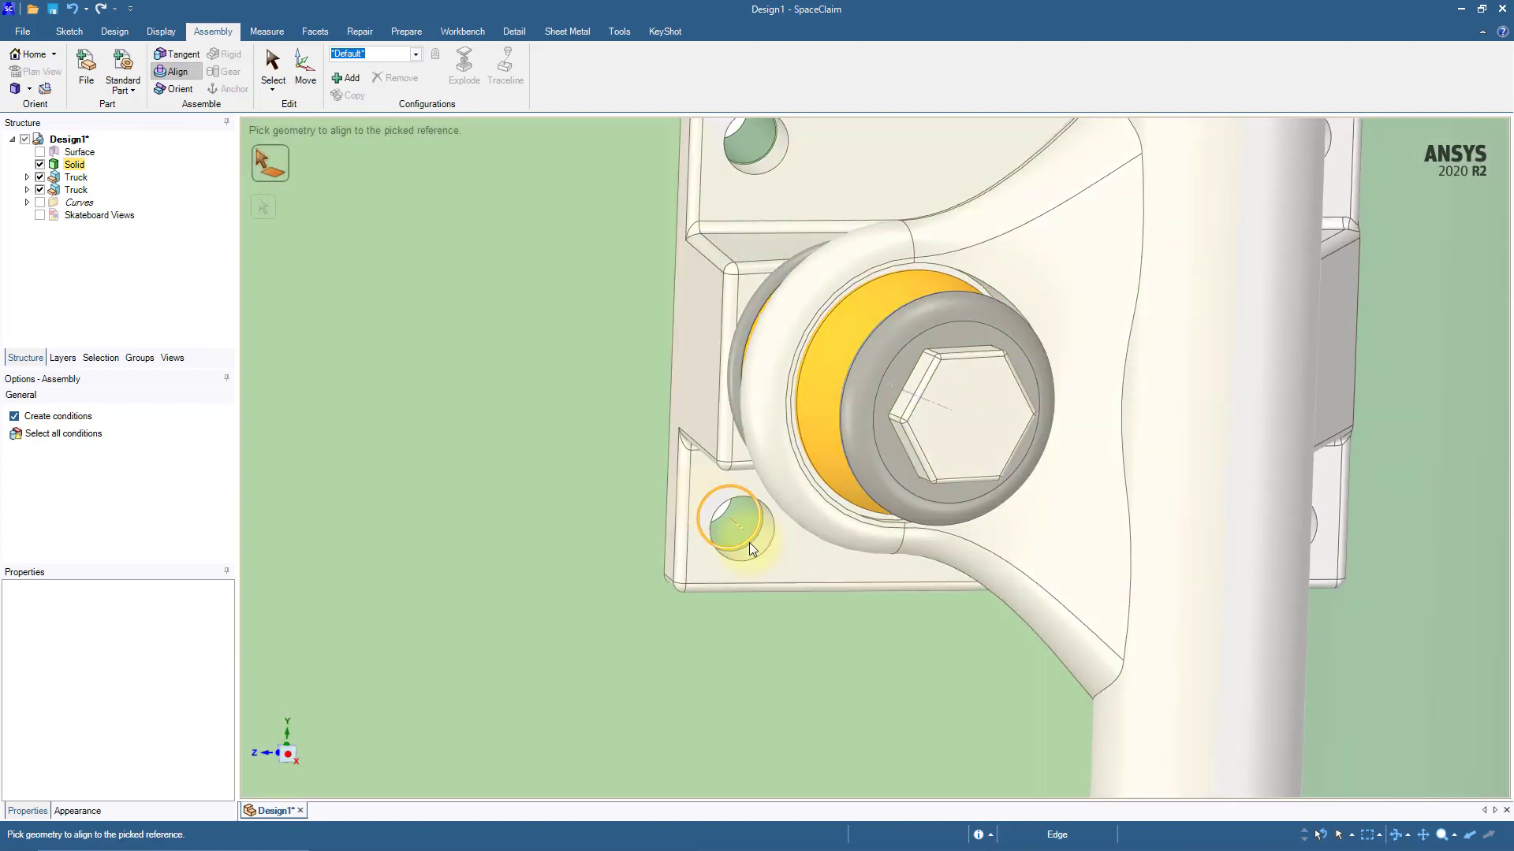
left_click(760, 541)
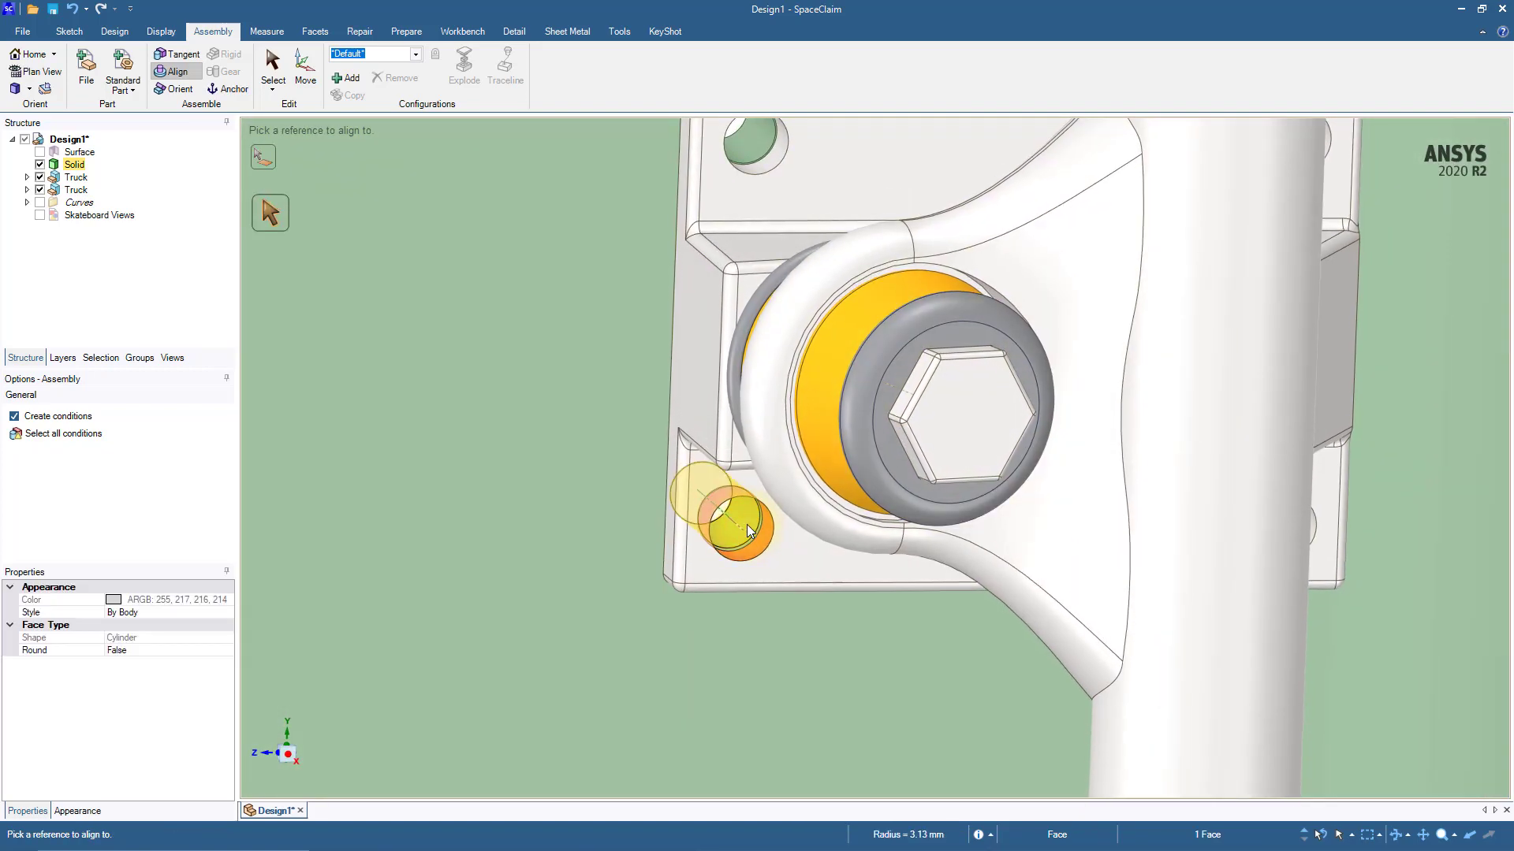
left_click(746, 523)
scroll(746, 523, "down", 5)
scroll(739, 528, "down", 7)
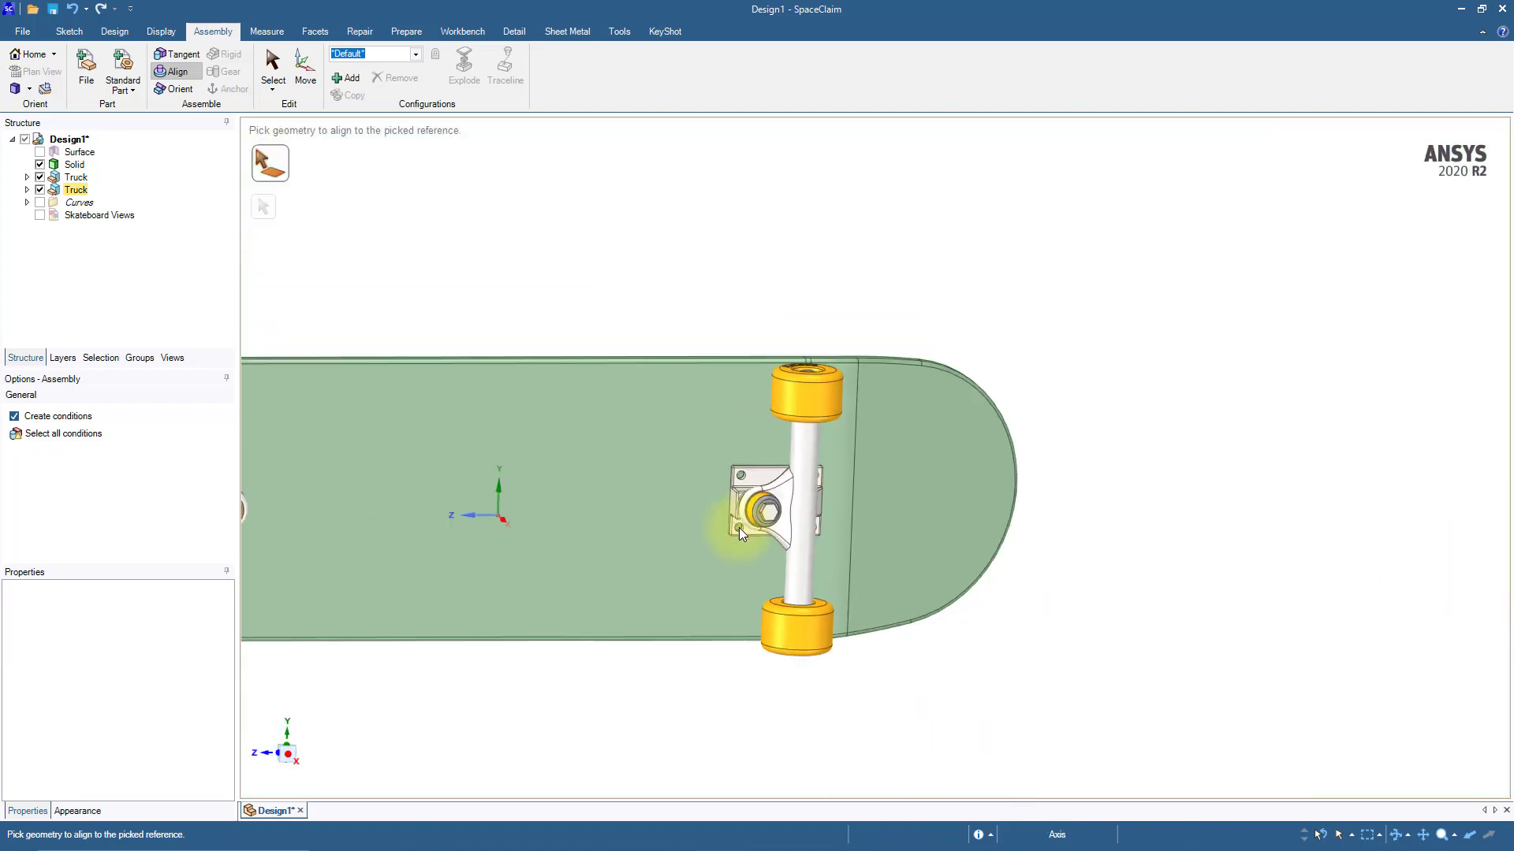
Step: Return to the Select tool and examine the assembled skateboard from below and from above
middle_click_drag(1003, 596, 1214, 534, "shift")
scroll(1205, 538, "down", 2)
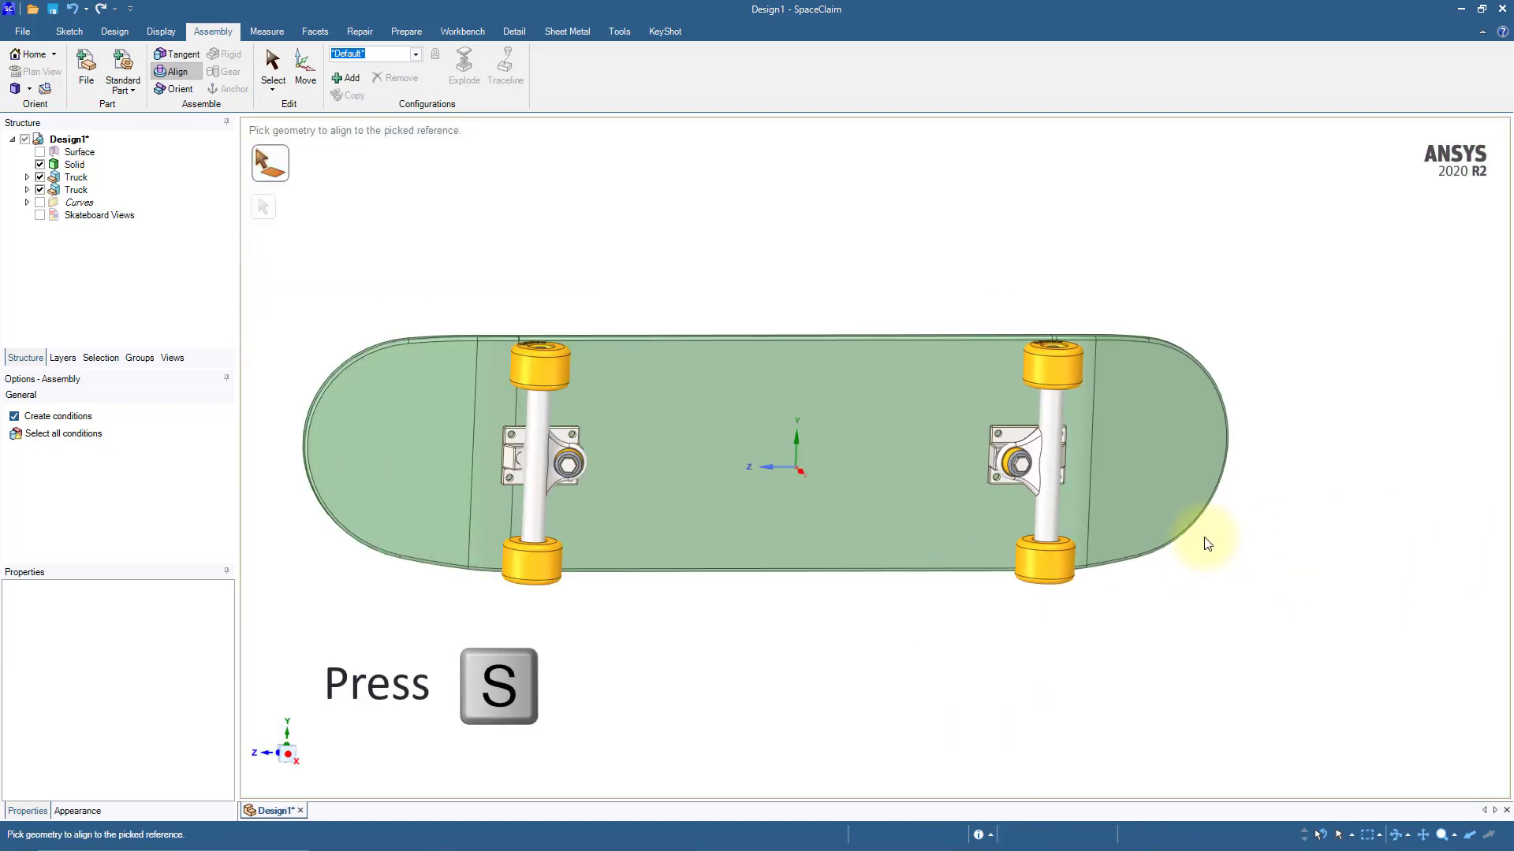
key("s")
middle_click_drag(714, 648, 815, 678)
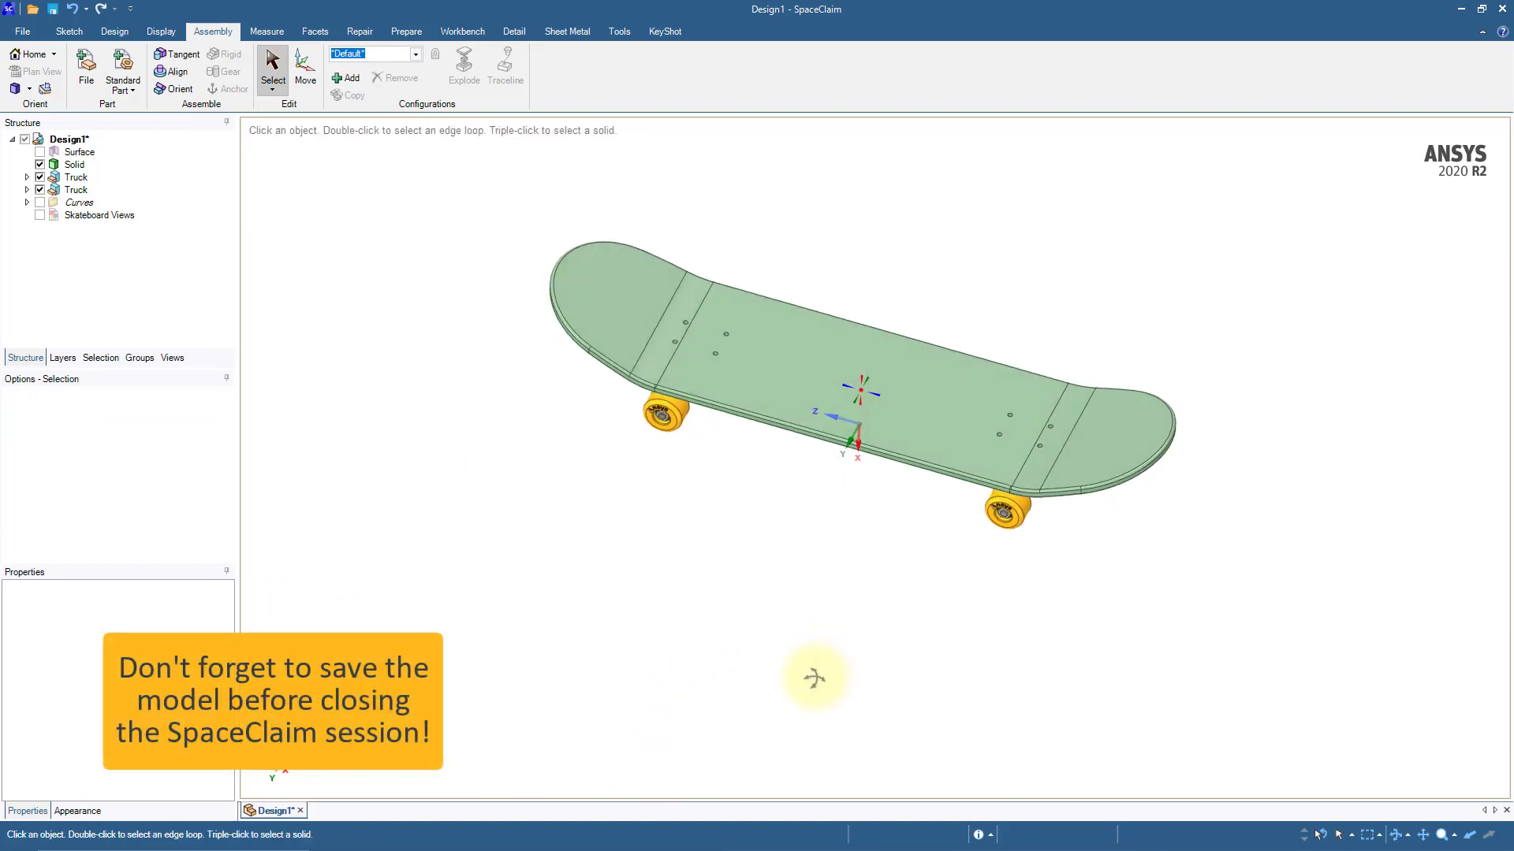
middle_click_drag(817, 568, 794, 639, "shift")
scroll(817, 645, "up", 3)
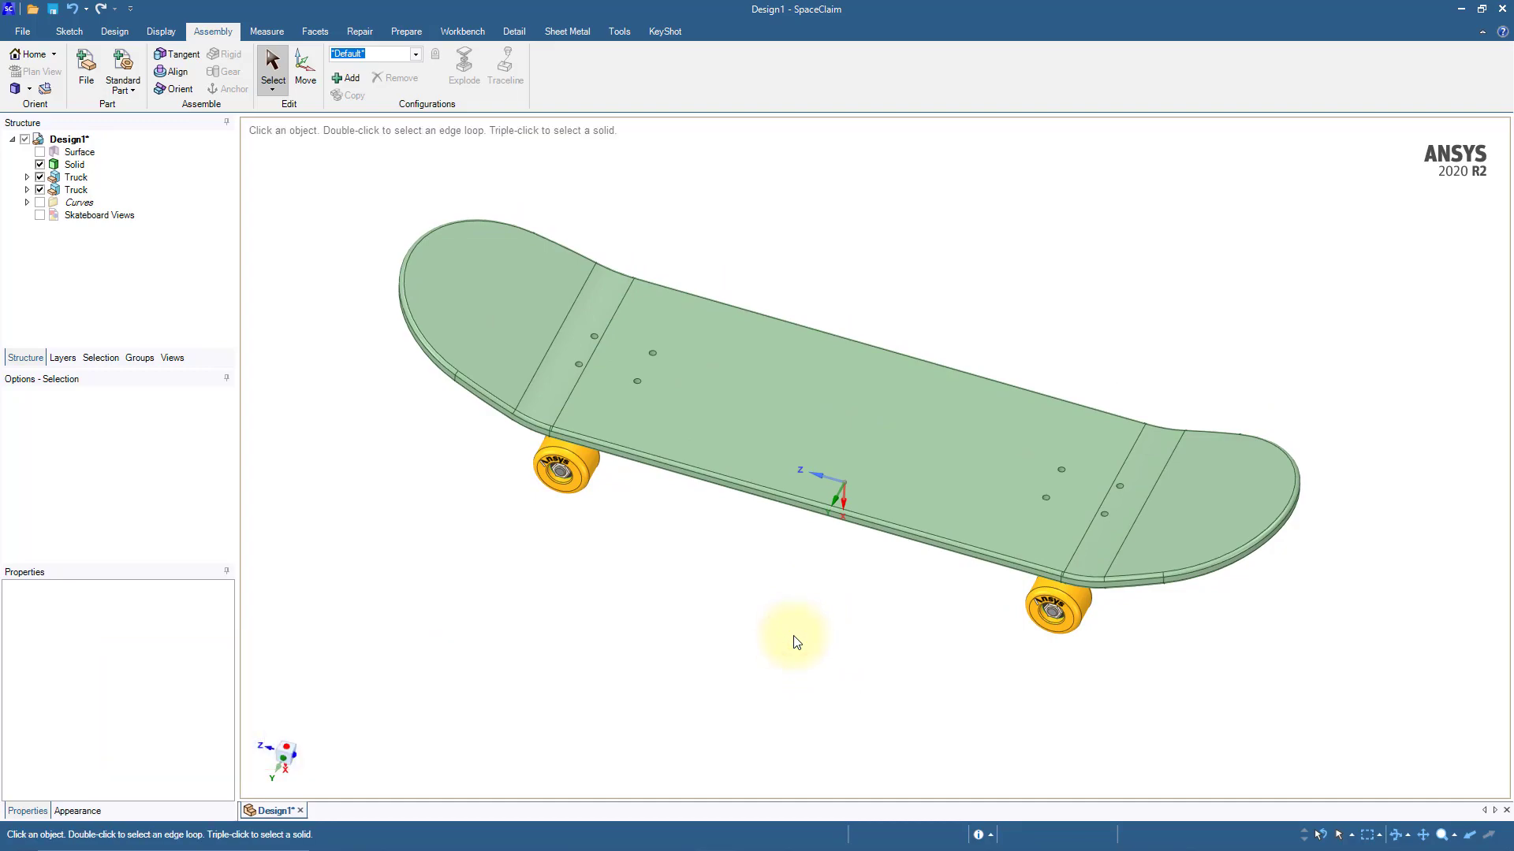